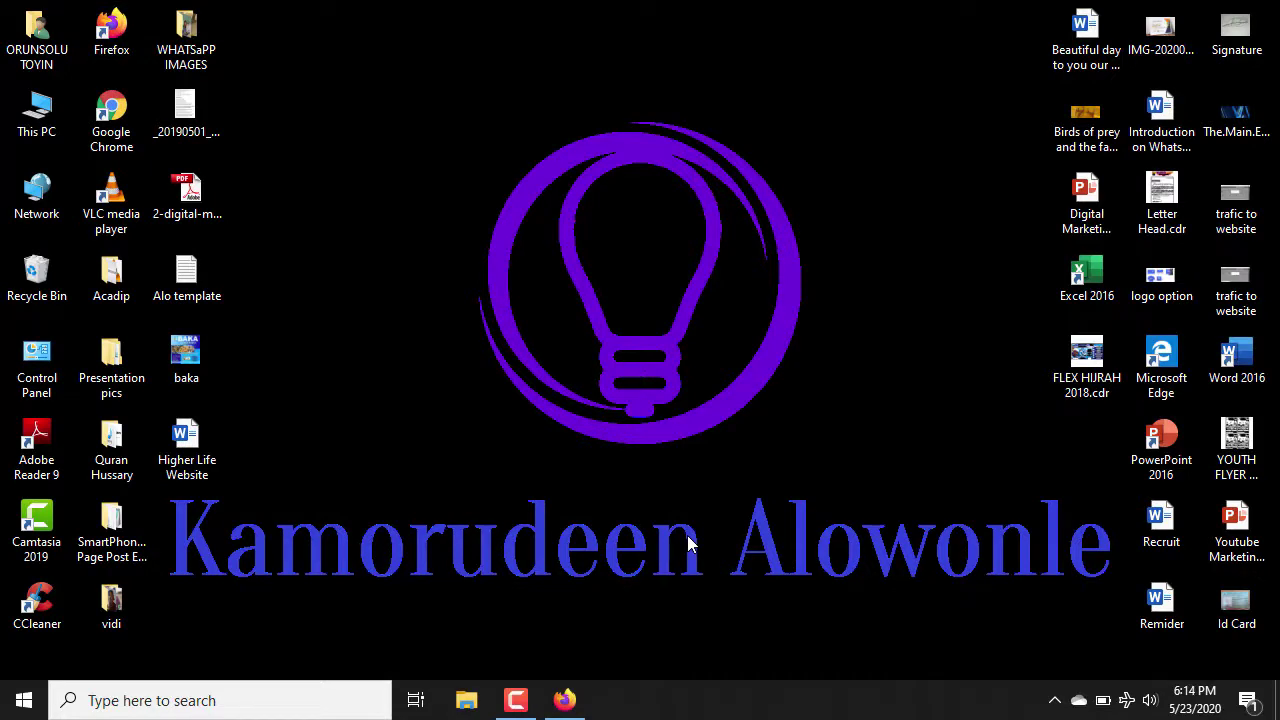
Restore the Firefox window and replace the old Blogger tab with a fresh blank tab
drag(688, 679, 695, 520)
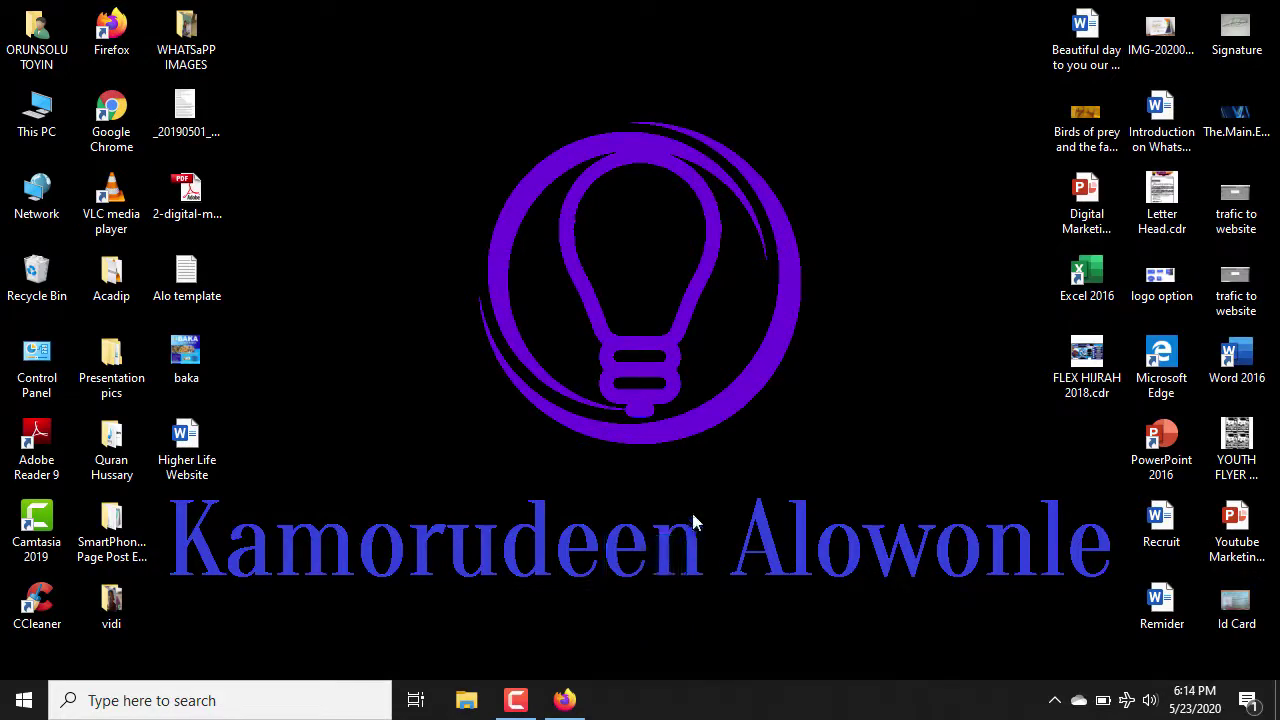
click(565, 700)
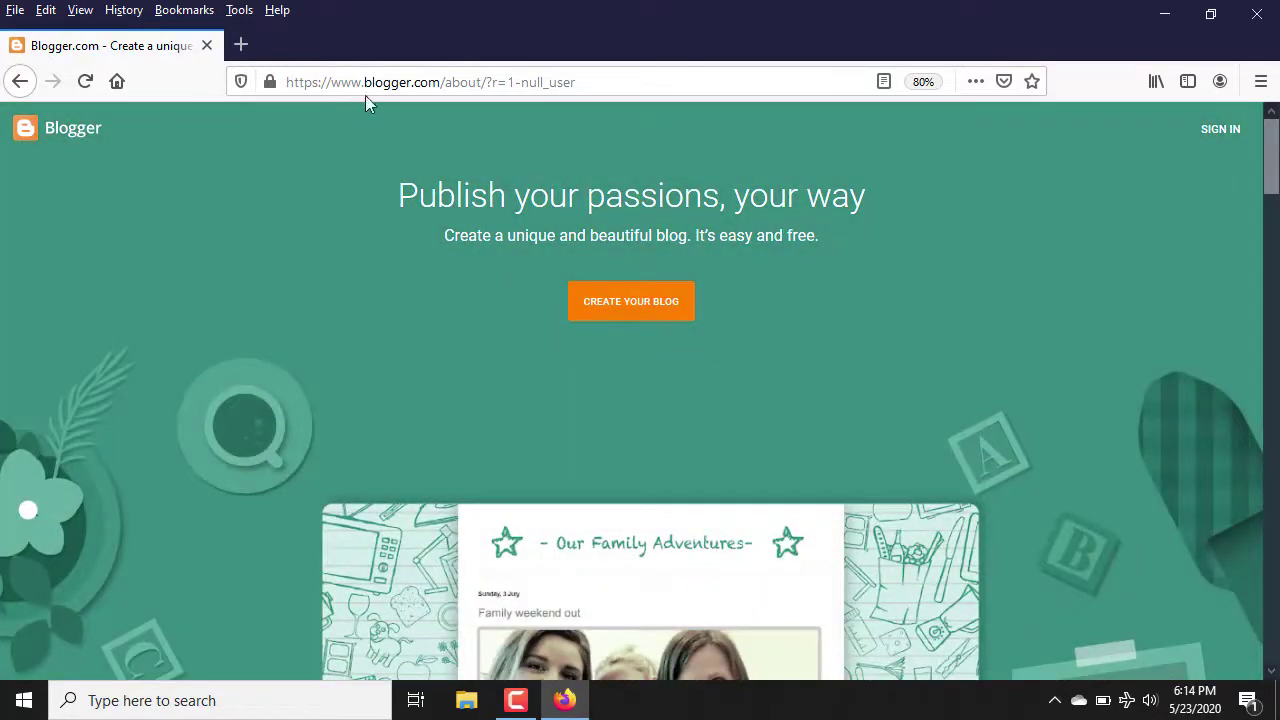
click(383, 84)
click(147, 288)
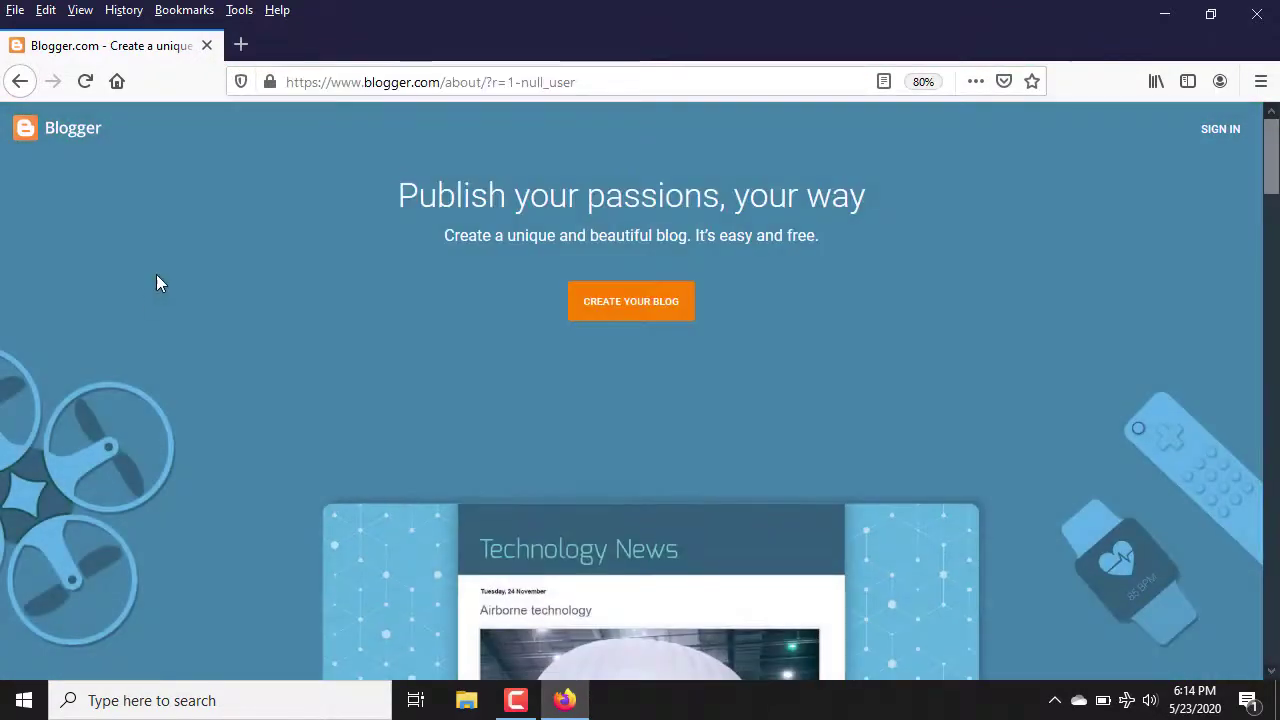
click(241, 45)
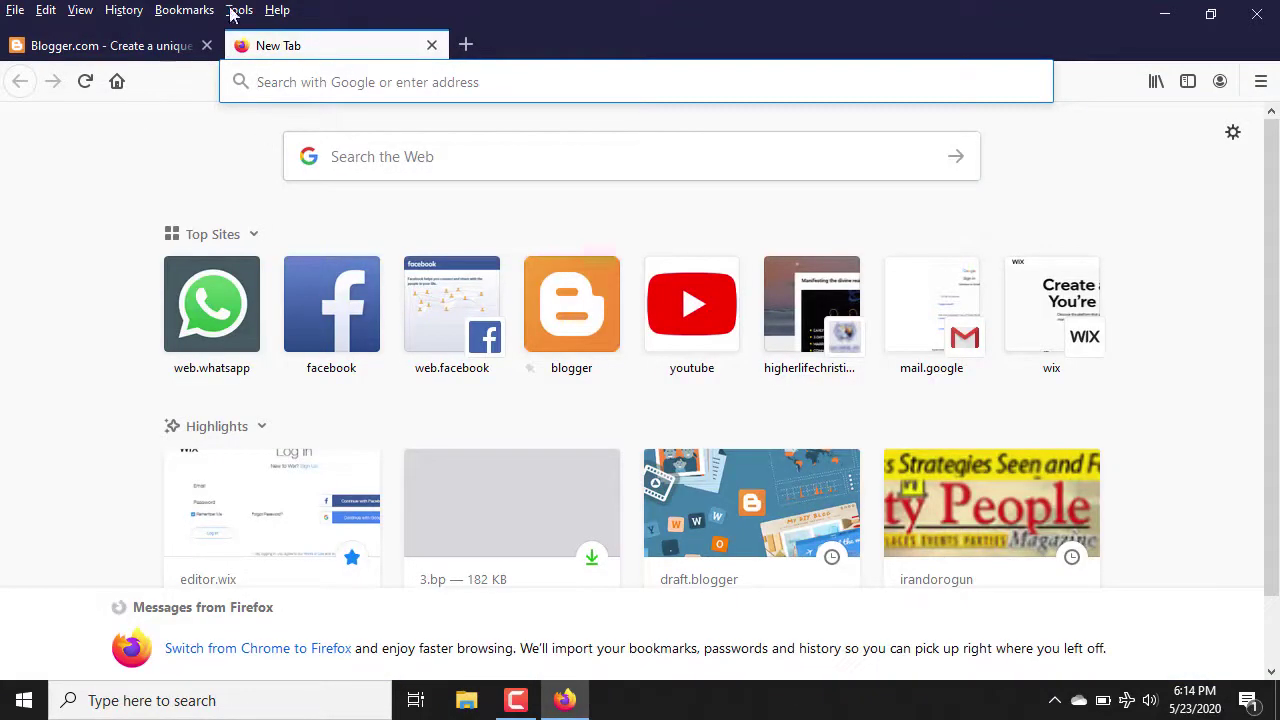
click(207, 46)
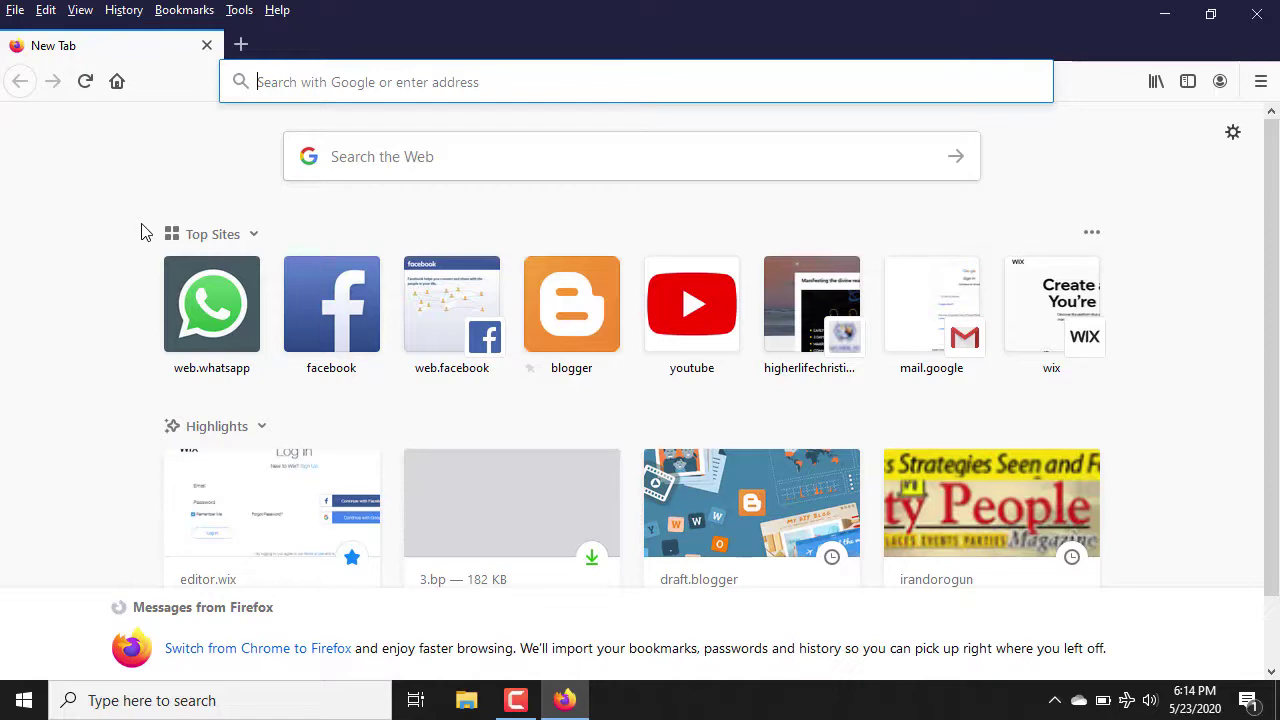
text(www.)
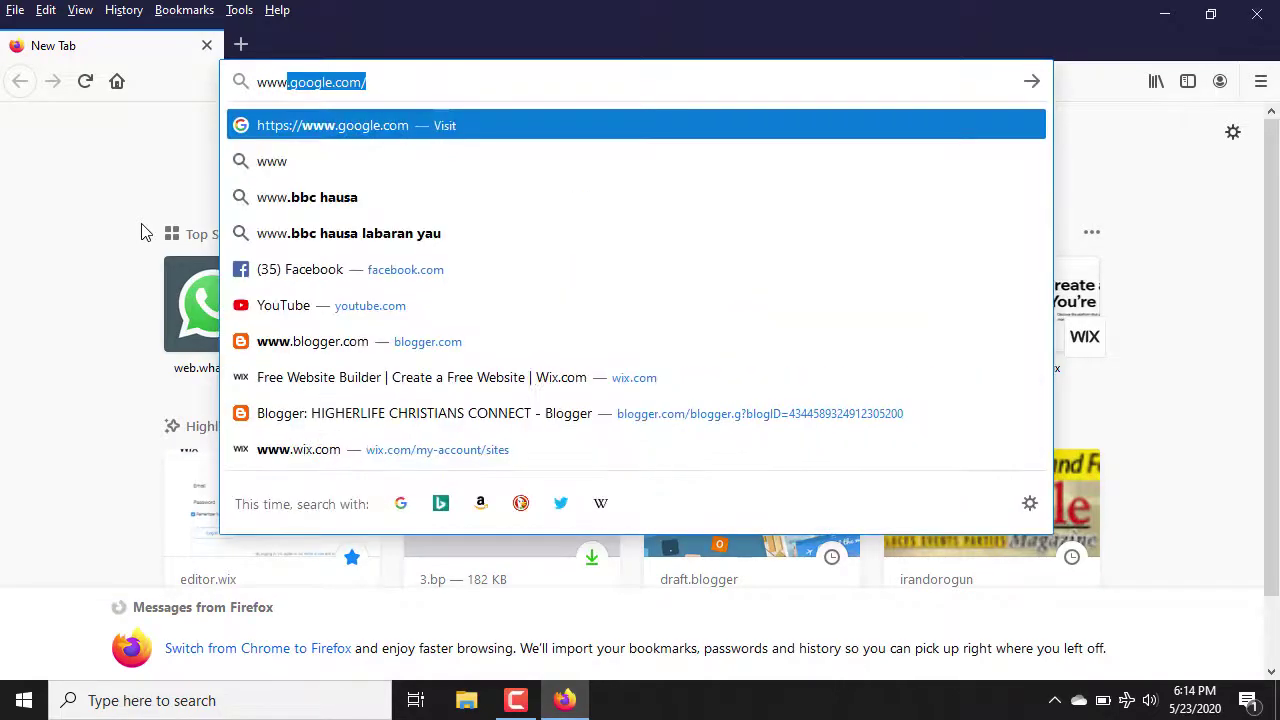
text(blogger)
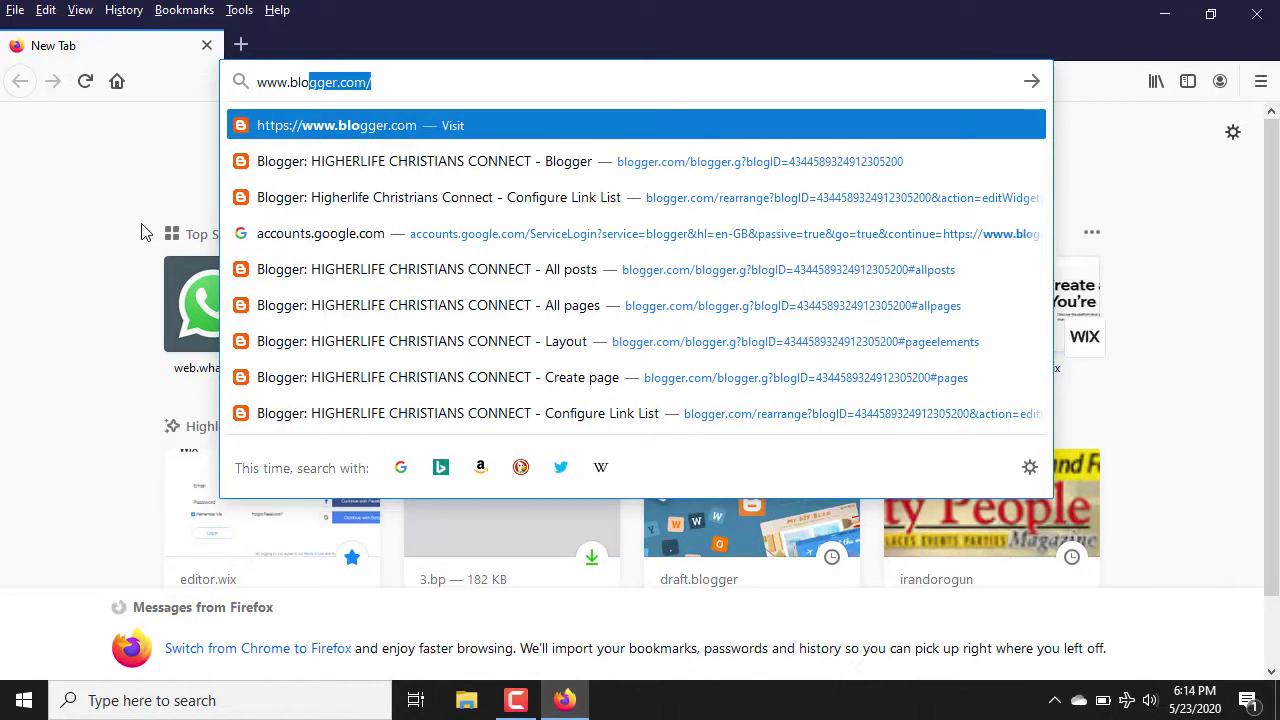
key(Right)
key(BackSpace)
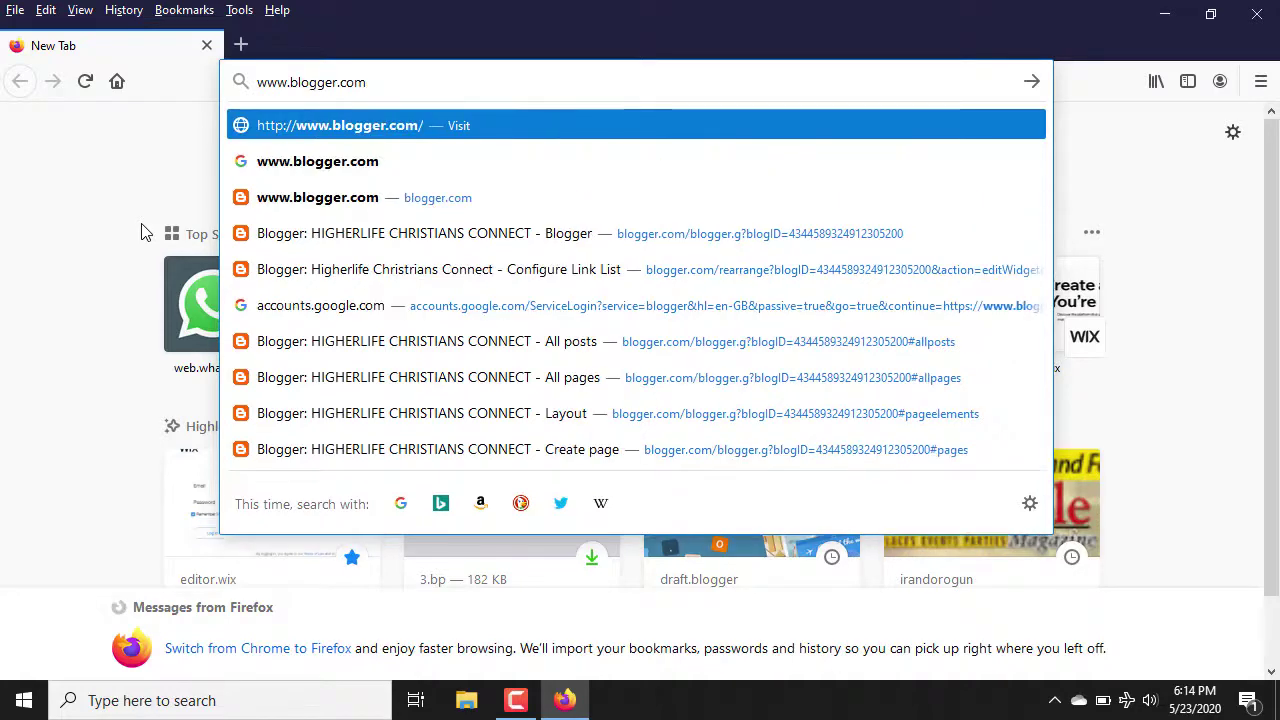
key(Return)
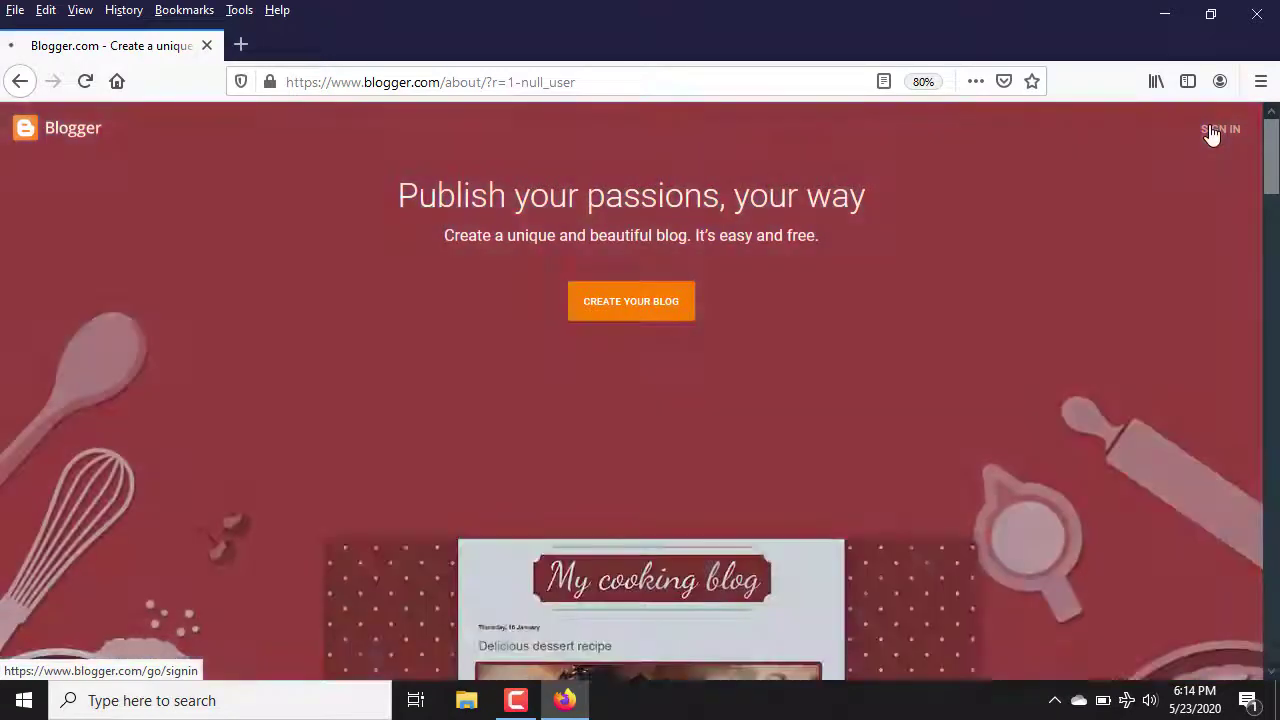
click(1211, 135)
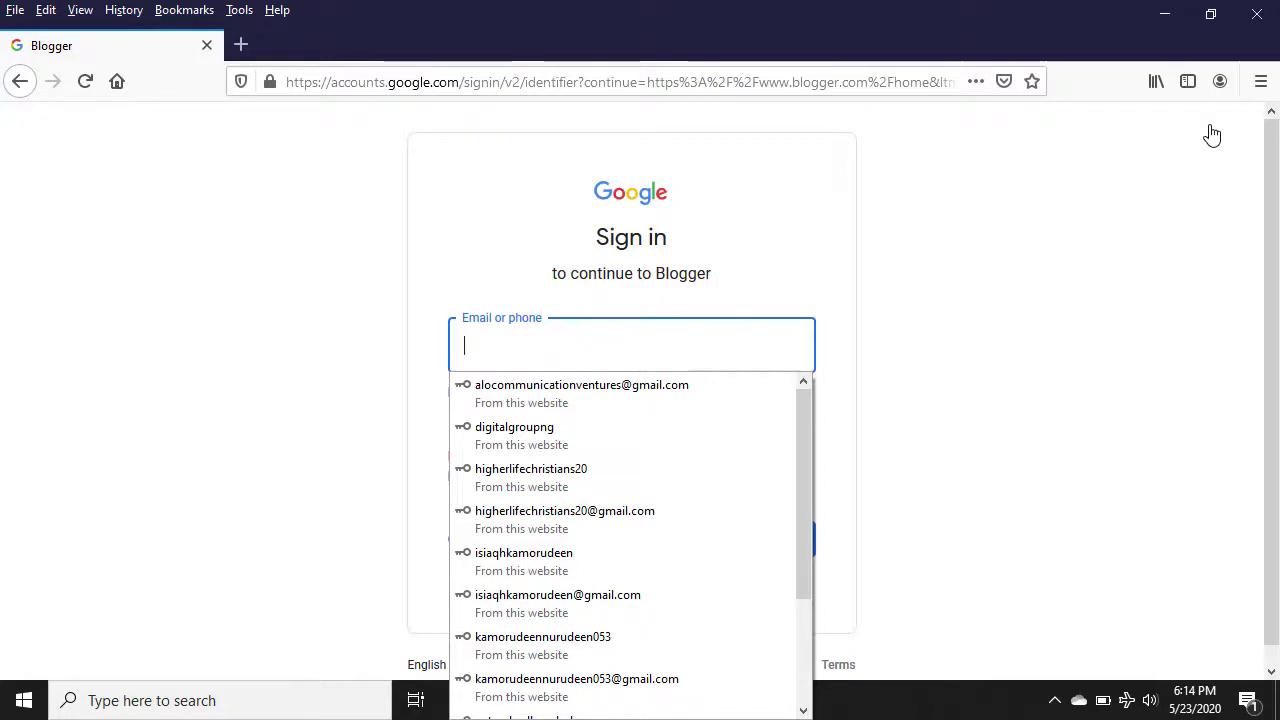
Sign in to Google using the saved account login and the account password
text(is)
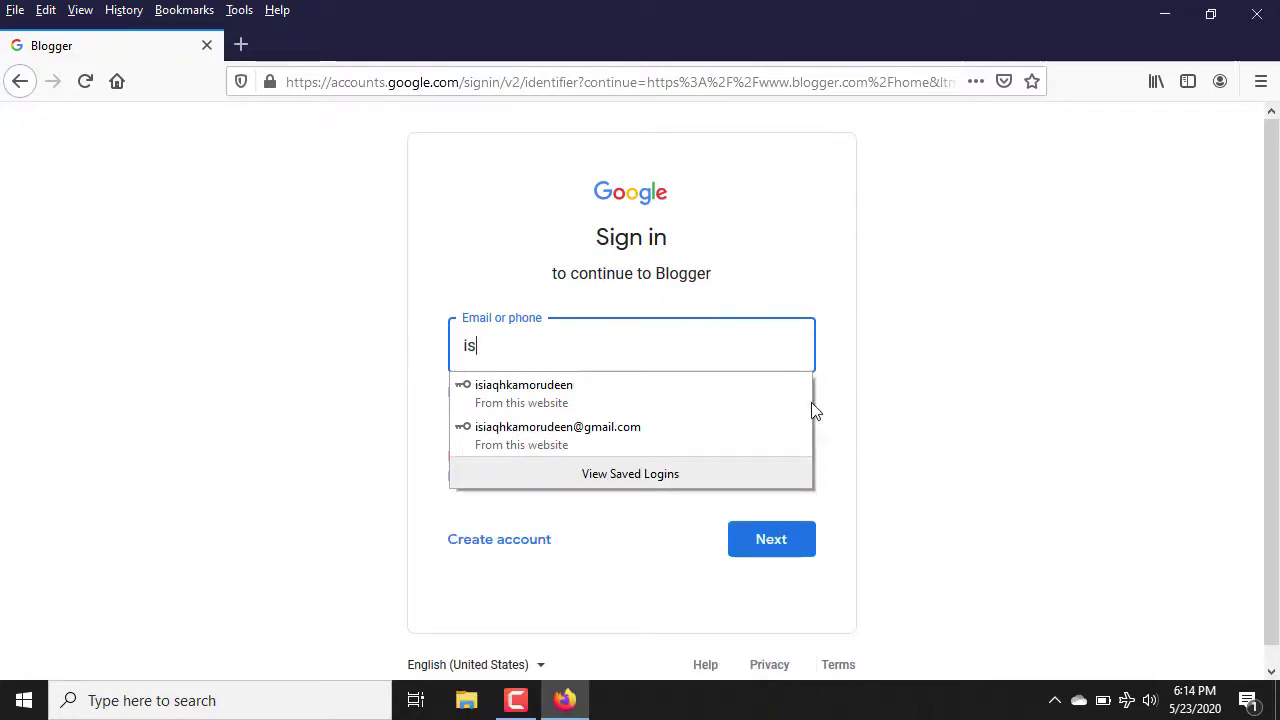
click(629, 429)
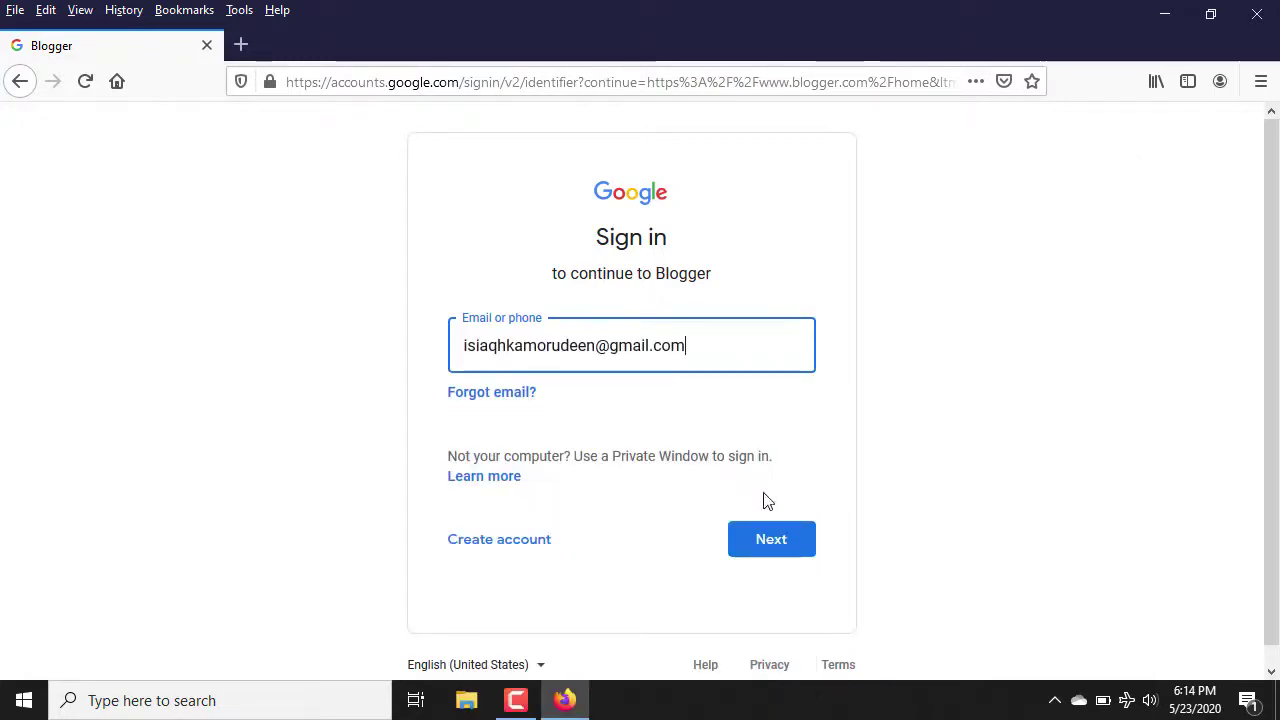
click(771, 541)
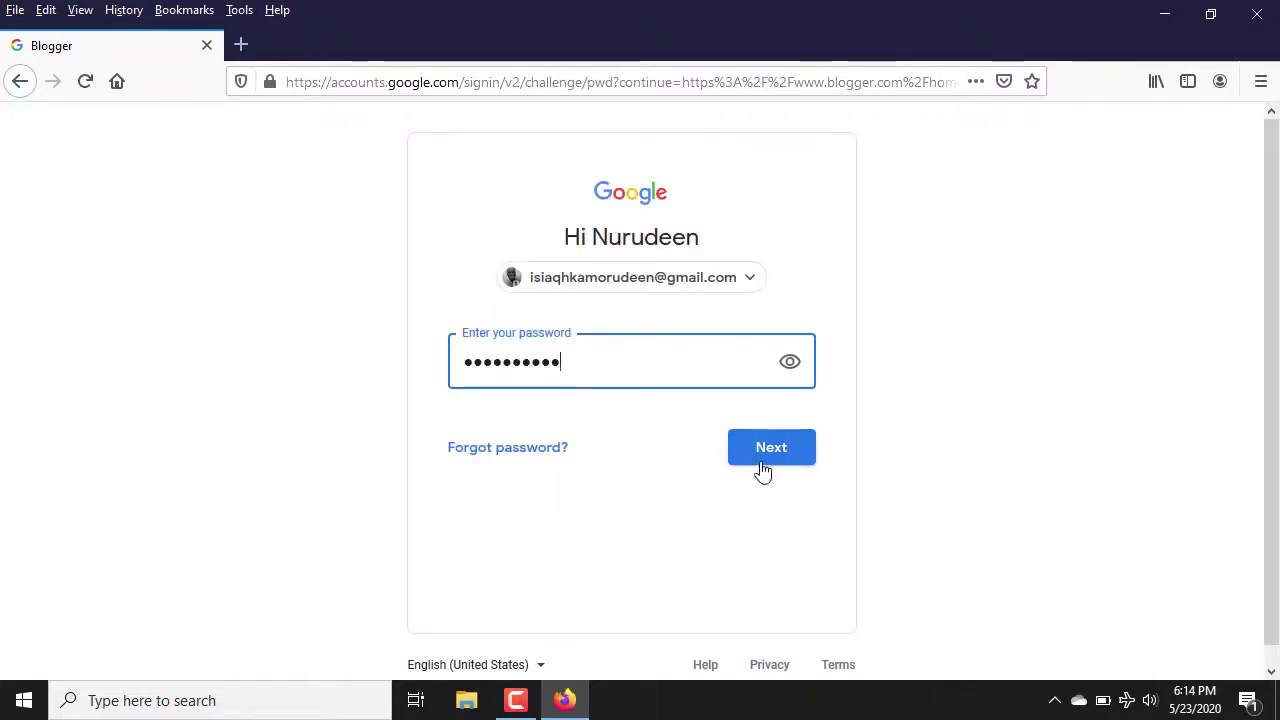
click(761, 462)
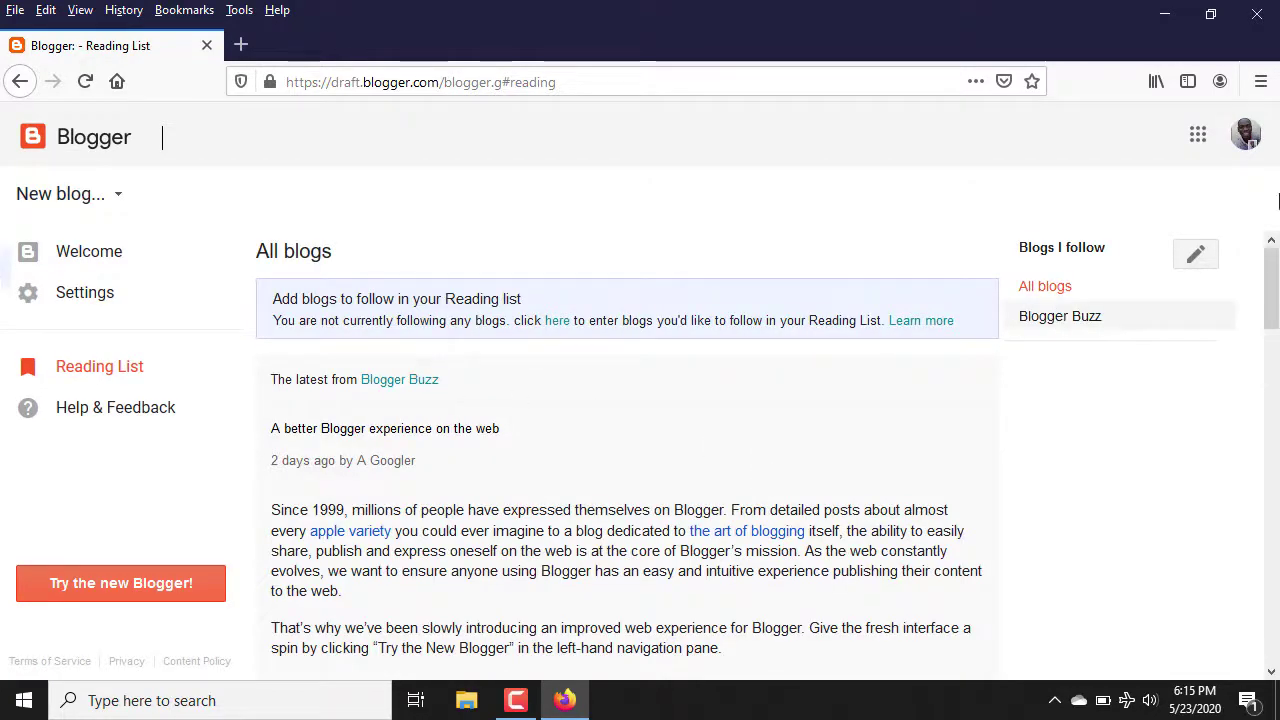
Start a new blog from Blogger's blog menu, opening the empty Create a new blog form
drag(1272, 288, 1274, 8)
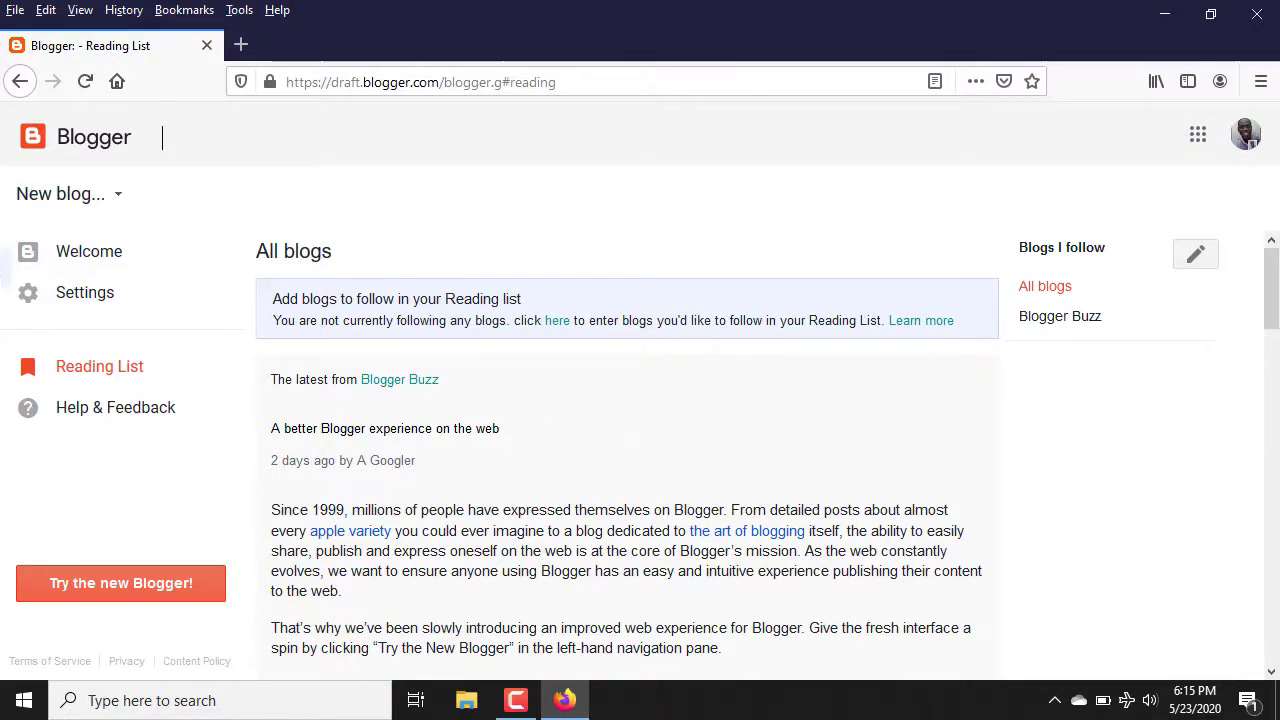
click(100, 201)
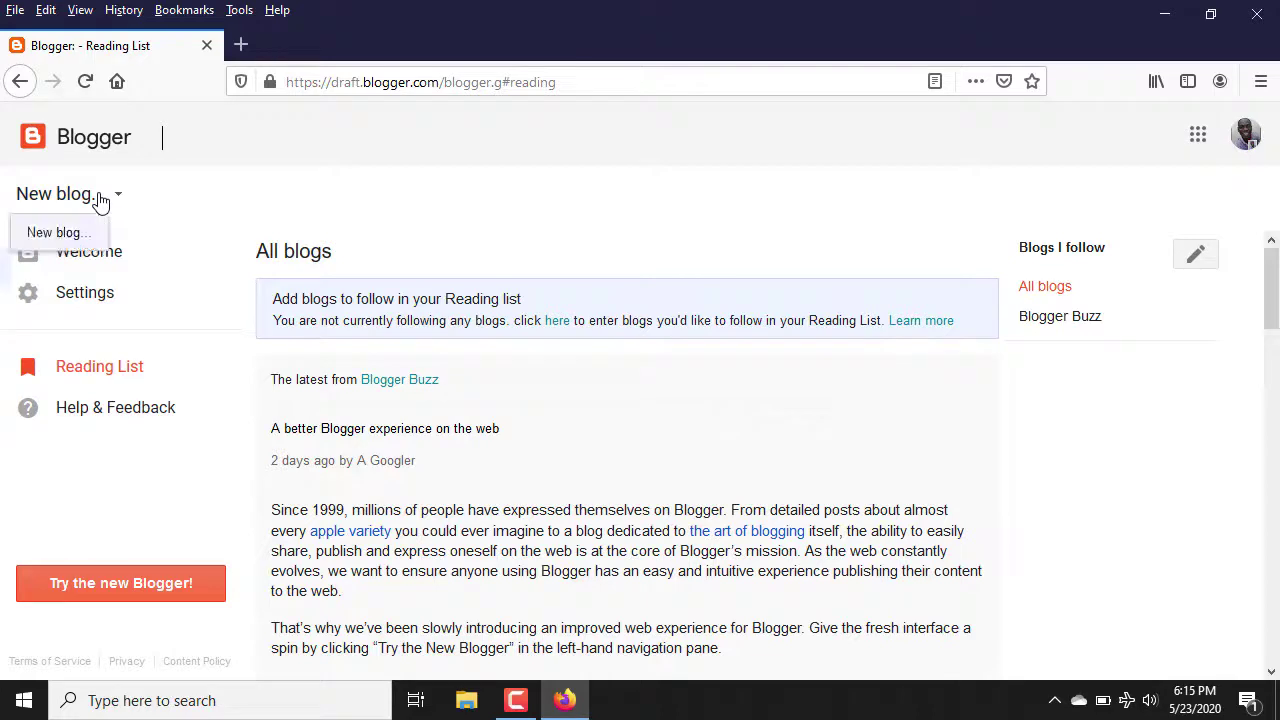
click(57, 234)
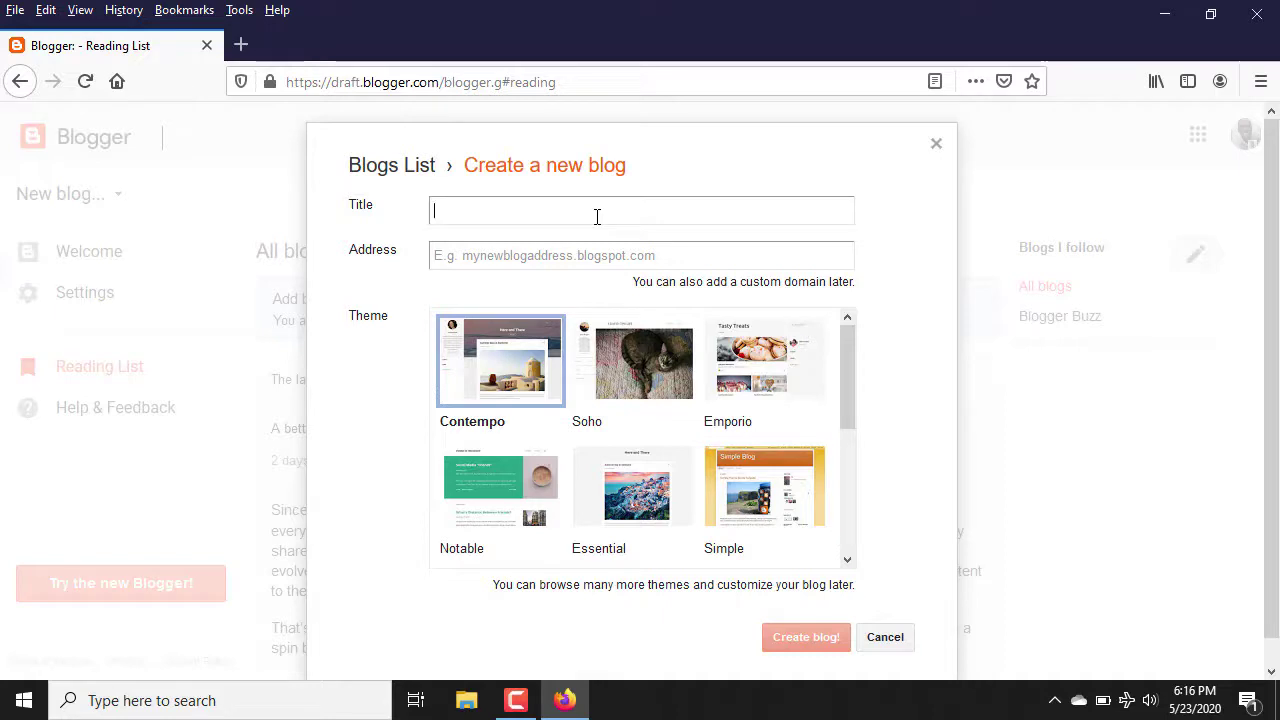
Search Google for 'premature ejaculation cure' in a new Firefox tab
click(241, 45)
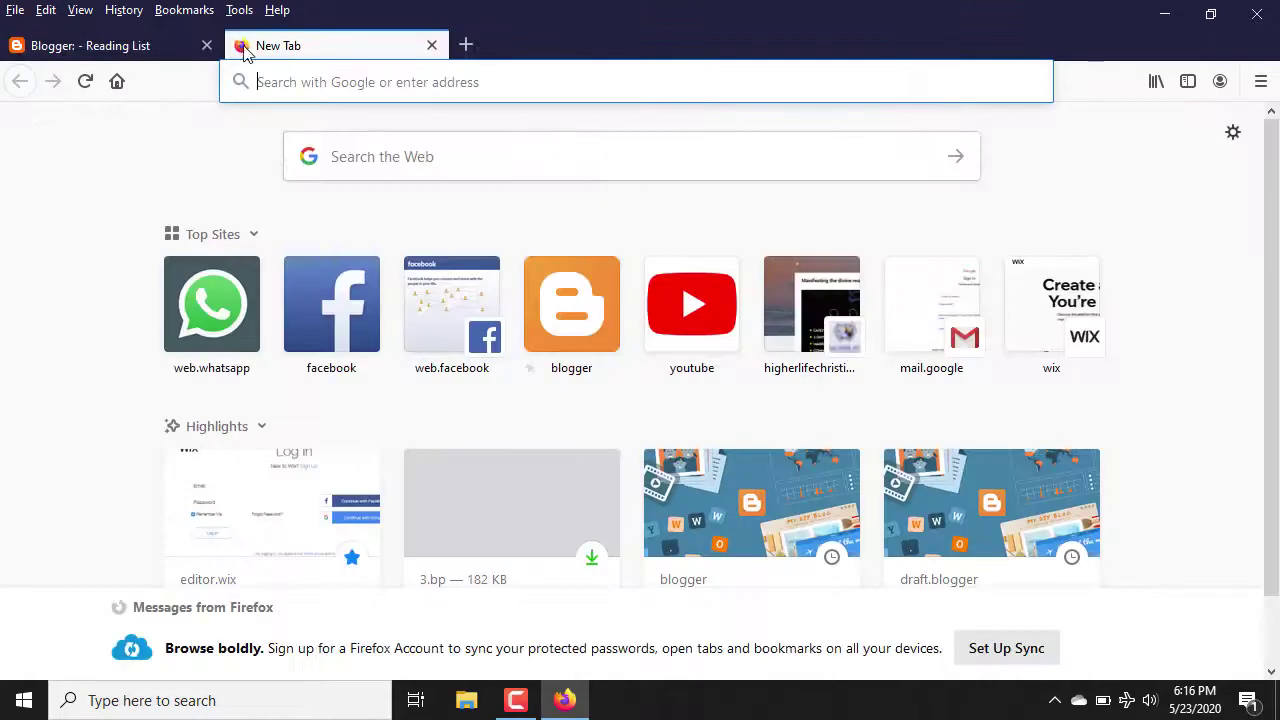
click(396, 156)
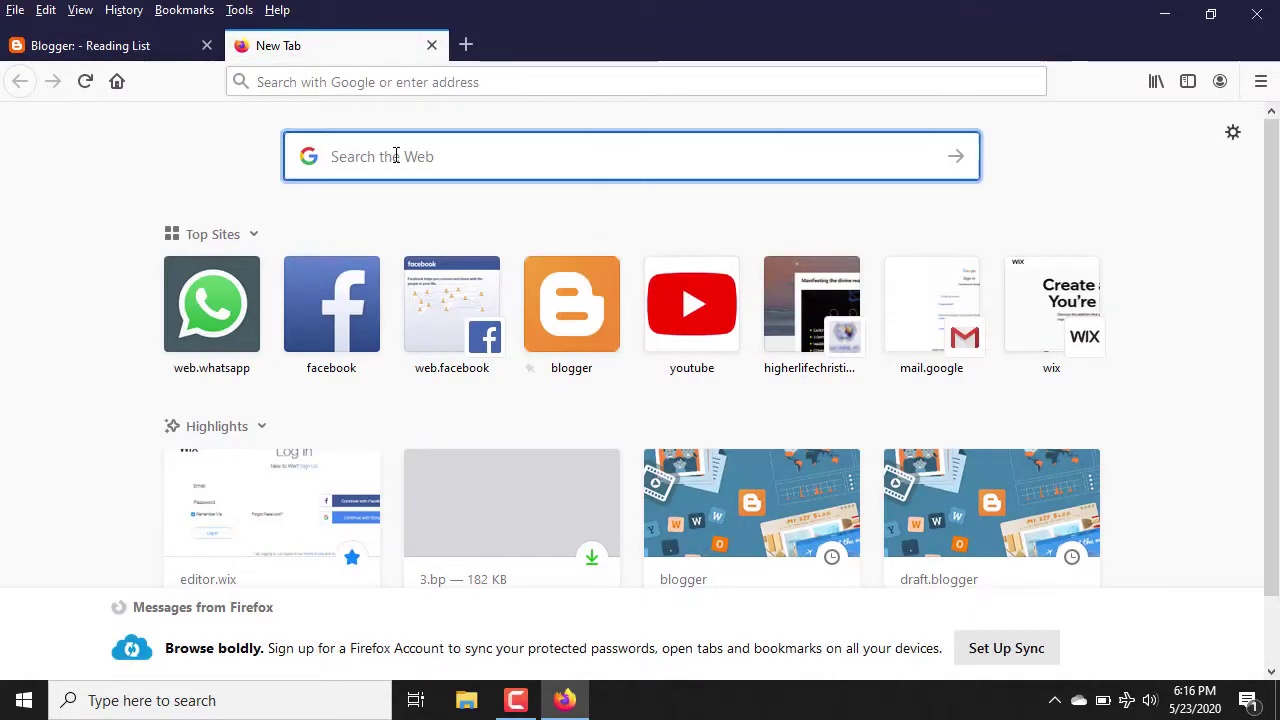
text(premat)
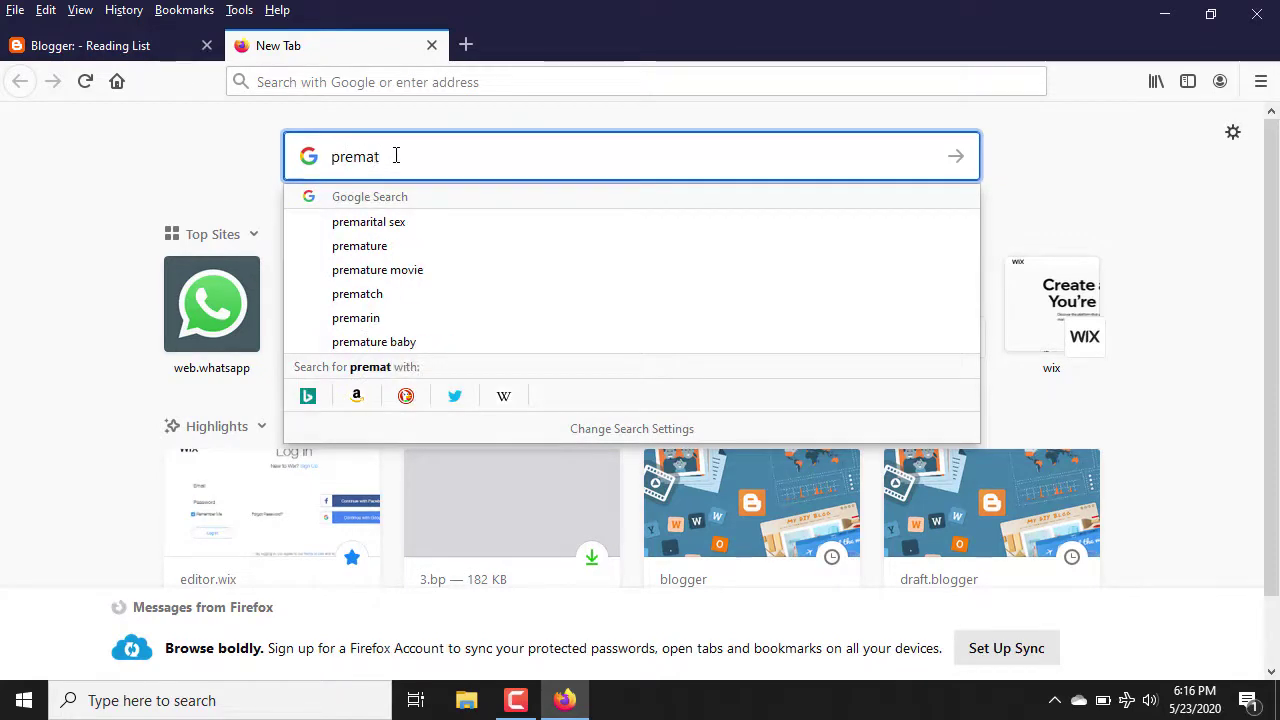
text(ure e)
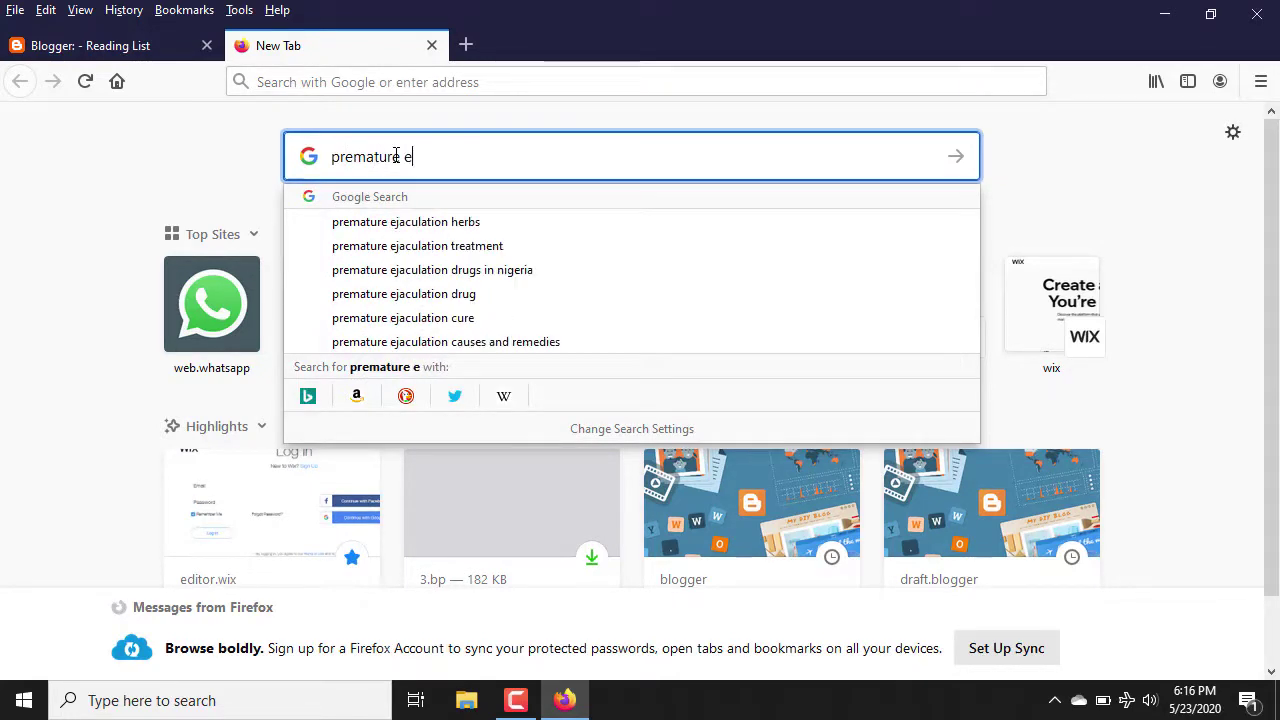
text(jacula)
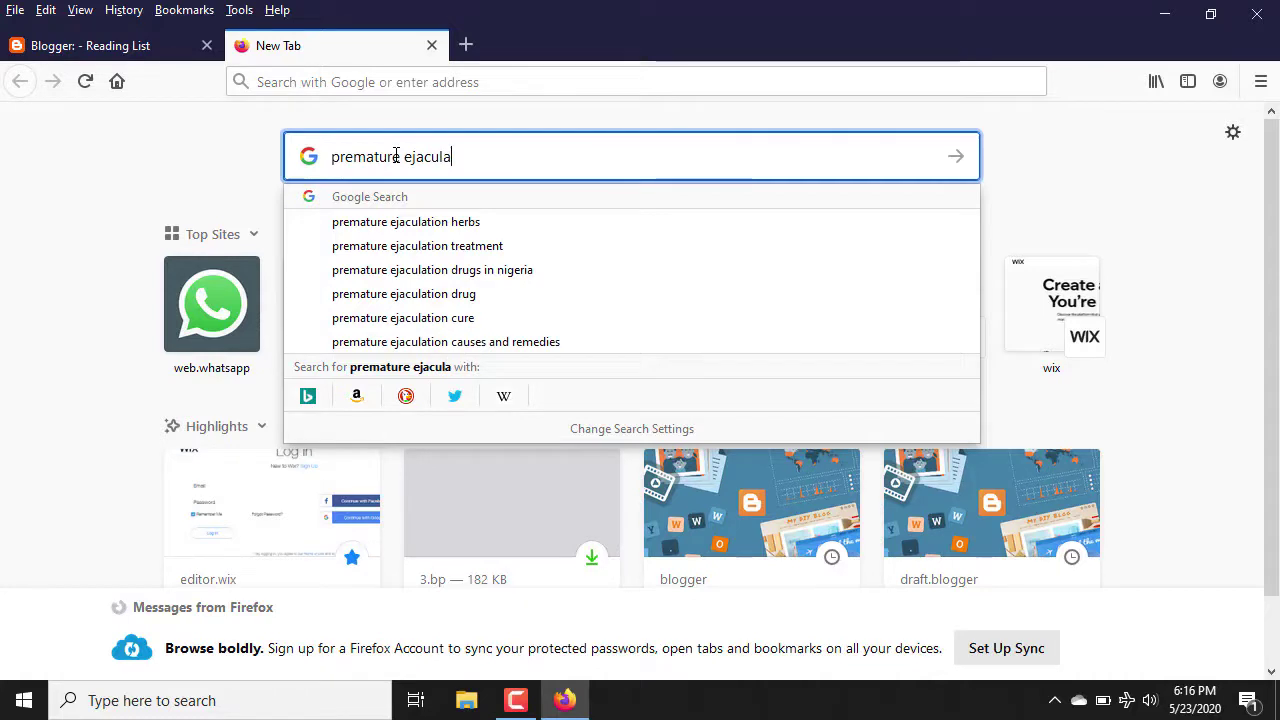
text(tion cure)
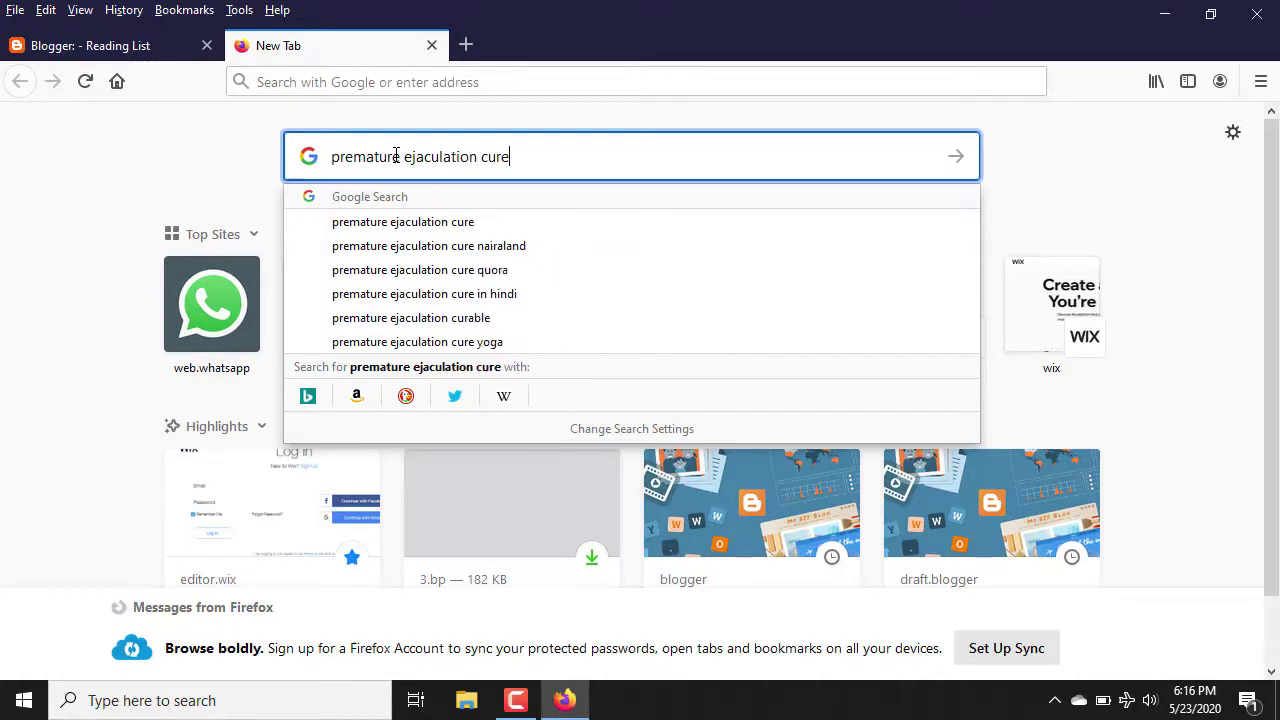
key(Return)
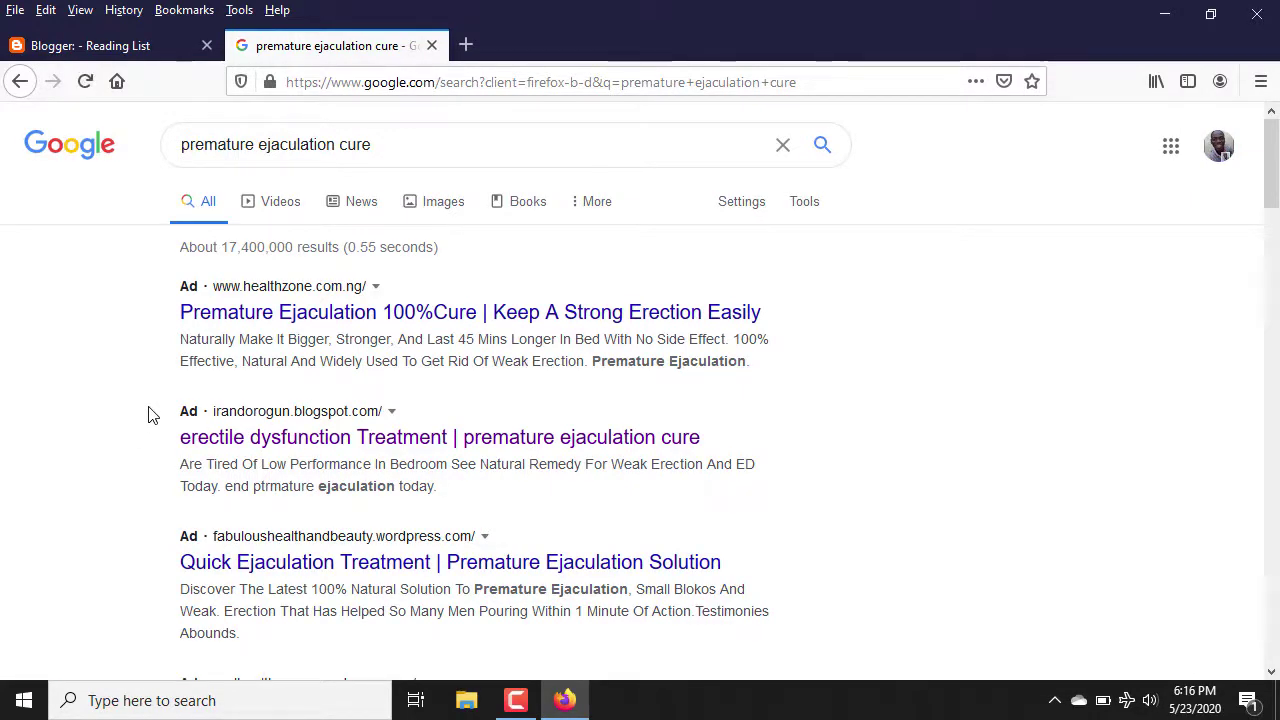
Open the first ad's Health Zone page (healthzone.com.ng/edbest) in a new tab and view it
drag(1275, 178, 1275, 150)
right_click(326, 318)
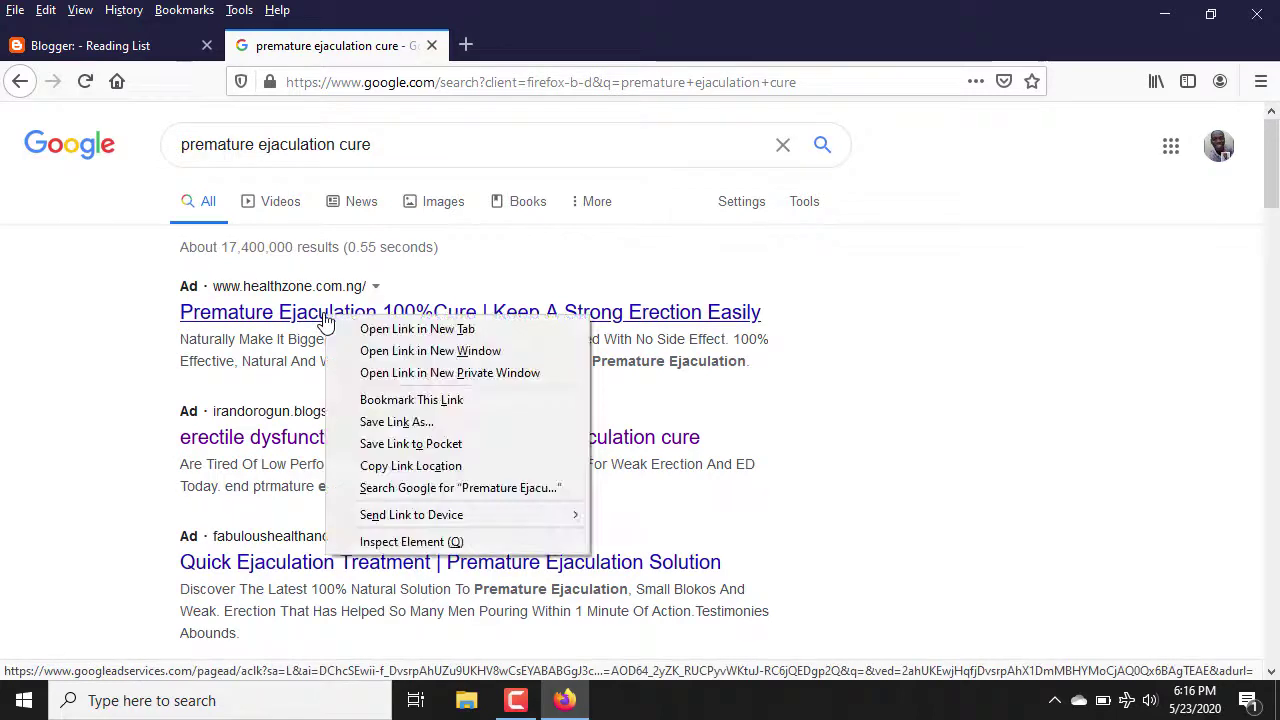
click(360, 333)
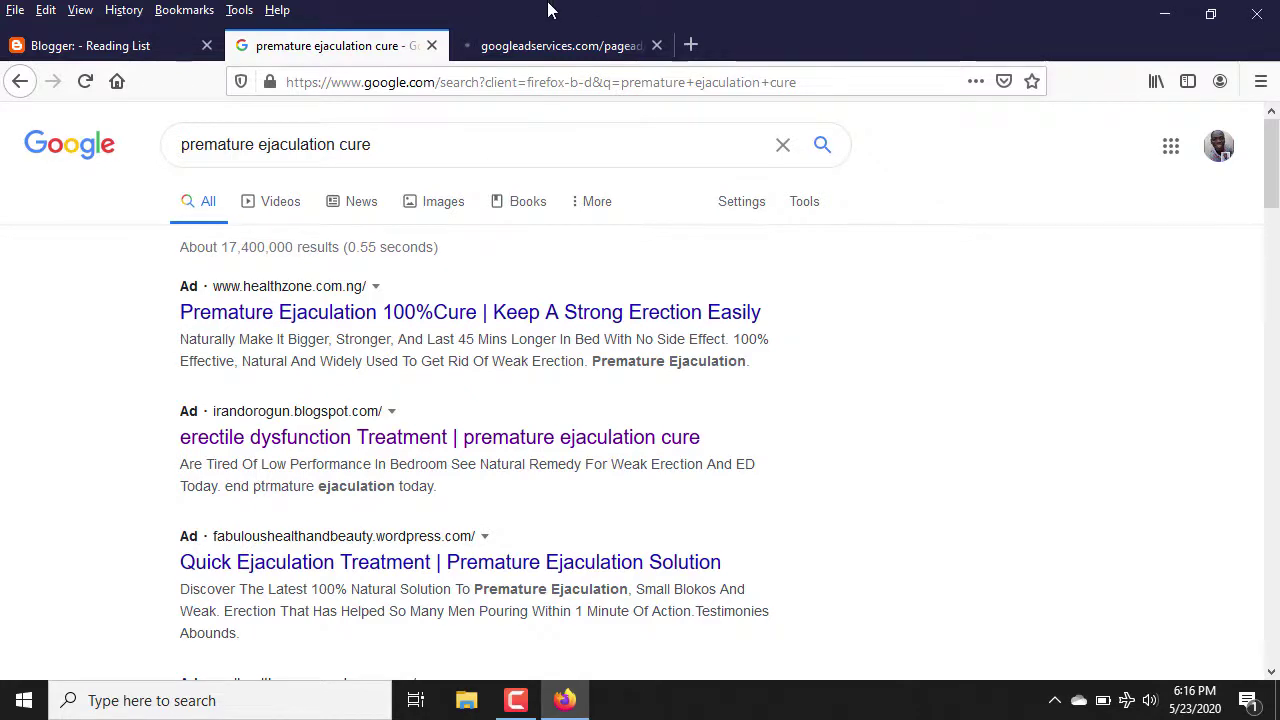
click(515, 40)
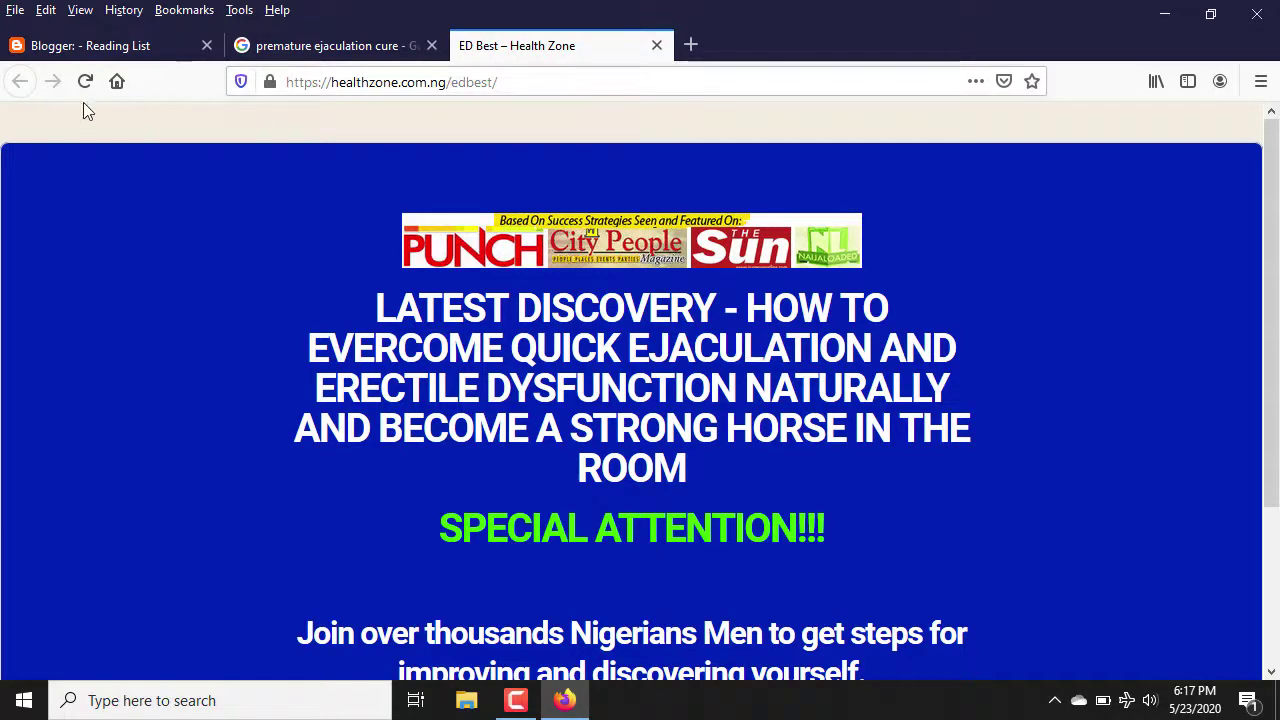
Compare the Health Zone page with Blogger, finishing on the empty Create a new blog form
click(167, 45)
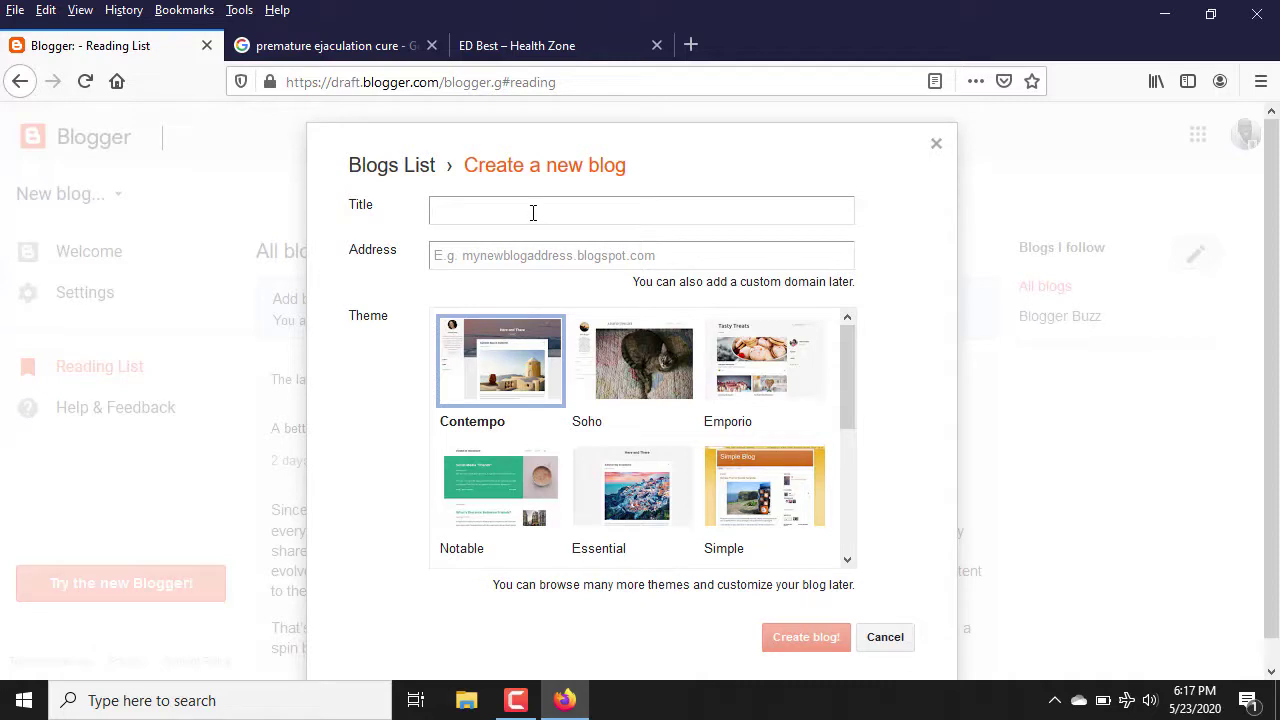
click(593, 50)
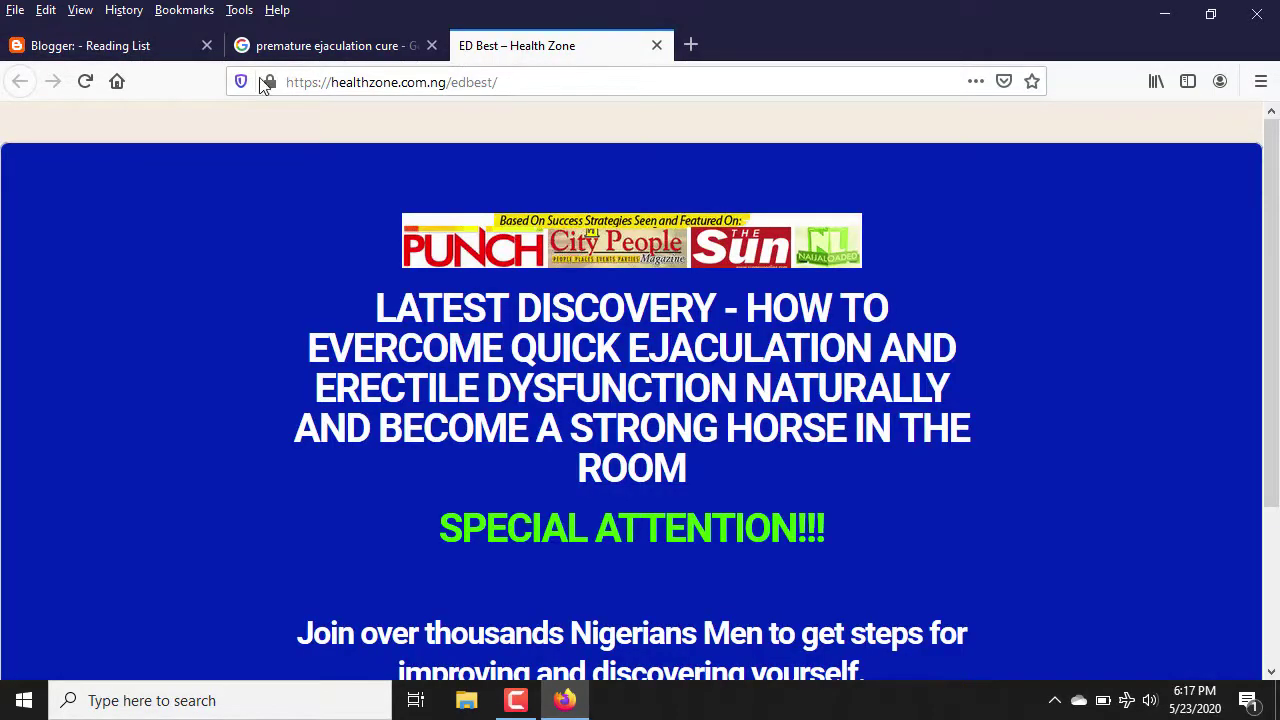
click(166, 52)
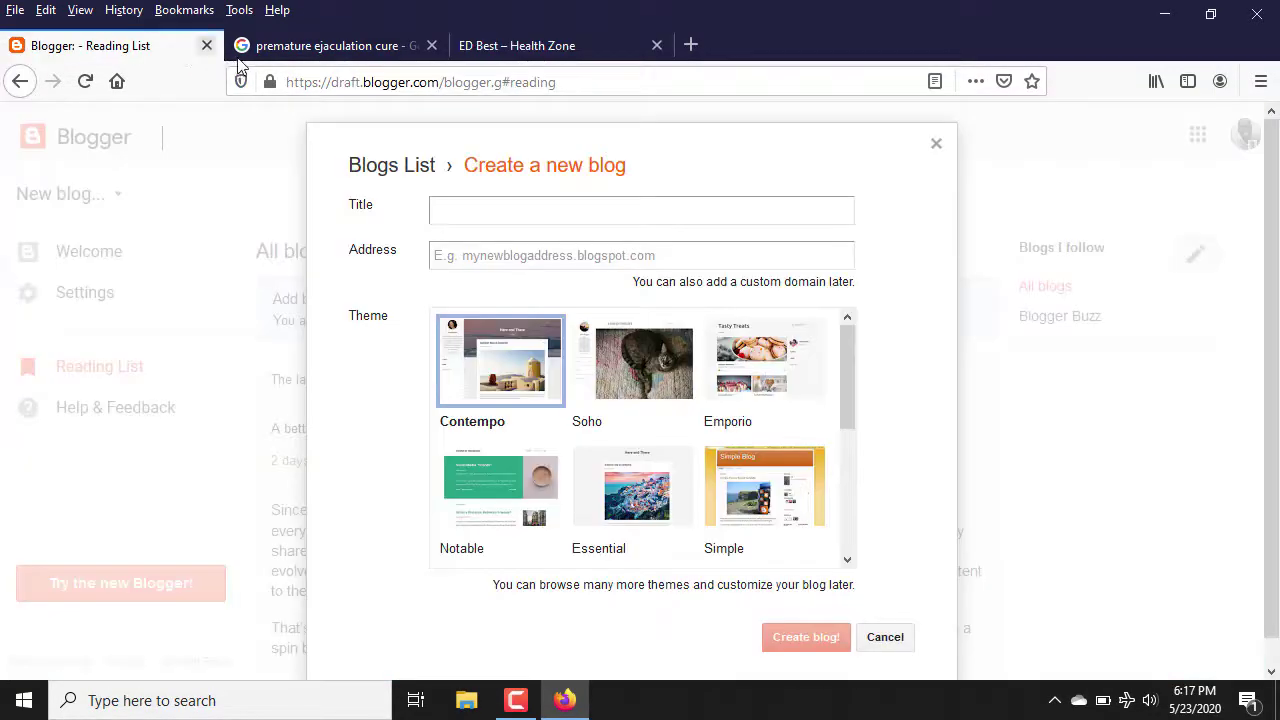
click(489, 58)
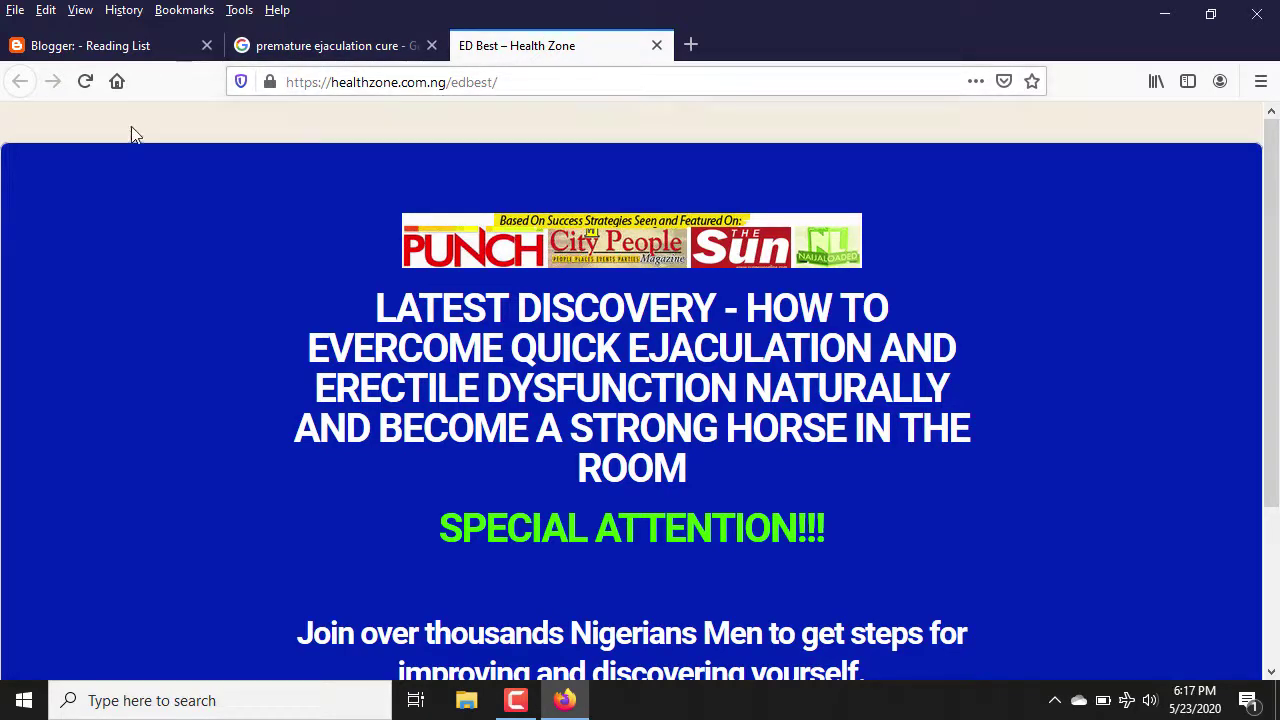
click(148, 33)
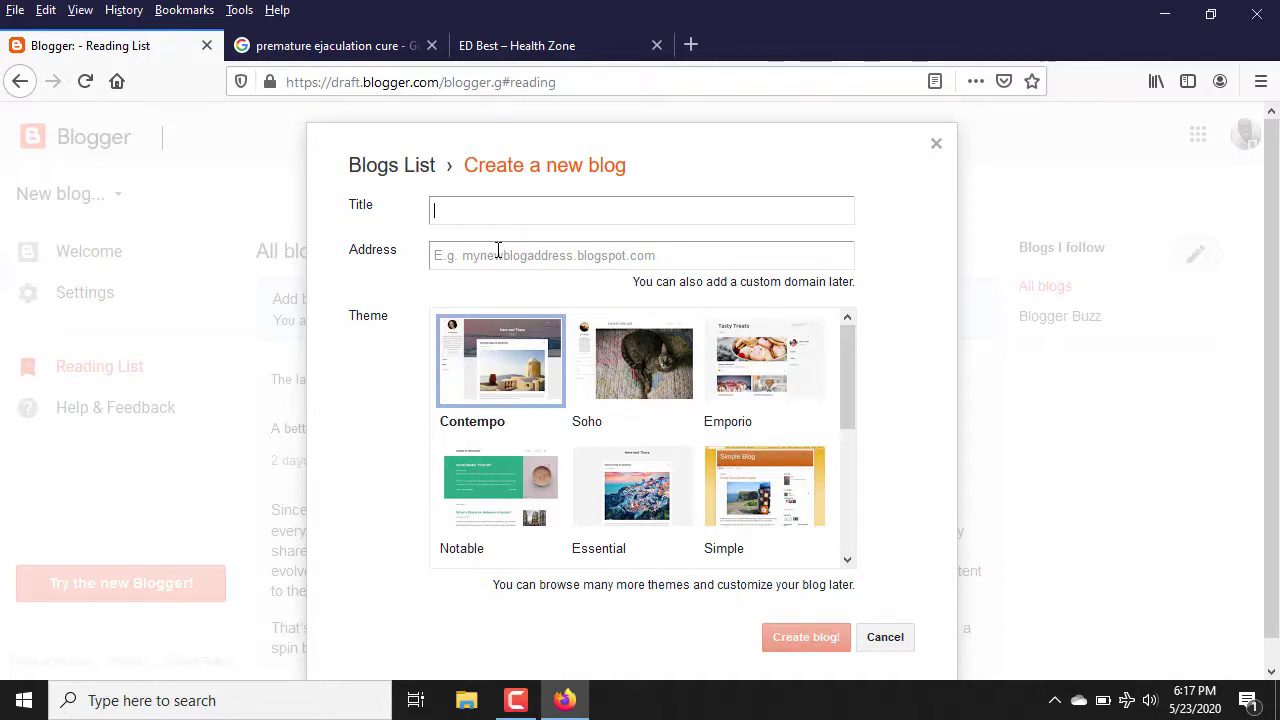
Enter 'Men Corner' as the blog title, replacing the earlier tries 'Action Man' and 'Man of The House'
text(Act)
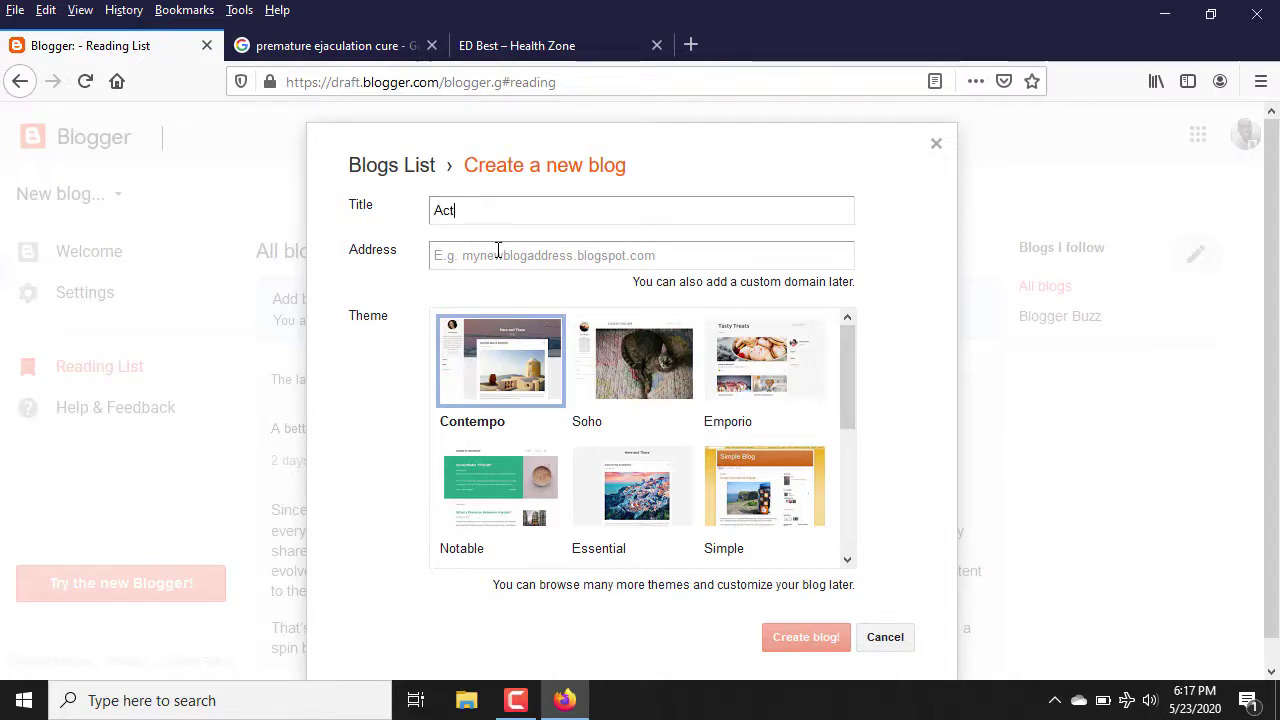
text(ion Man)
key(ctrl+a)
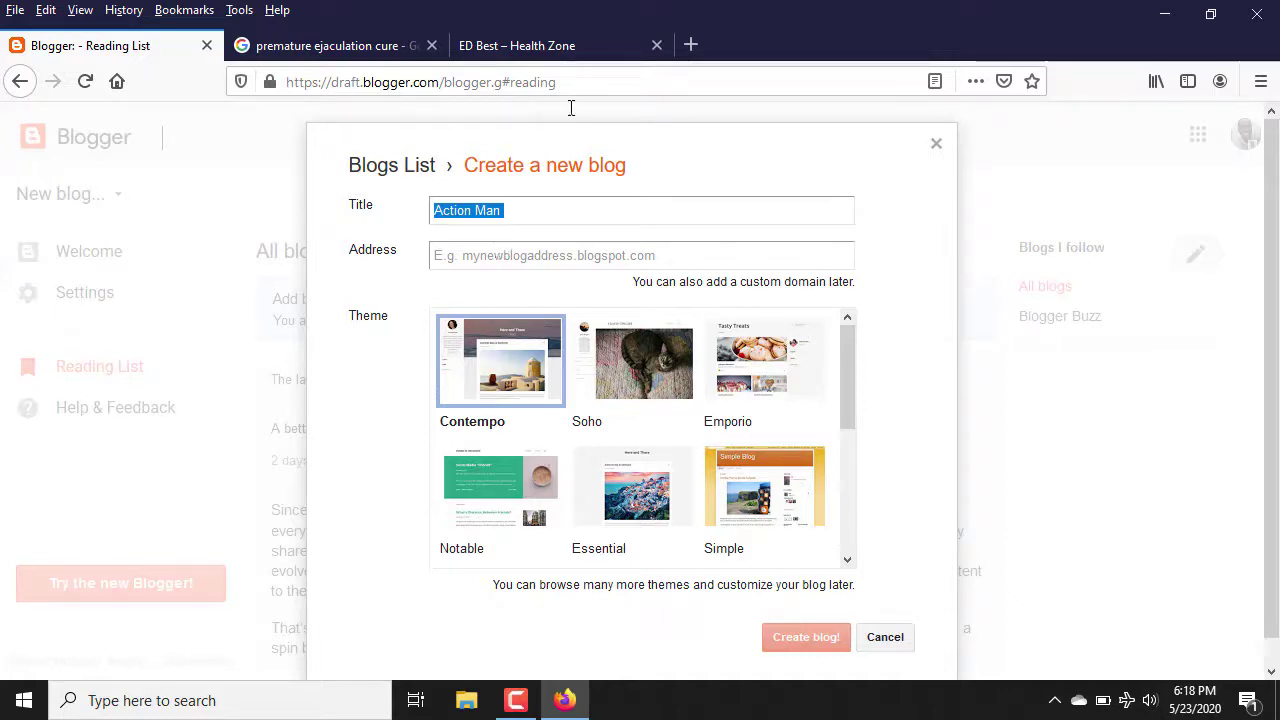
click(563, 222)
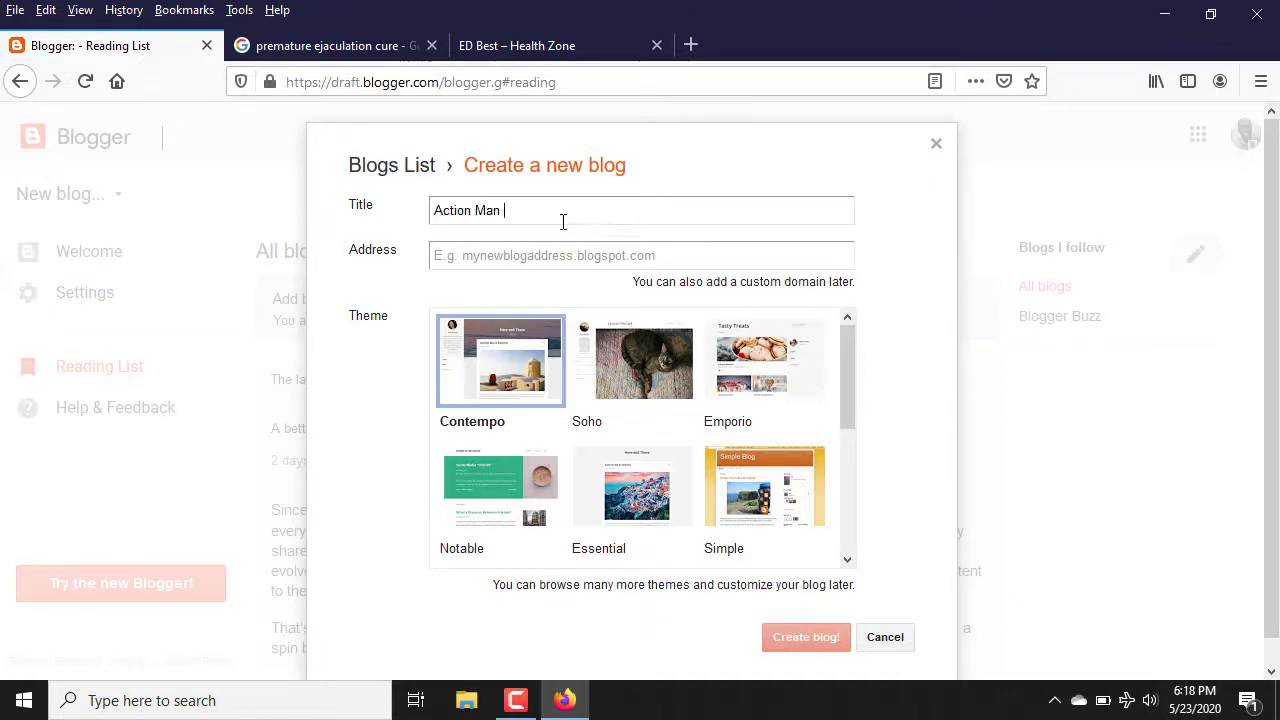
key(ctrl+a)
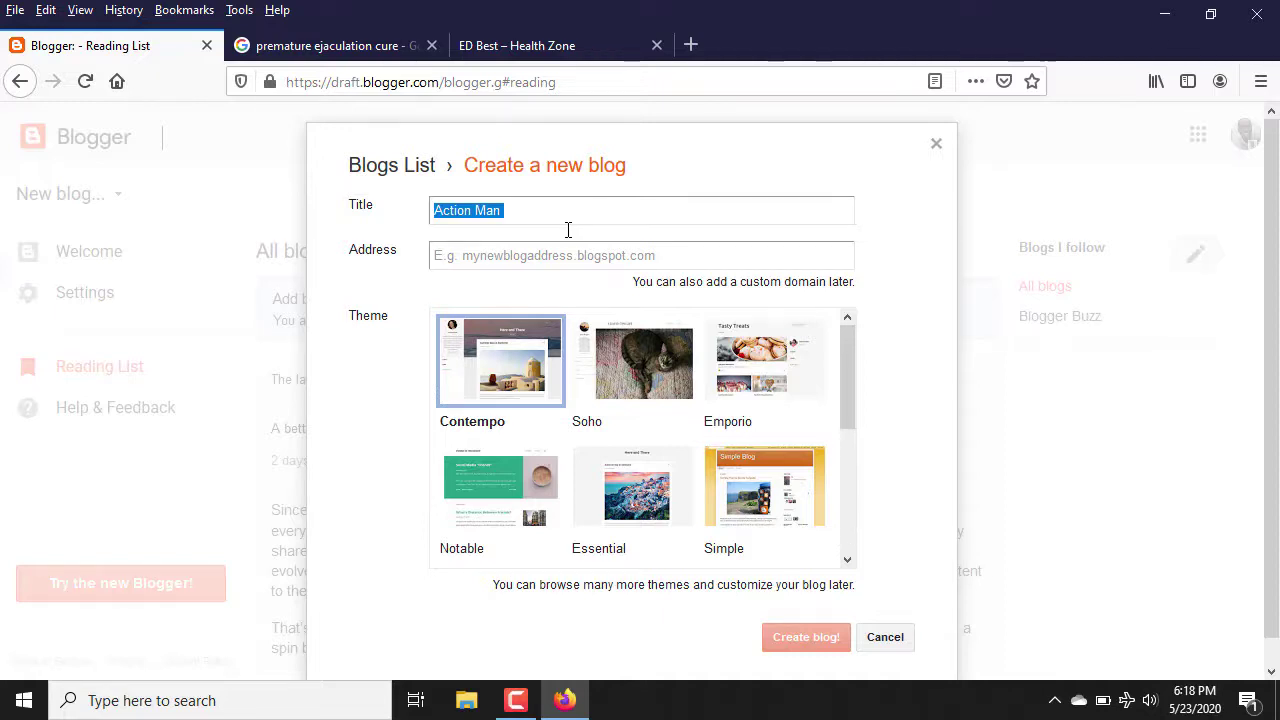
text(Man)
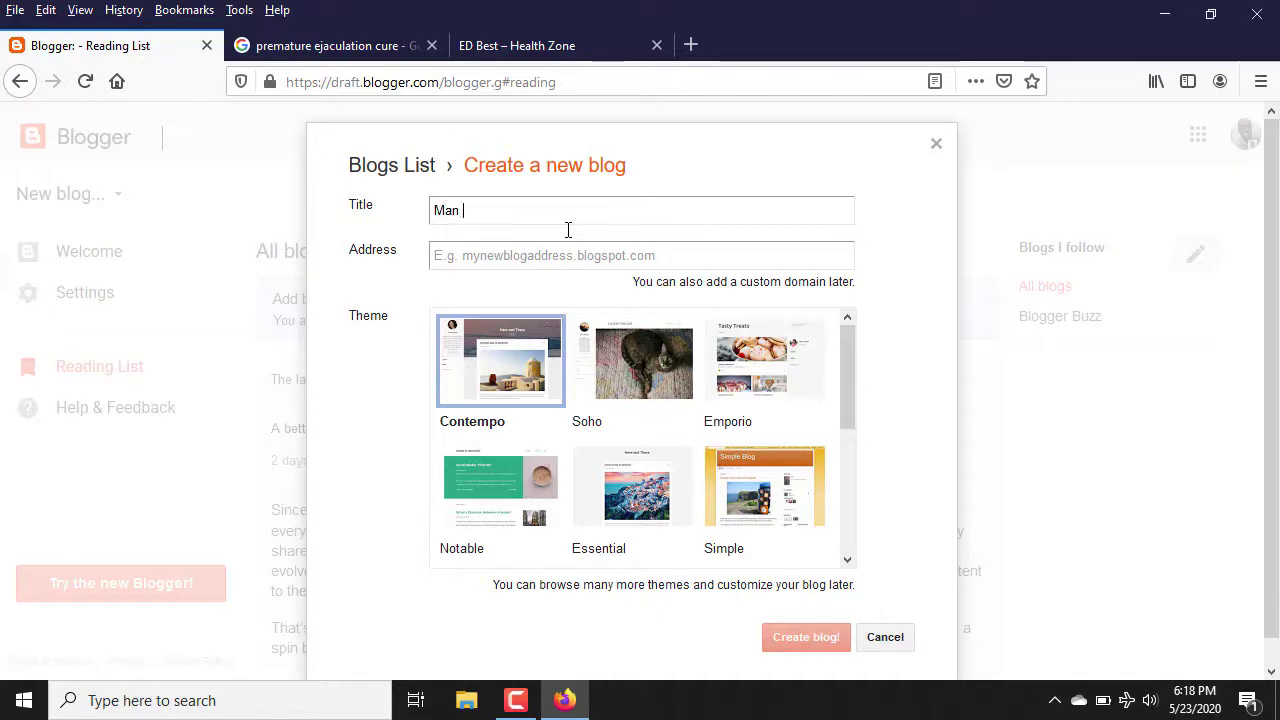
text( of)
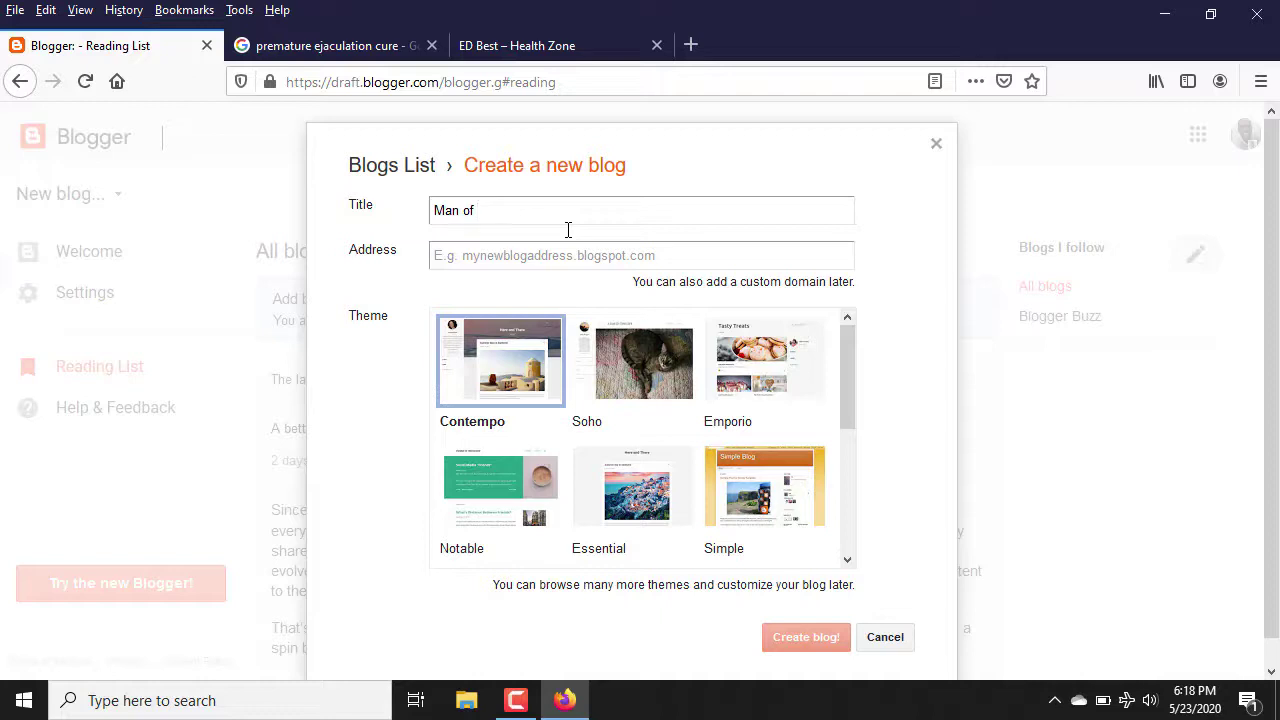
text( The H)
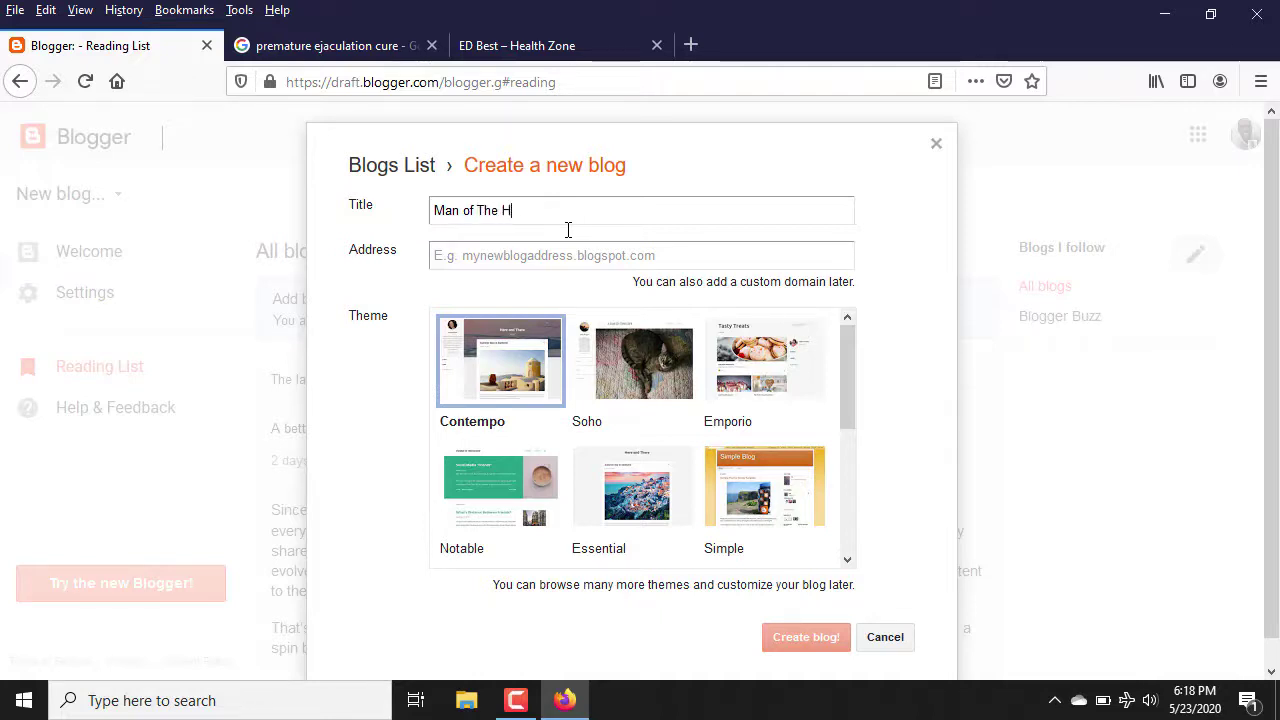
text(ouse)
key(ctrl+a)
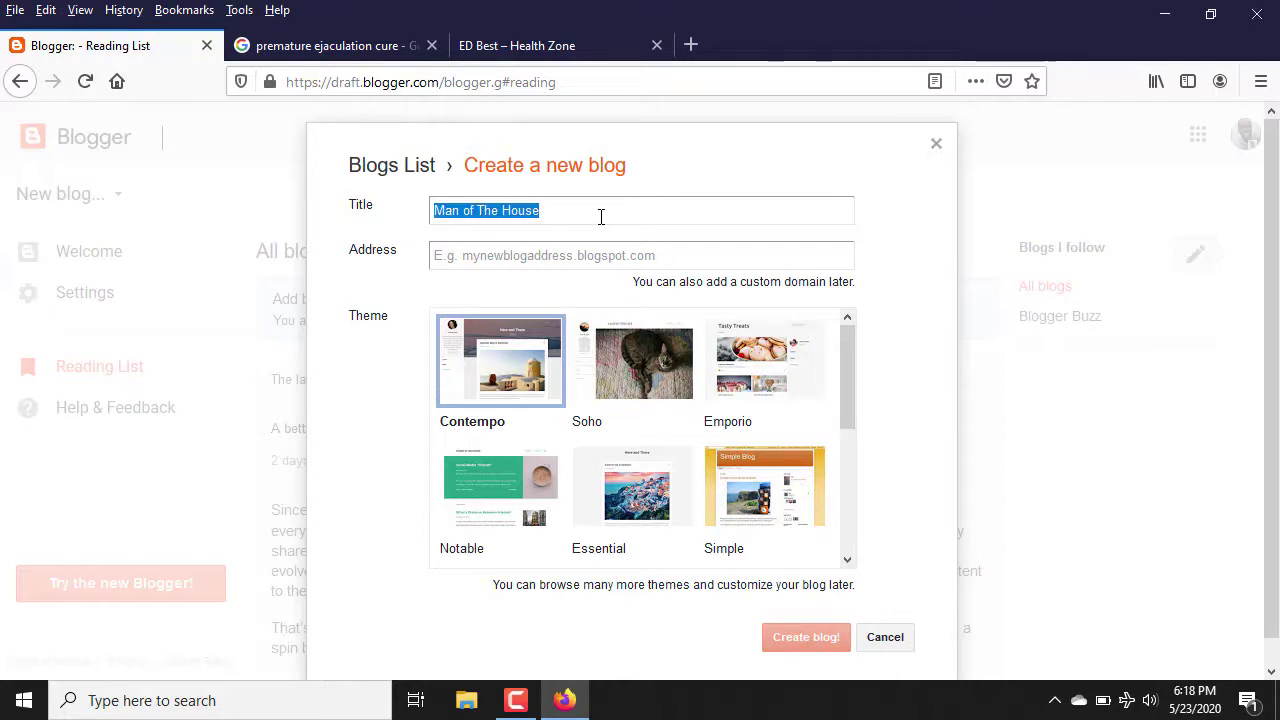
text(M)
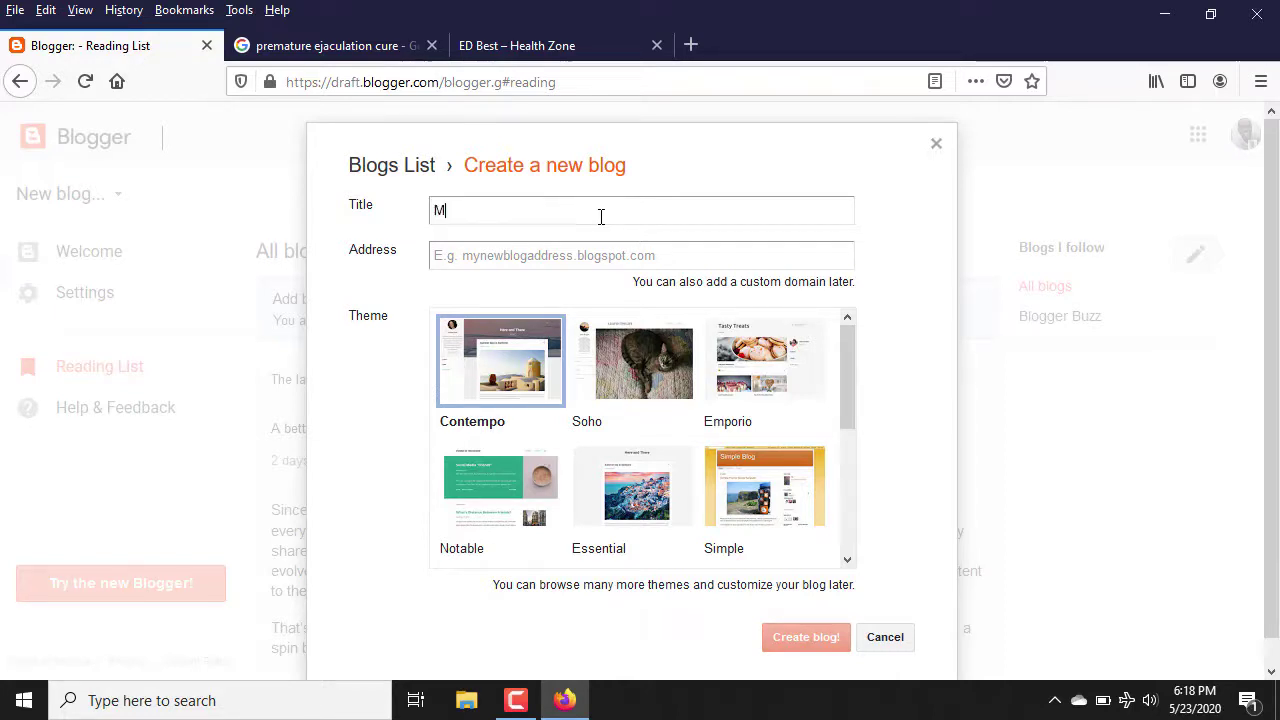
text(en Corner)
Enter 'mencorner' as the address and pick mencorner.blogspot.com, which proves unavailable
click(473, 252)
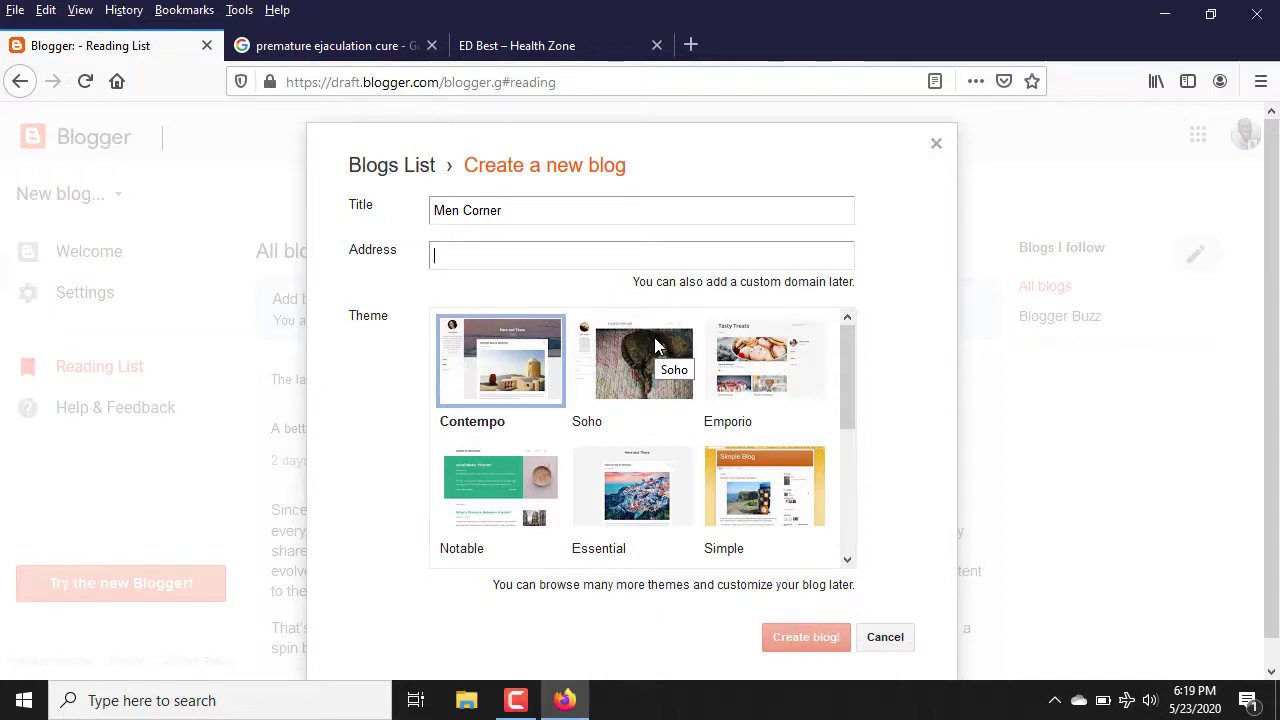
text(mencor)
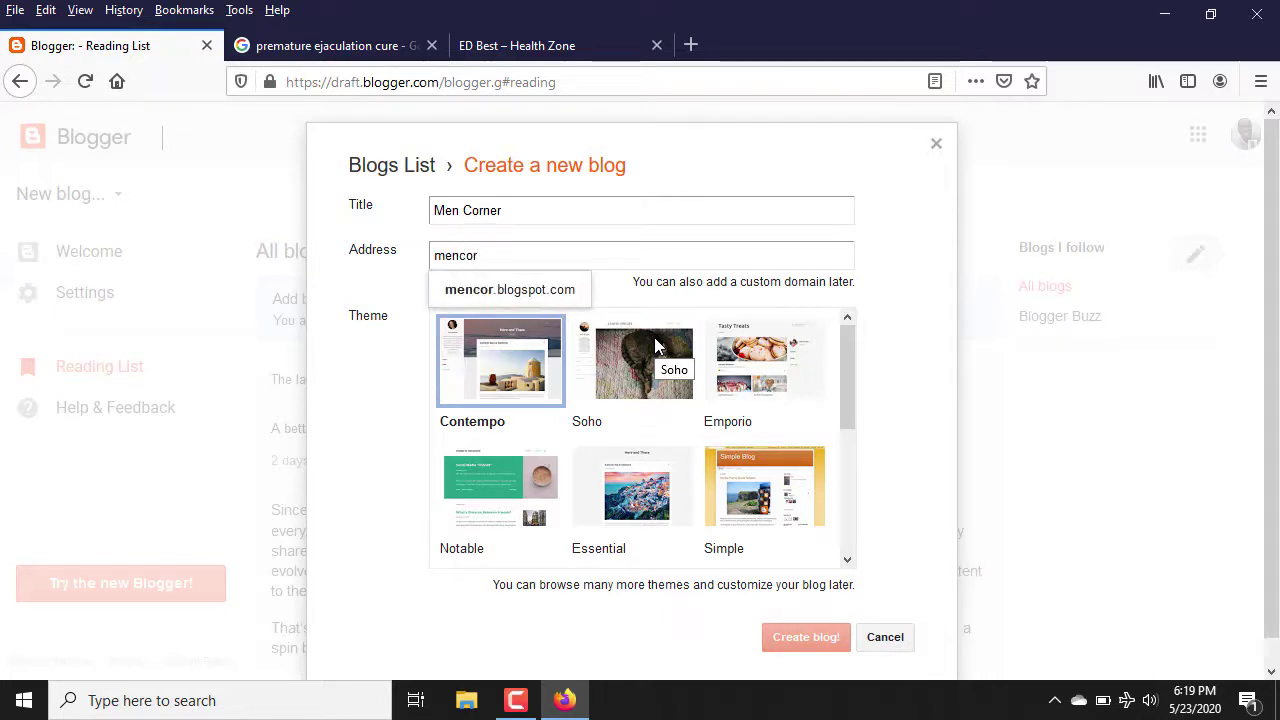
text(ner)
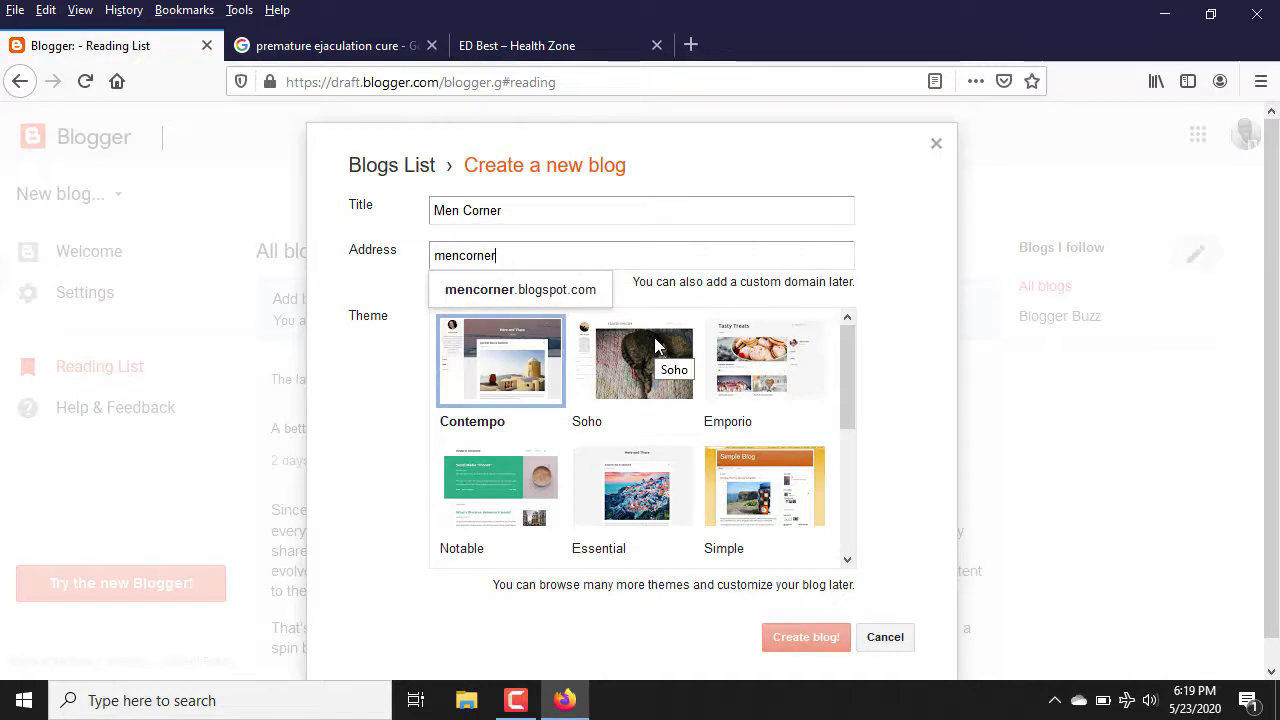
click(553, 292)
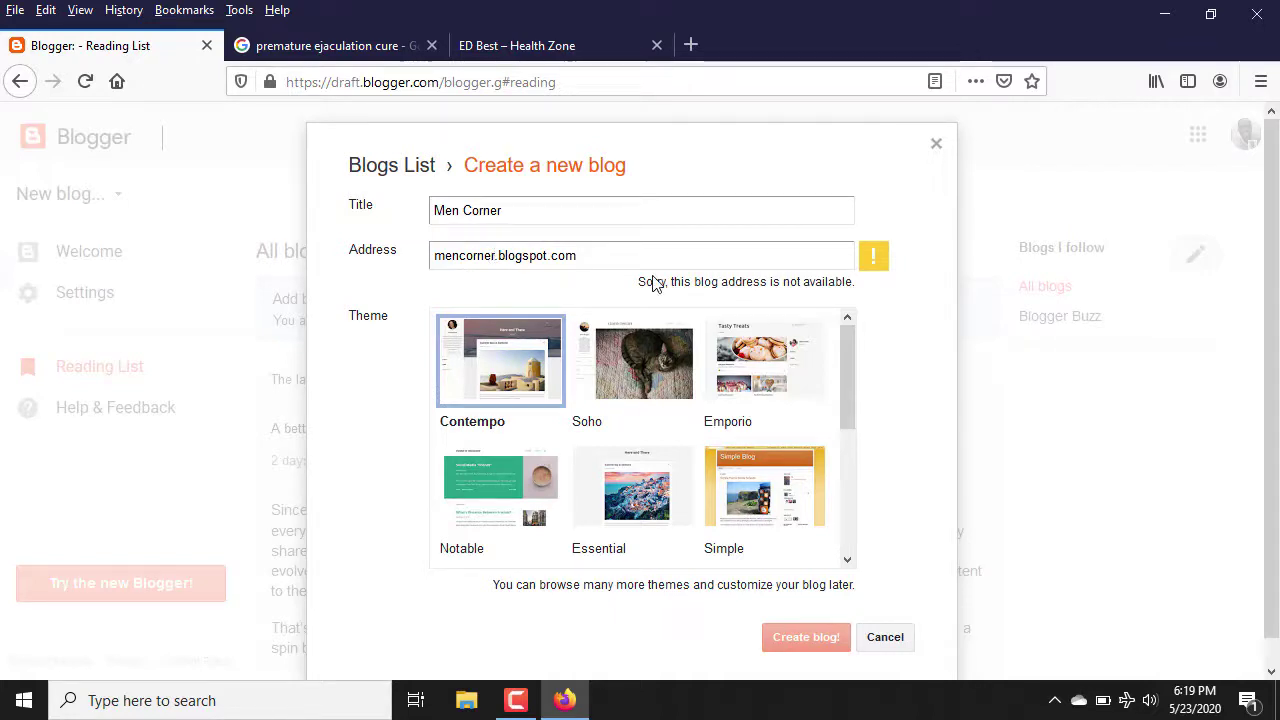
Prefix the address with 'active' and the title with 'Active' to get Active Men Corner
text(activ)
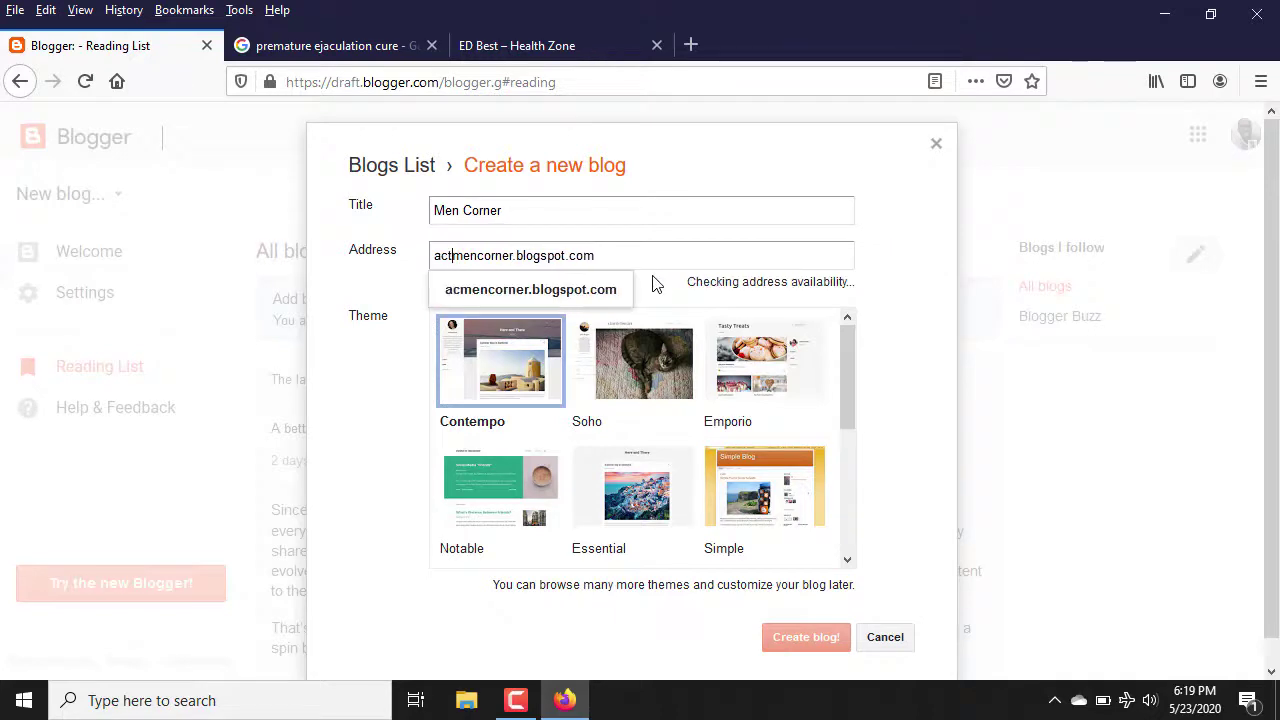
text(e)
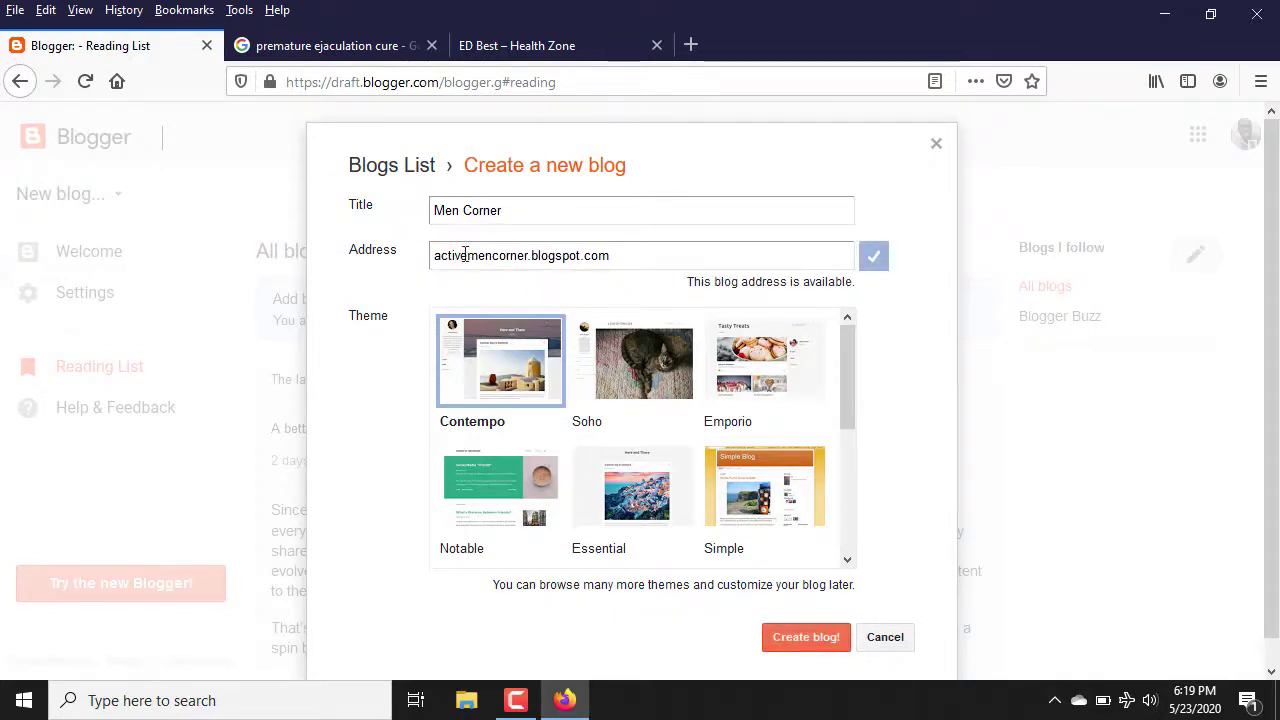
click(432, 213)
text(Active)
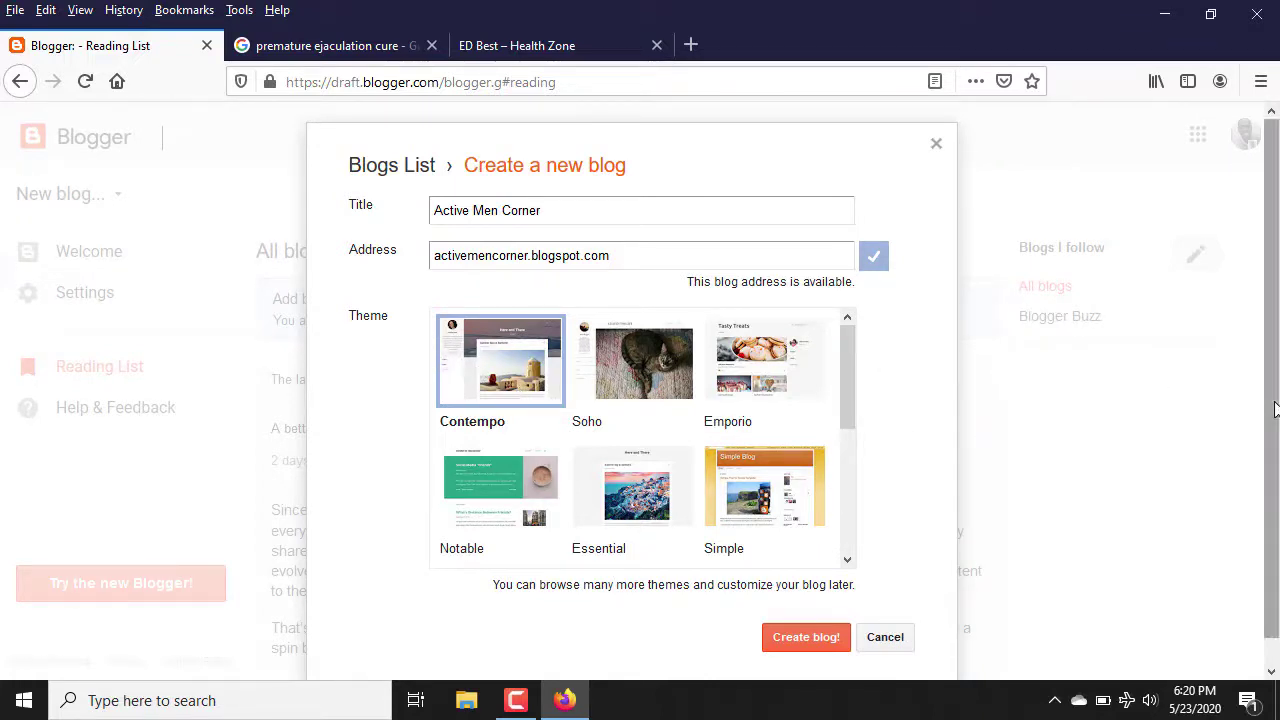
scroll(1268, 555, down, 1)
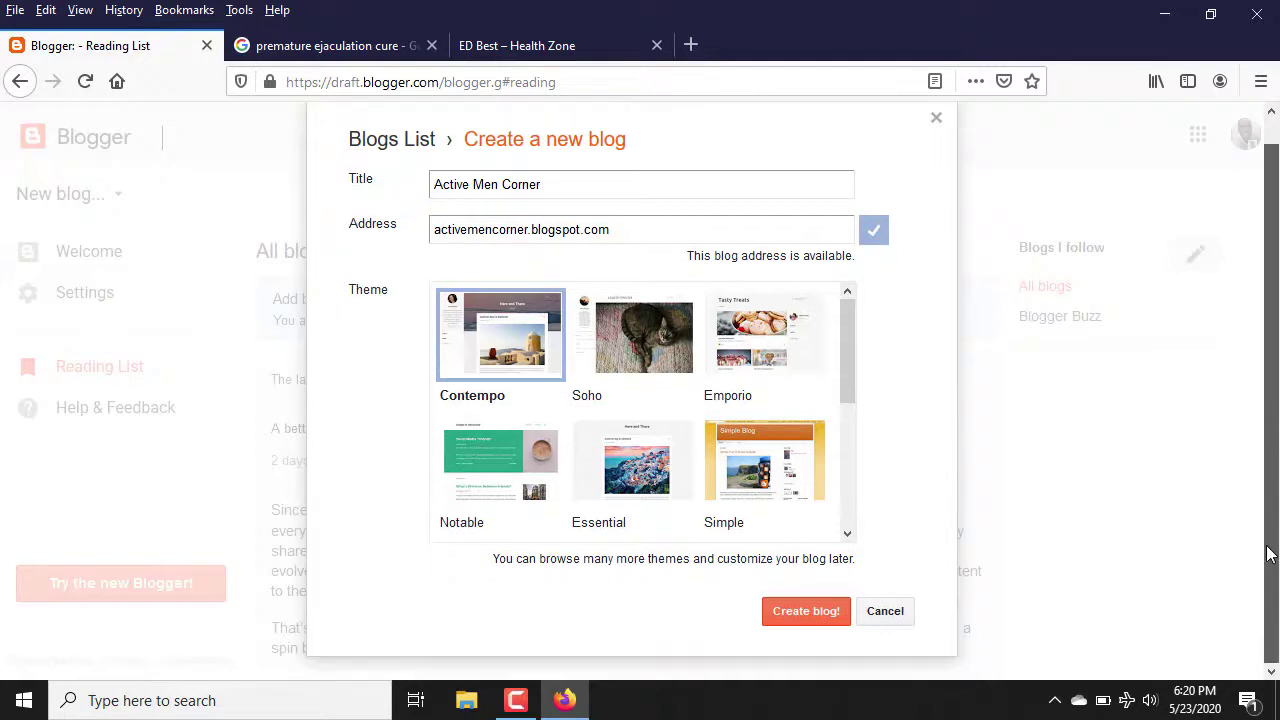
Create the Active Men Corner blog and reload its posts page
click(812, 620)
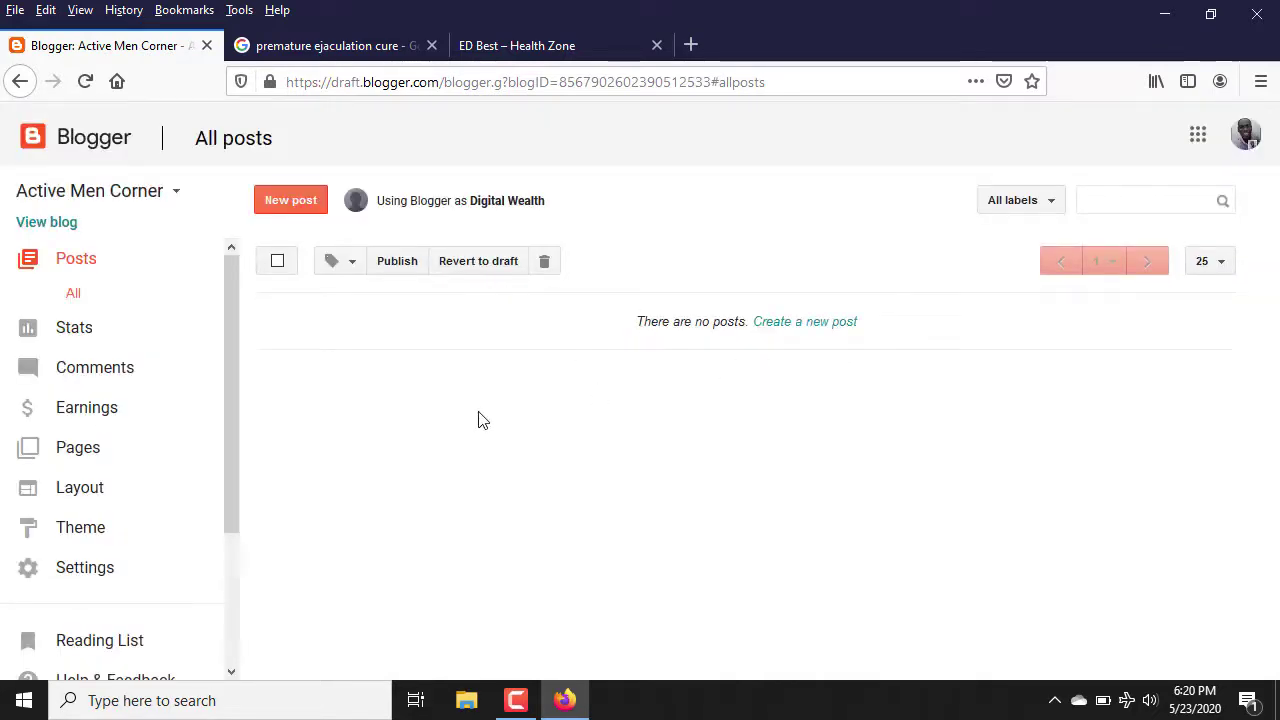
key(F5)
Type a placeholder test line into a new post's body and select all of it
click(802, 322)
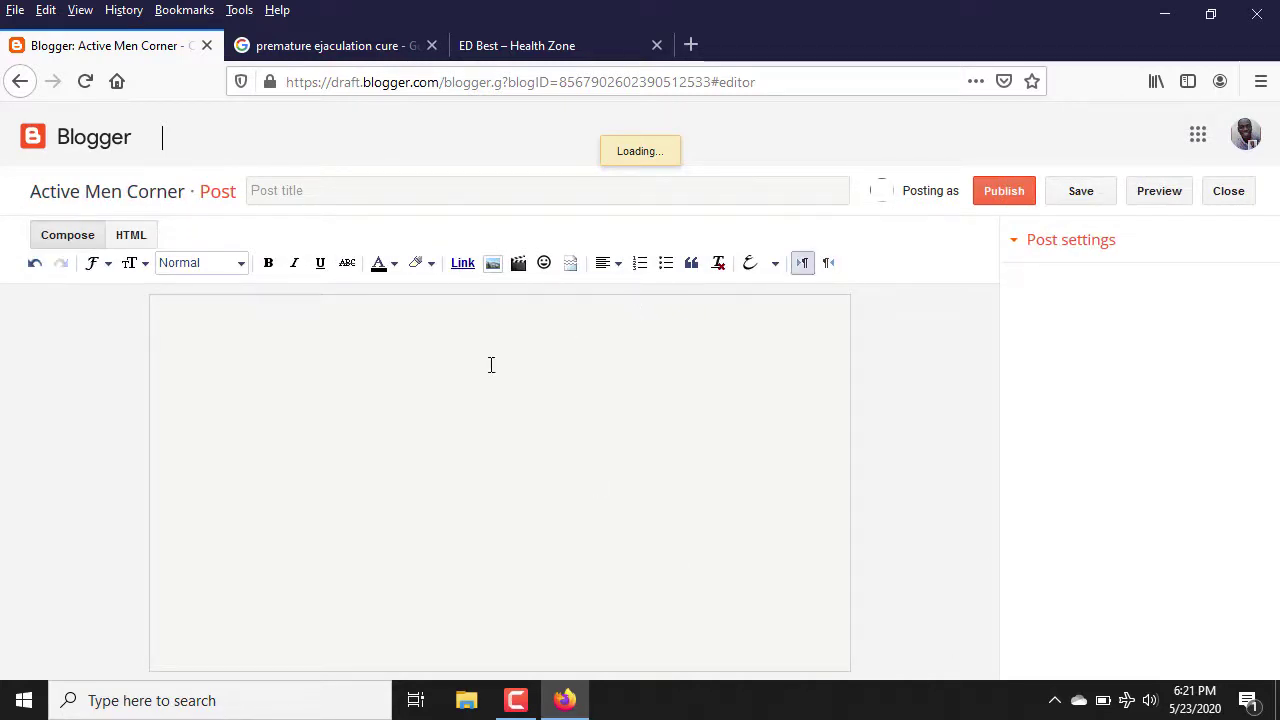
text(hhff)
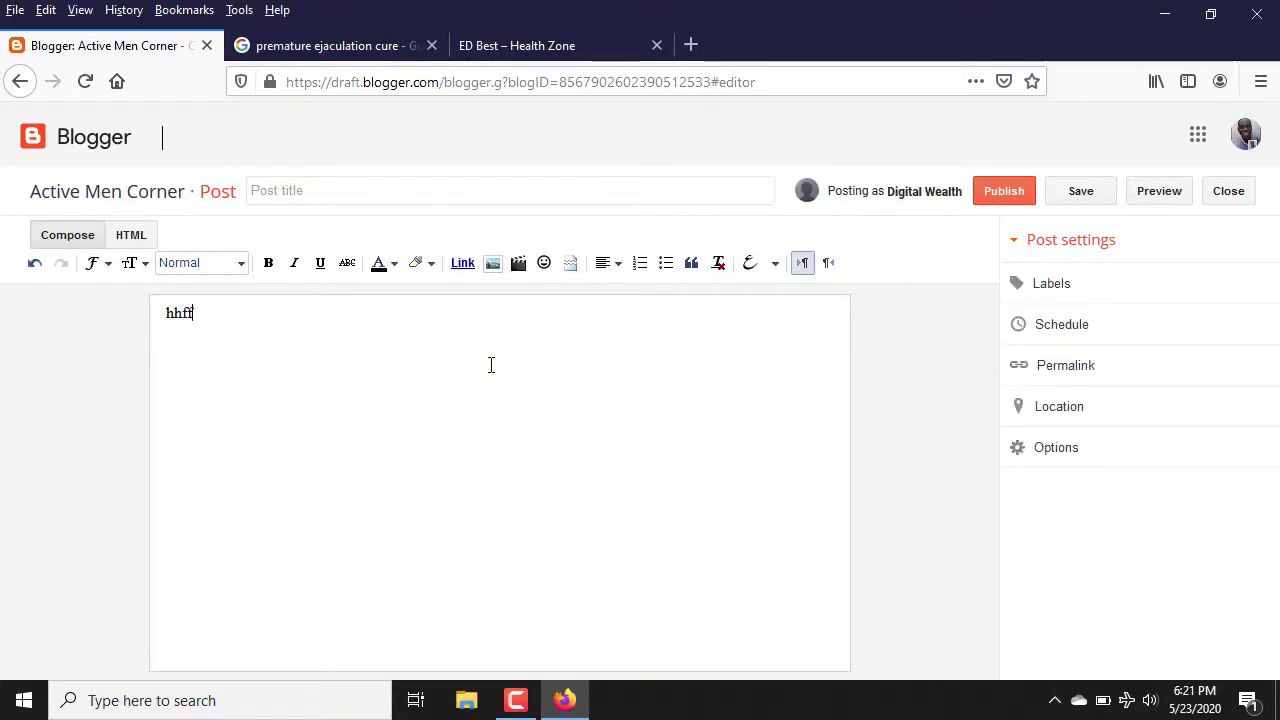
text(jhynffnhfnfhfbfh)
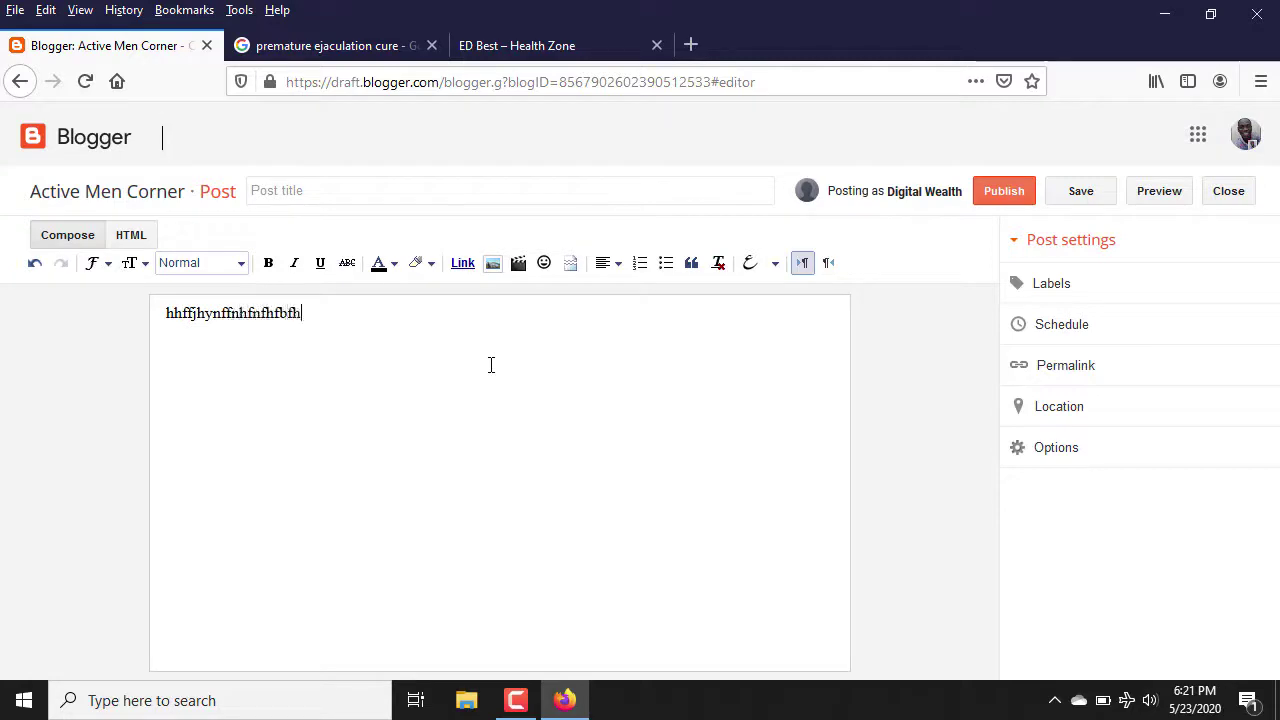
text(fnfbfhf hf fhf f)
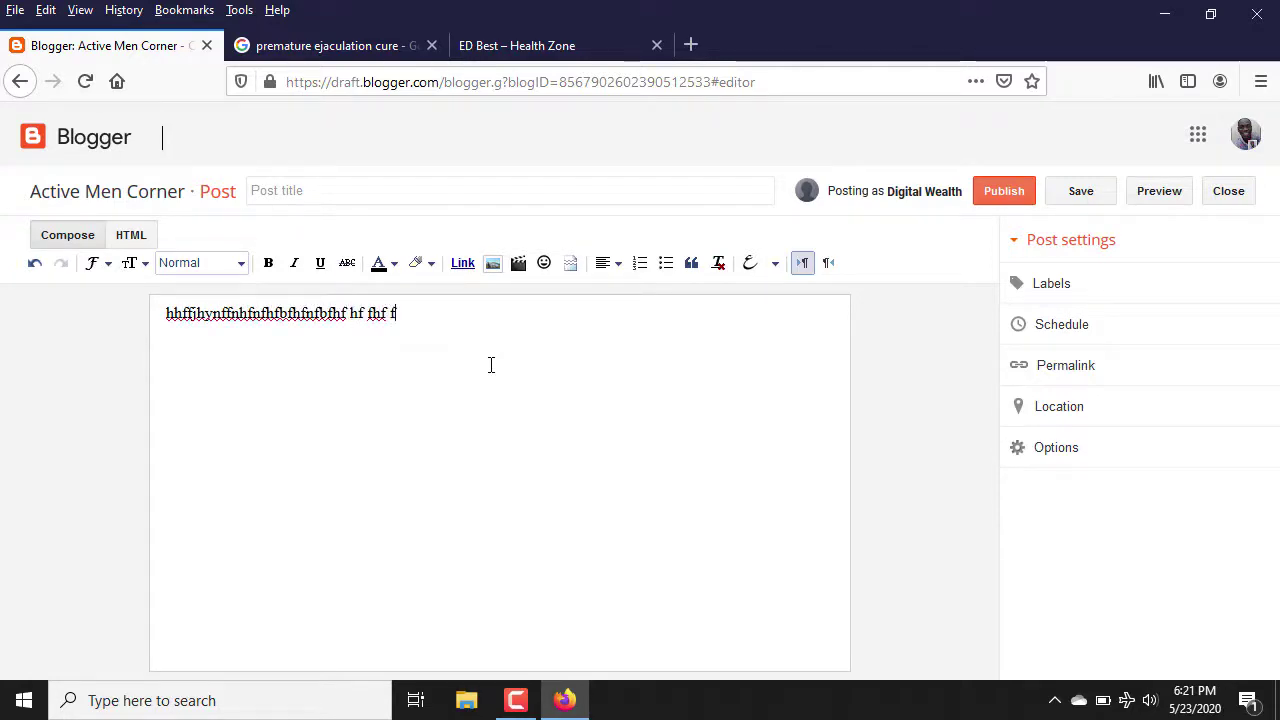
key(ctrl+a)
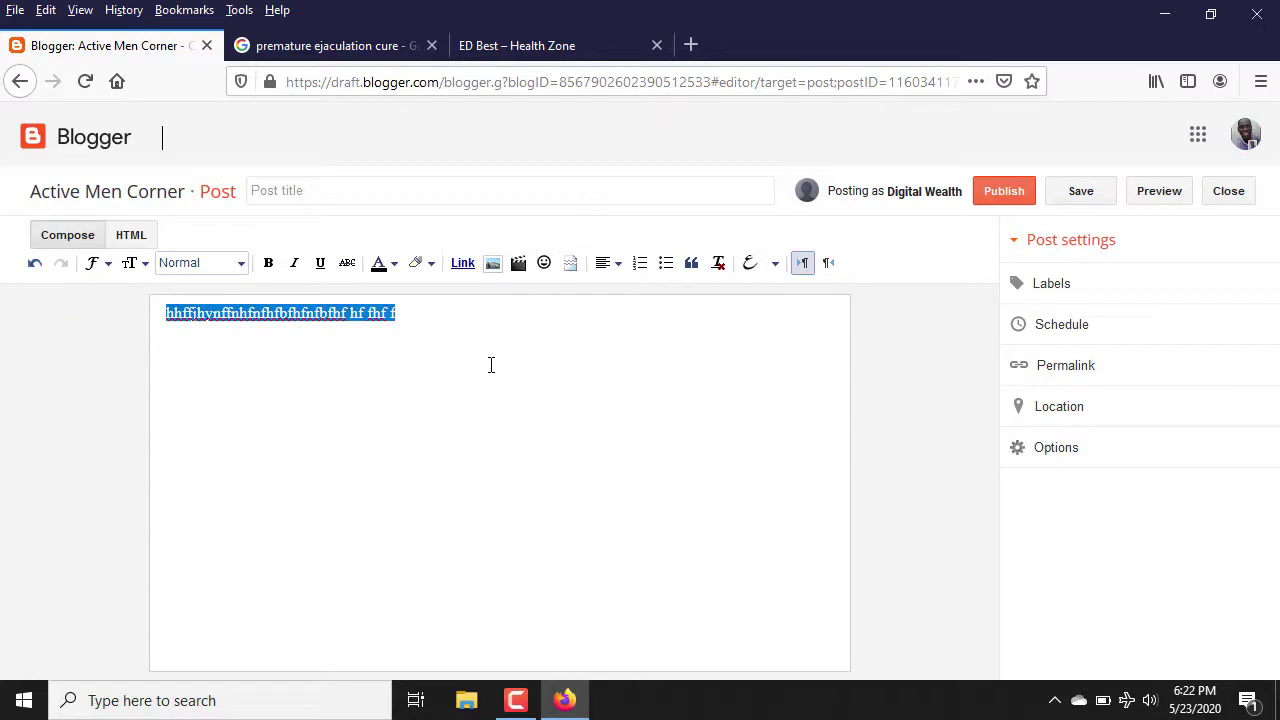
Switch to the ED Best Health Zone tab and move it ahead of the search tab
click(588, 40)
drag(543, 44, 447, 45)
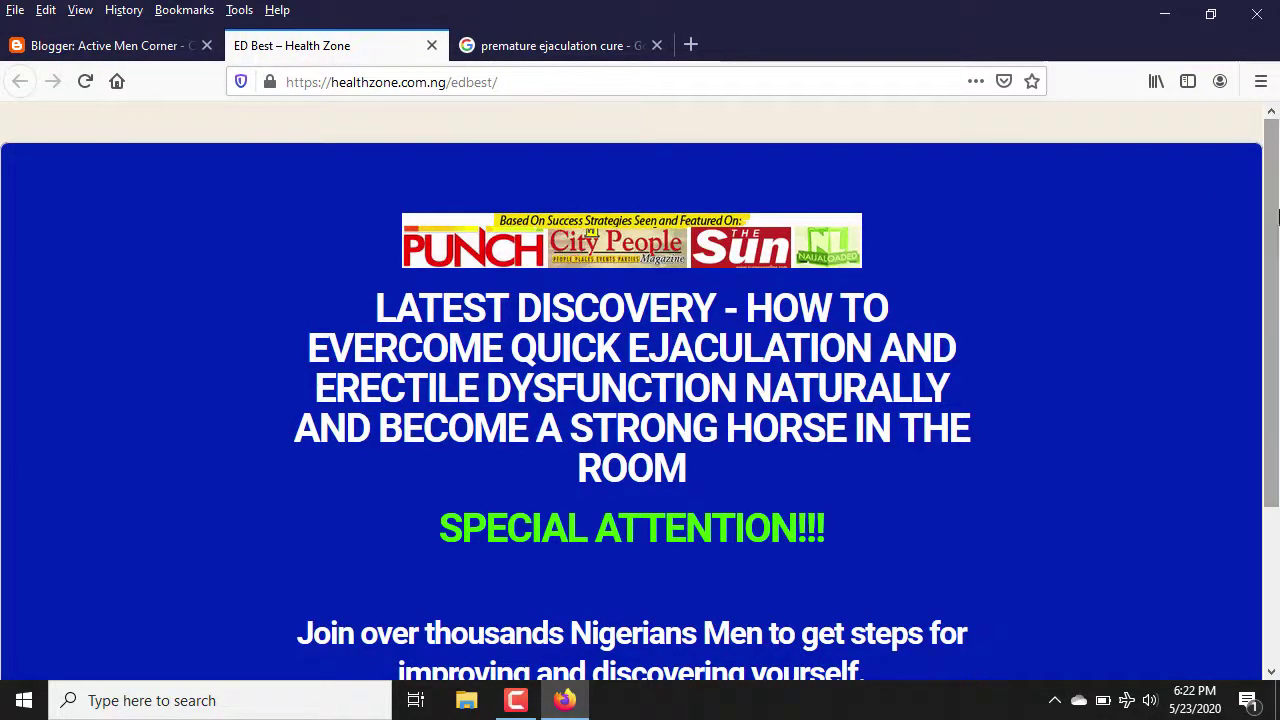
drag(1274, 218, 1275, 379)
drag(1274, 466, 1275, 369)
scroll(1276, 292, up, 1)
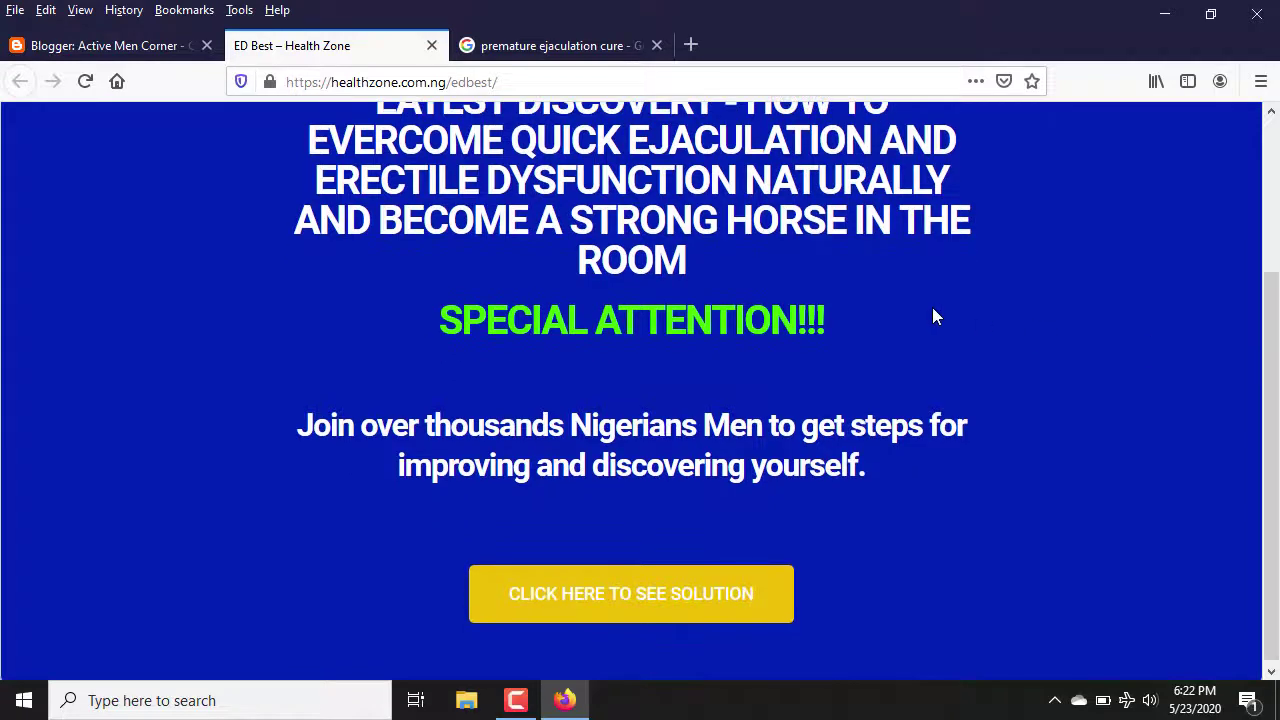
Open the solution page and select the headlines from Sexual Enhancement Therapy downward
click(591, 610)
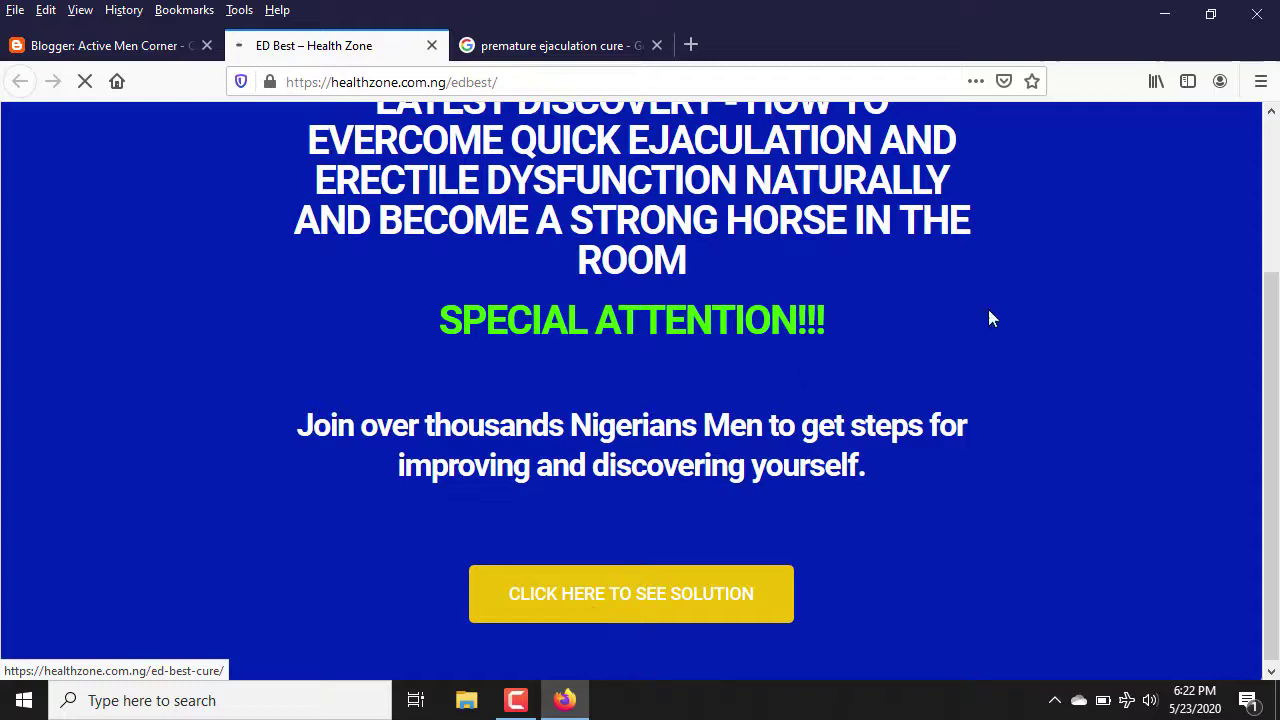
drag(1276, 324, 1268, 366)
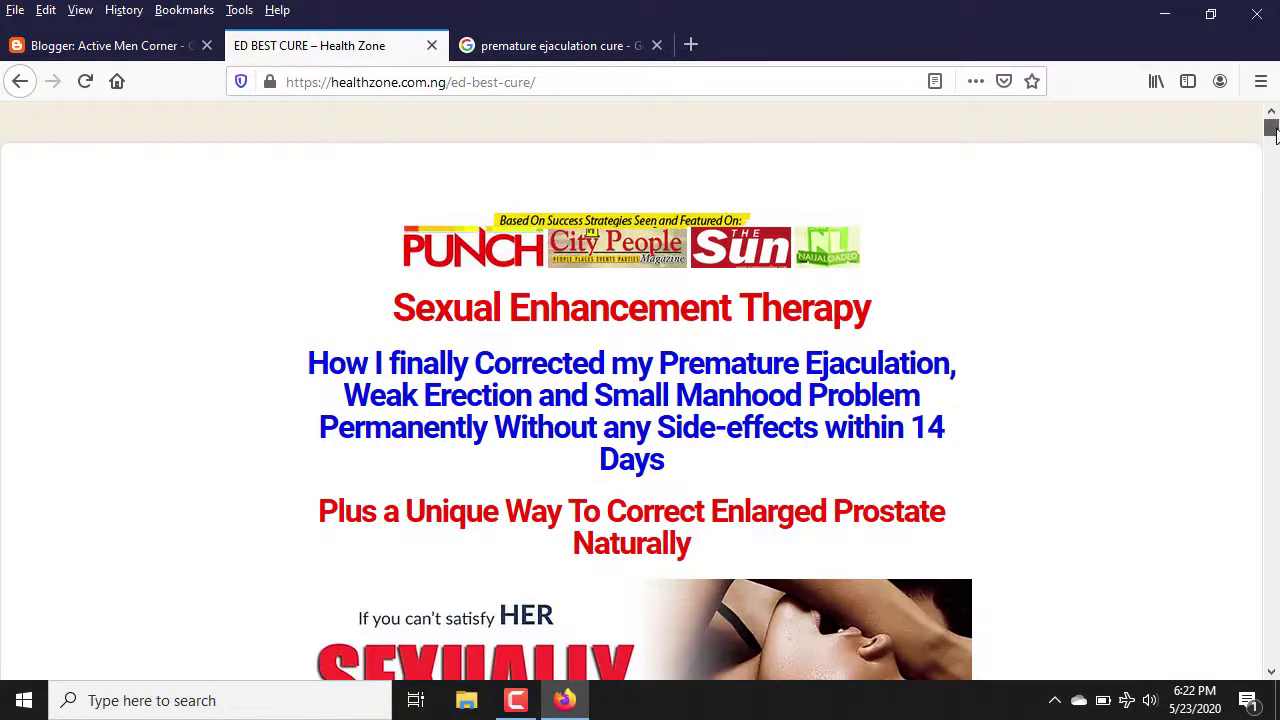
drag(1272, 132, 1231, 37)
drag(392, 298, 1008, 553)
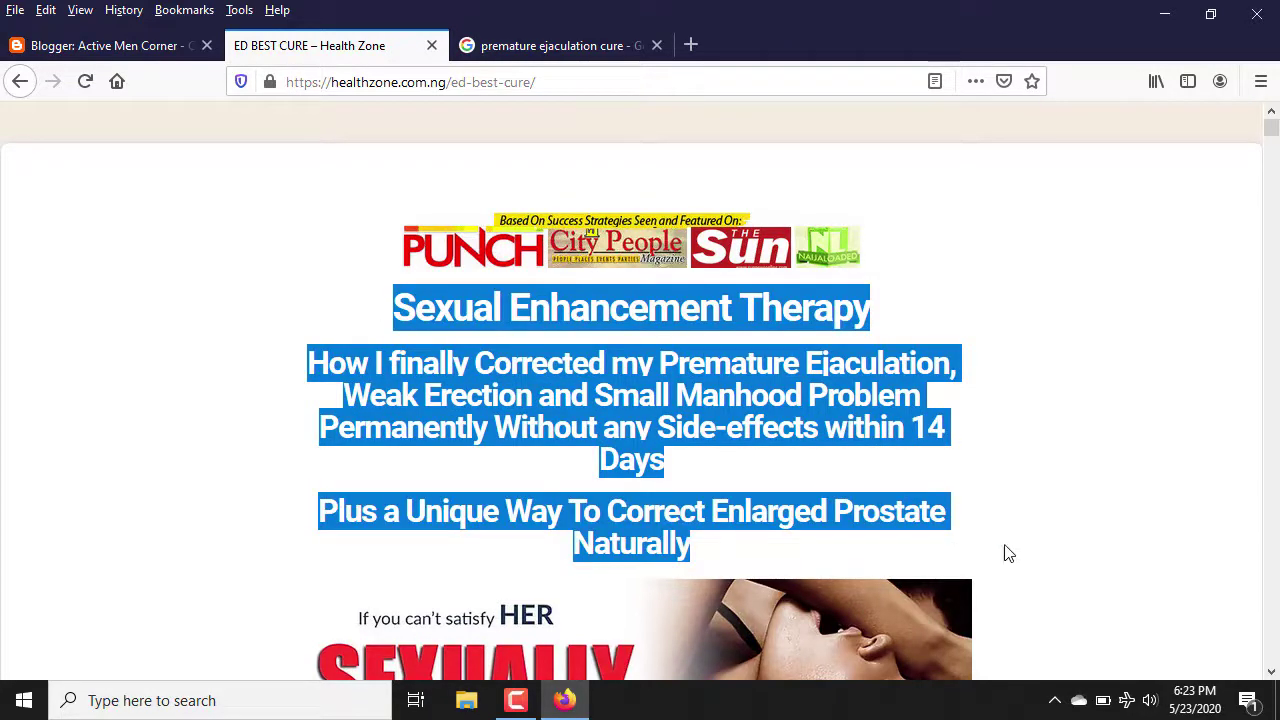
Save the as-seen-on image to the Desktop, then select the sales page headings
click(1008, 553)
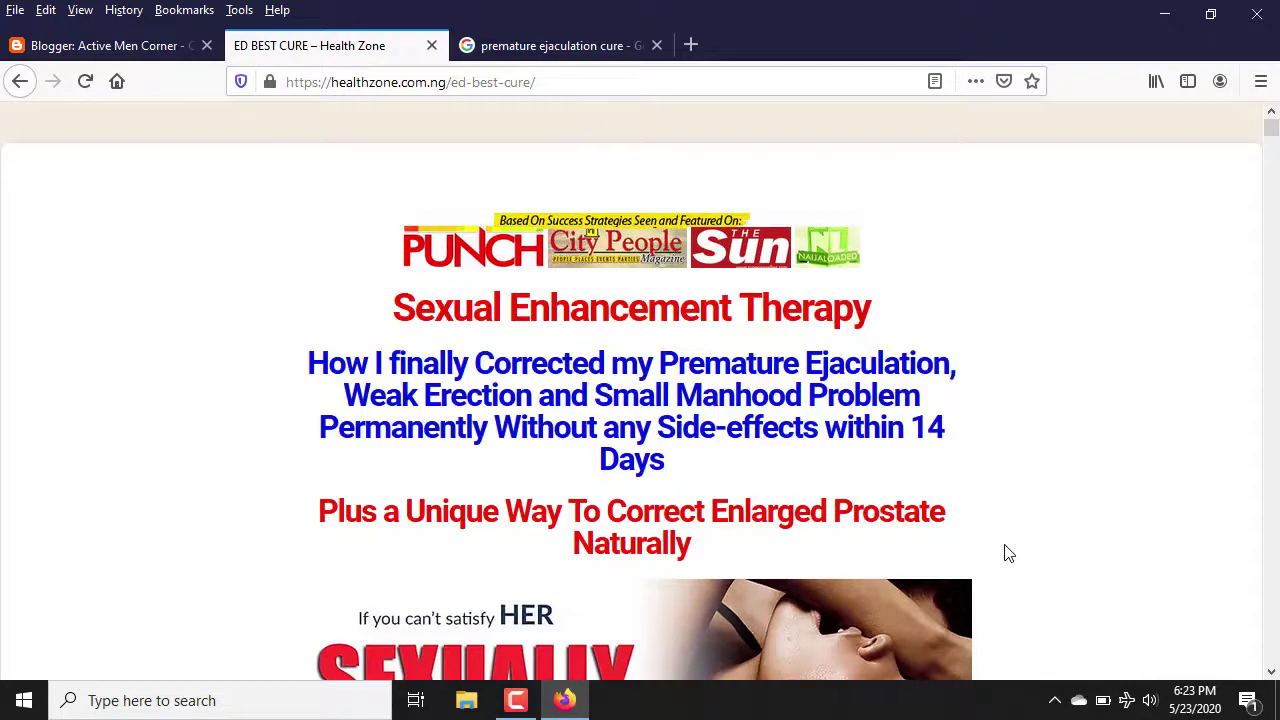
right_click(601, 245)
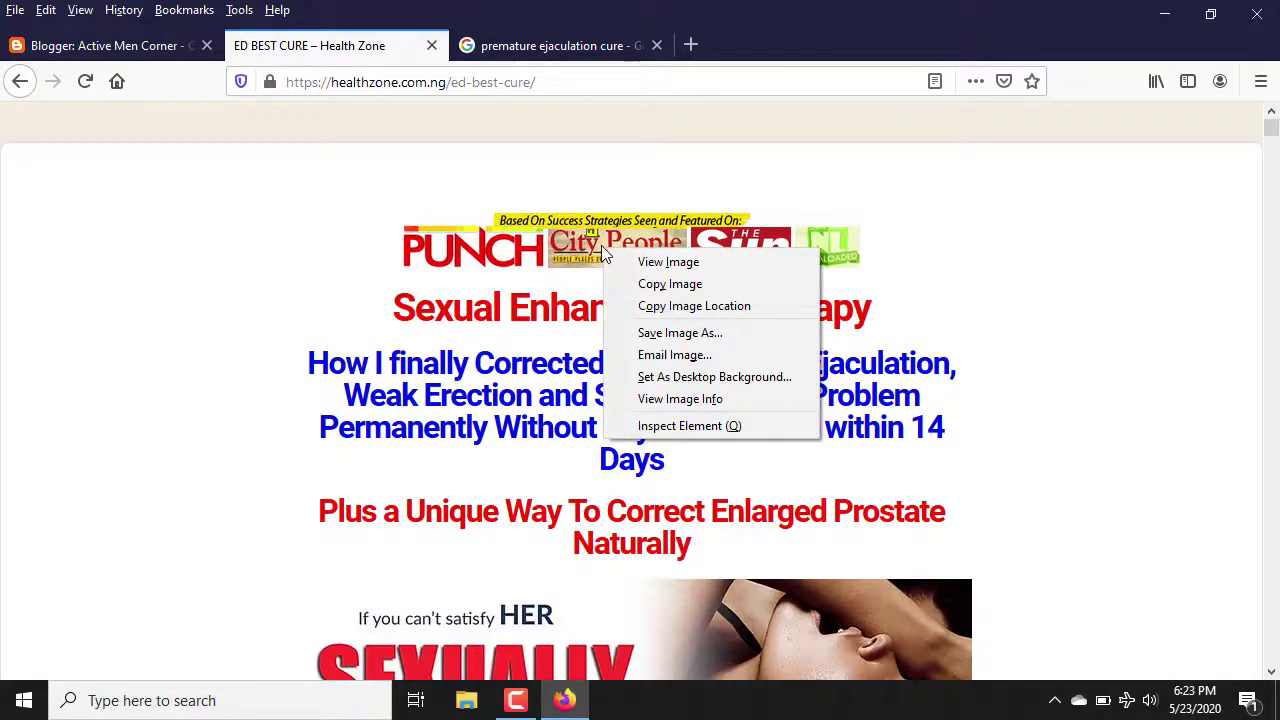
click(714, 333)
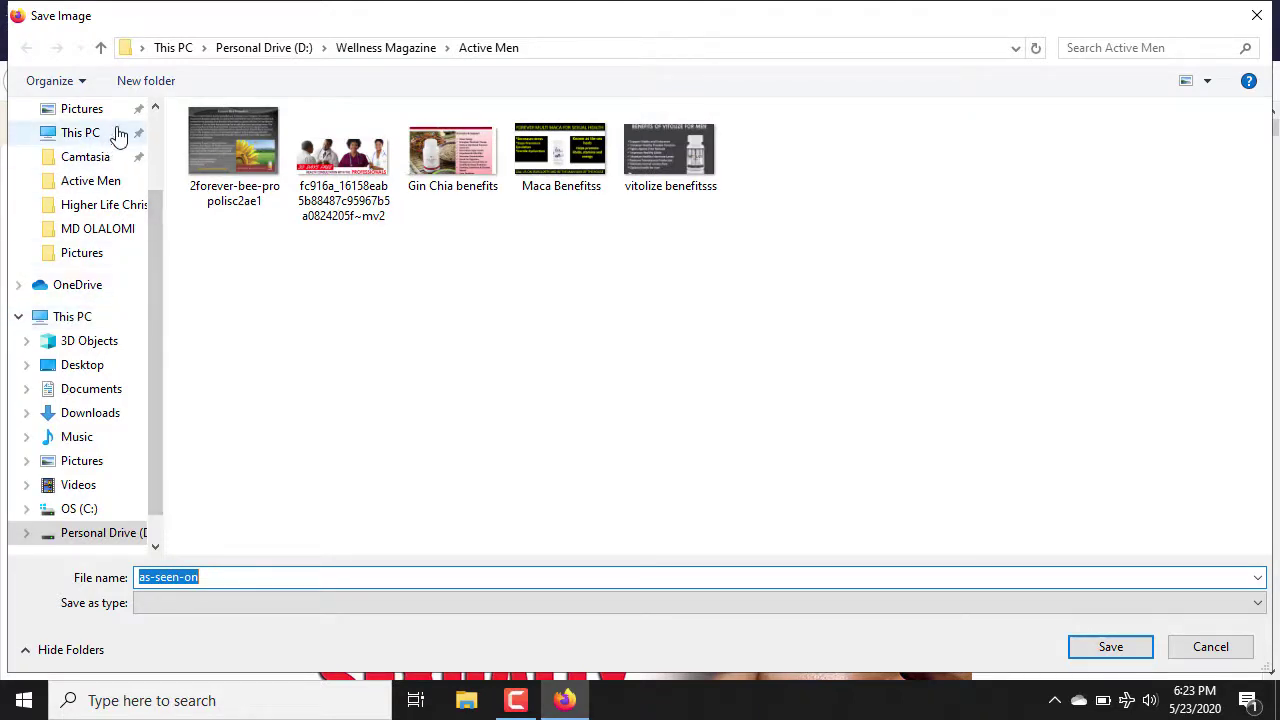
click(160, 128)
click(86, 152)
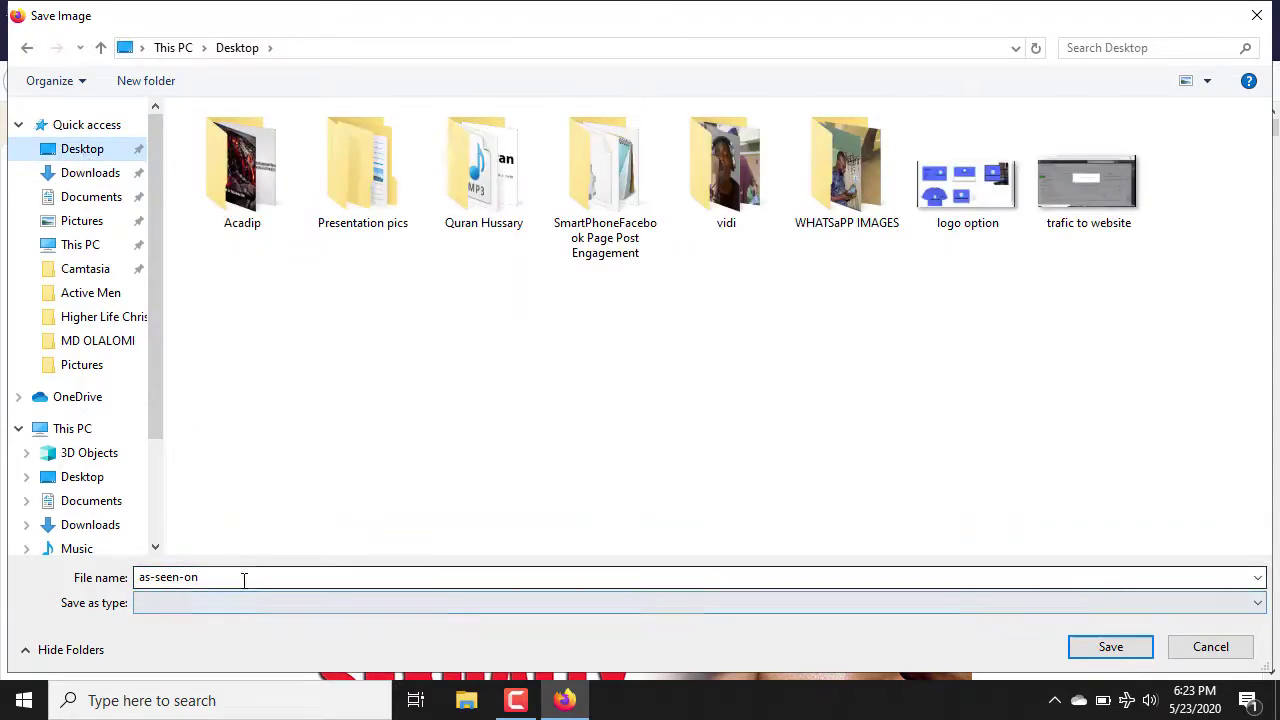
click(1111, 648)
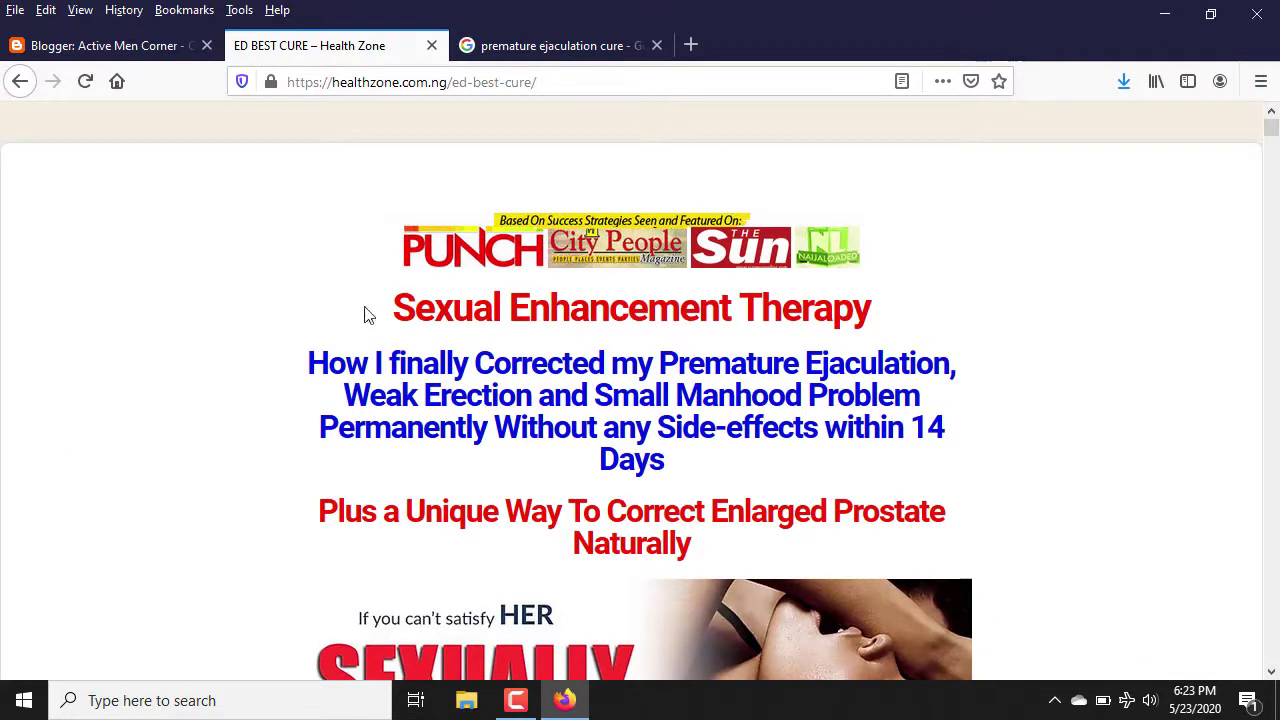
drag(395, 310, 686, 556)
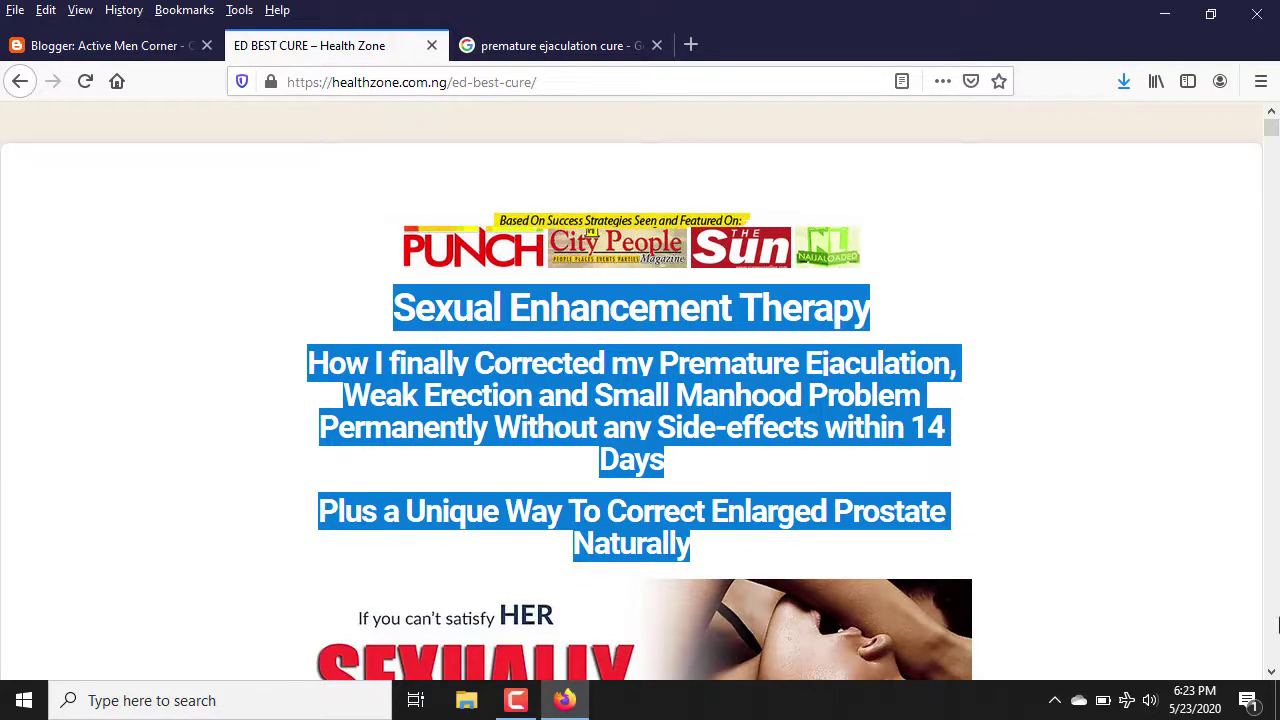
click(1271, 672)
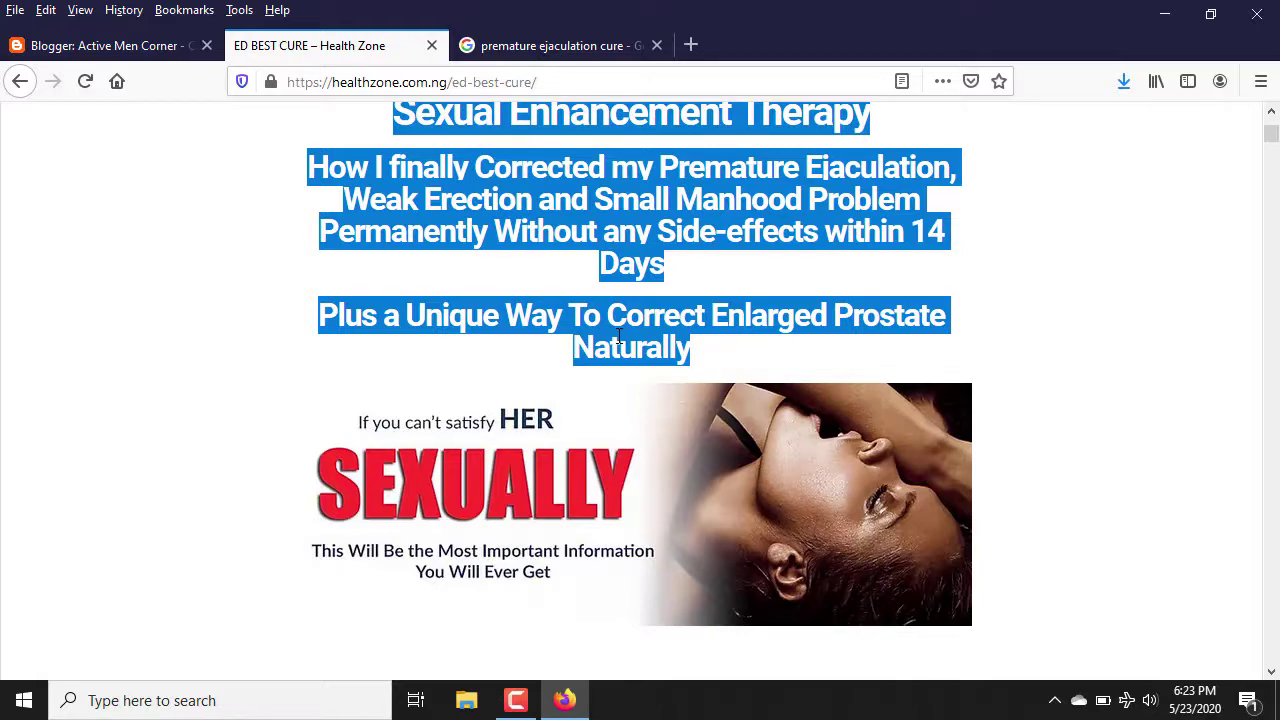
Reselect all three headings from 'Sexual Enhancement Therapy' down to 'Naturally'
click(619, 337)
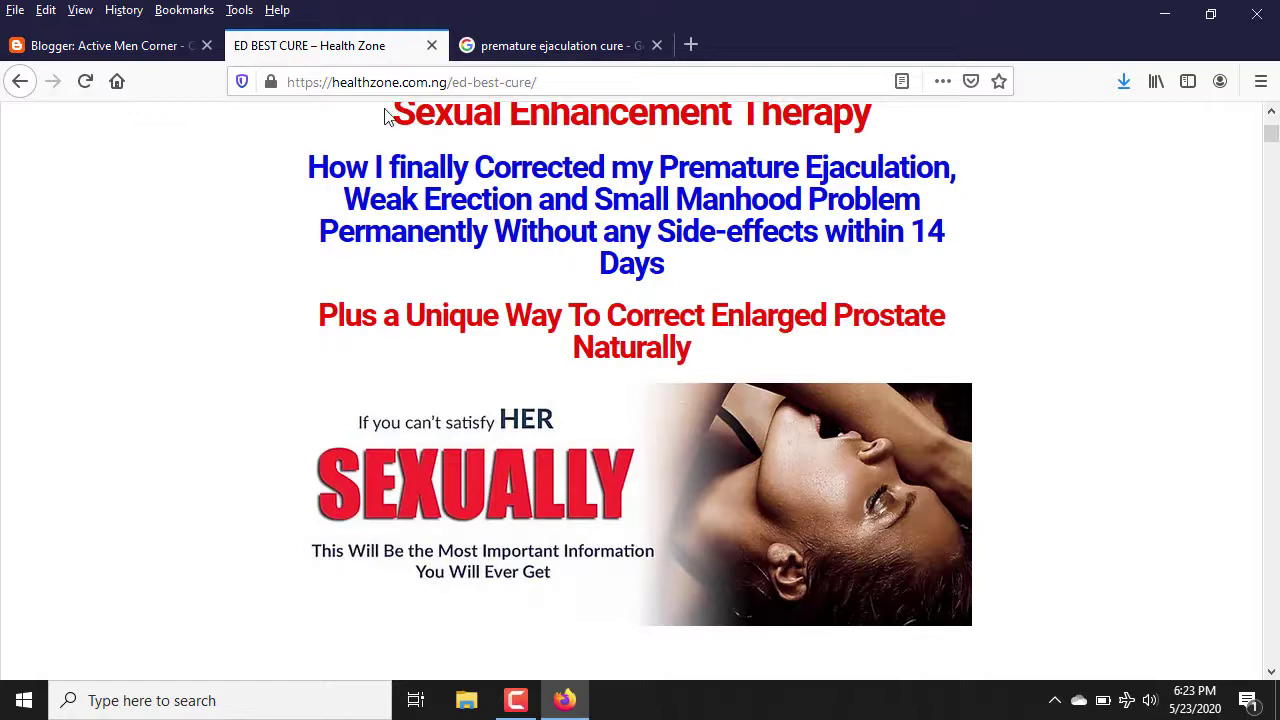
drag(388, 116, 905, 126)
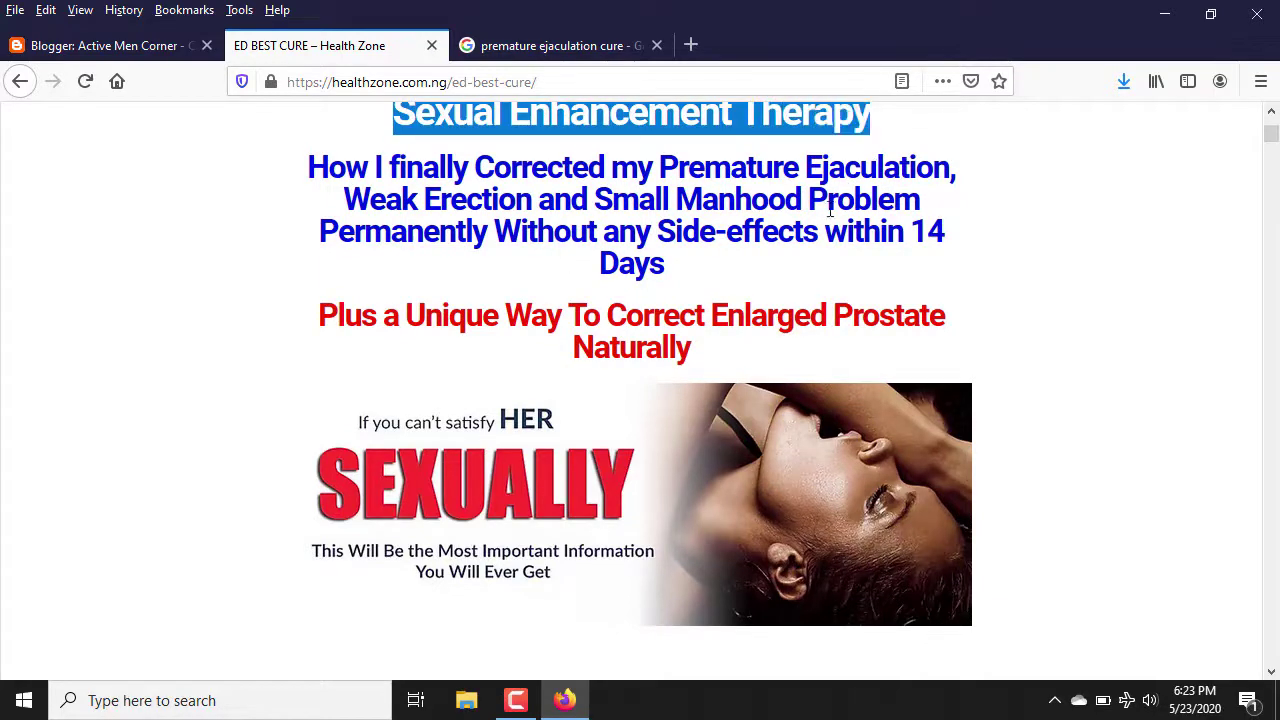
drag(829, 210, 729, 366)
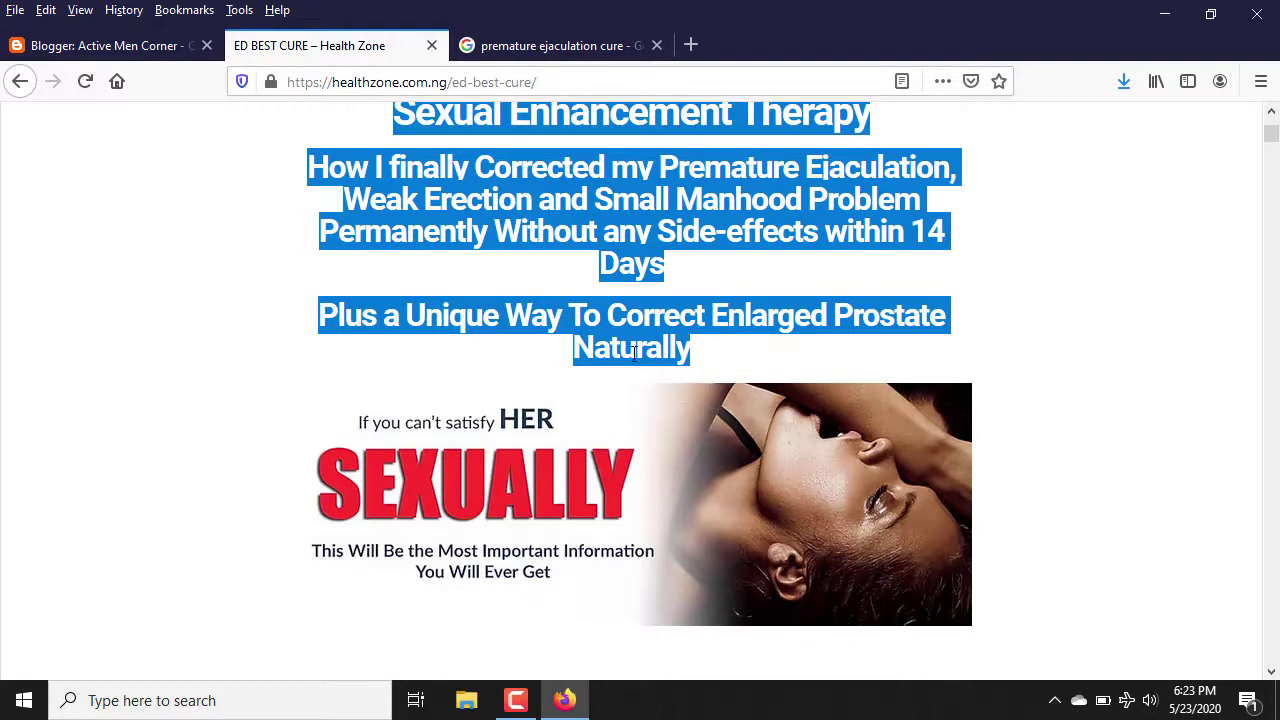
right_click(634, 352)
Copy the headings and paste them over the placeholder text in the Blogger post body
click(700, 368)
click(124, 50)
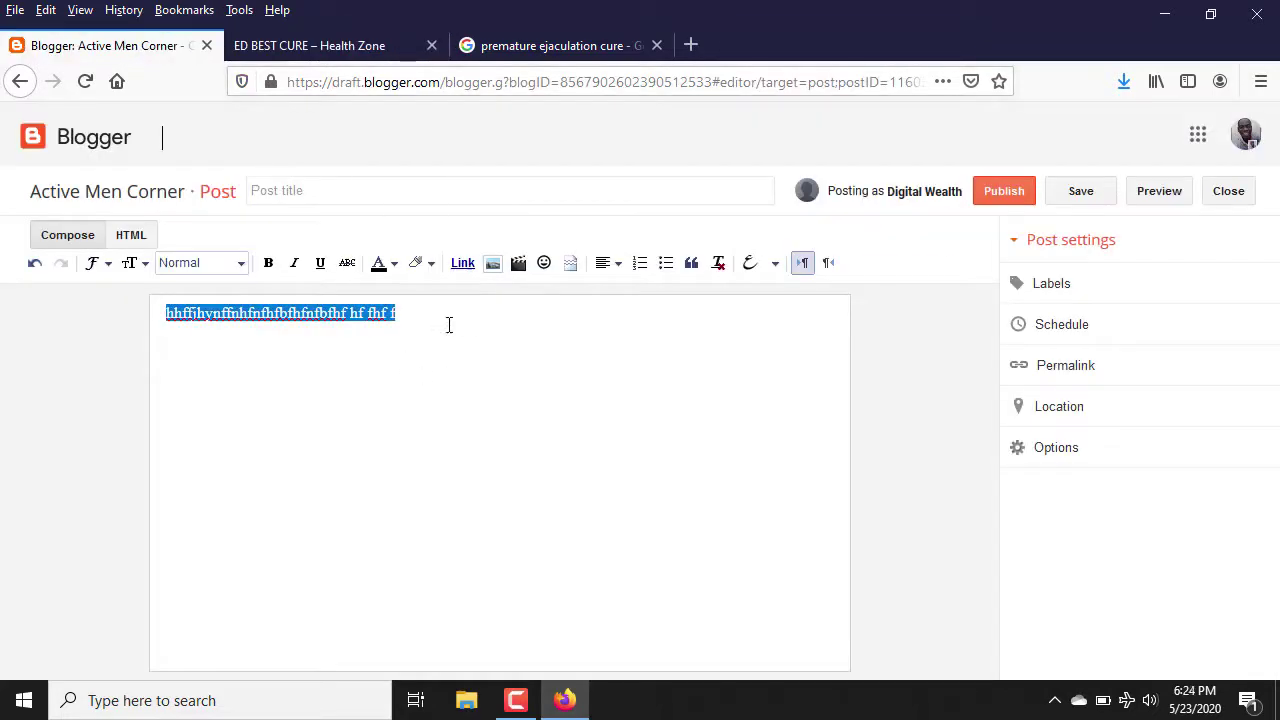
key(BackSpace)
key(ctrl+v)
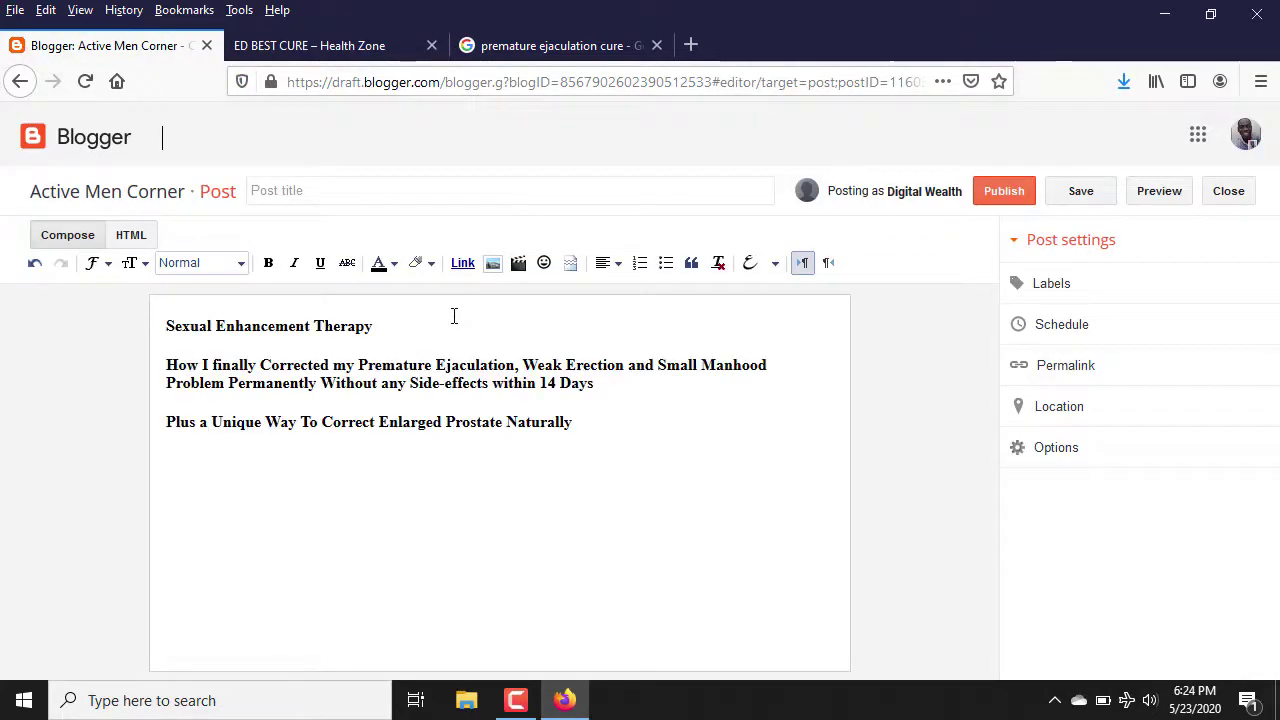
click(376, 327)
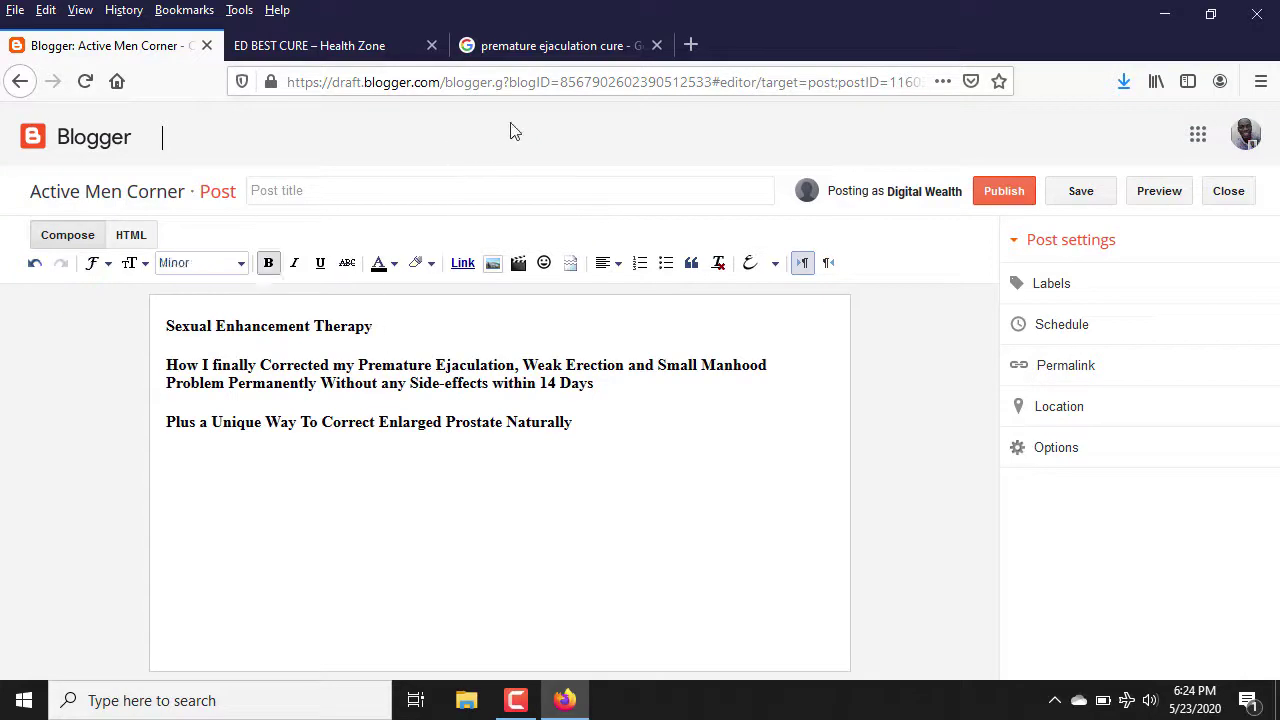
Clear the selection on the Health Zone sales page and return to the post editor
click(462, 47)
click(340, 57)
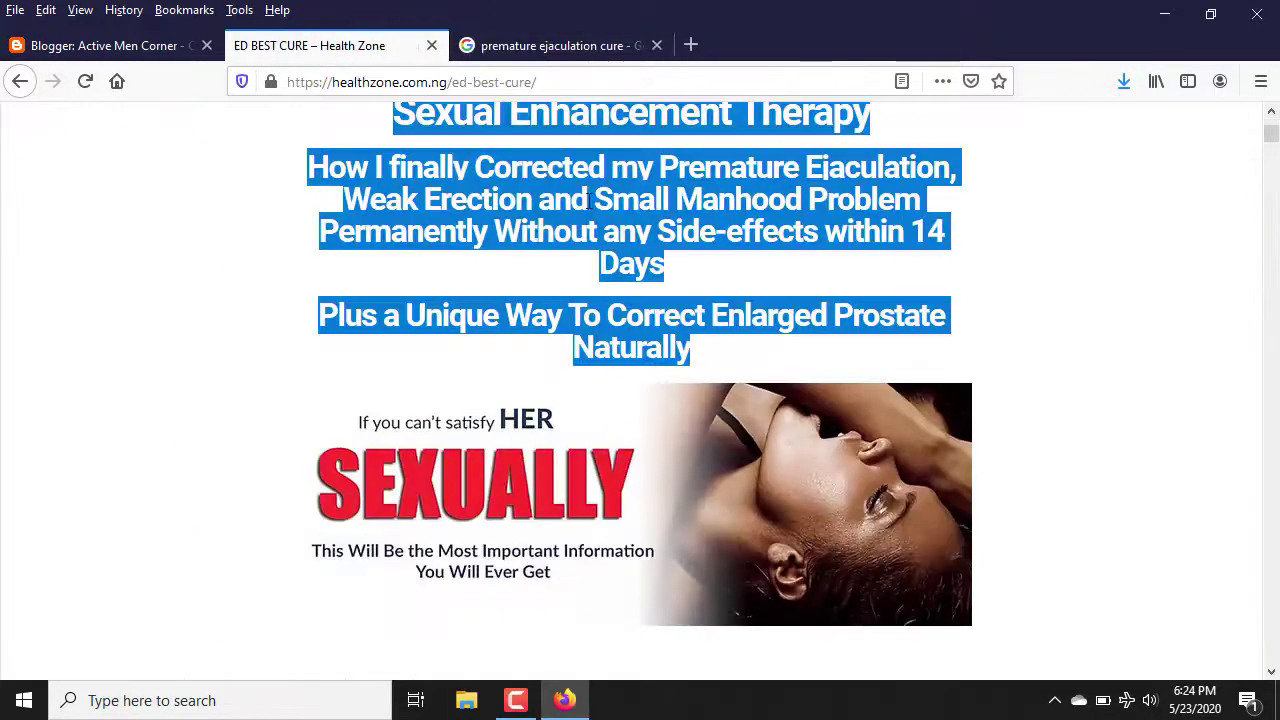
click(988, 229)
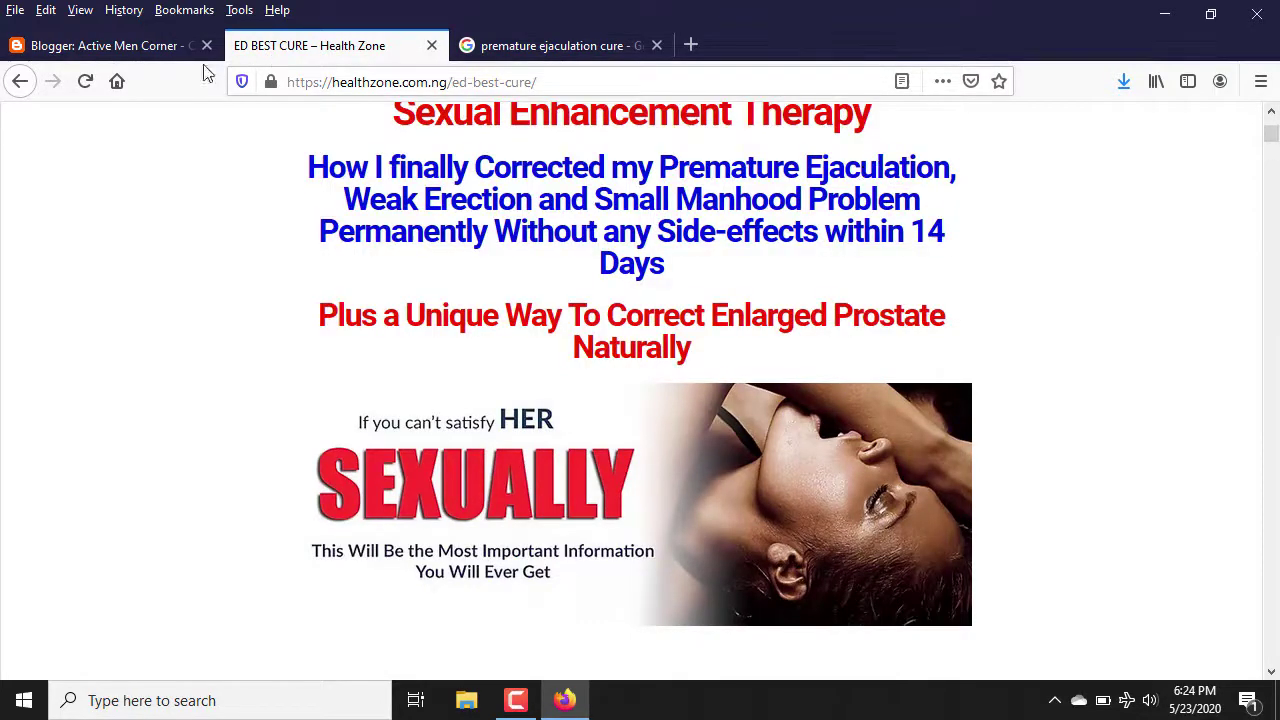
click(162, 57)
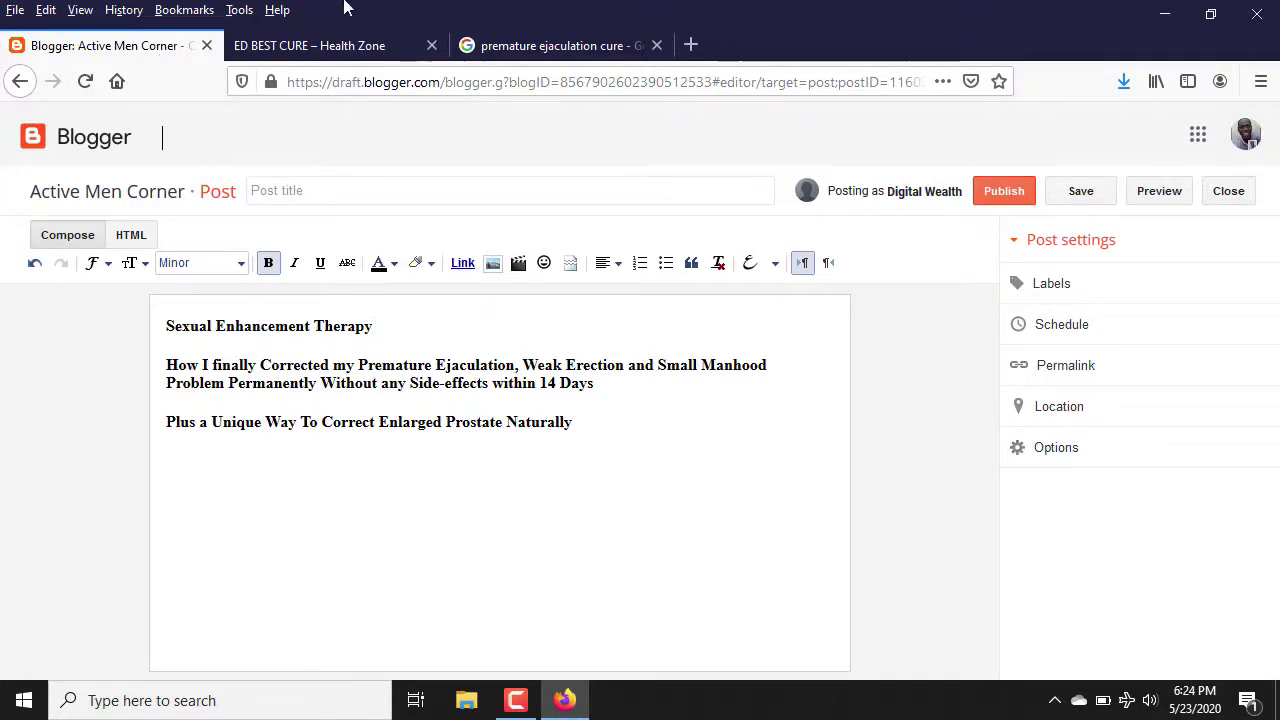
Centre the Sexual Enhancement Therapy heading and set it to the Largest font size
click(365, 47)
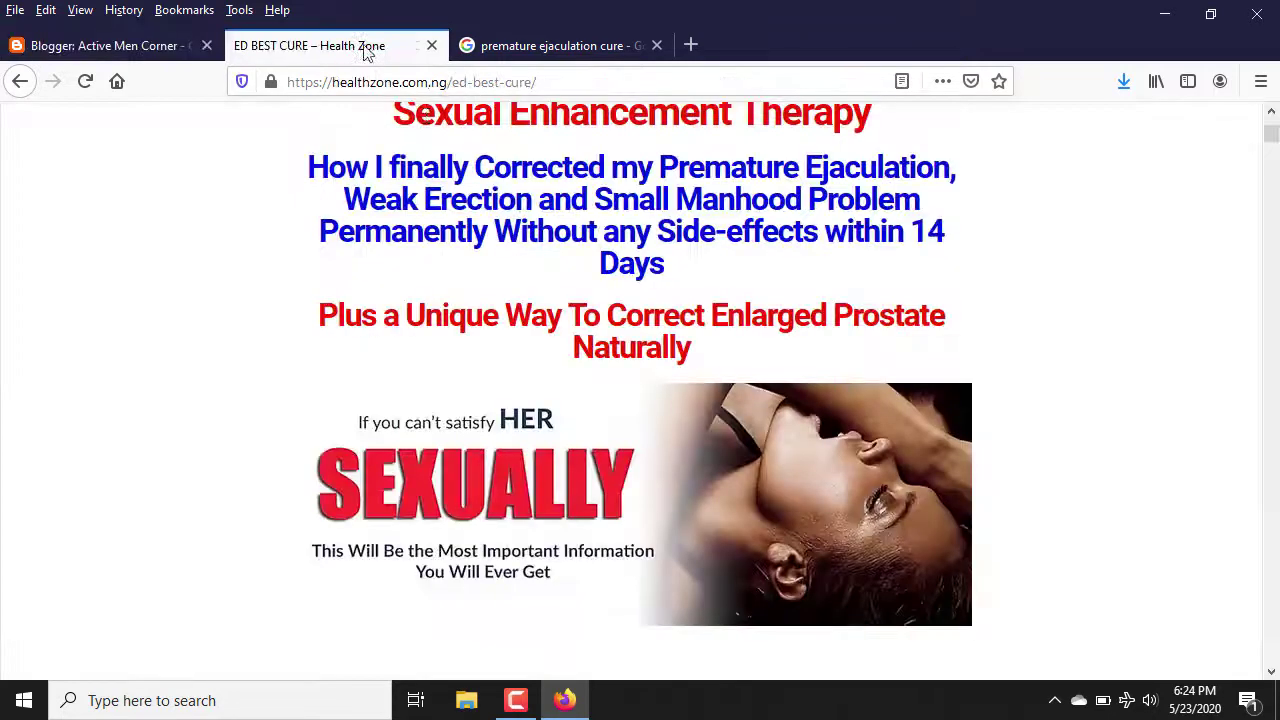
click(188, 46)
drag(376, 326, 150, 332)
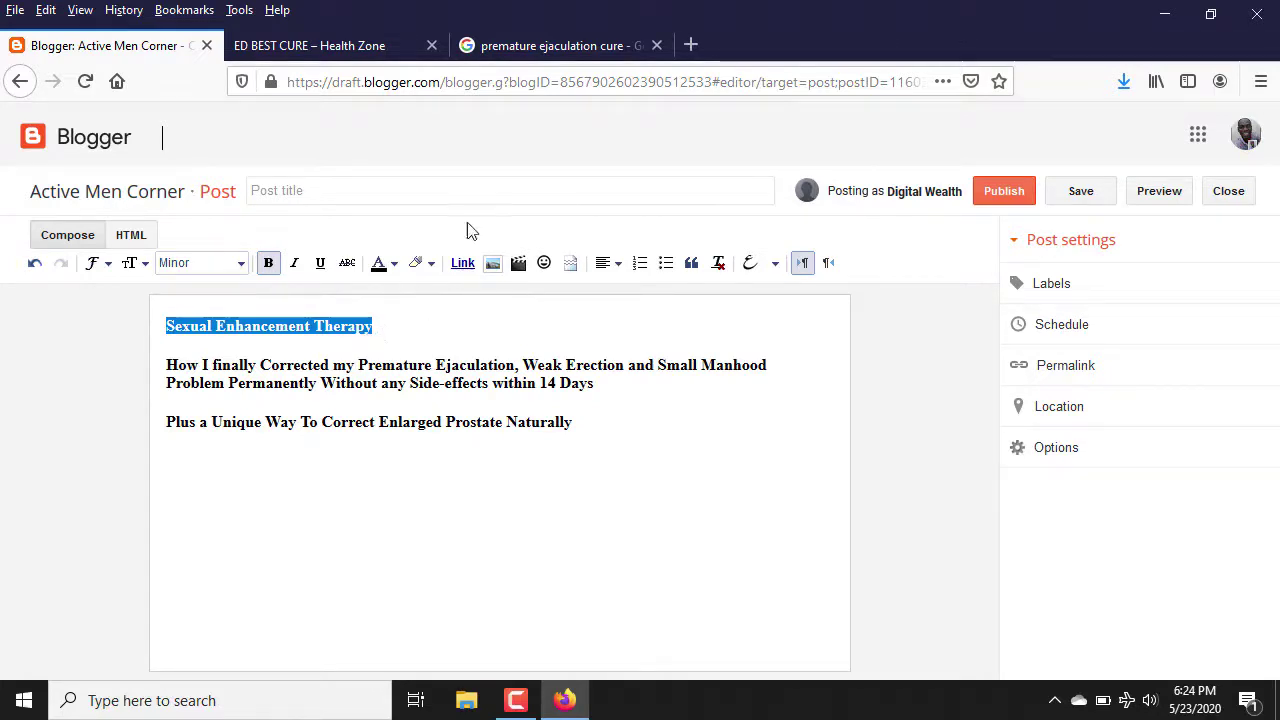
click(609, 264)
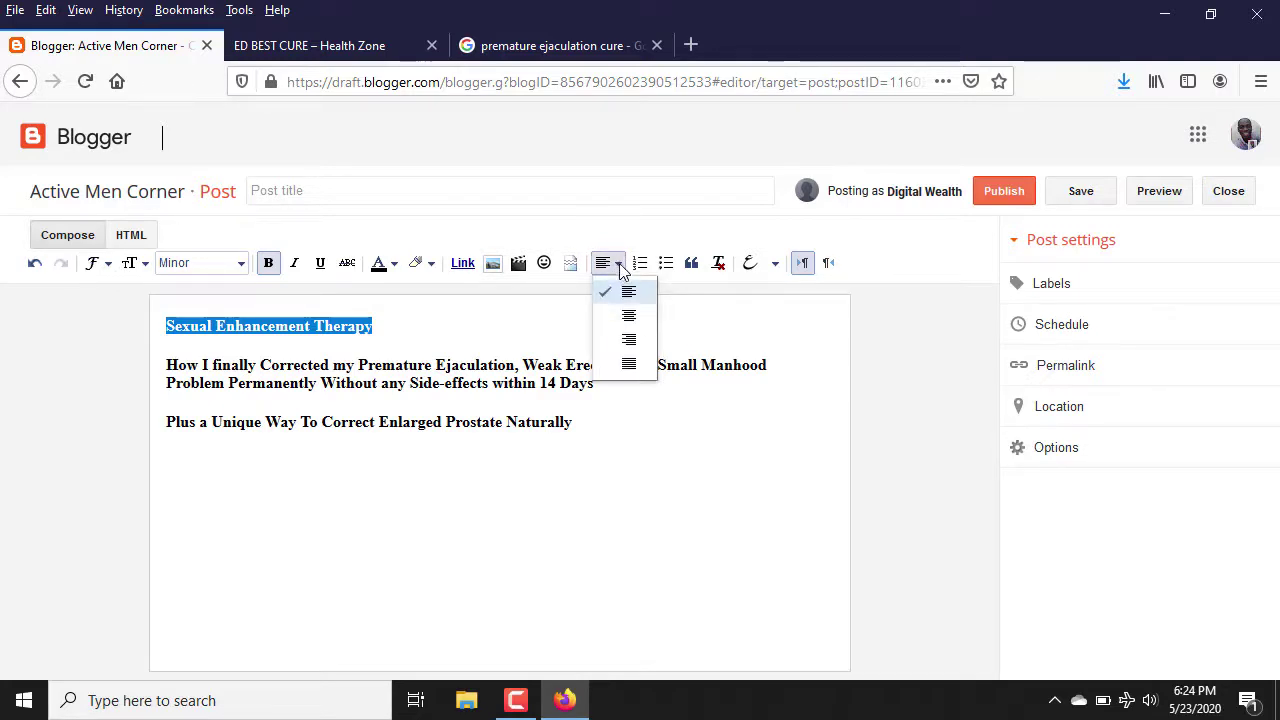
click(627, 317)
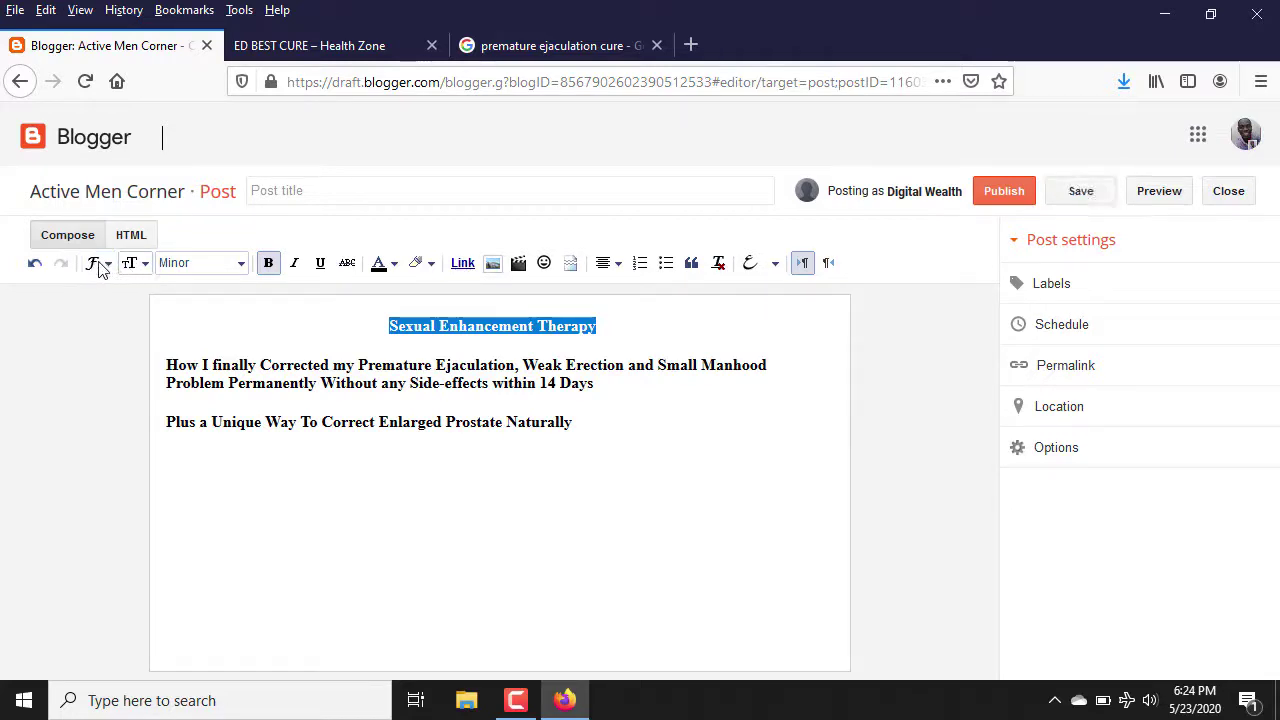
click(136, 268)
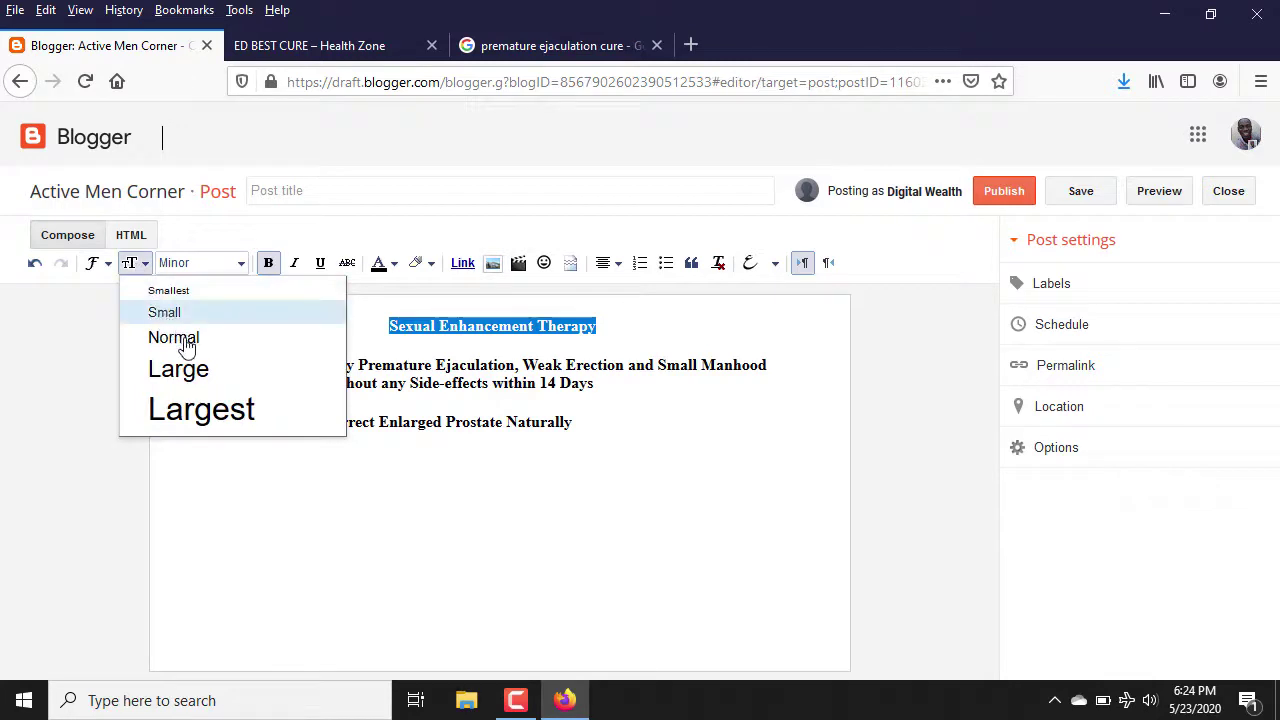
click(210, 374)
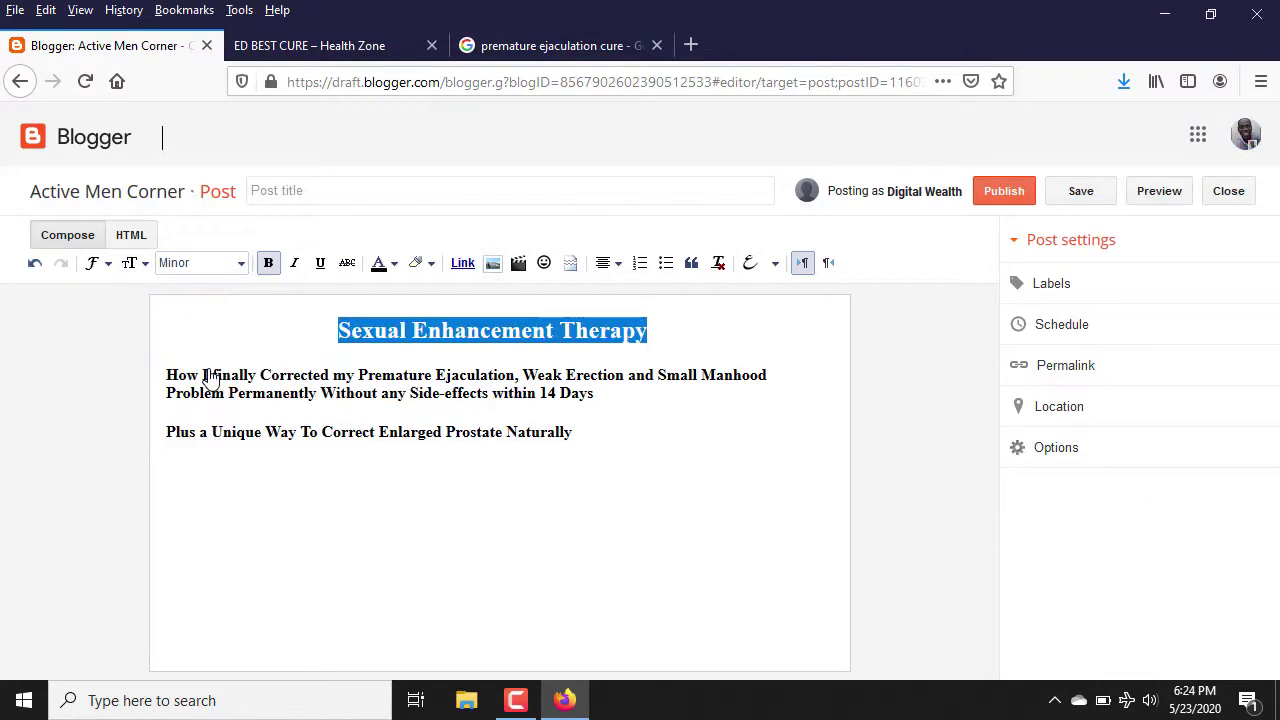
click(128, 263)
click(236, 421)
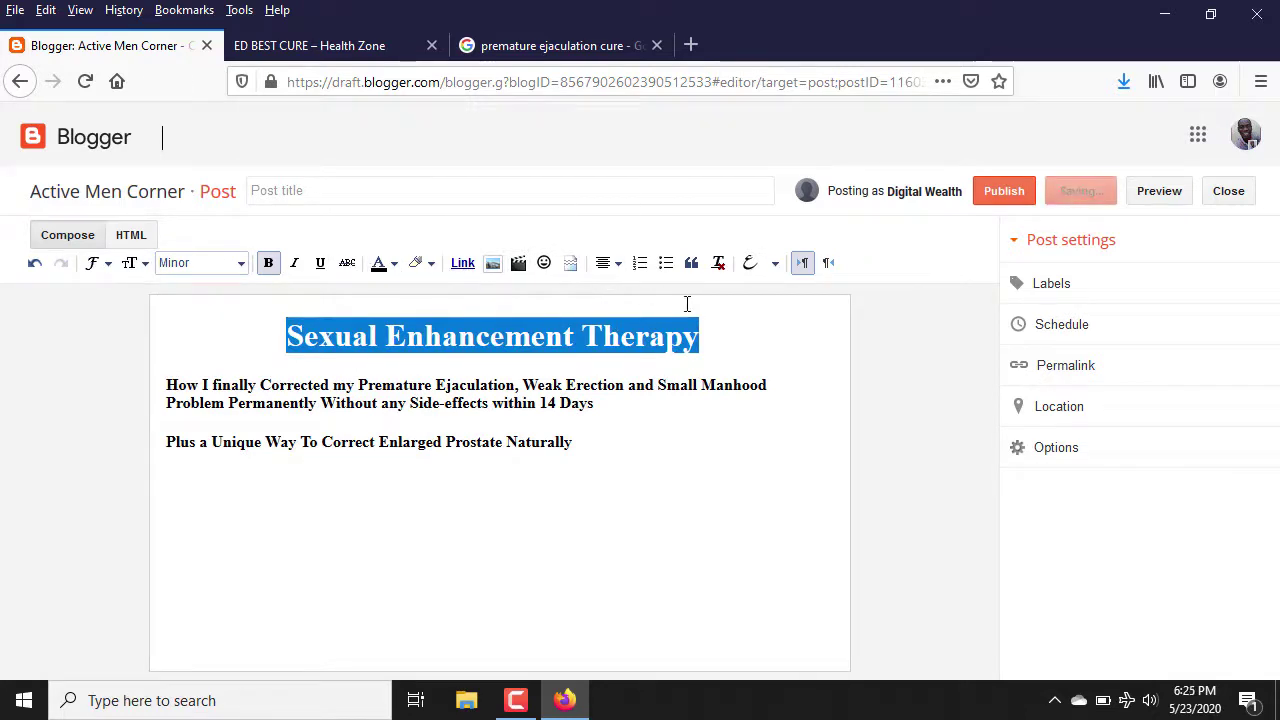
Colour the heading red and compare it with the Health Zone page
click(394, 264)
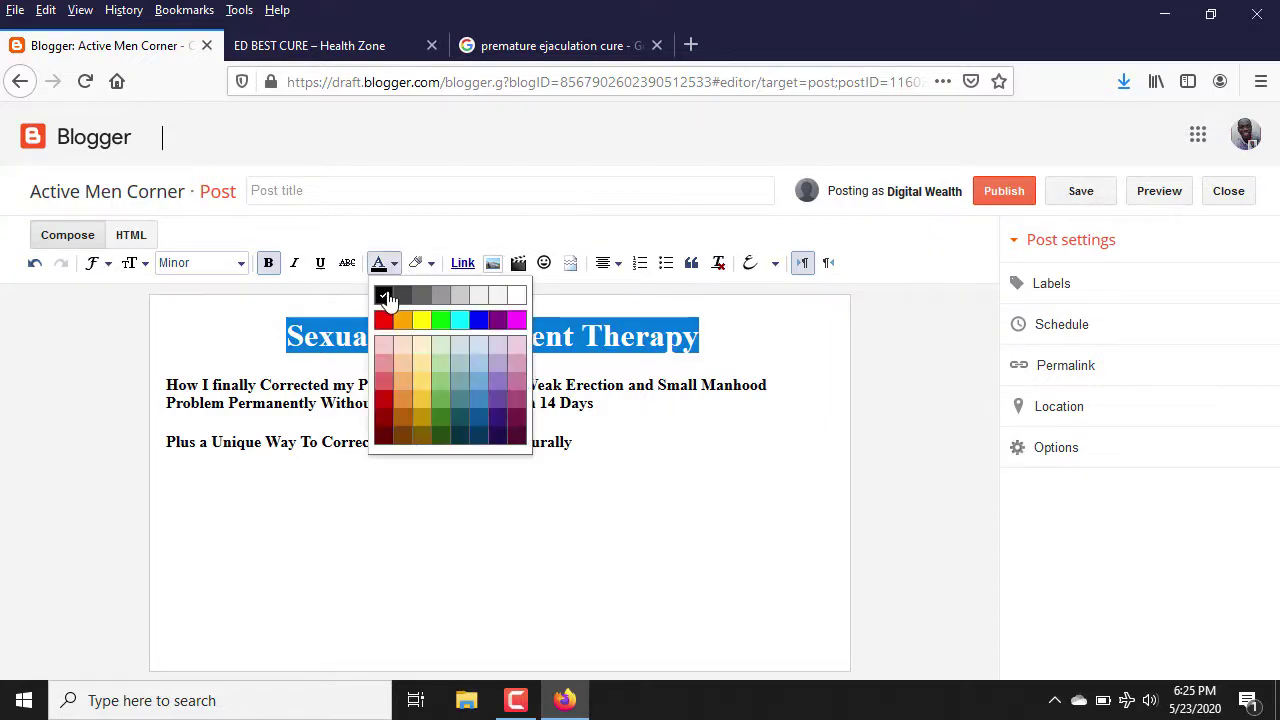
click(390, 275)
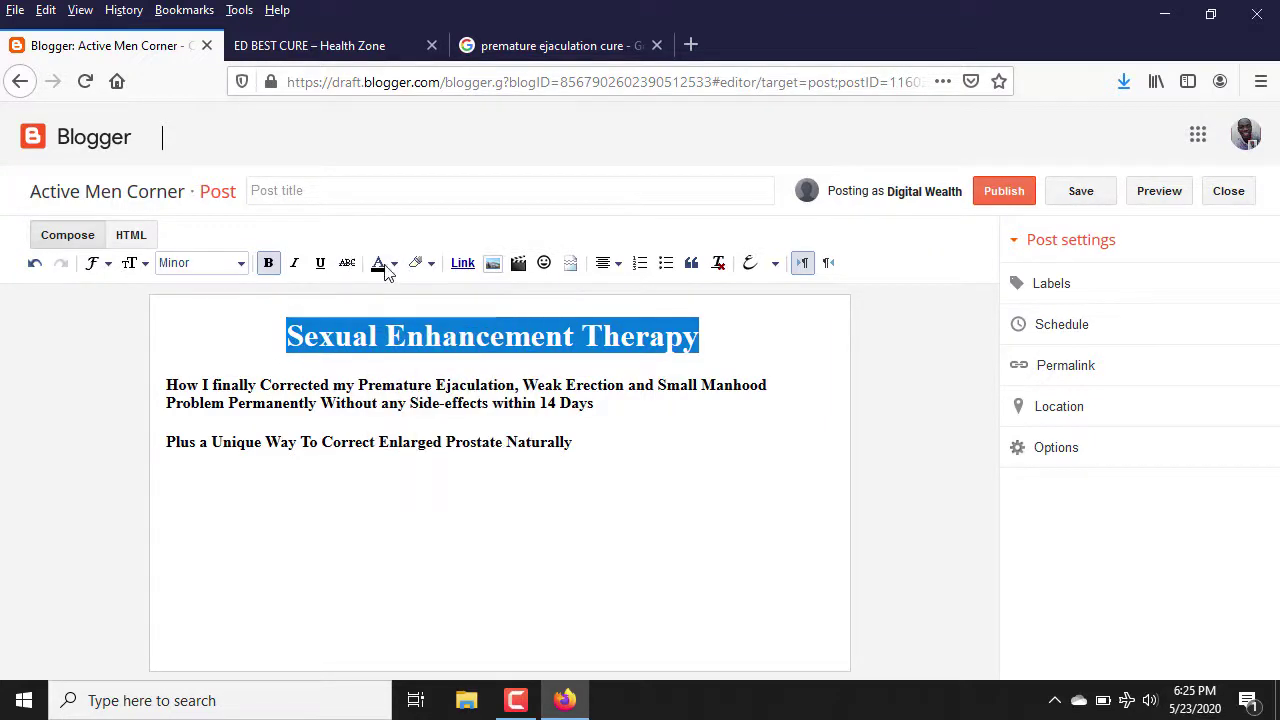
click(390, 274)
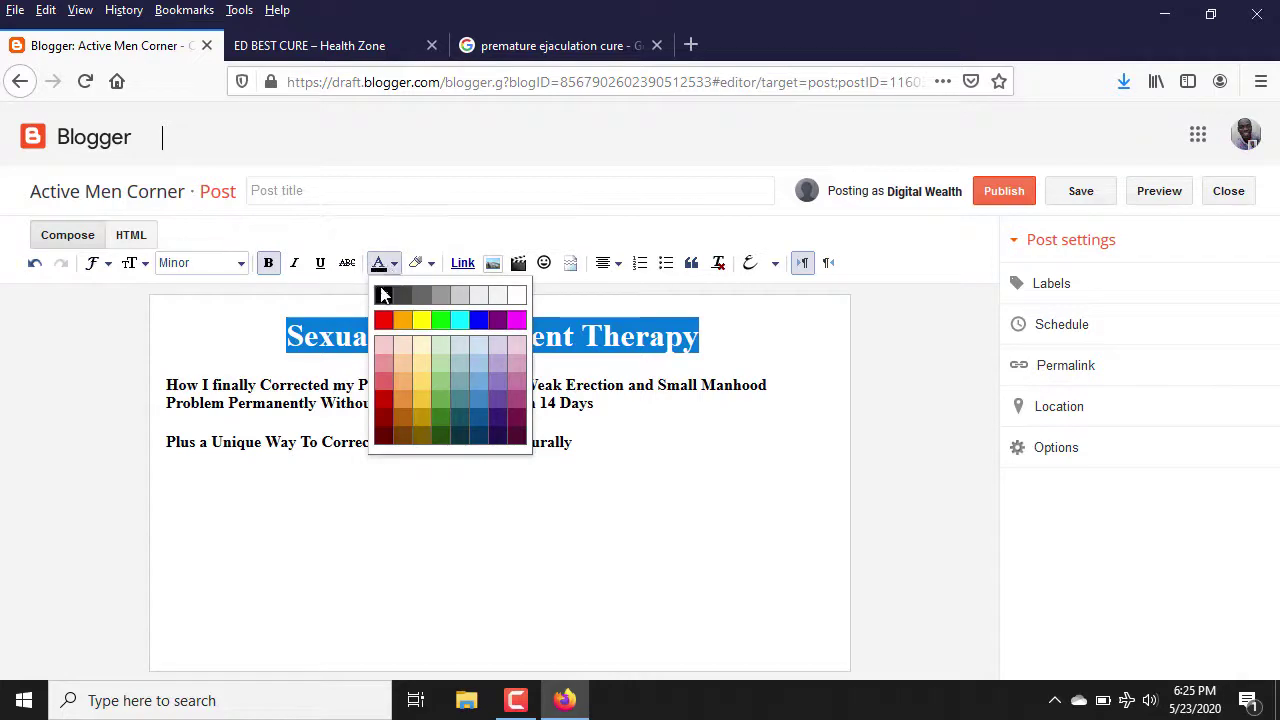
click(384, 321)
click(608, 407)
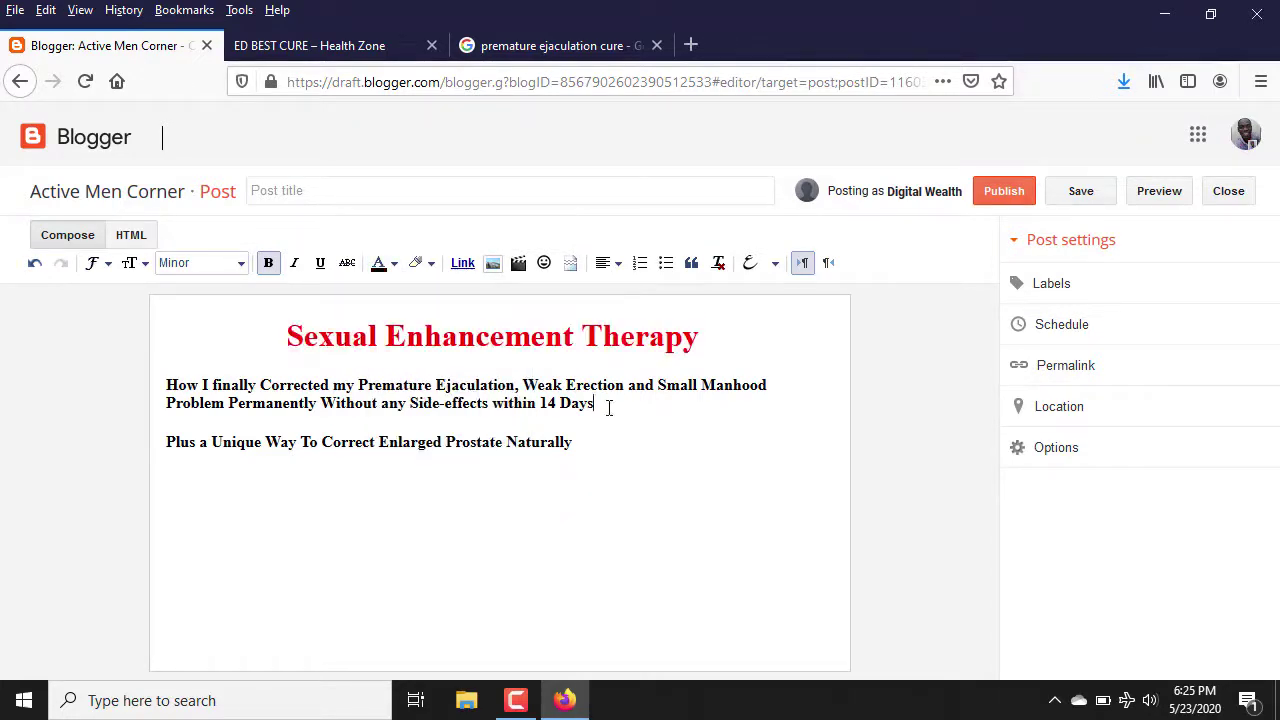
click(374, 48)
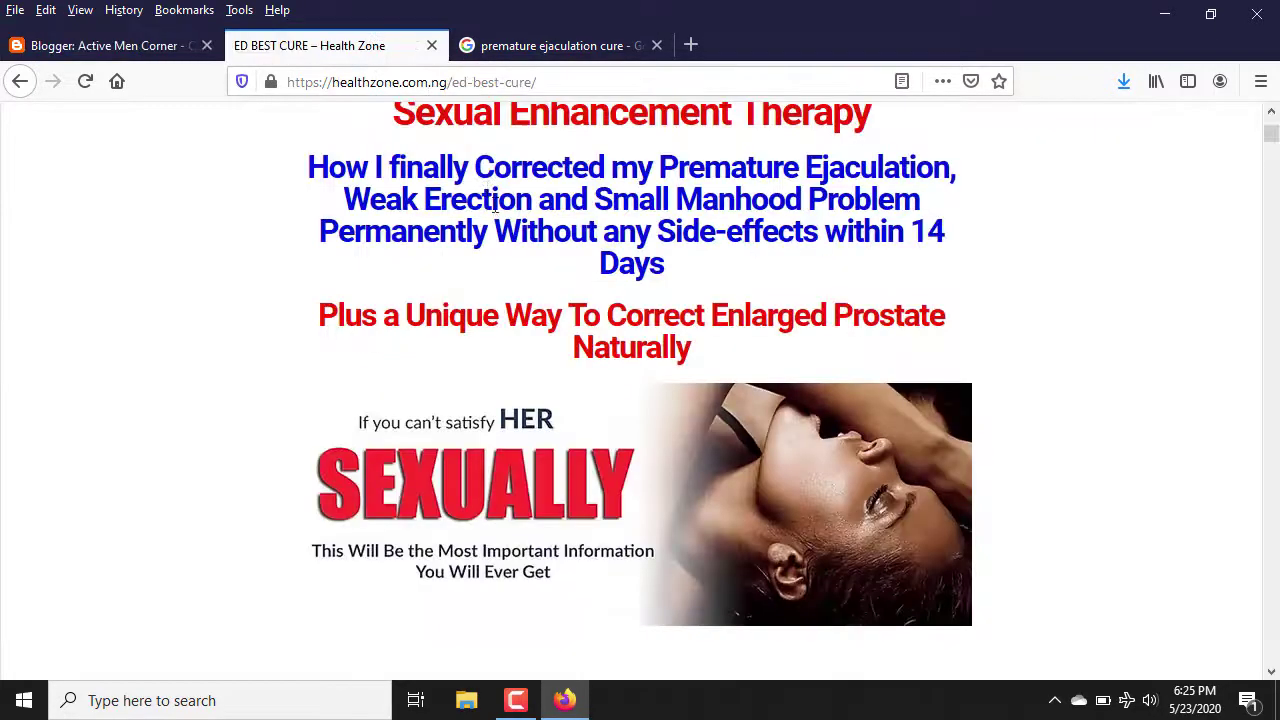
Centre the 'How I finally Corrected' subheading and make it blue and Large
click(113, 42)
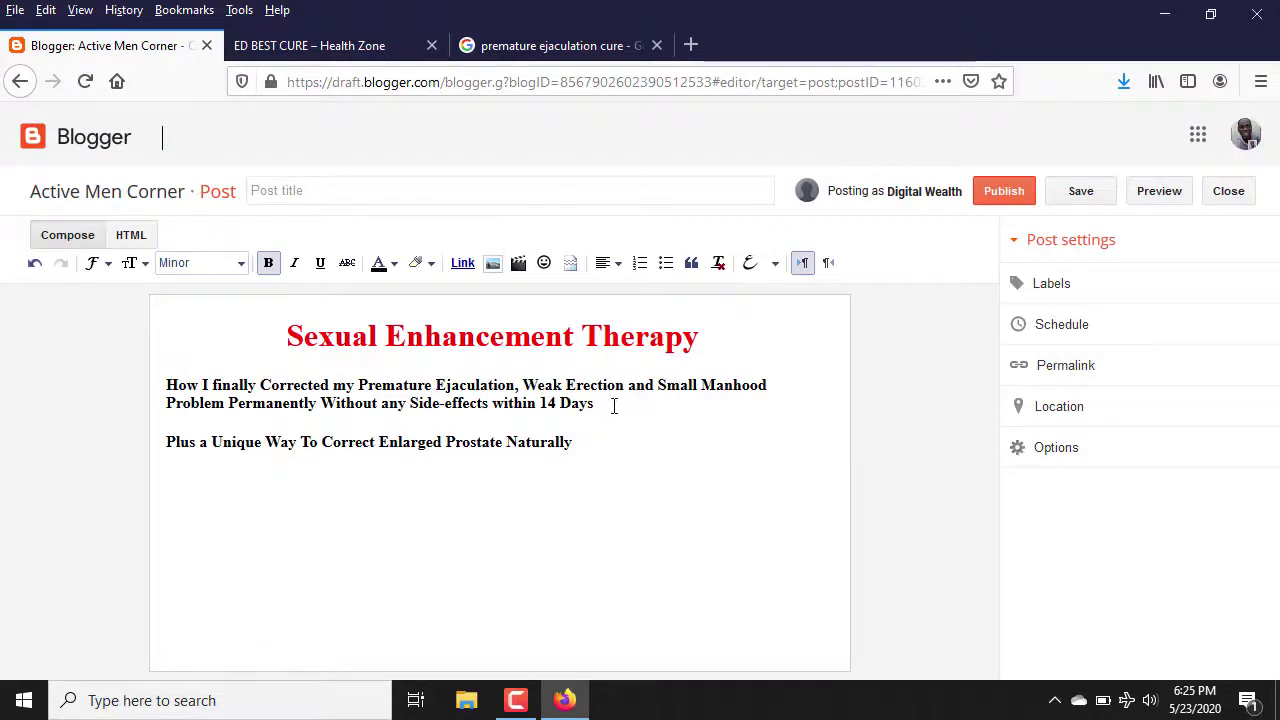
drag(611, 406, 148, 386)
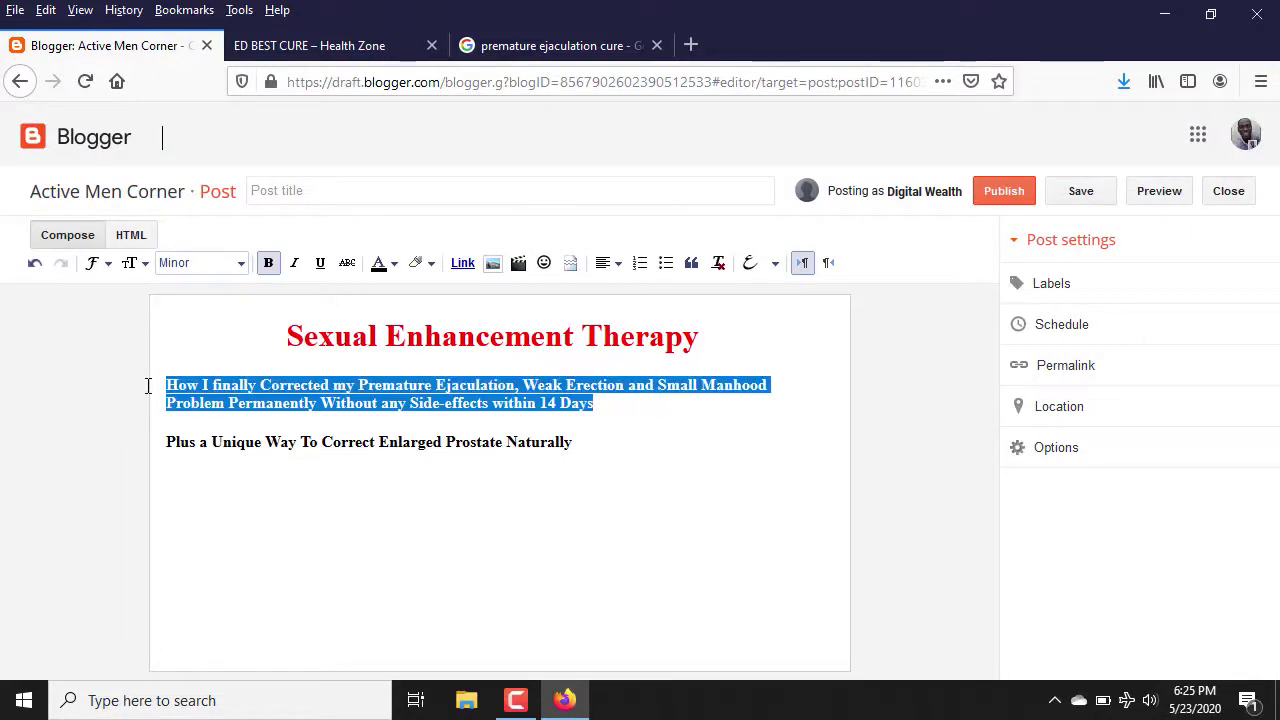
click(386, 50)
click(152, 46)
click(612, 264)
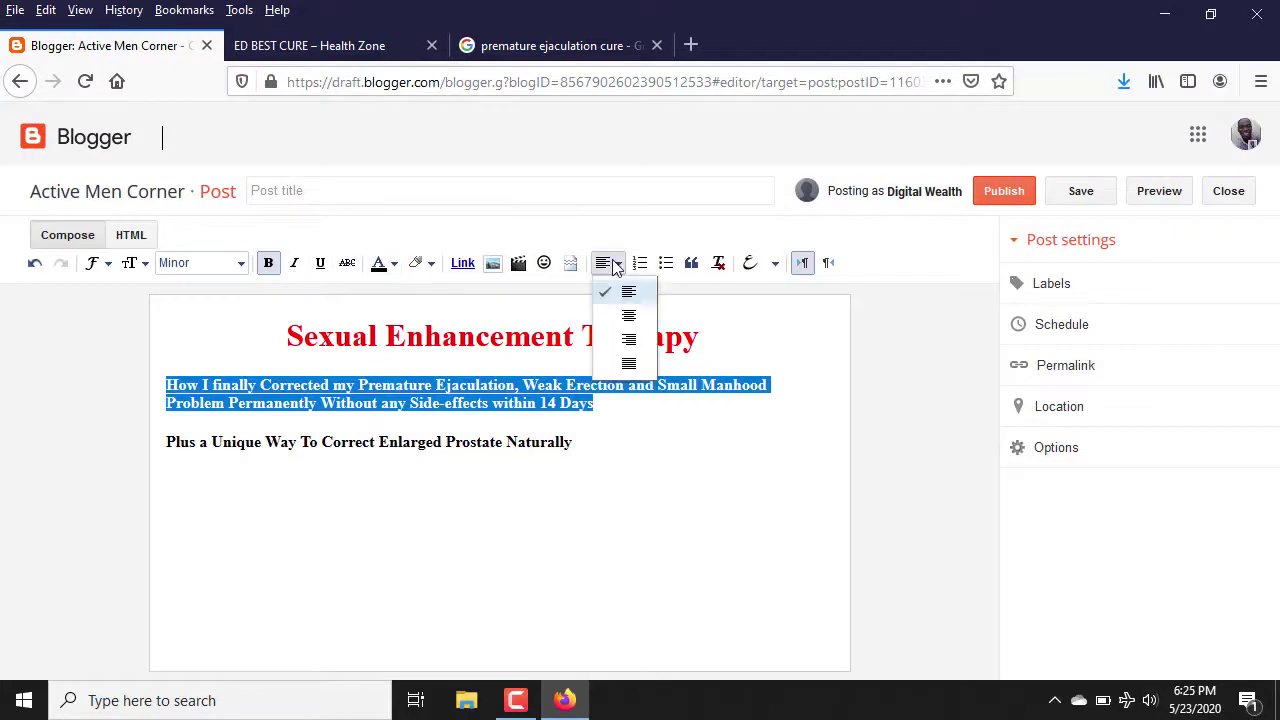
click(629, 316)
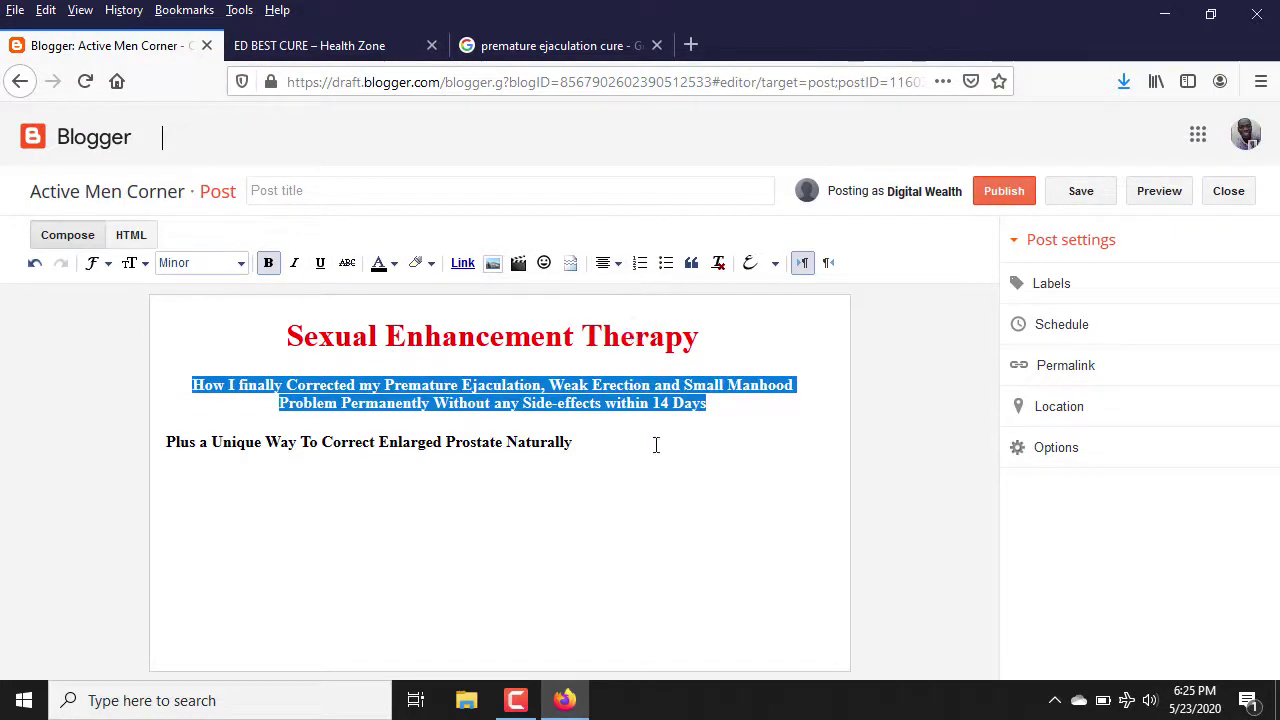
click(690, 400)
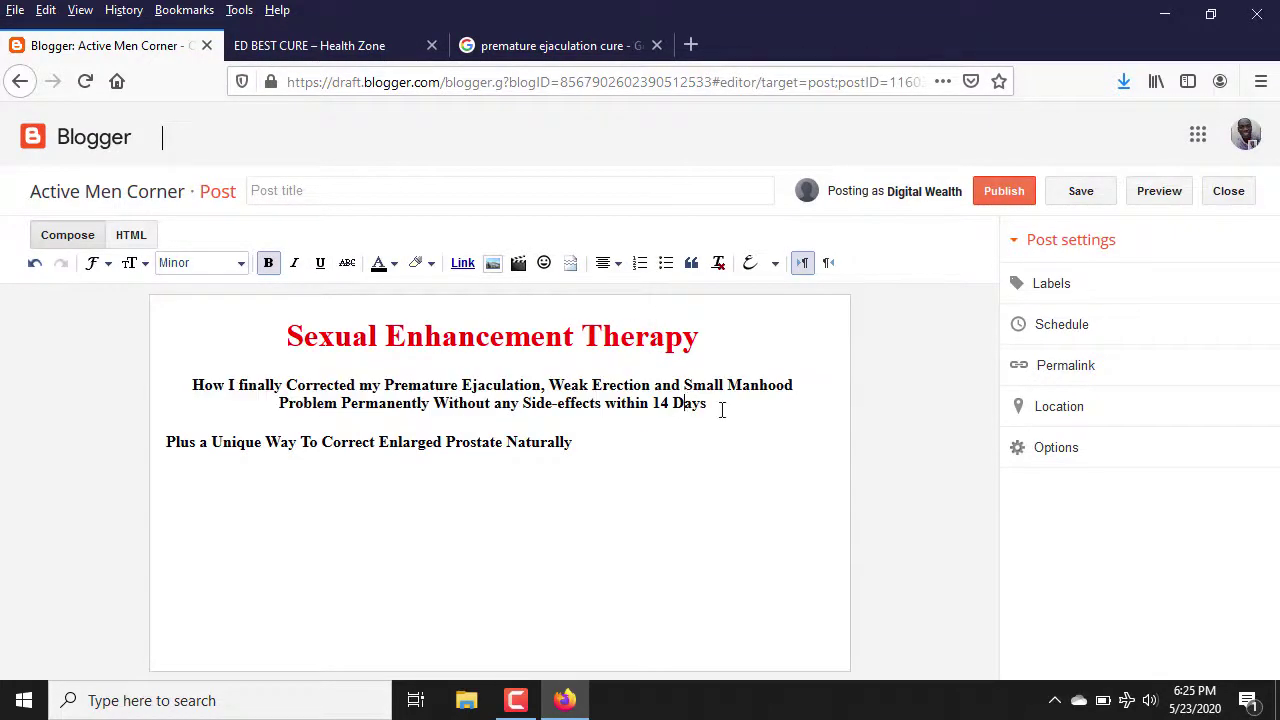
drag(707, 404, 177, 380)
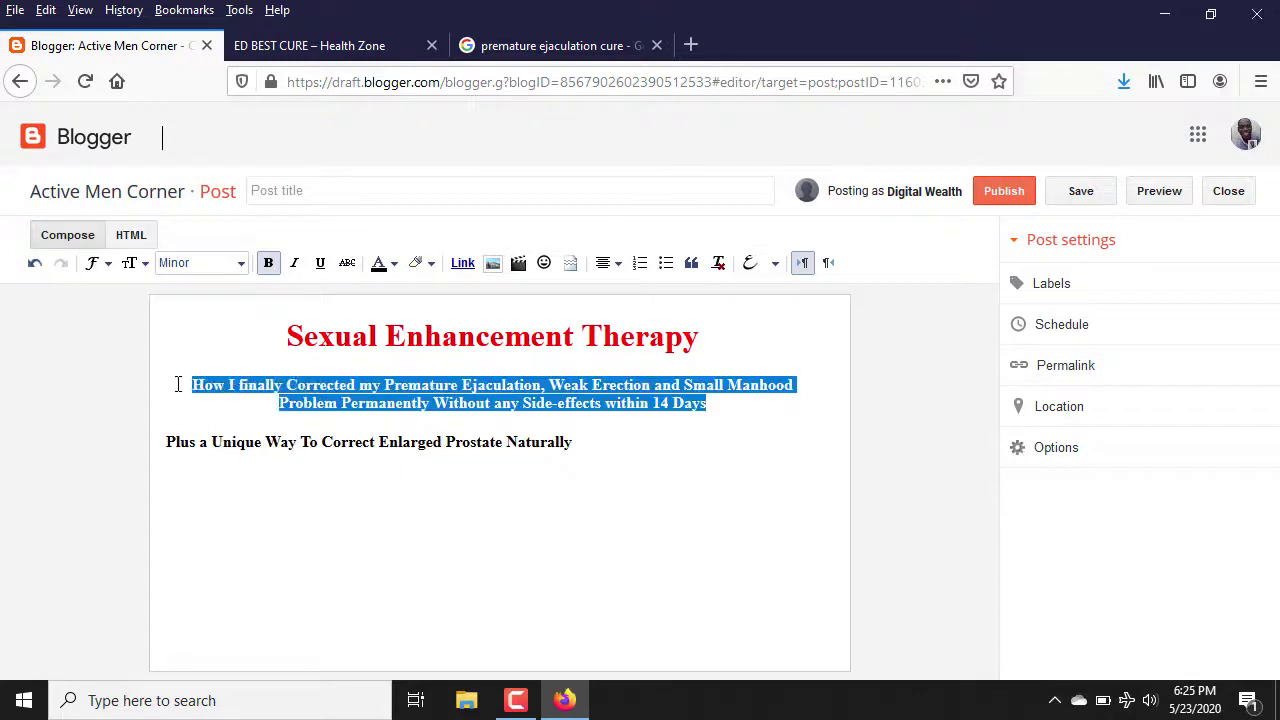
click(394, 263)
click(484, 331)
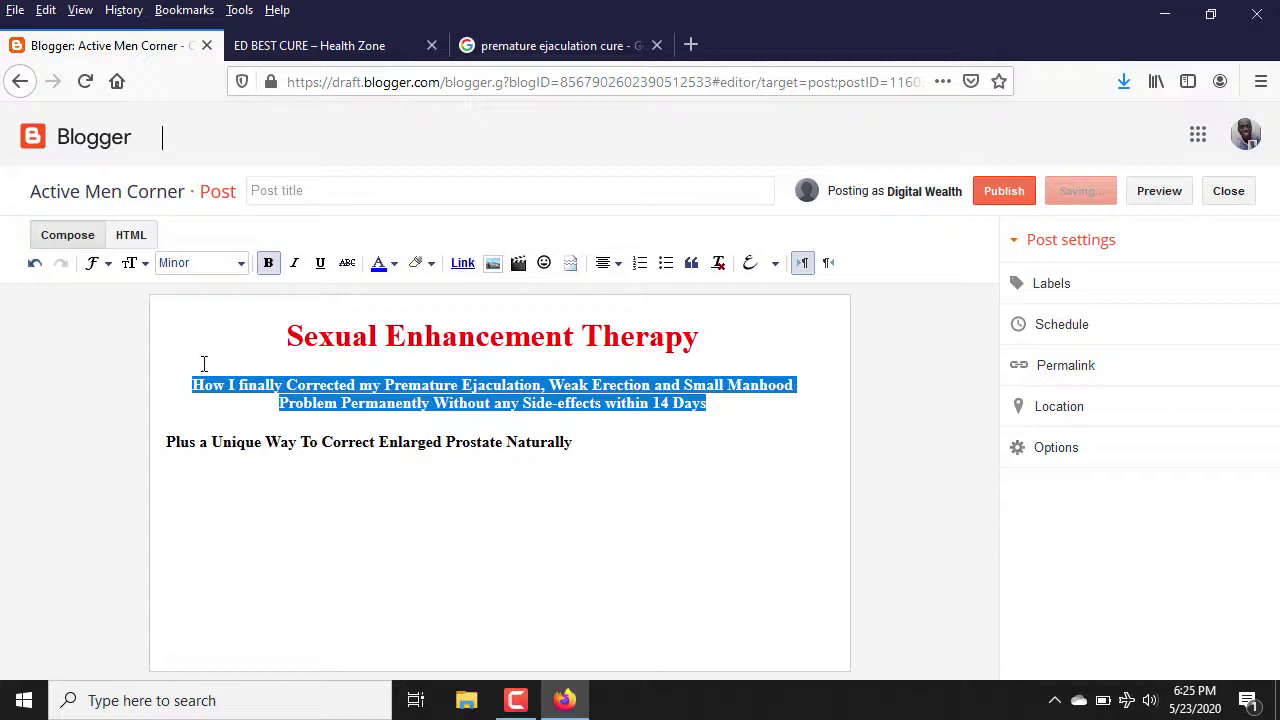
click(135, 263)
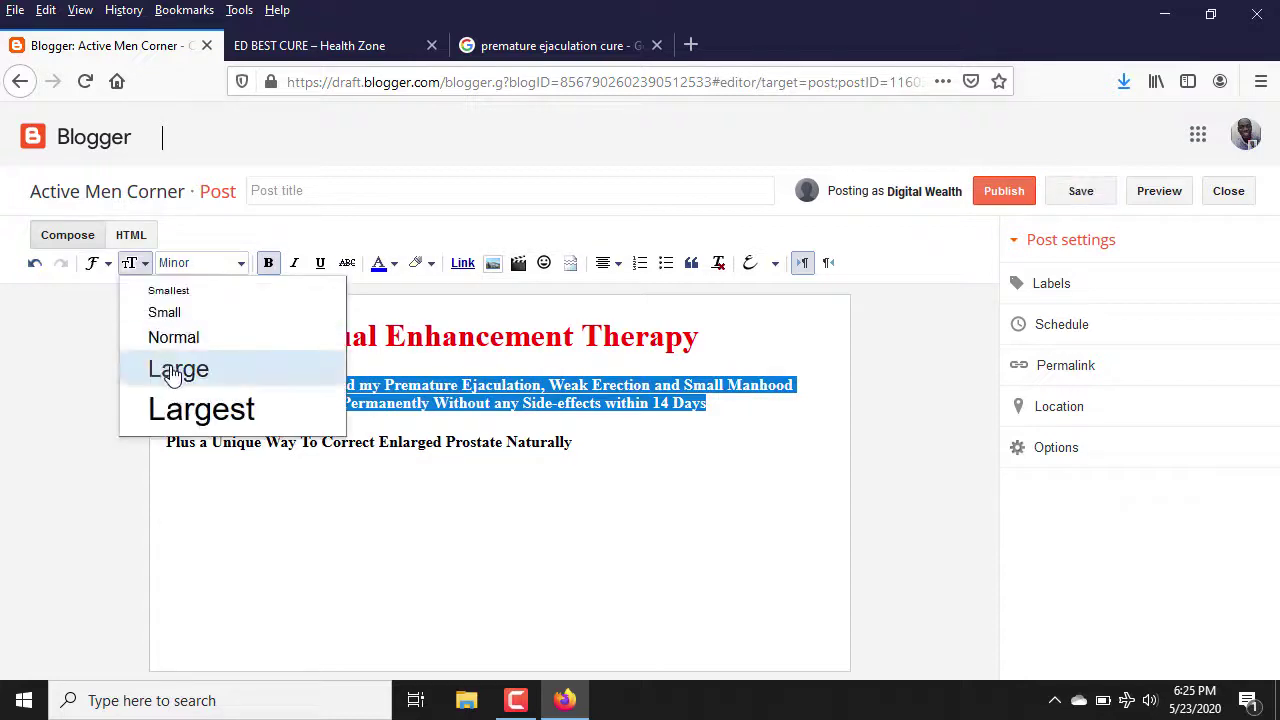
click(170, 370)
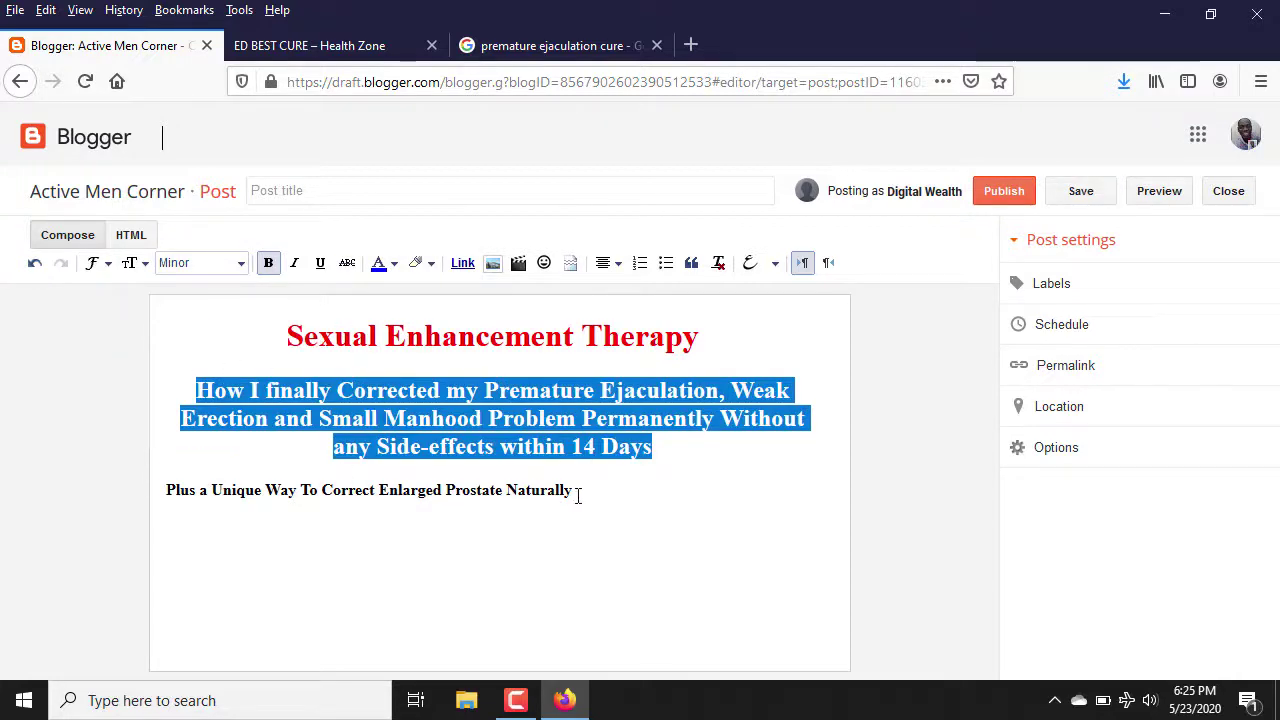
Centre the 'Plus a Unique Way' line and set its font size to Large
drag(577, 492, 225, 512)
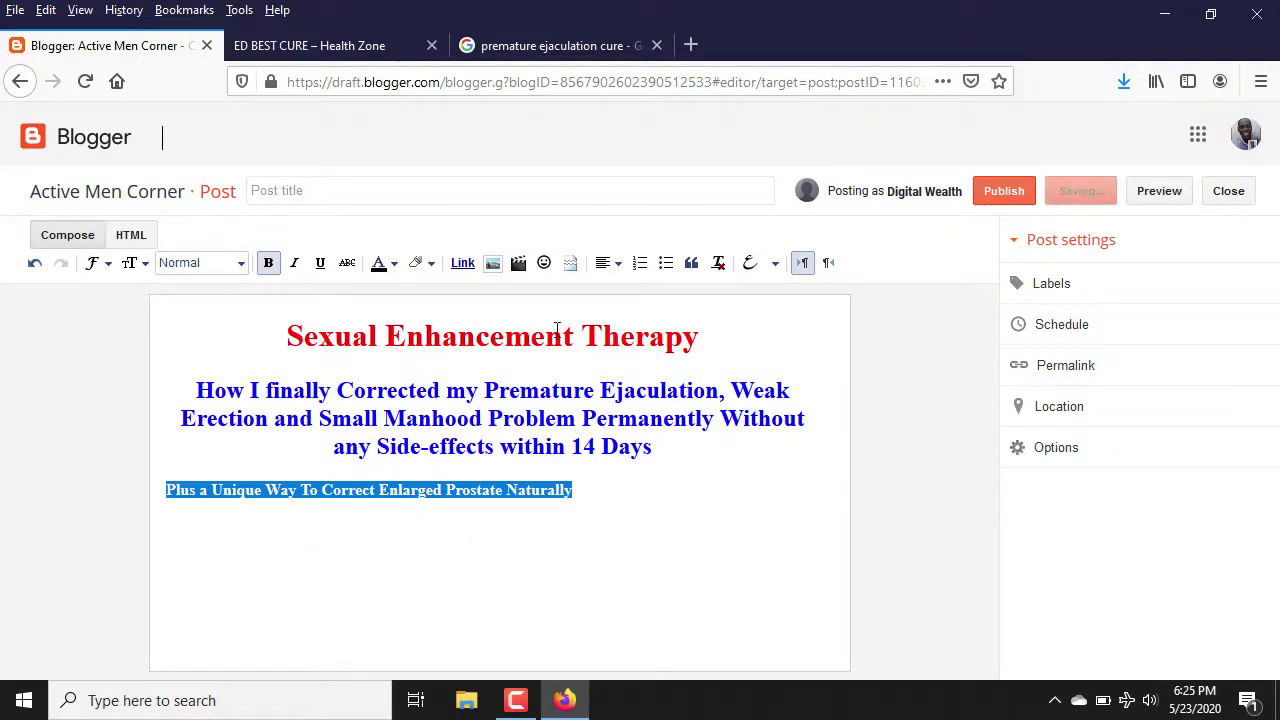
click(612, 273)
click(628, 324)
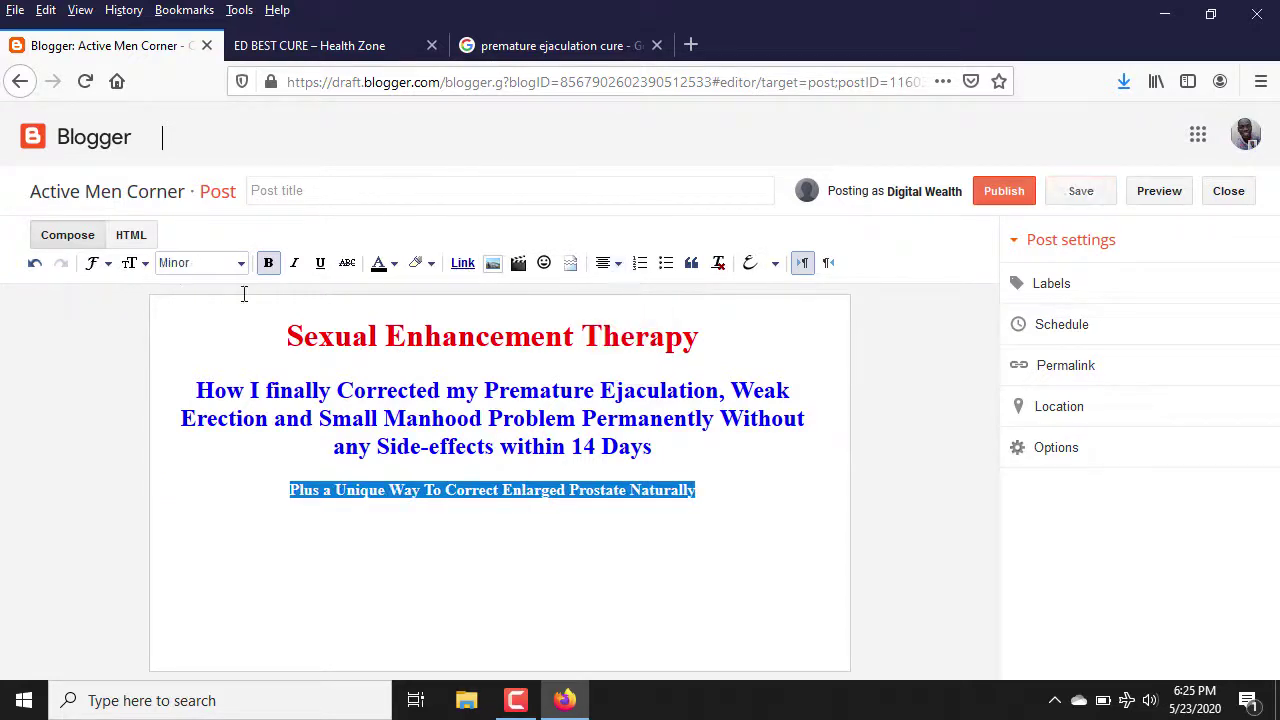
click(130, 263)
click(183, 380)
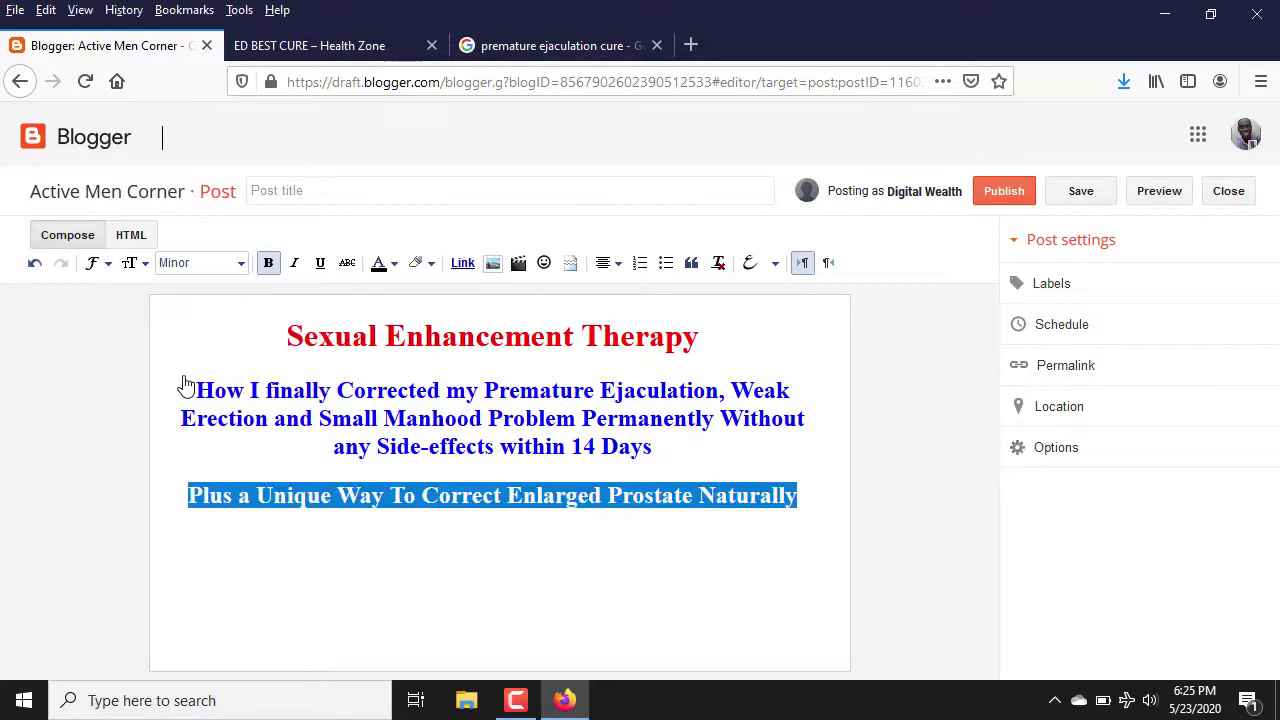
click(559, 560)
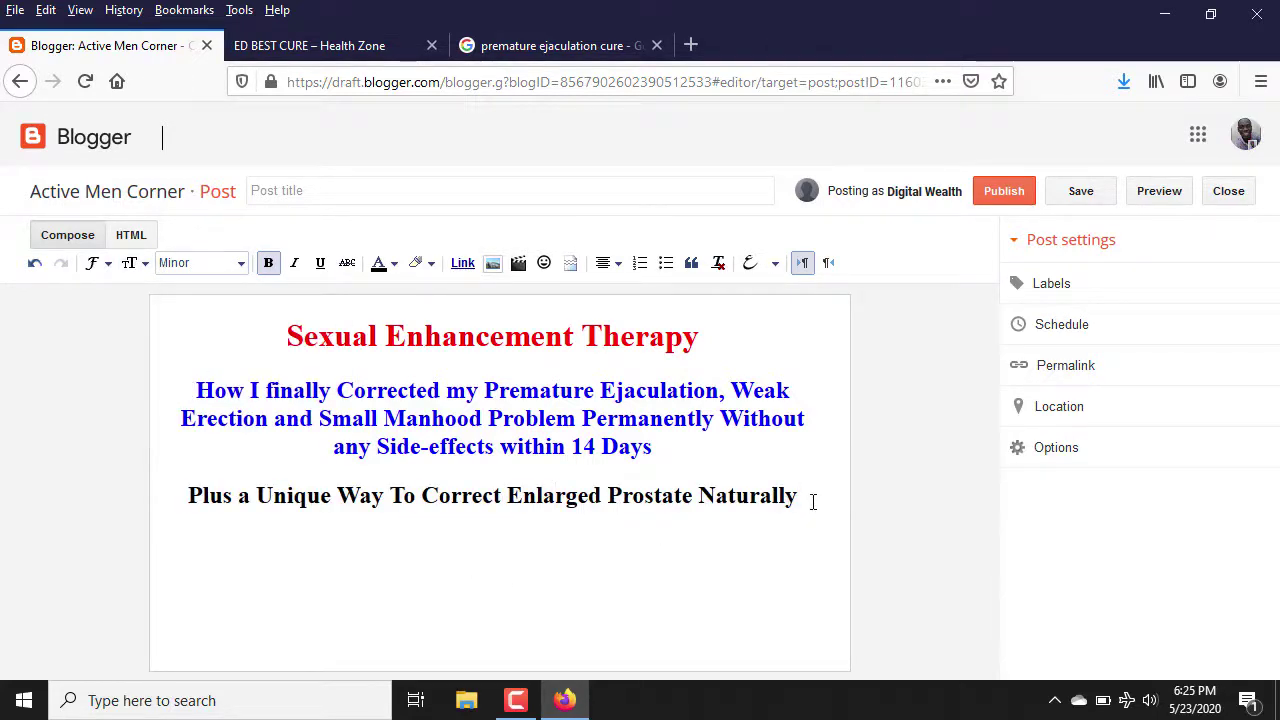
After viewing the Health Zone page's top banner, add a blank line above 'Sexual Enhancement Therapy'
click(350, 45)
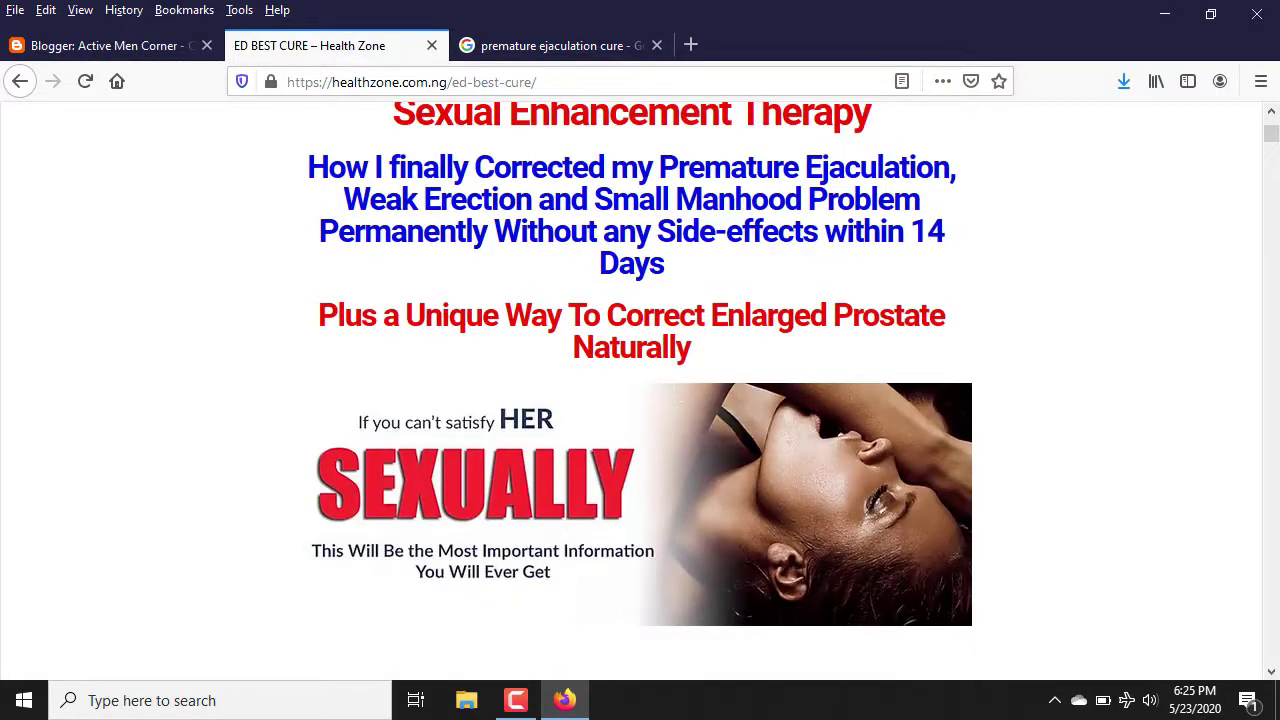
click(1271, 113)
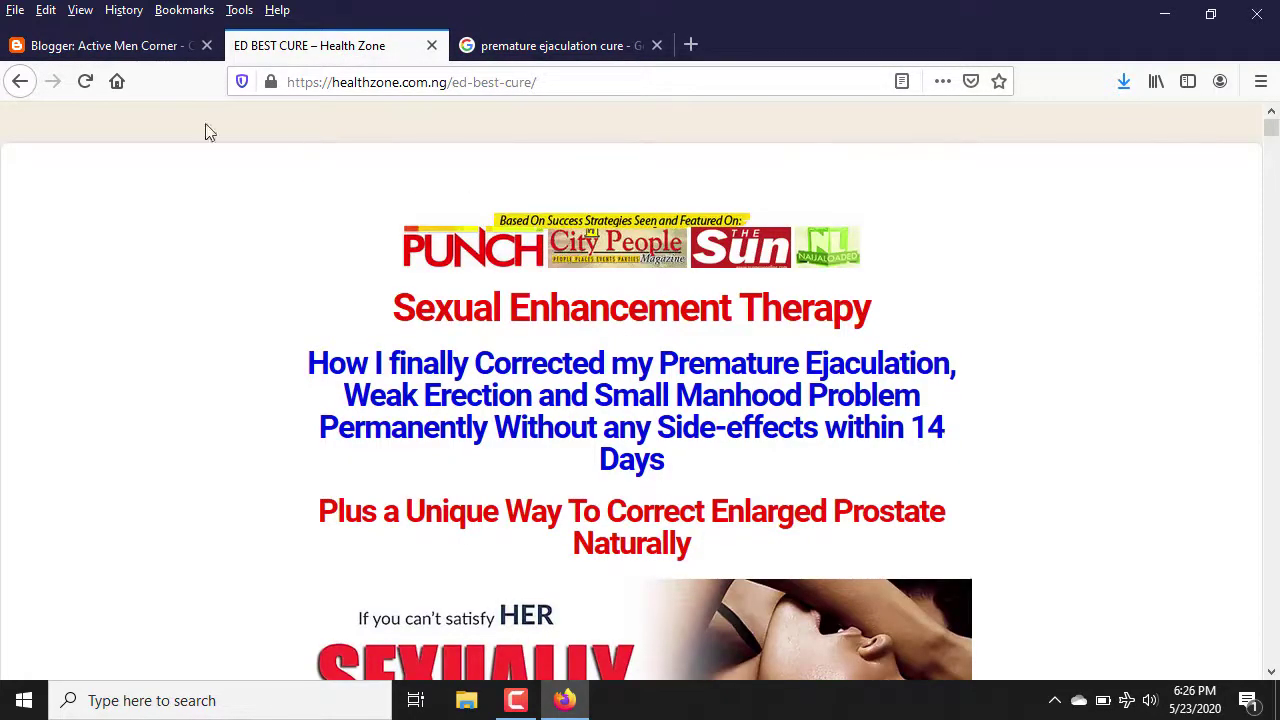
click(149, 46)
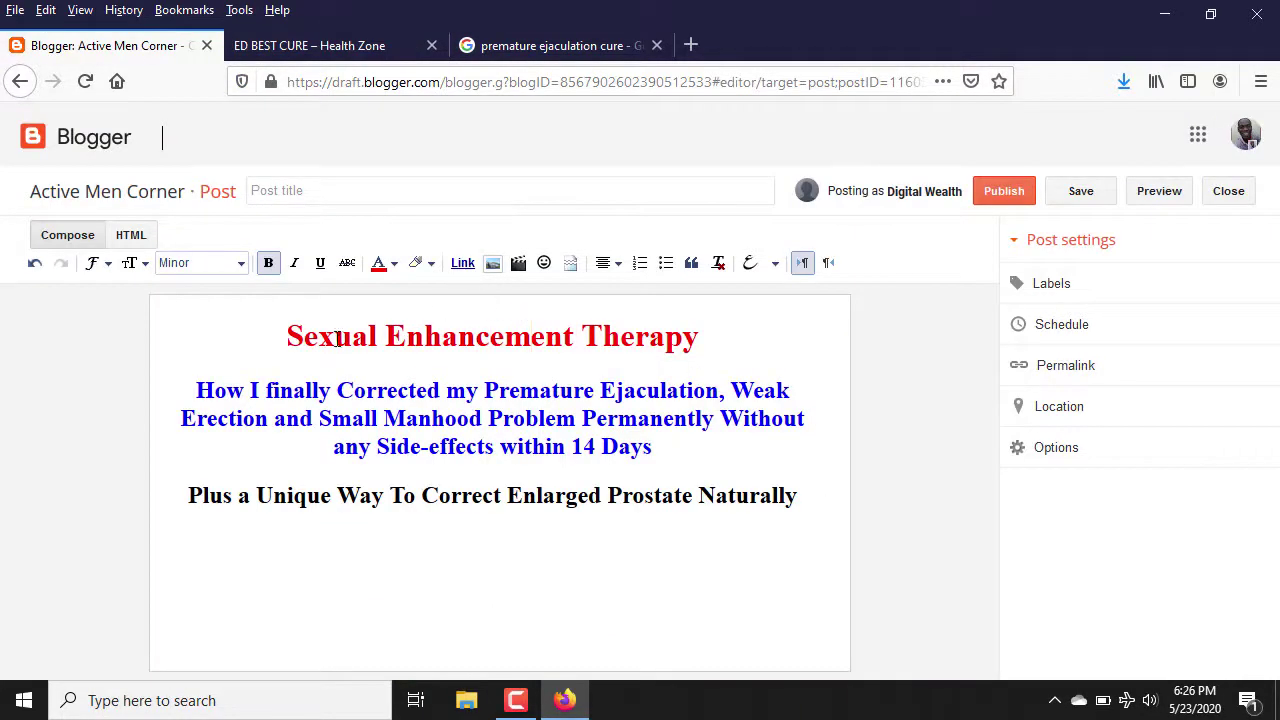
click(279, 318)
key(Return)
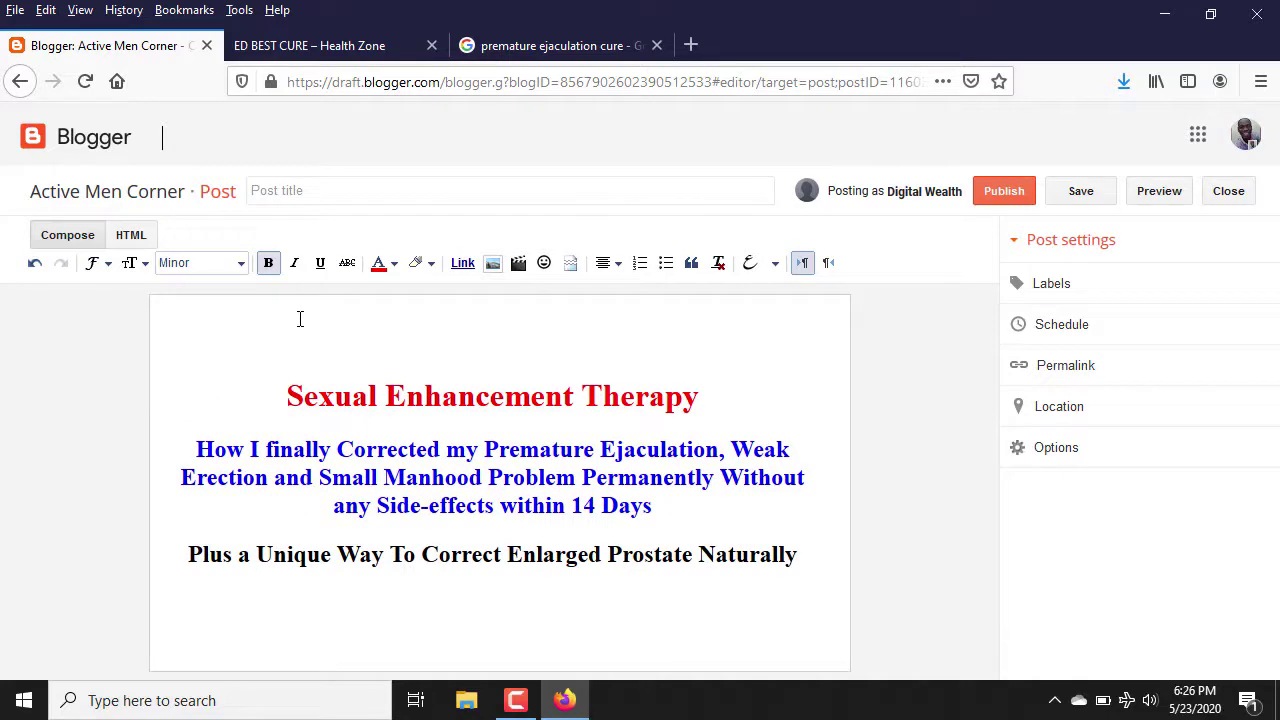
Upload as-seen-on.png from the Desktop and insert it at the top of the post
click(494, 267)
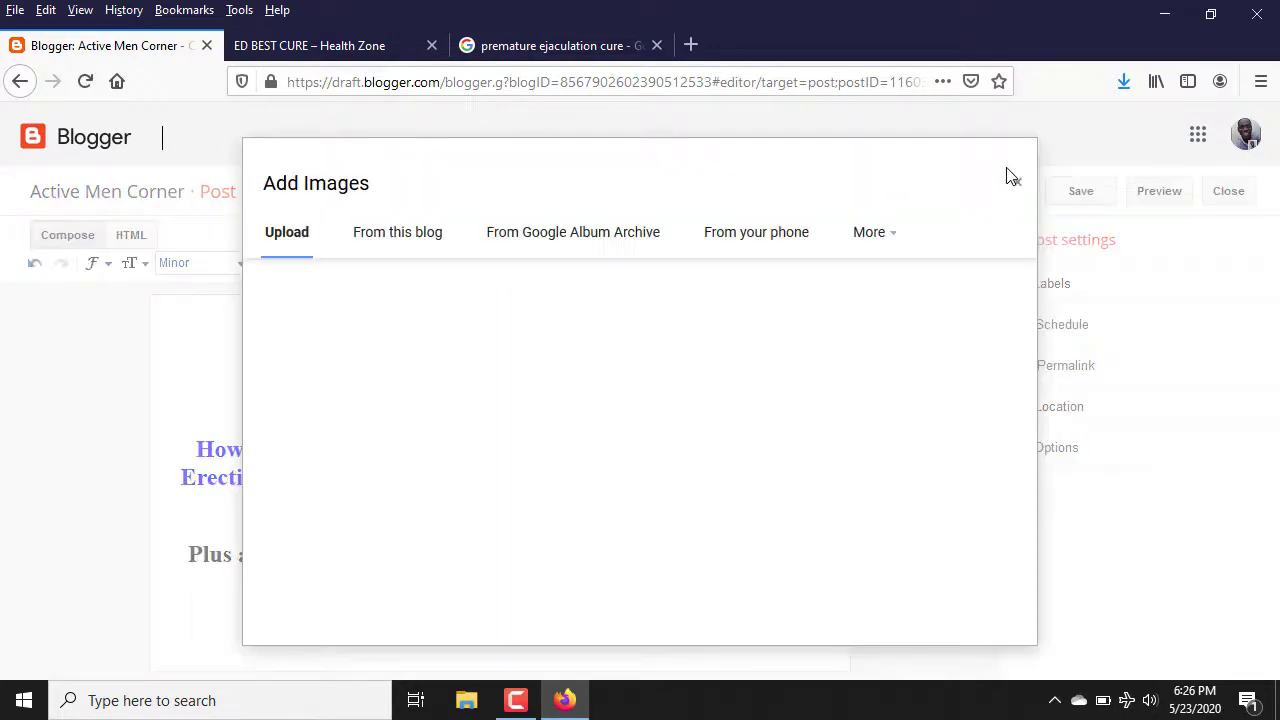
click(1008, 181)
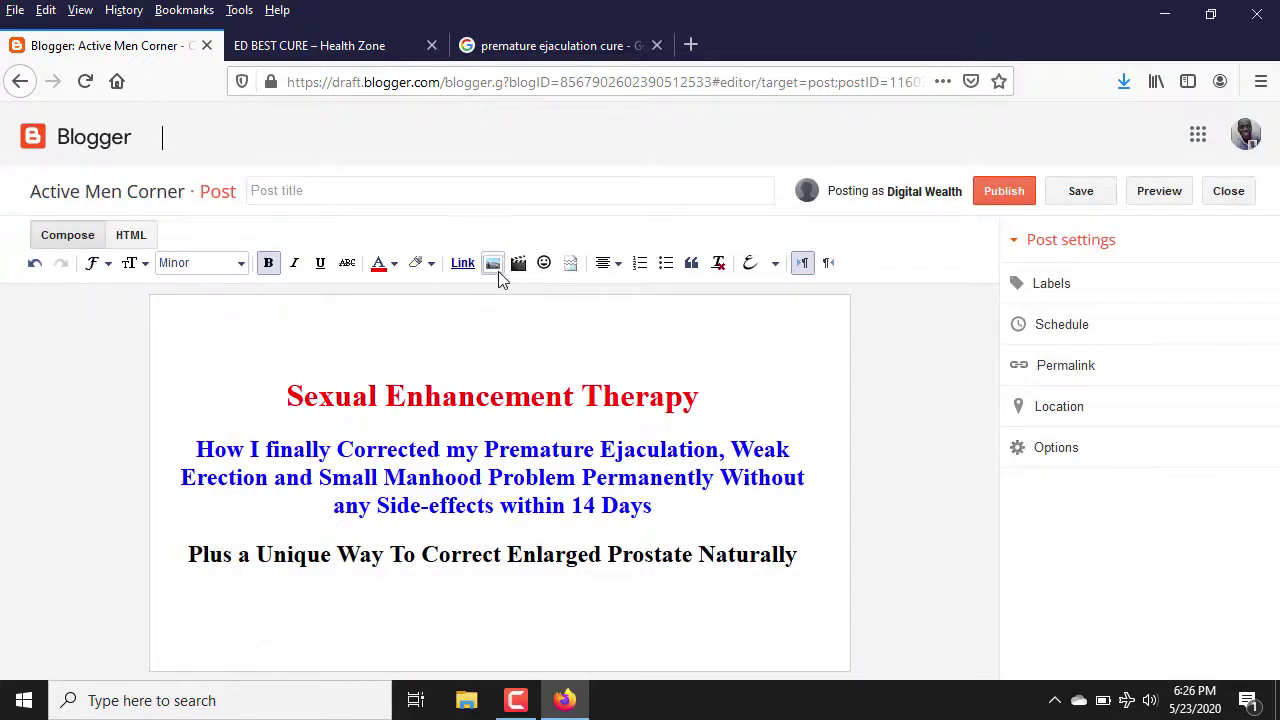
click(493, 263)
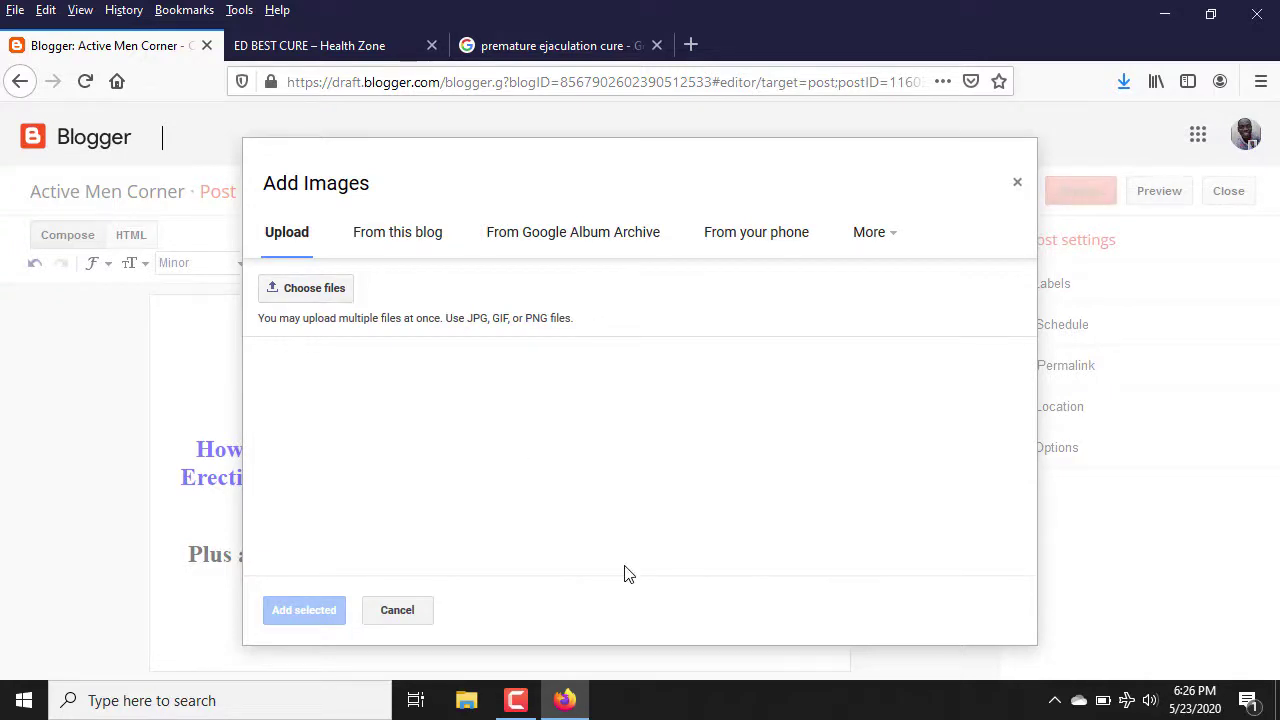
click(319, 295)
click(318, 294)
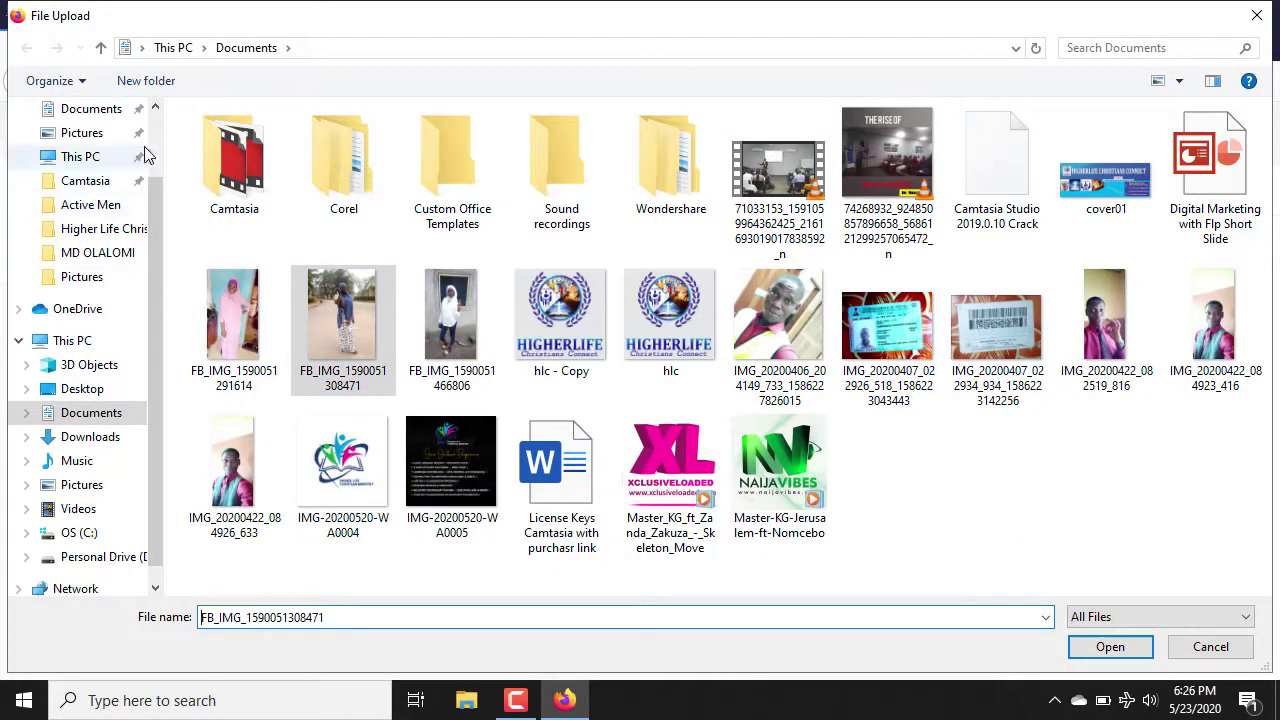
scroll(146, 148, up, 2)
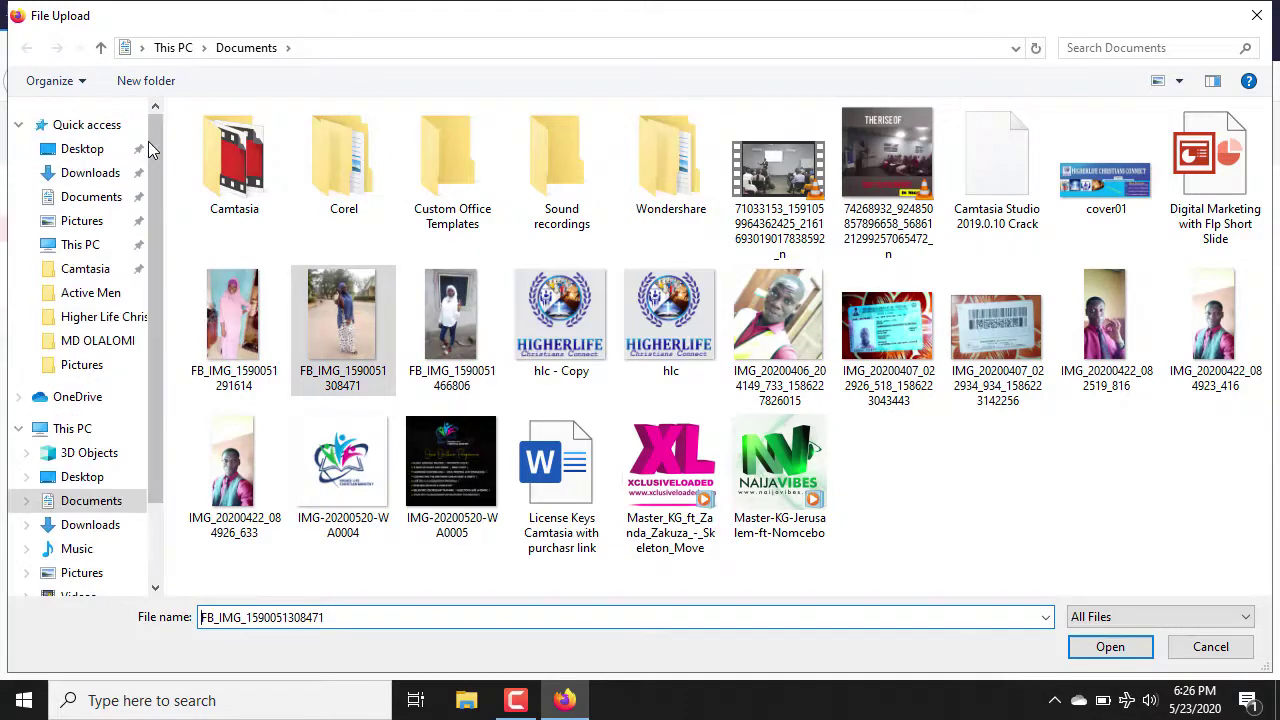
click(79, 150)
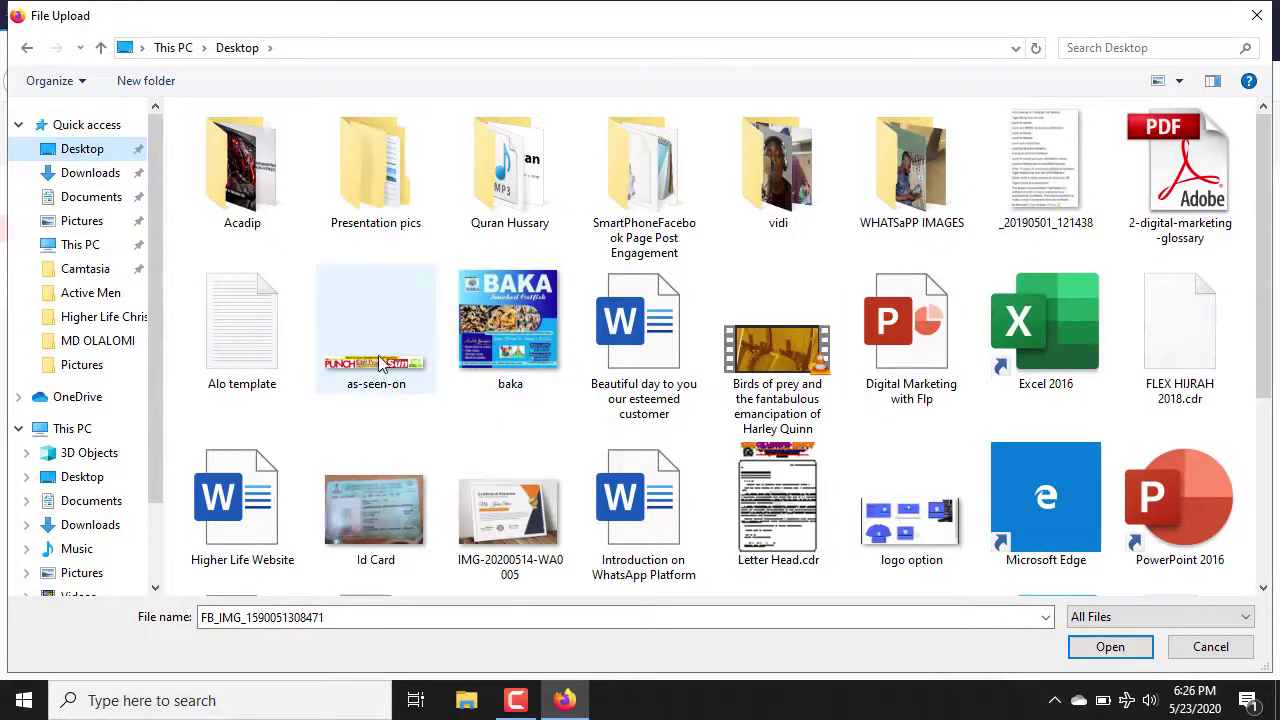
double_click(388, 386)
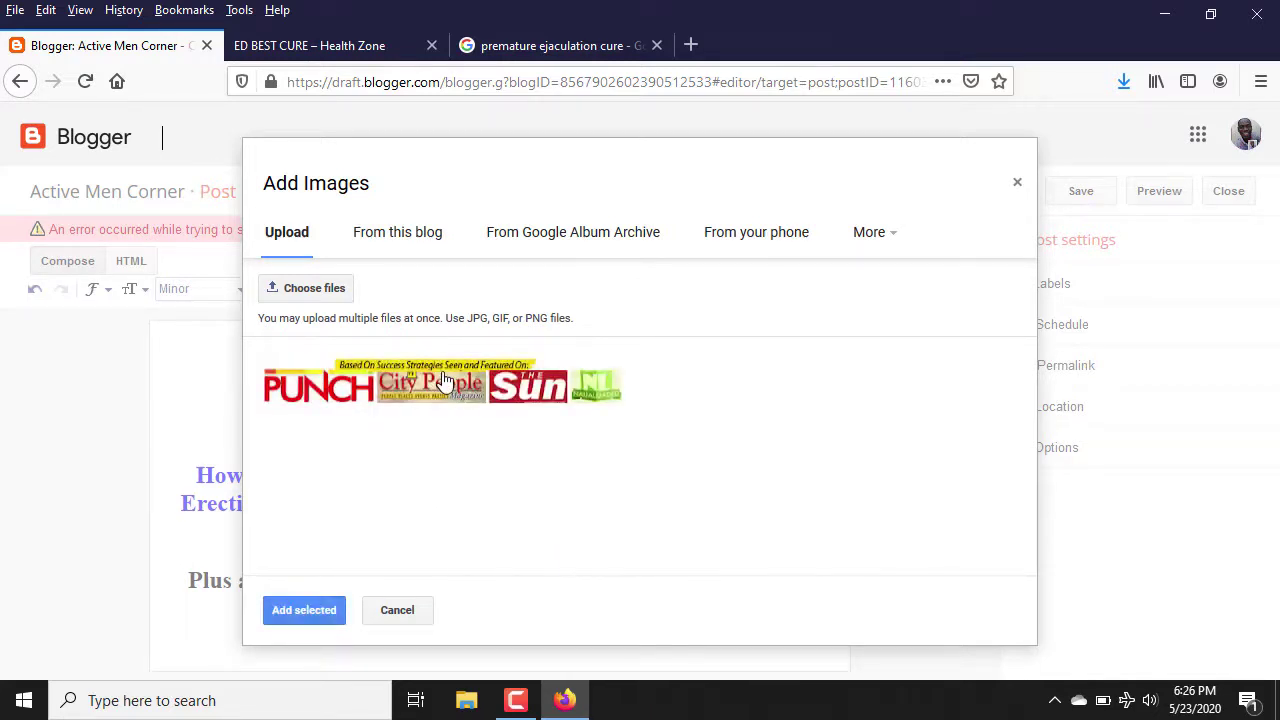
click(304, 610)
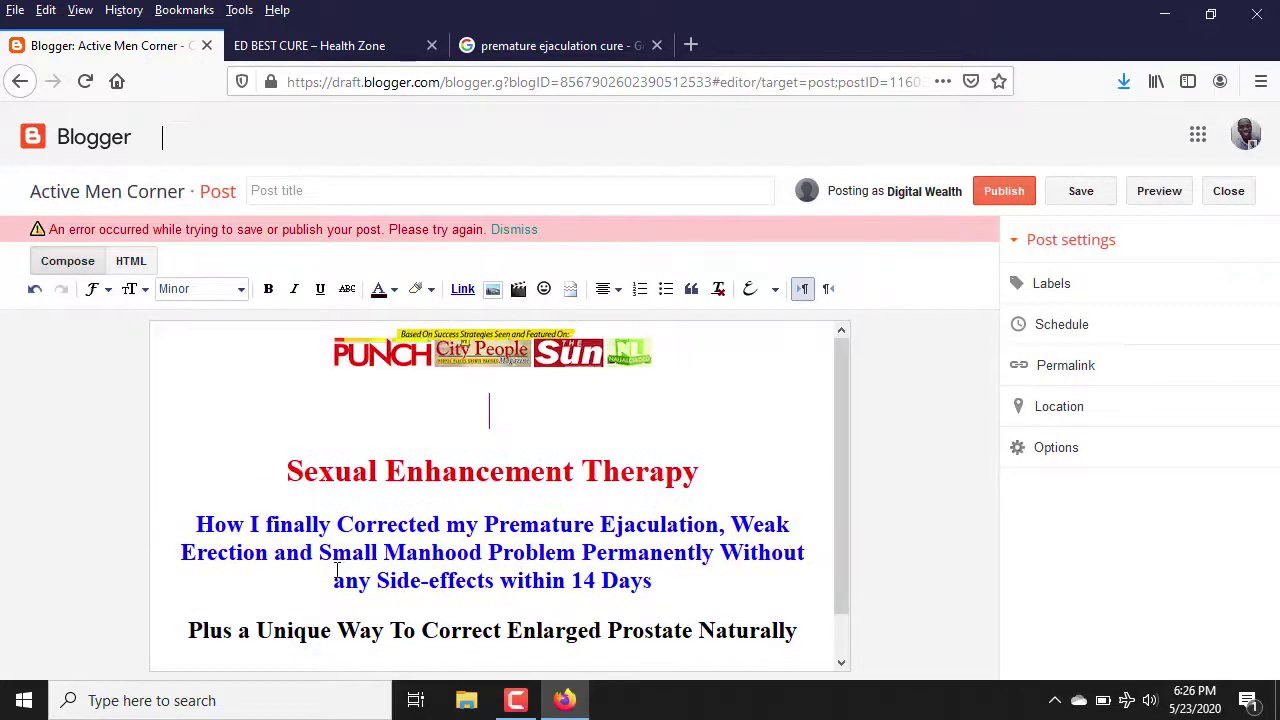
Resize the as-seen-on banner to X-Large after trying the other sizes
click(530, 340)
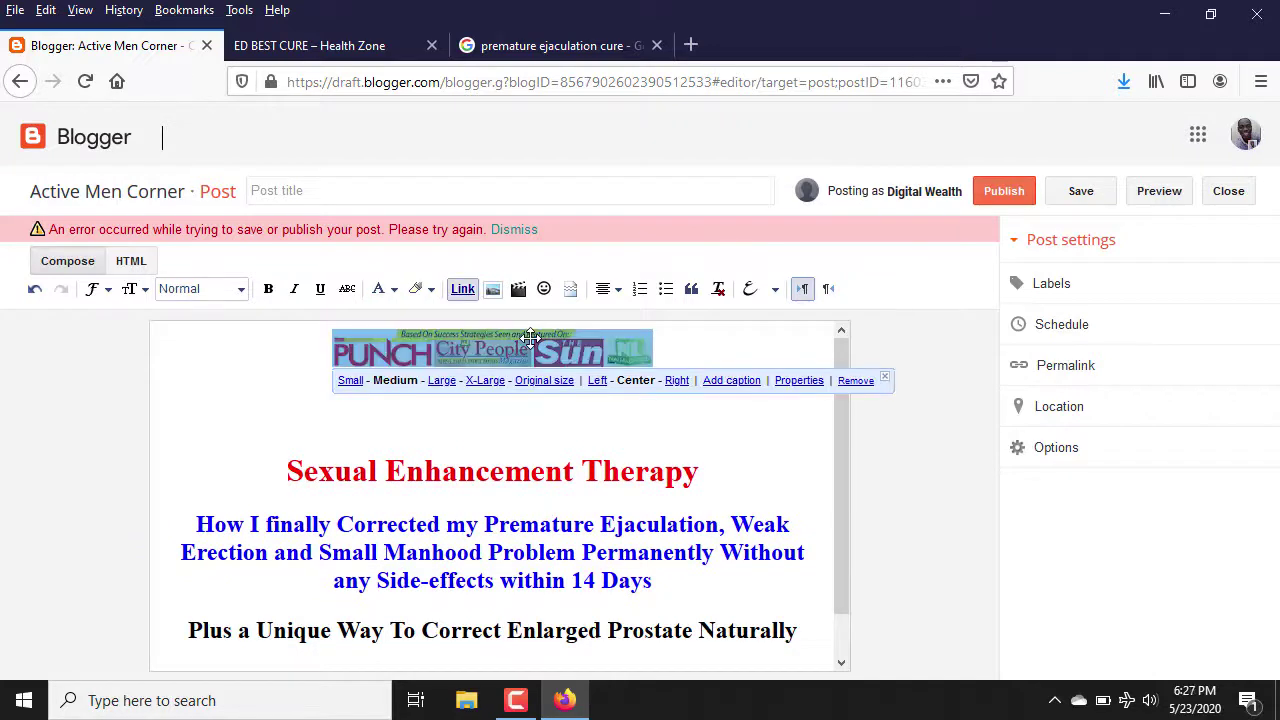
click(423, 420)
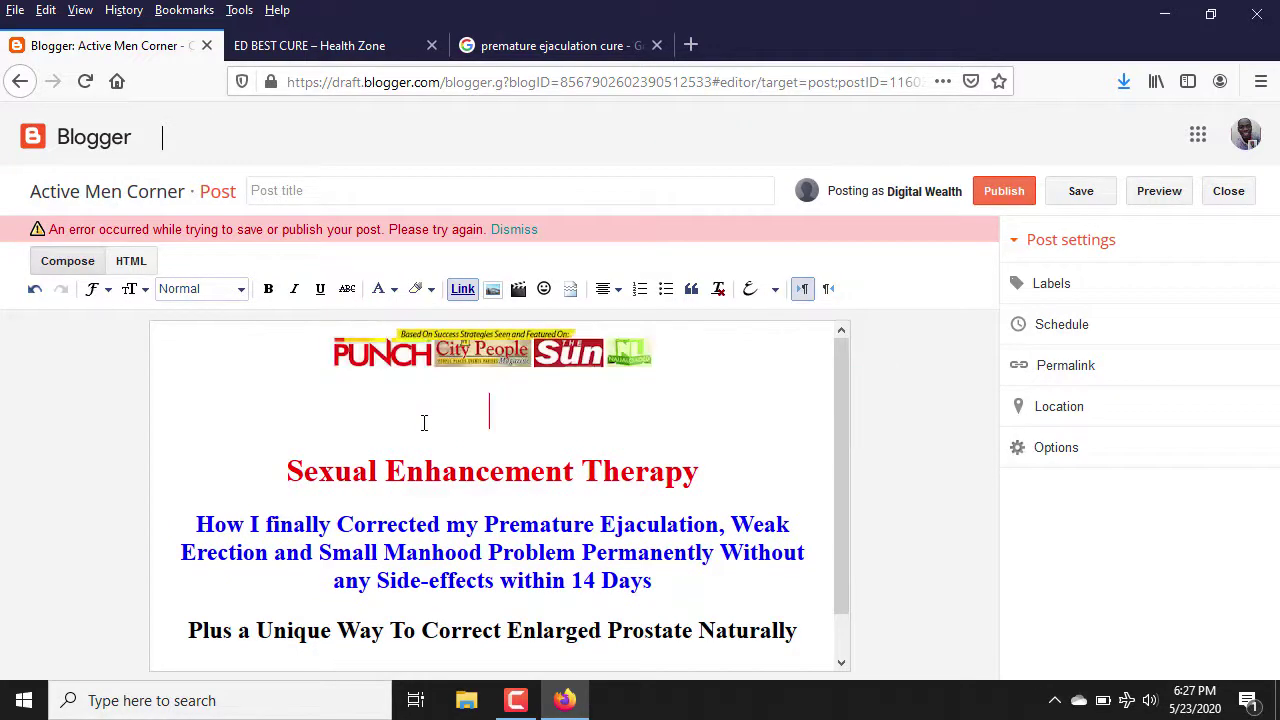
click(492, 358)
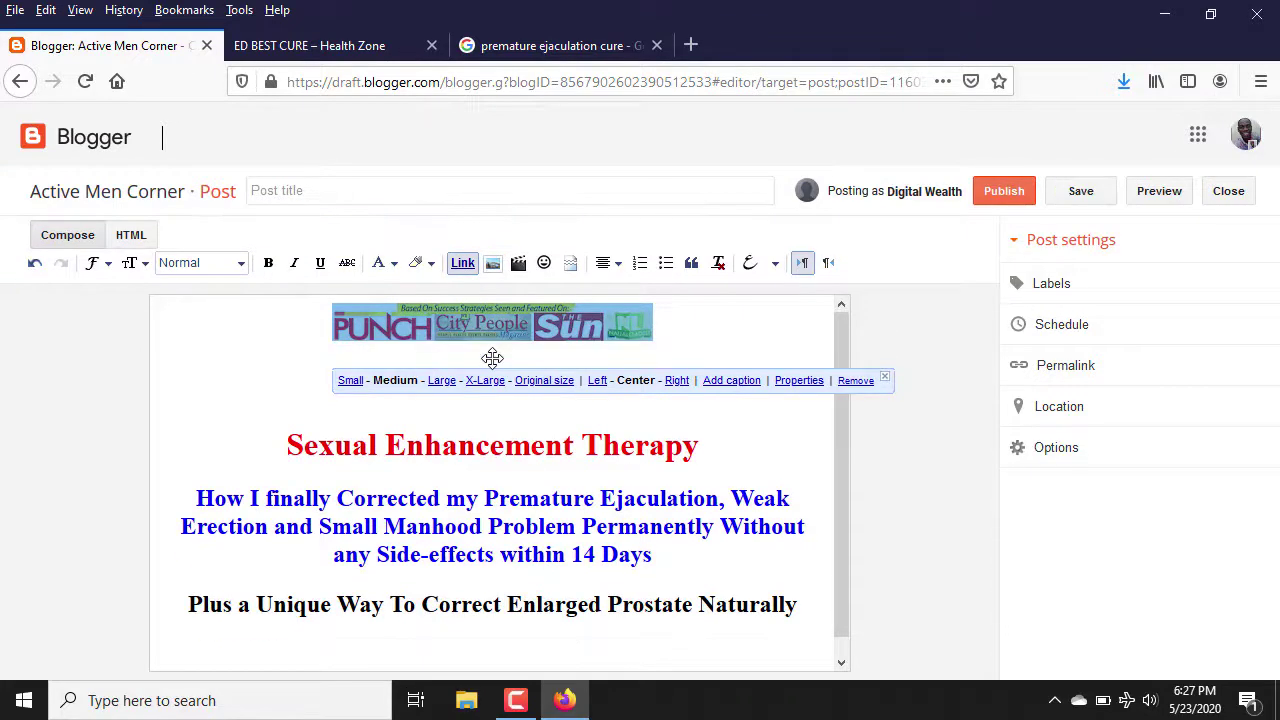
click(424, 362)
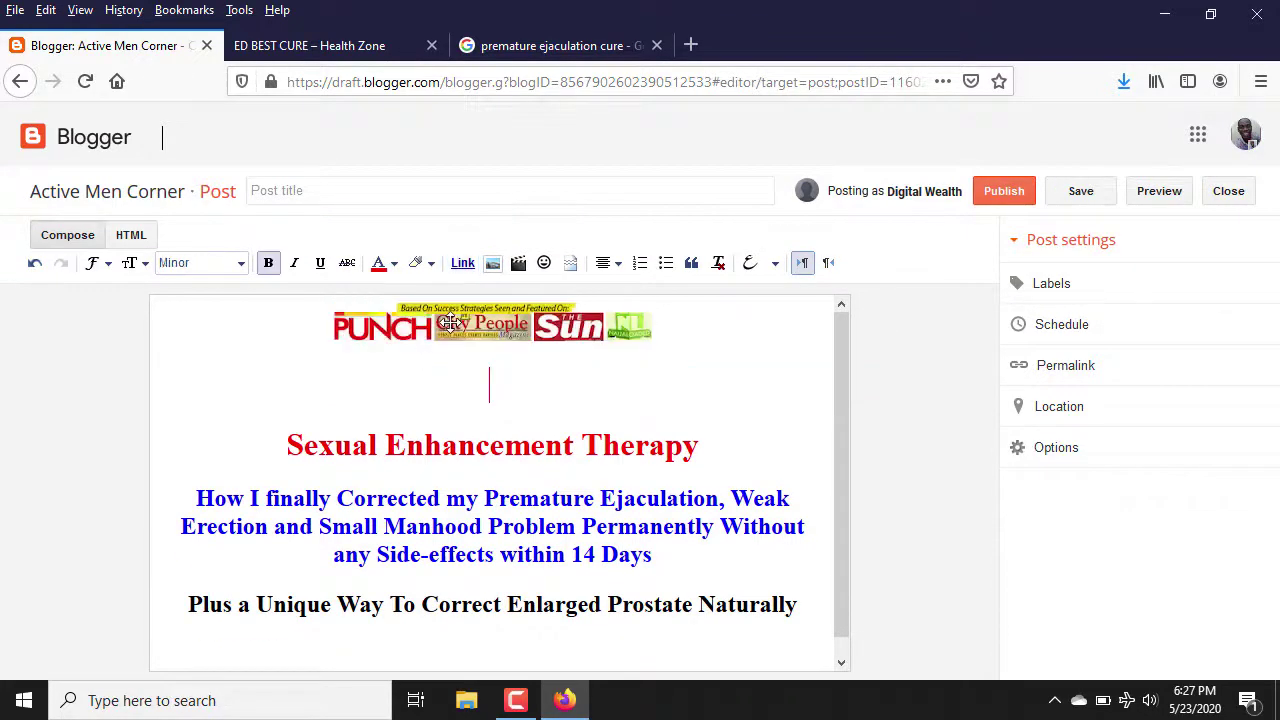
click(450, 322)
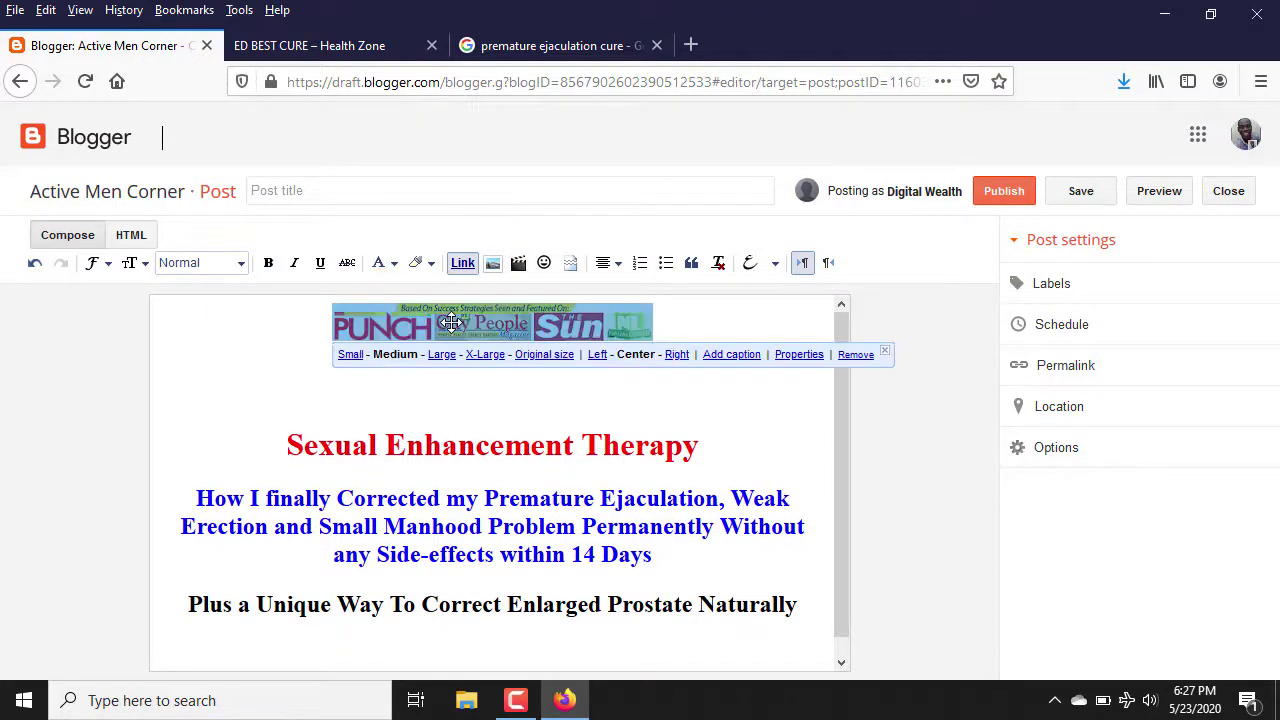
click(349, 355)
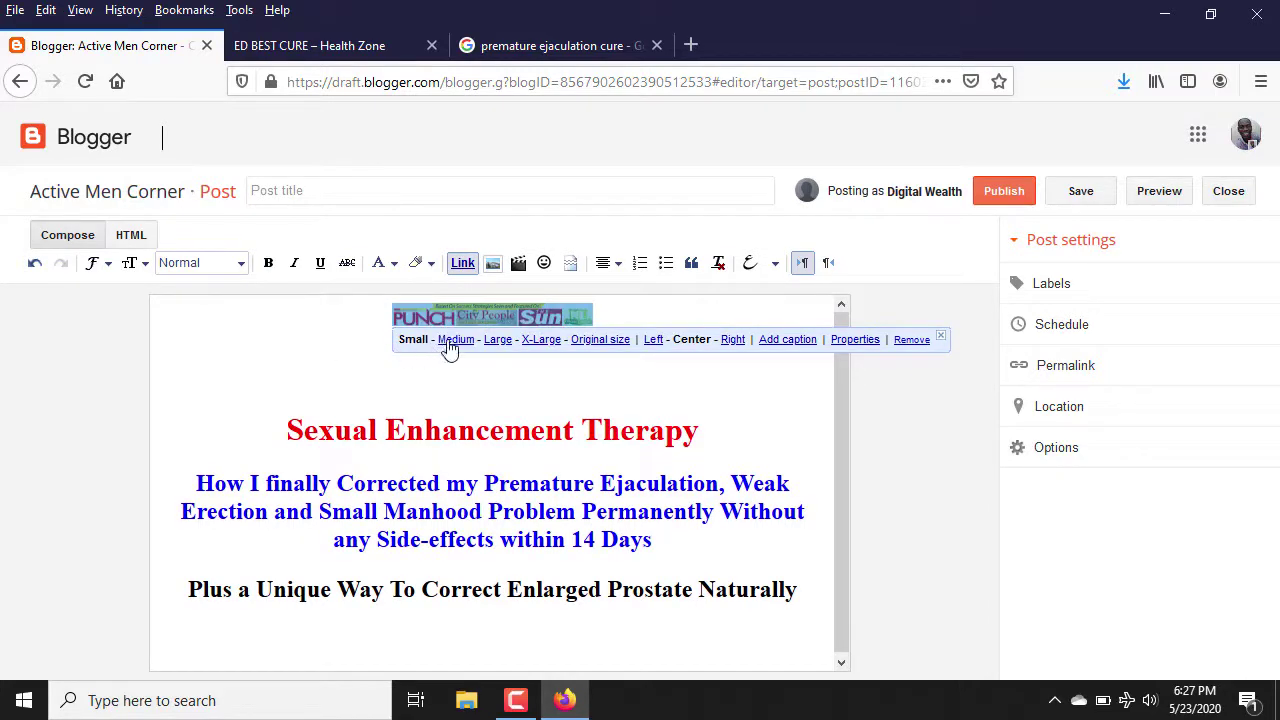
click(452, 341)
click(442, 352)
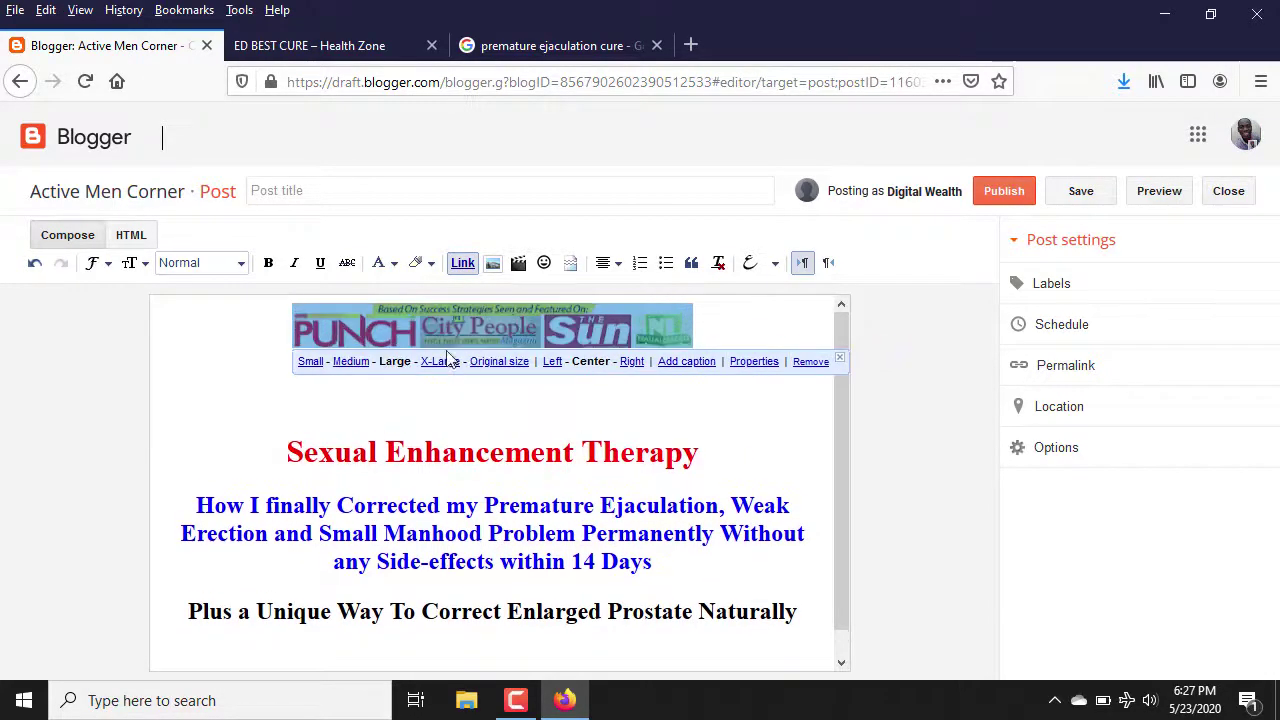
click(448, 370)
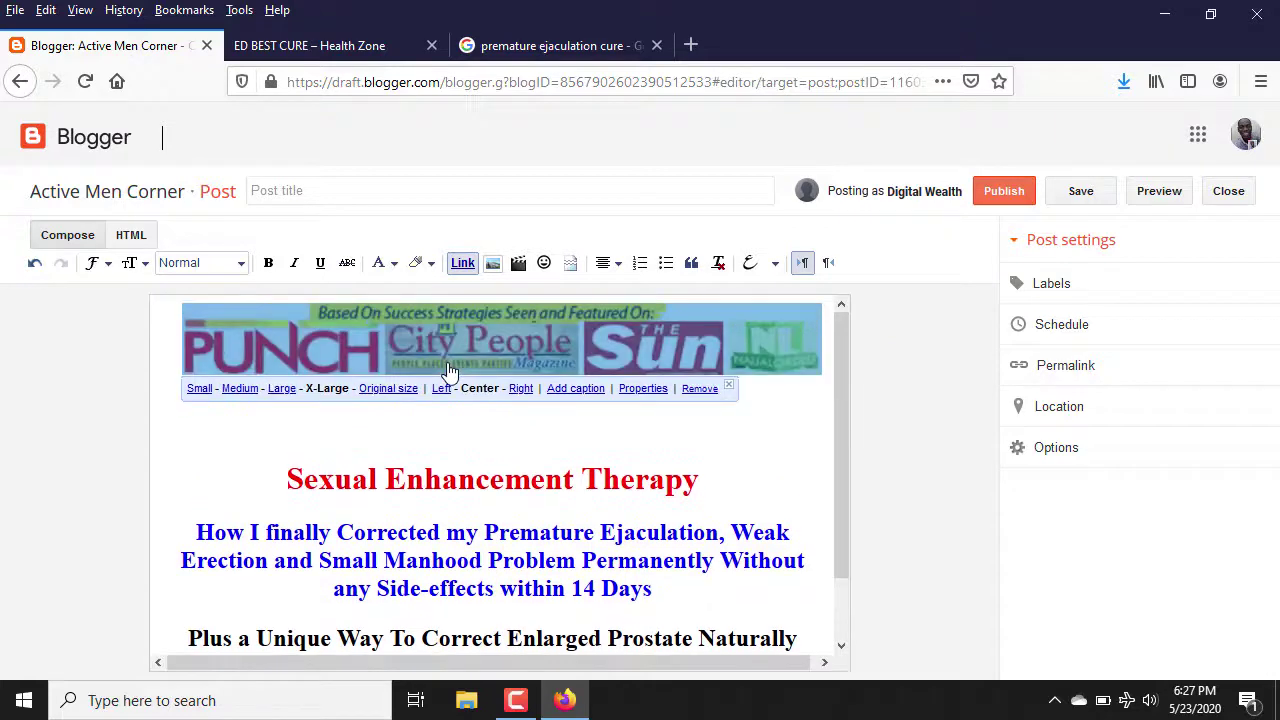
click(394, 390)
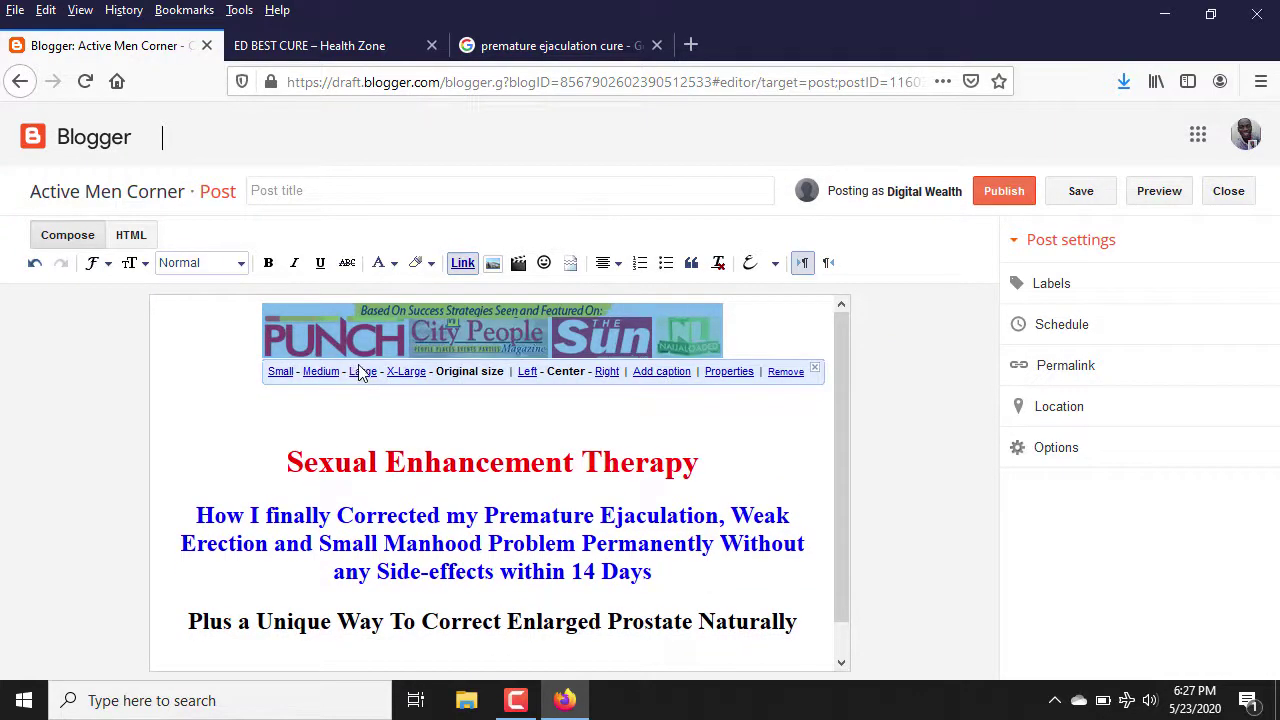
click(360, 377)
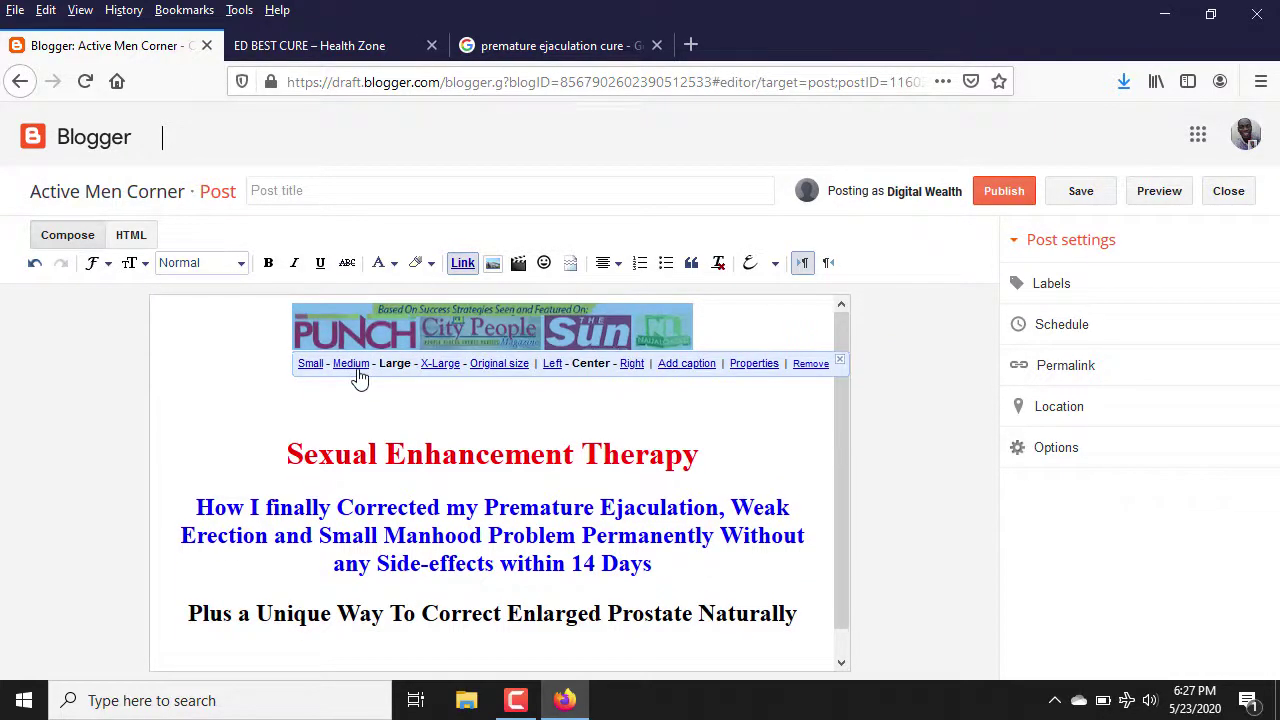
click(430, 372)
Remove the empty line under the banner and start a new line below the Enlarged Prostate heading
click(468, 432)
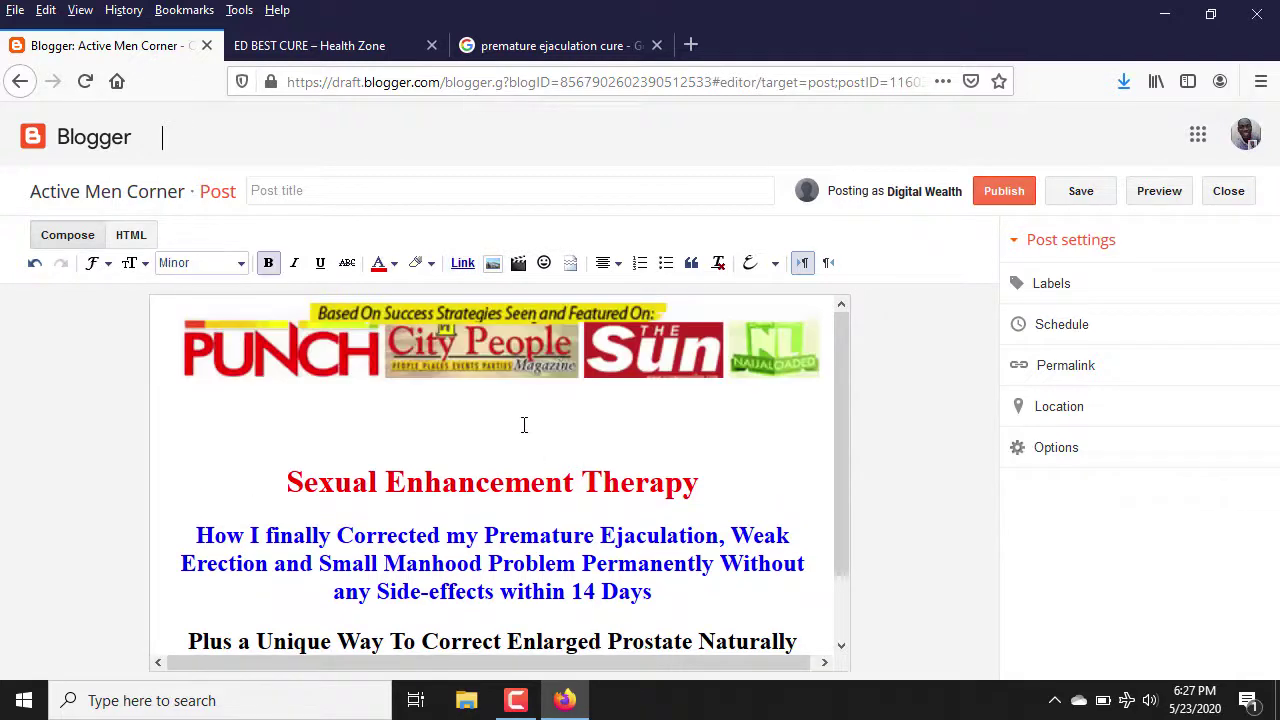
key(BackSpace)
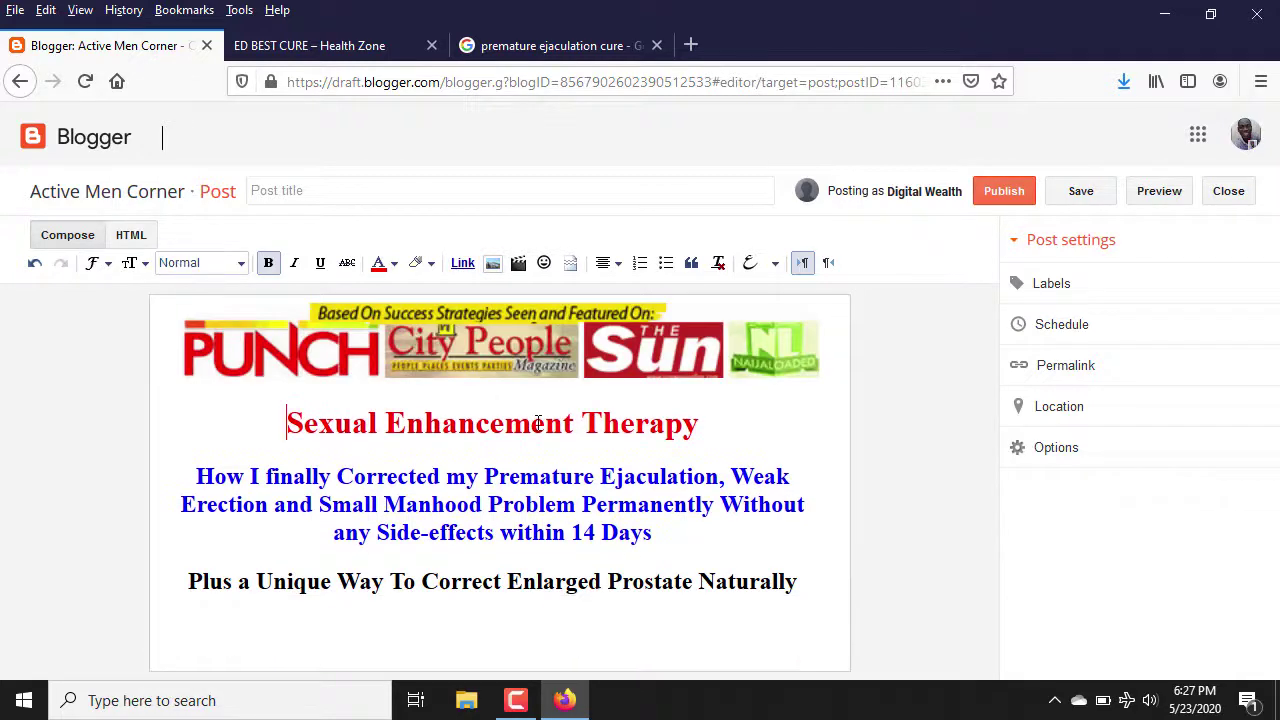
click(584, 388)
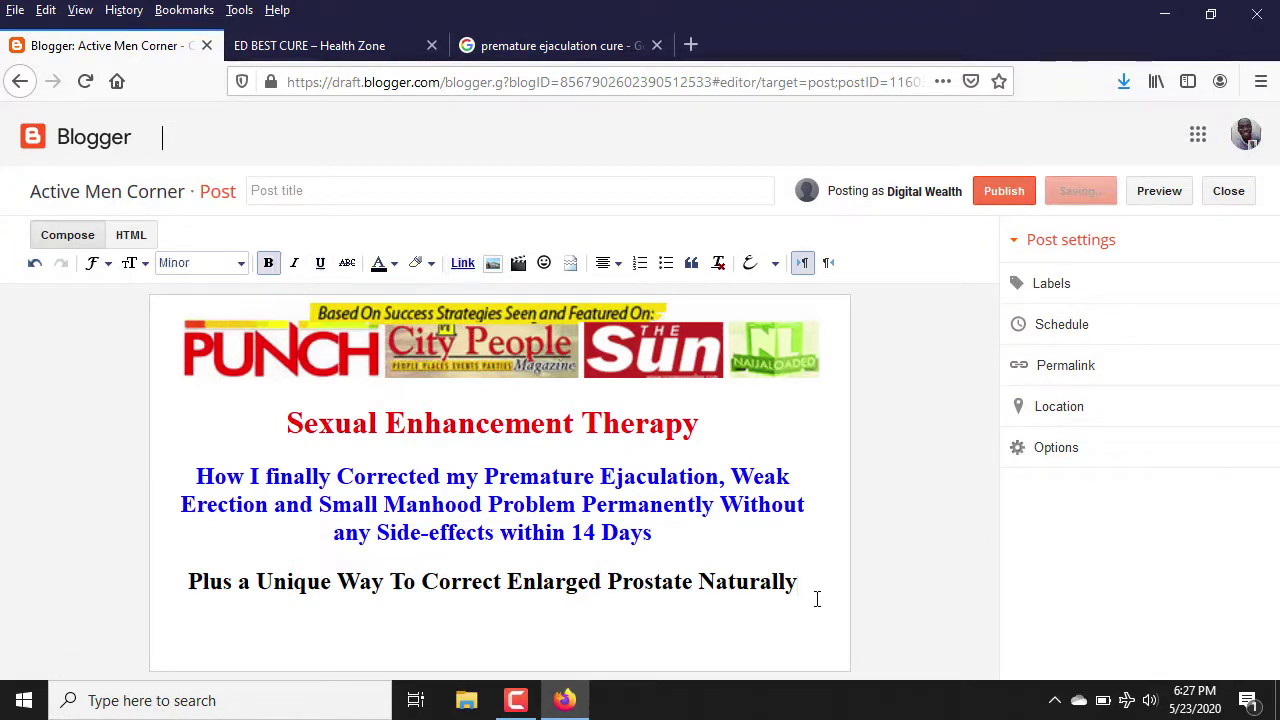
key(Return)
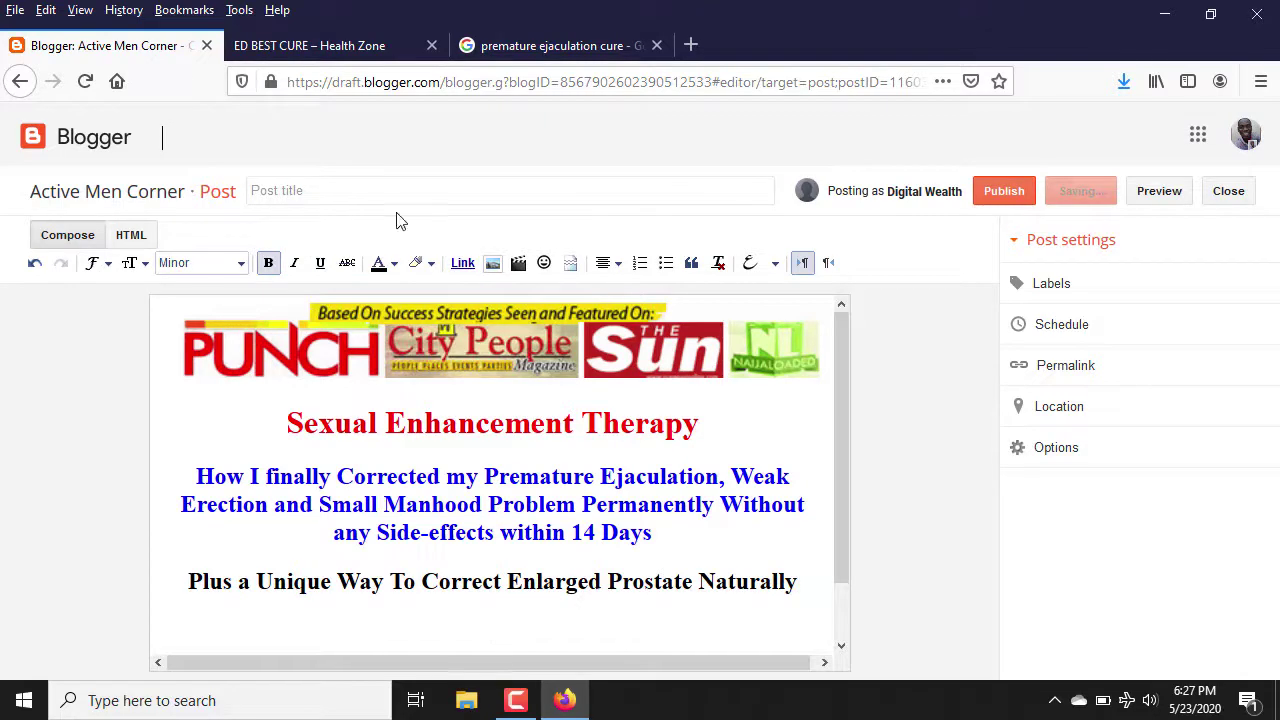
Save the 'If you can't satisfy HER SEXUALLY' image to the Desktop as Produt-header-Sexual
click(290, 46)
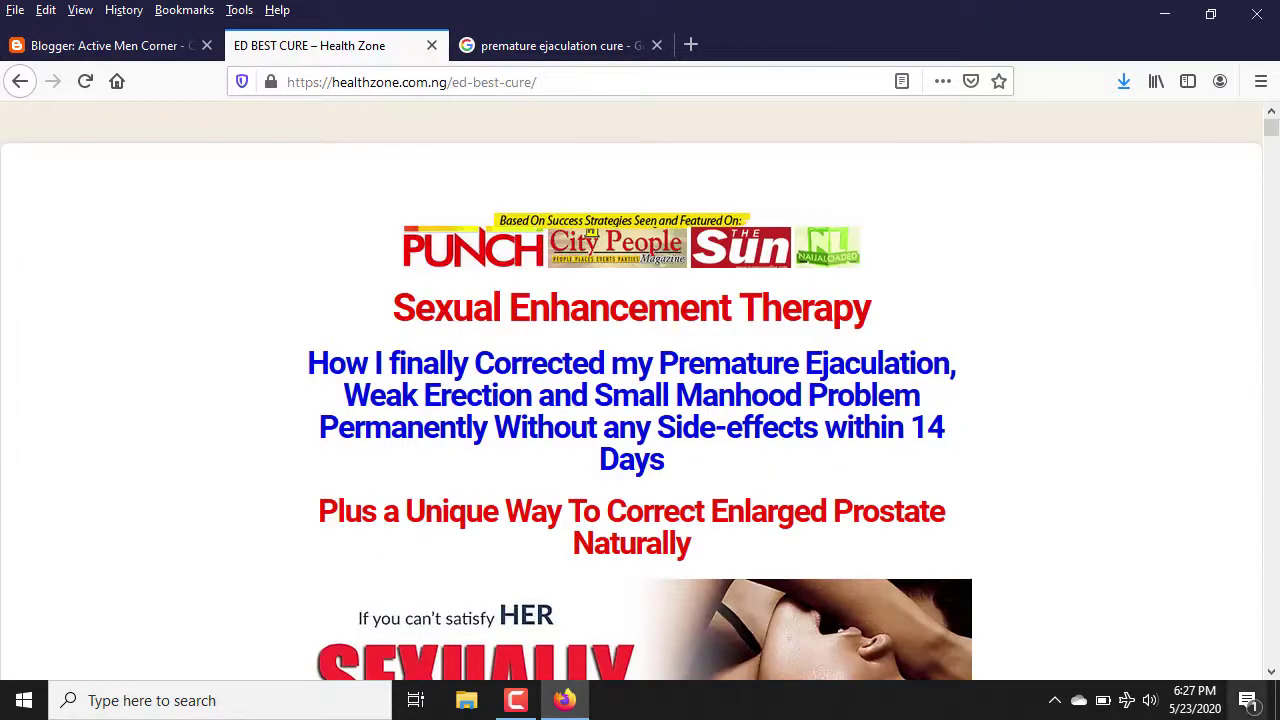
scroll(1032, 568, down, 5)
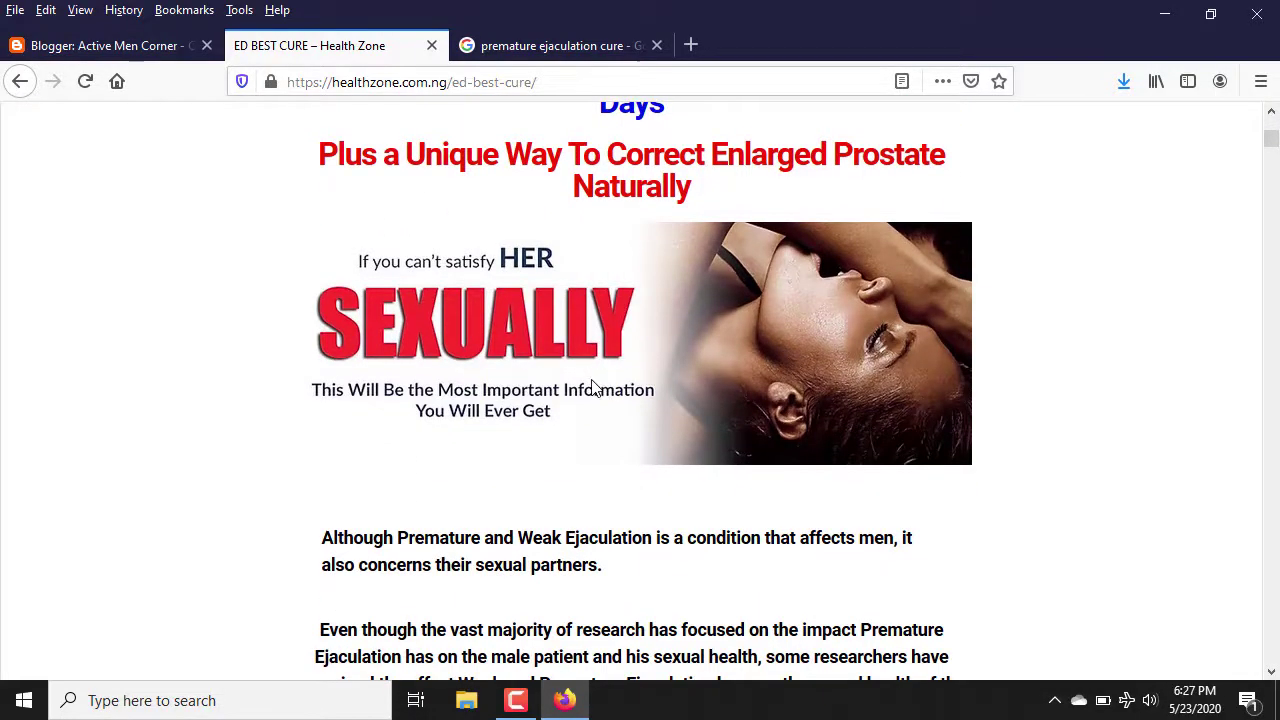
right_click(592, 388)
click(352, 378)
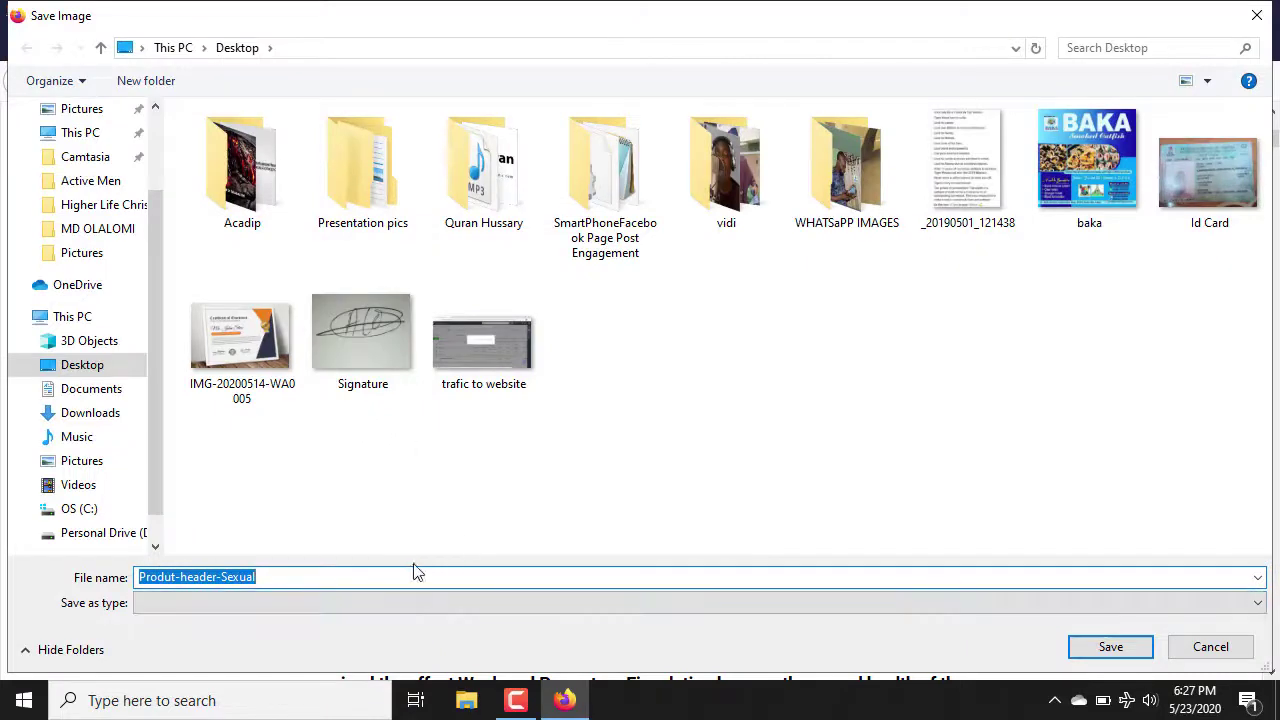
click(1110, 647)
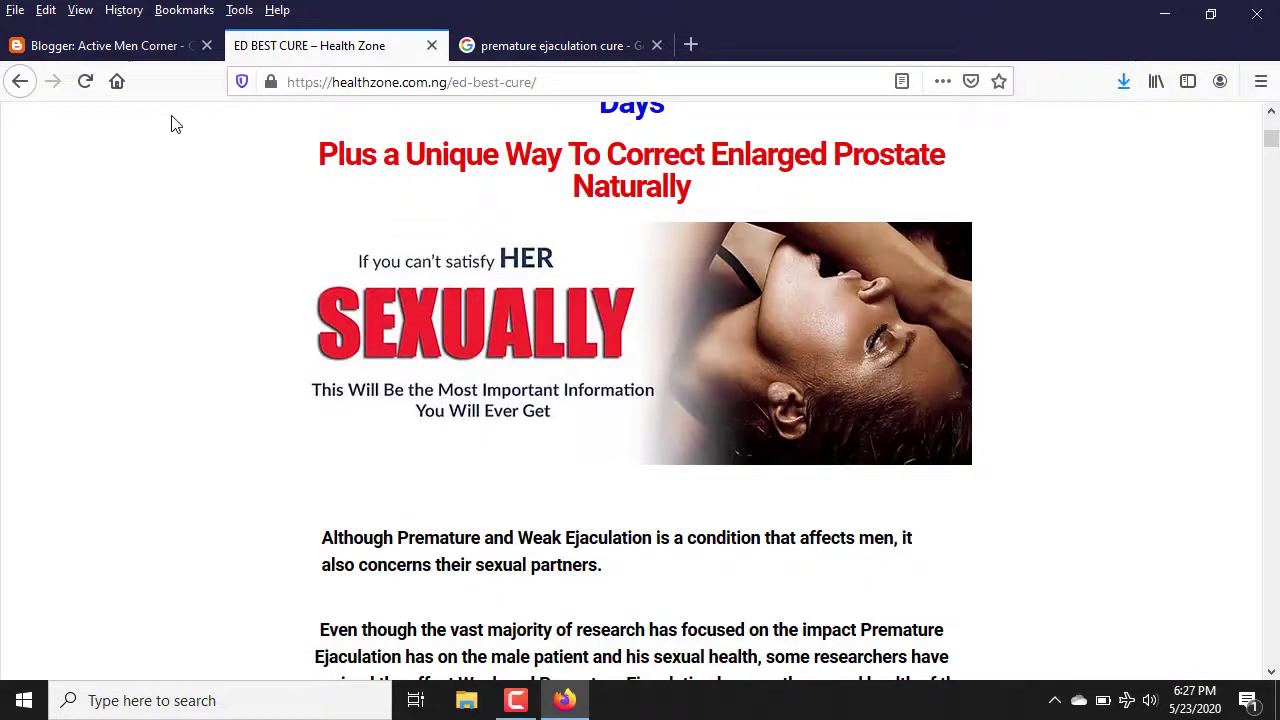
click(135, 48)
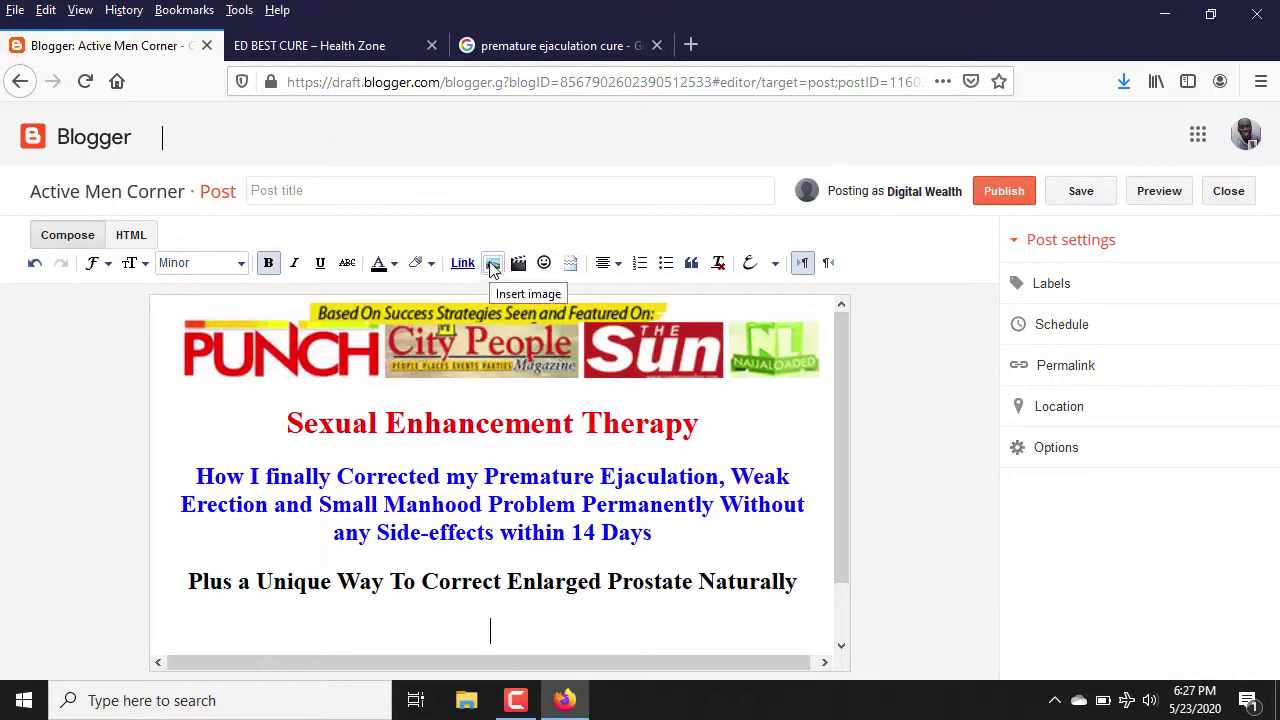
Upload Produt-header-Sexual.jpg from the Desktop and insert it below the Enlarged Prostate line
click(492, 263)
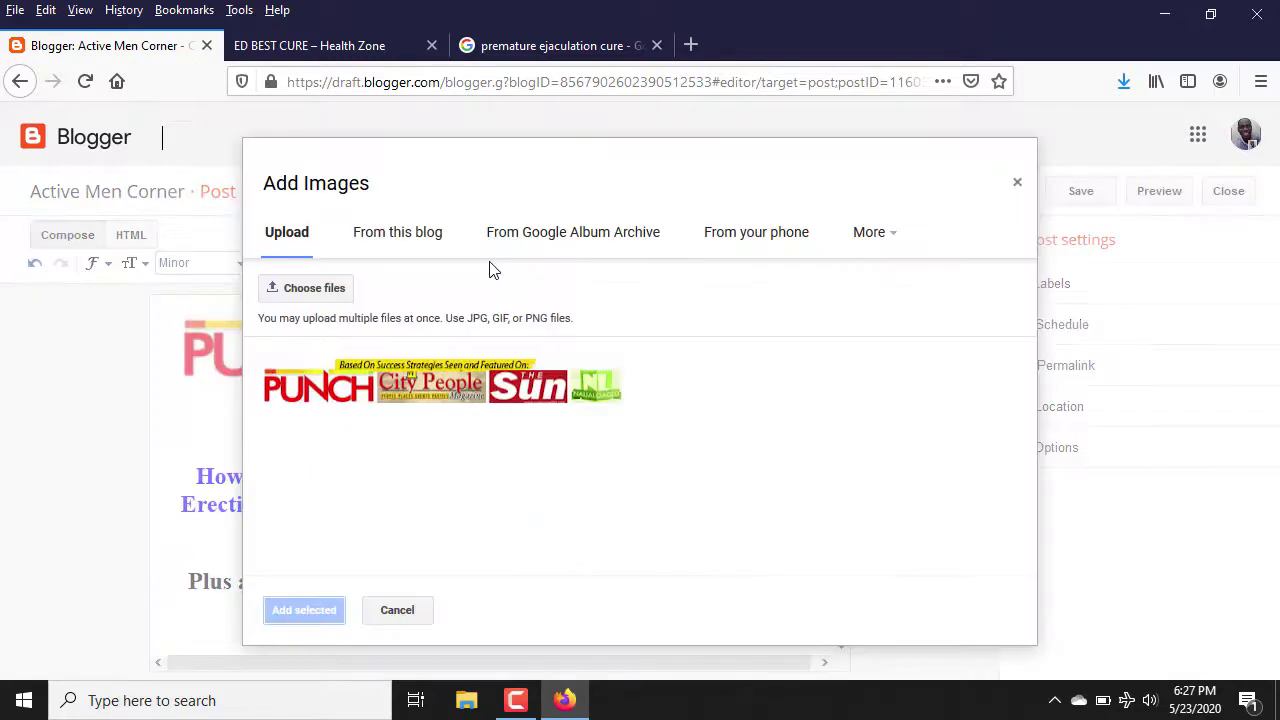
click(275, 289)
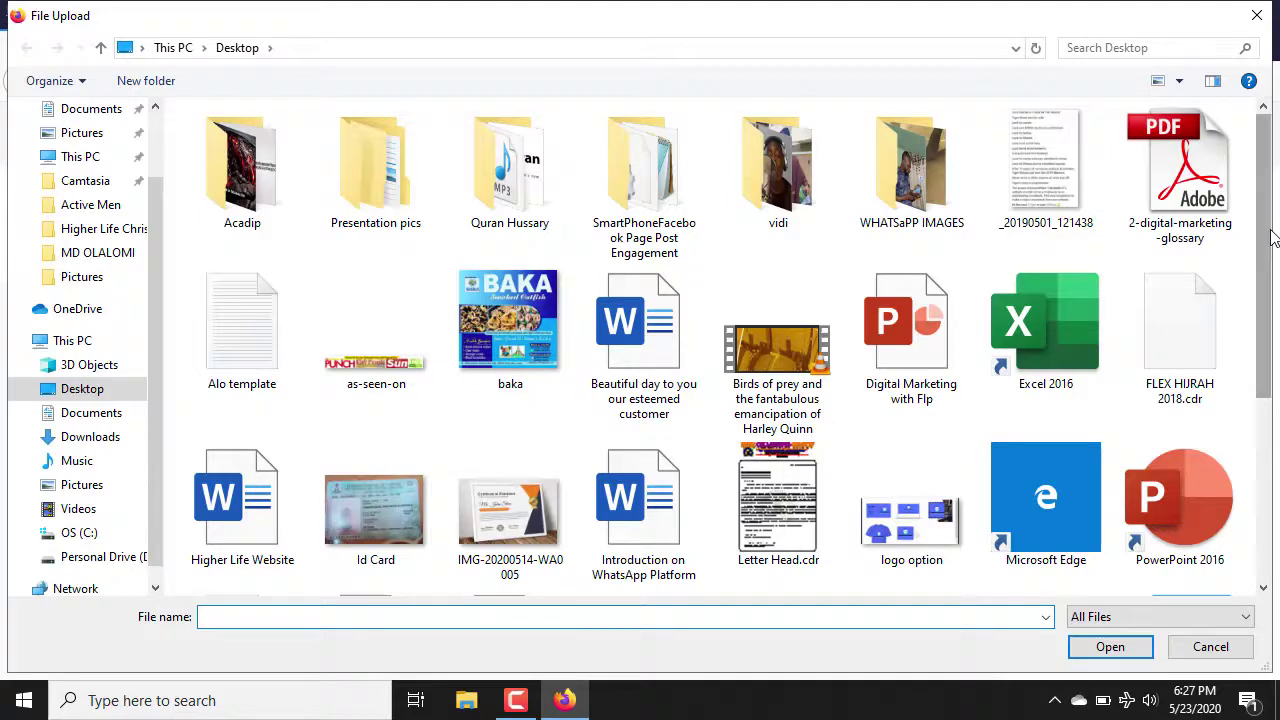
drag(1272, 275, 1272, 418)
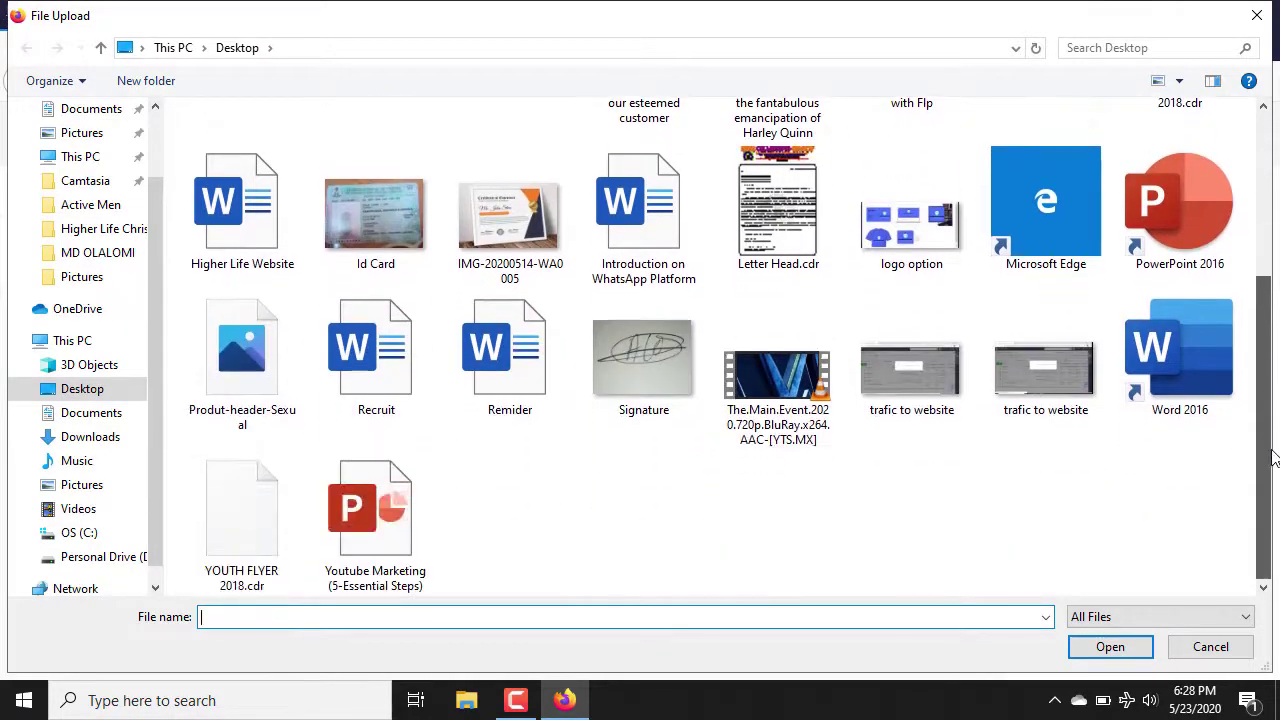
double_click(222, 408)
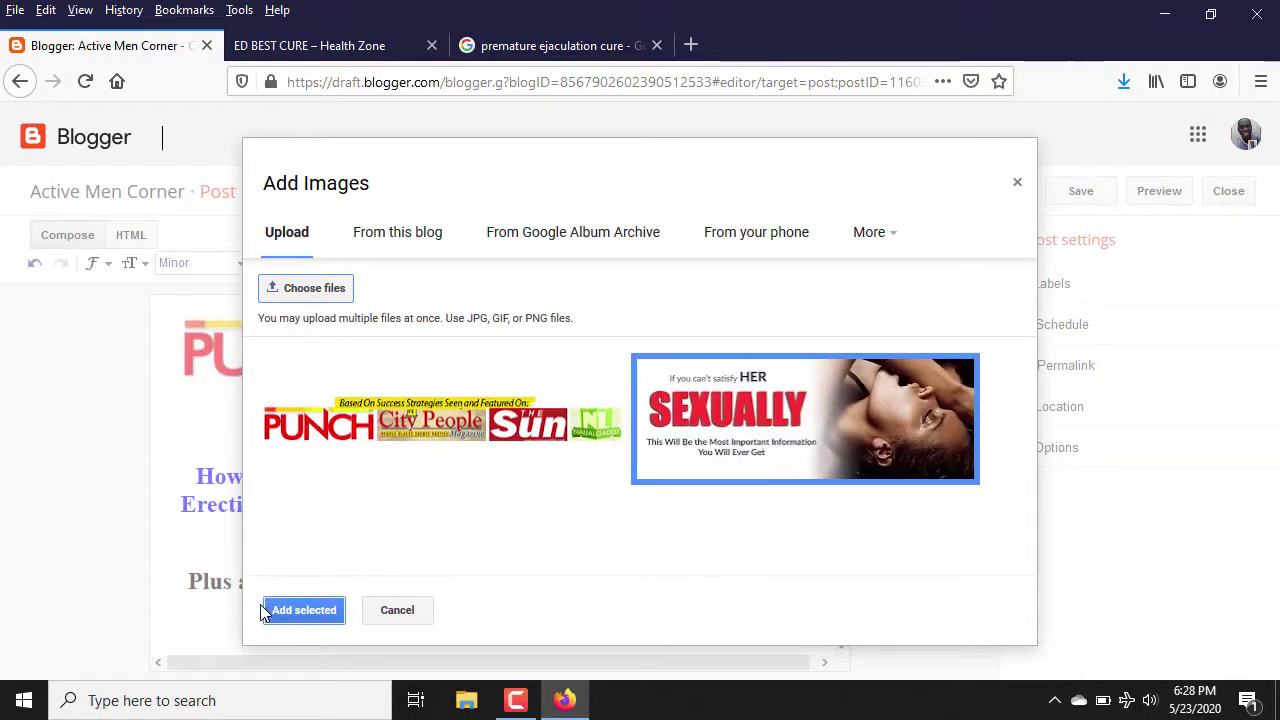
click(300, 610)
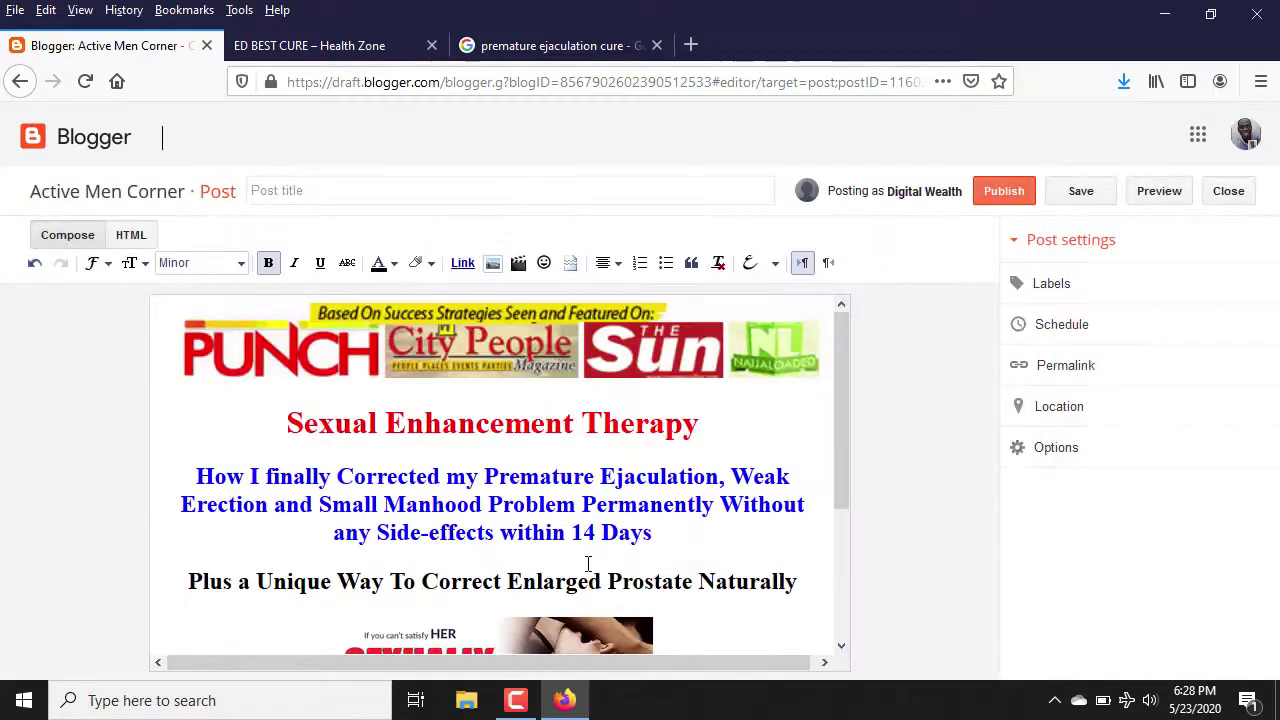
Set the SEXUALLY banner to Large size after trying X-Large
drag(841, 477, 838, 564)
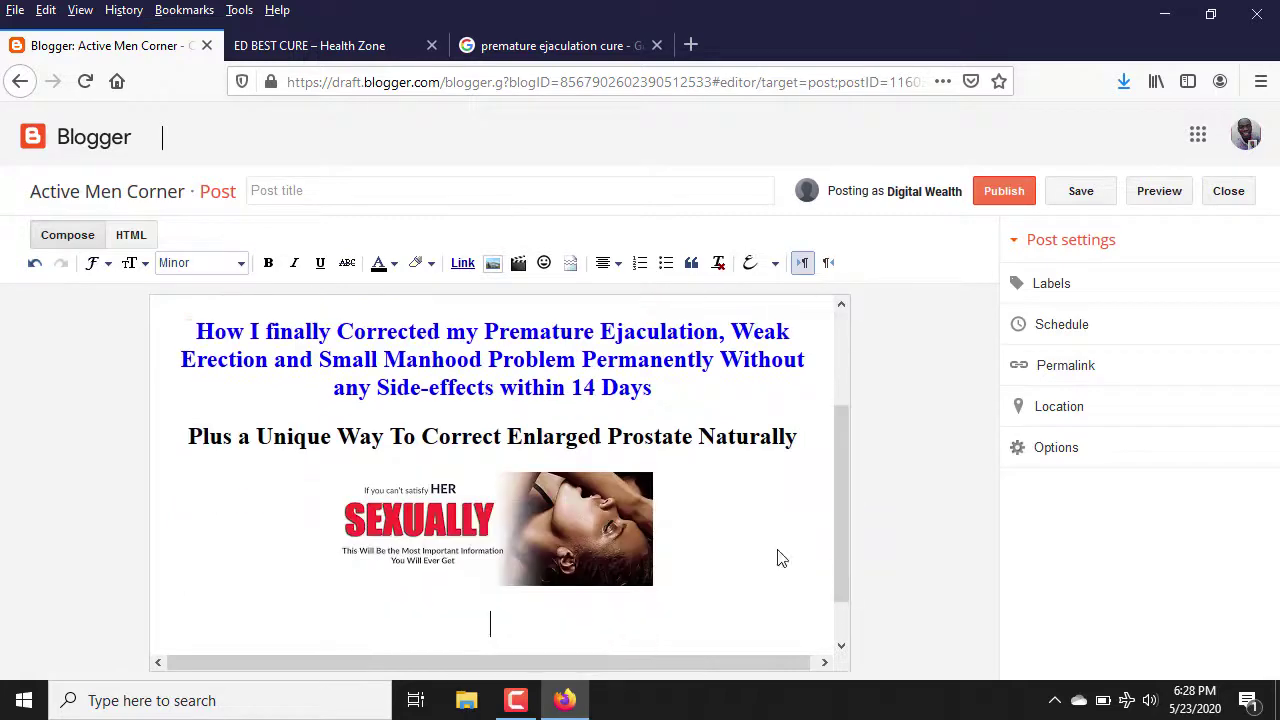
click(546, 519)
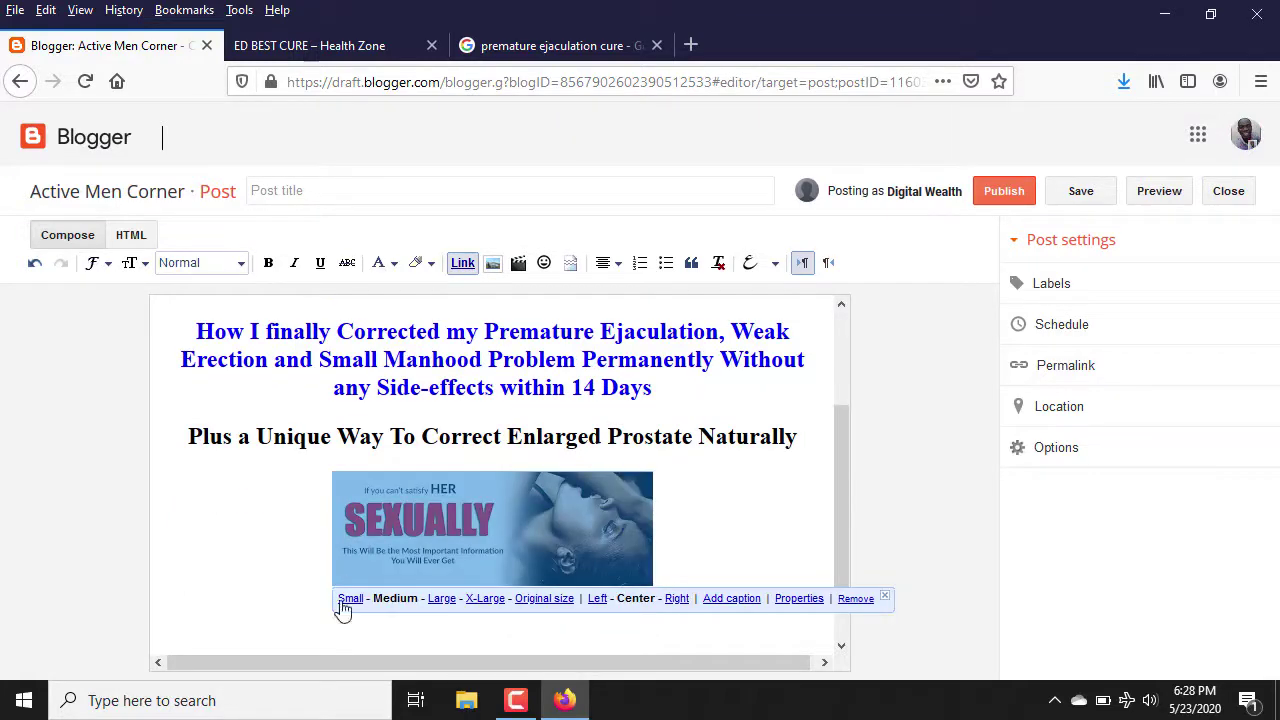
click(446, 599)
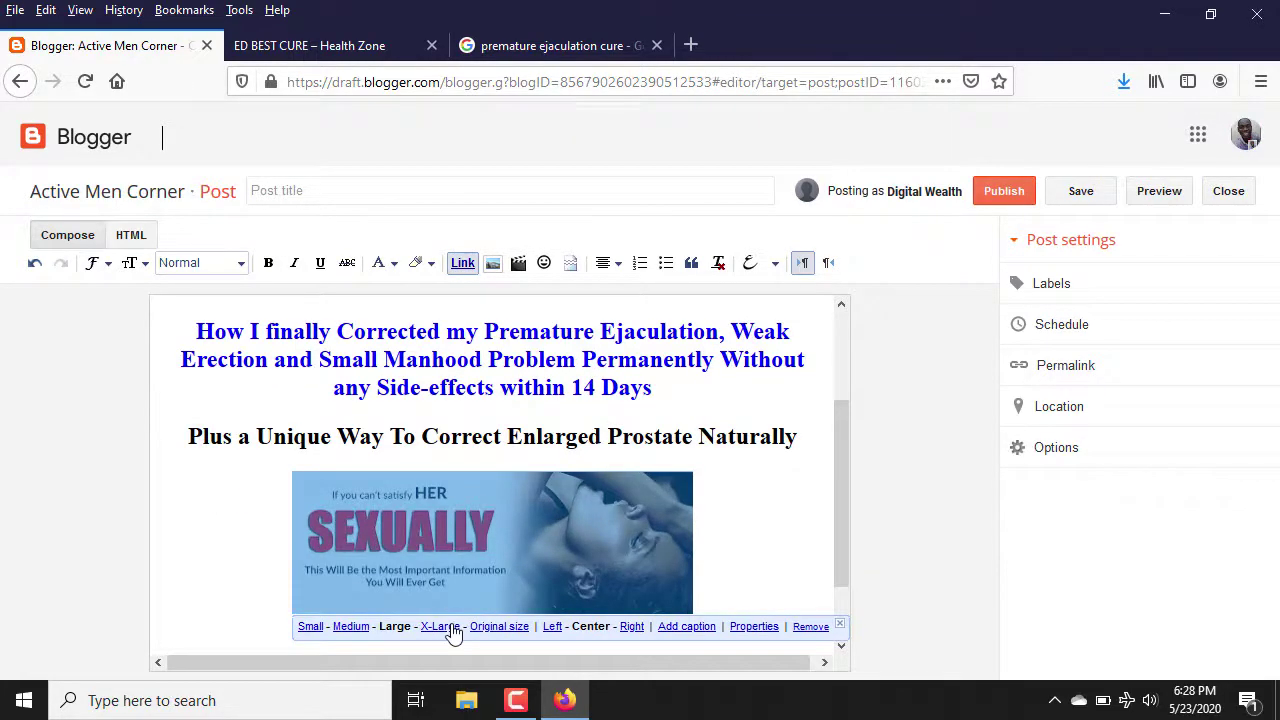
click(451, 625)
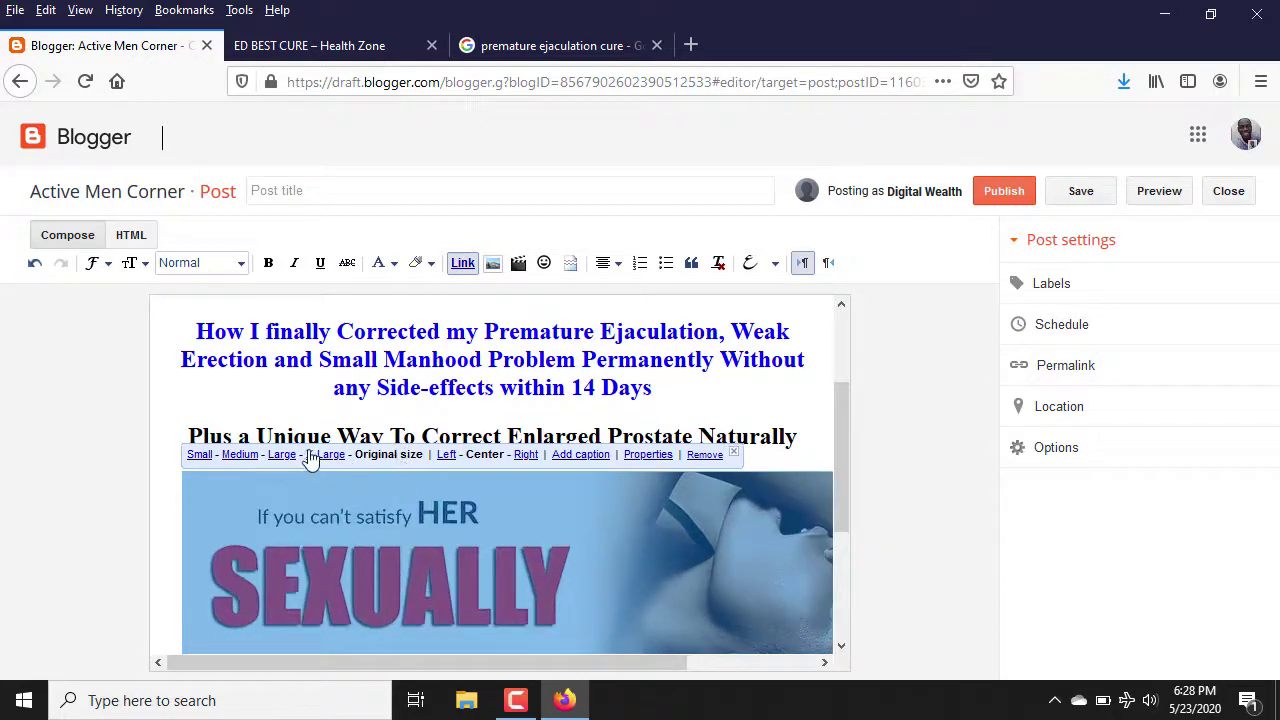
click(282, 455)
Add and then remove an empty line after the banner, leaving the caret beside it
click(775, 553)
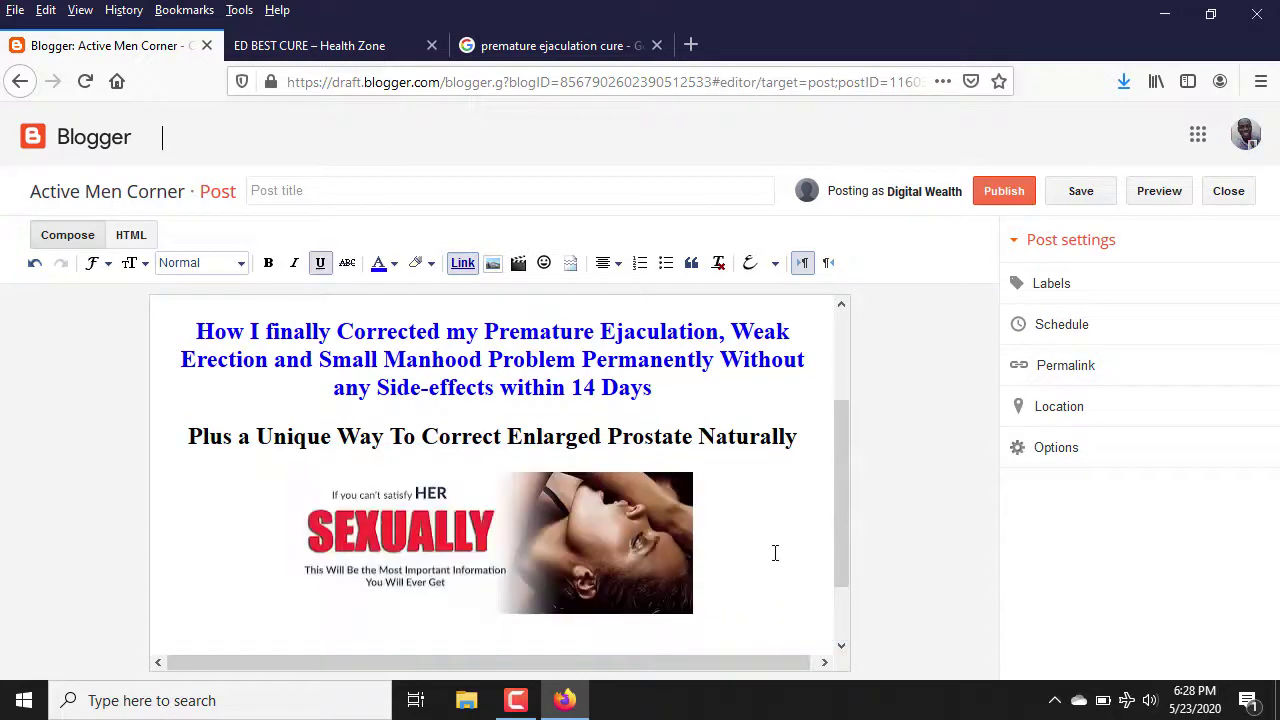
key(Return)
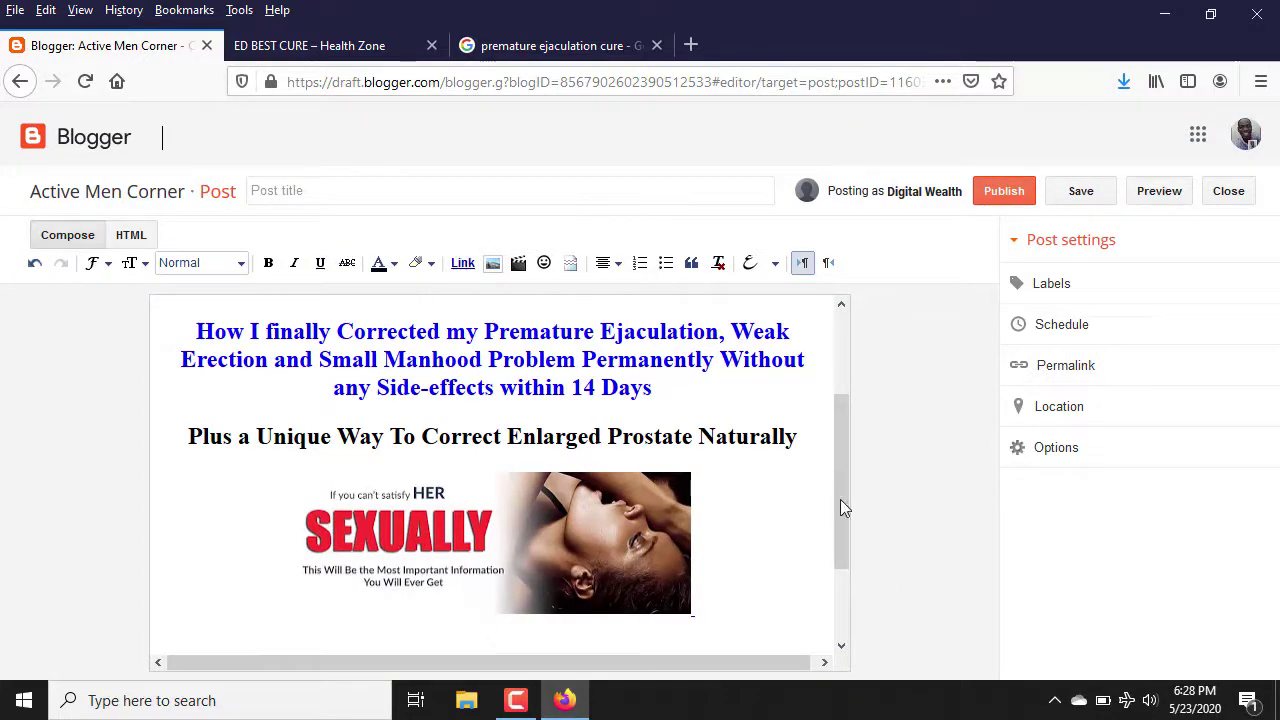
drag(840, 507, 829, 608)
click(748, 427)
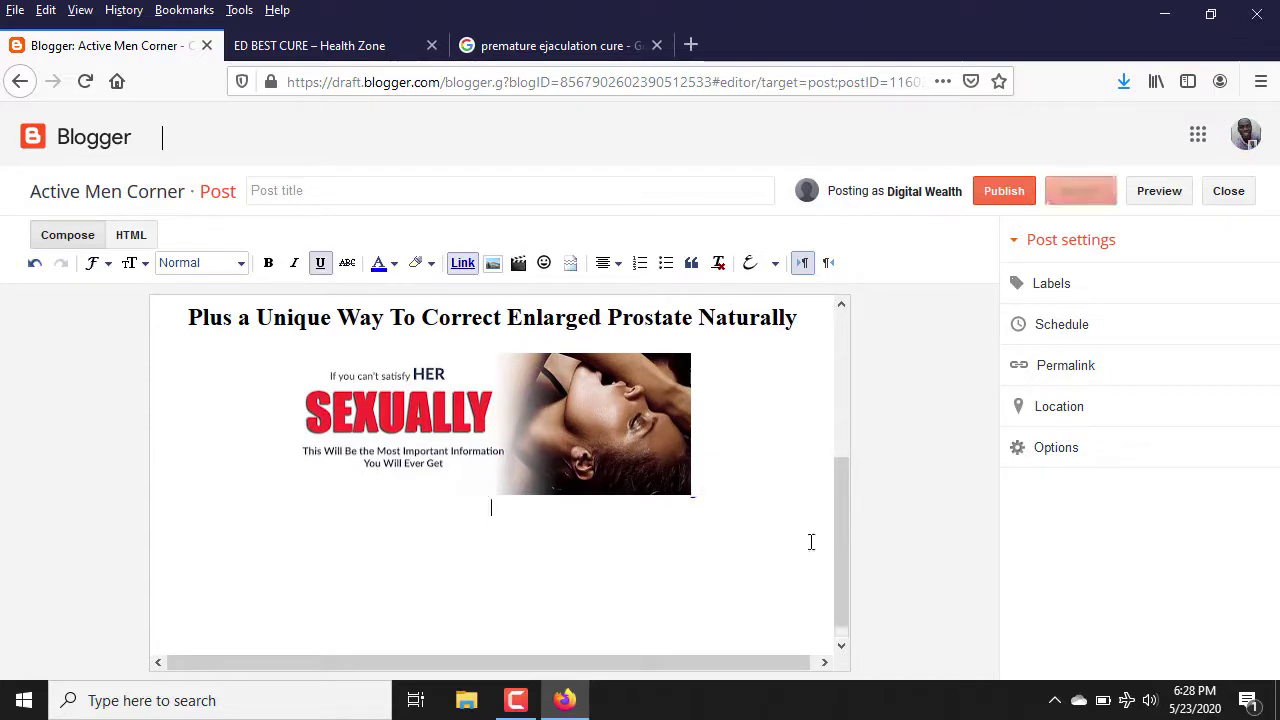
key(BackSpace)
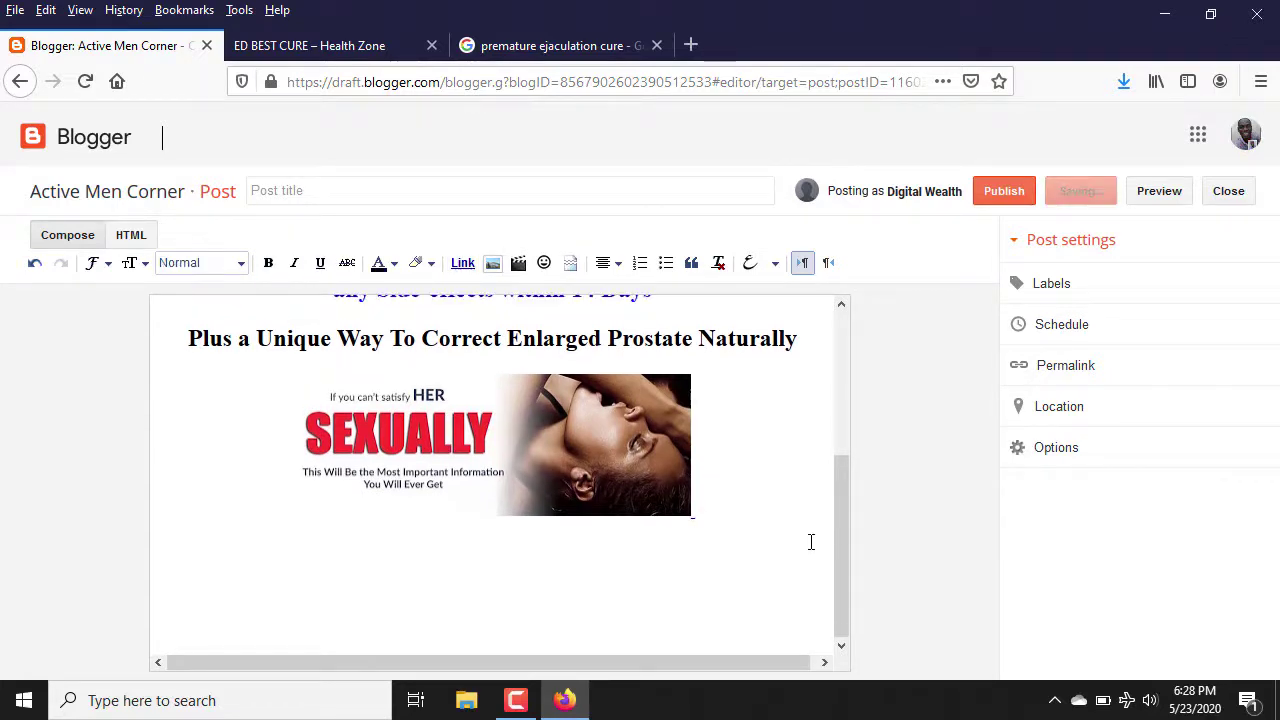
Copy the sales page paragraphs through the '45-55 minutes longer' line and paste them below the banner
click(296, 46)
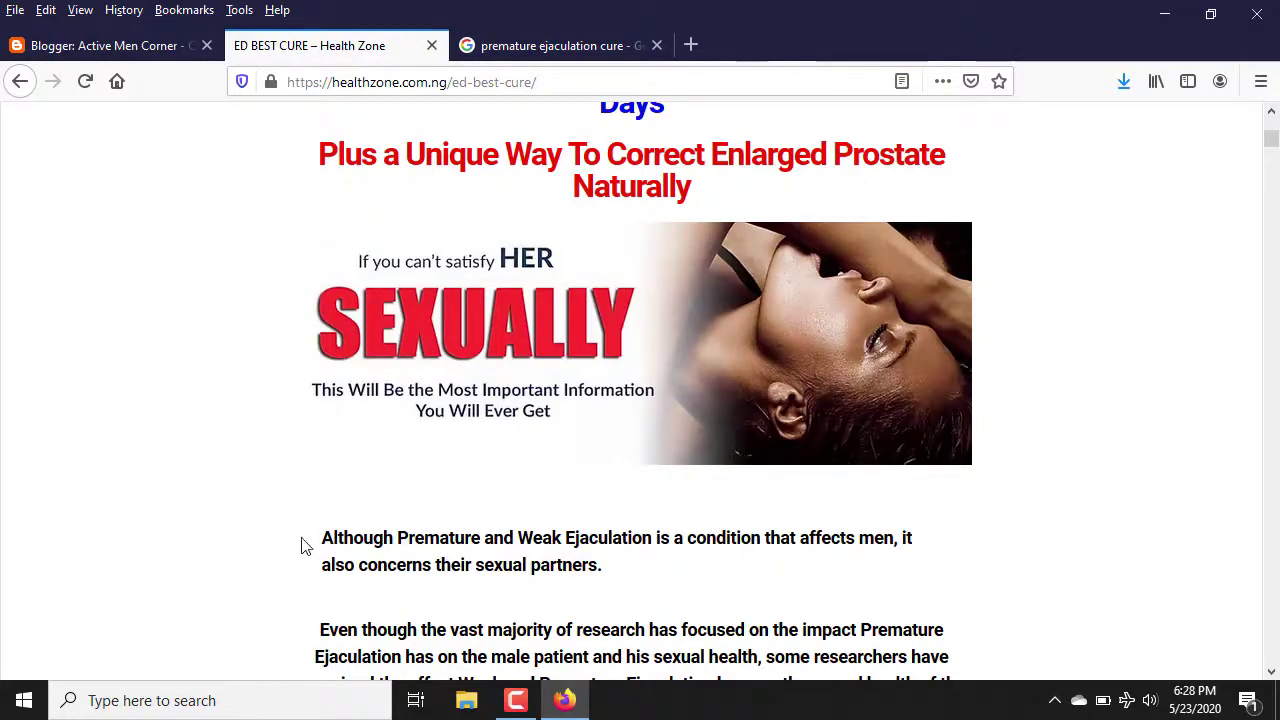
drag(312, 545, 720, 262)
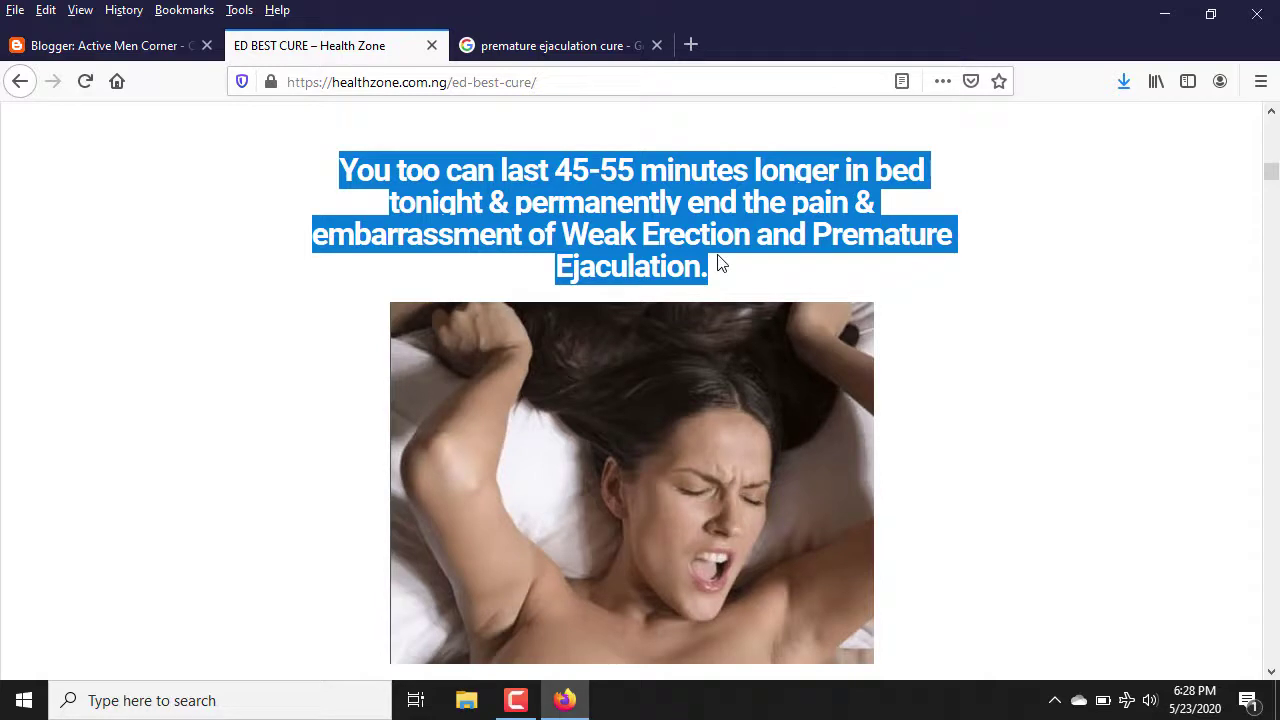
right_click(598, 257)
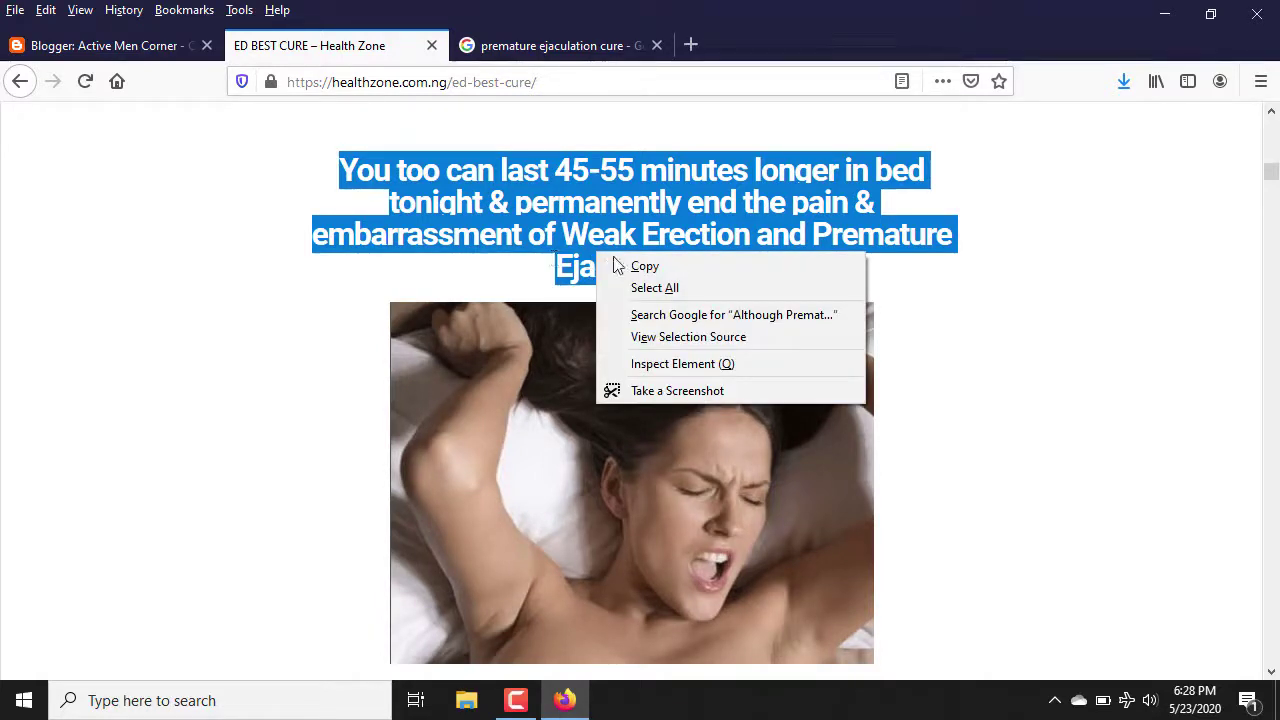
click(648, 266)
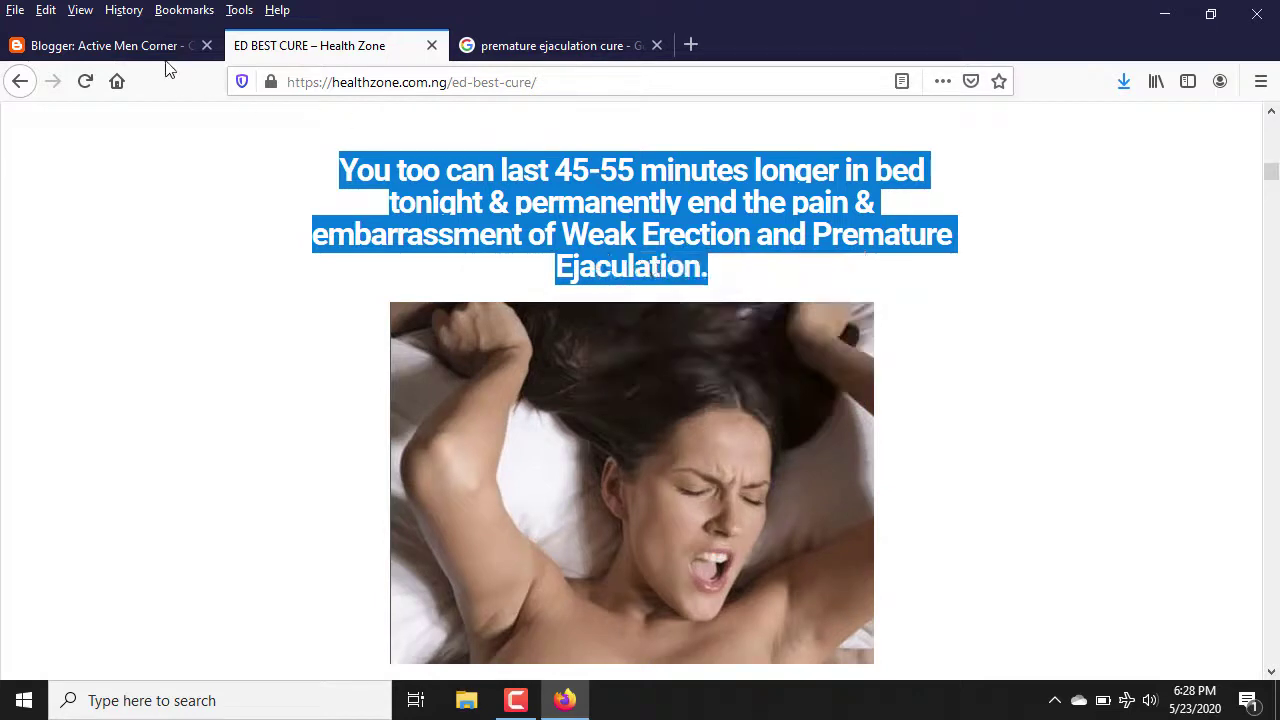
click(100, 46)
key(ctrl+v)
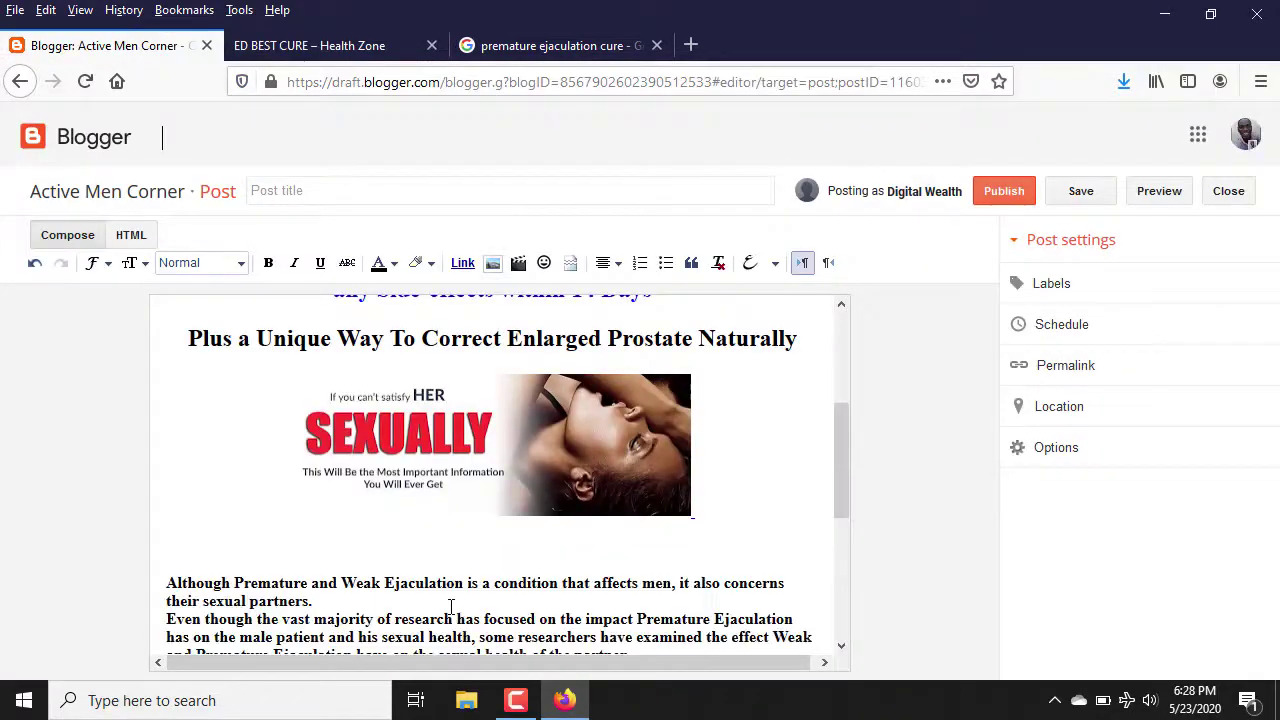
click(337, 601)
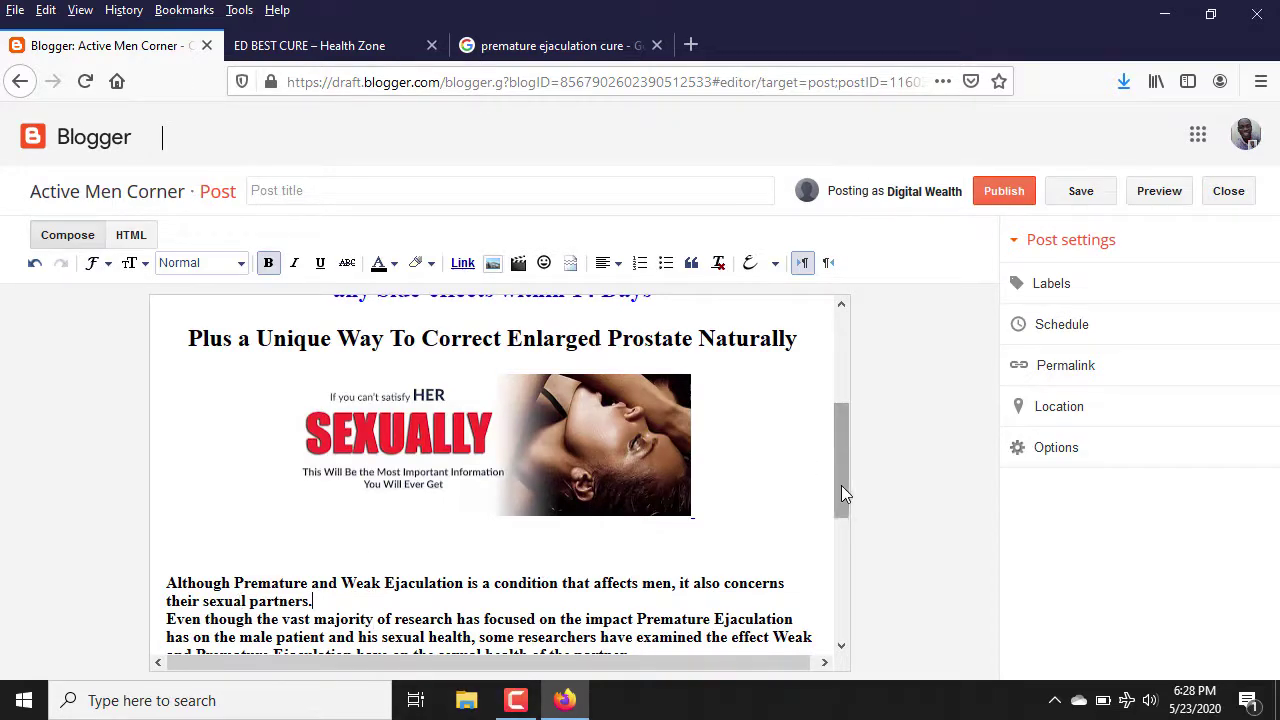
drag(841, 485, 855, 670)
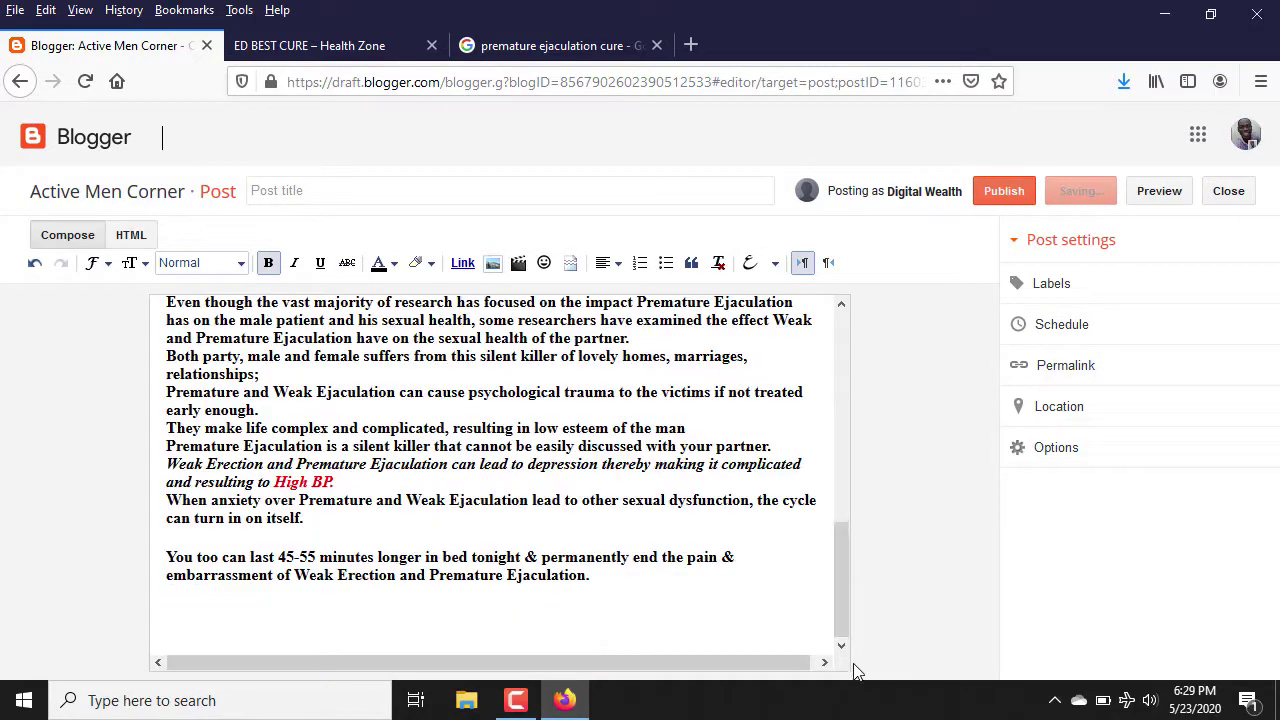
Select all text on the Health Zone page, check the Blogger post, then return to the sales page
click(337, 46)
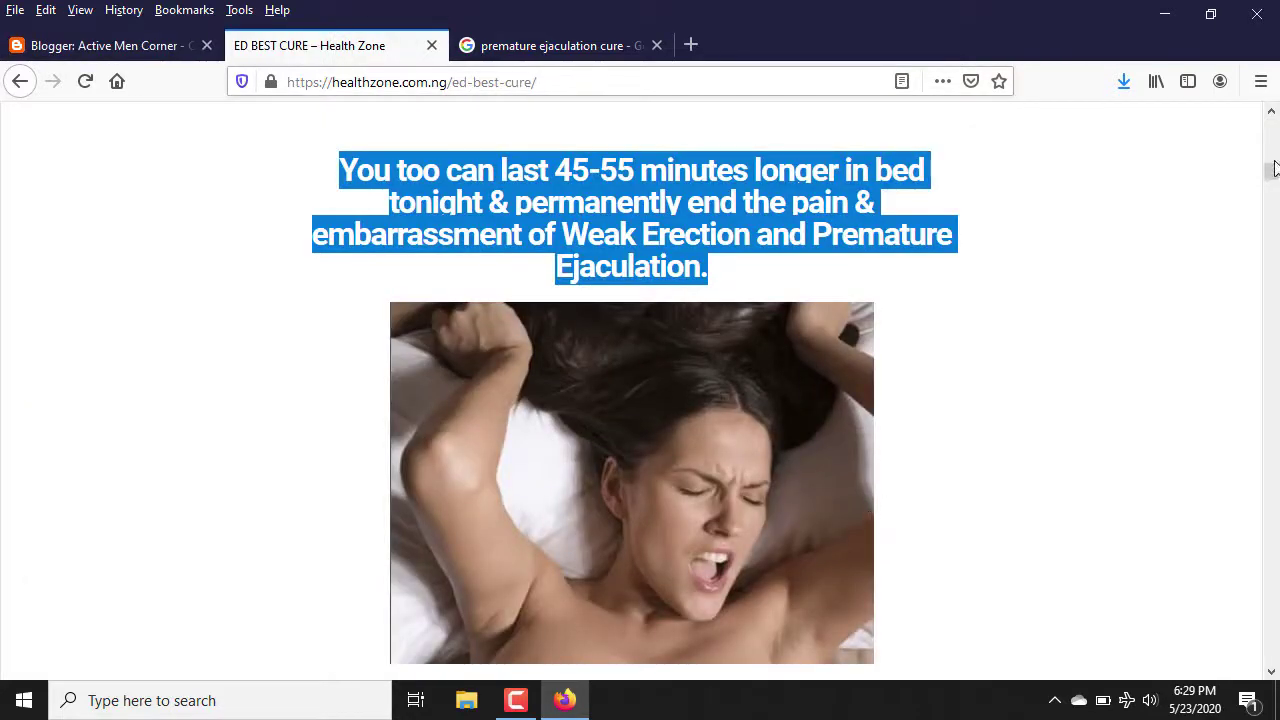
drag(1274, 168, 1274, 250)
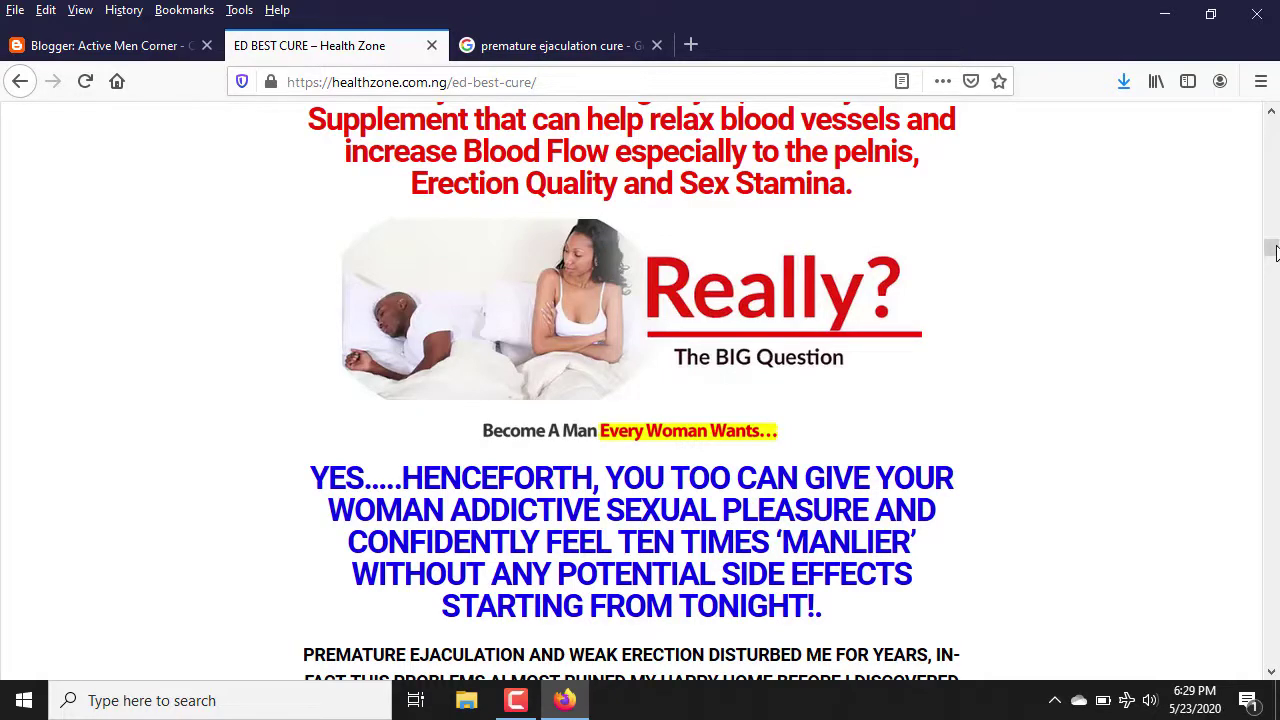
drag(1274, 250, 1263, 167)
key(ctrl+a)
click(121, 38)
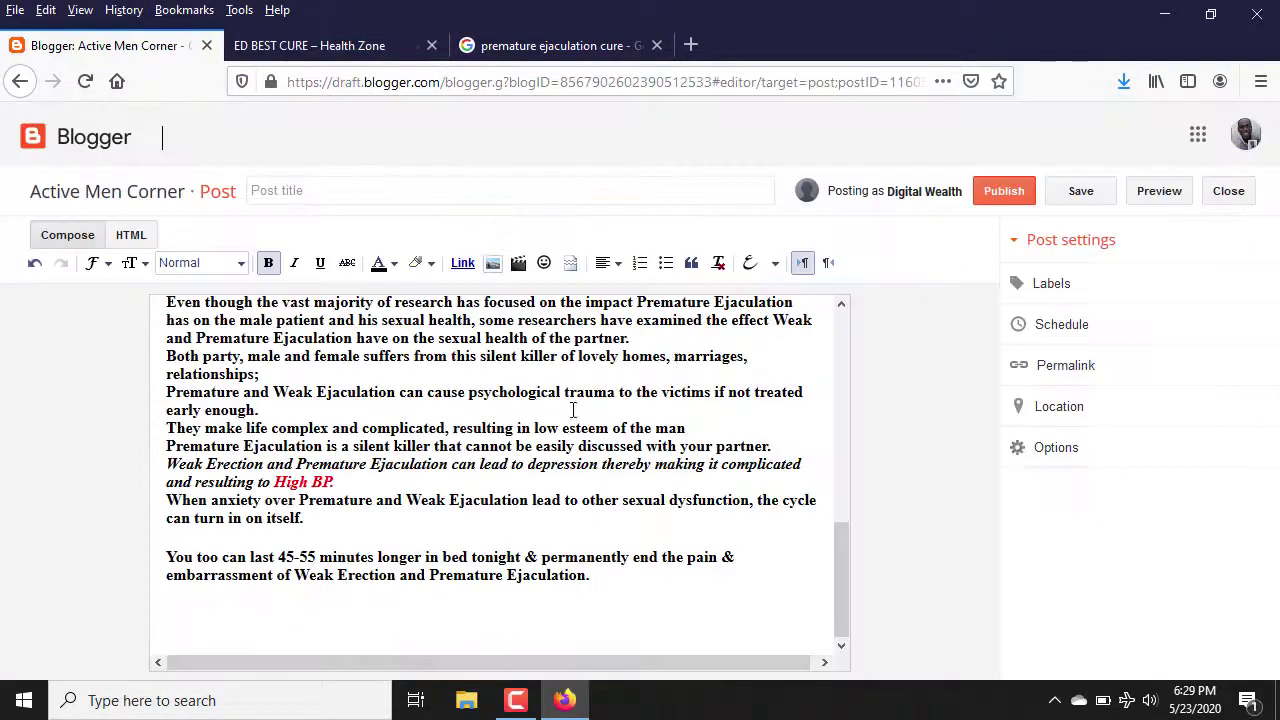
click(330, 45)
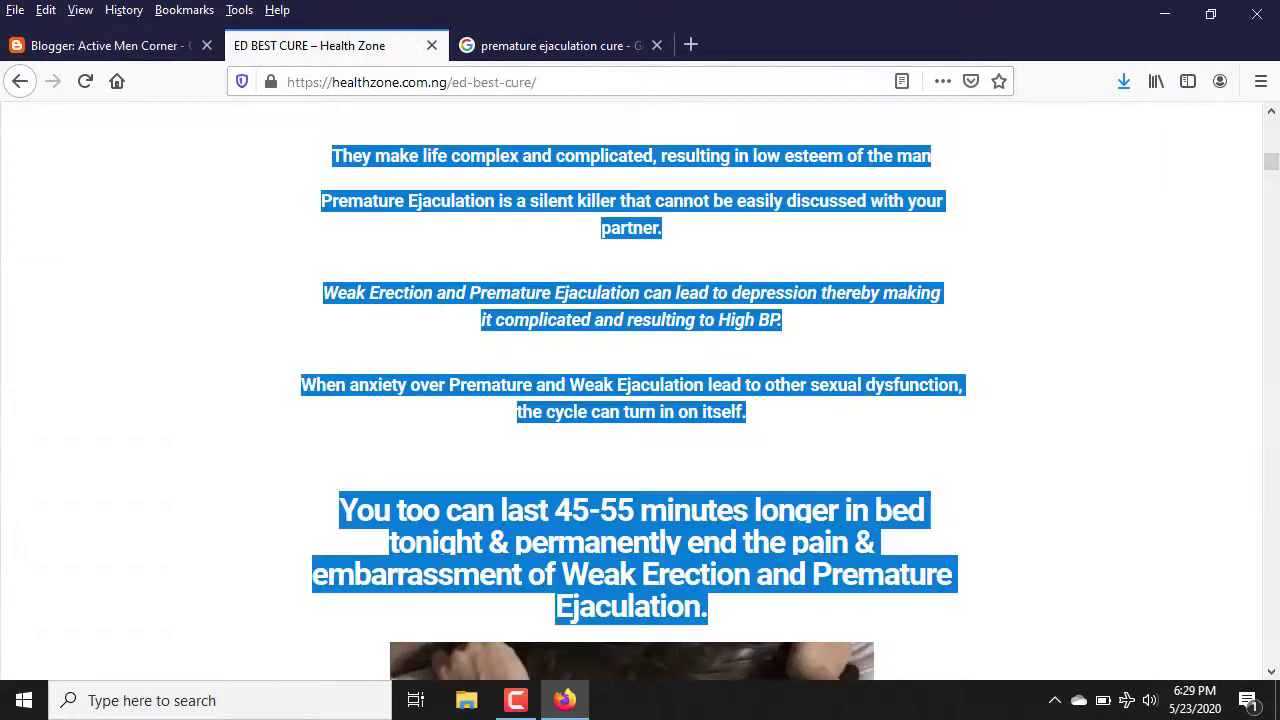
drag(1271, 163, 1128, 203)
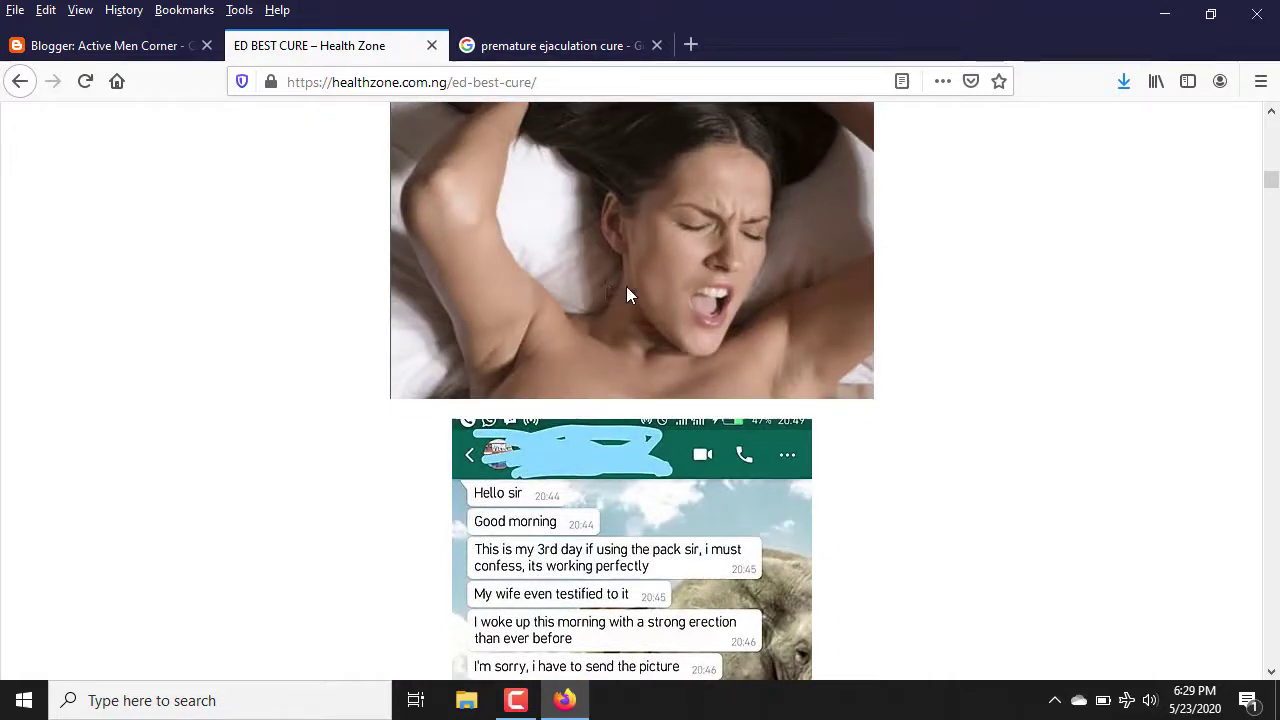
Save the sales page's woman photo to the Desktop as gdty5
right_click(524, 225)
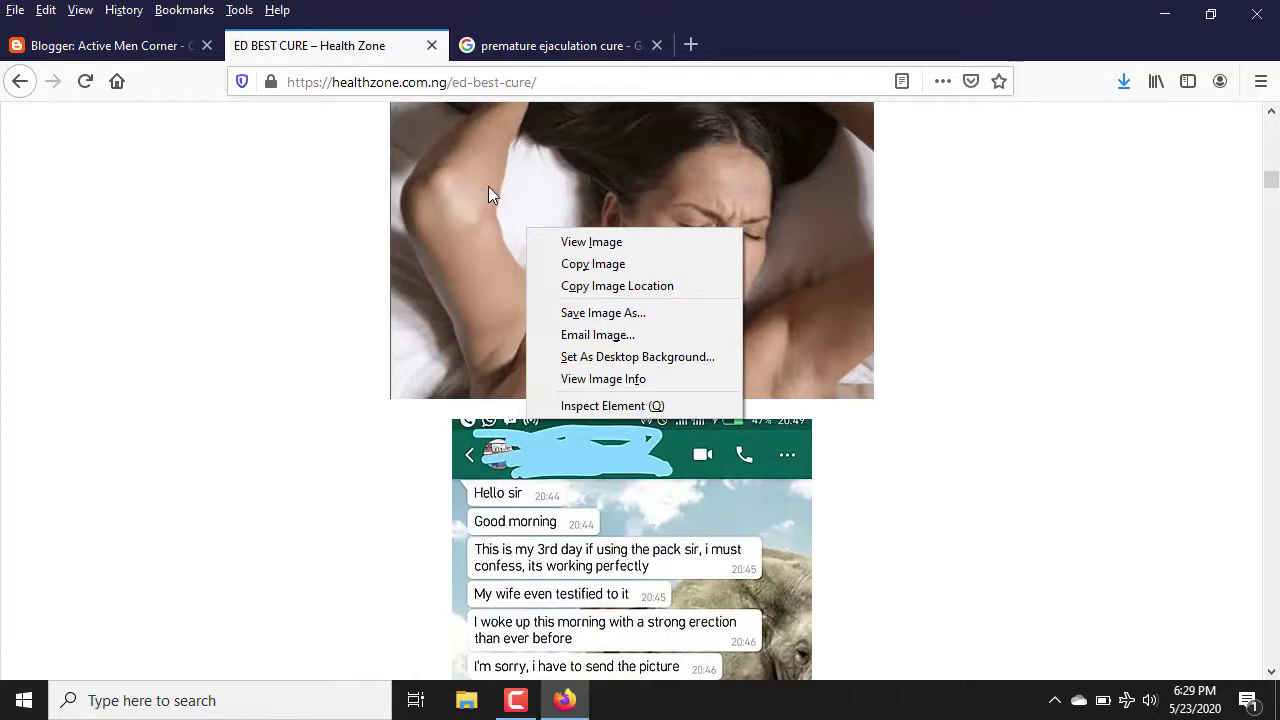
click(603, 313)
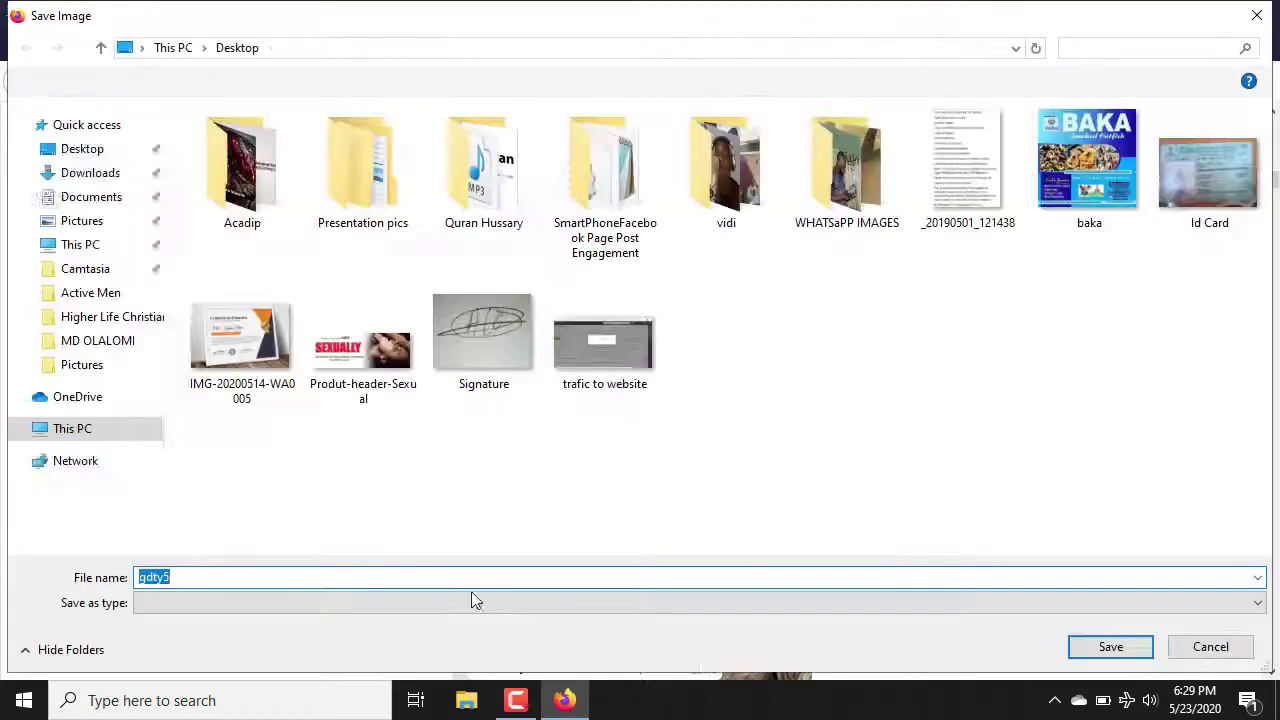
click(1111, 647)
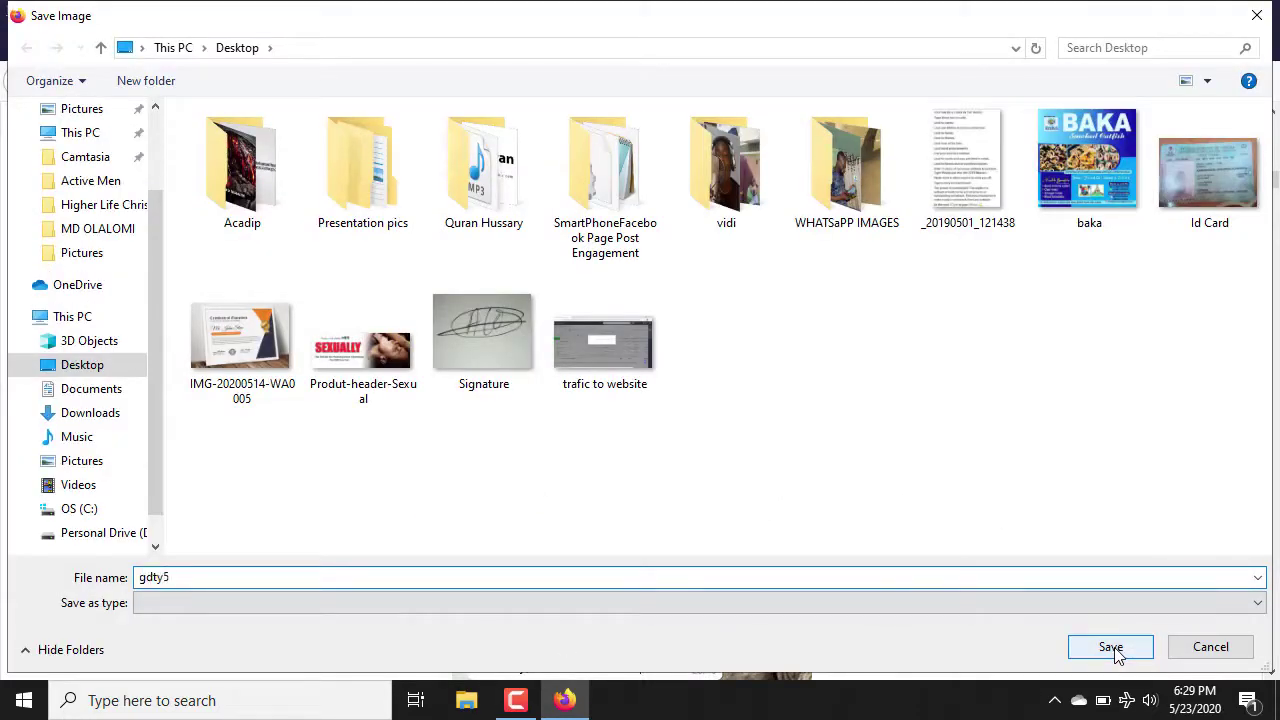
click(140, 46)
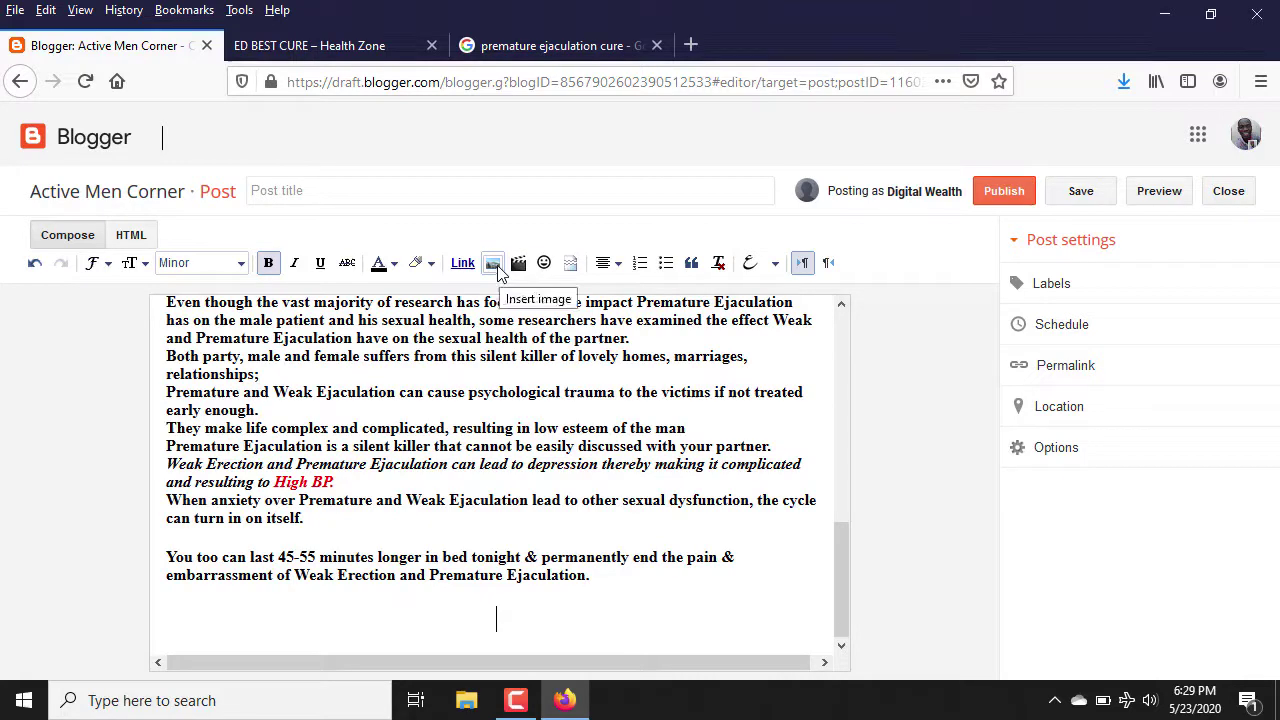
Upload gdty5.jpg from the Desktop and add it to the post below the closing paragraph
click(494, 266)
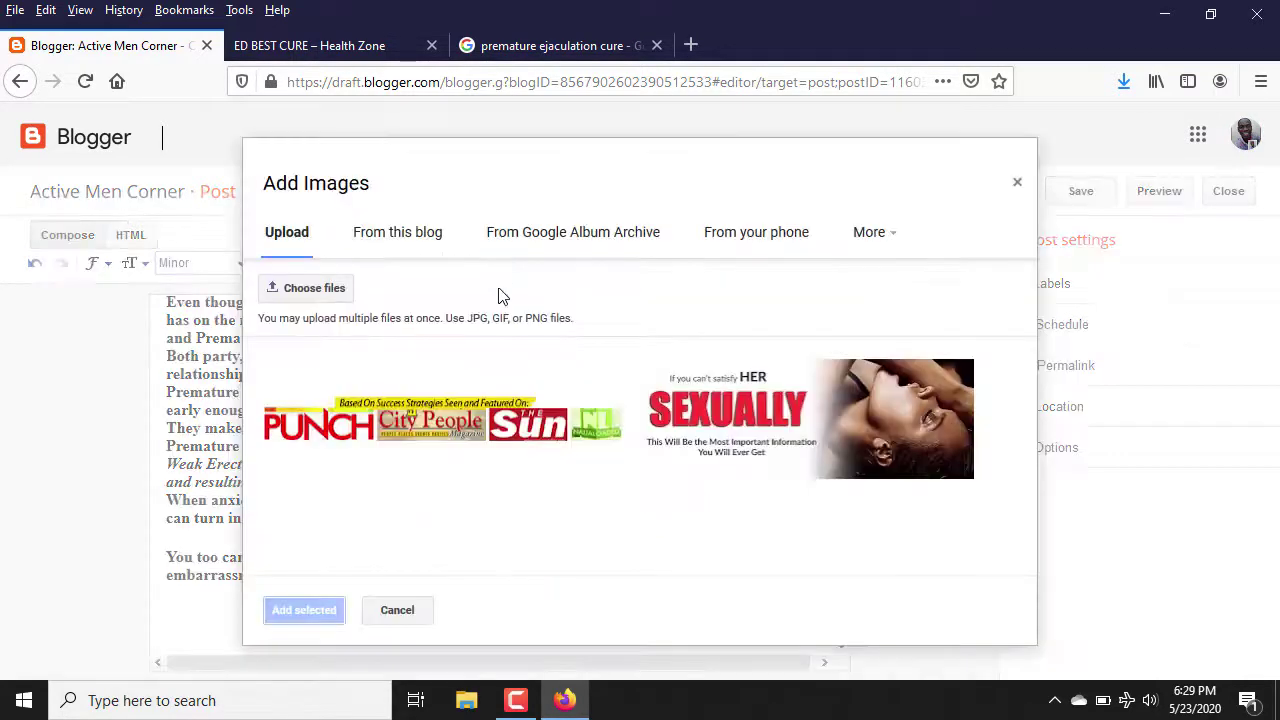
click(312, 288)
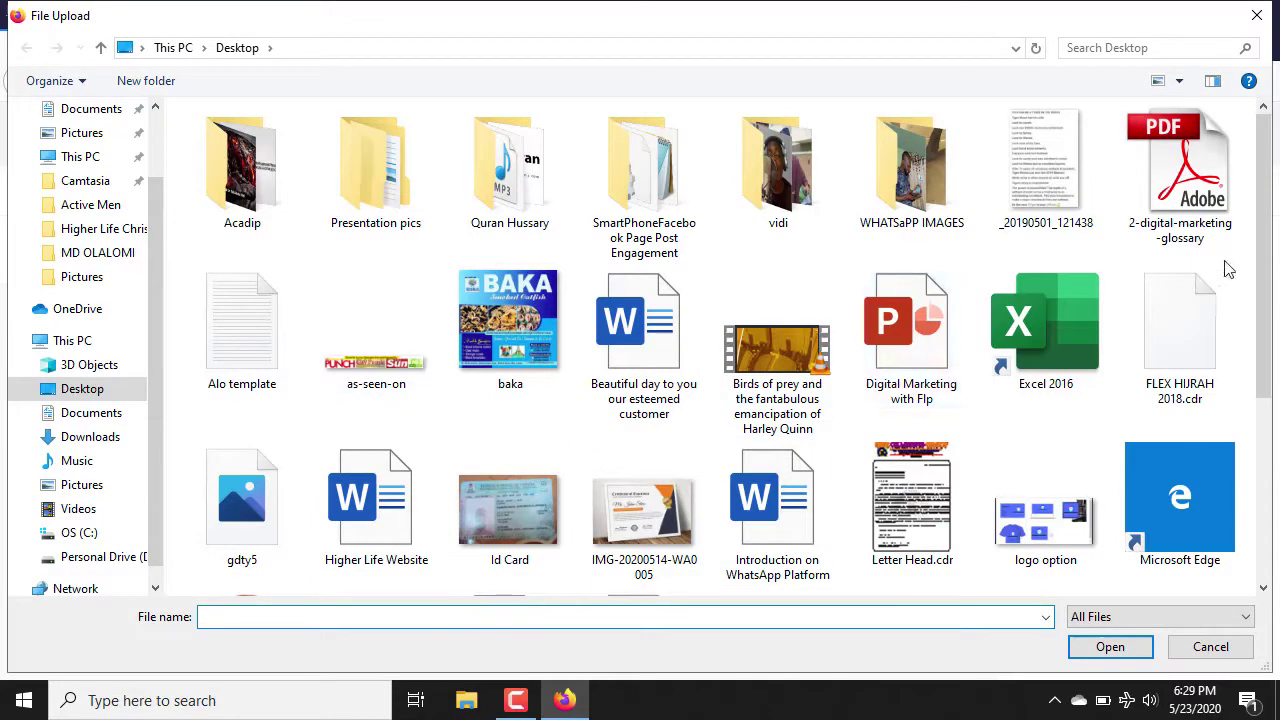
drag(1265, 280, 1276, 448)
click(239, 240)
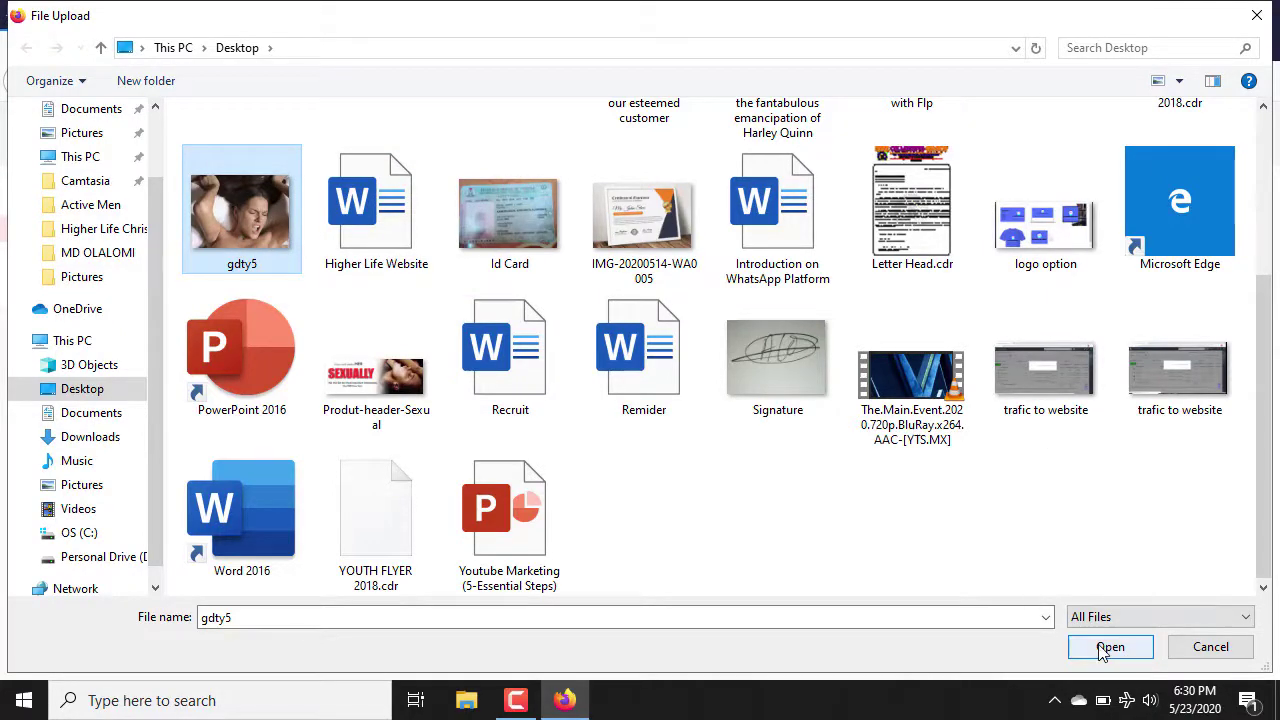
click(1132, 656)
key(ctrl+minus)
key(ctrl+minus)
key(ctrl+minus)
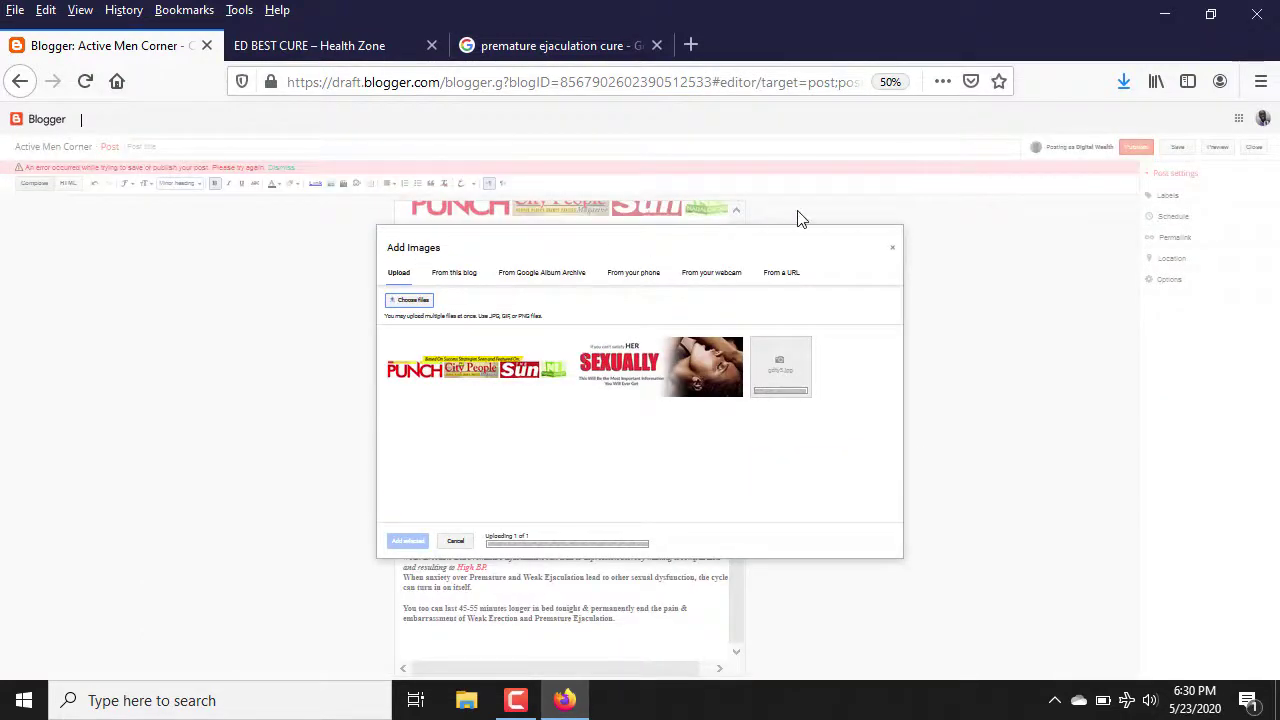
click(890, 82)
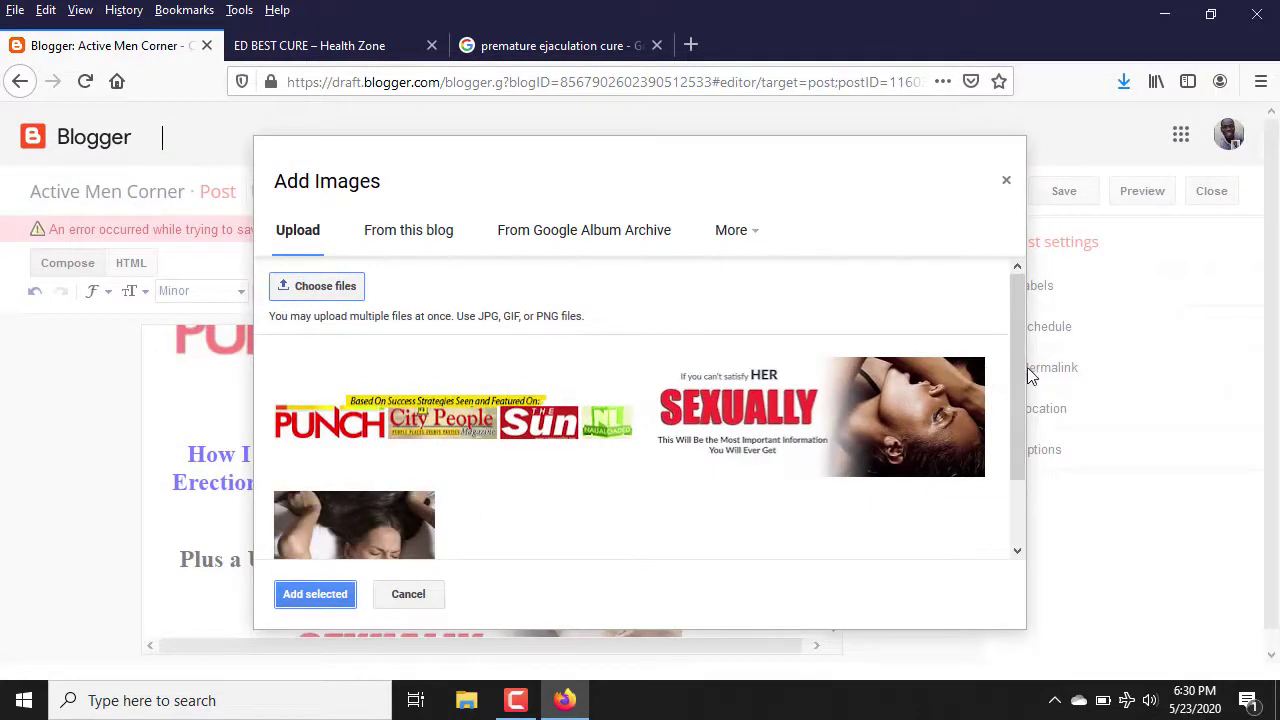
drag(1022, 372, 1013, 495)
click(348, 492)
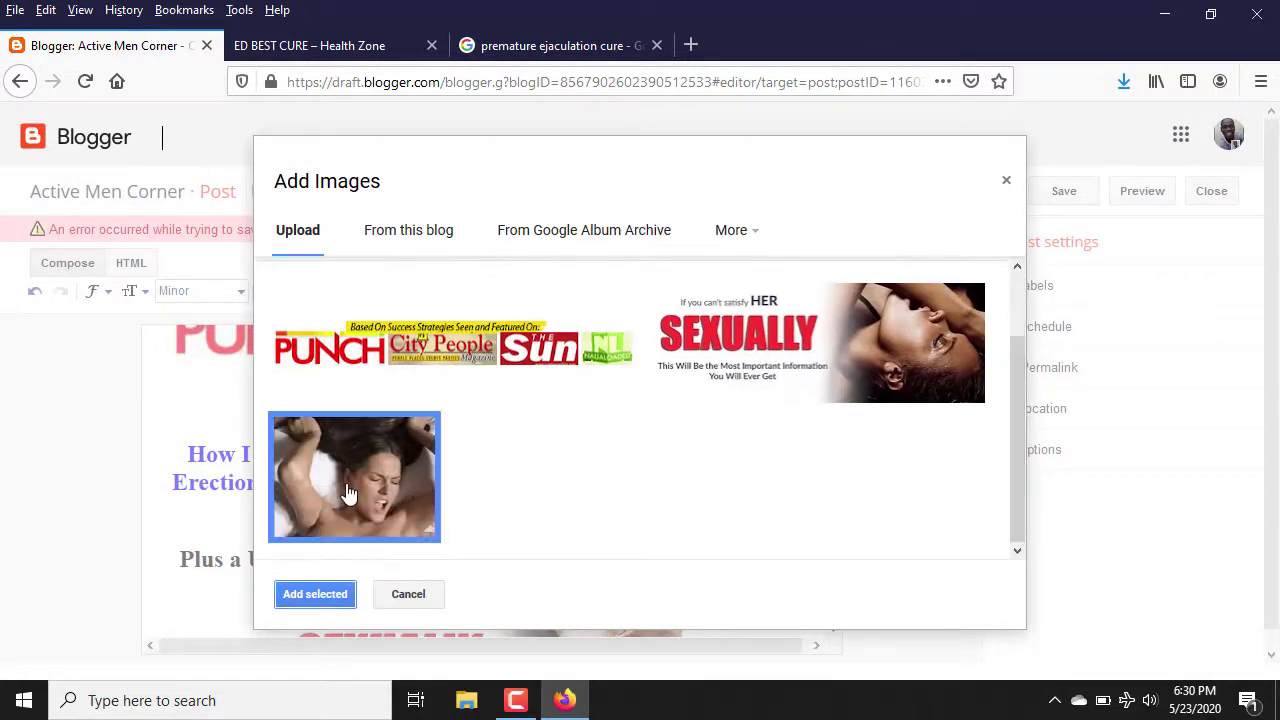
click(316, 602)
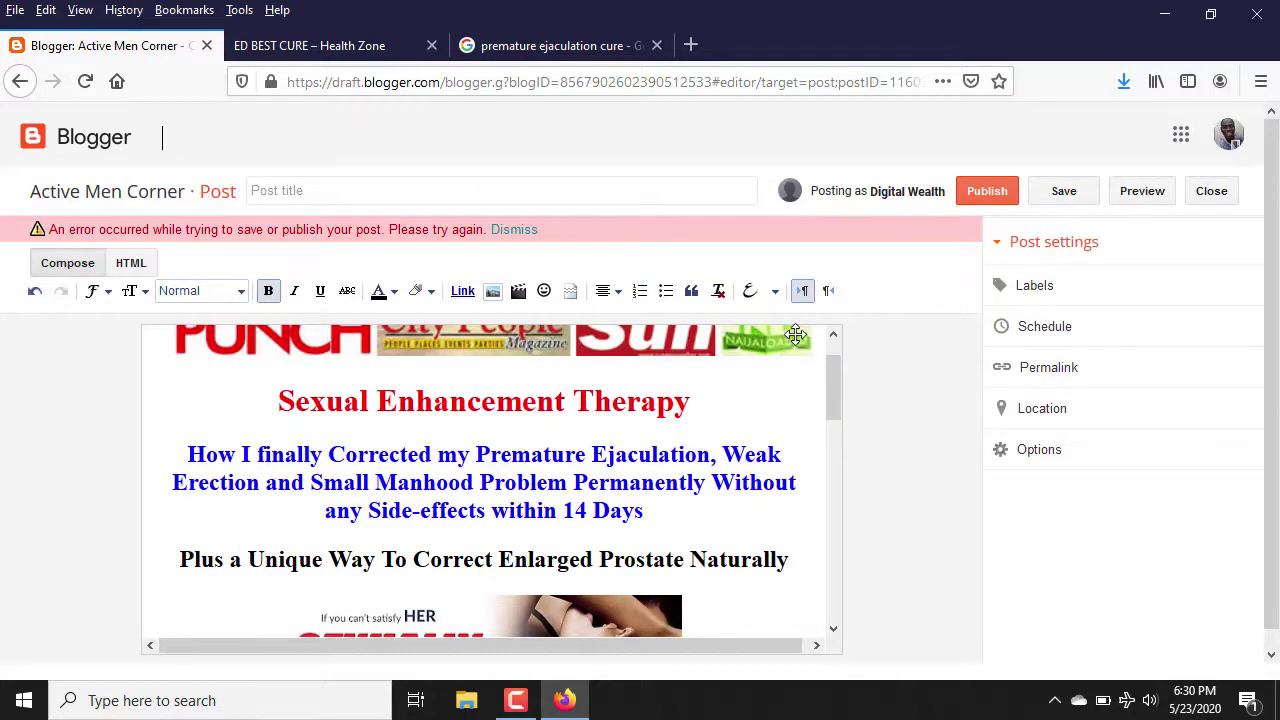
Dismiss the save error and size the gdty5 photo, ending on Original size
click(503, 230)
drag(838, 395, 837, 609)
click(499, 430)
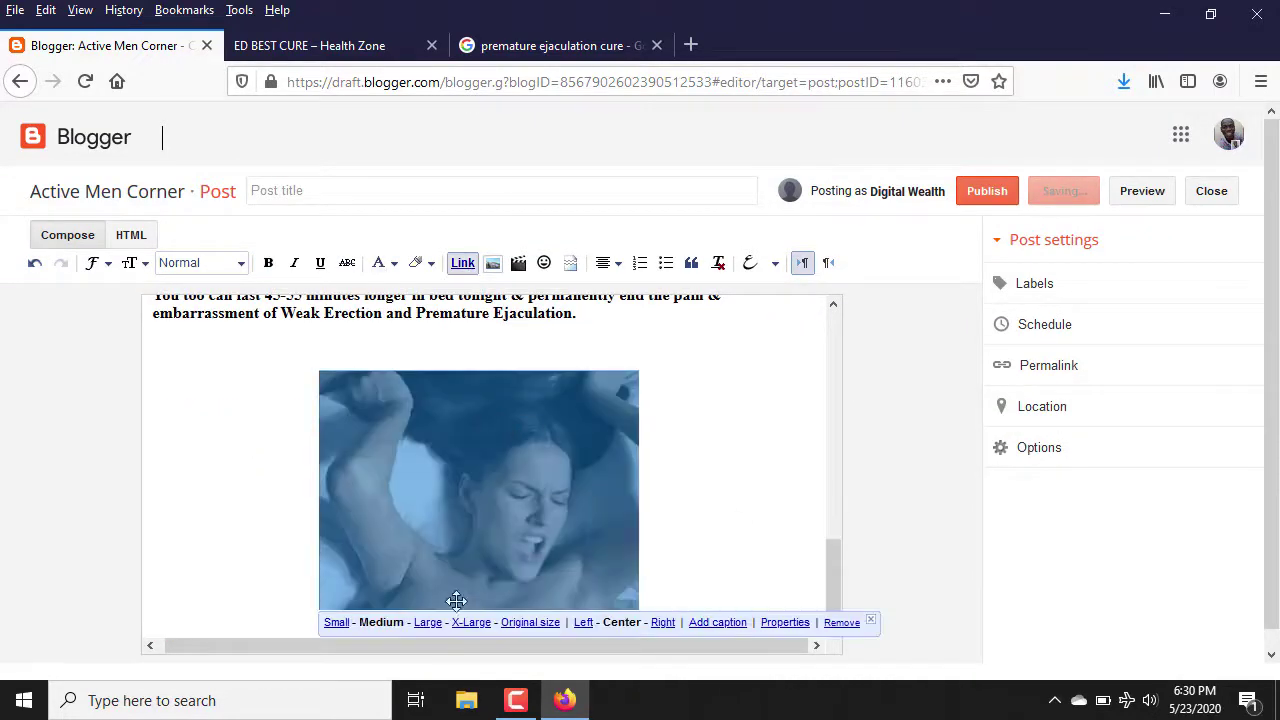
click(433, 620)
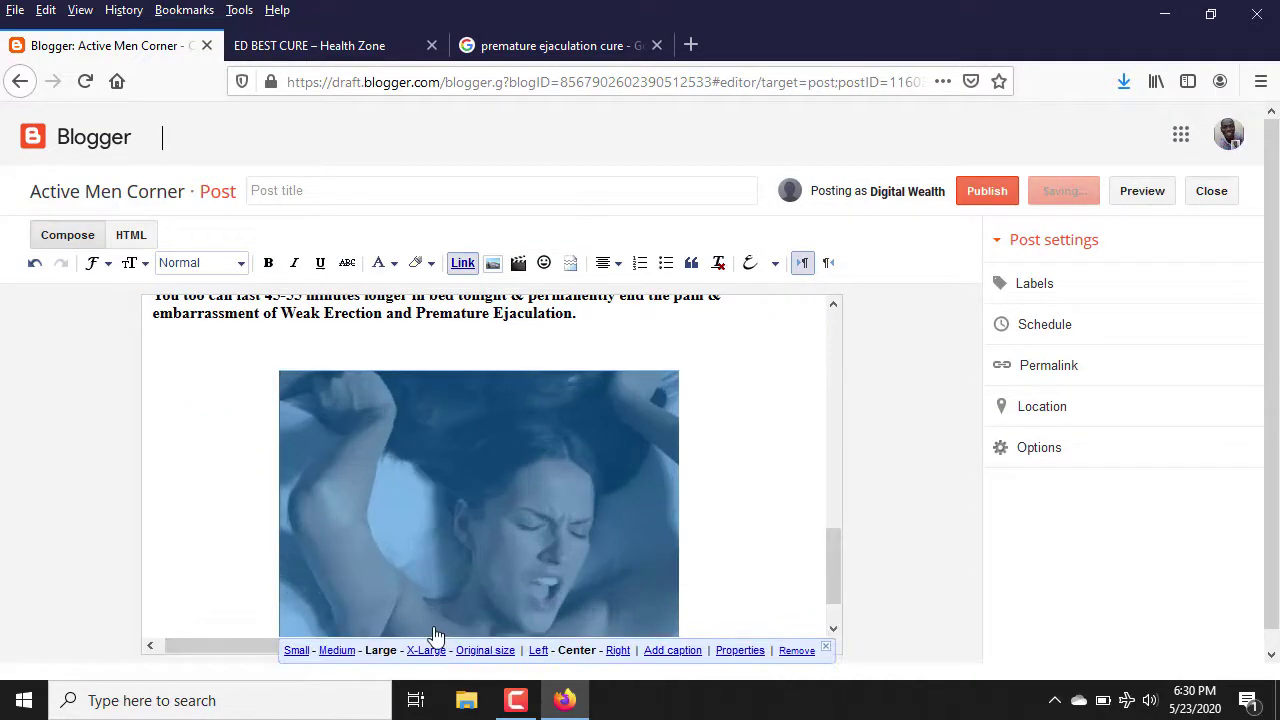
click(349, 651)
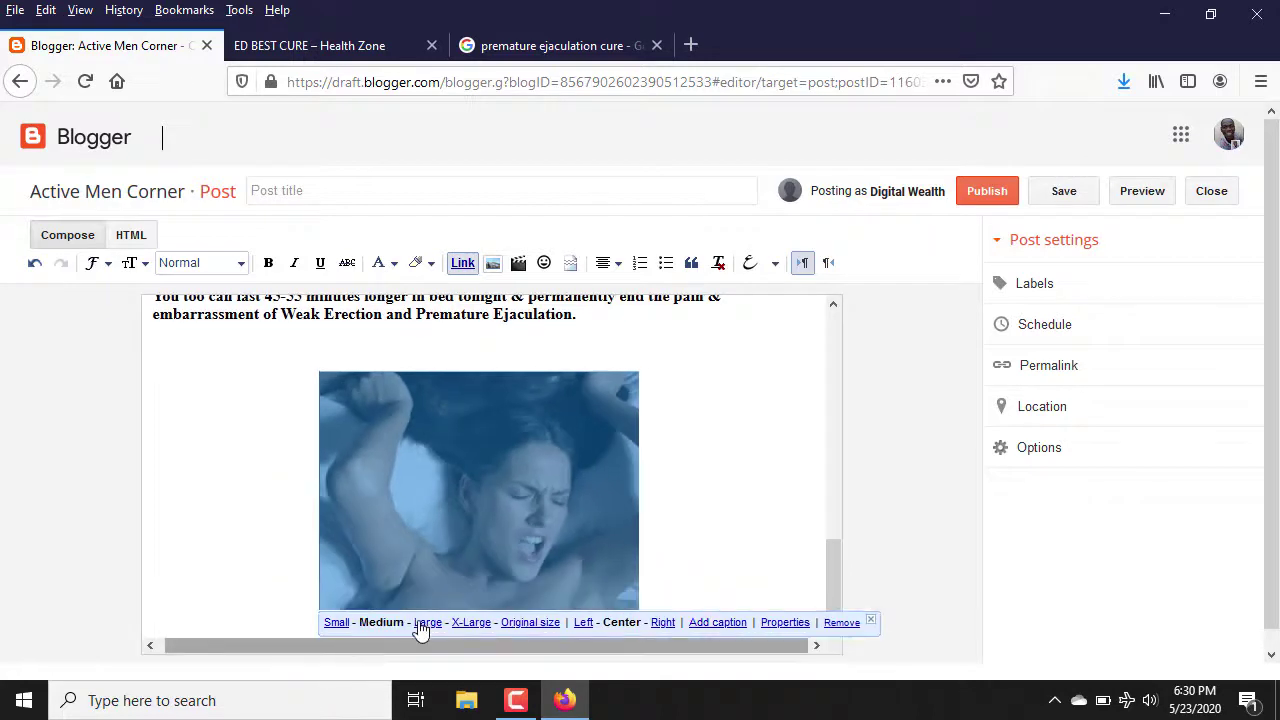
click(472, 623)
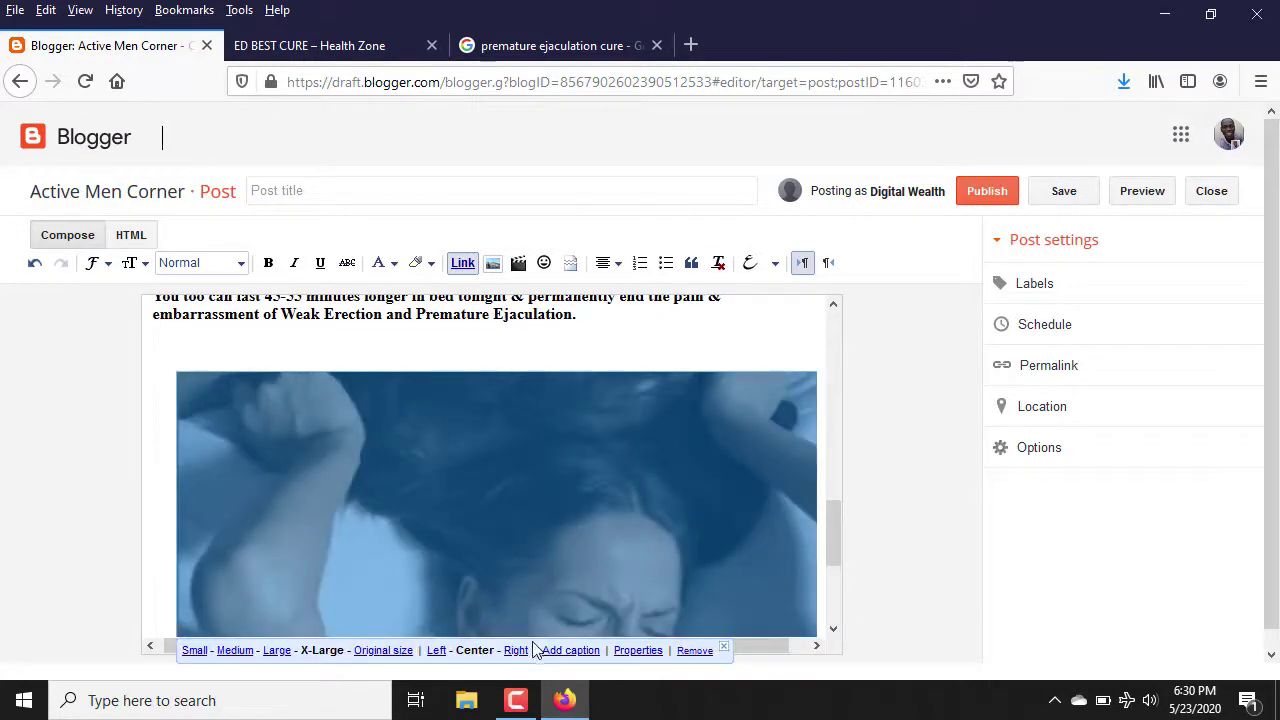
click(383, 651)
click(834, 578)
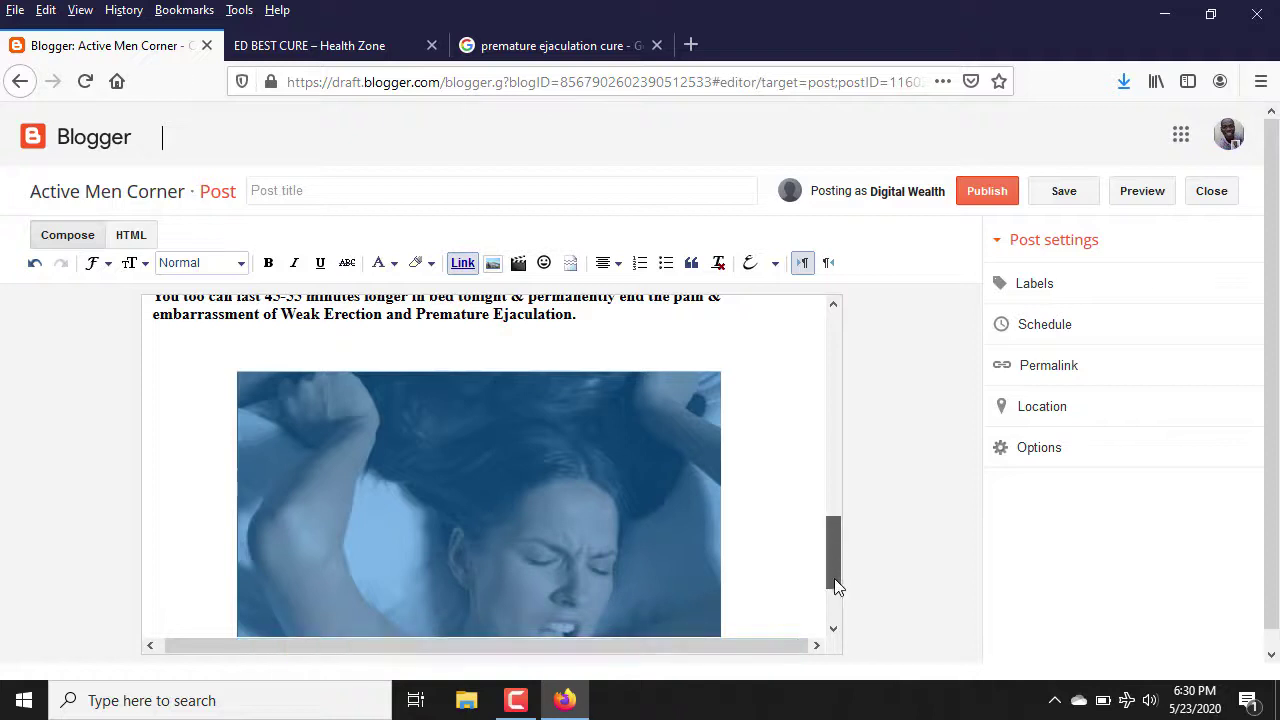
drag(834, 578, 837, 601)
click(766, 610)
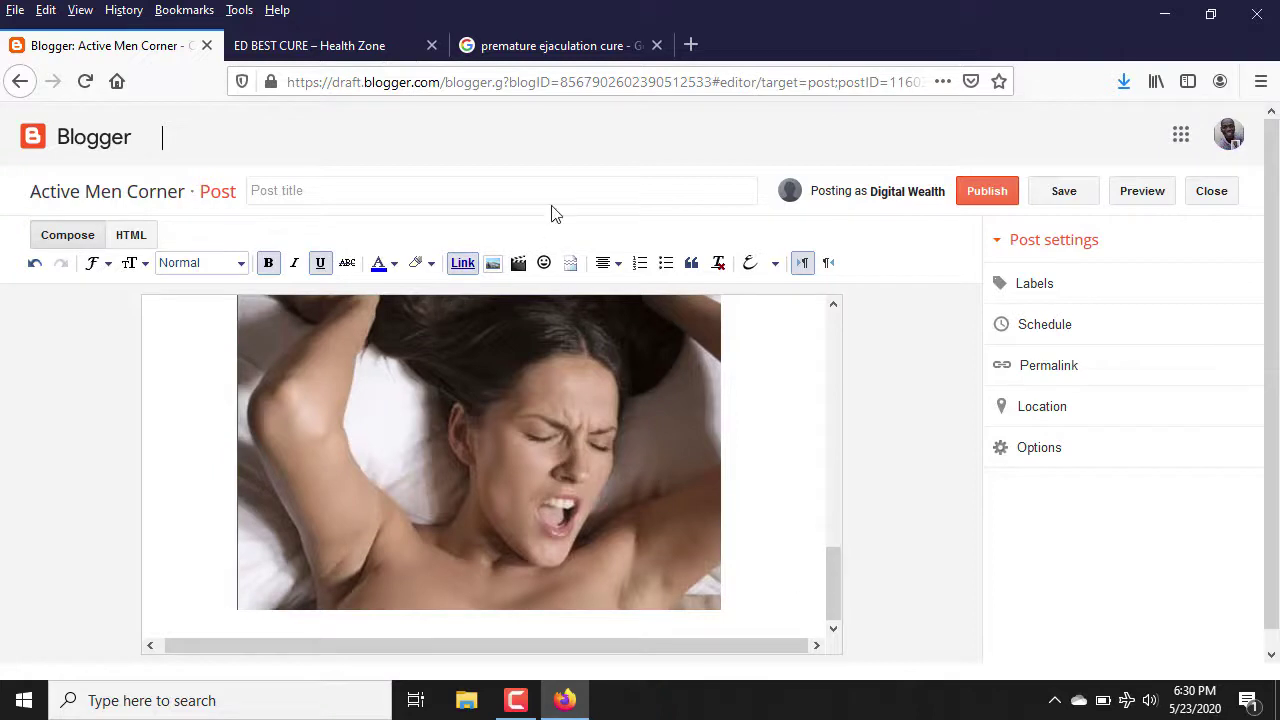
Scroll the Health Zone sales page to review its headline, Really? banner and products
click(376, 58)
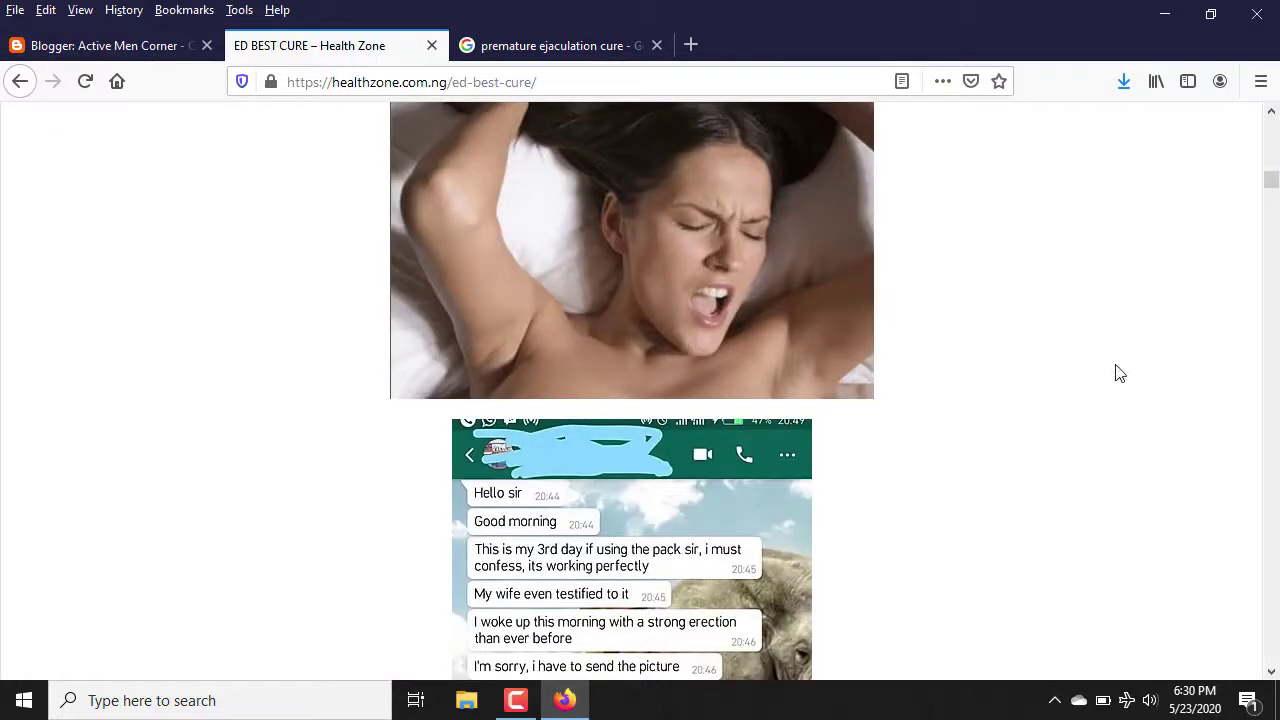
scroll(1081, 481, down, 10)
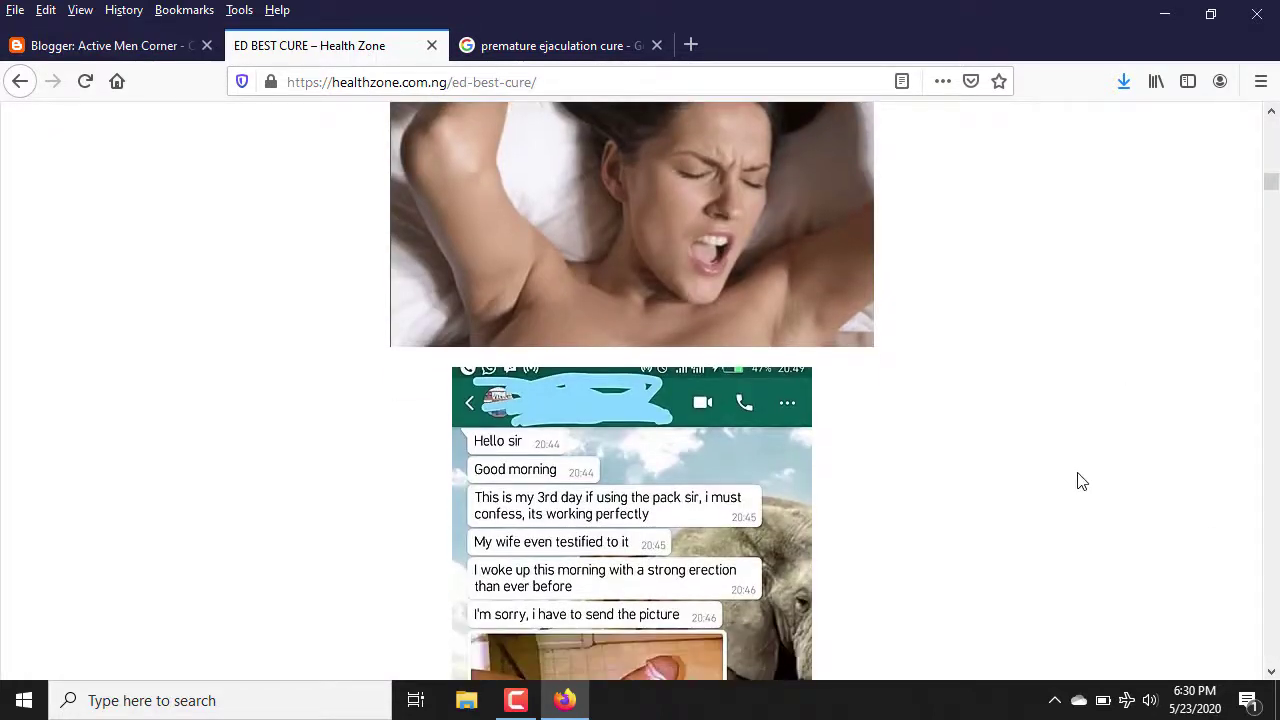
scroll(1081, 481, down, 8)
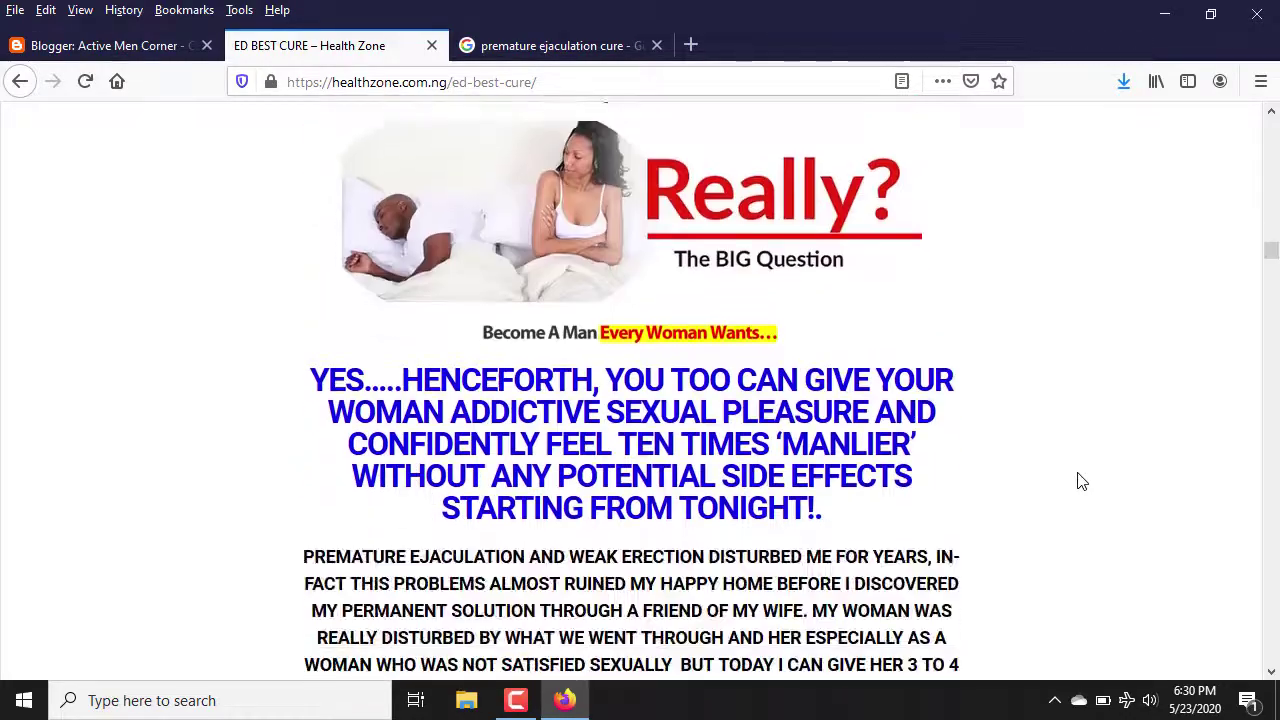
scroll(1081, 481, down, 3)
scroll(1081, 481, down, 6)
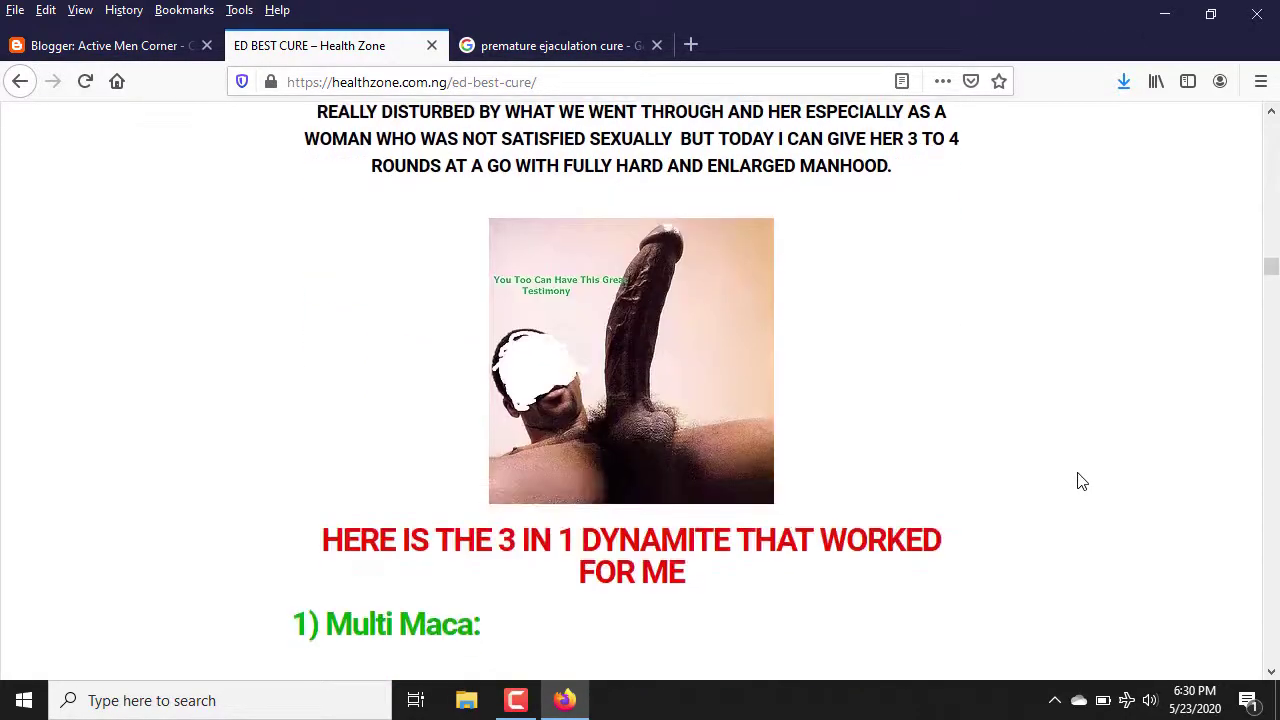
scroll(1081, 481, down, 5)
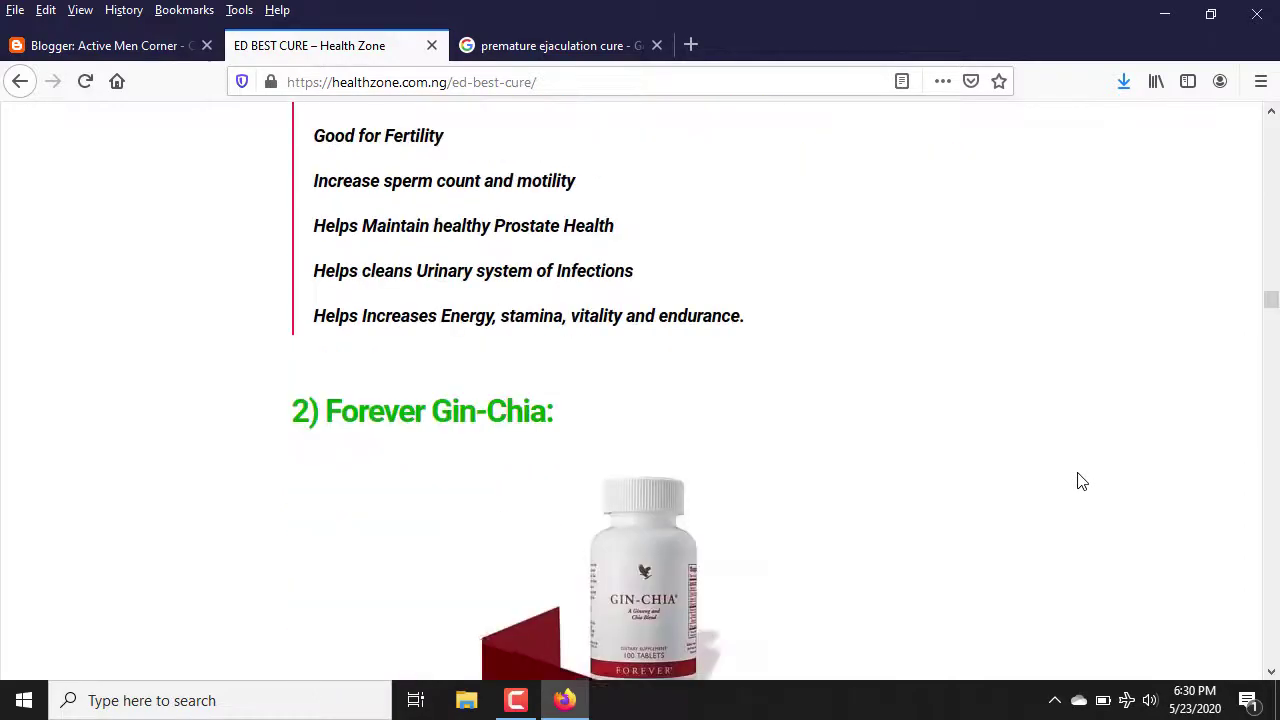
scroll(1081, 481, up, 9)
scroll(1081, 481, up, 5)
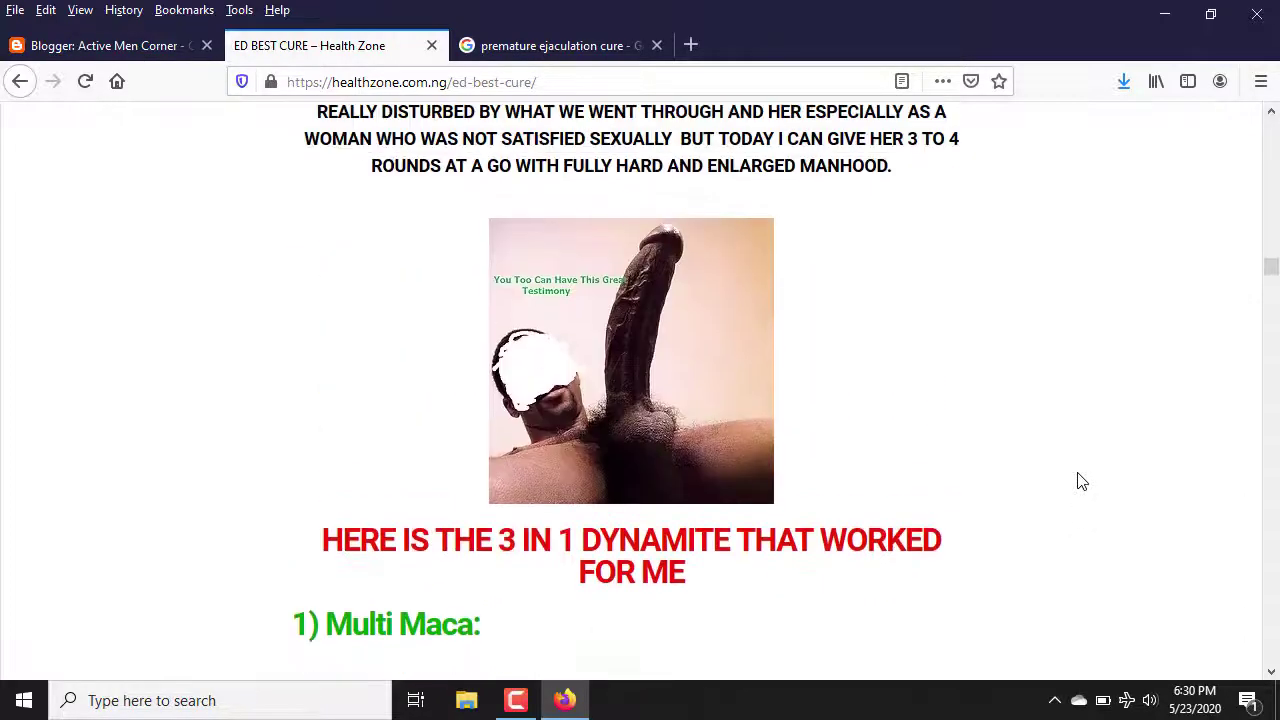
scroll(1081, 481, up, 7)
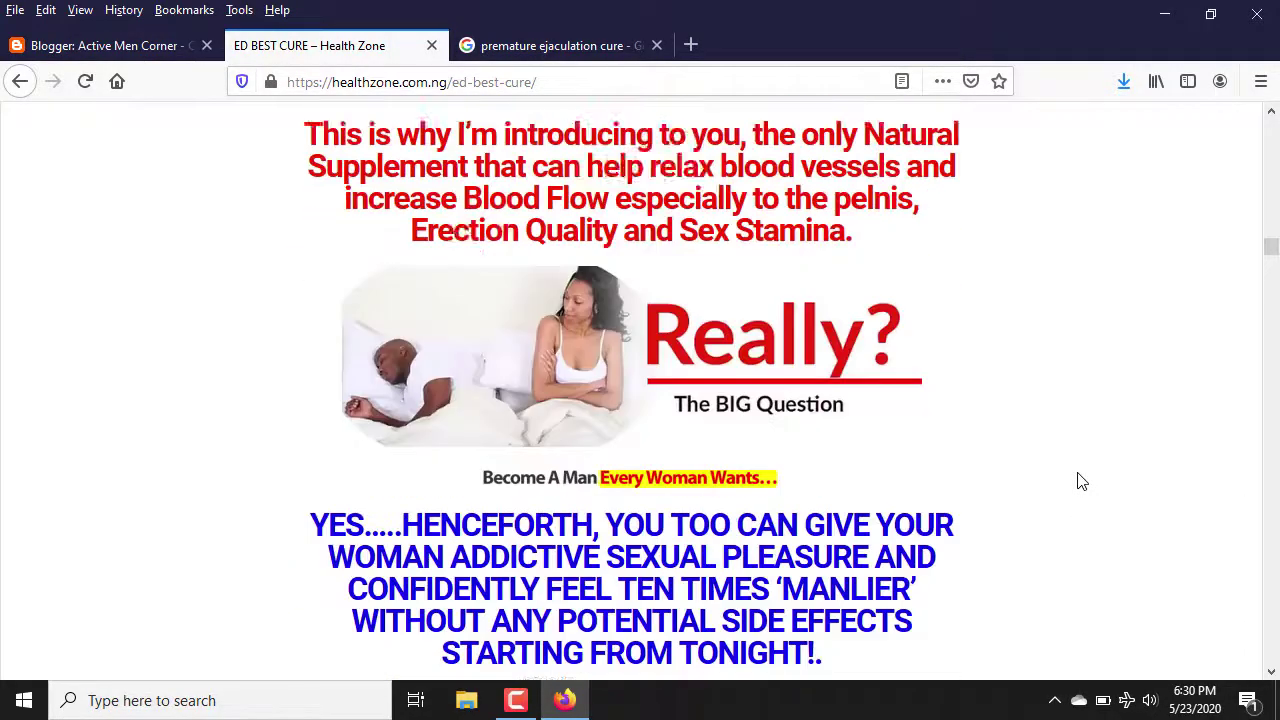
scroll(1081, 481, down, 4)
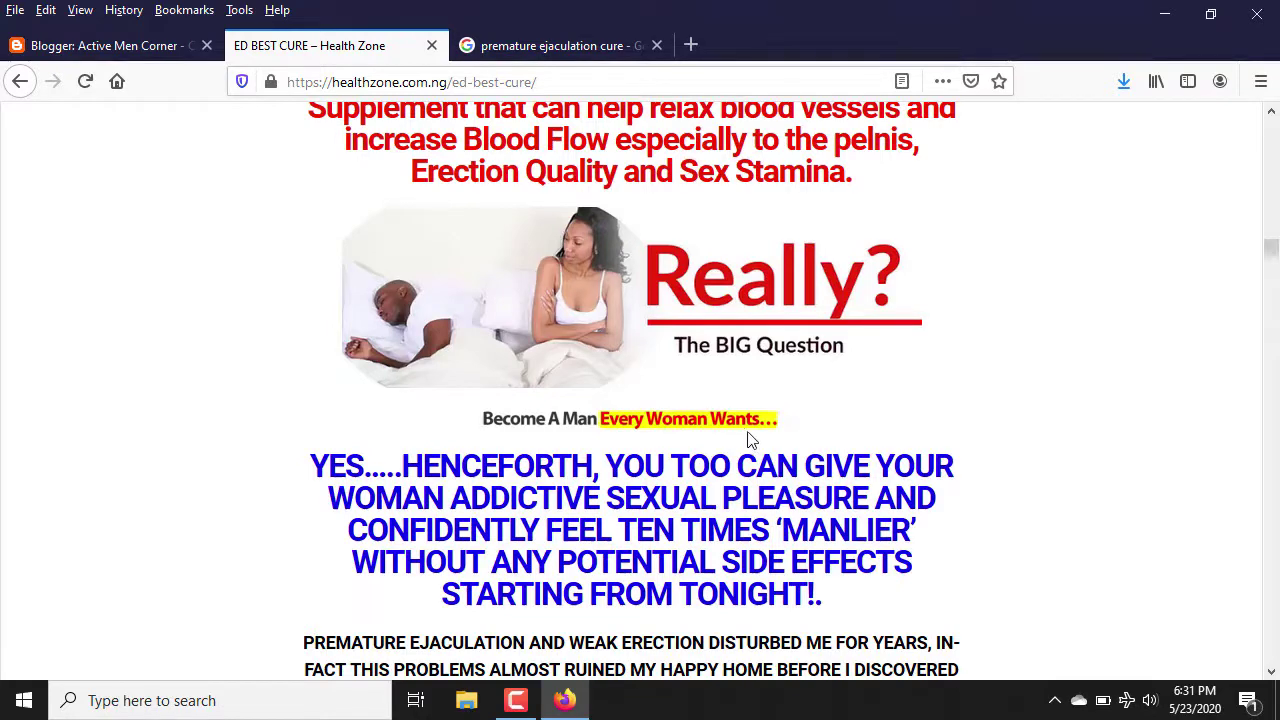
Give the 'How I finally Corrected' subheading a yellow background highlight in the post
click(104, 46)
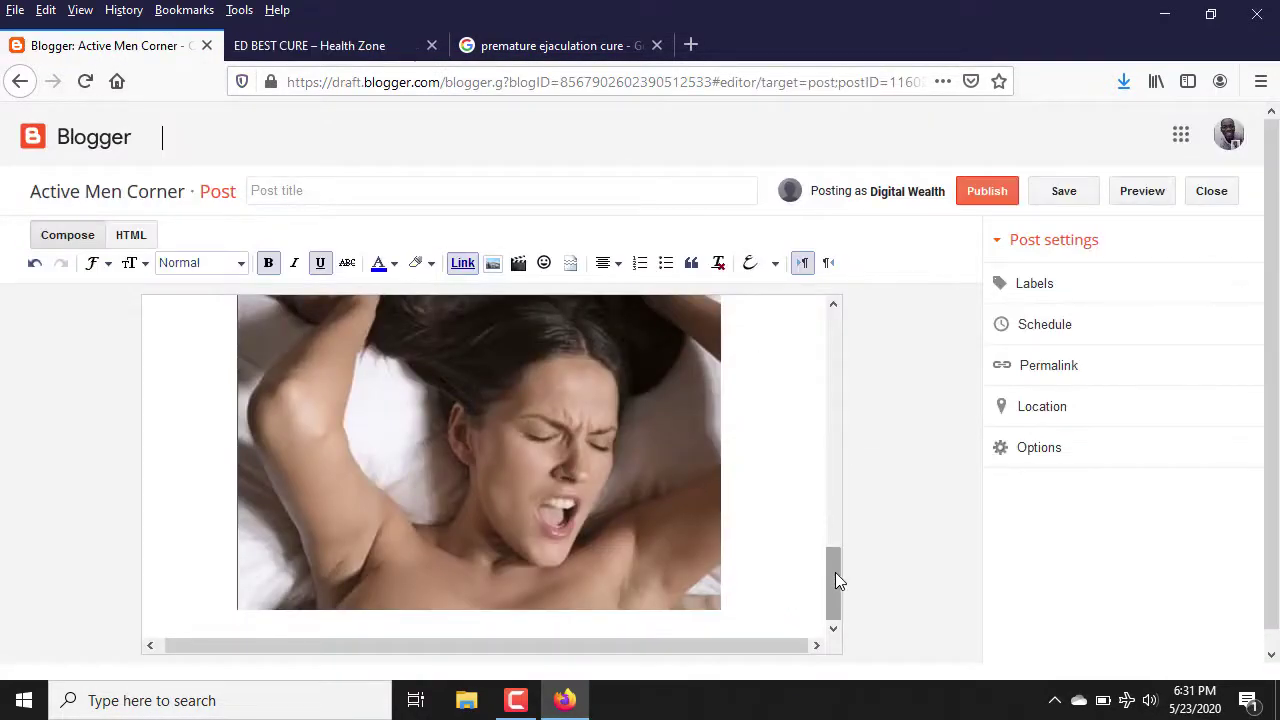
drag(835, 572, 833, 315)
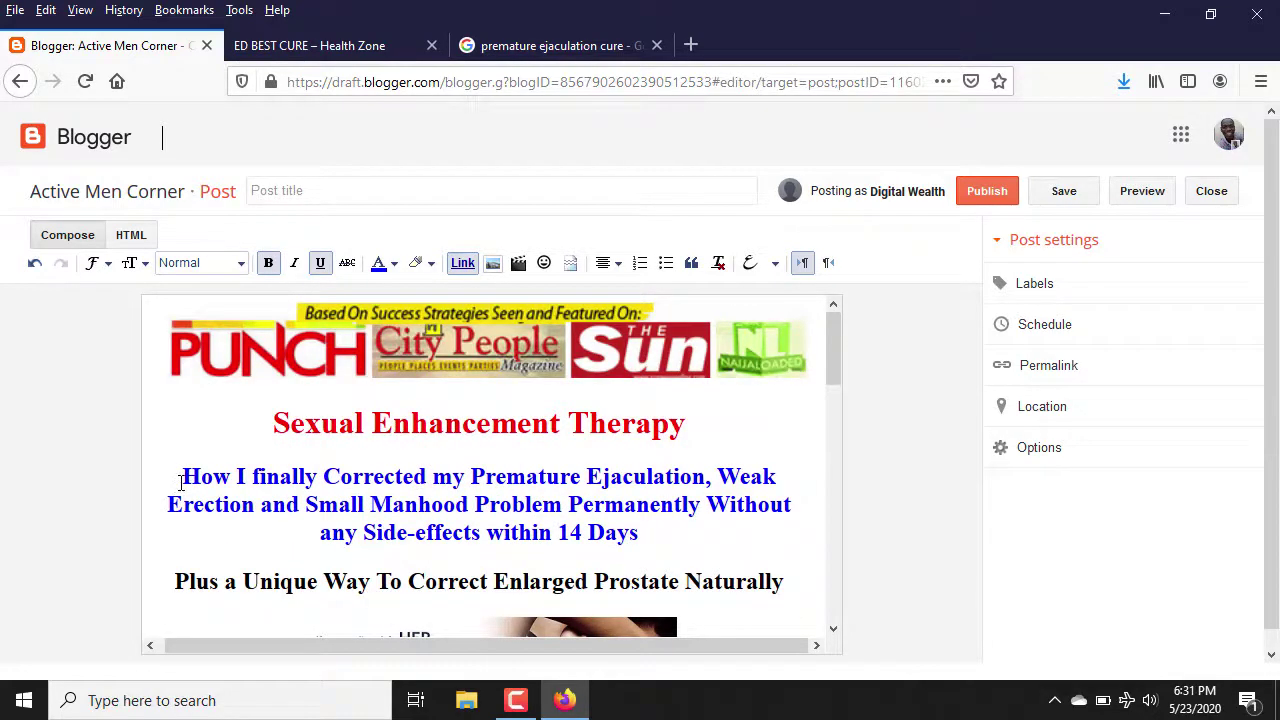
drag(180, 483, 643, 535)
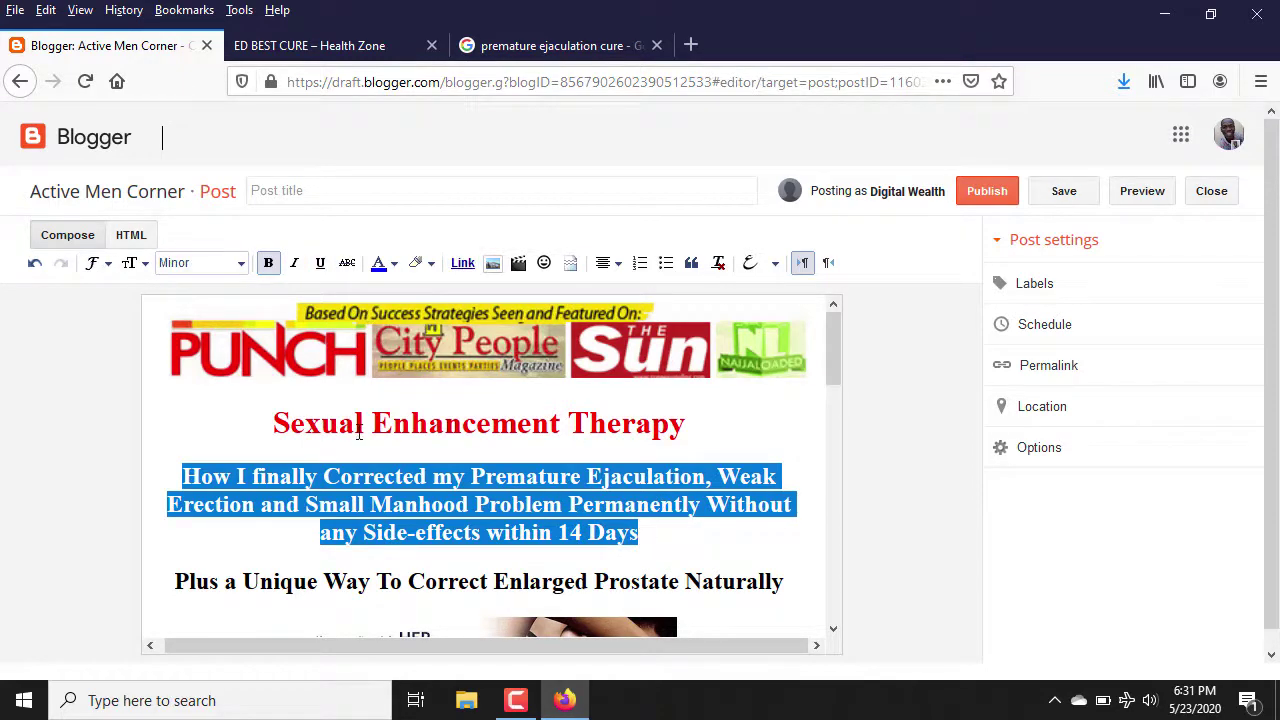
click(432, 264)
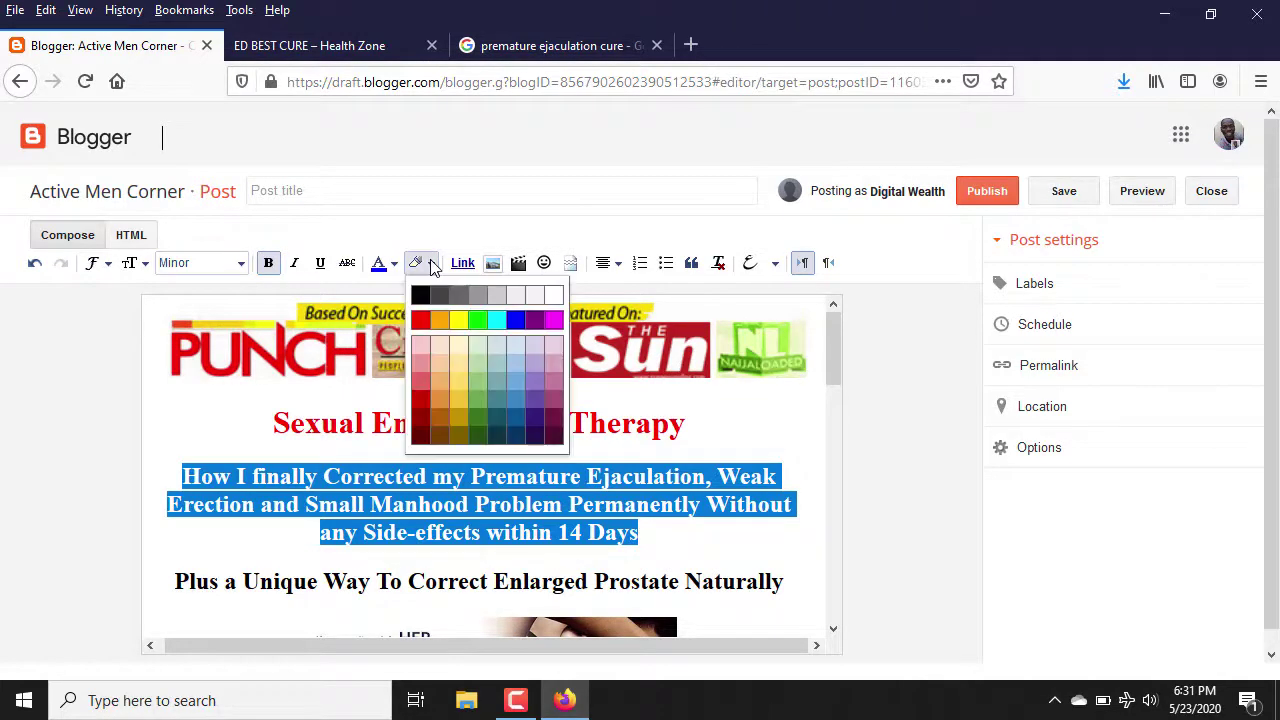
click(460, 321)
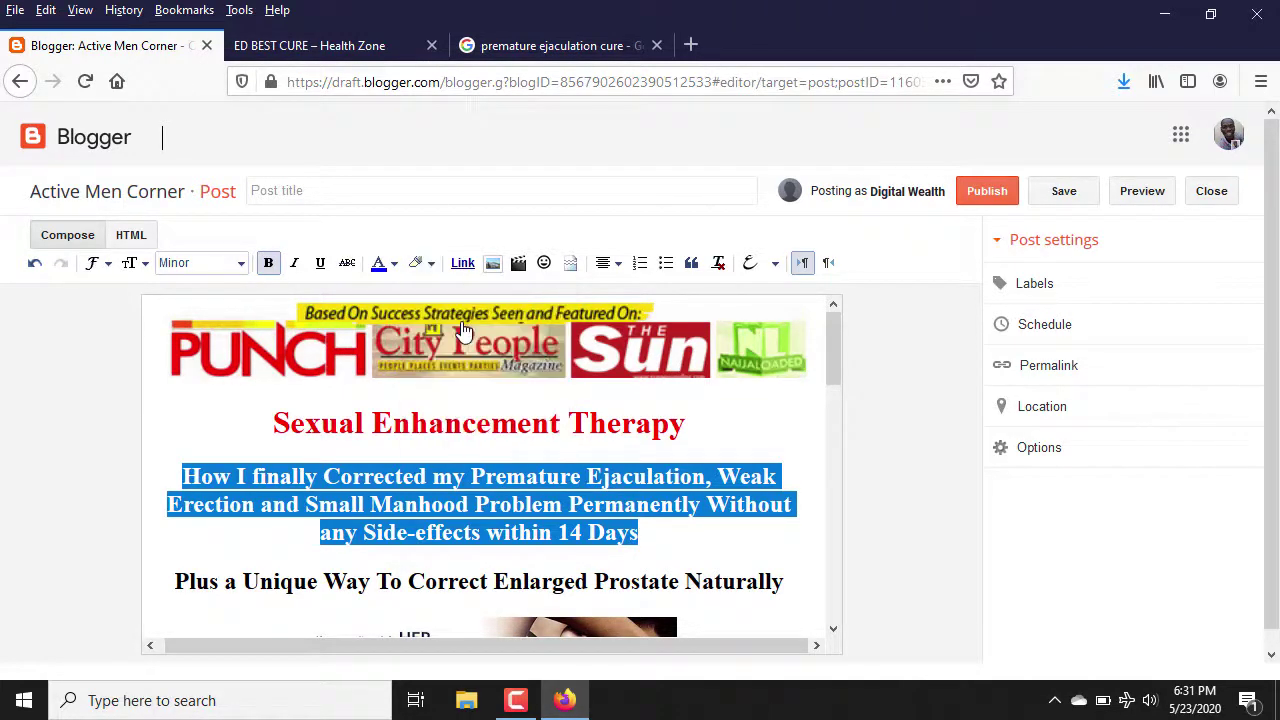
click(764, 430)
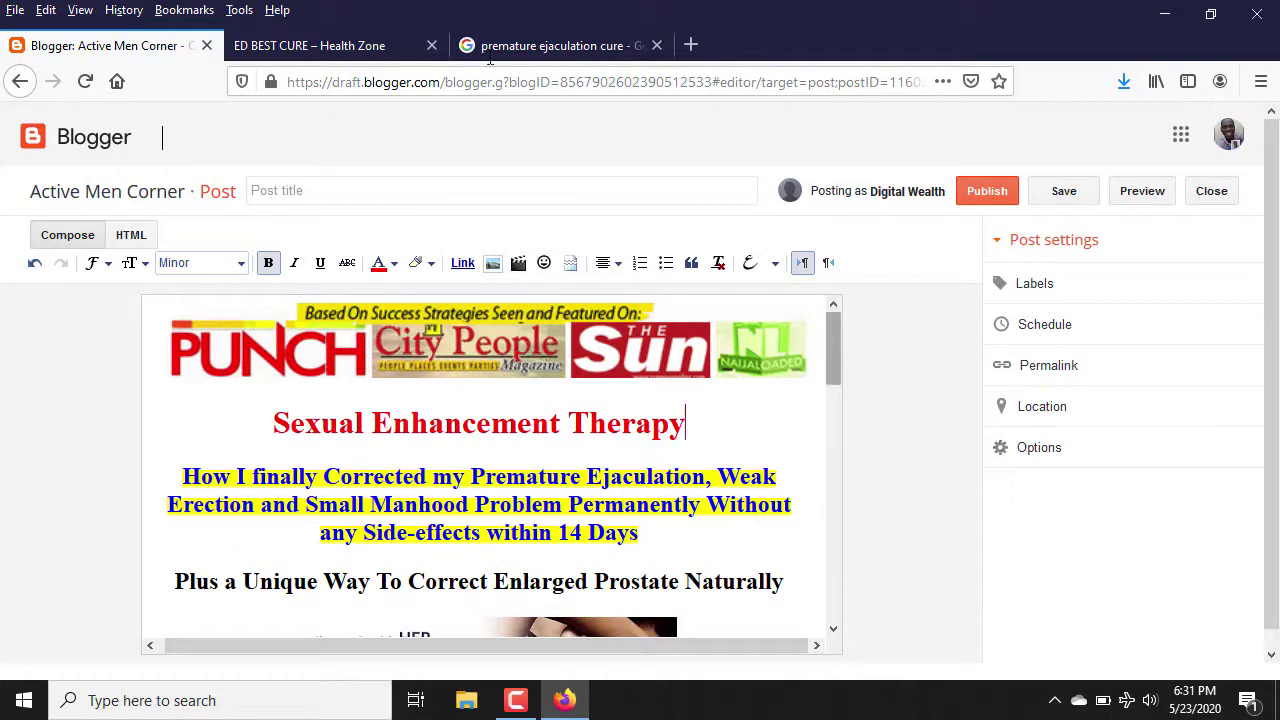
click(335, 45)
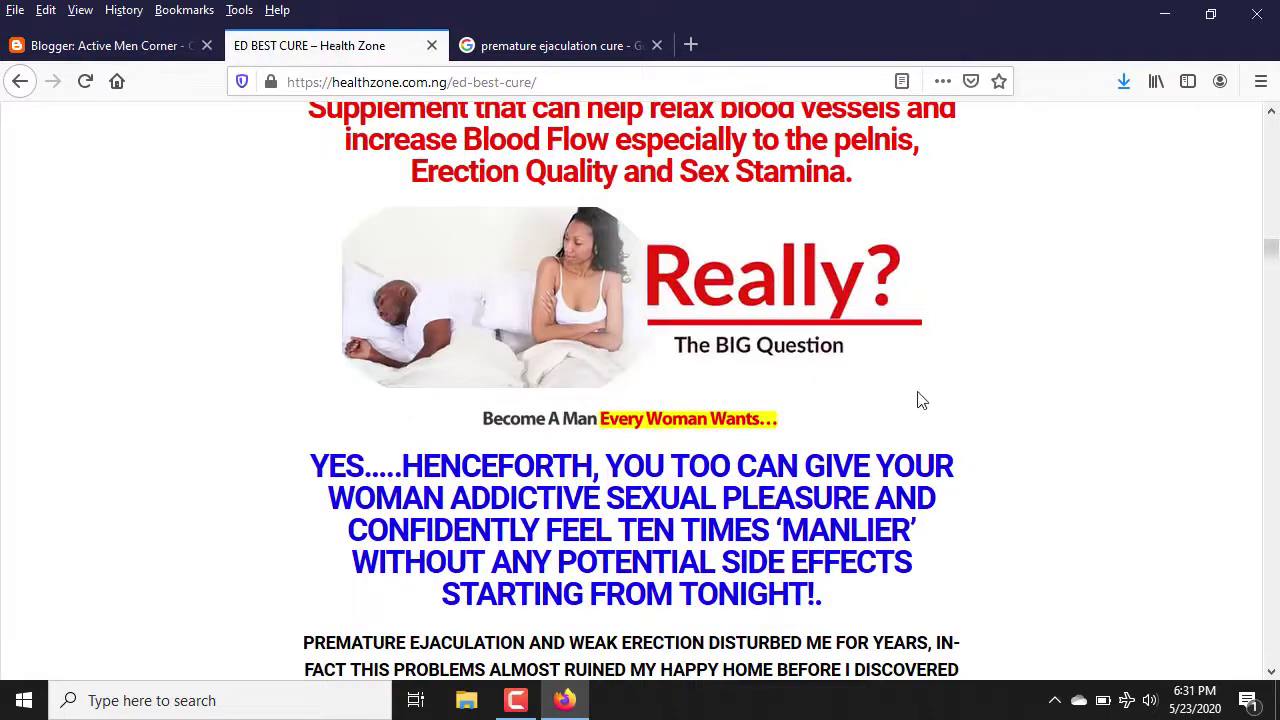
Scroll the Health Zone page down to its delivery details and back, then return to the draft
drag(1272, 255, 1274, 464)
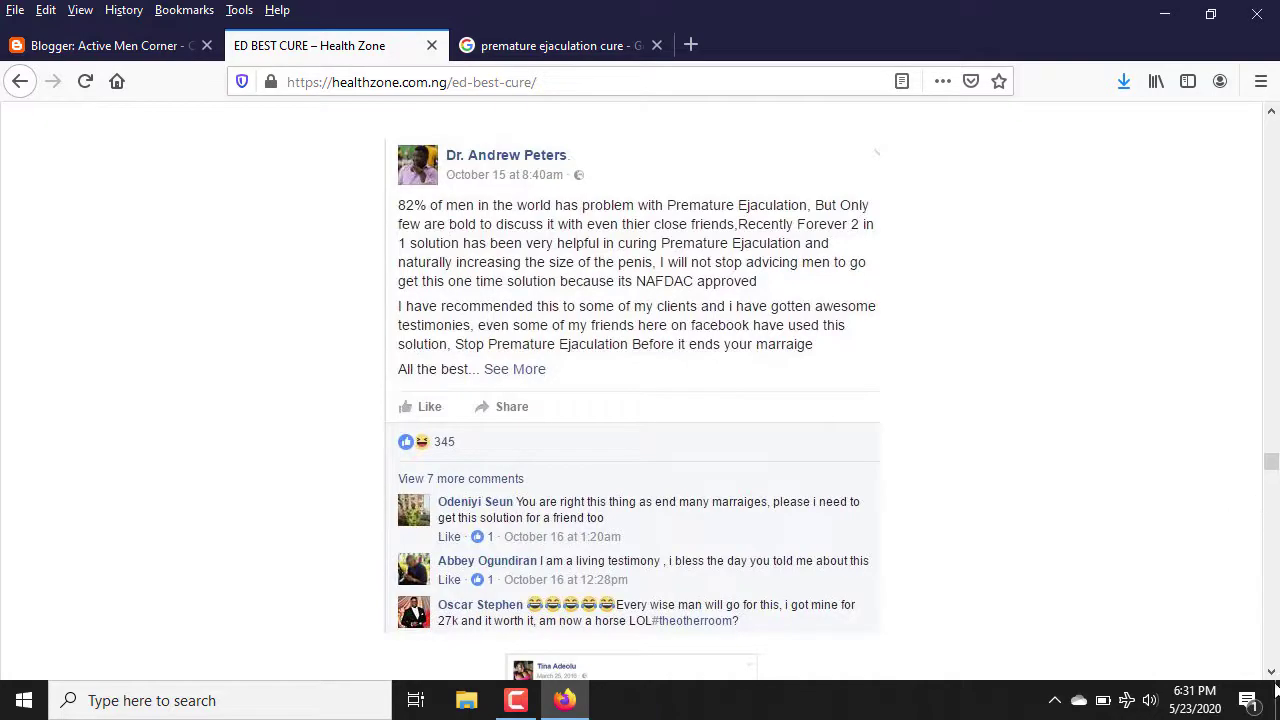
click(1271, 672)
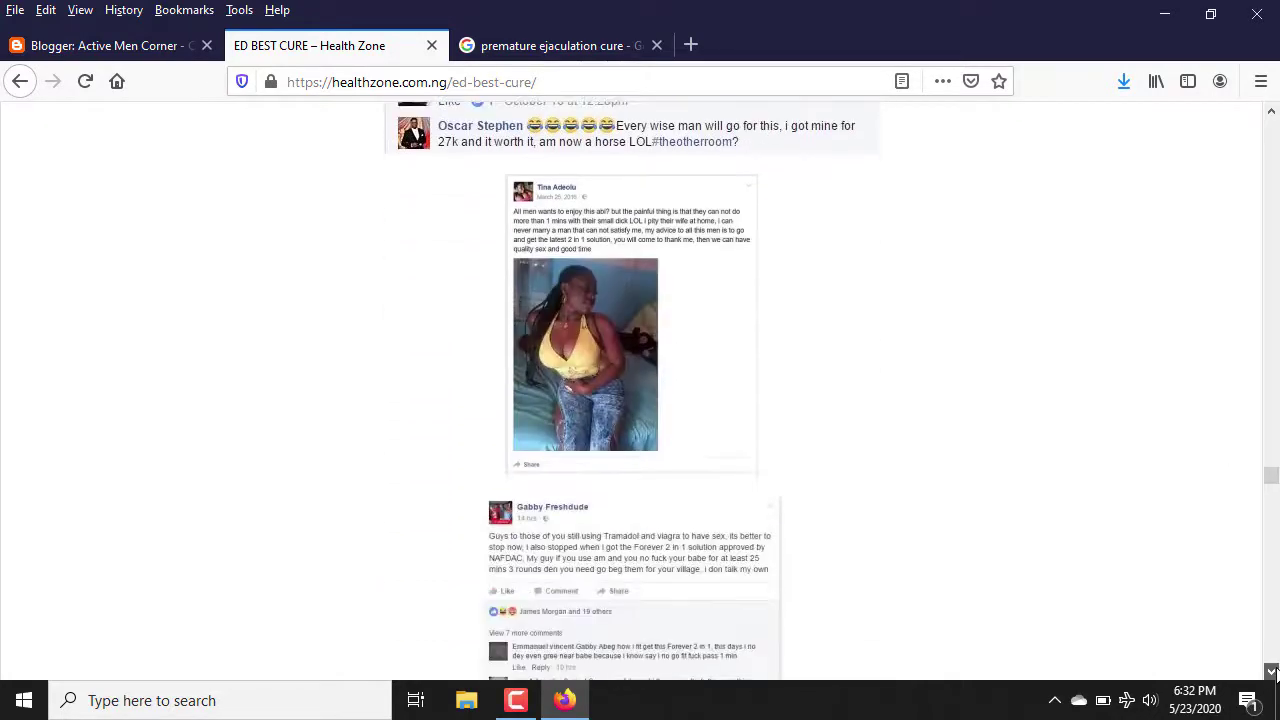
drag(1271, 672, 1271, 672)
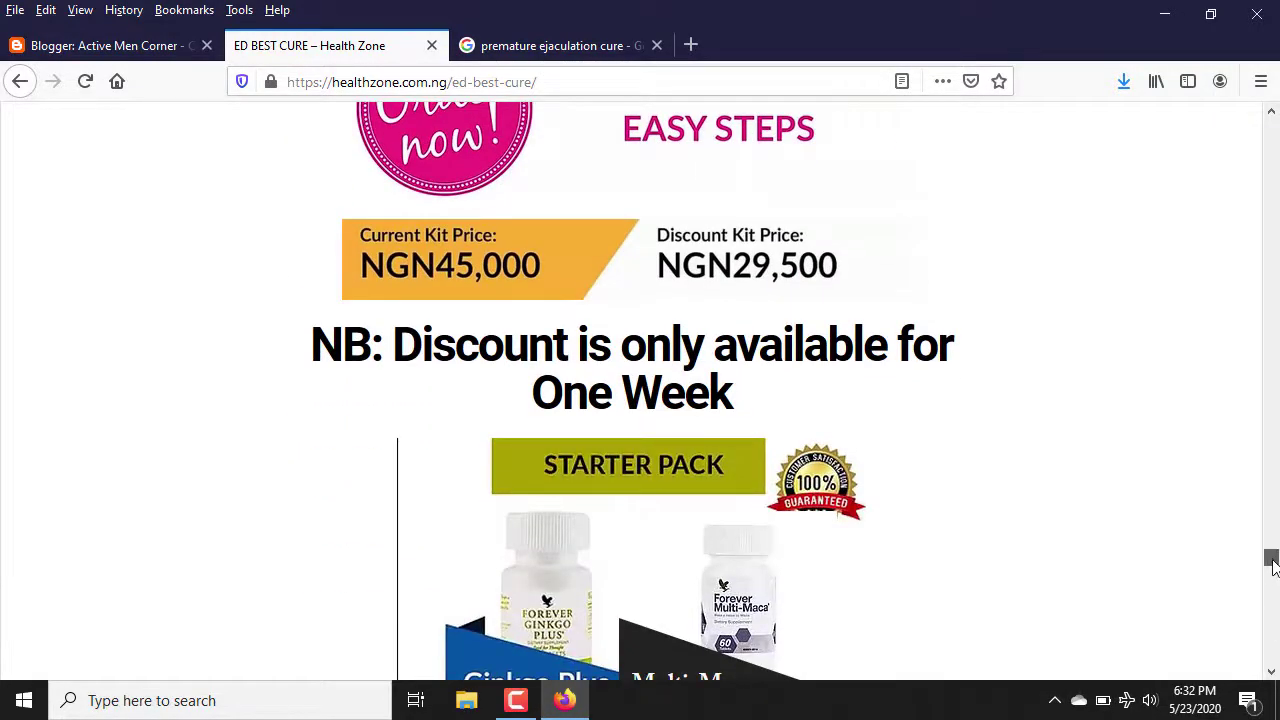
drag(1273, 565, 1272, 647)
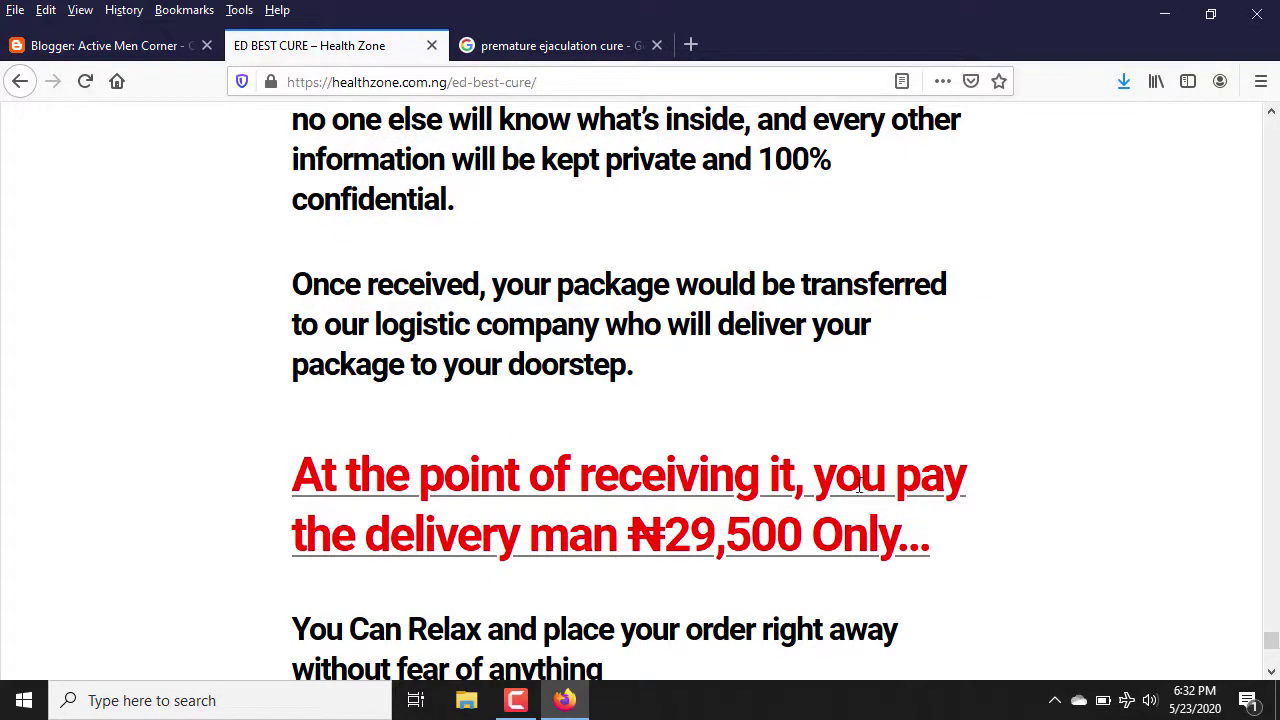
drag(1272, 648, 1272, 115)
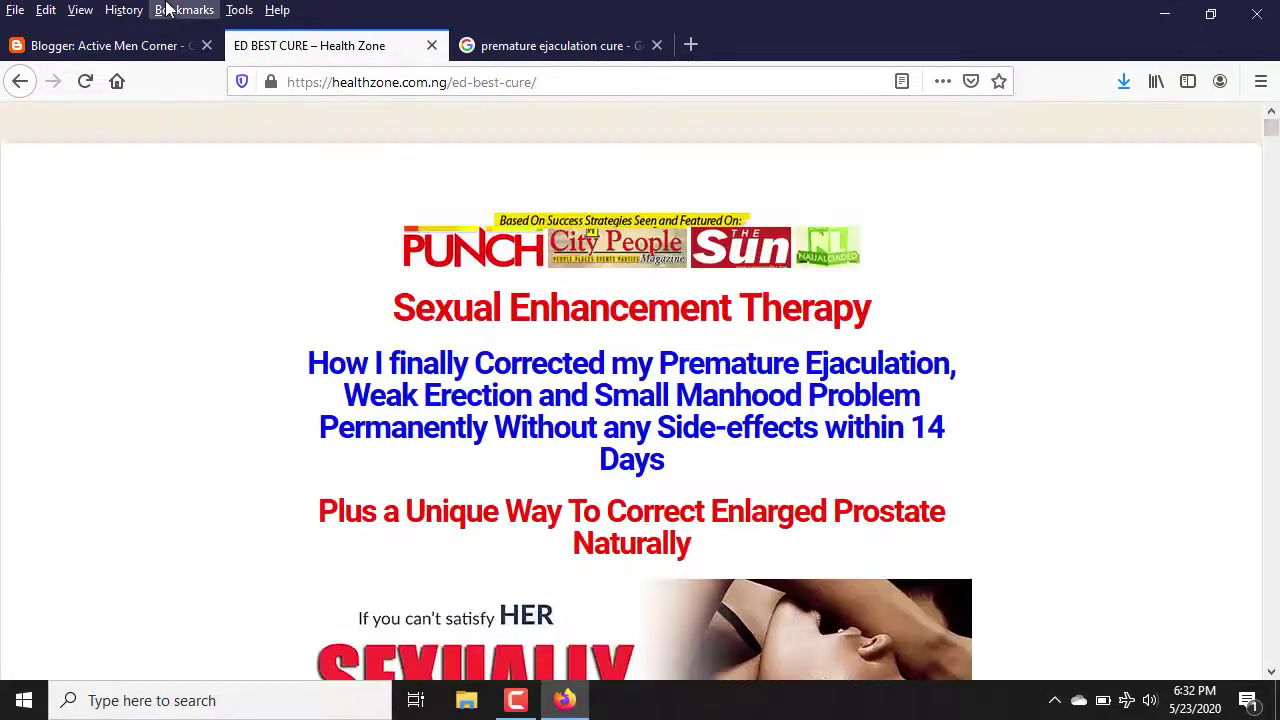
click(97, 40)
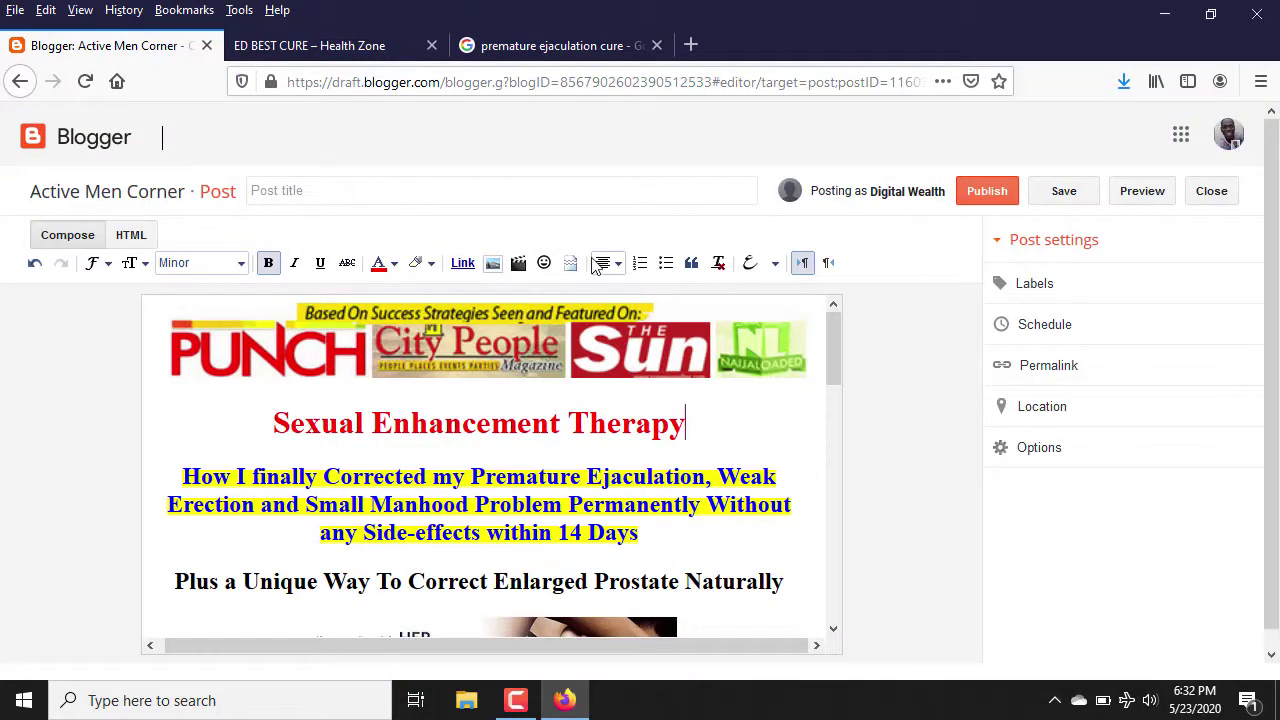
Title the post 'Active Men Corner', save it, and preview it in a new tab
click(489, 191)
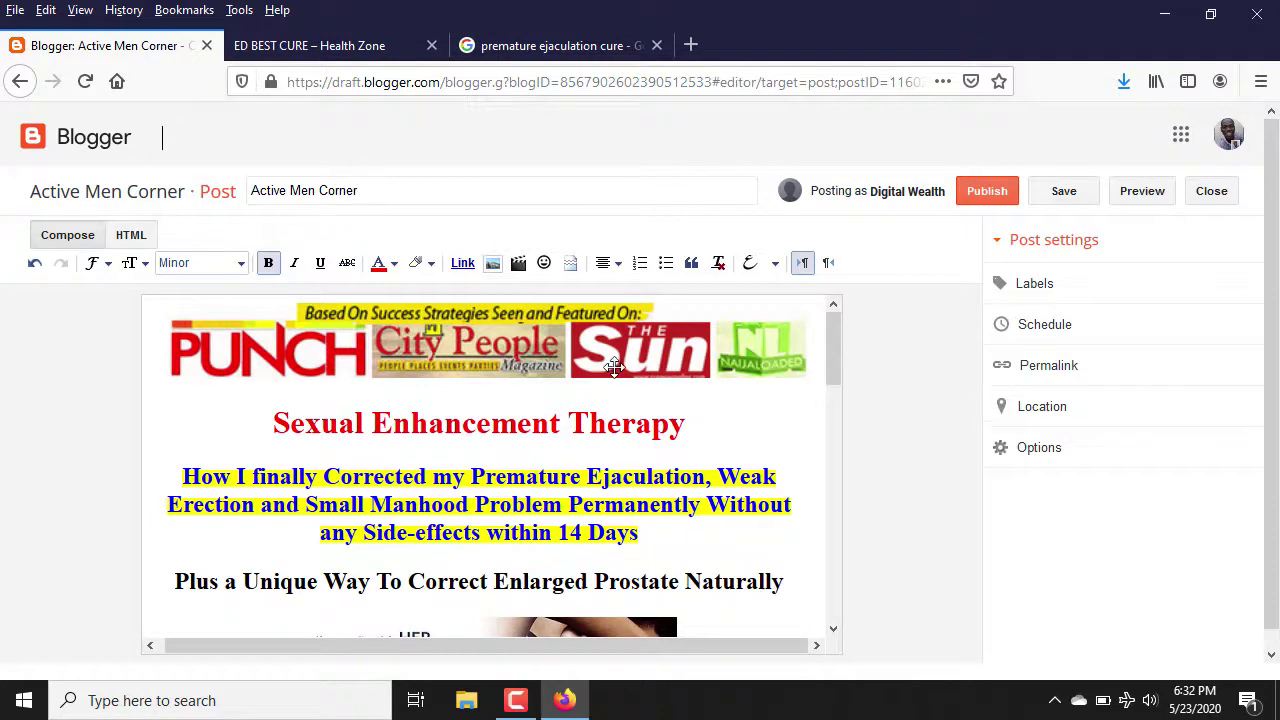
click(985, 195)
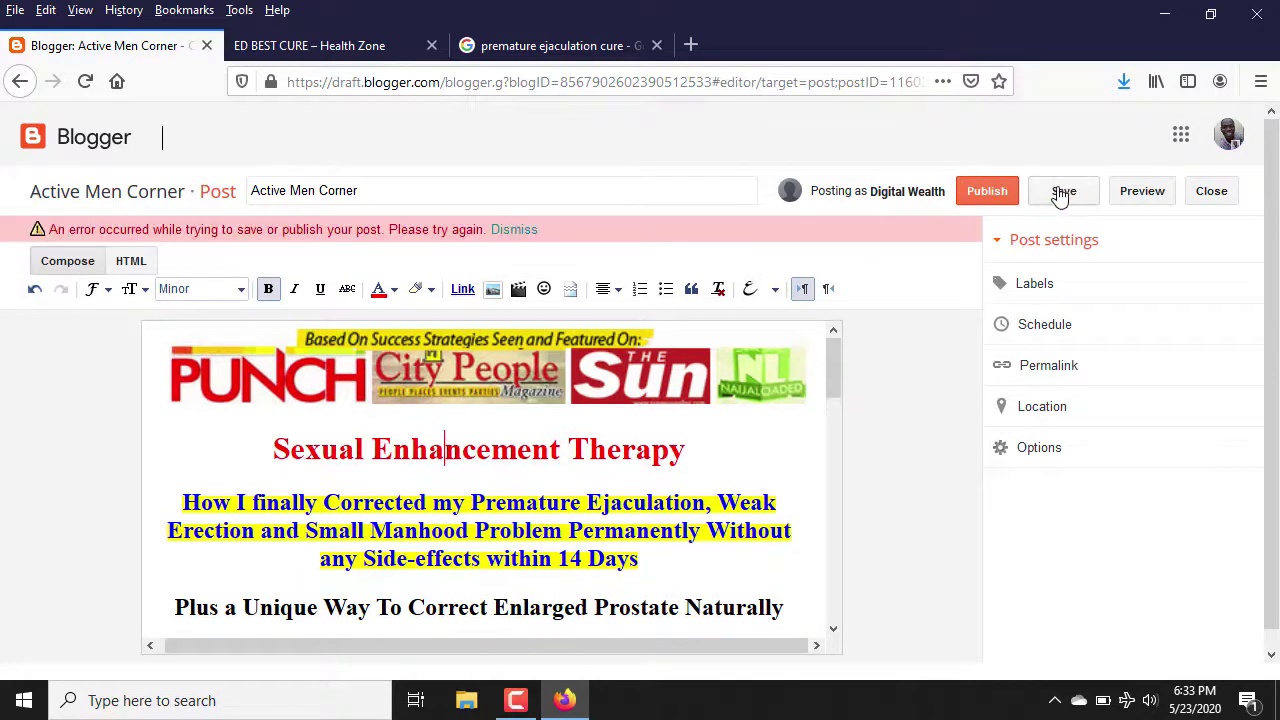
click(521, 232)
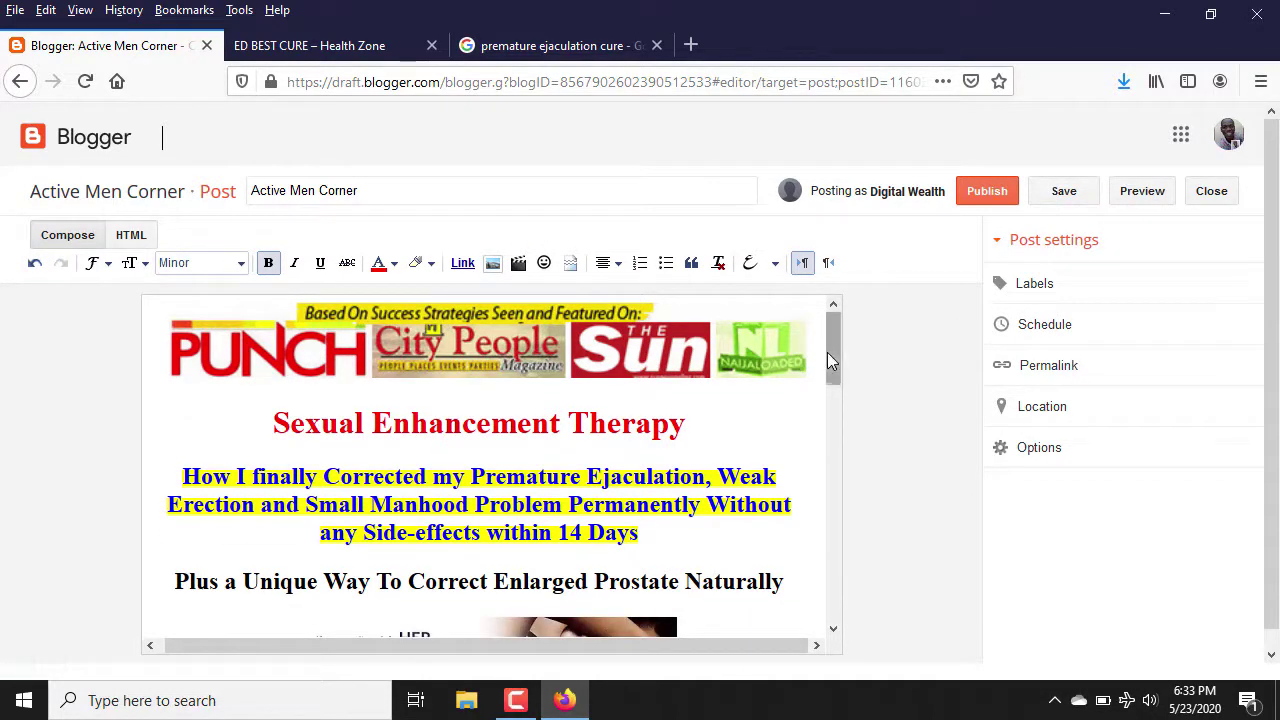
drag(835, 342, 843, 260)
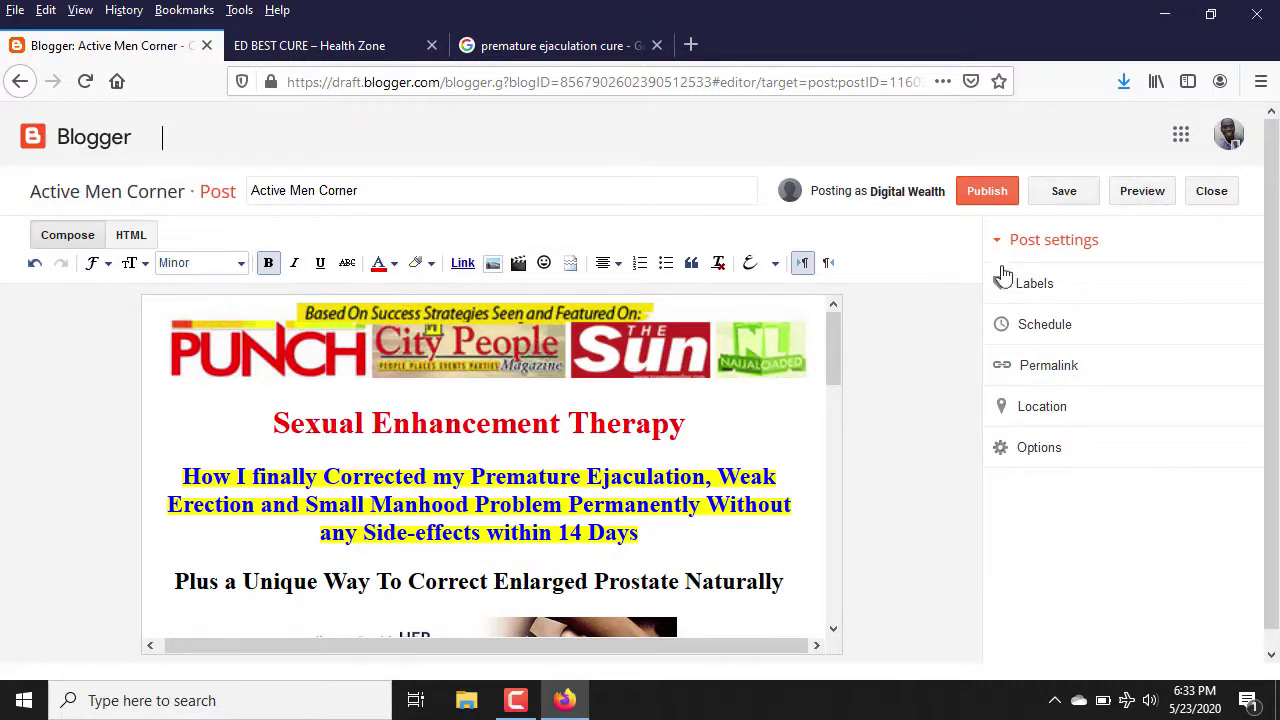
click(1142, 192)
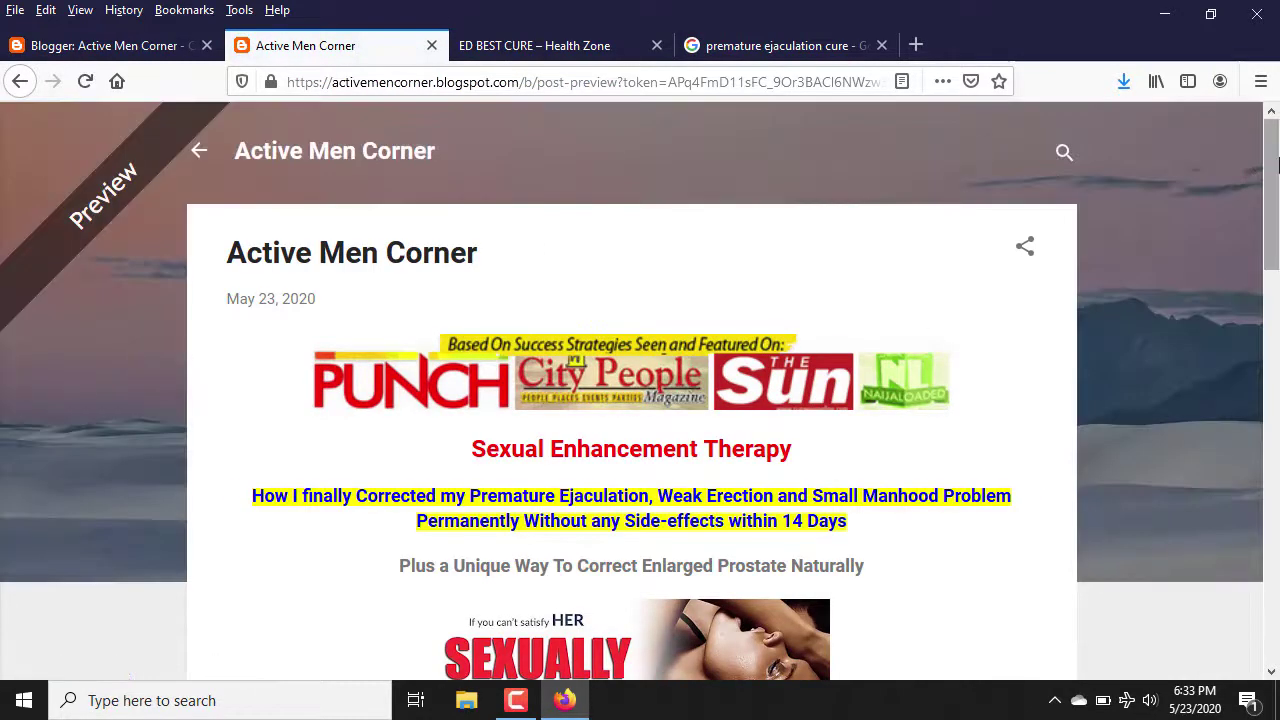
Scroll the preview to check the body paragraphs and gdty5 photo, then return to the editor
drag(1273, 190, 1278, 585)
scroll(1246, 471, up, 4)
scroll(1193, 282, up, 5)
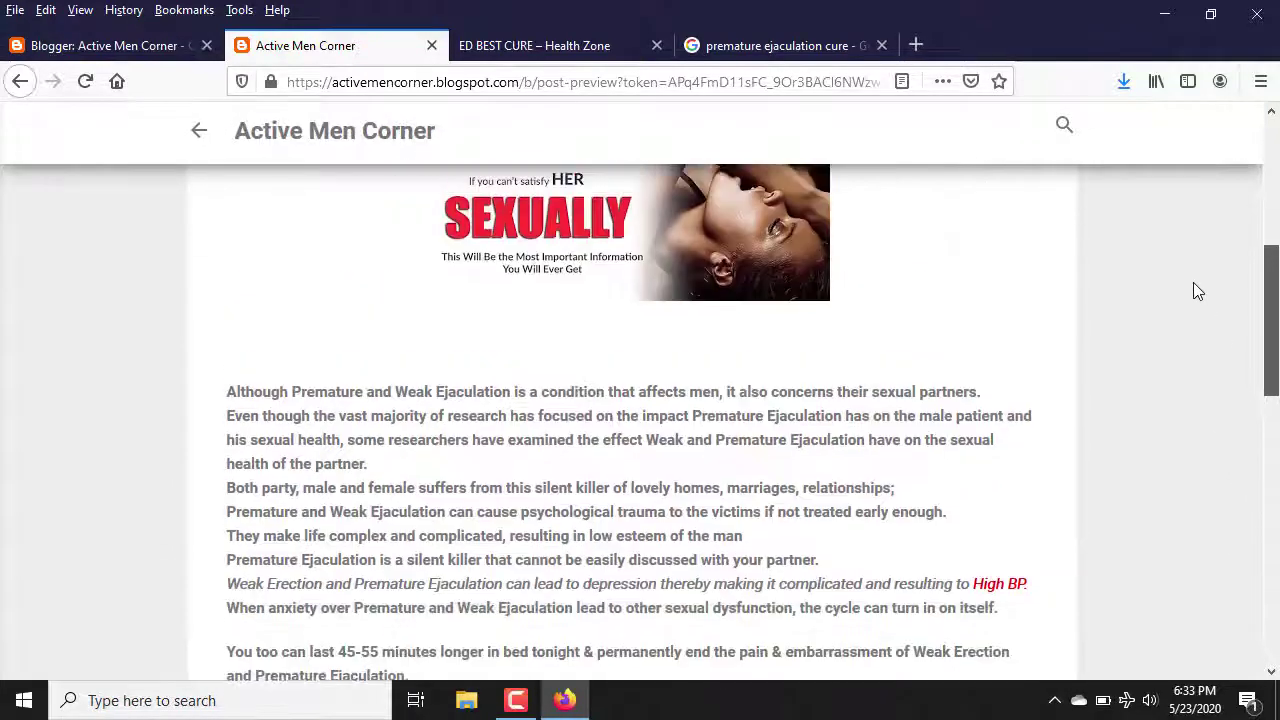
scroll(1185, 240, up, 2)
scroll(1177, 205, up, 1)
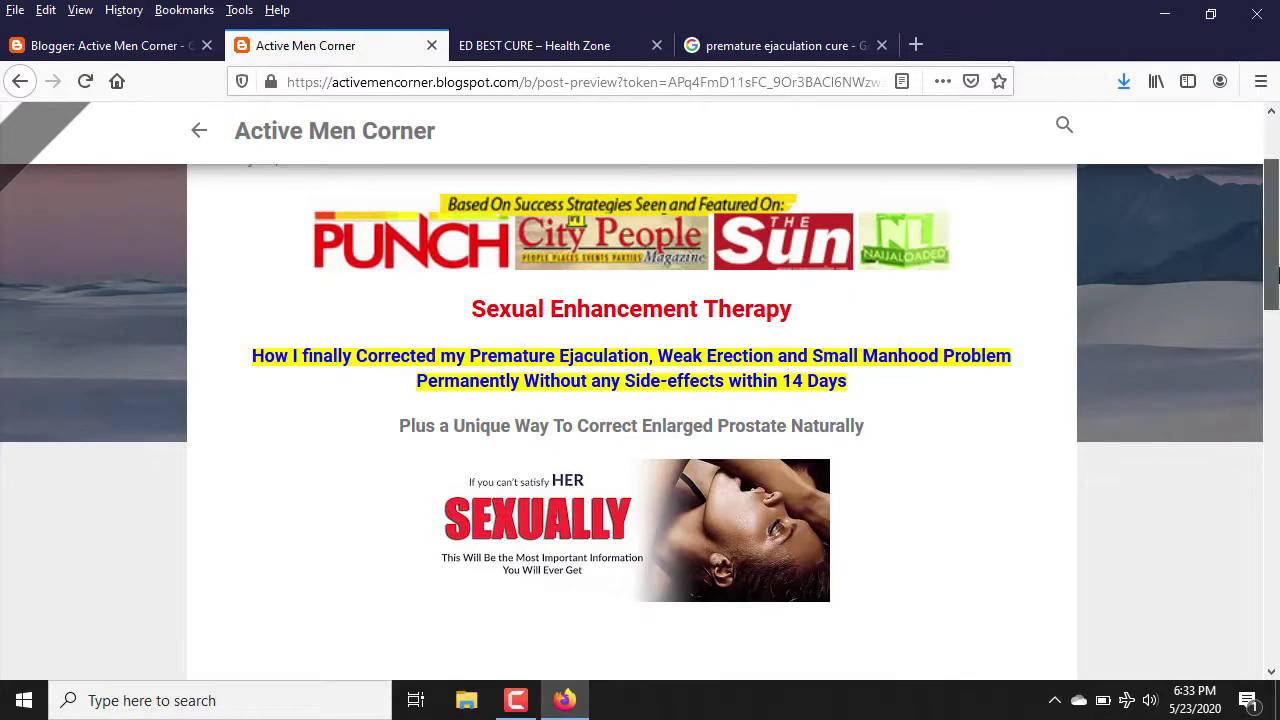
mouse_move(1276, 298)
mouse_down()
mouse_move(1276, 482)
mouse_move(1276, 313)
mouse_up()
scroll(1160, 230, up, 1)
scroll(1150, 150, up, 2)
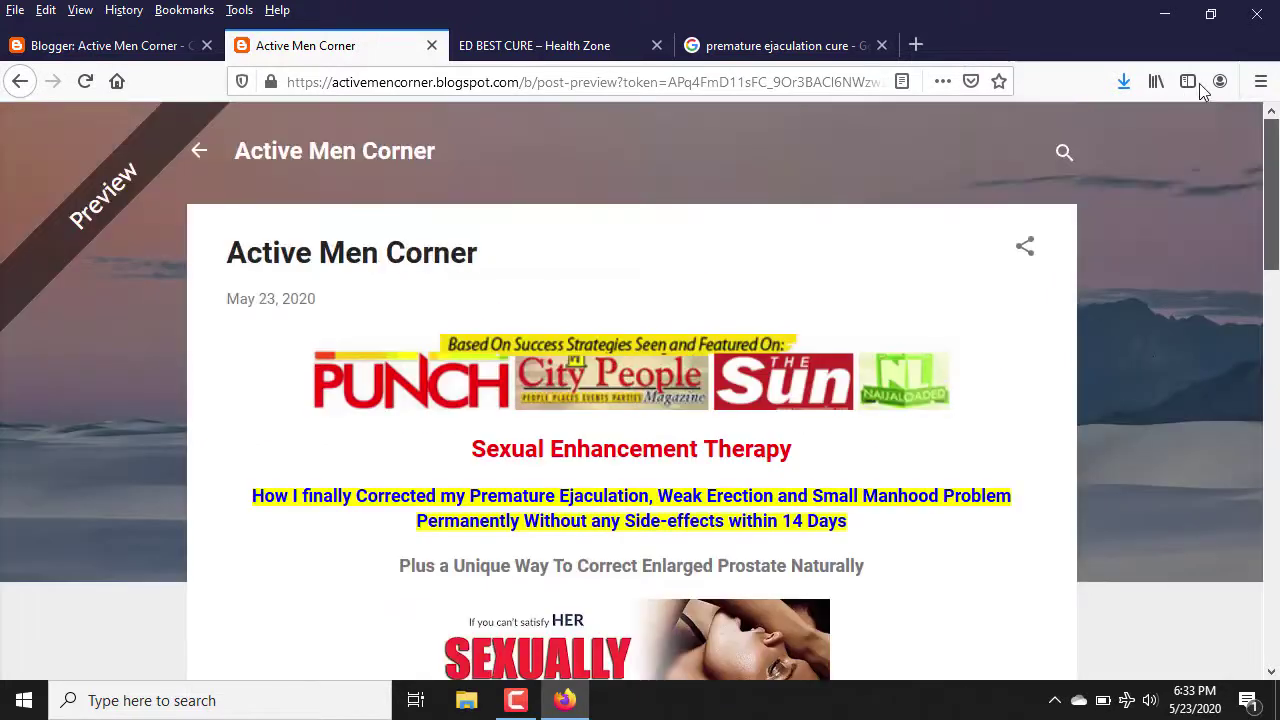
click(95, 46)
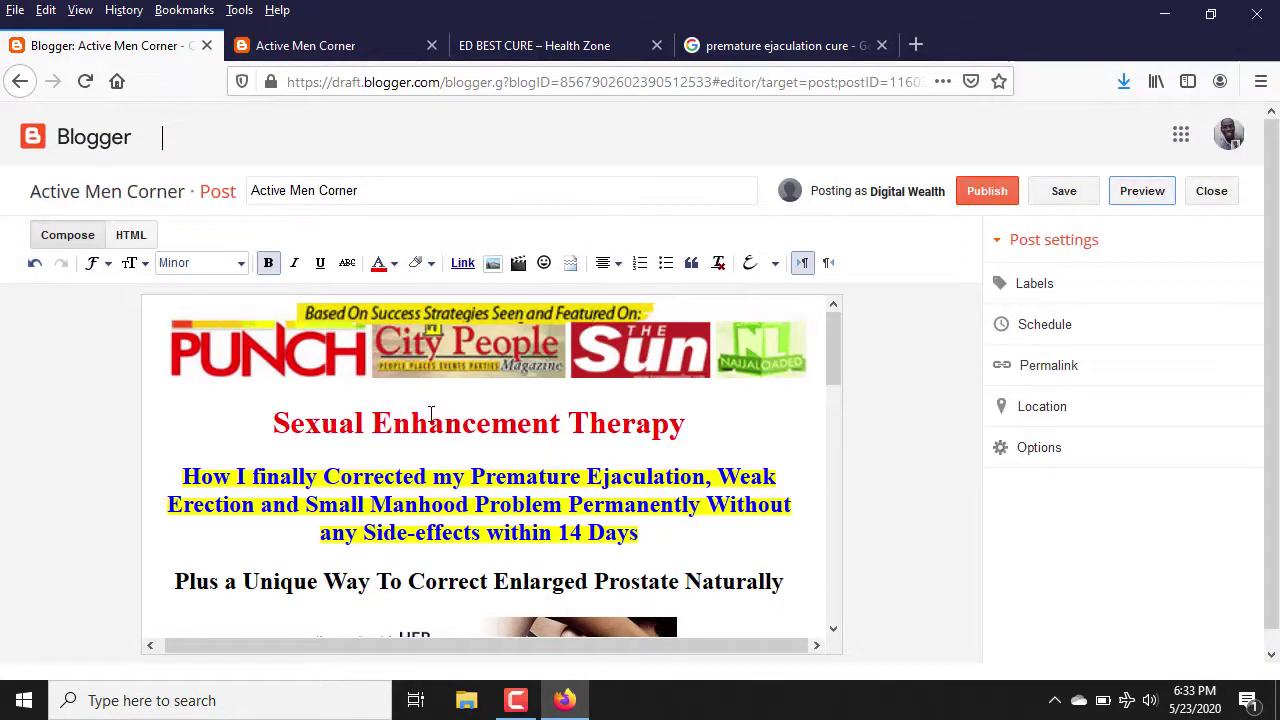
Check the Sexual Enhancement Therapy heading's font size, leaving it unchanged
drag(691, 426, 246, 423)
click(130, 262)
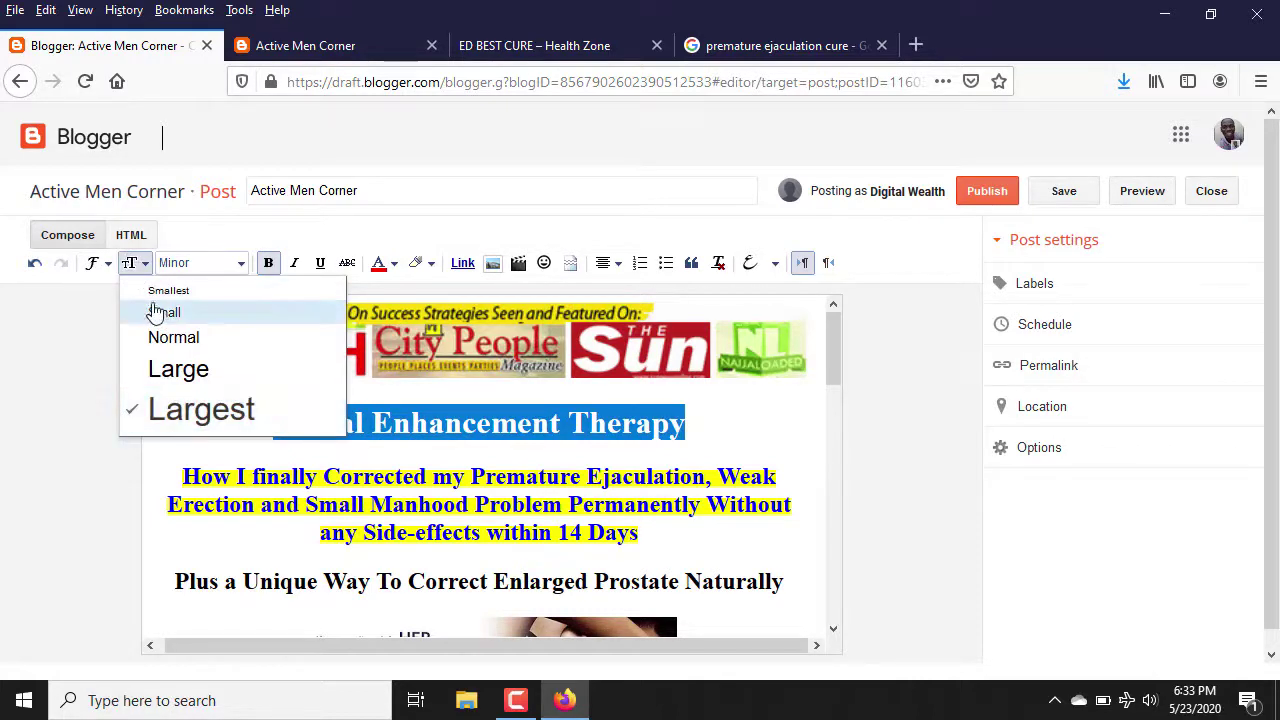
click(130, 262)
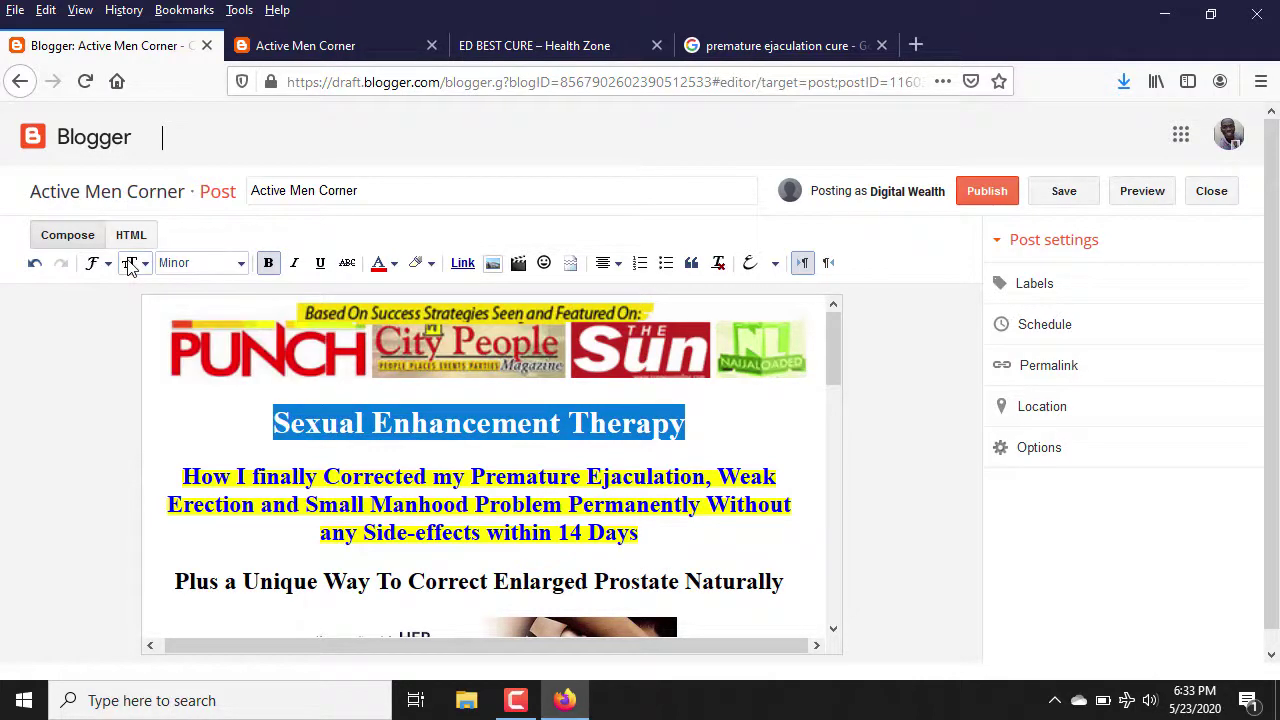
click(641, 424)
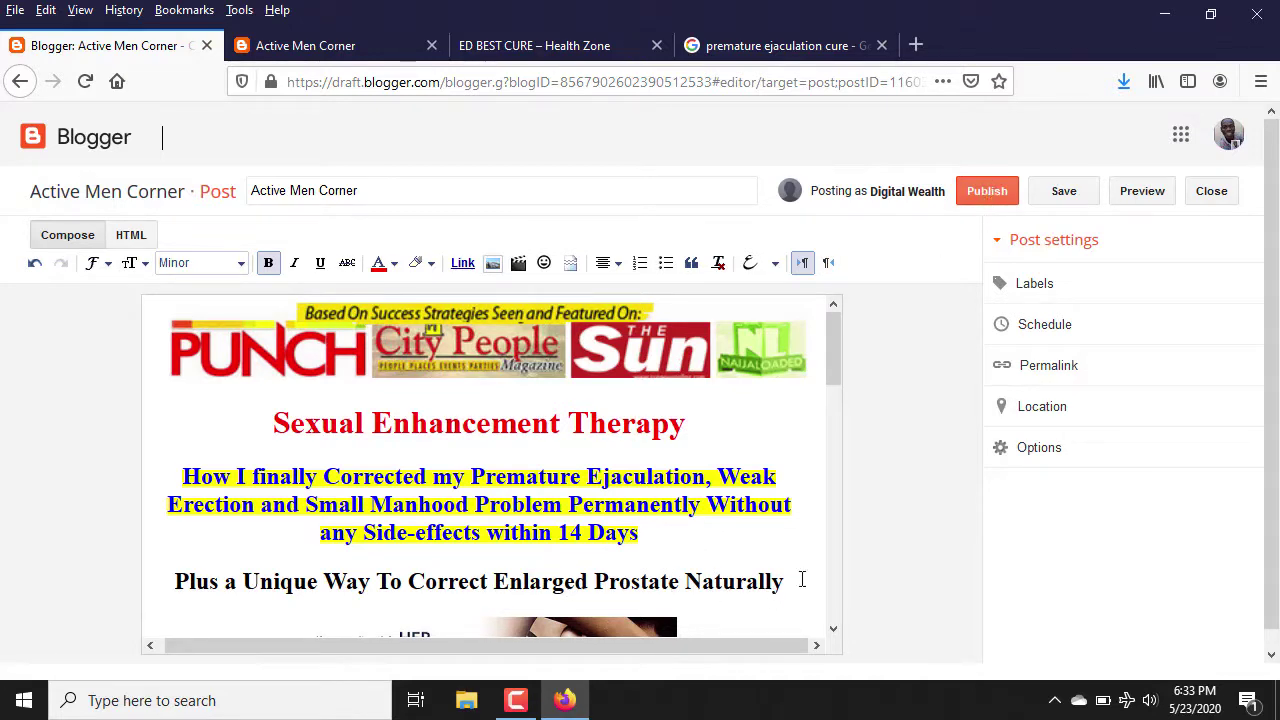
Make the 'Plus a Unique Way To Correct Enlarged Prostate Naturally' line black and publish
drag(786, 581, 174, 584)
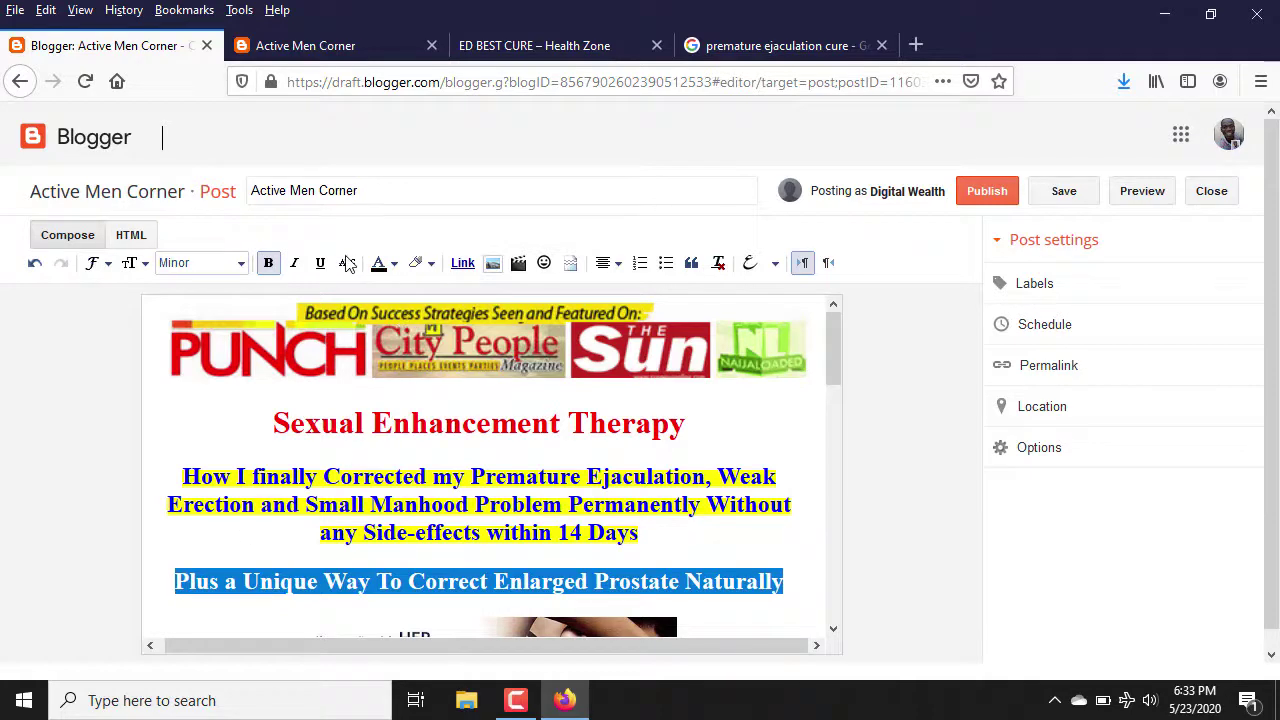
click(380, 264)
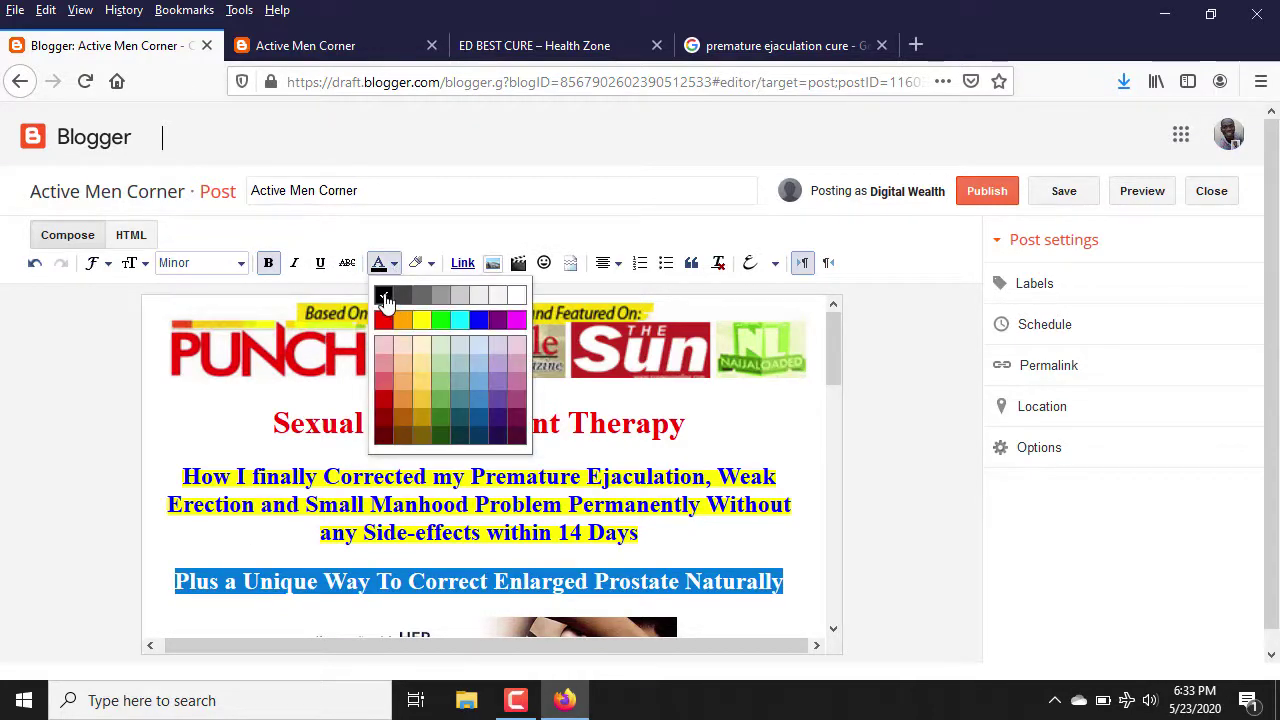
click(384, 300)
click(810, 562)
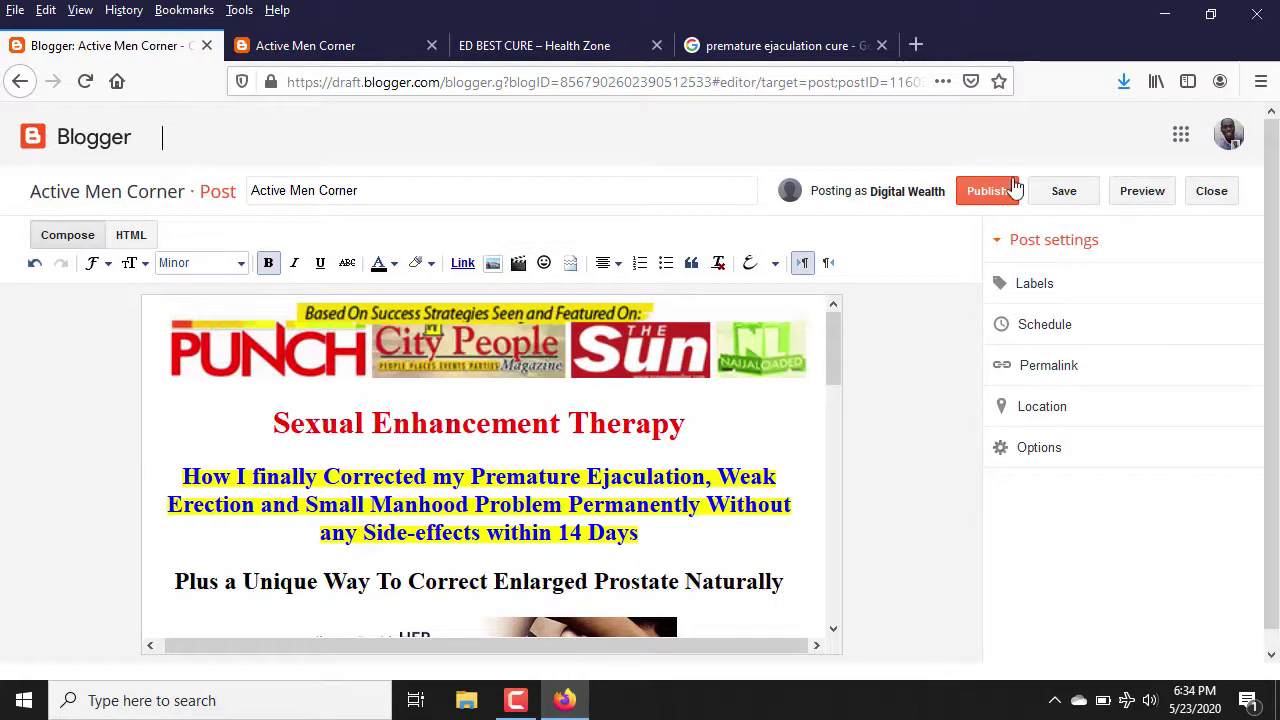
click(986, 194)
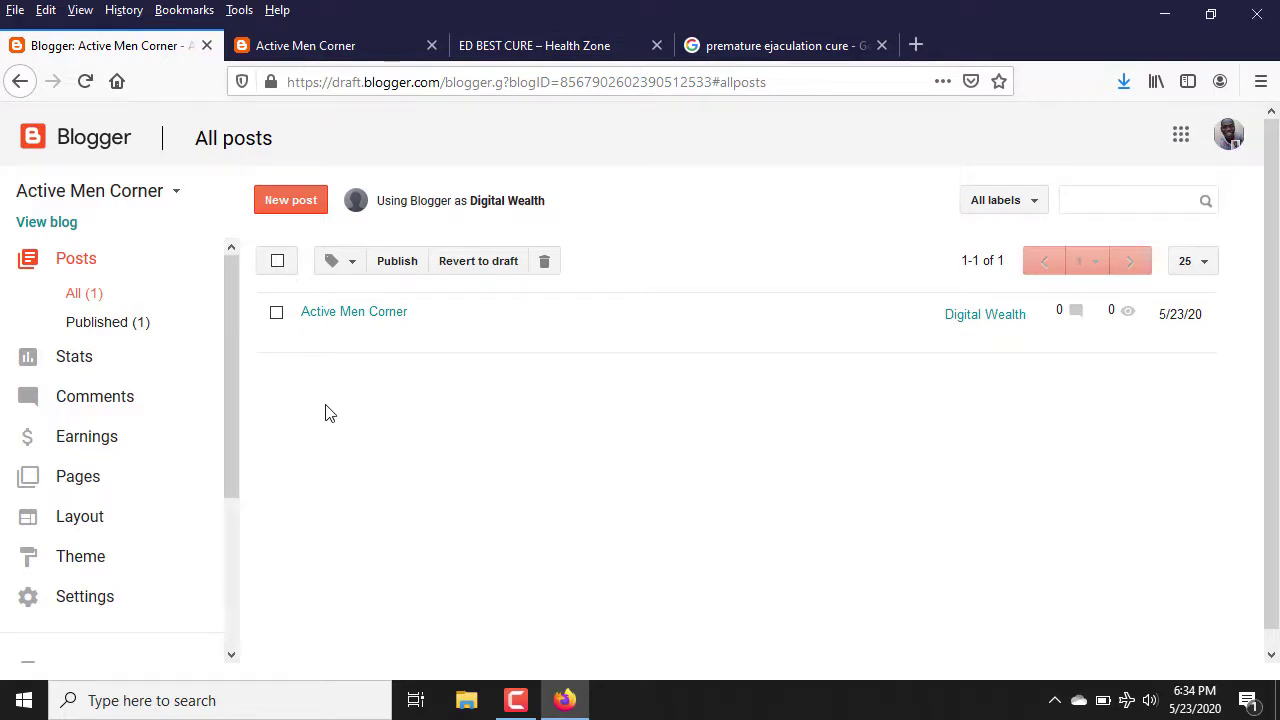
mouse_move(292, 334)
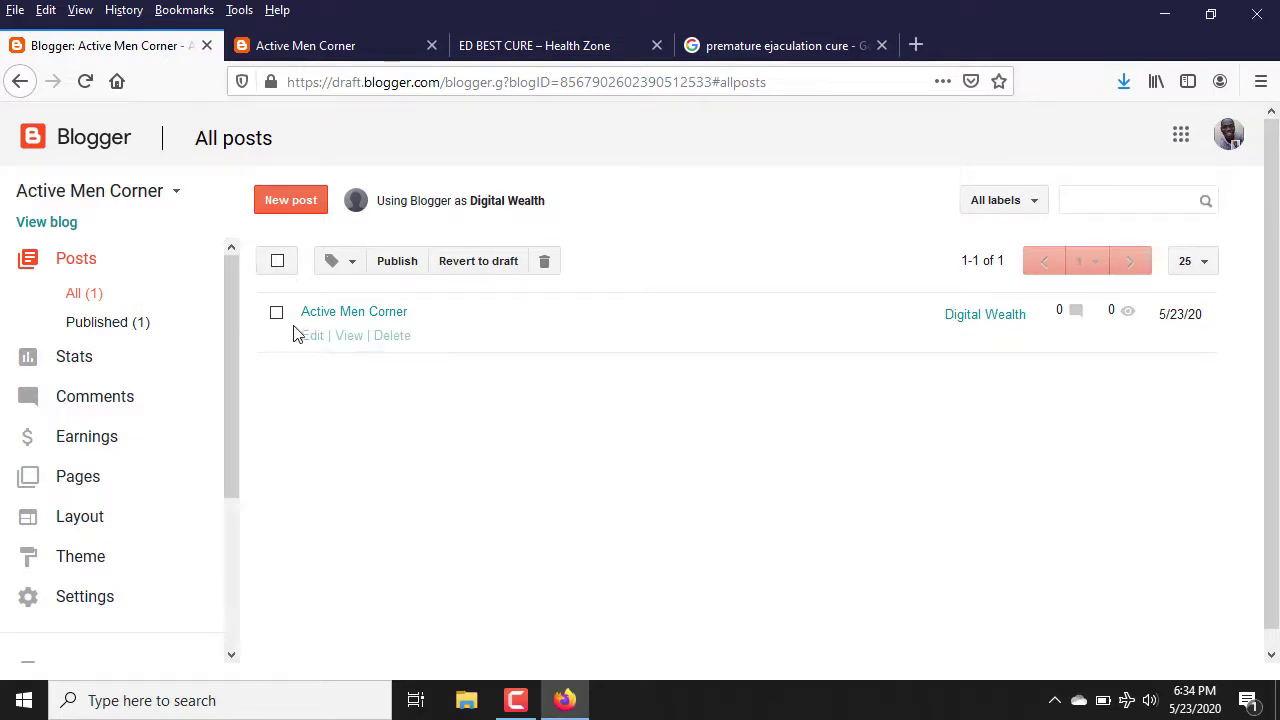
click(352, 342)
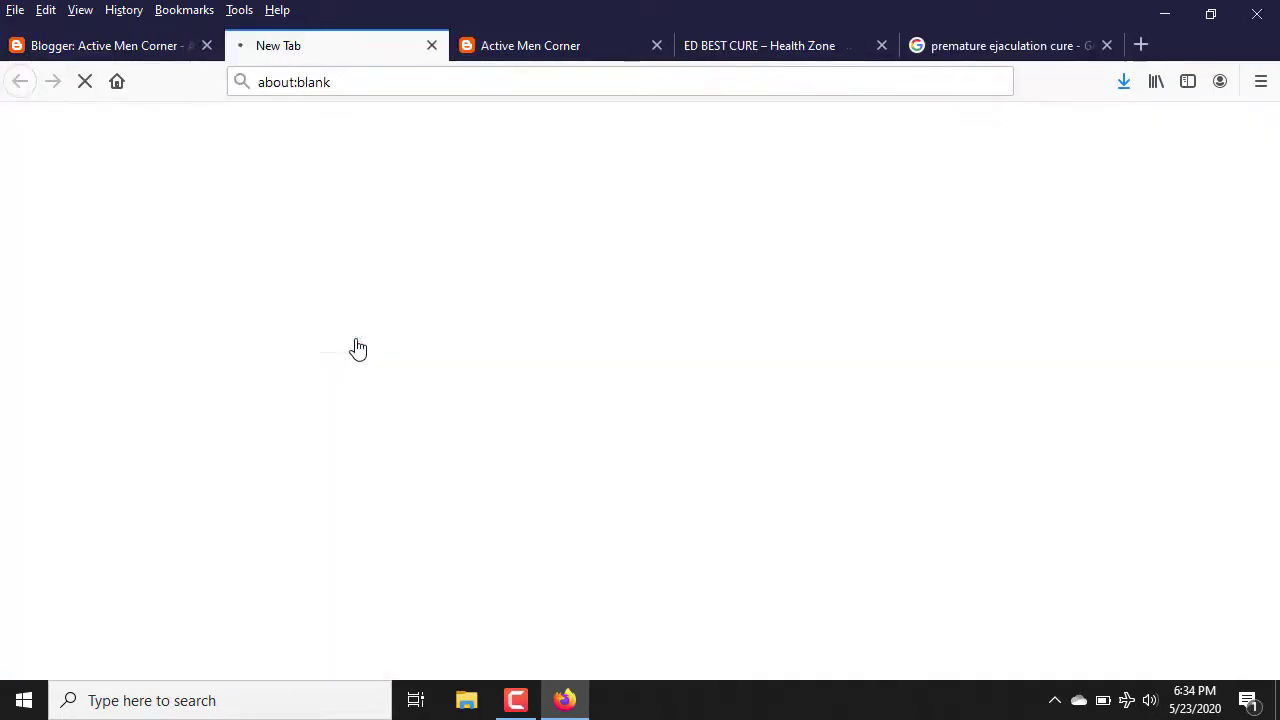
click(656, 46)
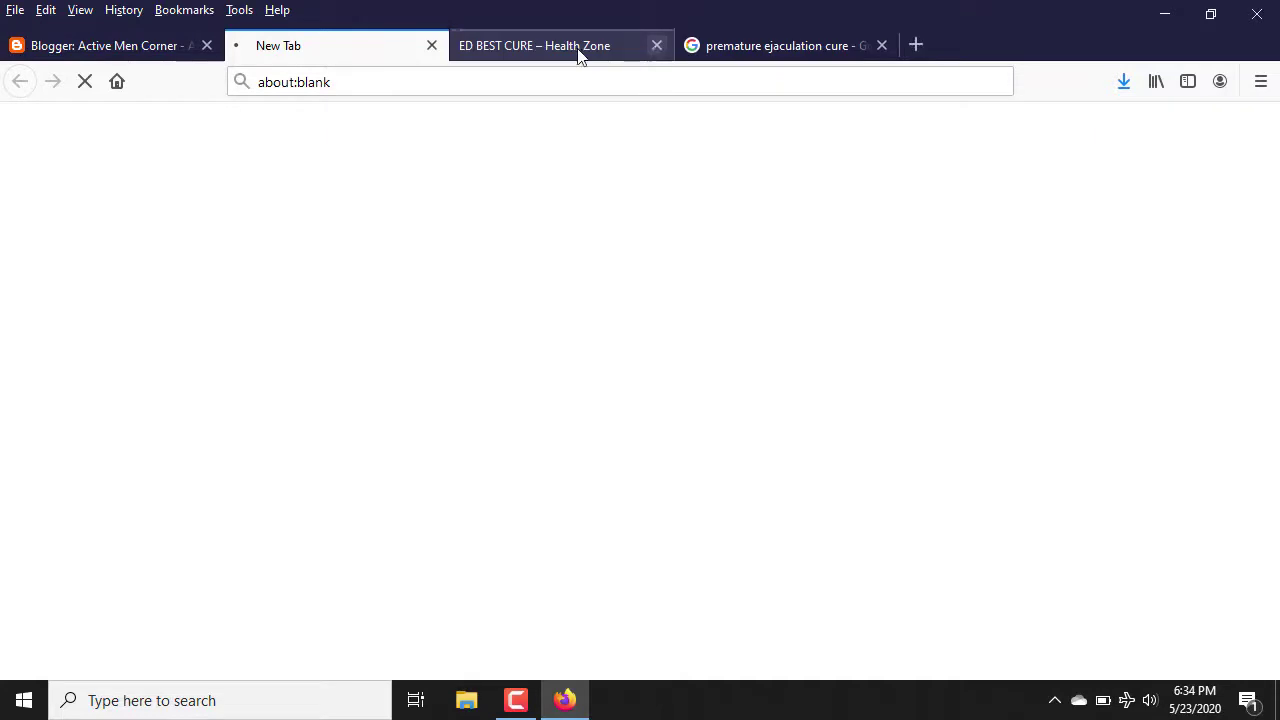
click(653, 47)
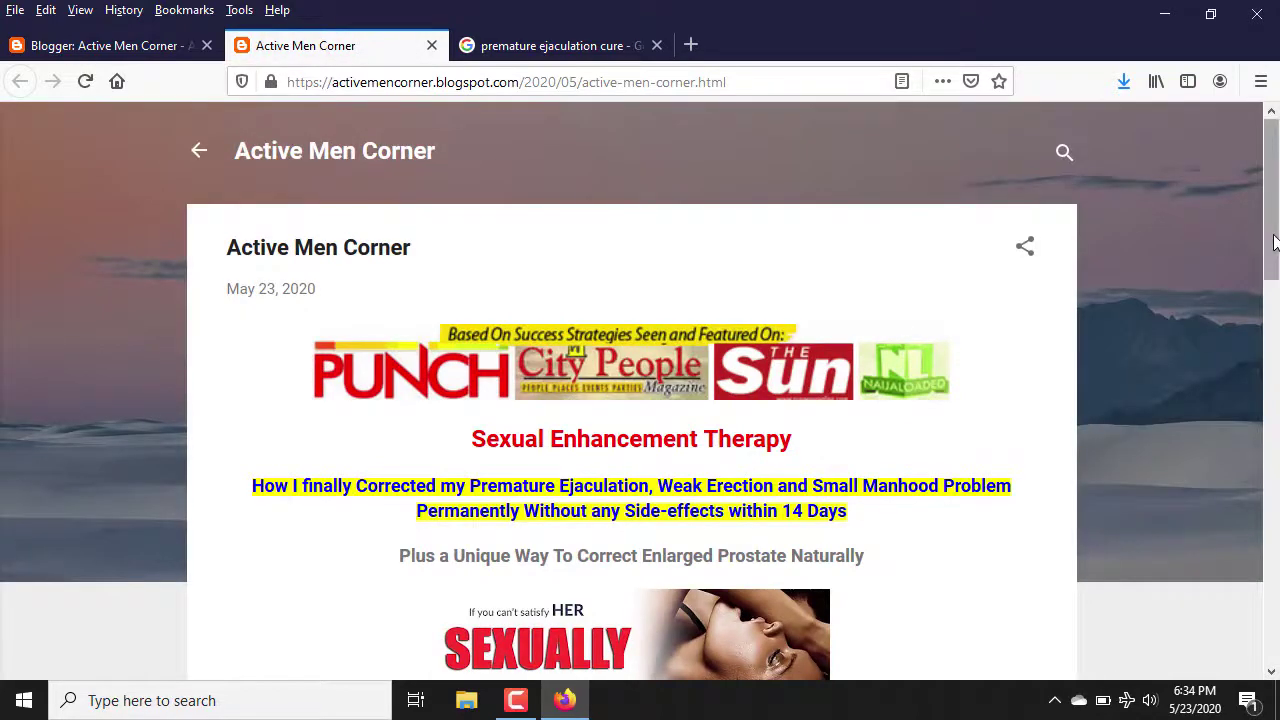
scroll(640, 390, down, 5)
drag(1271, 415, 1273, 650)
drag(1277, 600, 1271, 150)
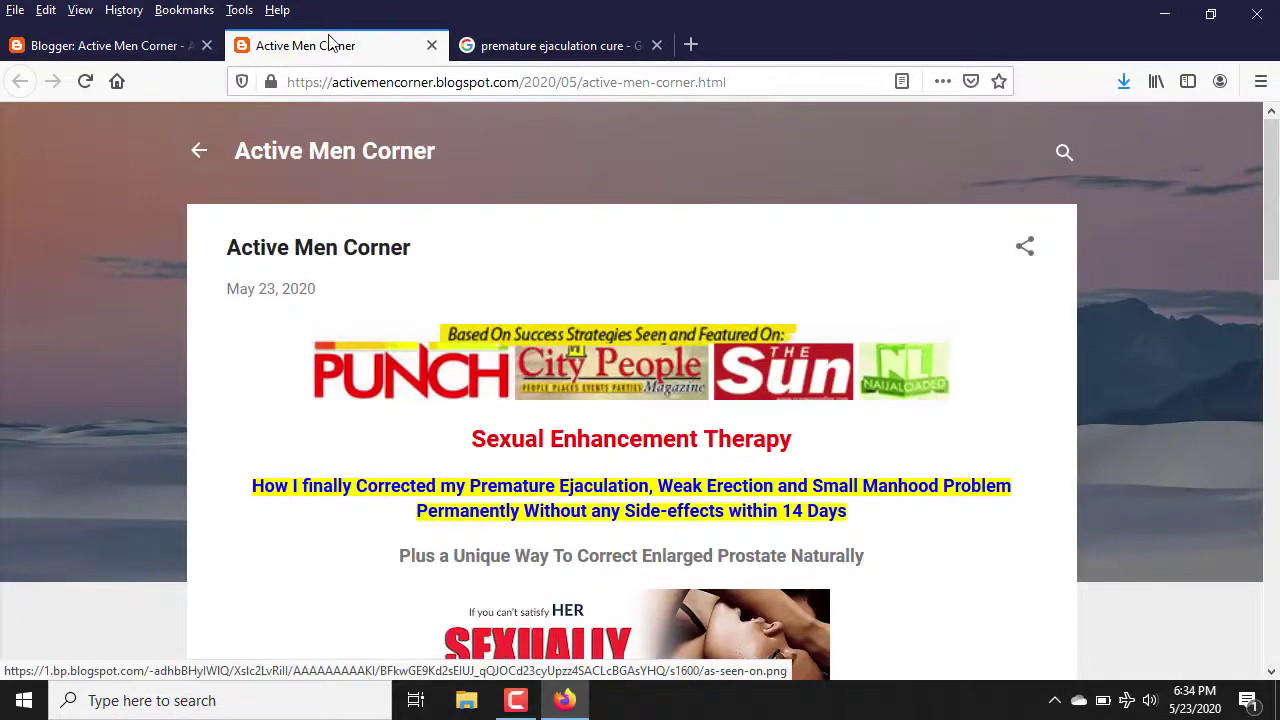
click(87, 47)
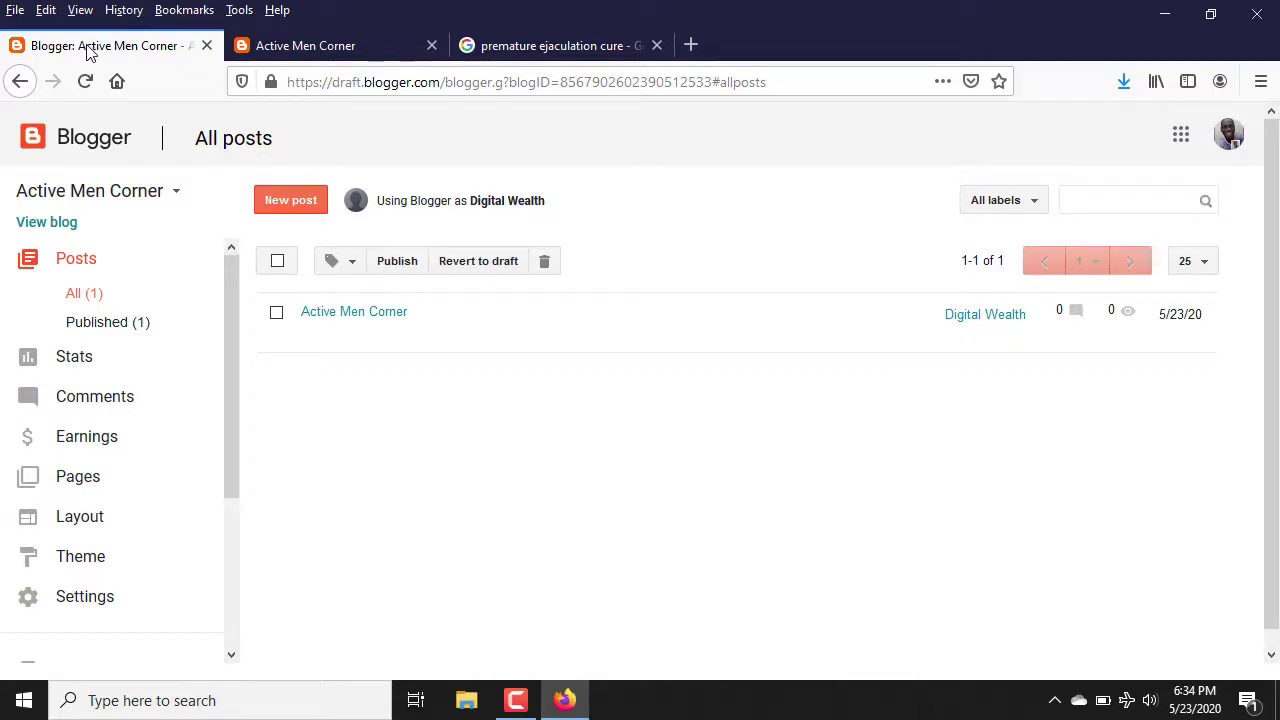
click(296, 46)
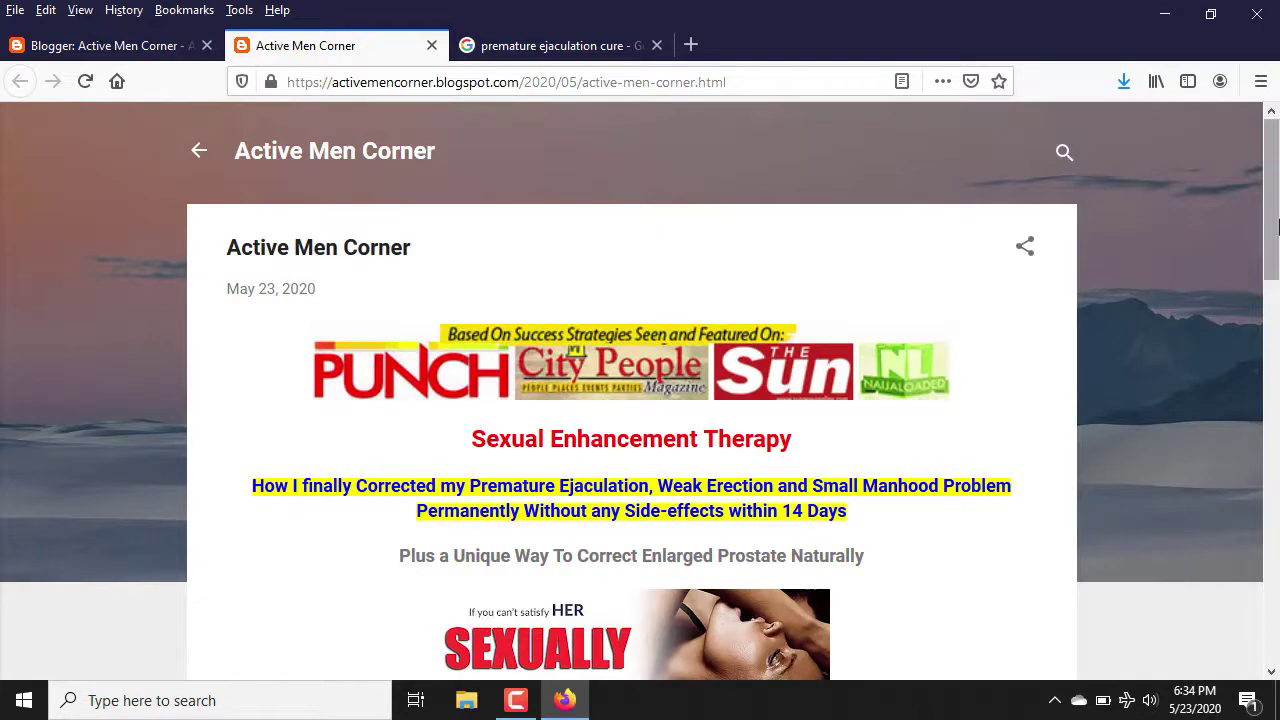
drag(1272, 268, 1274, 645)
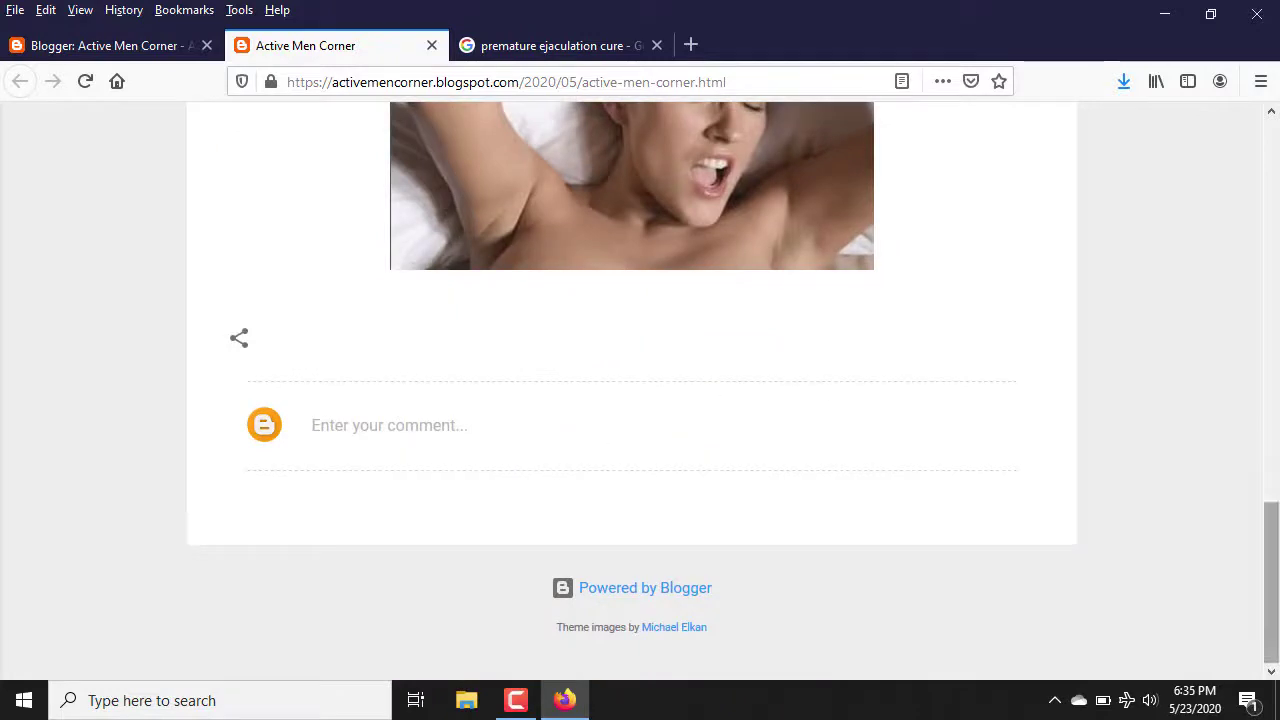
drag(1272, 560, 1276, 84)
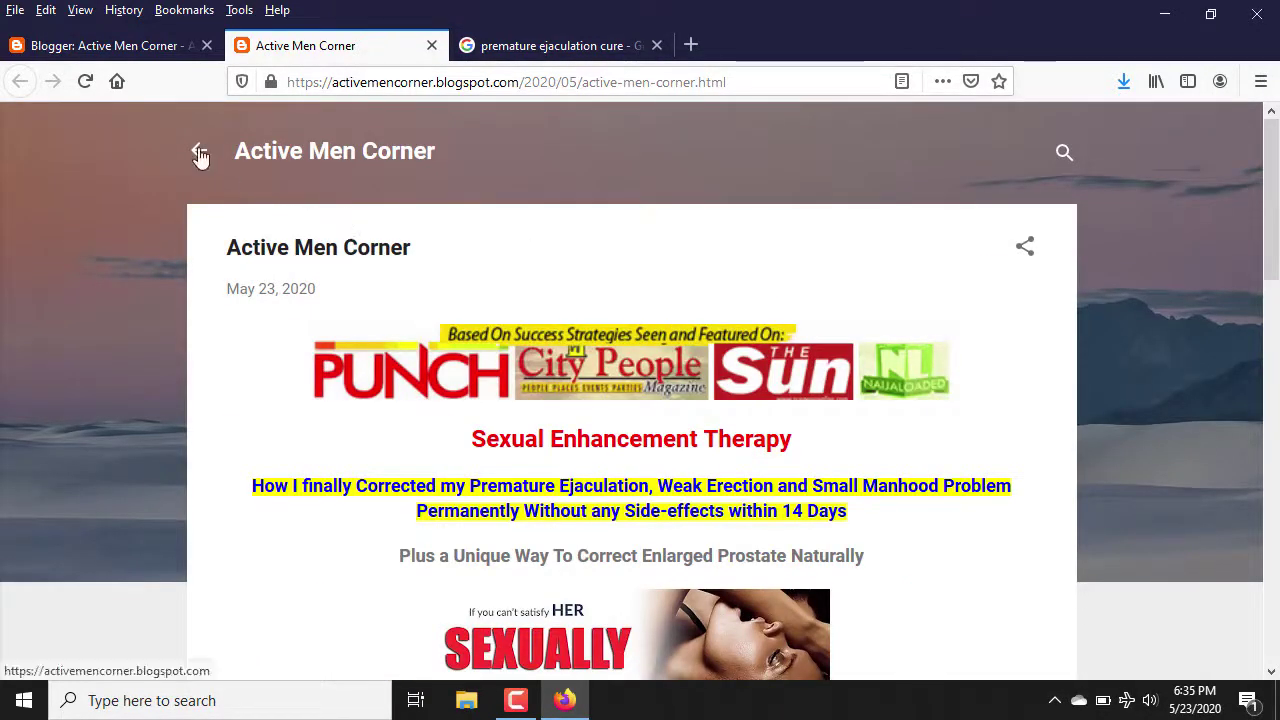
Open the live Active Men Corner blog home page and scroll through it
click(145, 64)
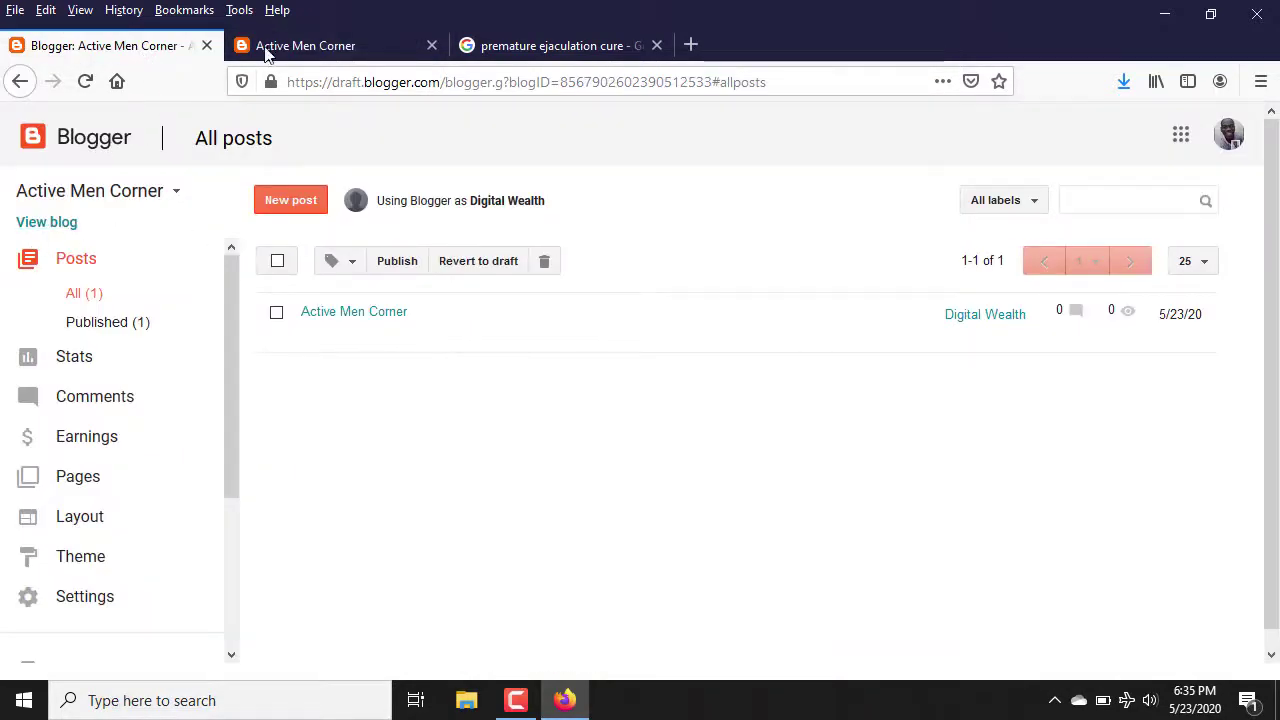
click(66, 225)
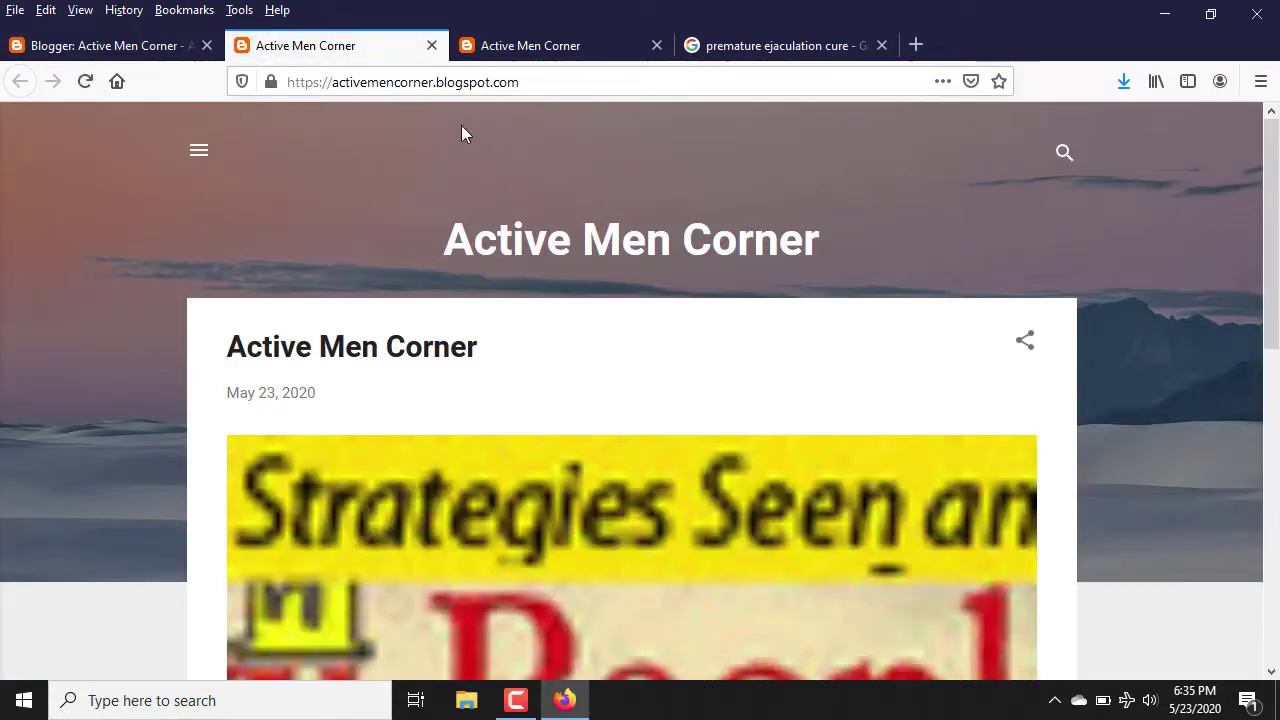
drag(1272, 181, 1202, 97)
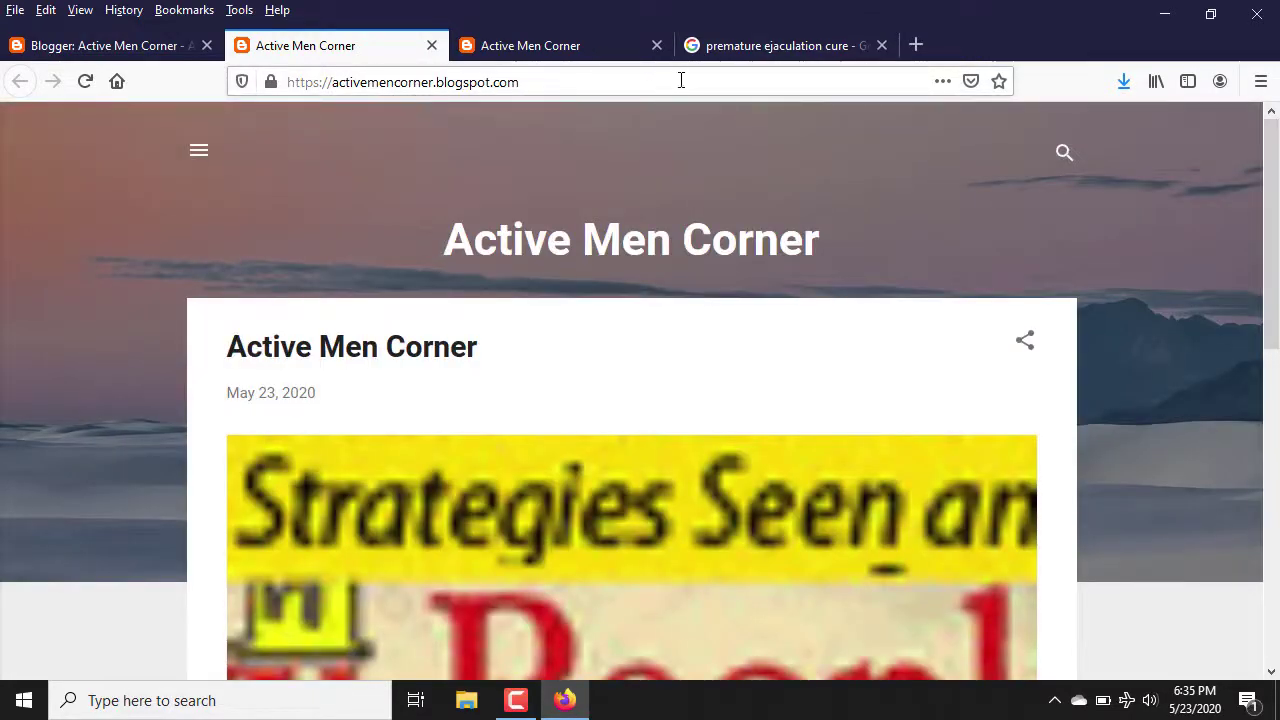
drag(1271, 162, 1250, 115)
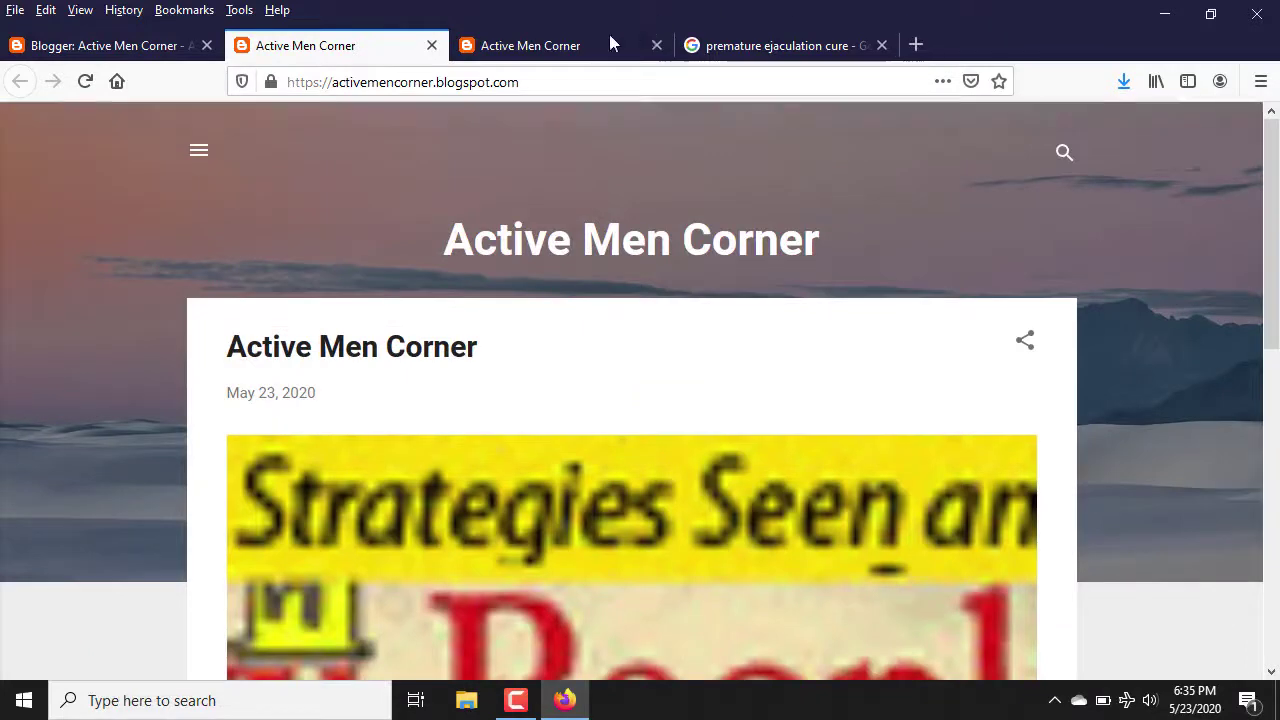
Close the duplicate published post page and return to the All posts dashboard
click(566, 50)
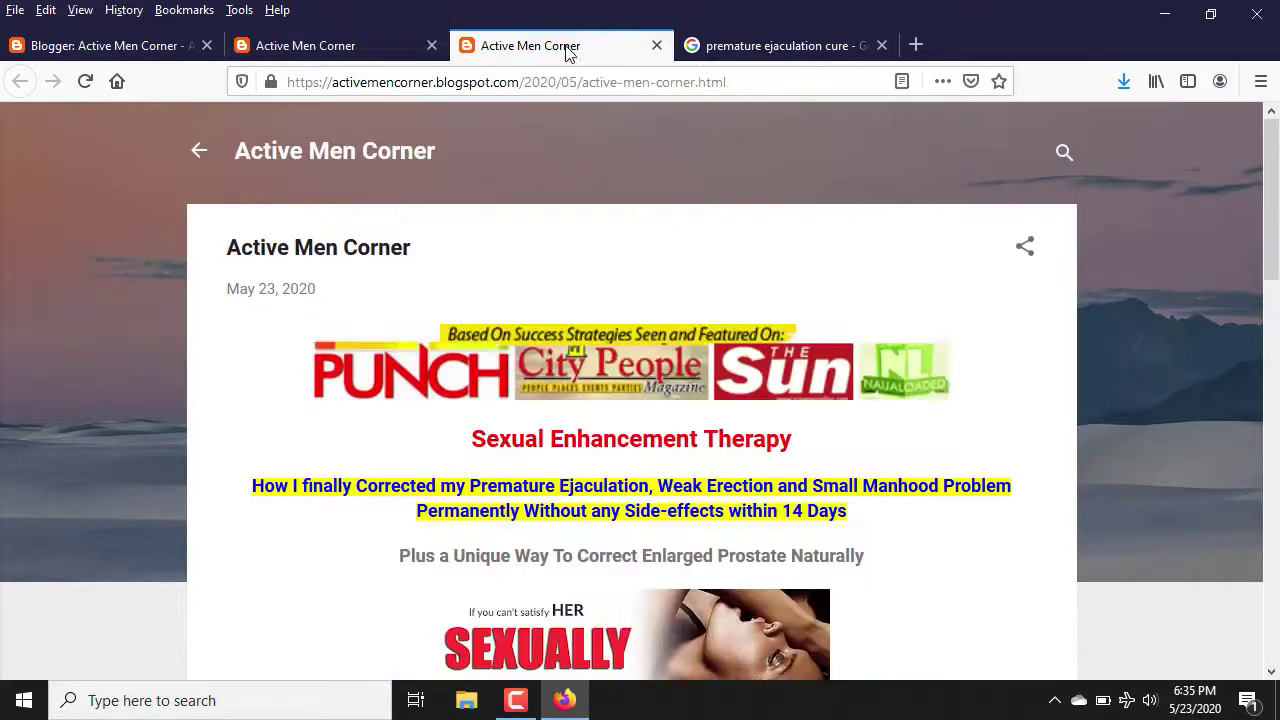
click(729, 42)
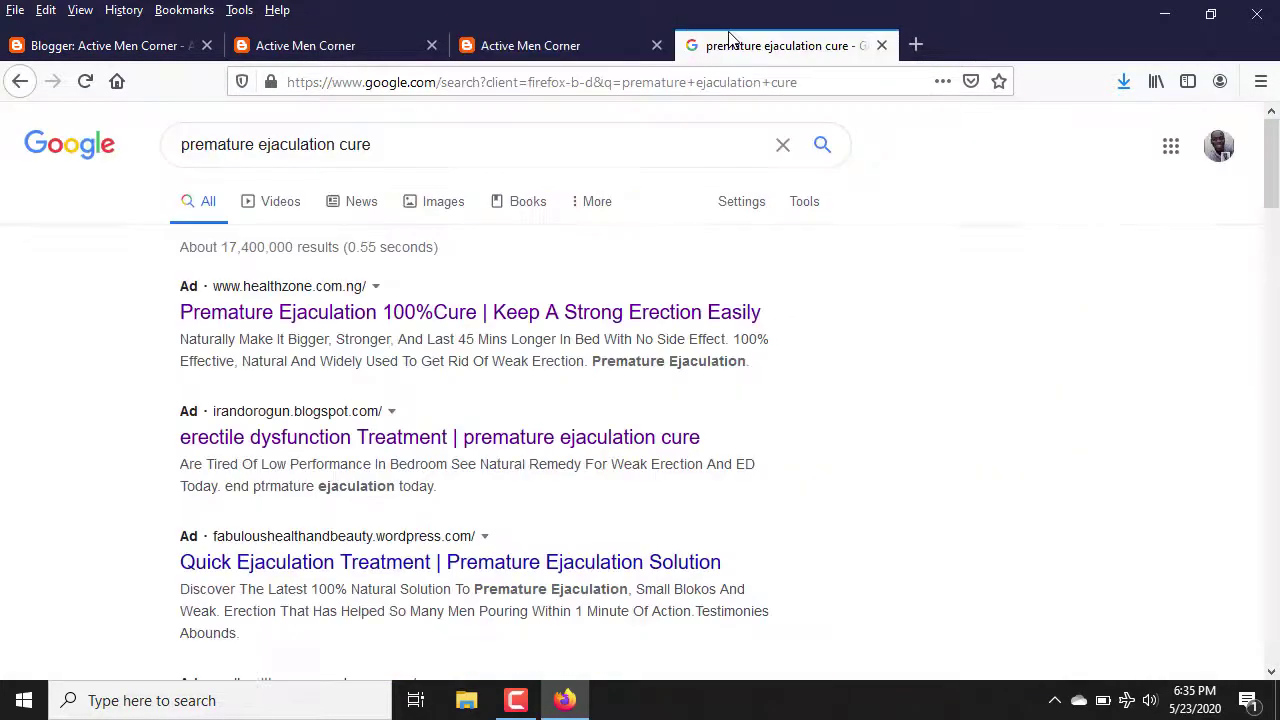
click(578, 48)
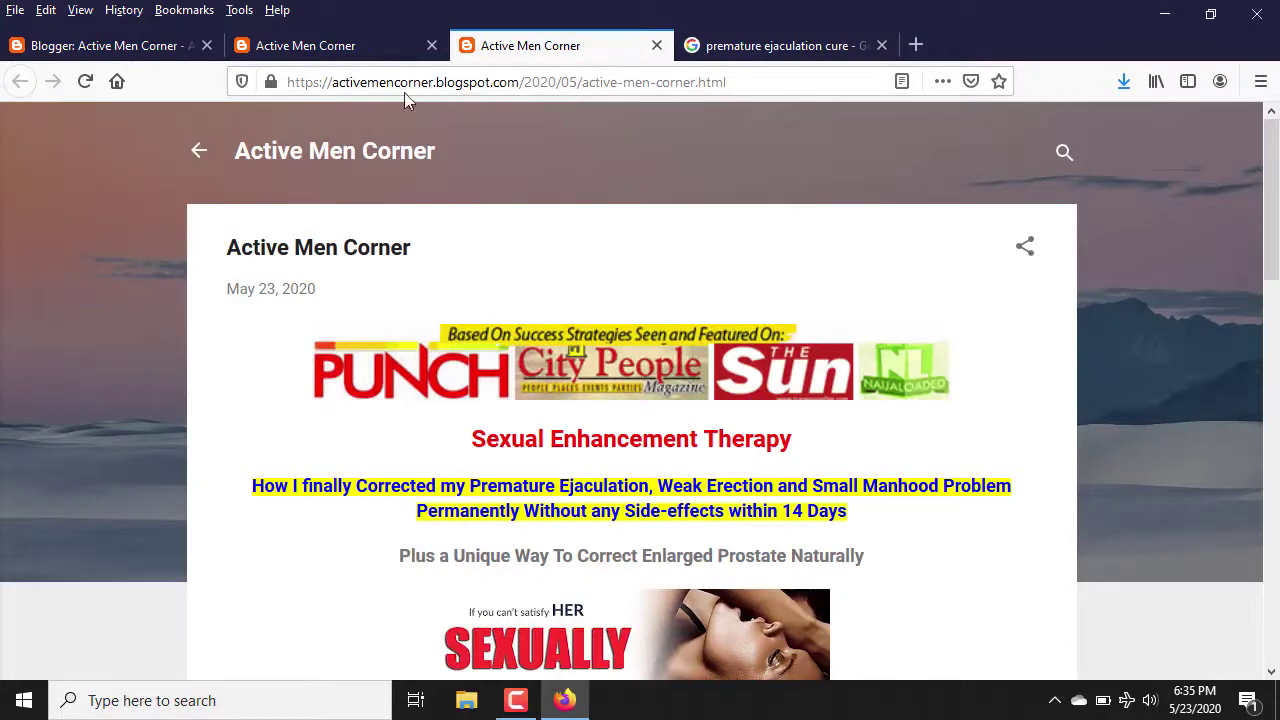
click(657, 45)
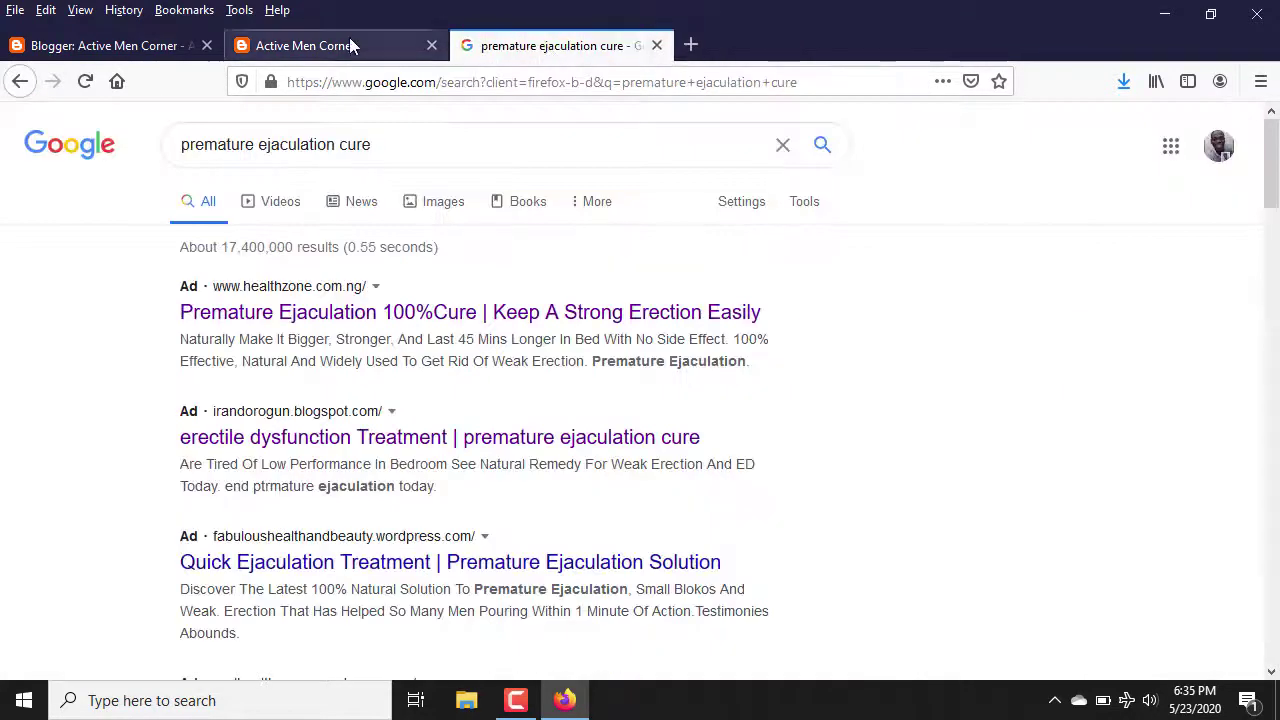
click(346, 44)
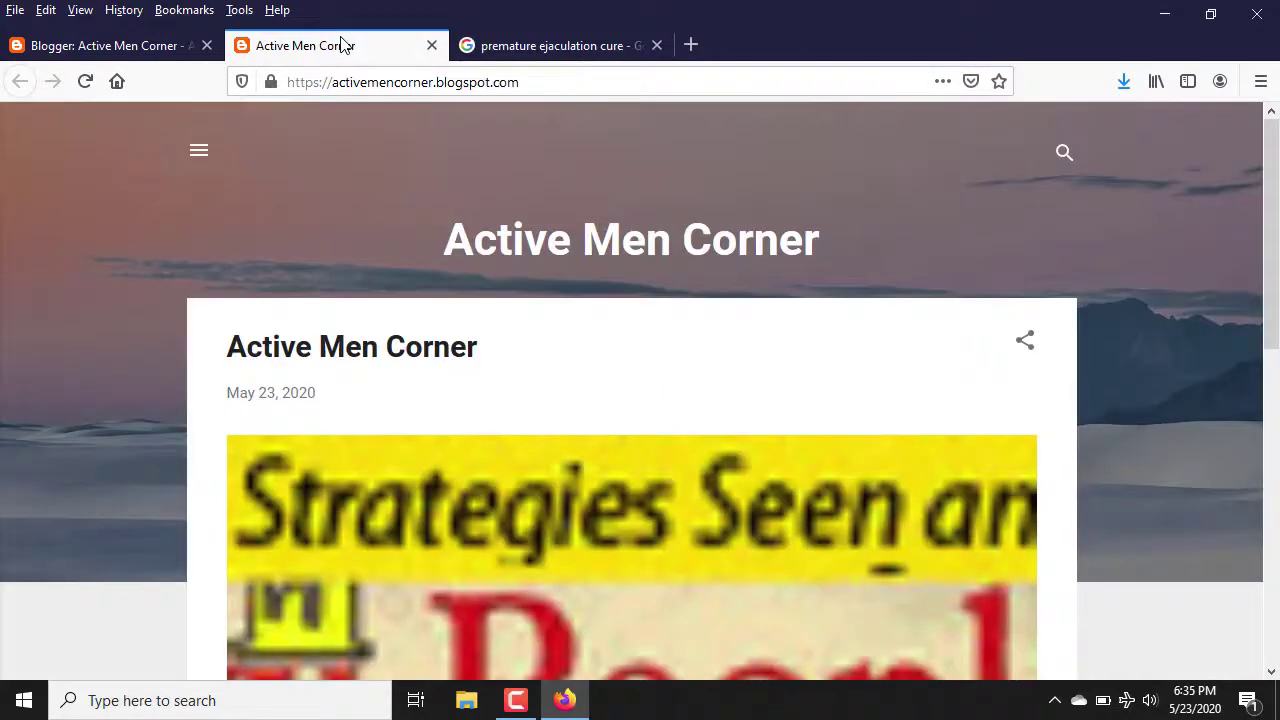
click(160, 58)
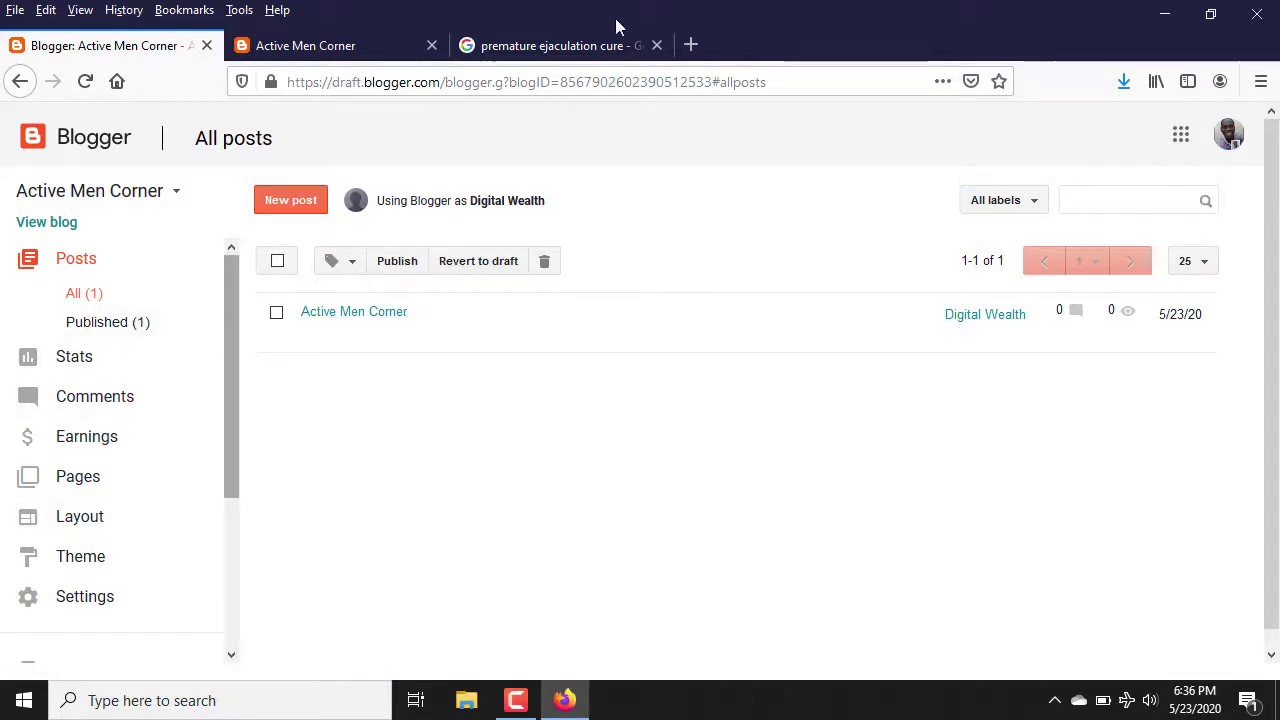
Open the first Health Zone ad for 'premature ejaculation cure' in a new tab
click(551, 48)
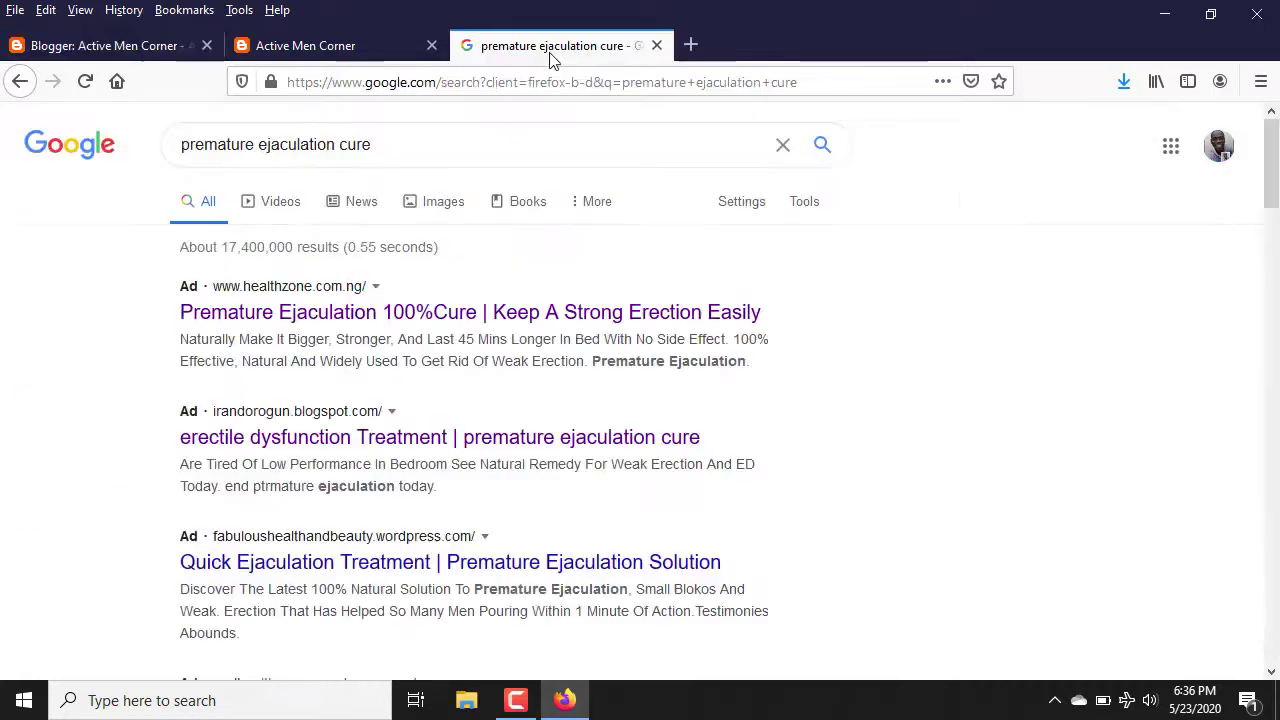
right_click(266, 320)
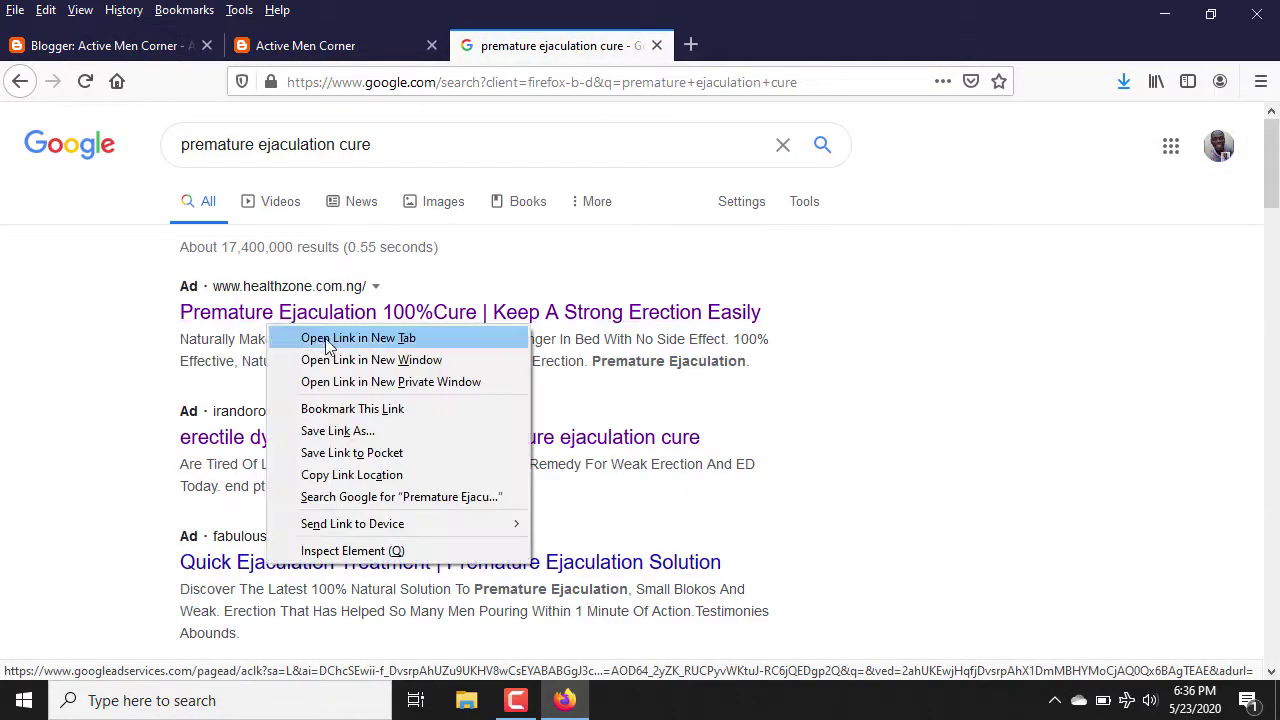
click(358, 338)
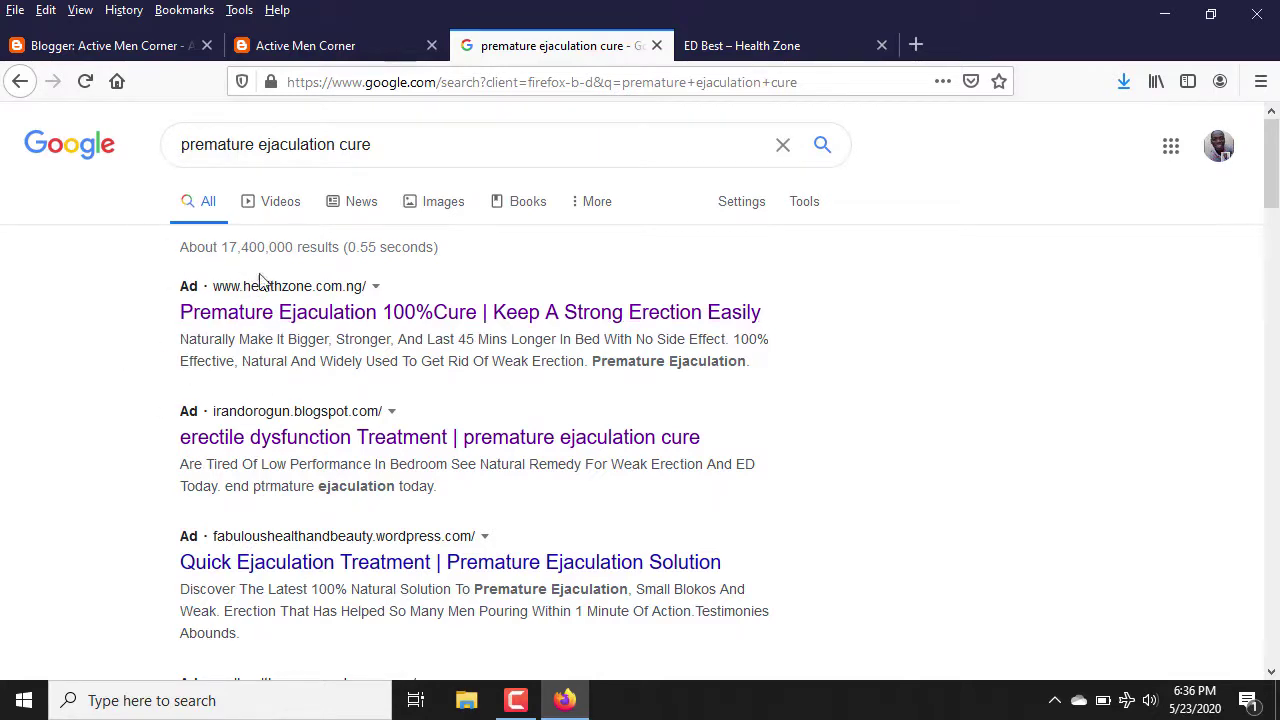
Scroll through the search results and the sponsored healthzone.com.ng listings
click(192, 298)
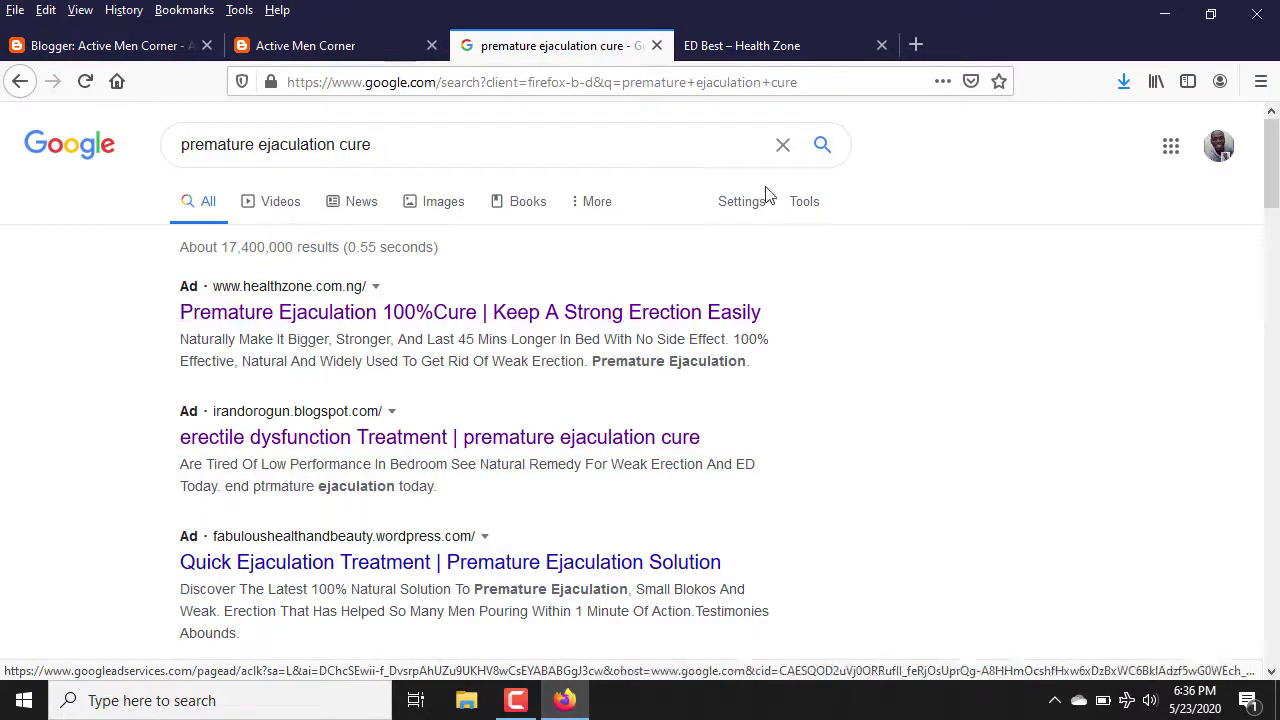
scroll(1276, 155, down, 2)
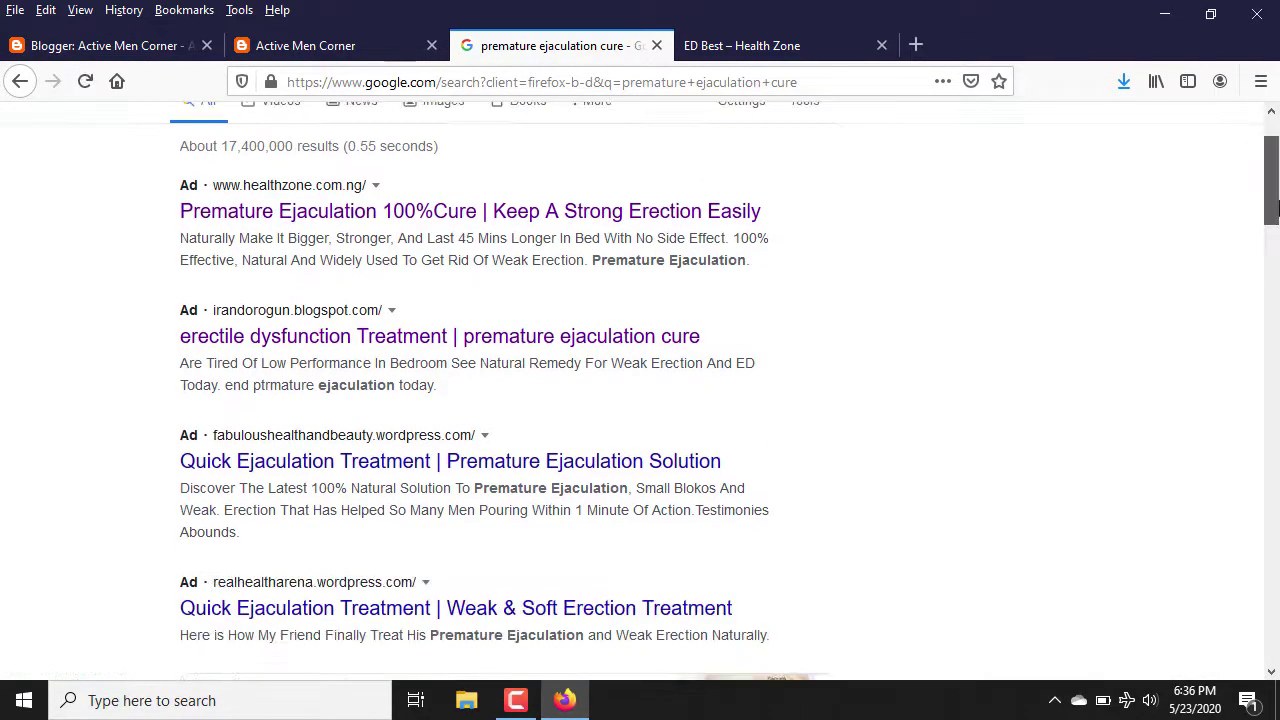
scroll(1276, 155, up, 2)
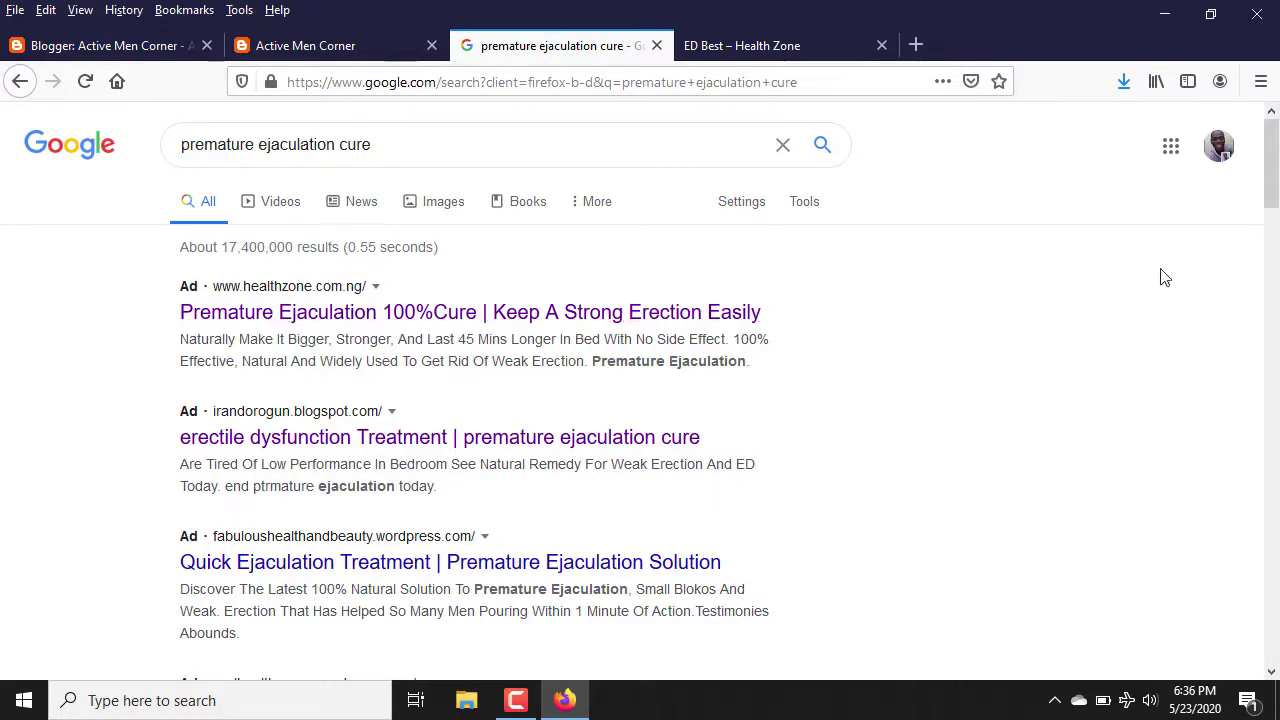
drag(1272, 205, 1276, 373)
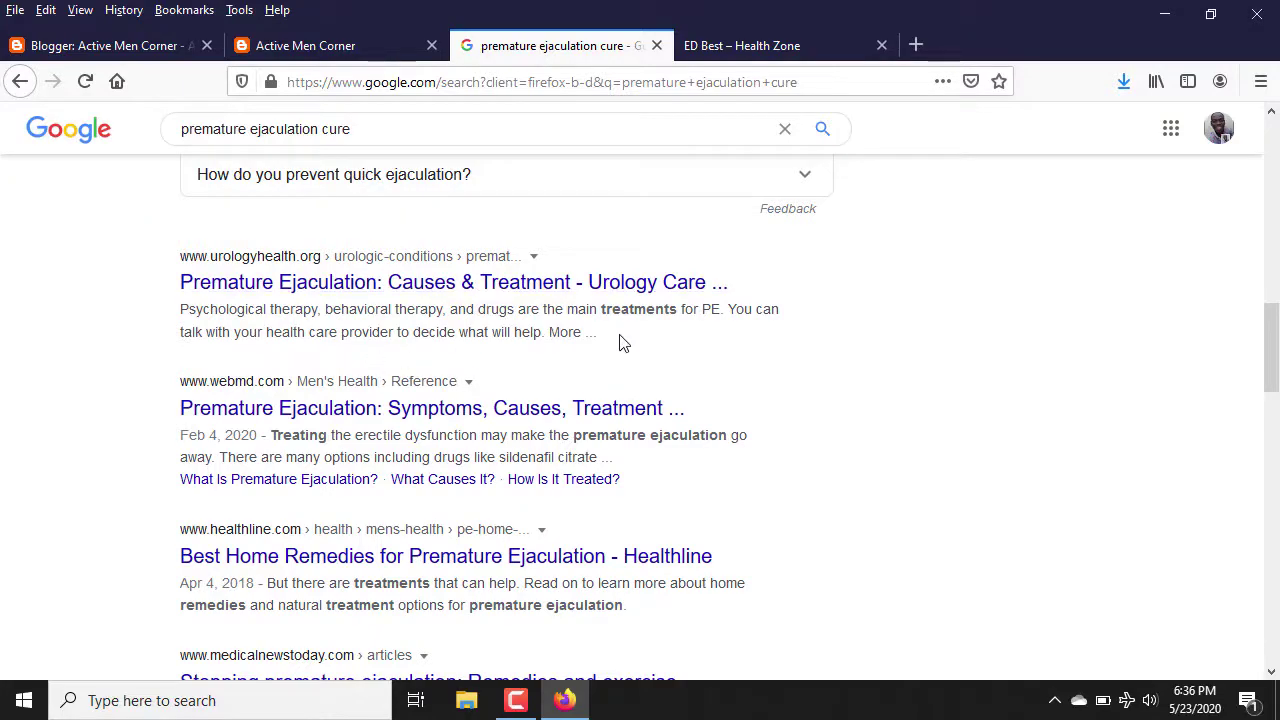
scroll(1274, 318, up, 10)
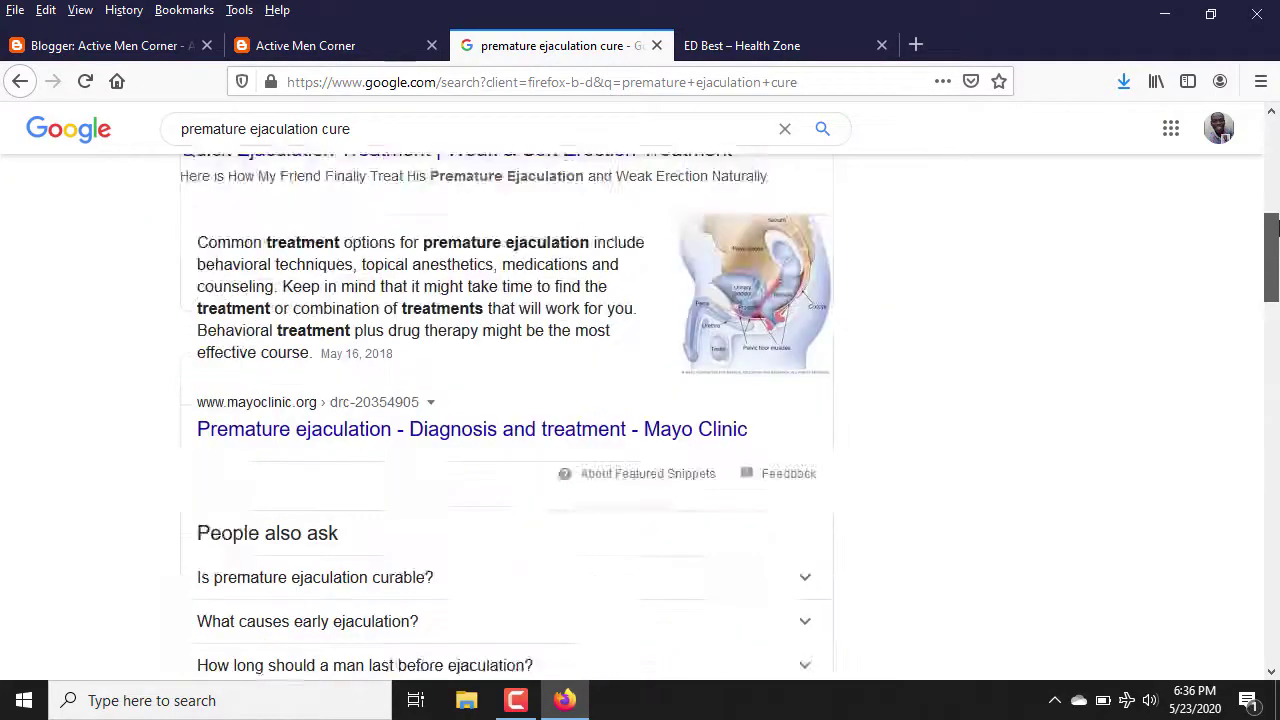
scroll(1276, 335, down, 8)
scroll(1276, 340, down, 3)
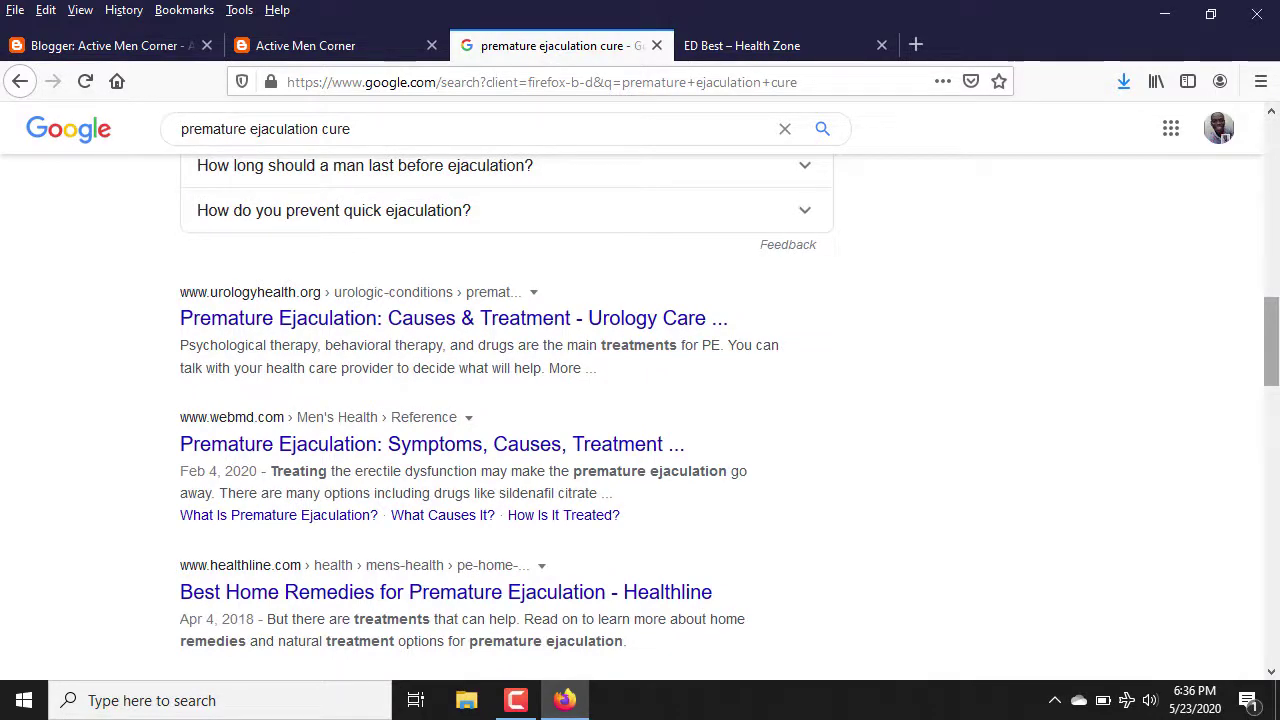
scroll(1270, 340, up, 10)
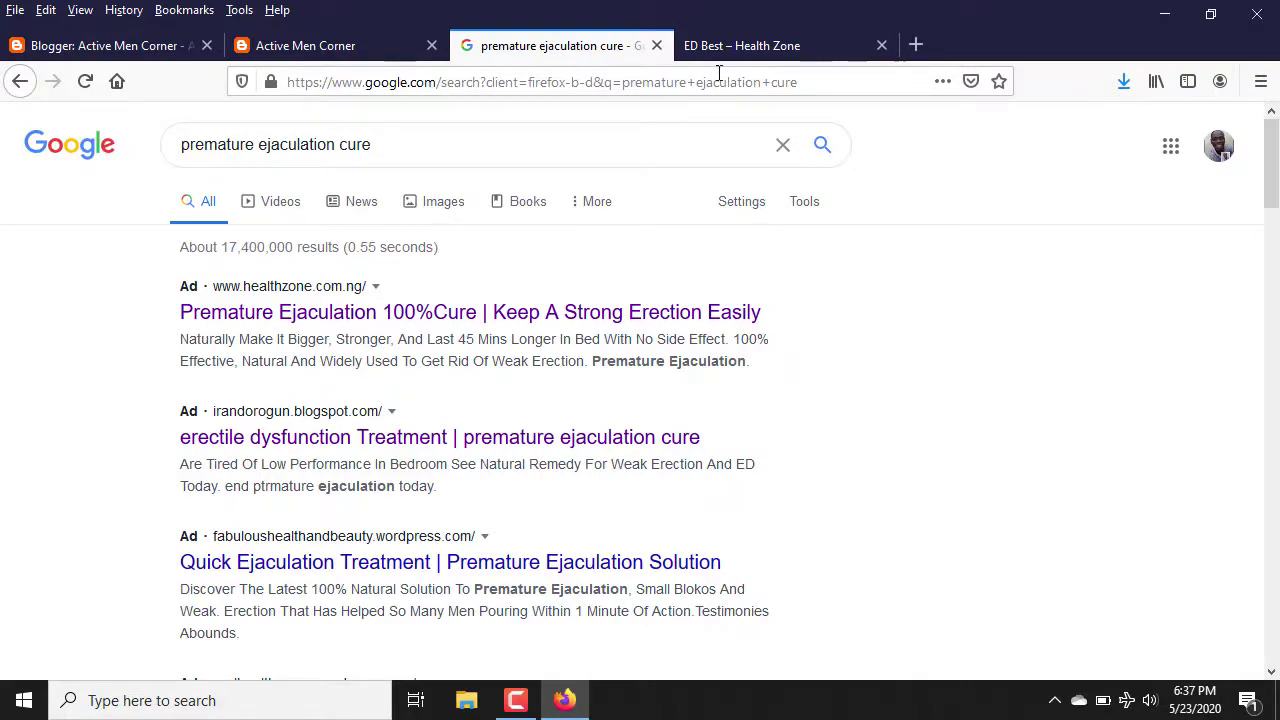
Move the ED Best – Health Zone tab beside the Blogger tab and scroll through the sales page
click(765, 50)
drag(765, 50, 371, 49)
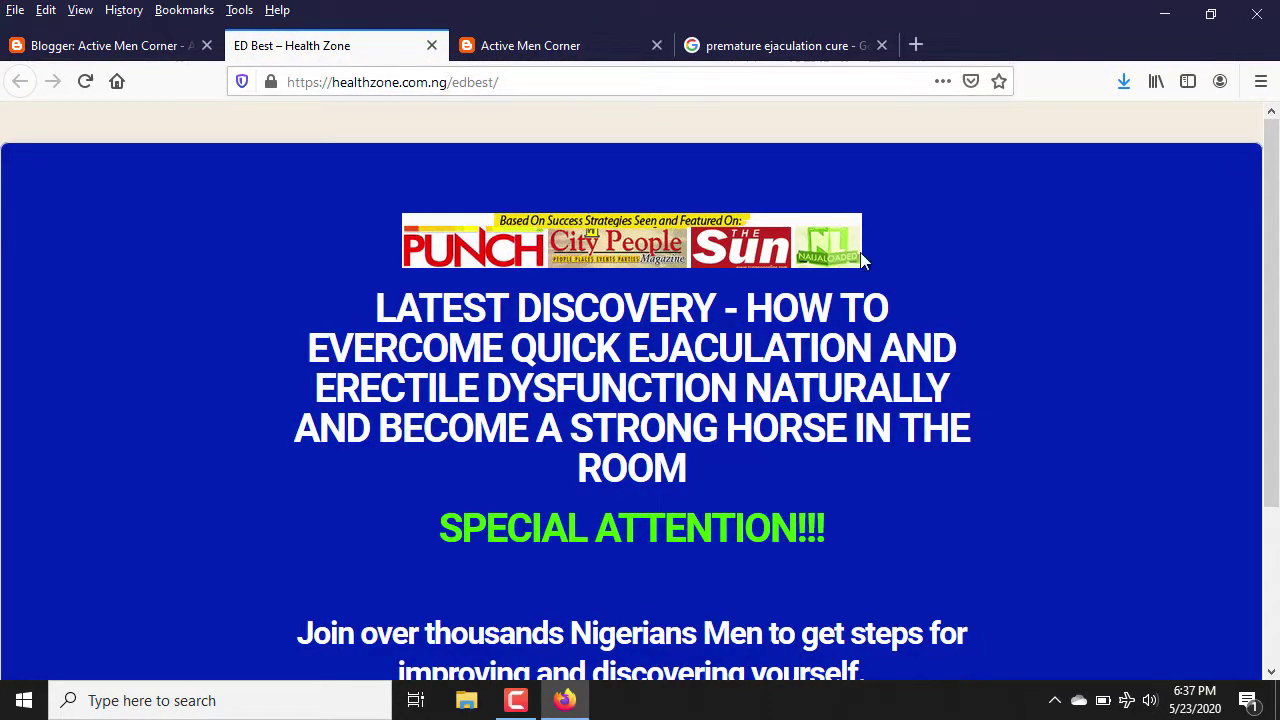
scroll(1265, 230, down, 2)
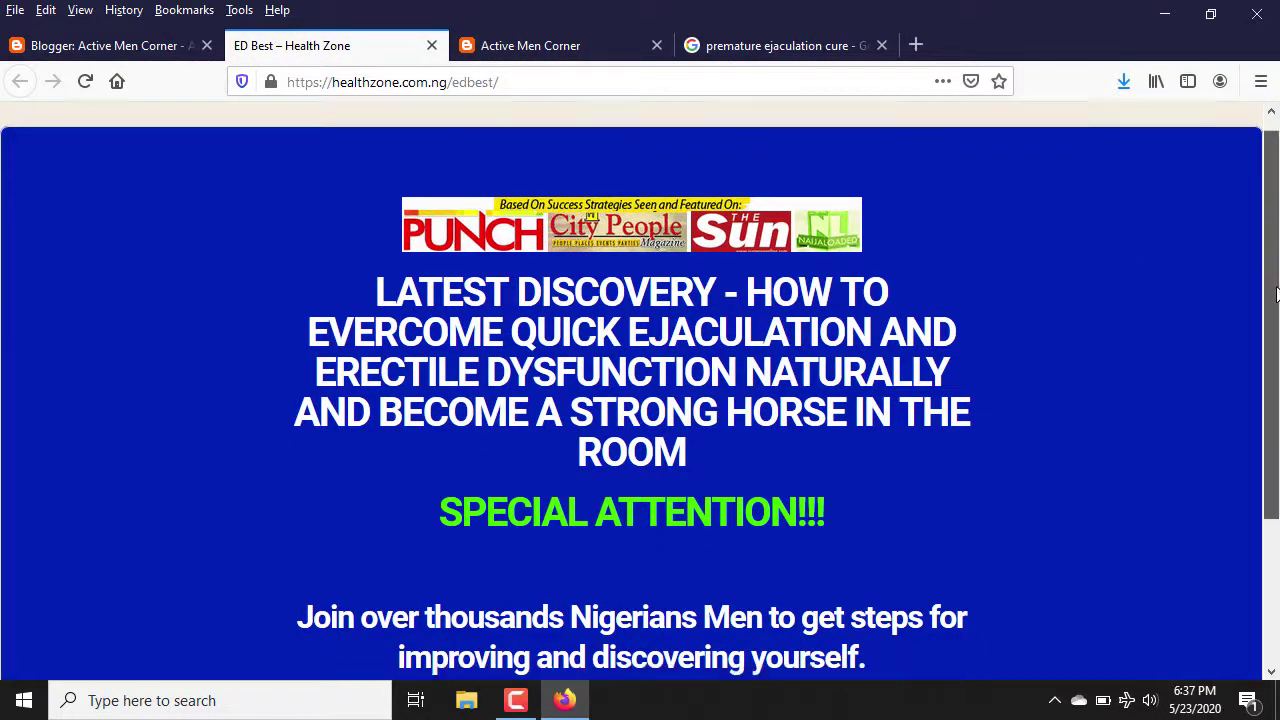
scroll(1268, 400, up, 1)
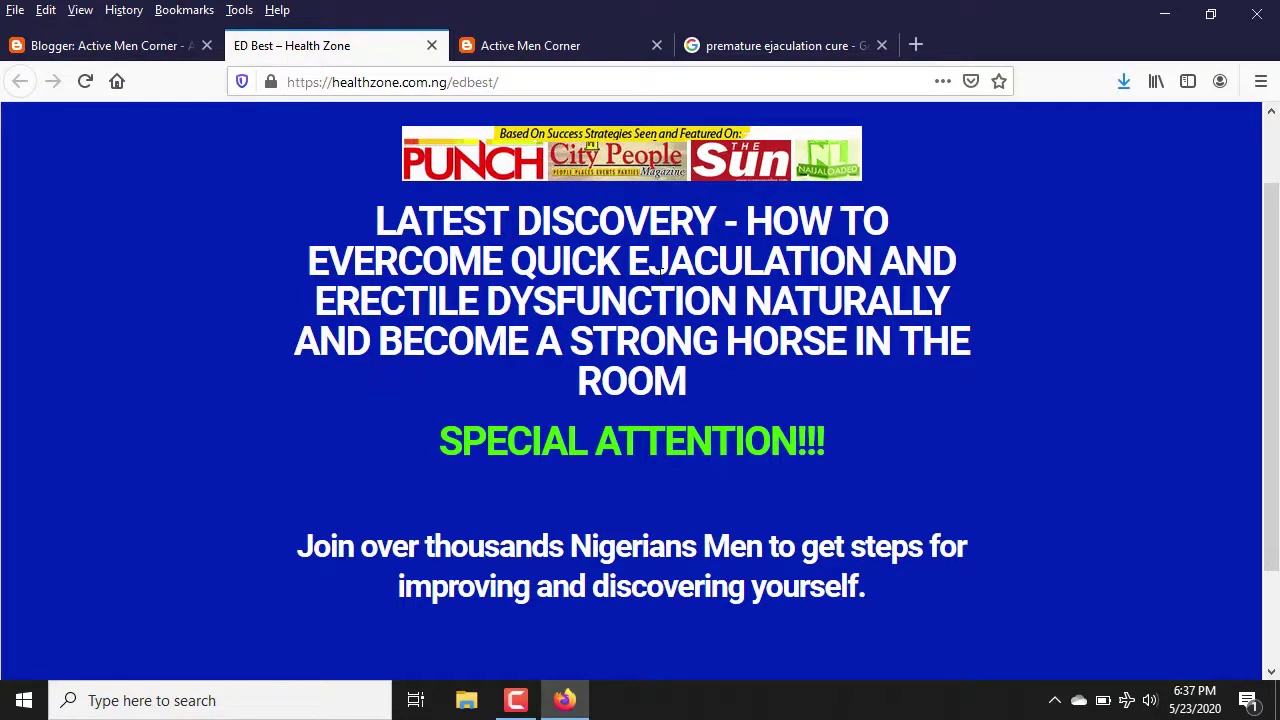
scroll(1100, 360, down, 2)
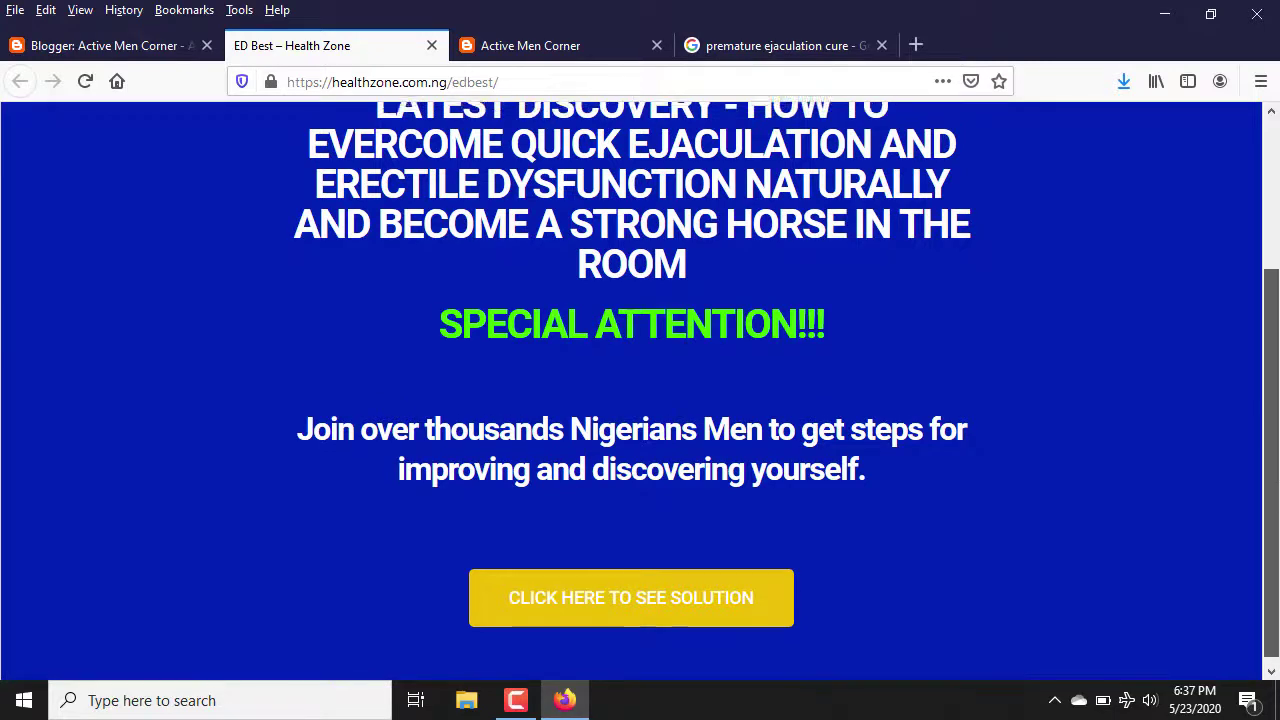
drag(1276, 493, 1276, 210)
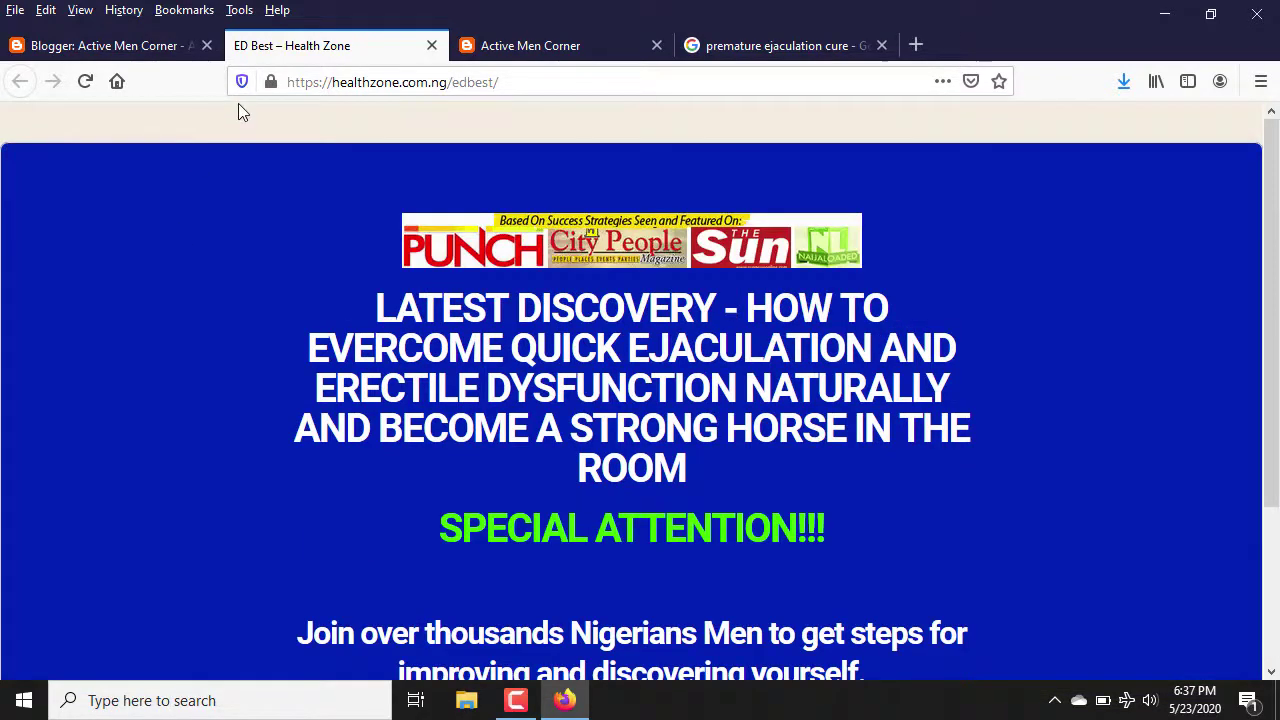
Glance at the ED Best page once more, then settle on Blogger's All posts list
click(137, 45)
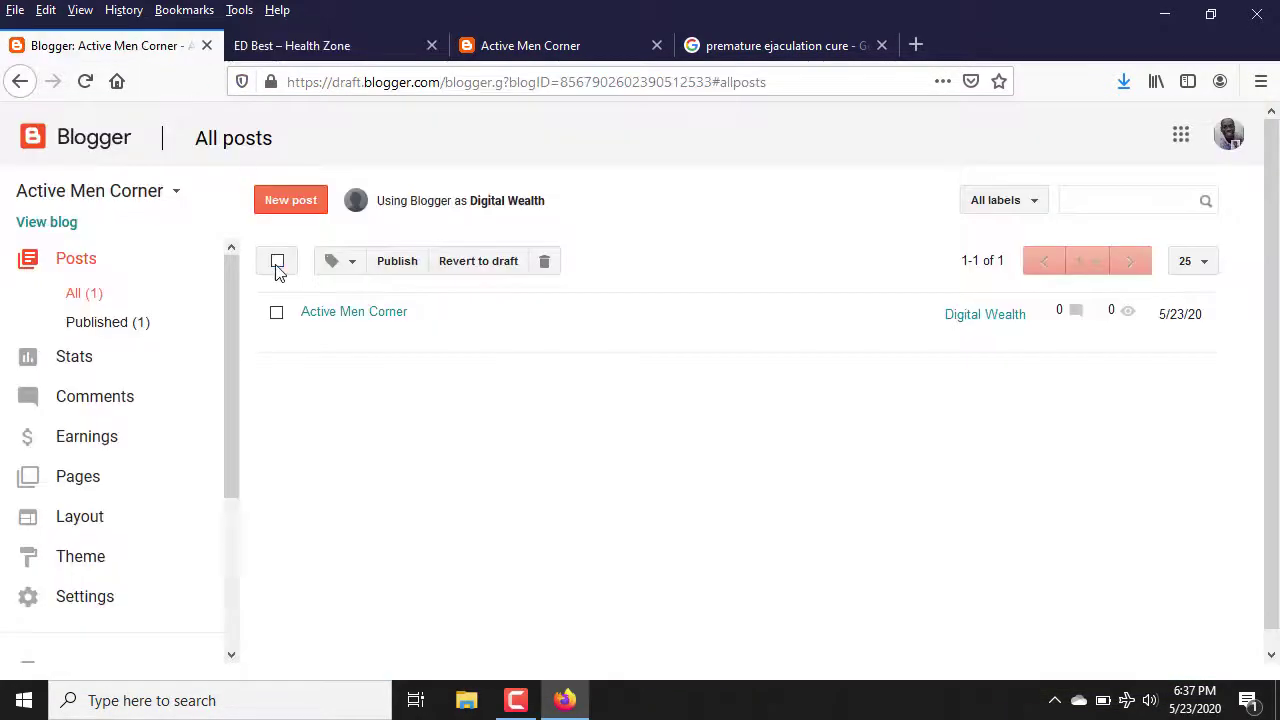
click(296, 50)
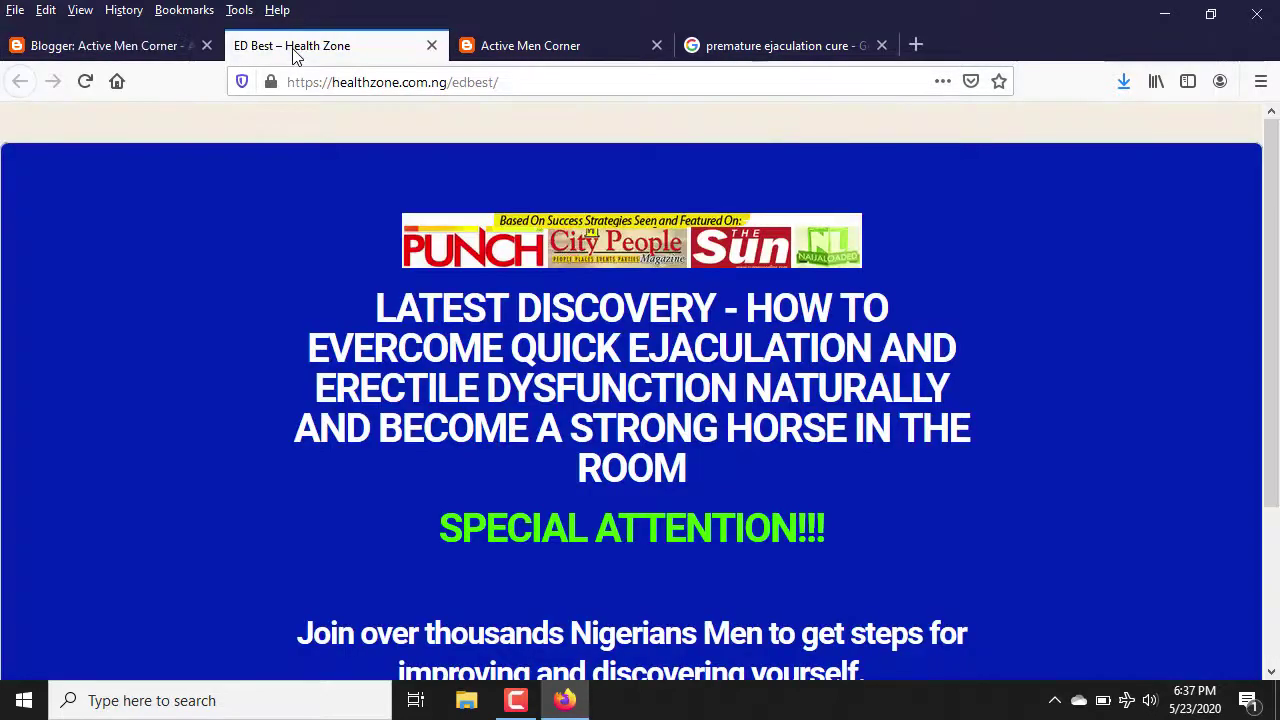
click(115, 46)
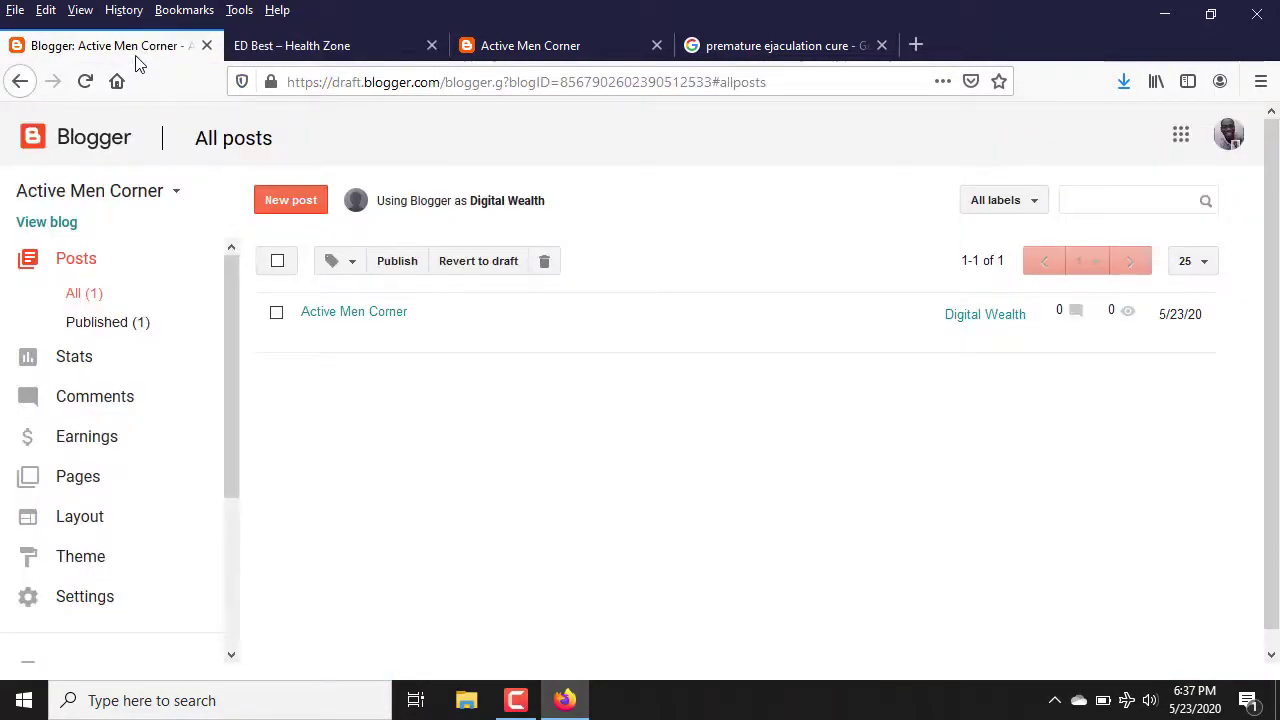
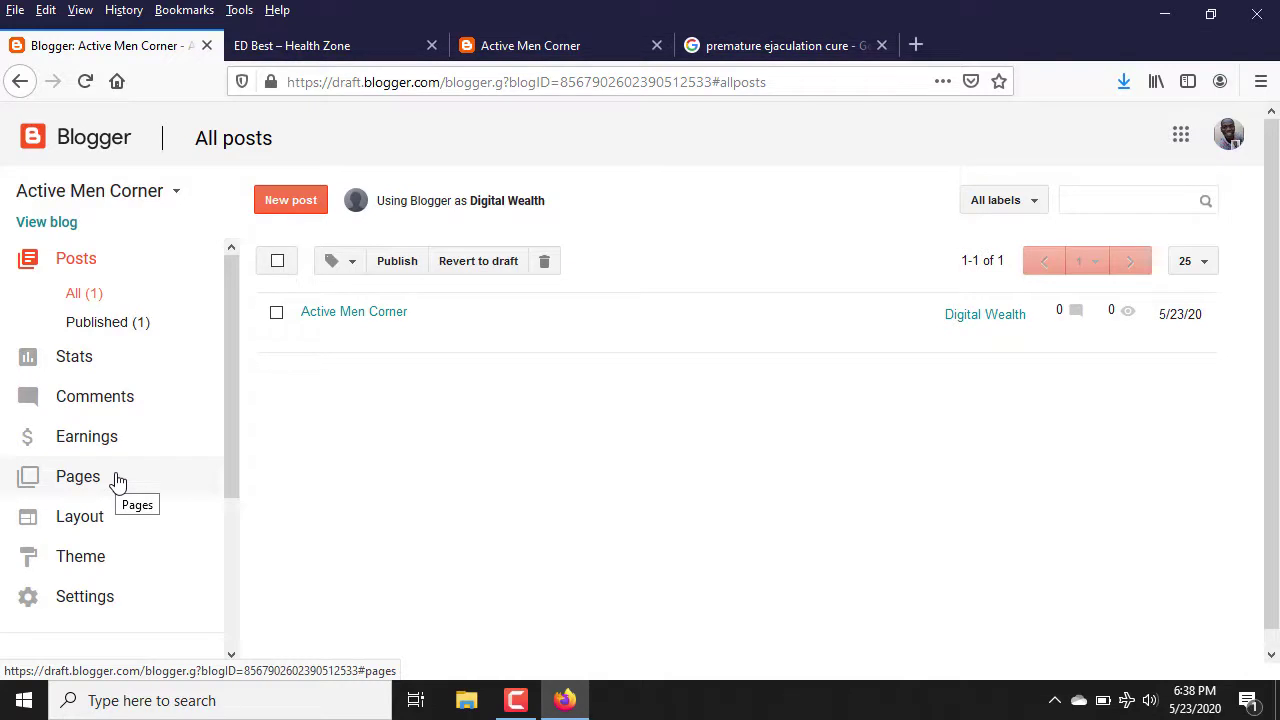
Open the blog's Pages list, look through the open tabs, and close the live Active Men Corner tab
click(117, 481)
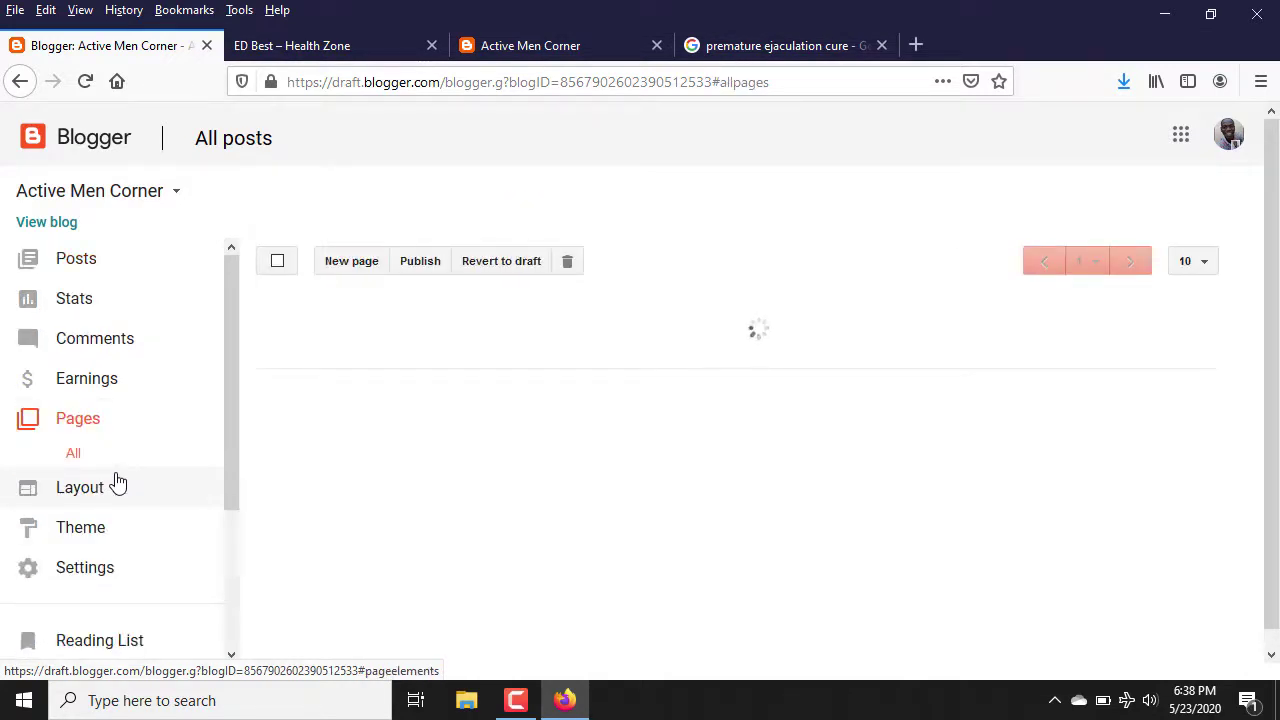
click(598, 55)
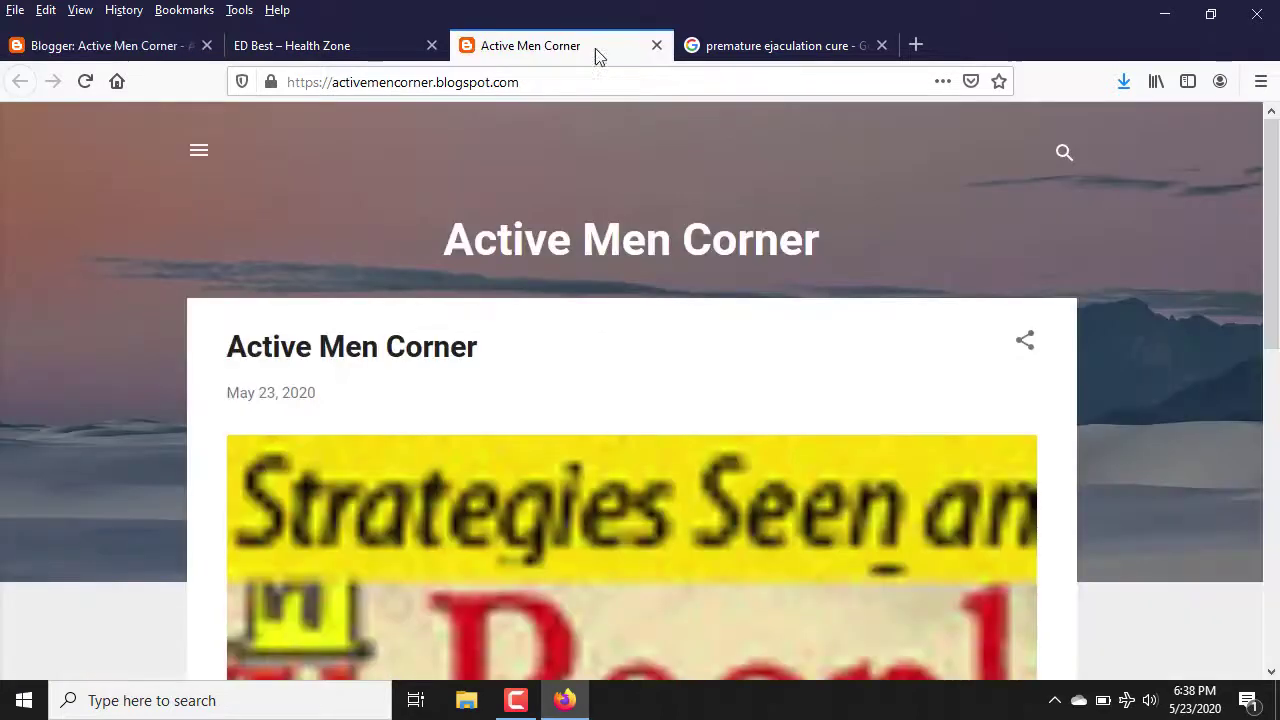
click(735, 50)
click(537, 49)
click(381, 54)
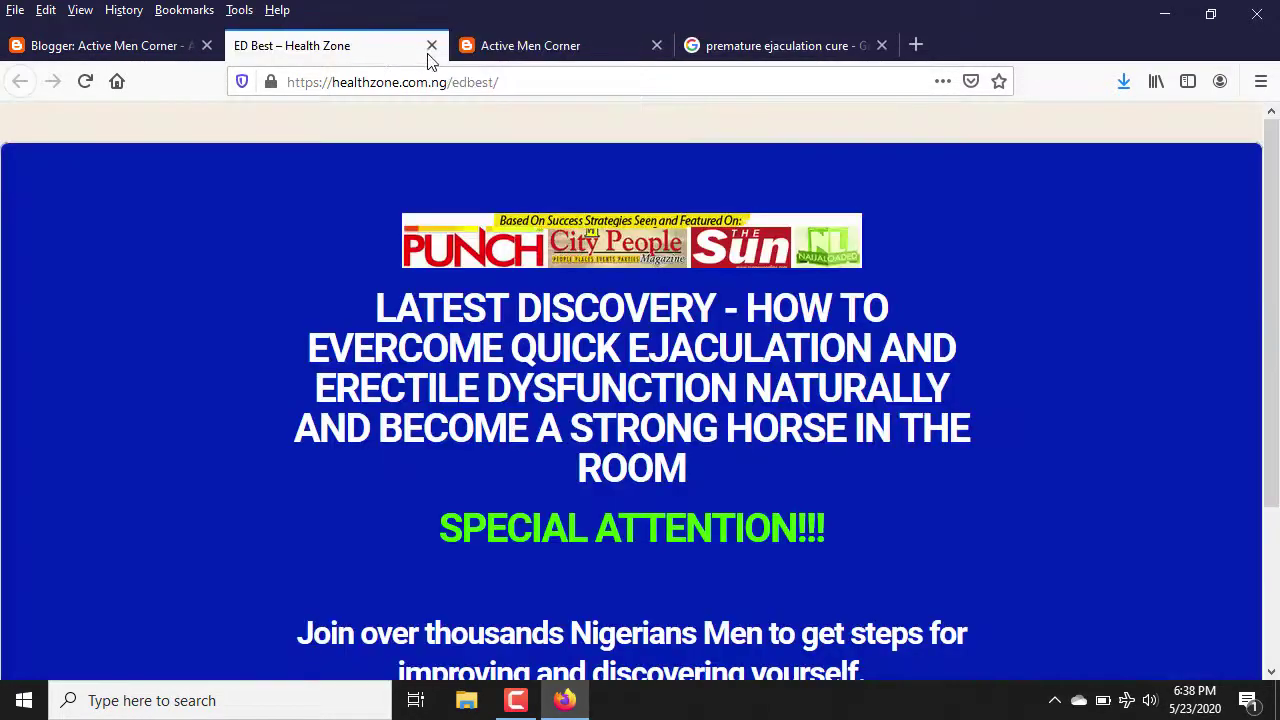
click(528, 55)
click(657, 46)
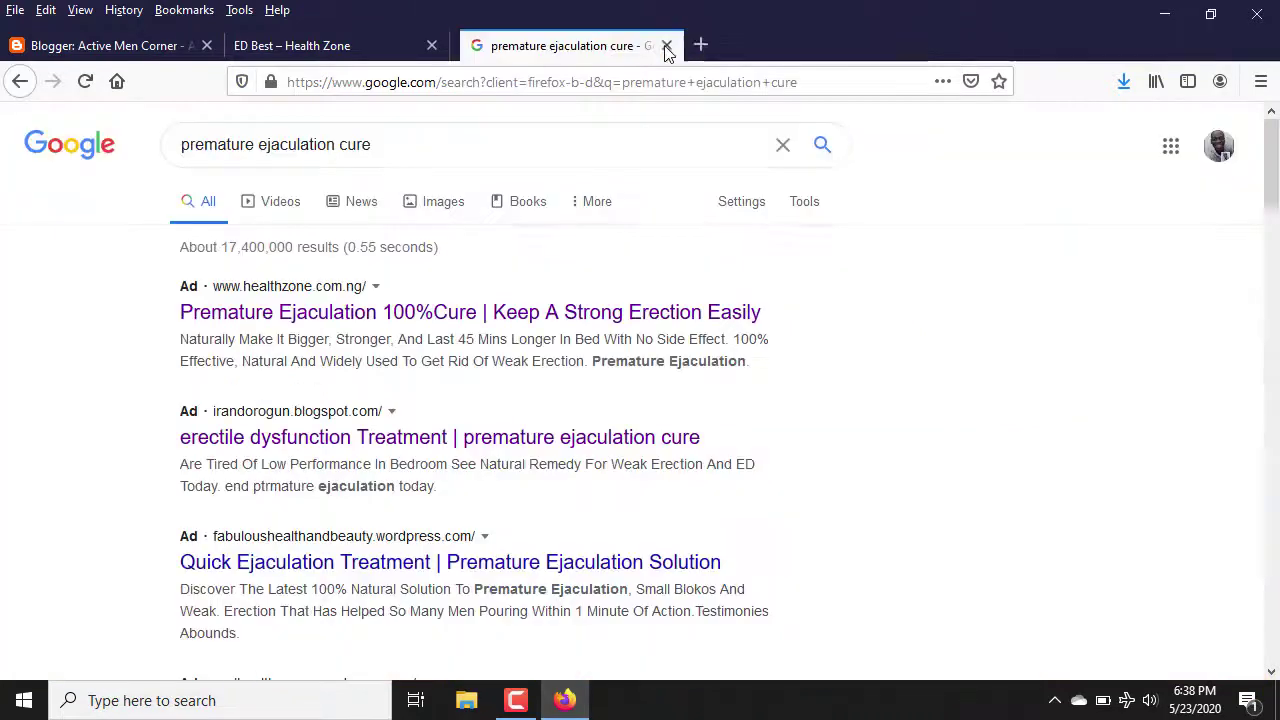
Open the second ad result in a new tab, close it, and return to the Google results
right_click(238, 449)
key(Escape)
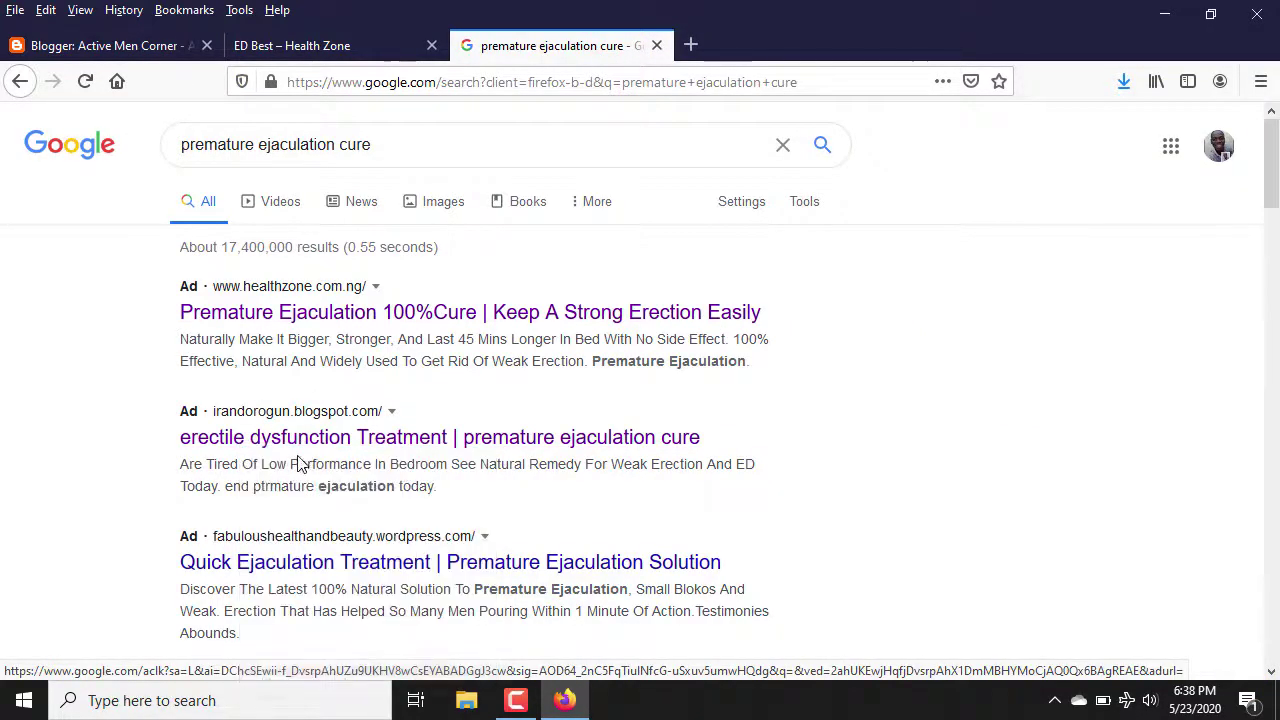
click(770, 143)
click(766, 46)
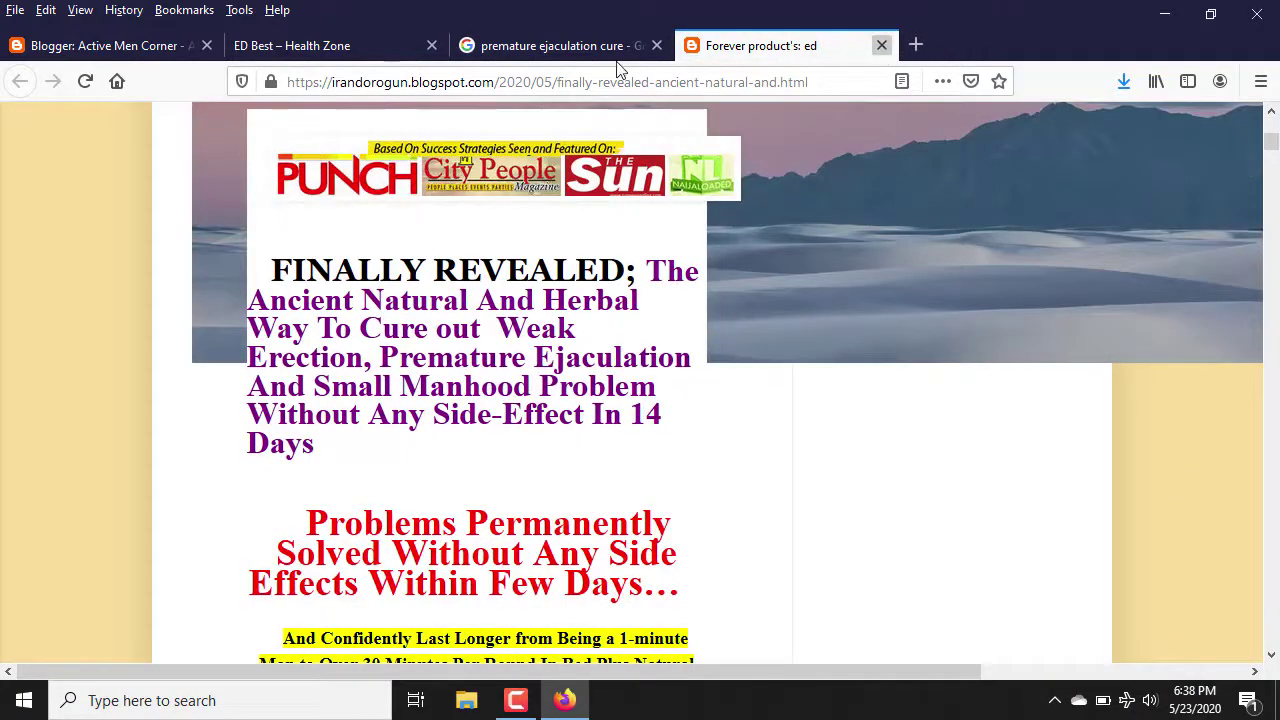
key(ctrl+w)
key(ctrl+Page_Up)
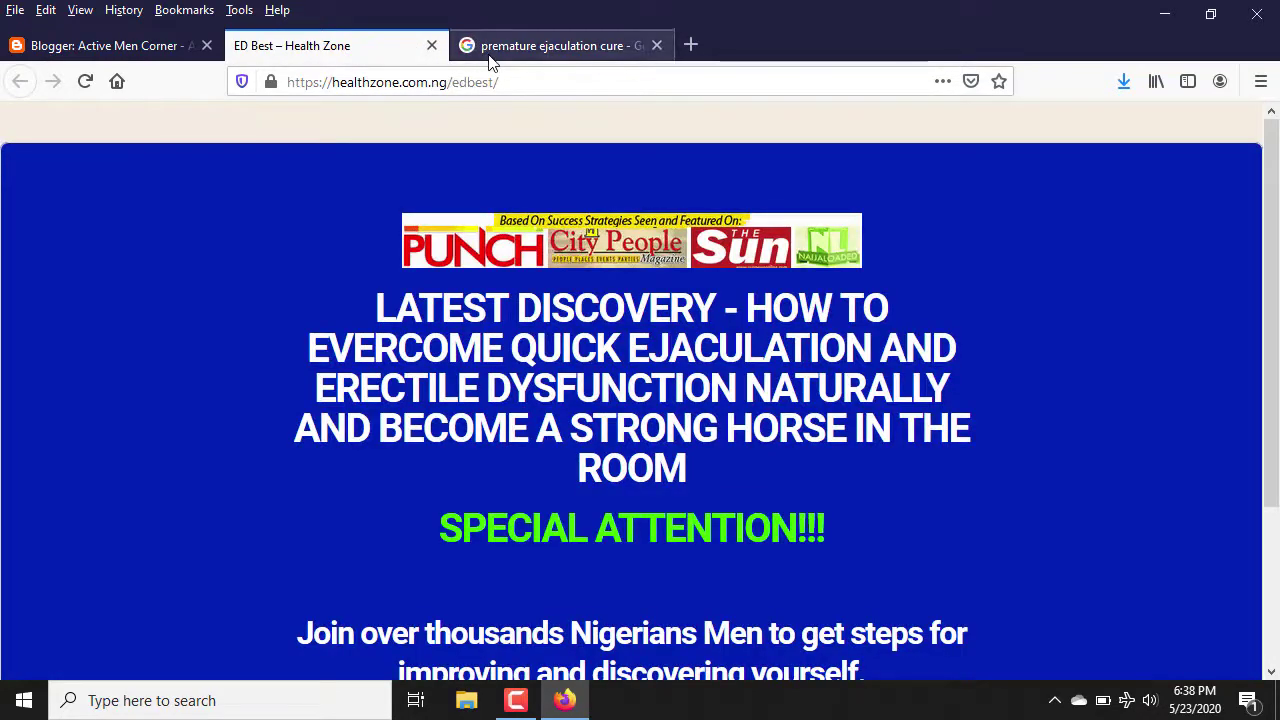
click(489, 57)
click(930, 420)
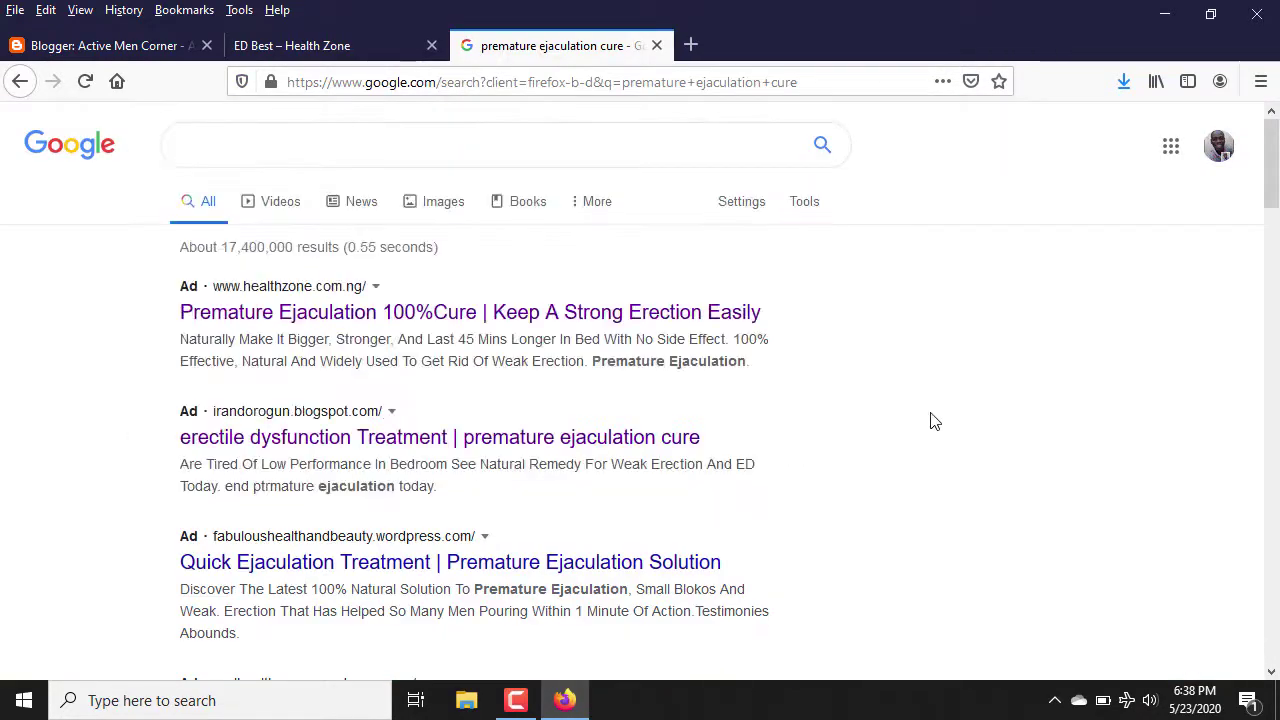
Open the Quick Ejaculation Treatment ad in a new tab and reload its Erectile Dysfunction Solution page
right_click(298, 561)
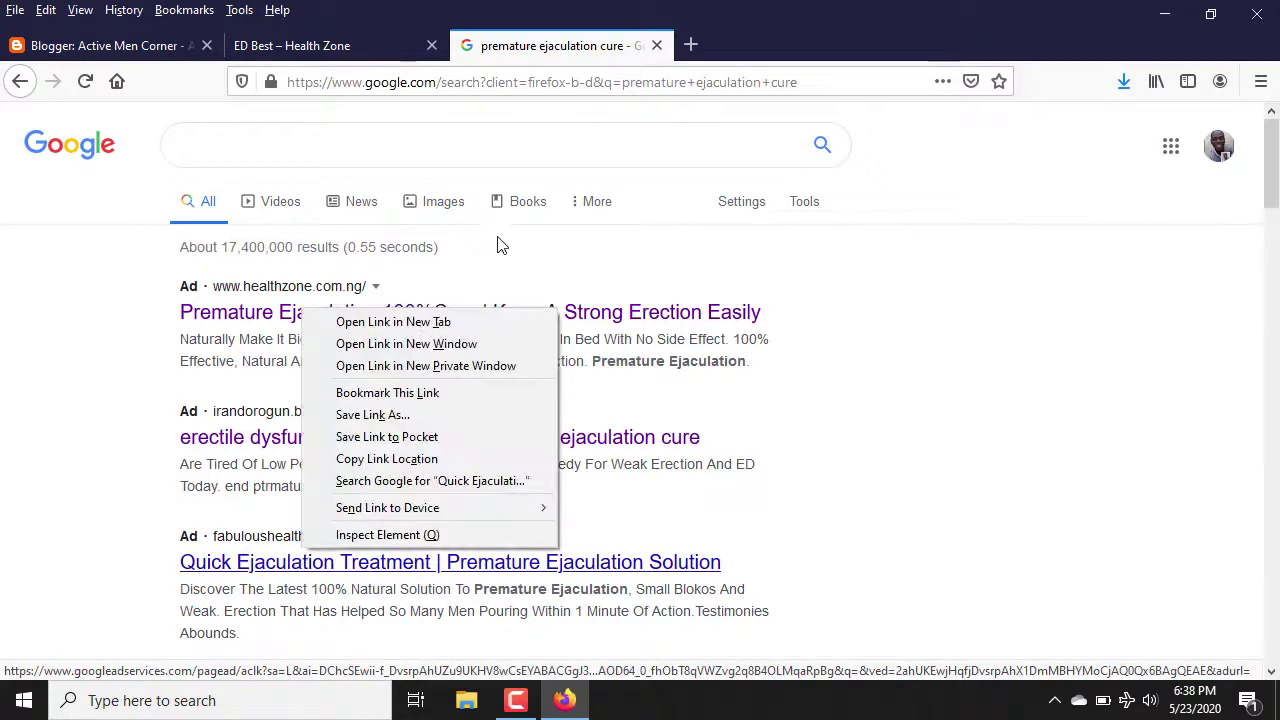
click(422, 322)
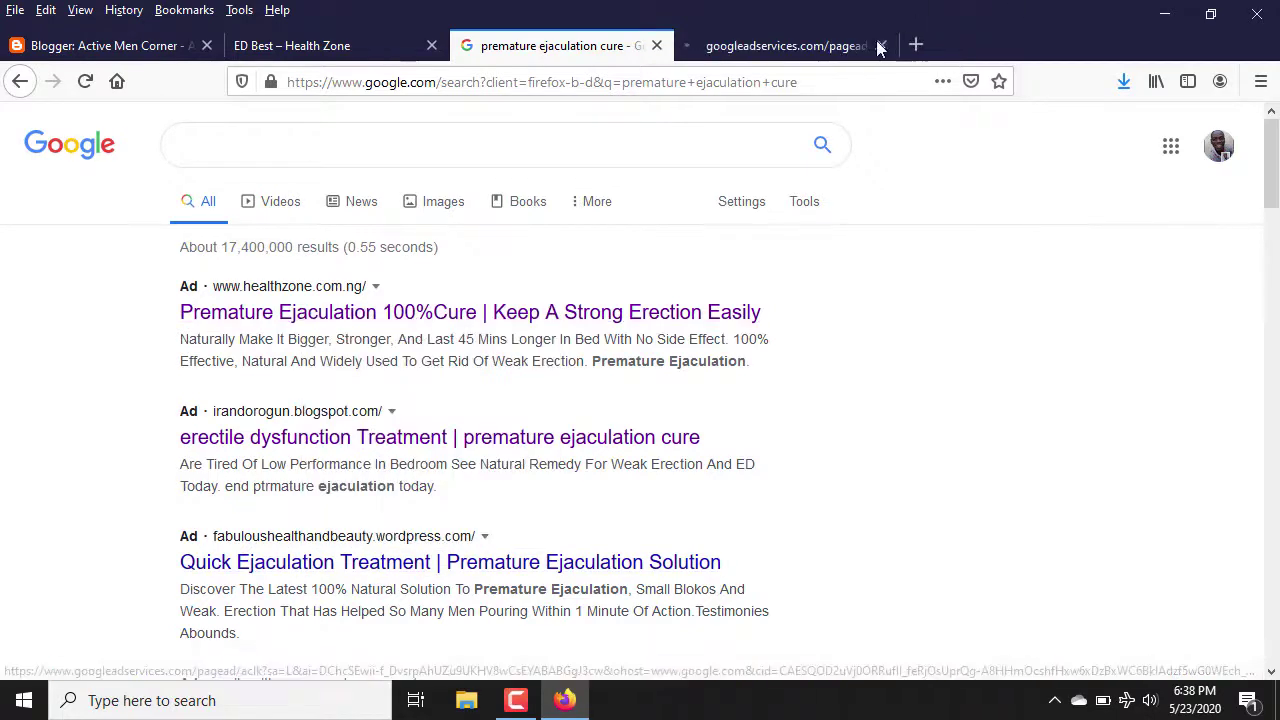
click(840, 46)
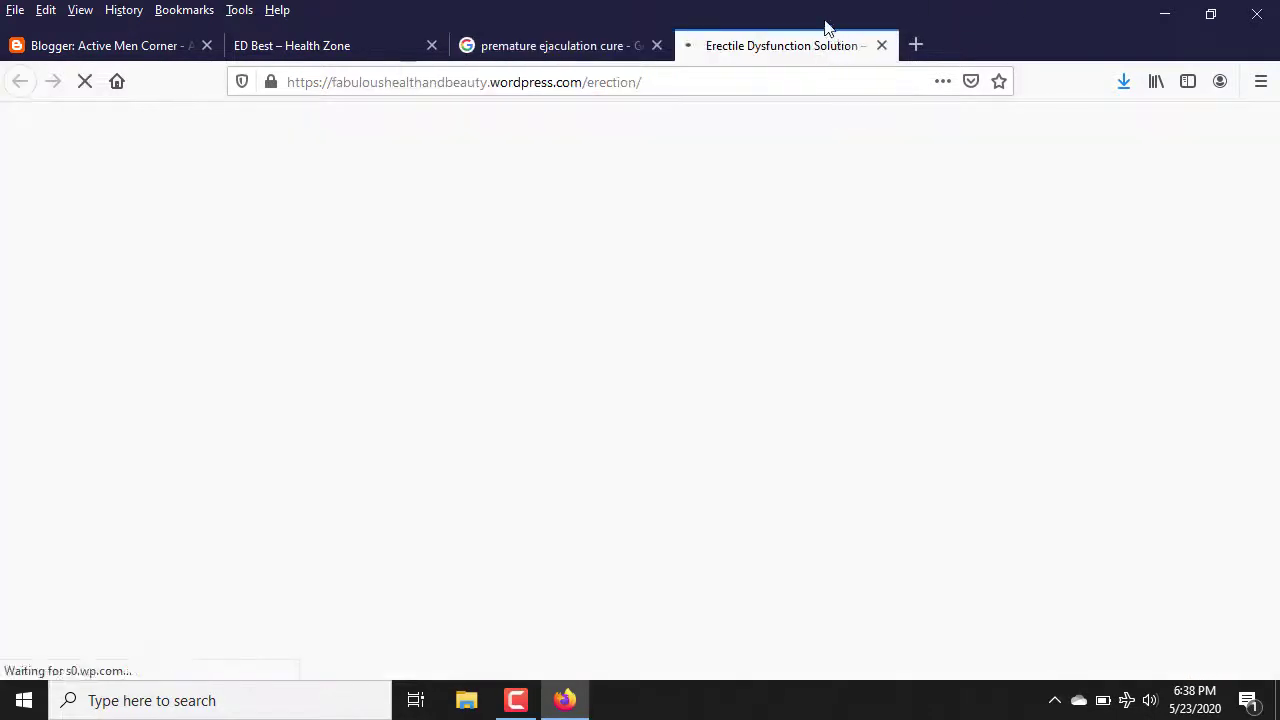
click(793, 87)
click(1263, 240)
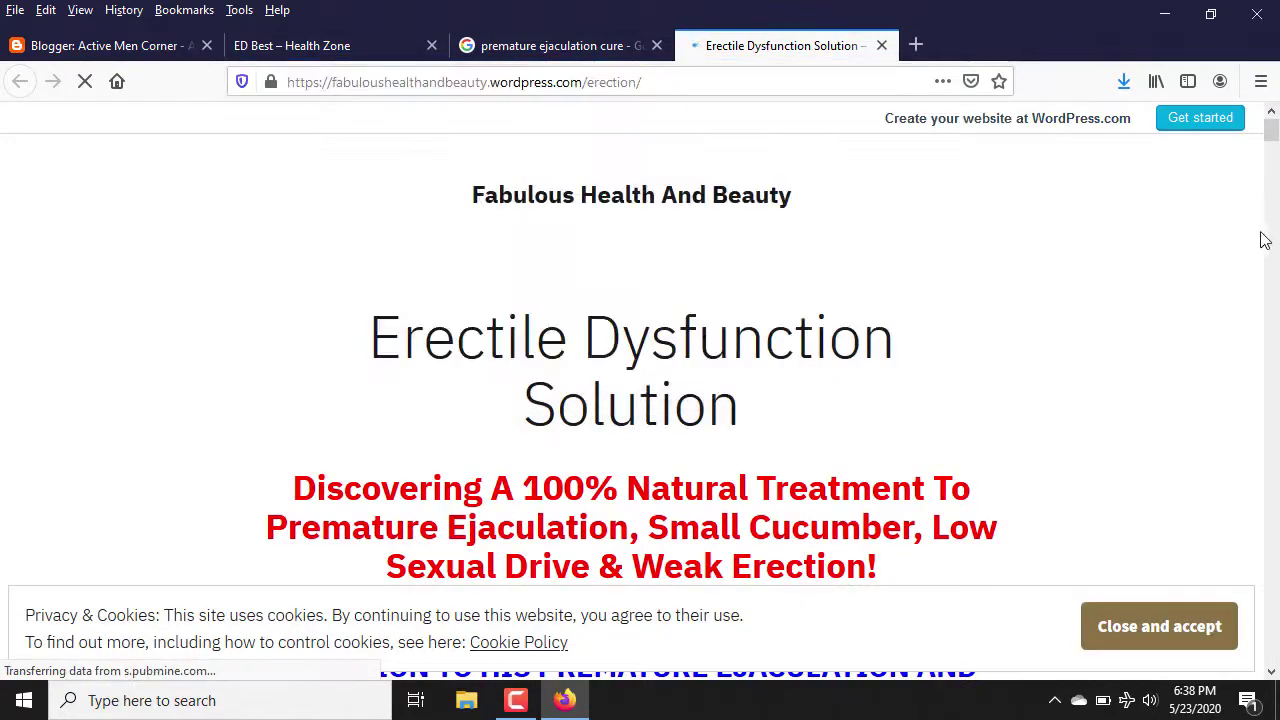
drag(1270, 130, 1271, 340)
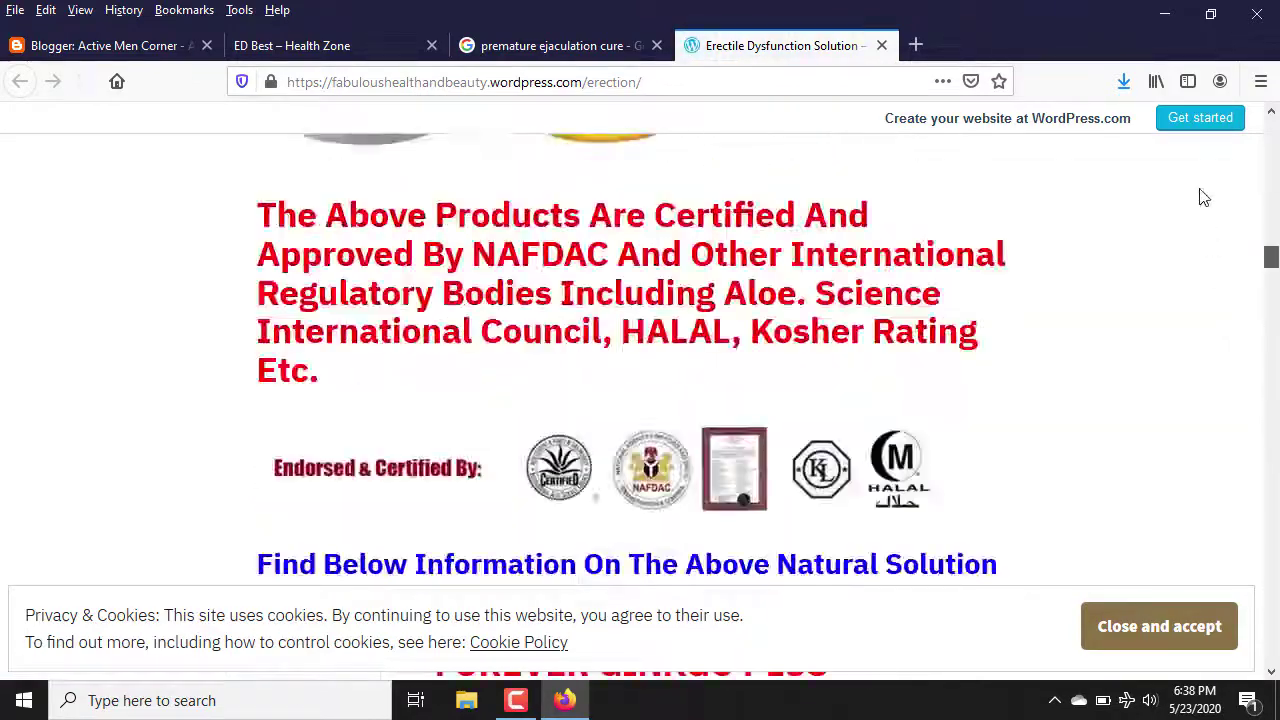
key(F5)
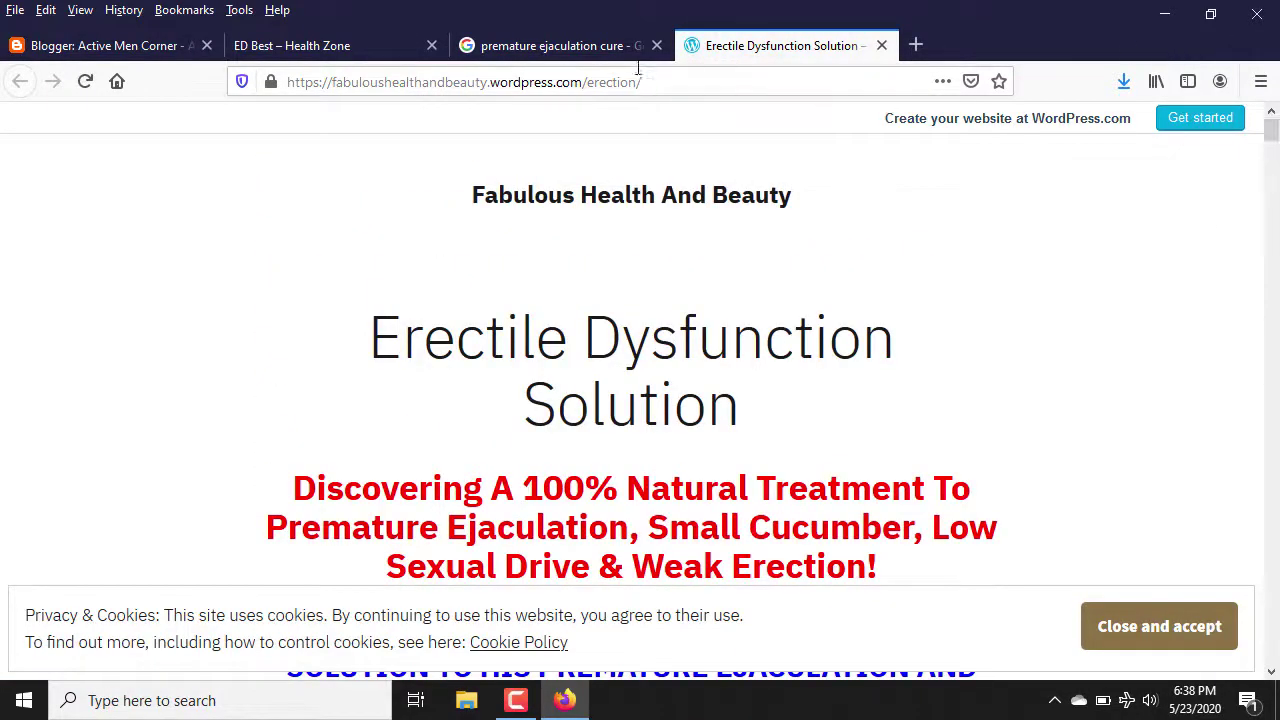
click(620, 48)
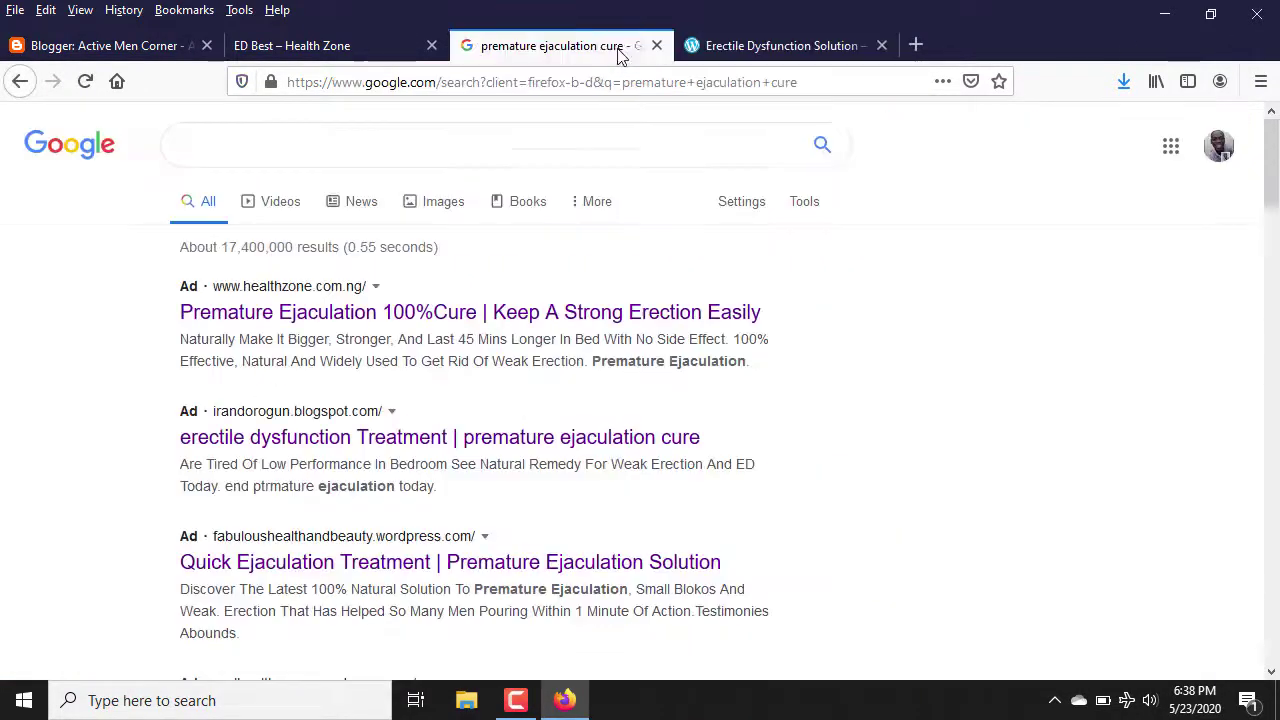
click(713, 55)
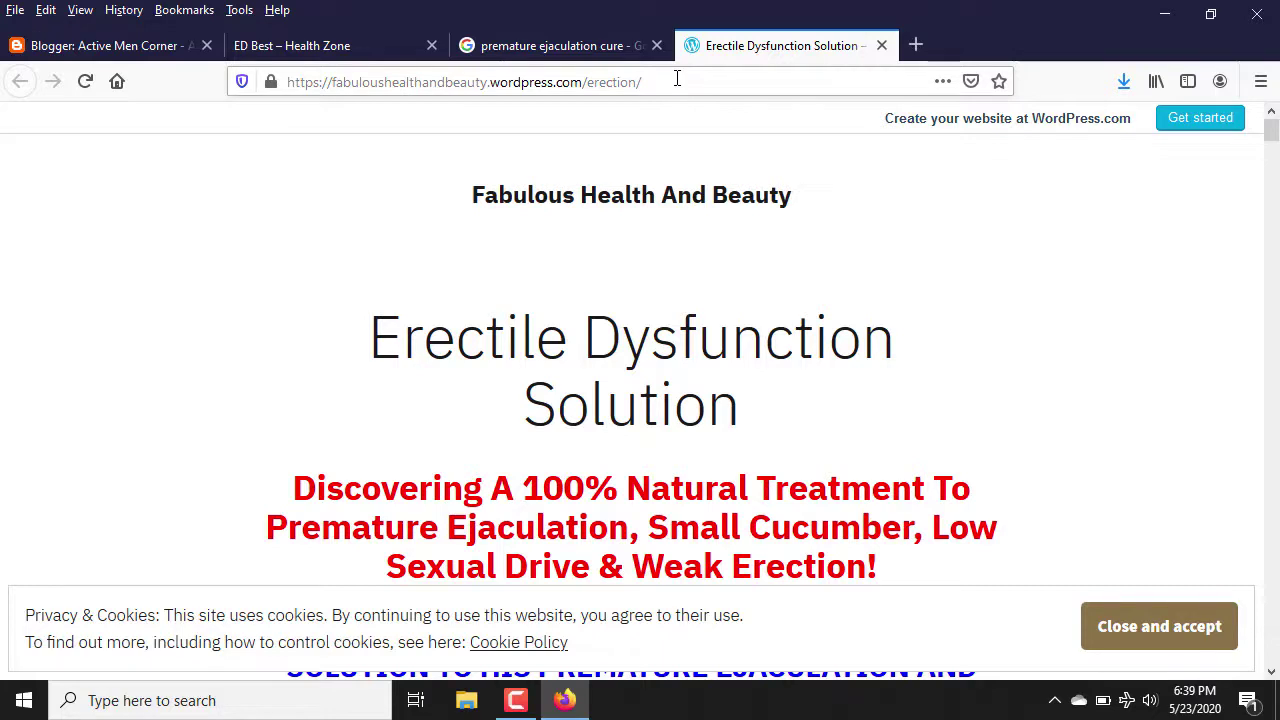
click(677, 79)
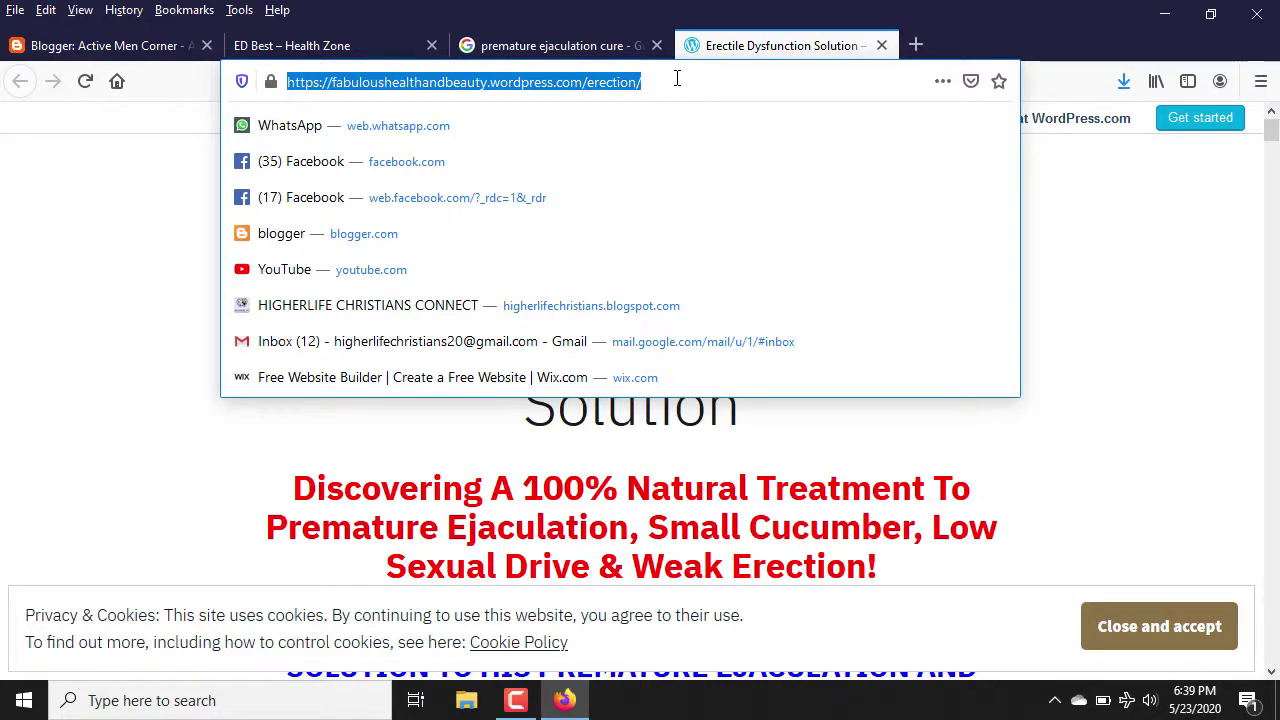
Search Google for 'wellnessonline', then go back through the ED Best tab to the Blogger pages list
text(well)
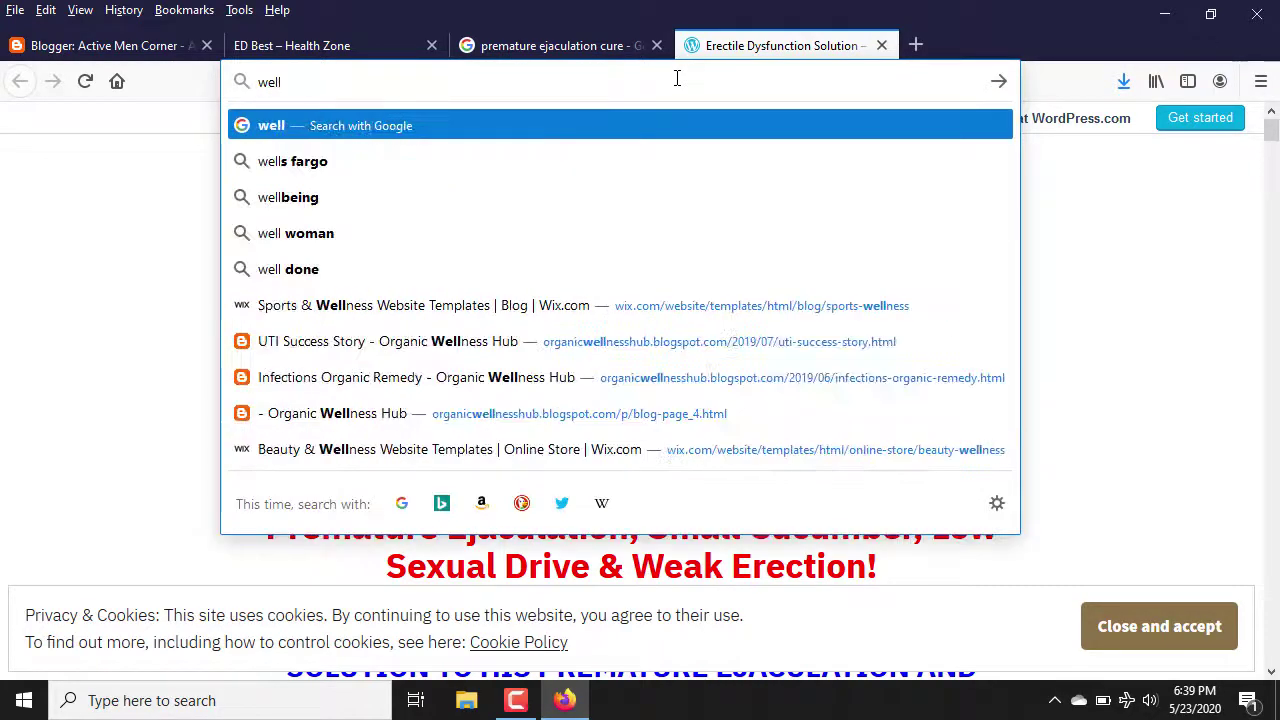
text(nesso)
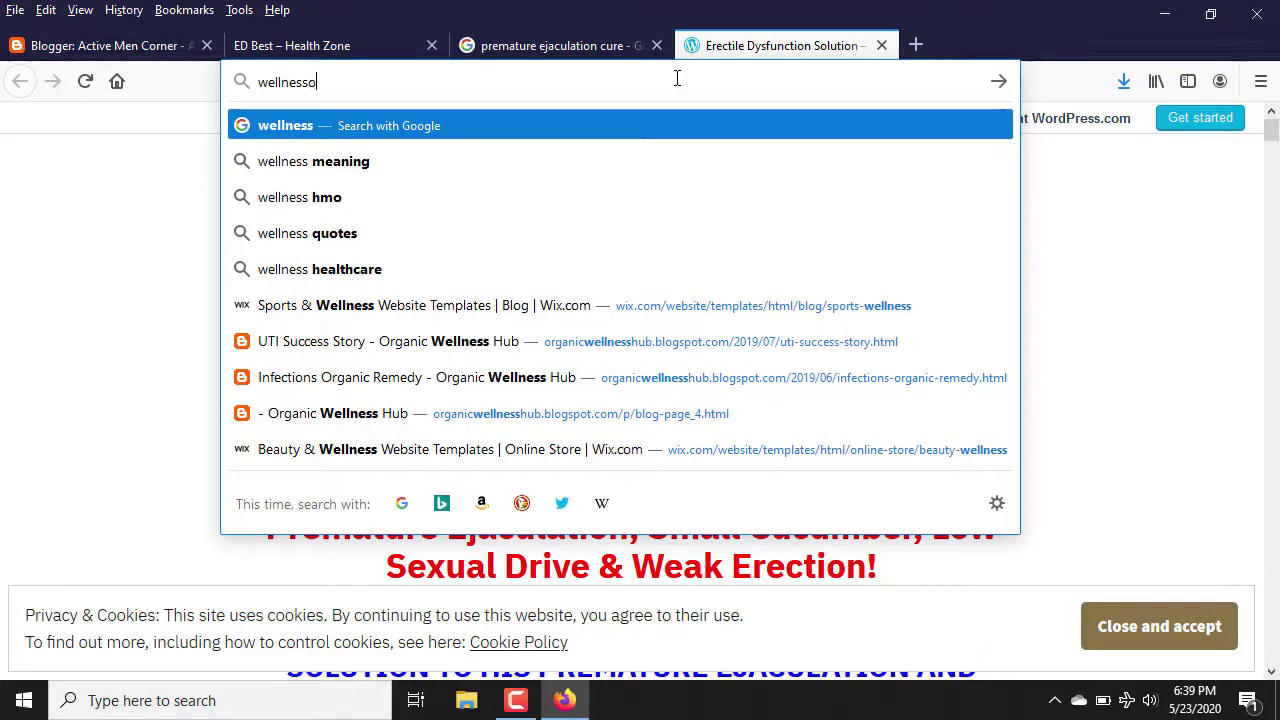
text(nline)
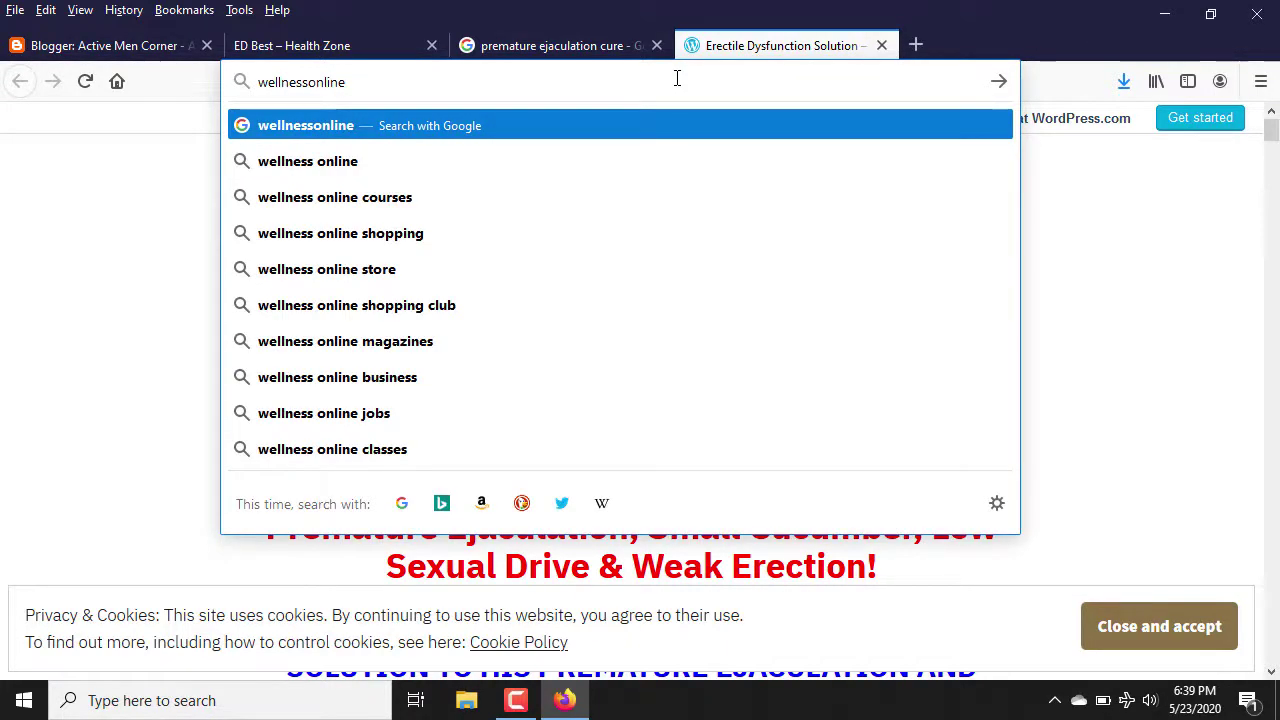
key(Return)
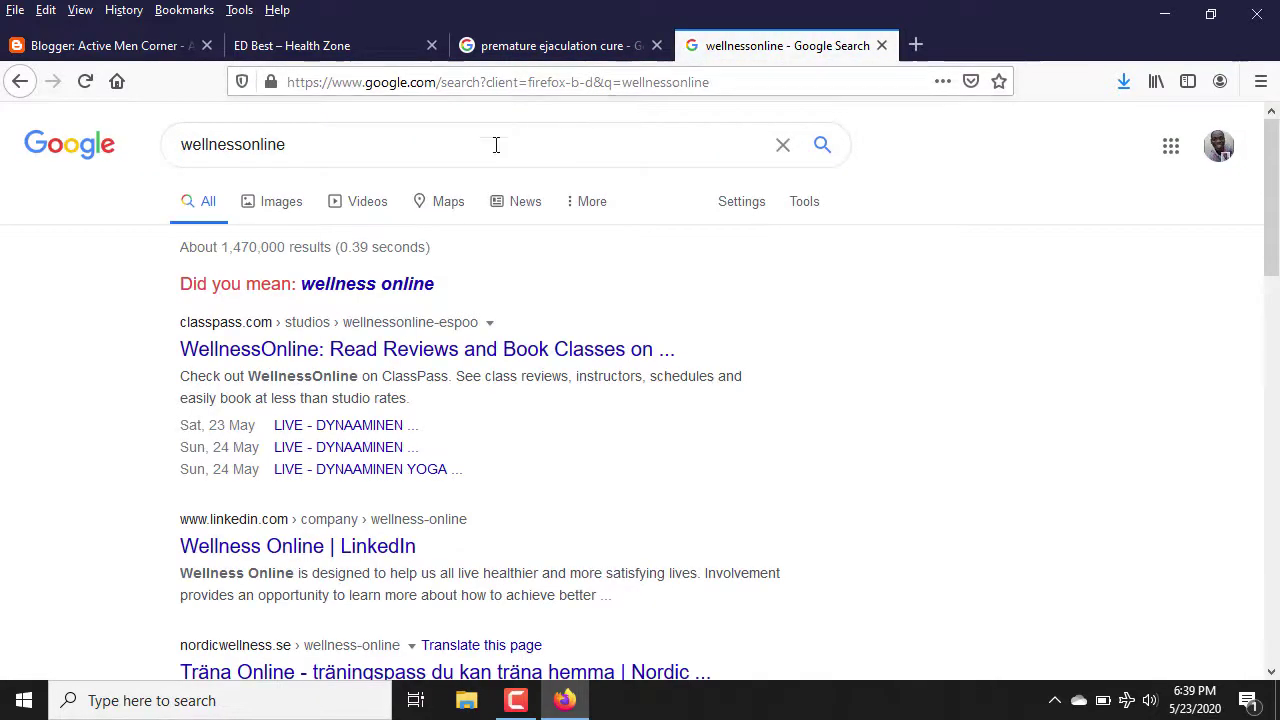
double_click(363, 136)
click(345, 46)
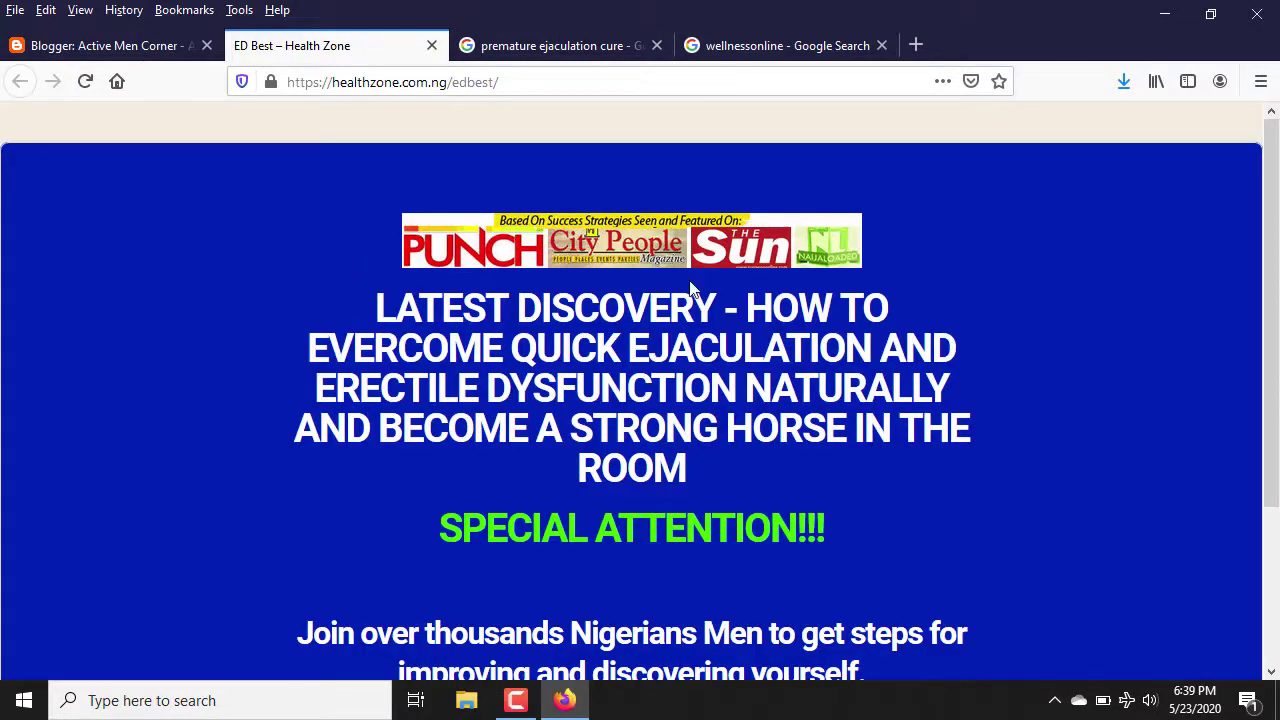
click(176, 58)
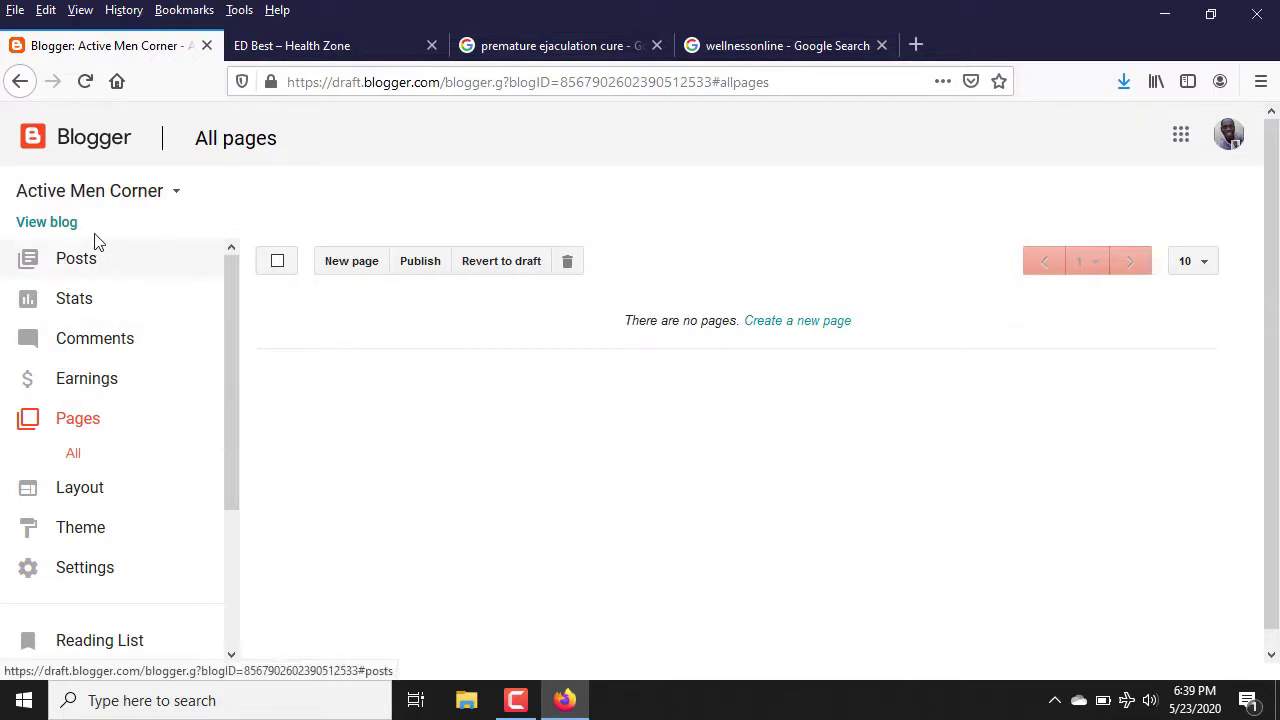
Start a new Blogger page, then select the ED Best – Health Zone page's main headline
click(778, 325)
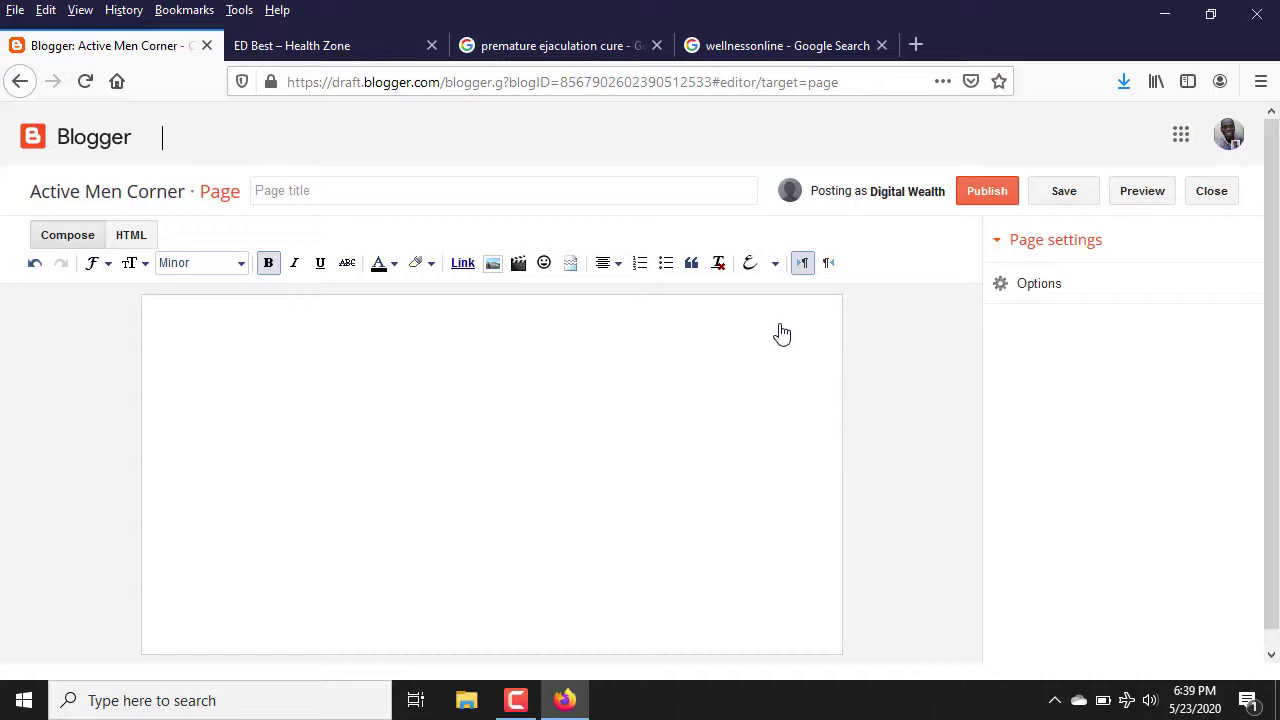
click(457, 397)
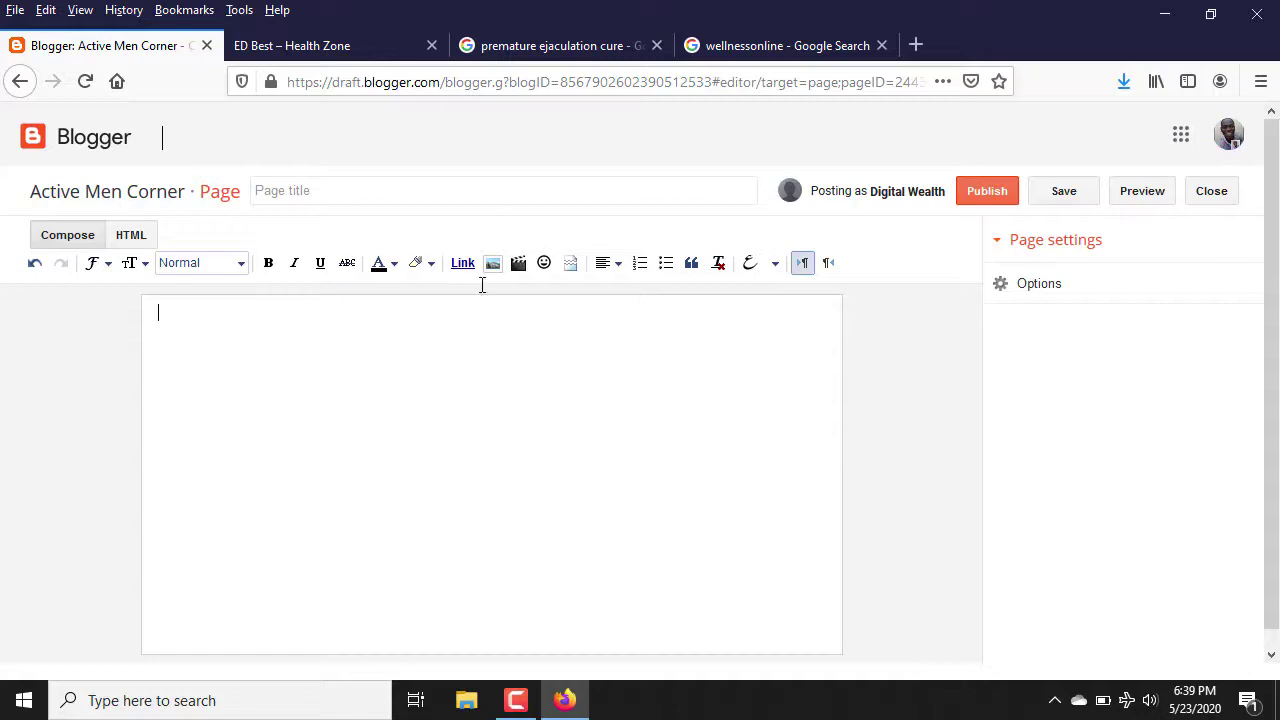
click(309, 51)
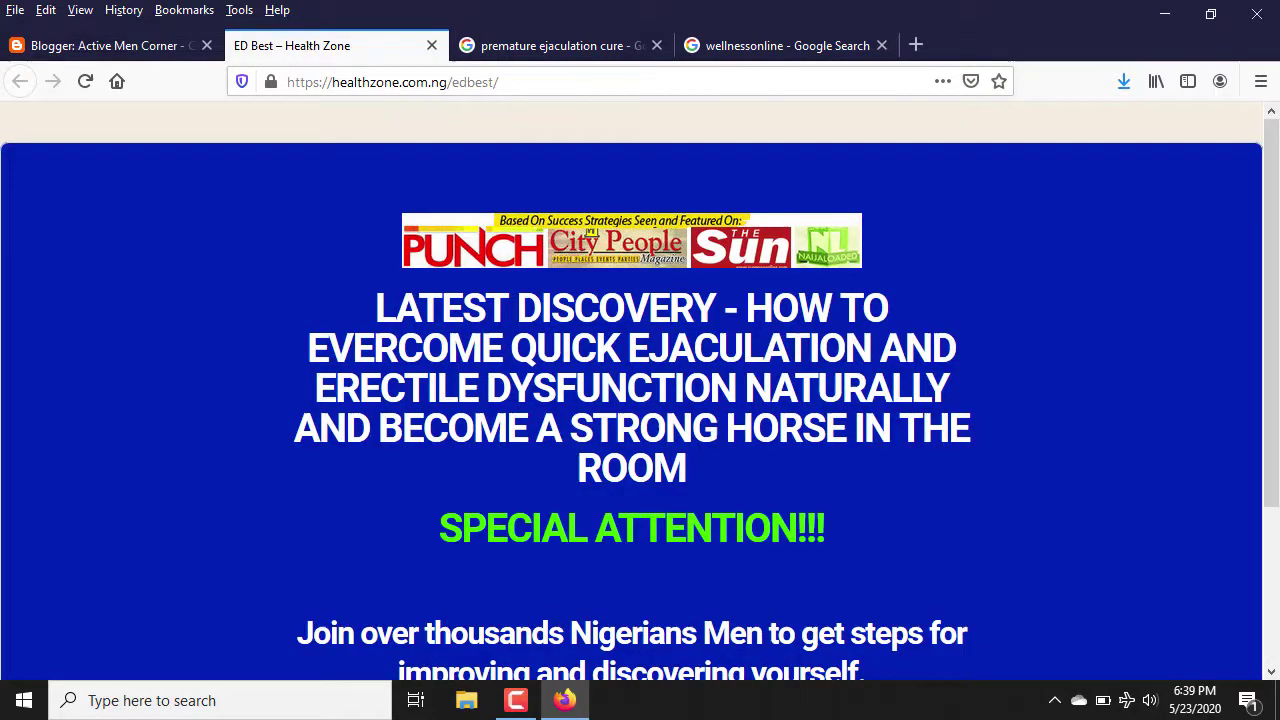
drag(374, 305, 896, 482)
key(ctrl+c)
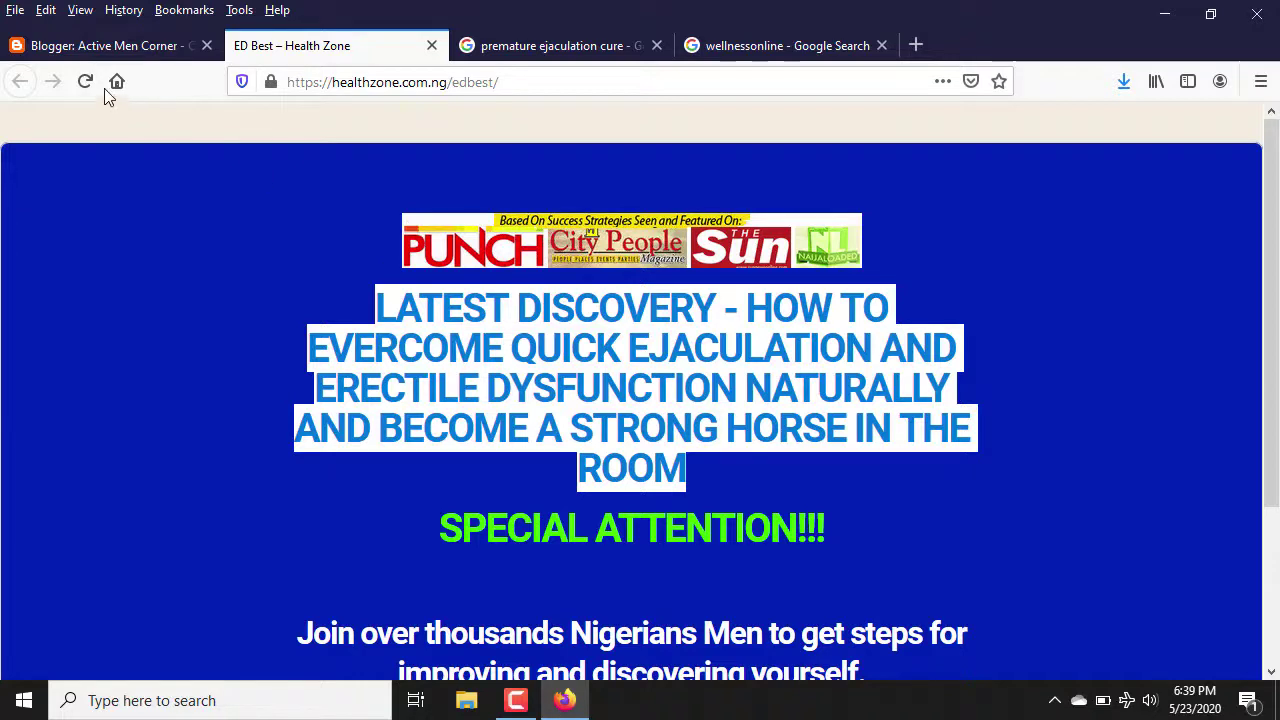
Paste the copied headline into the new page and centre it with no numbering
click(147, 52)
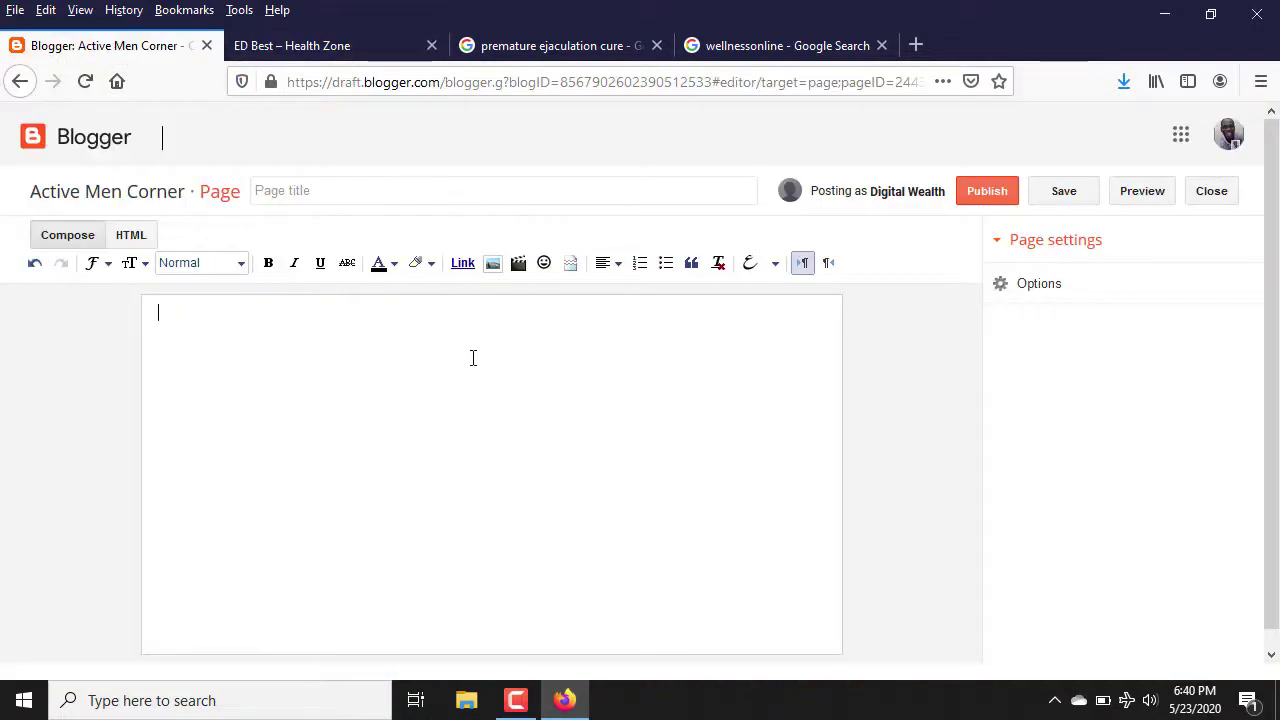
key(ctrl+v)
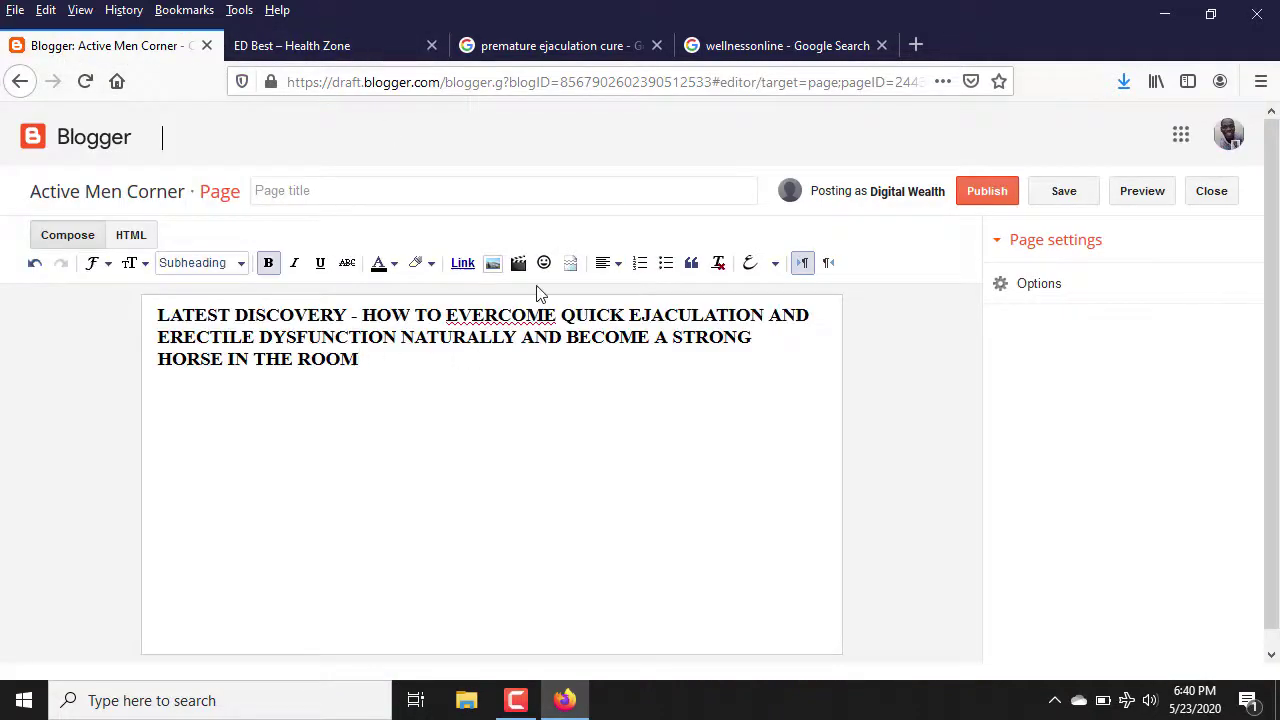
click(640, 263)
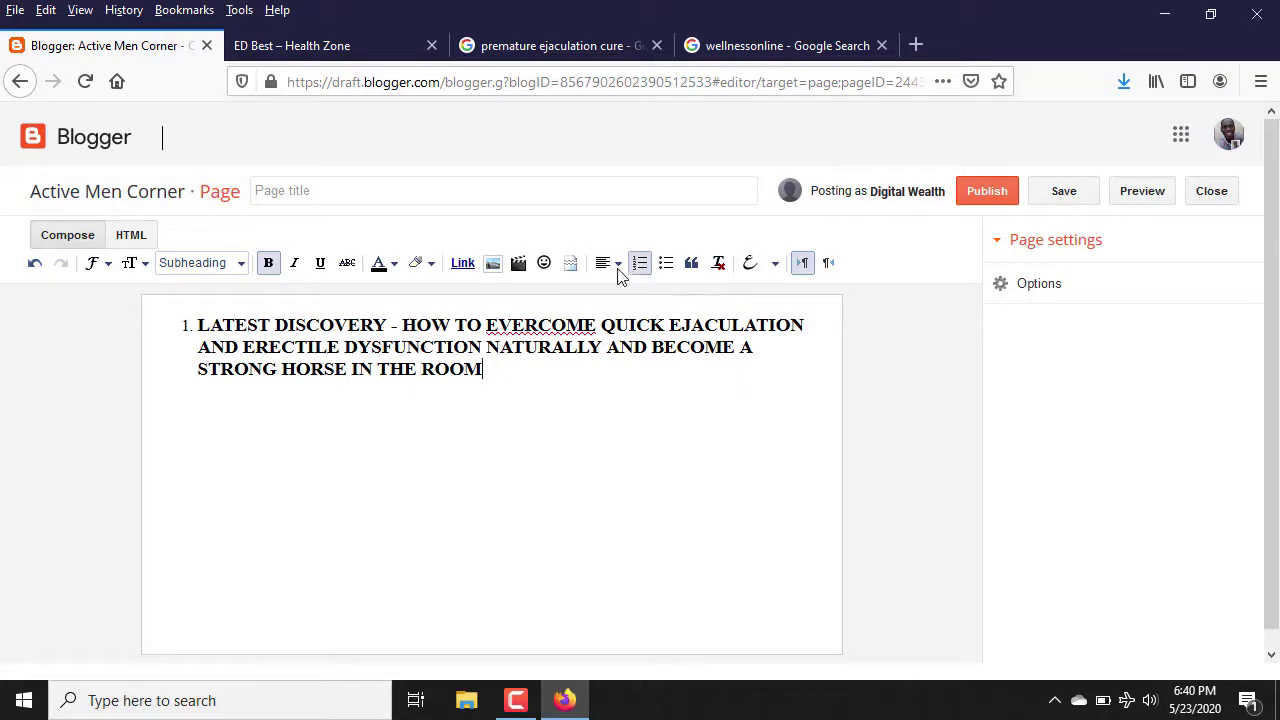
click(609, 263)
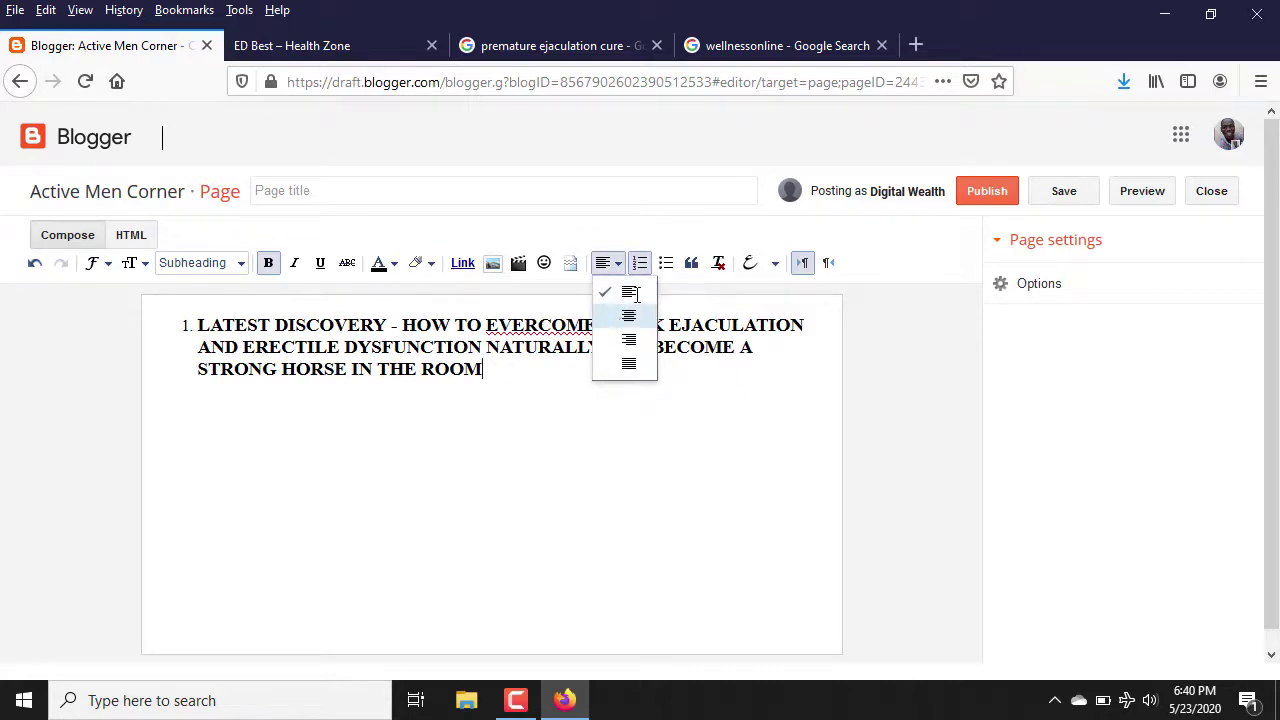
click(628, 315)
click(641, 264)
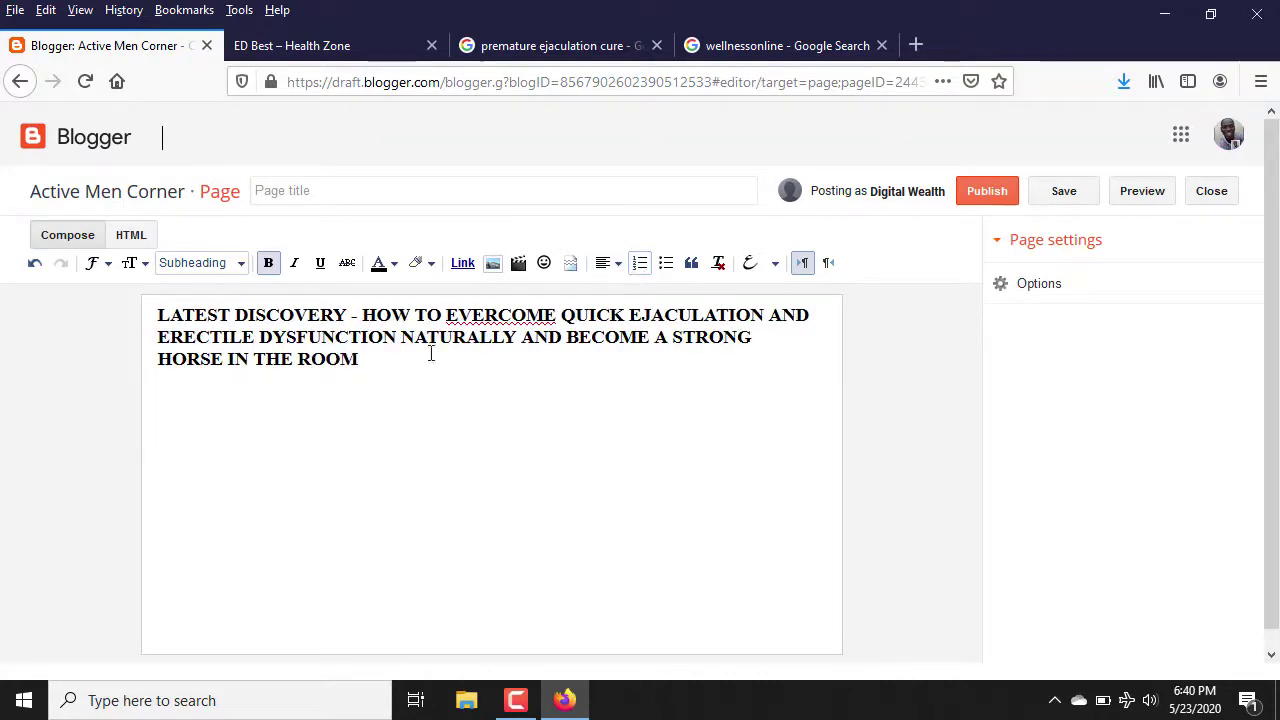
click(612, 265)
click(627, 318)
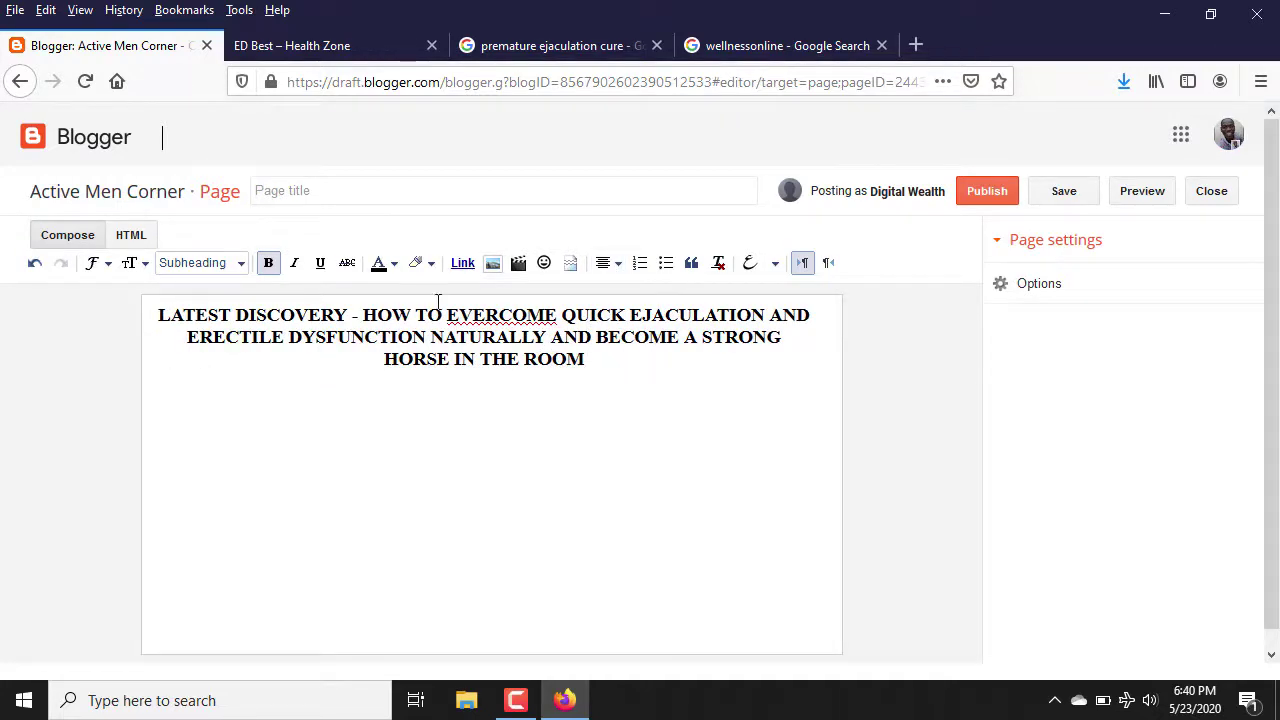
Break the headline after LATEST DISCOVER, correct EVERCOME to OVERCOME, and remove the trailing dash
click(364, 314)
key(Return)
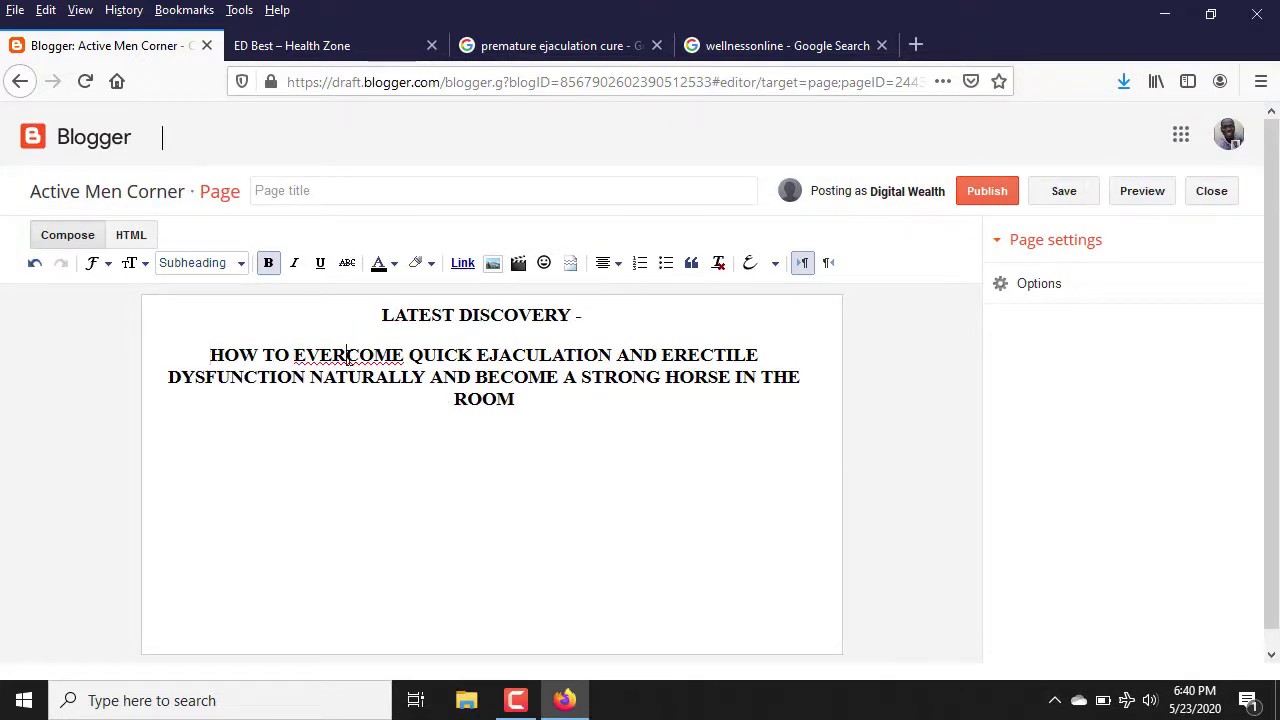
drag(348, 355, 294, 356)
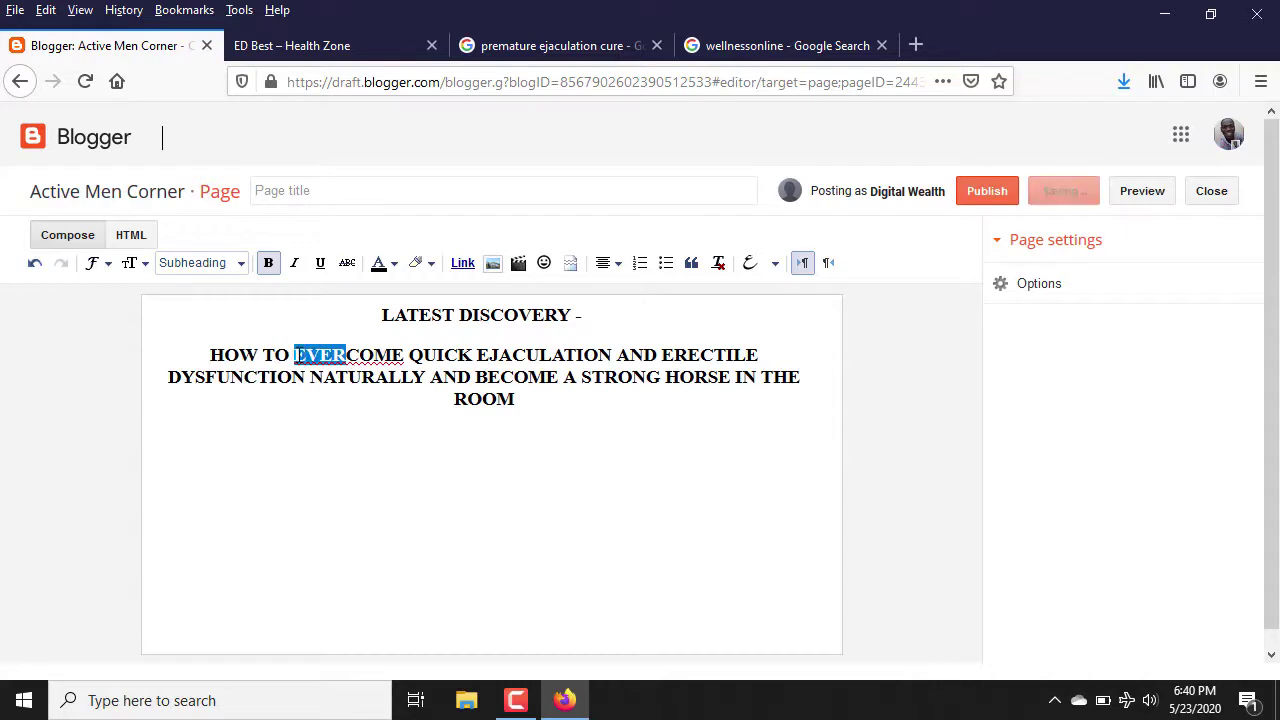
text(OVER)
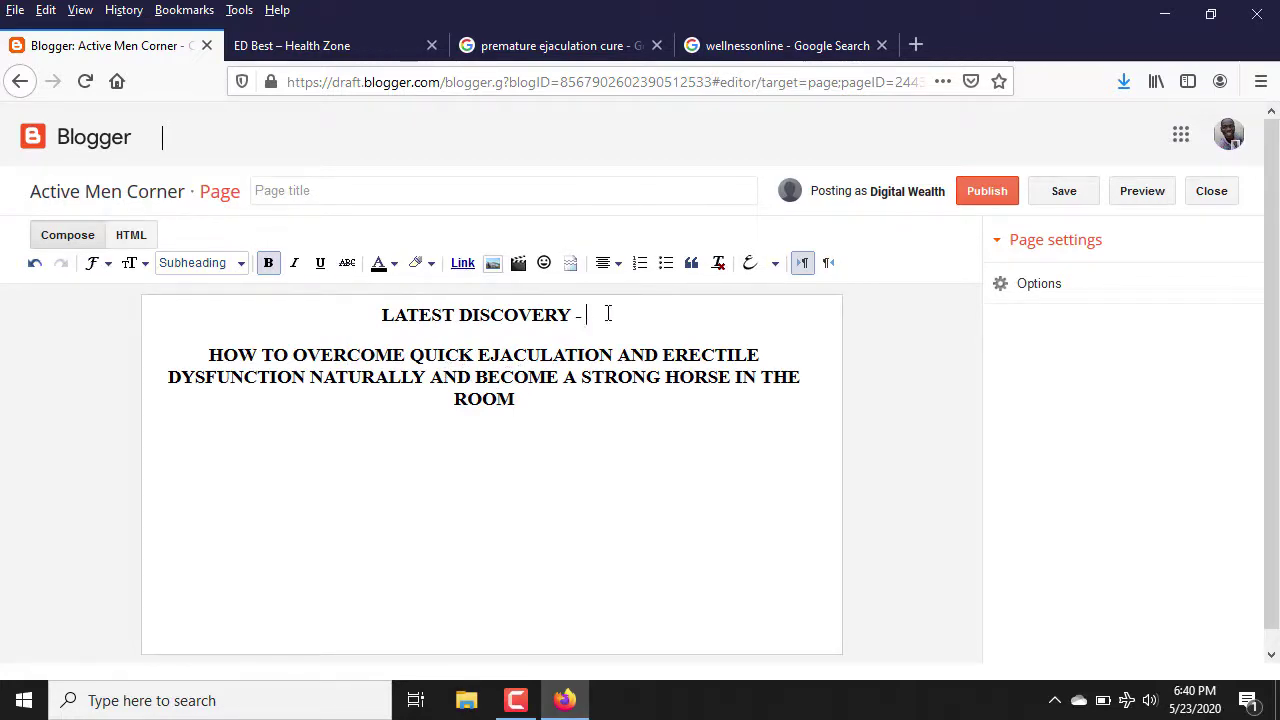
key(BackSpace)
key(BackSpace)
key(BackSpace)
key(BackSpace)
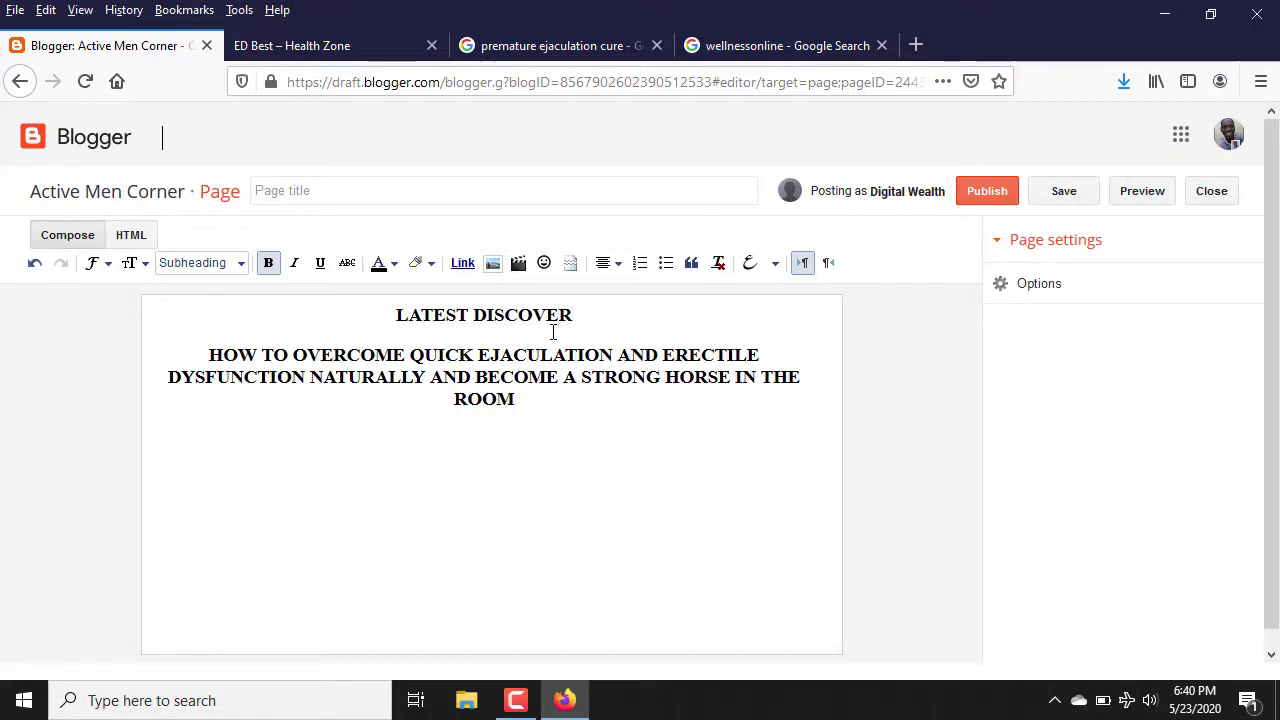
key(Return)
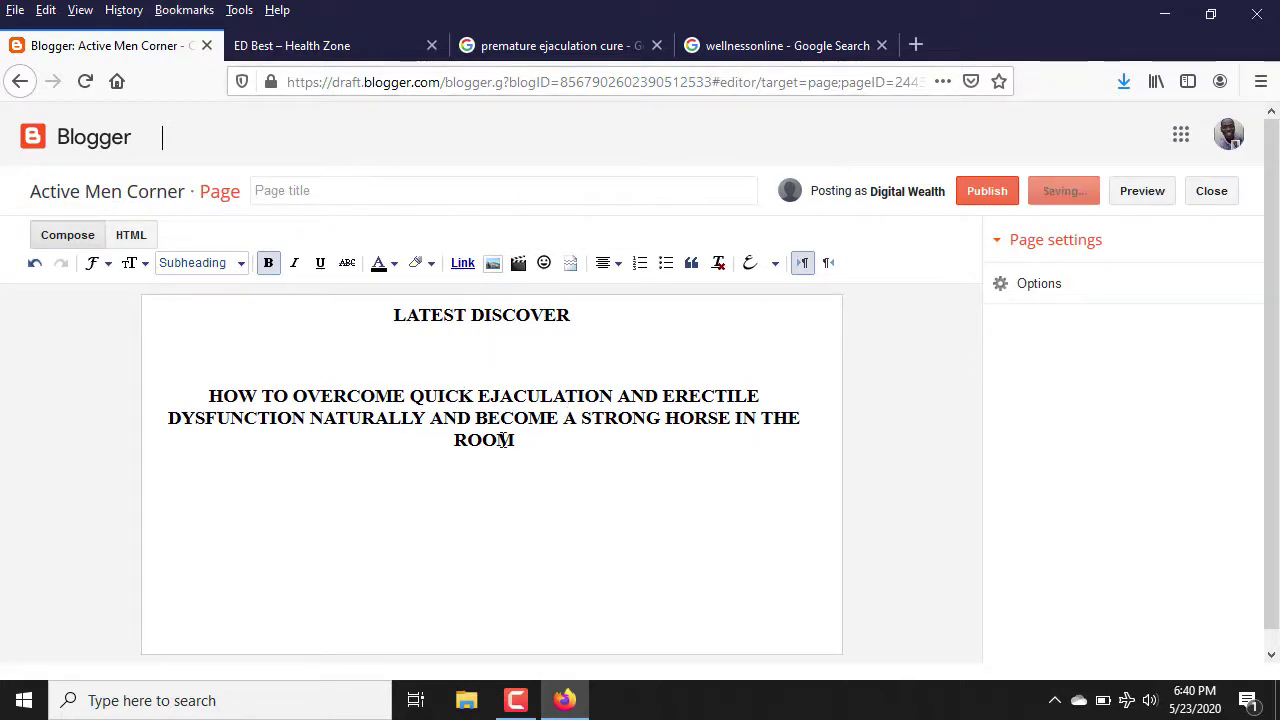
Search Google Images for 'BLACK male doctor' and scroll down through the photos
click(560, 45)
click(360, 148)
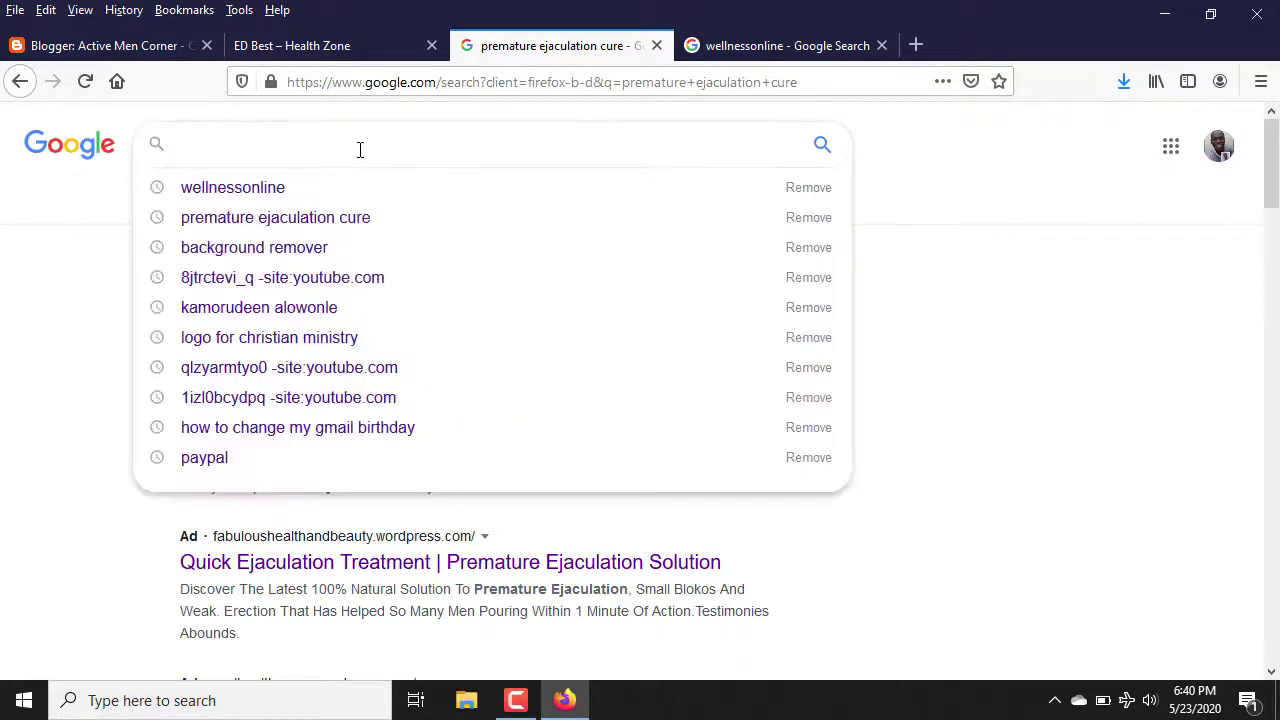
text(BLACK )
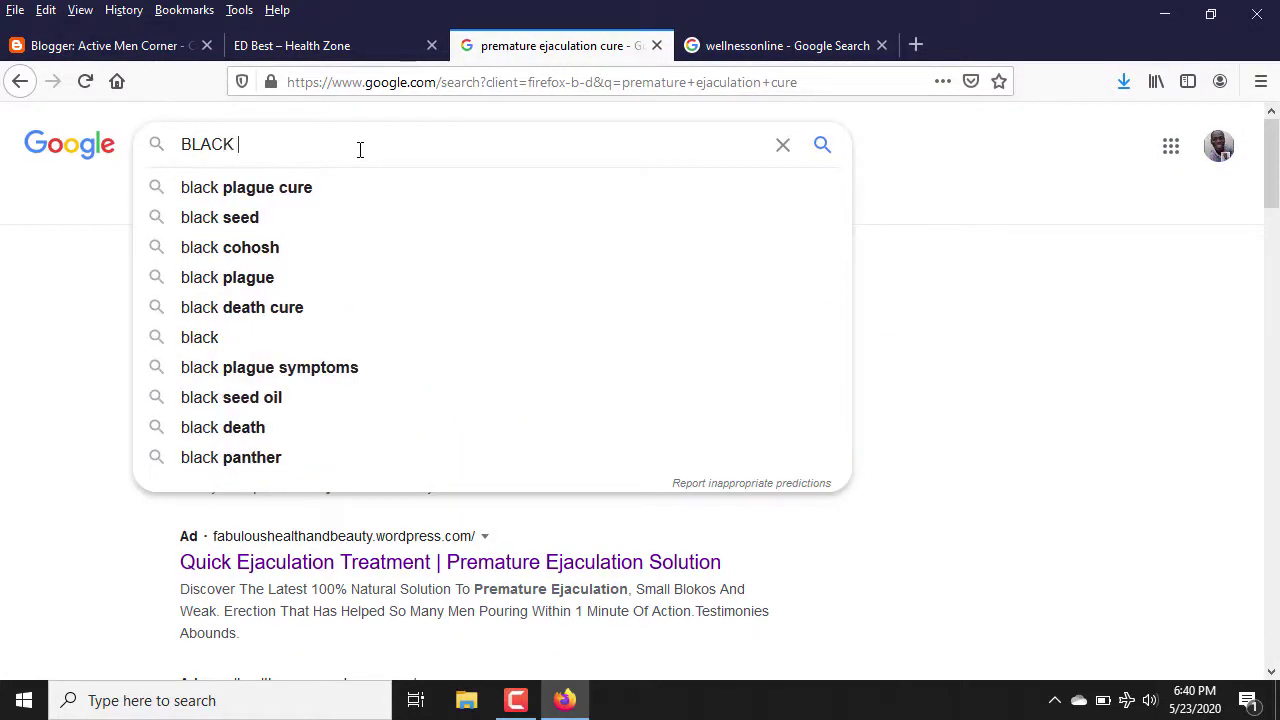
text(male)
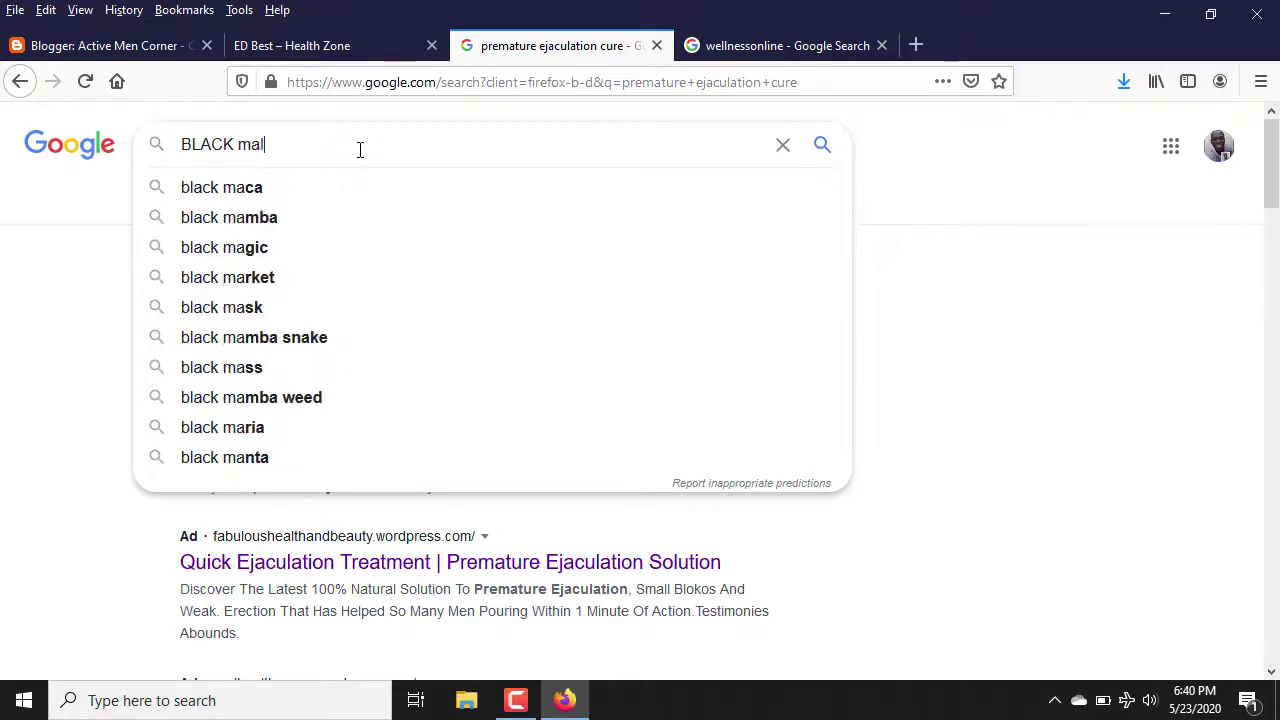
text(octor)
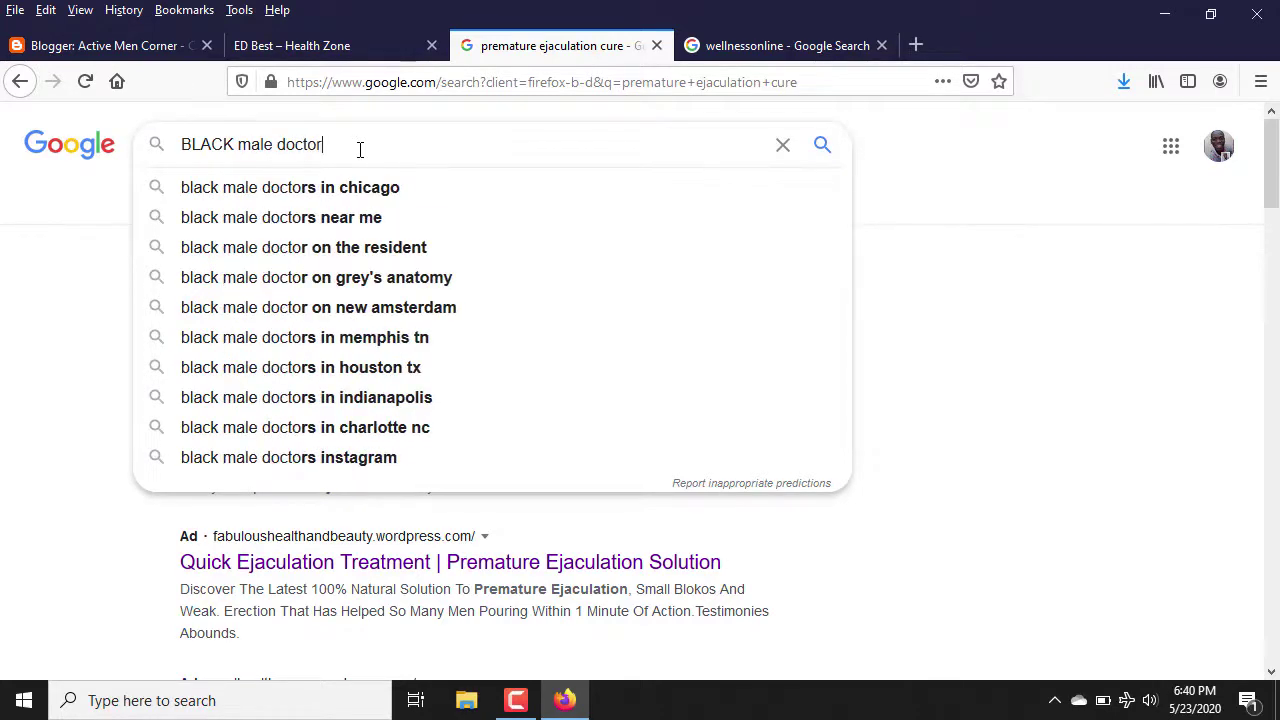
key(Return)
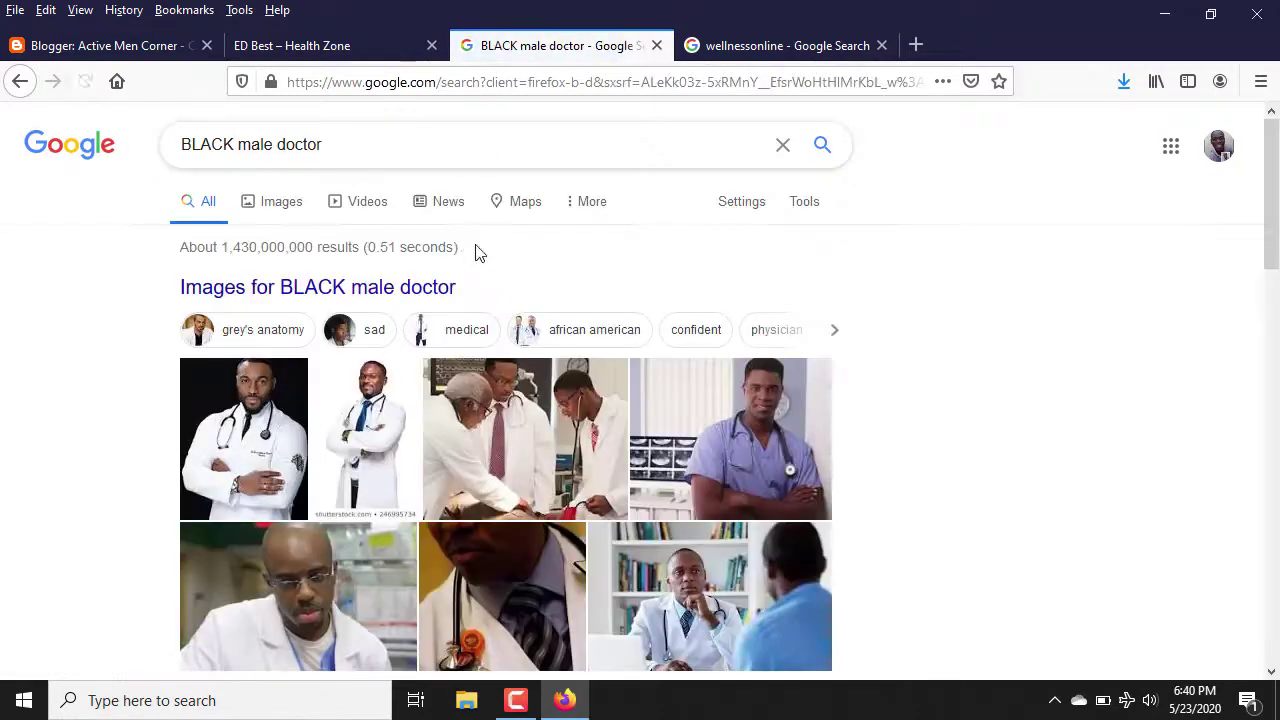
click(259, 204)
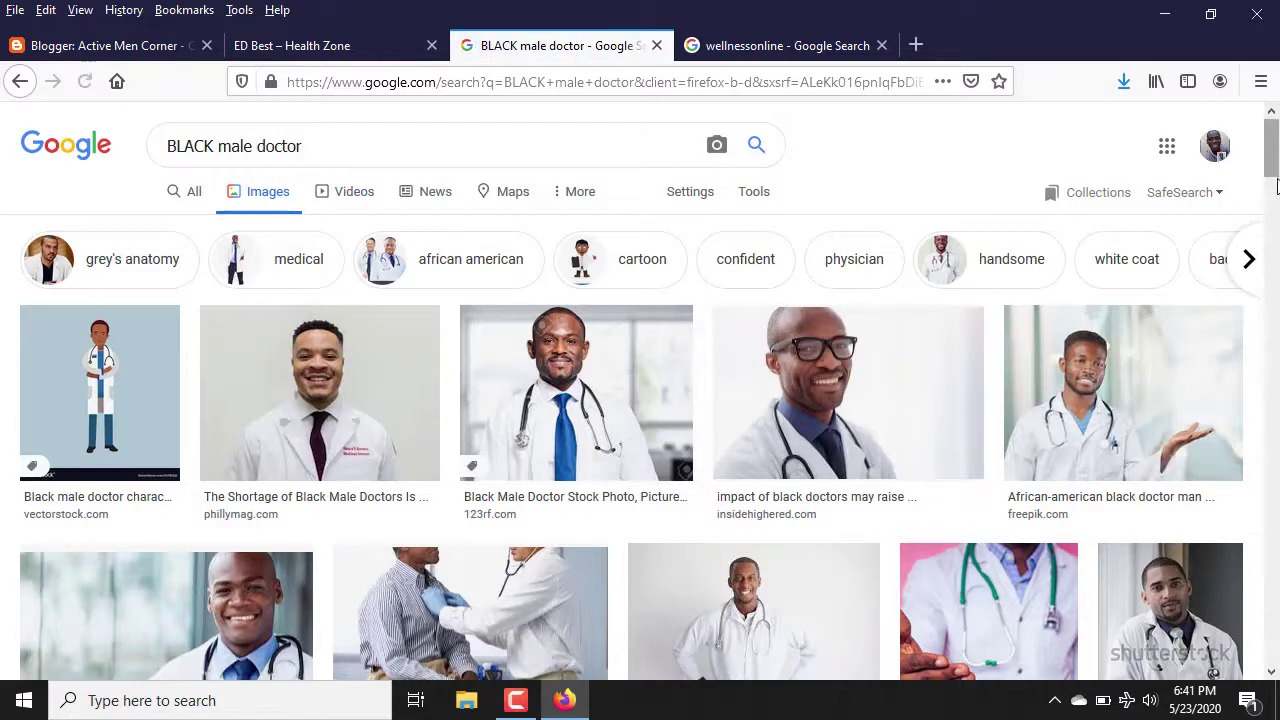
drag(1273, 168, 1275, 242)
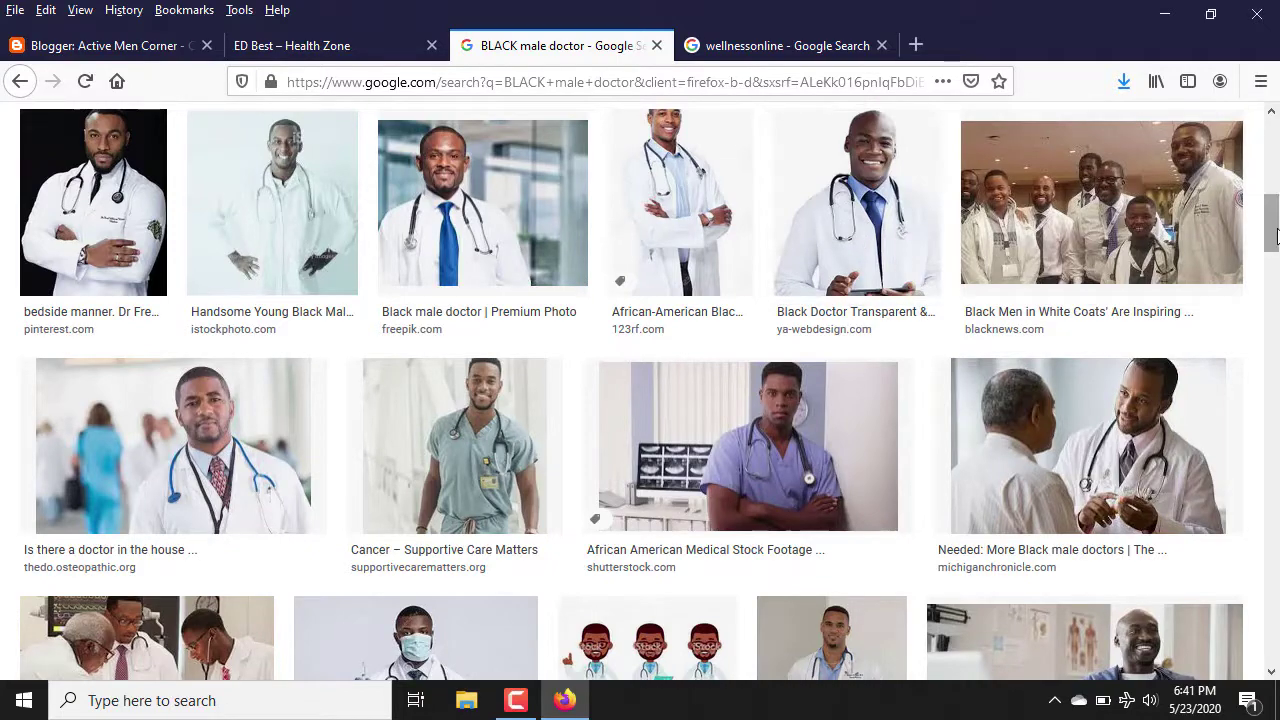
drag(1276, 234, 1276, 280)
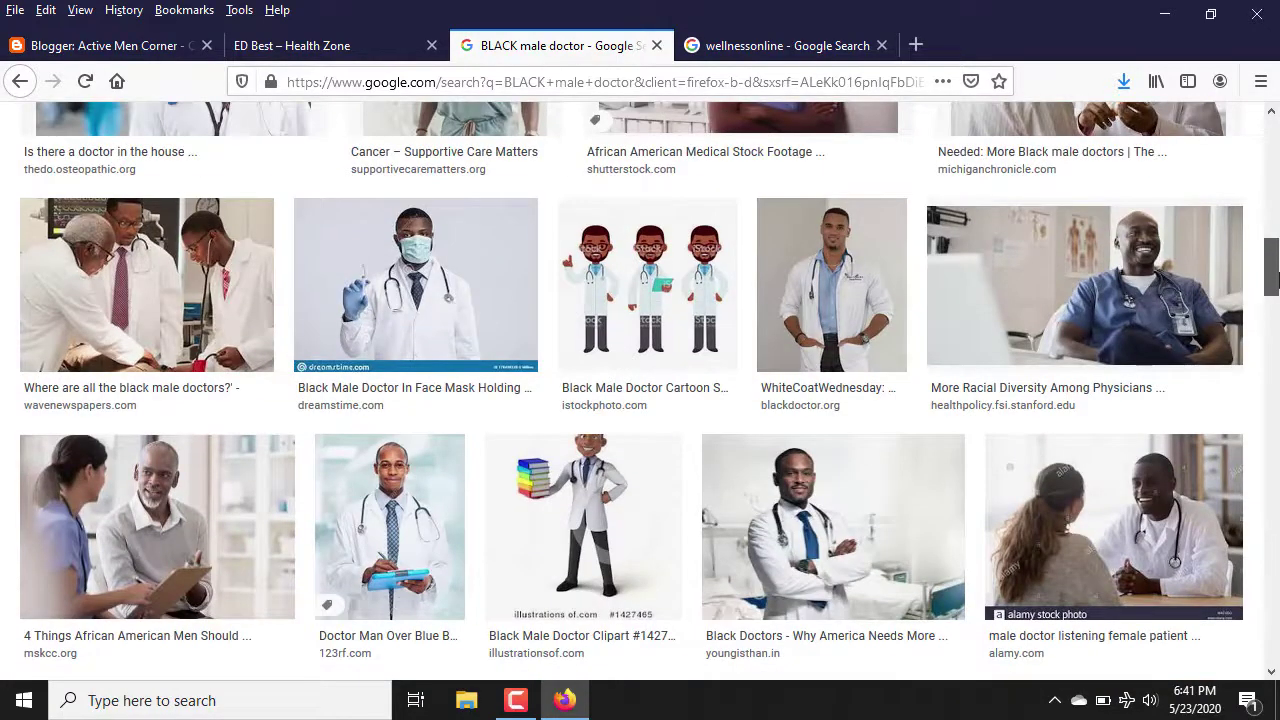
Save the WhiteCoatWednesday doctor photo to the Desktop under the name 'doc'
click(818, 280)
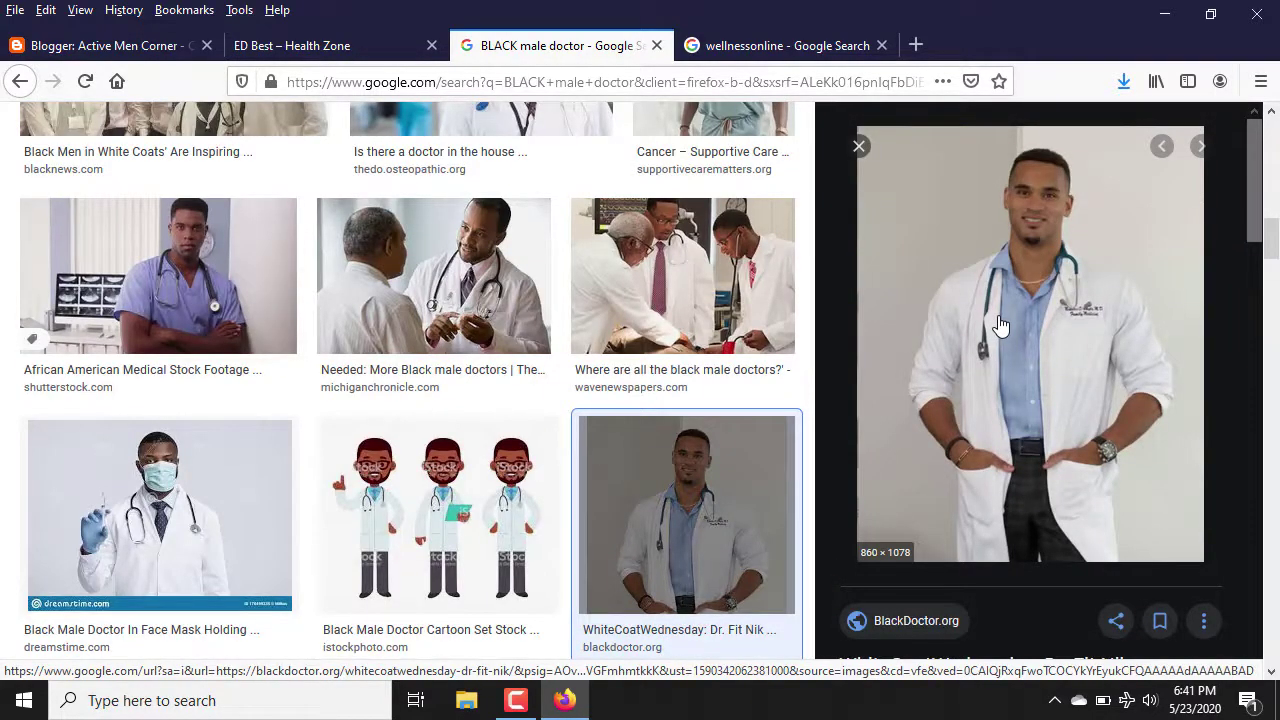
right_click(1000, 325)
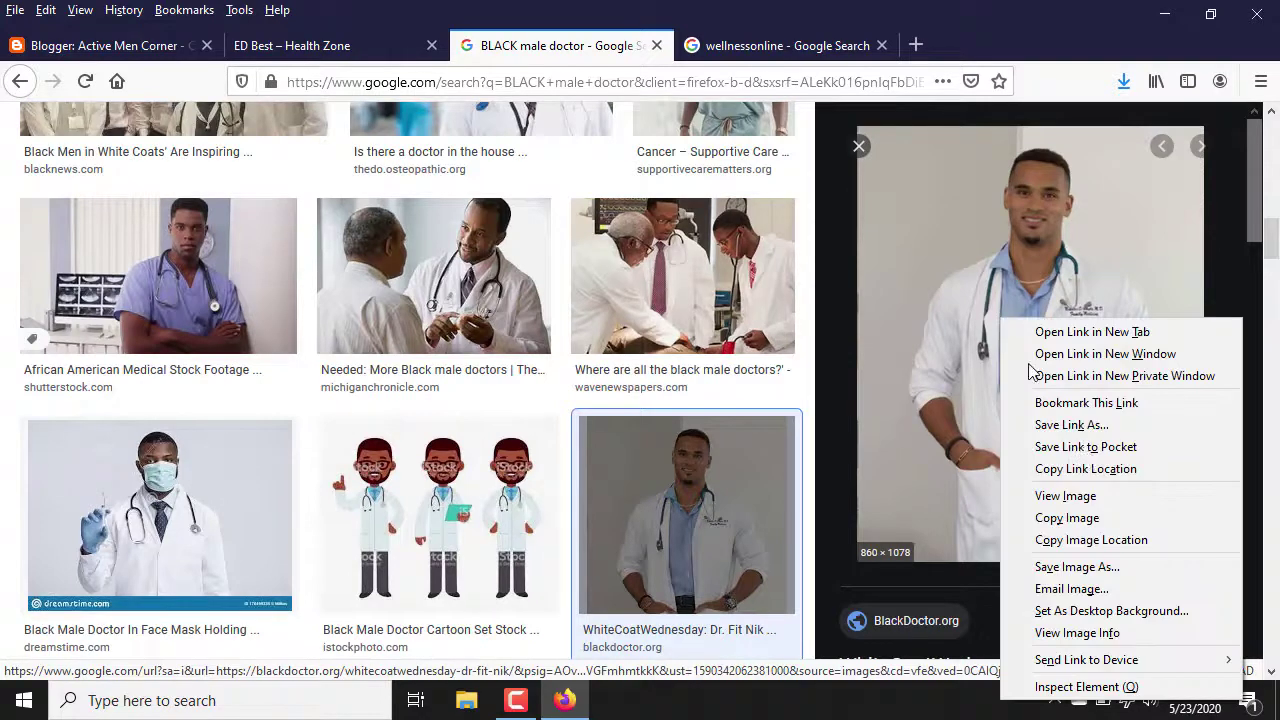
click(1097, 578)
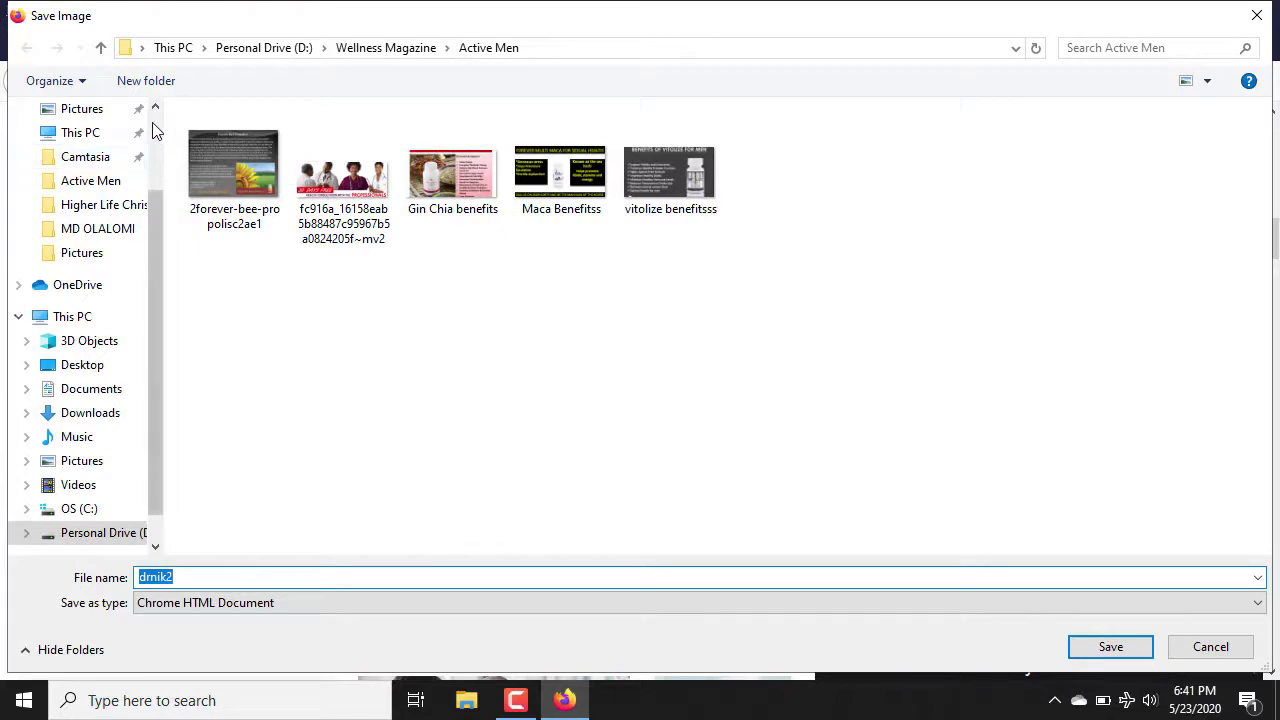
scroll(155, 130, up, 2)
click(88, 152)
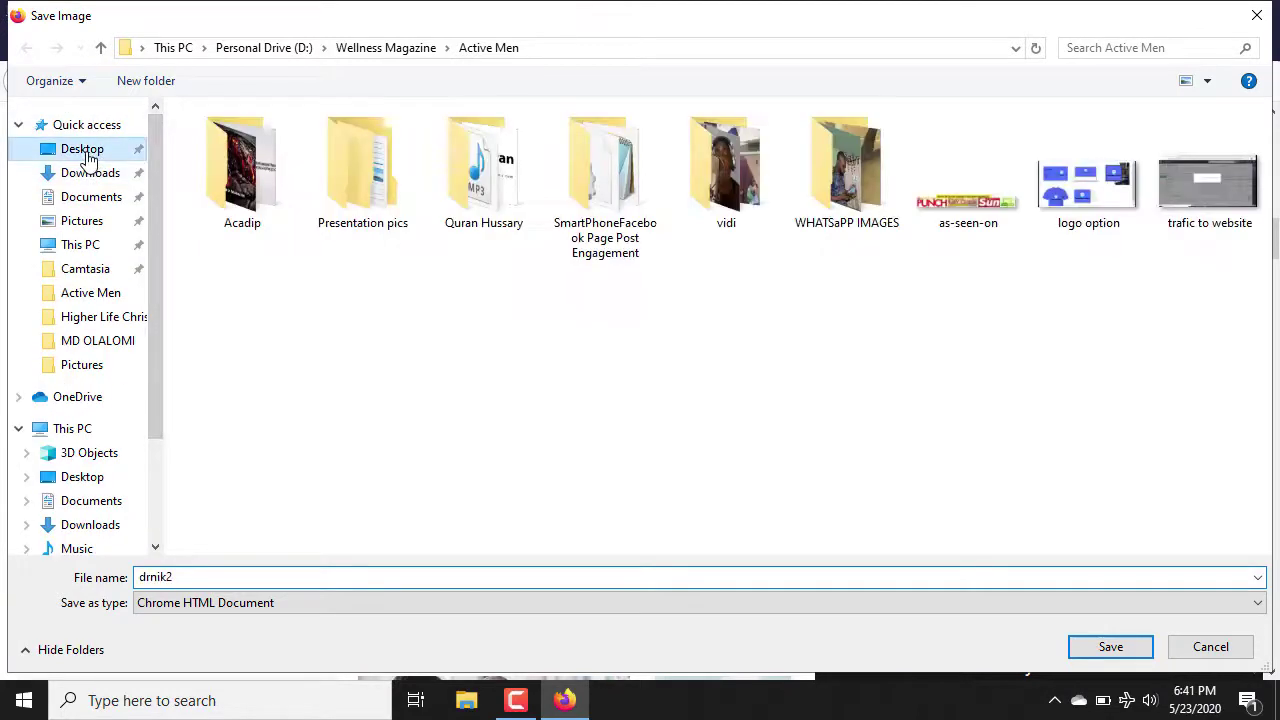
click(234, 576)
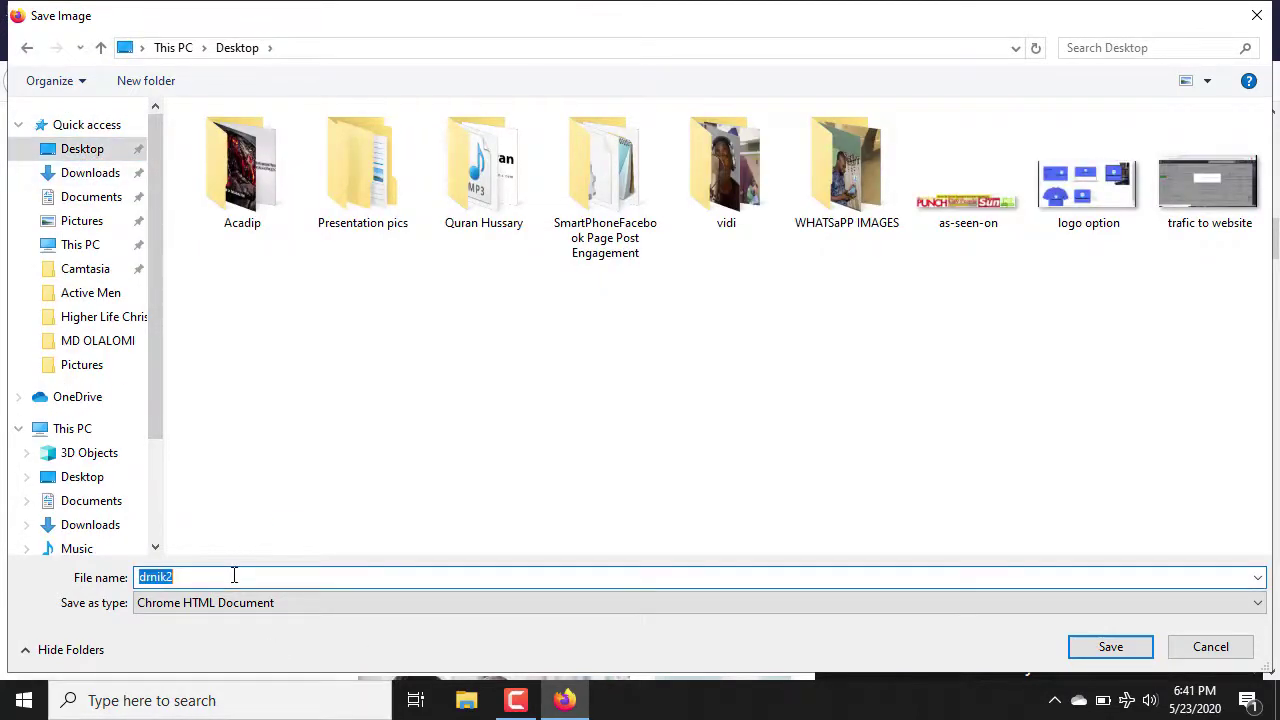
text(doctor)
key(Return)
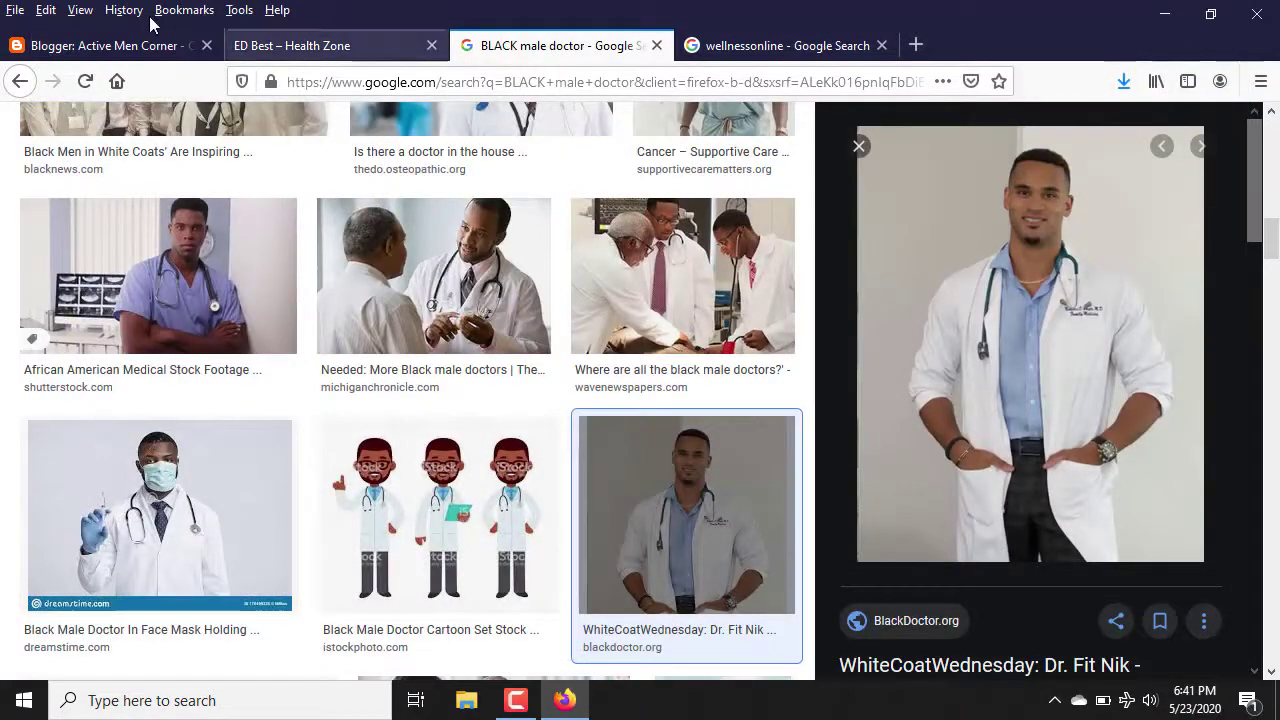
Upload the doctor image from the Desktop and insert it below the LATEST DISCOVER heading
click(138, 46)
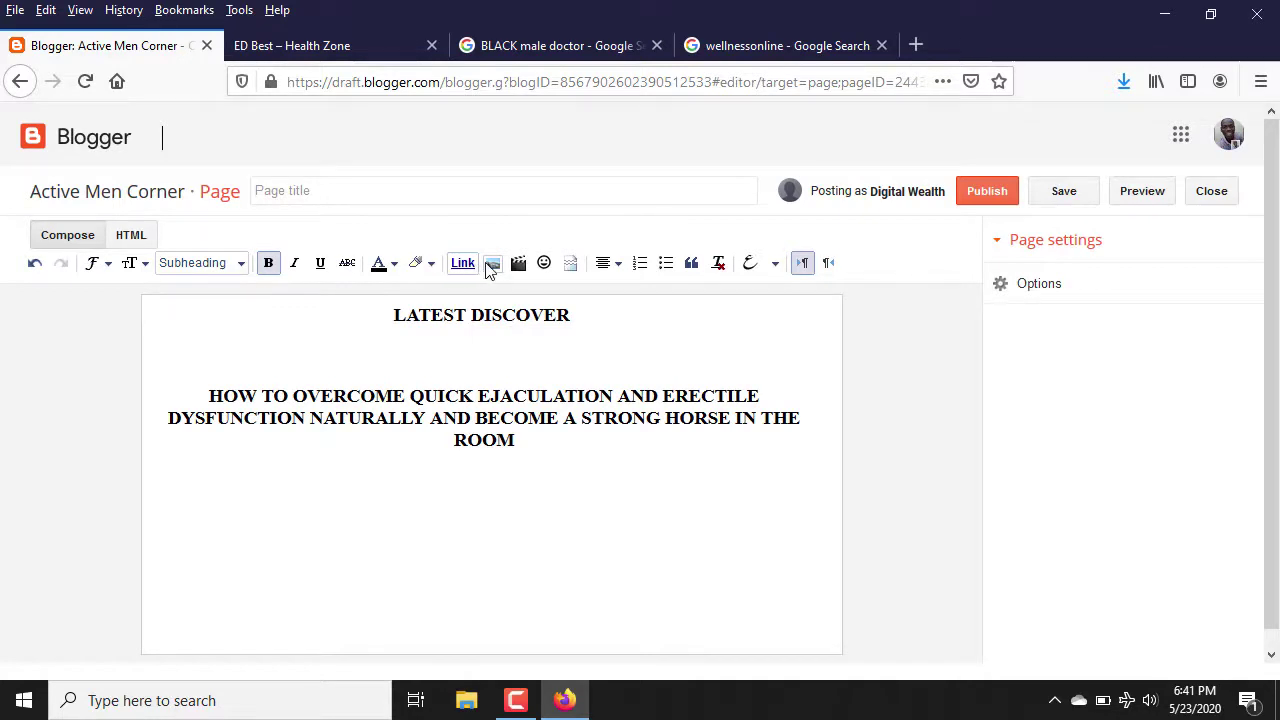
click(491, 267)
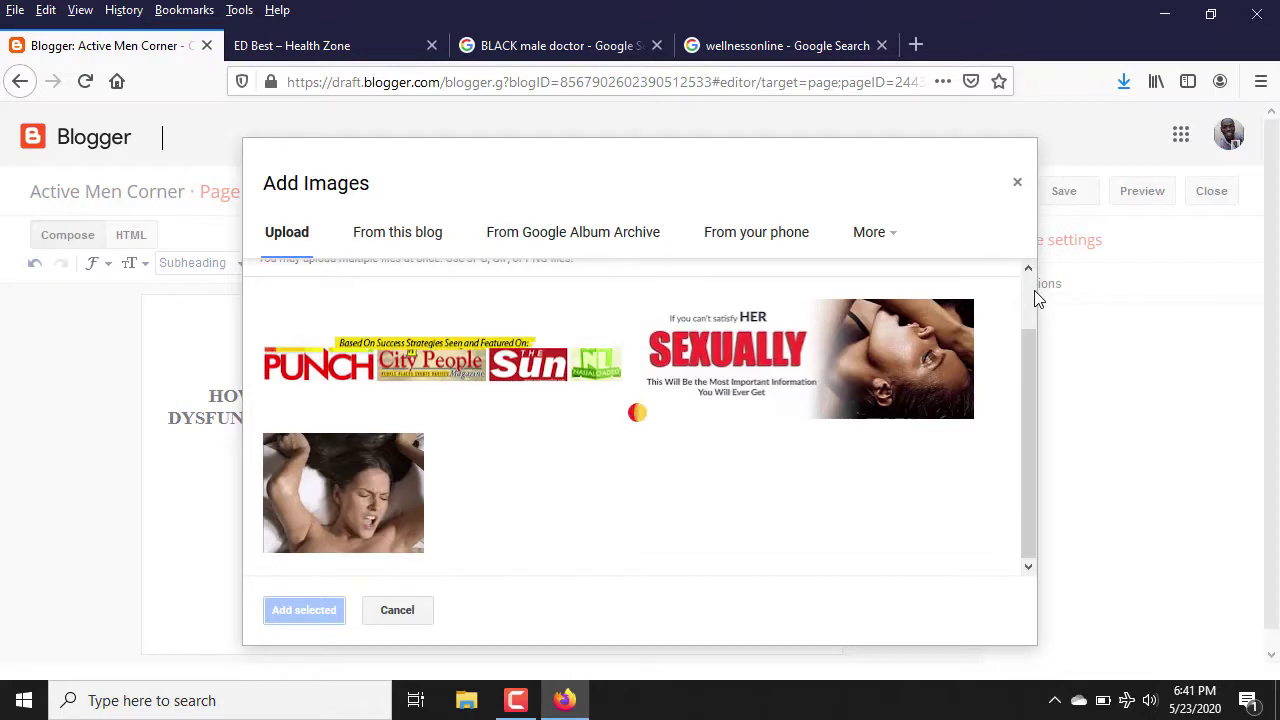
scroll(1036, 297, up, 1)
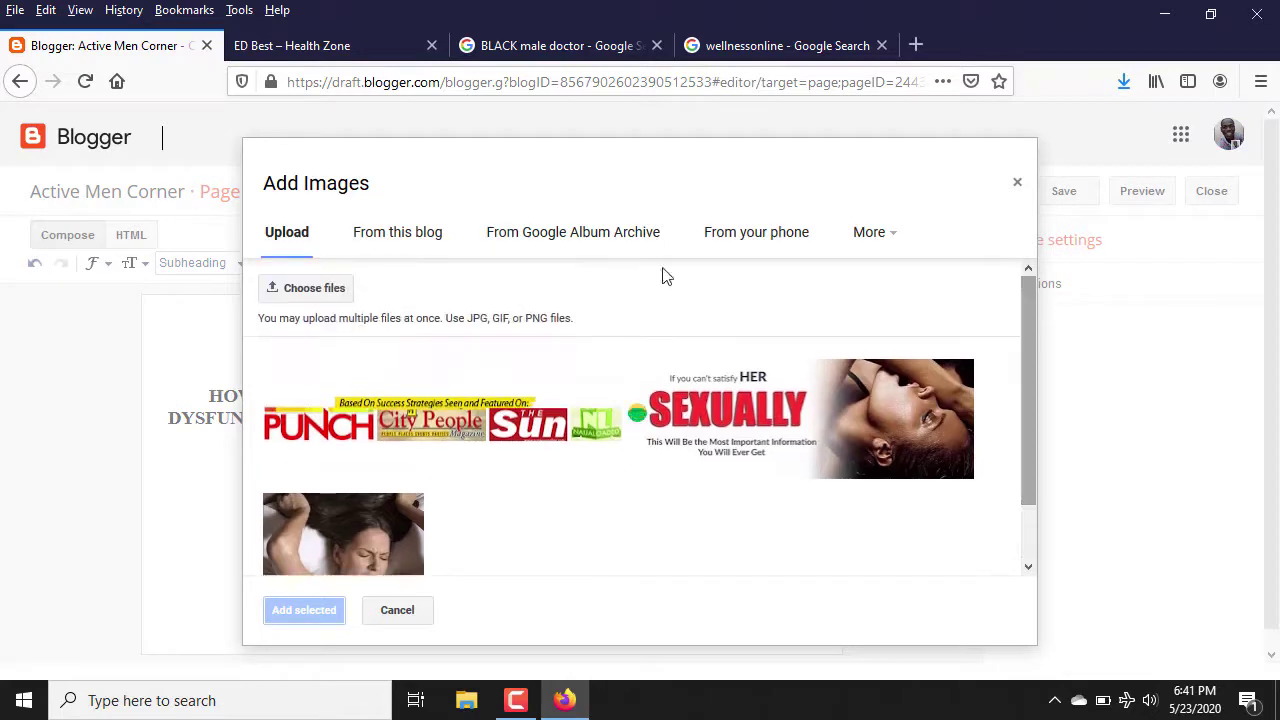
click(322, 293)
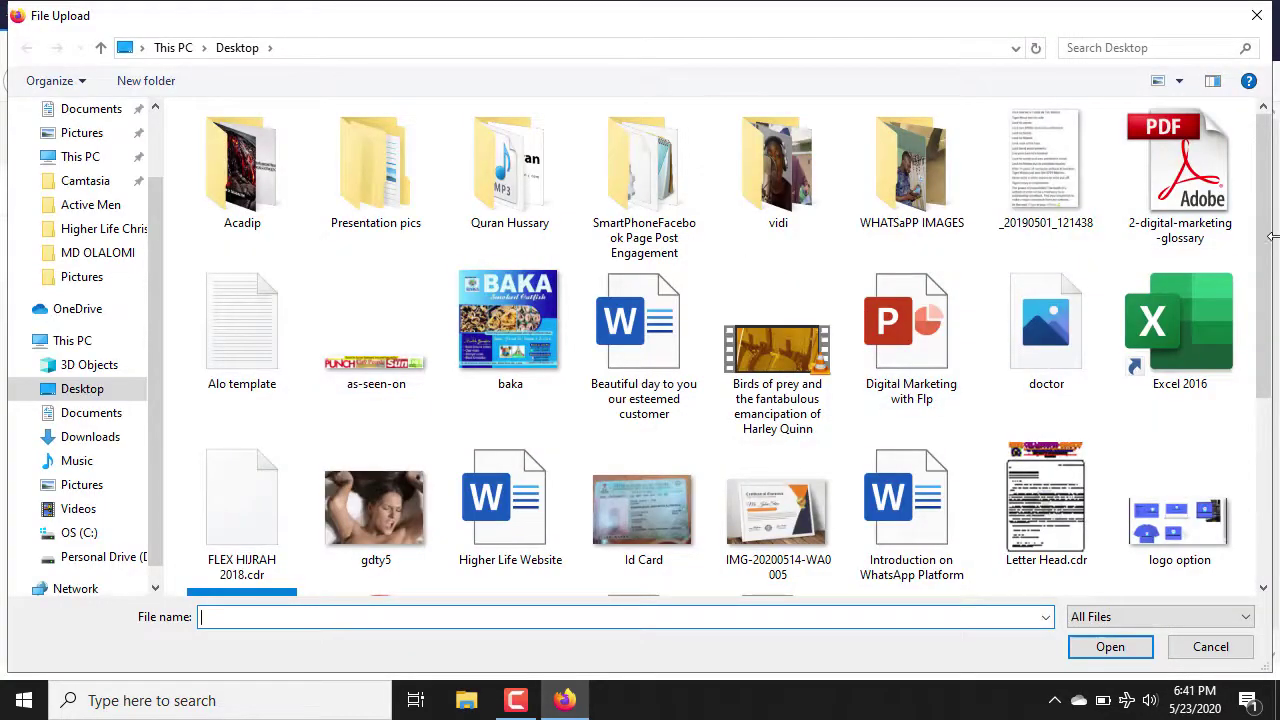
drag(1265, 240, 1272, 280)
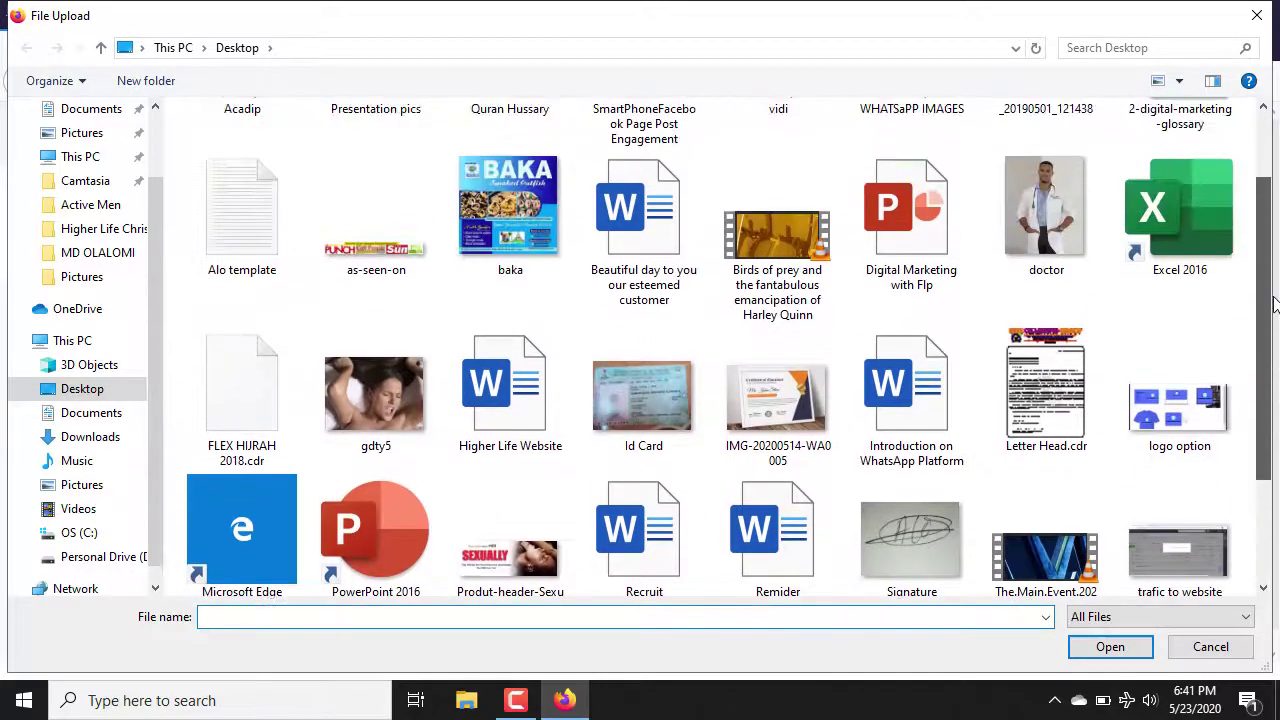
click(1053, 190)
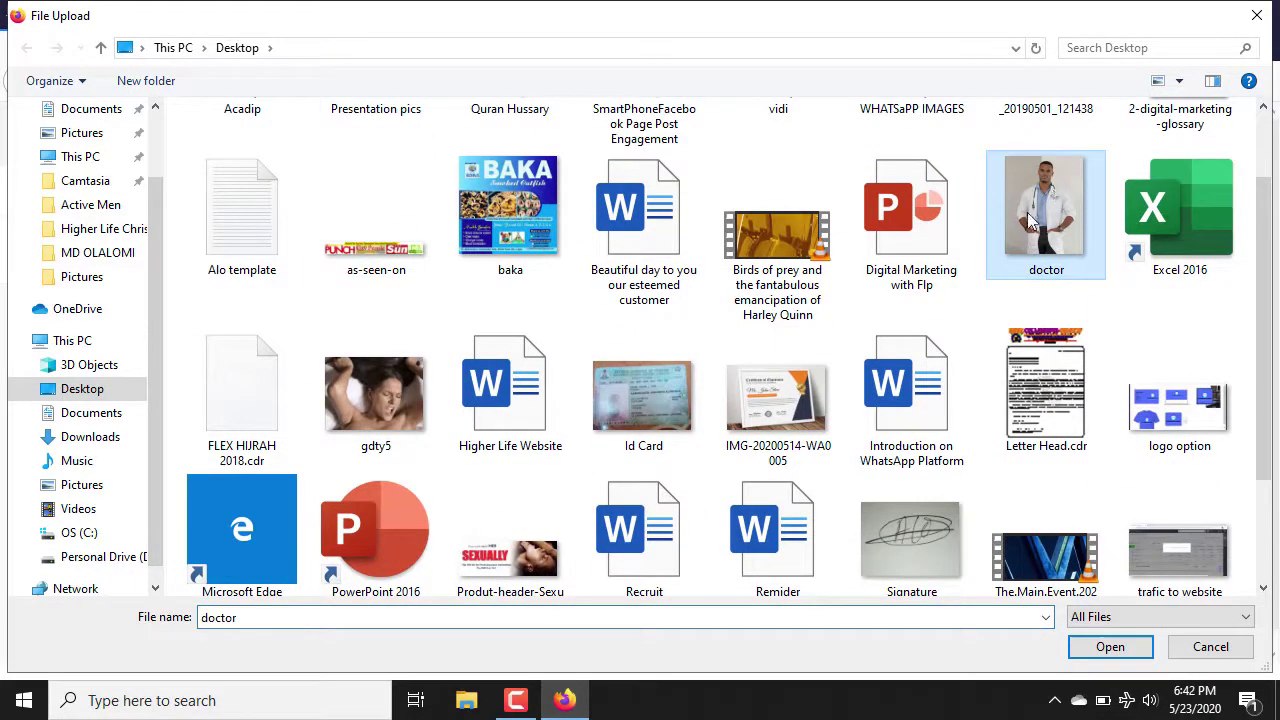
click(1113, 647)
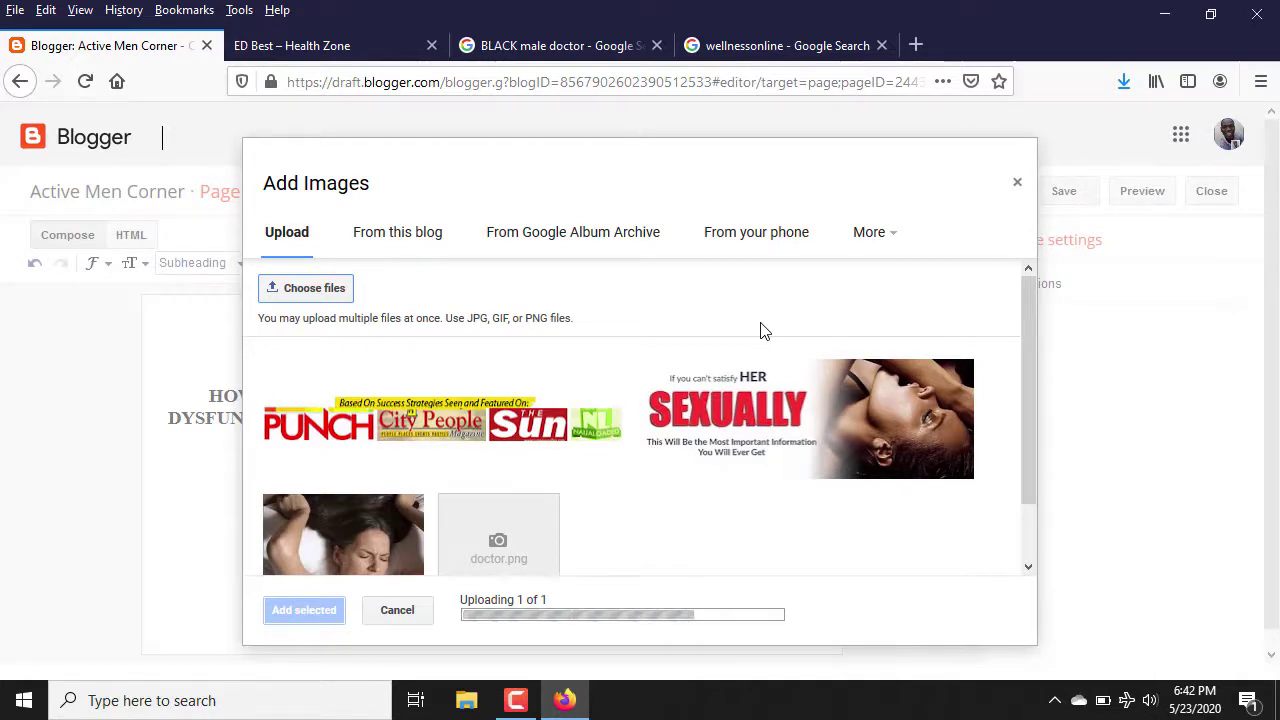
drag(1026, 371, 1028, 441)
click(490, 508)
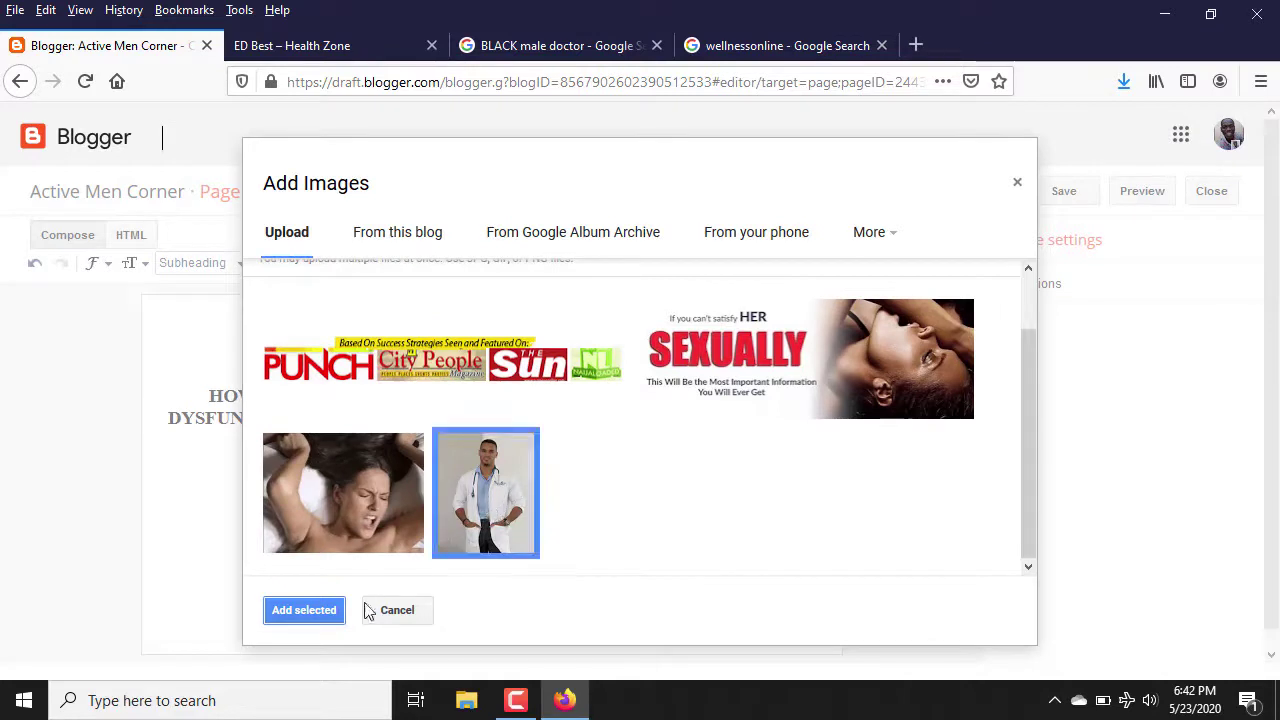
click(305, 615)
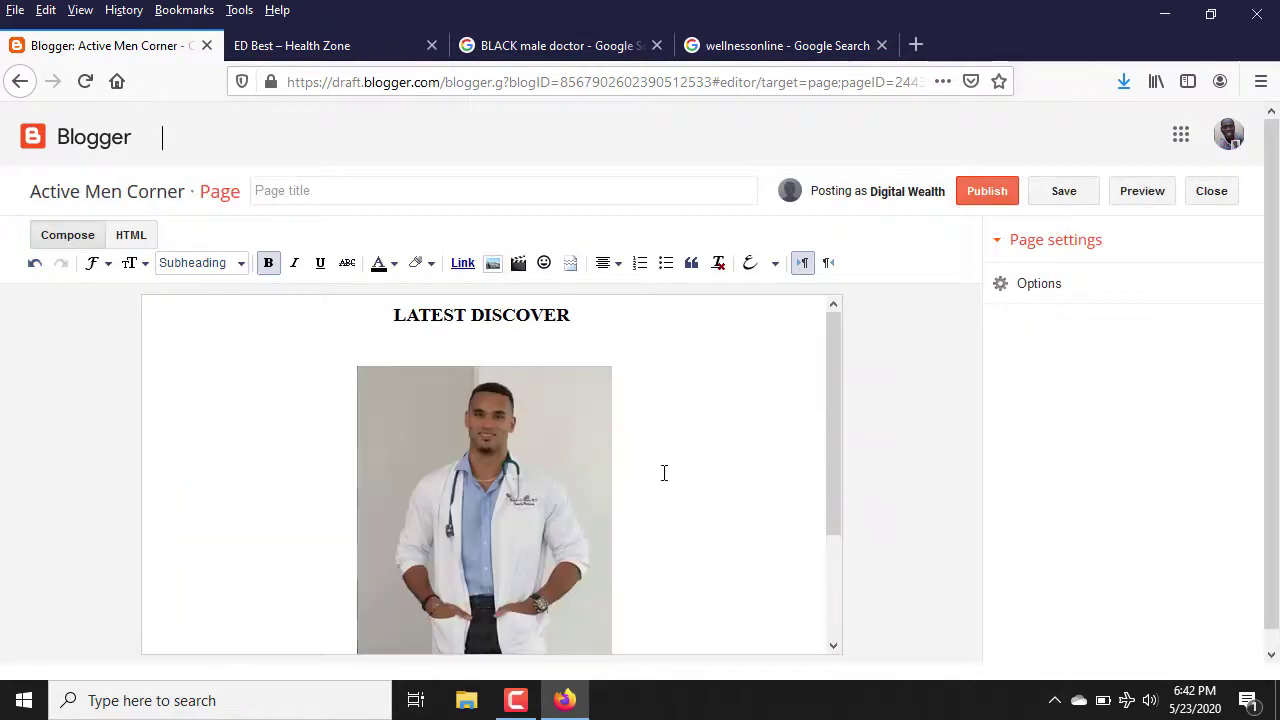
Remove the blank line above the photo and make the LATEST DISCOVER heading Largest size
click(483, 324)
key(Delete)
drag(575, 316, 376, 318)
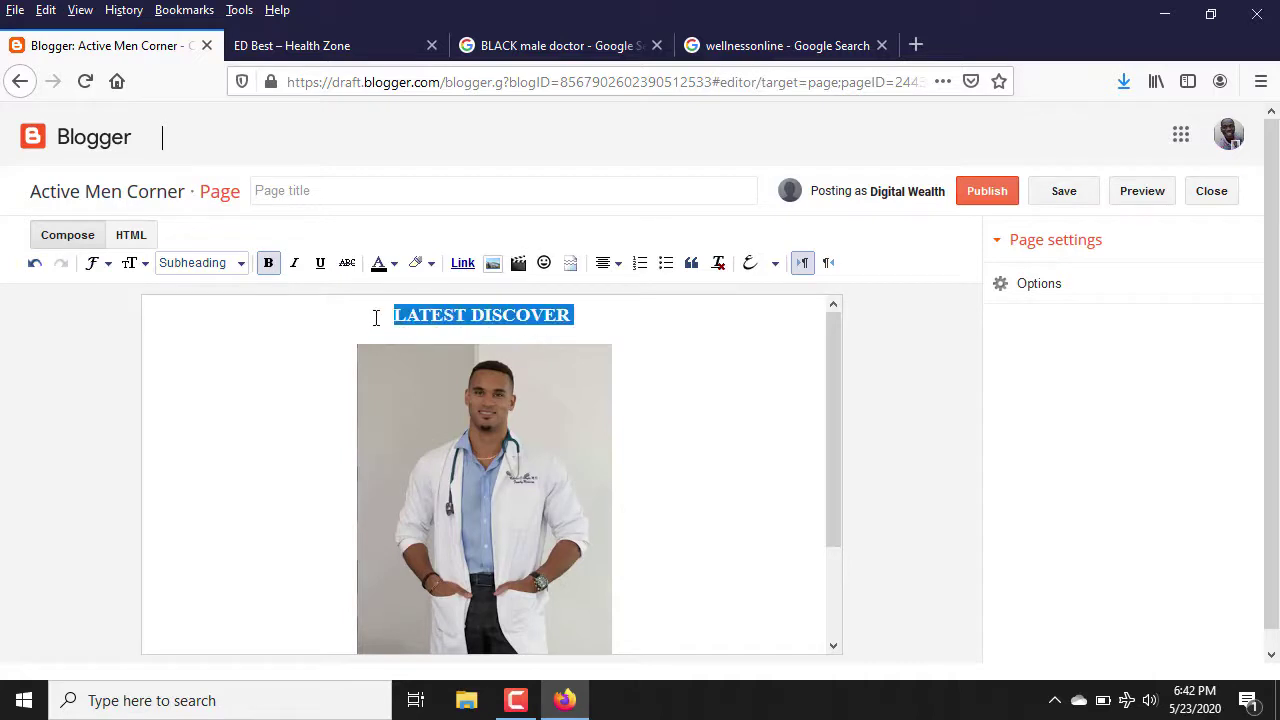
click(140, 264)
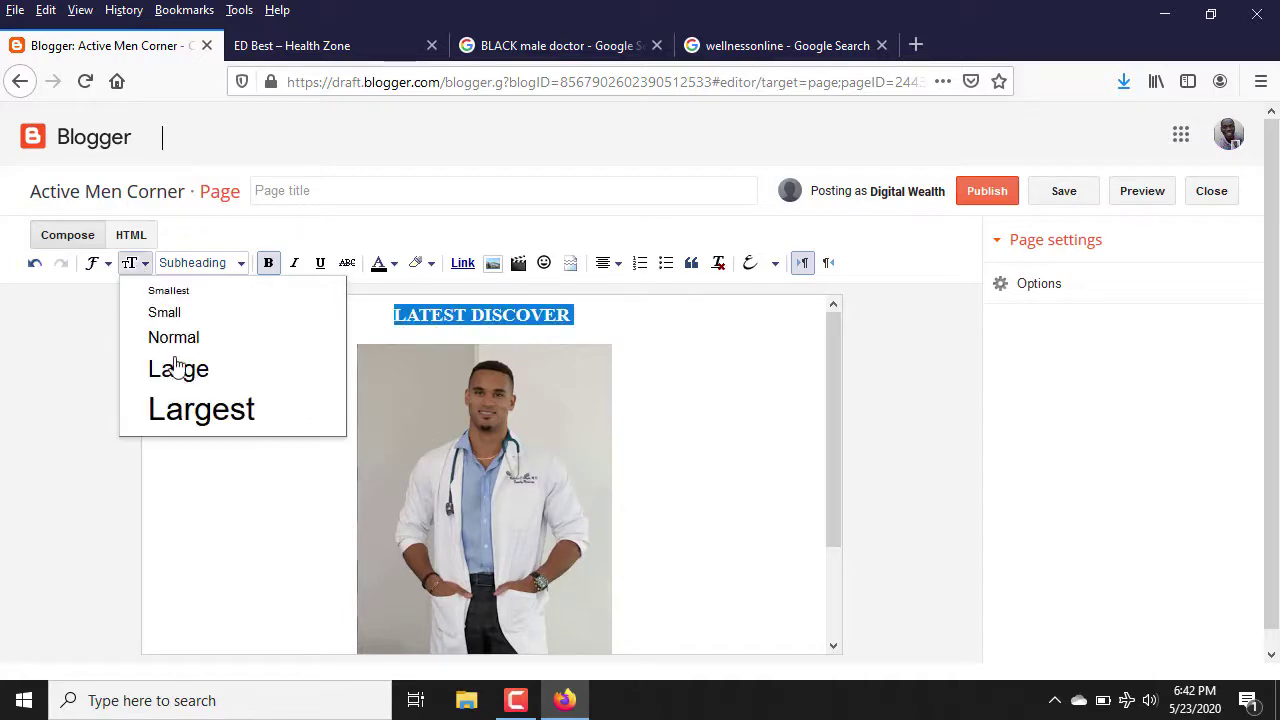
click(217, 428)
Type 'DISCOVER' at the start of the 'HOW TO OVERCOME…' subheading below the photo
click(562, 406)
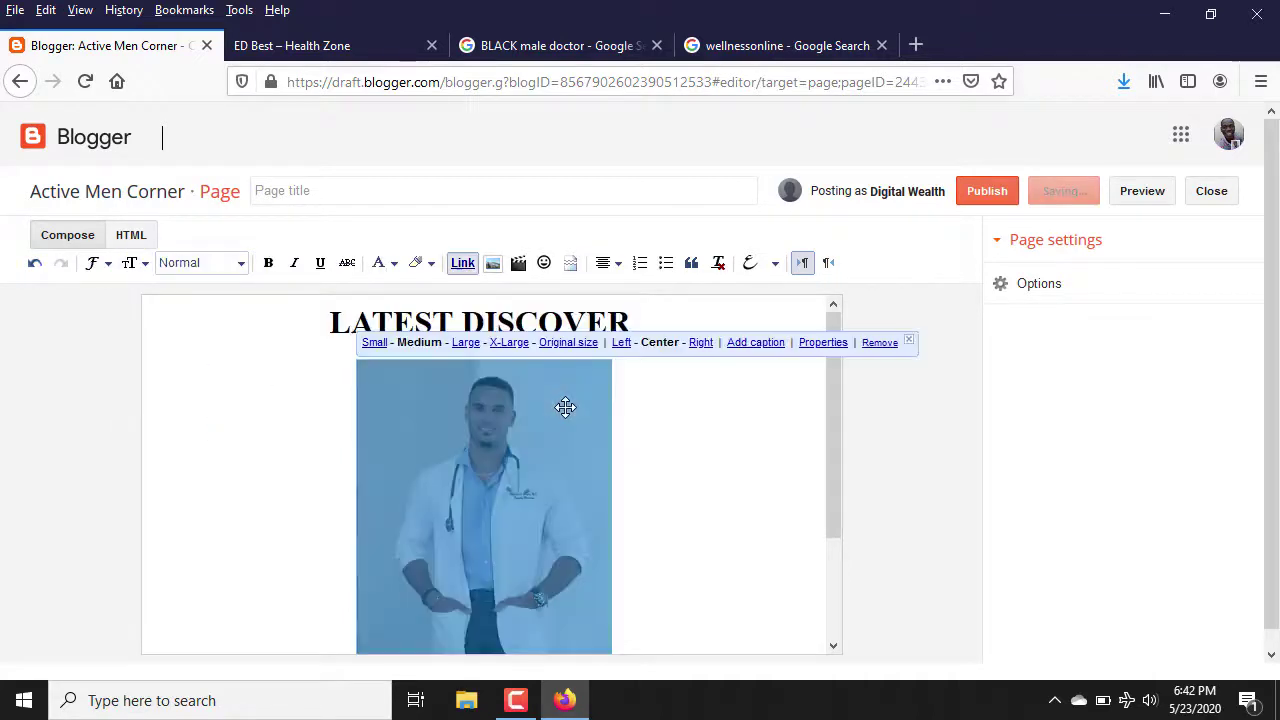
click(809, 394)
drag(836, 391, 837, 553)
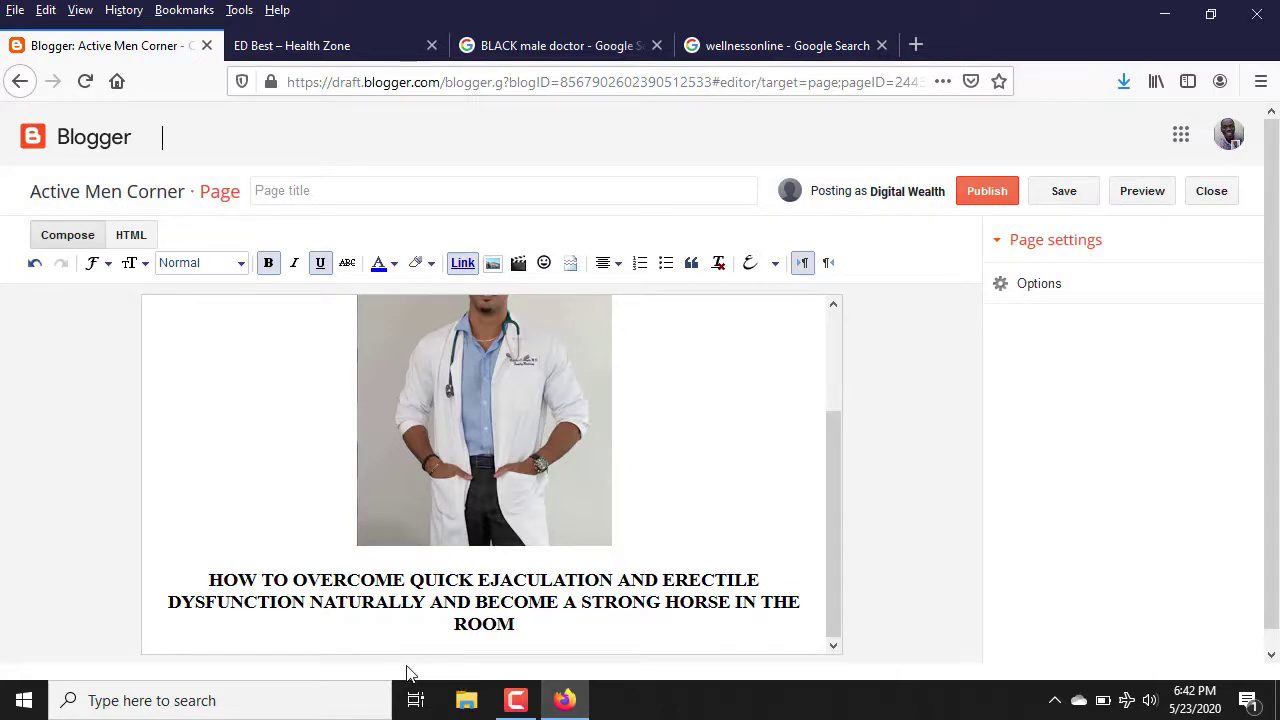
click(206, 580)
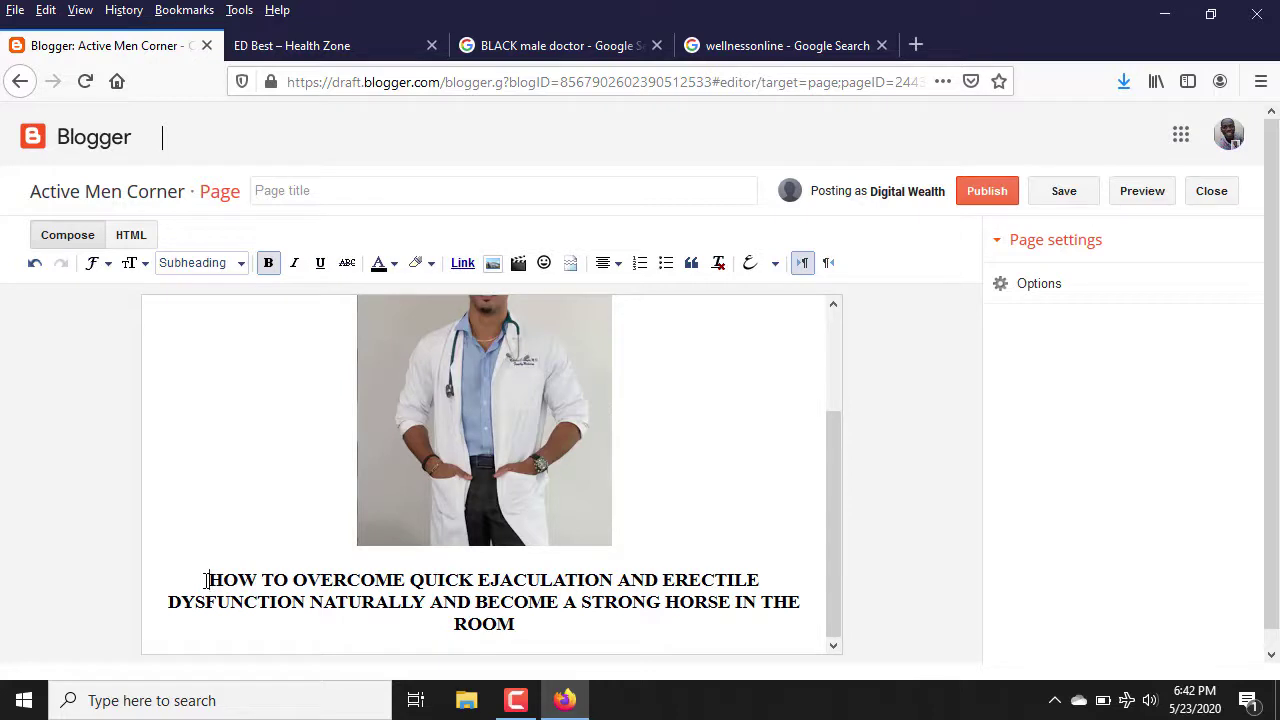
text(DISCOV)
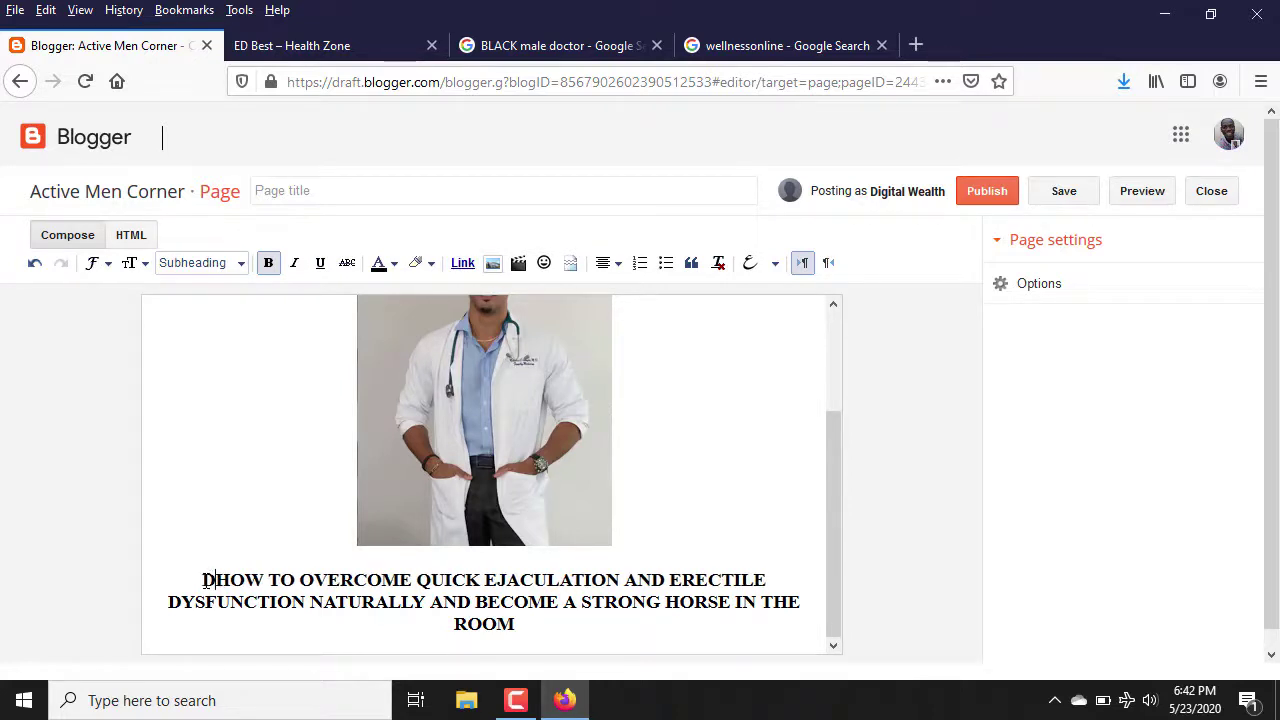
text(ER)
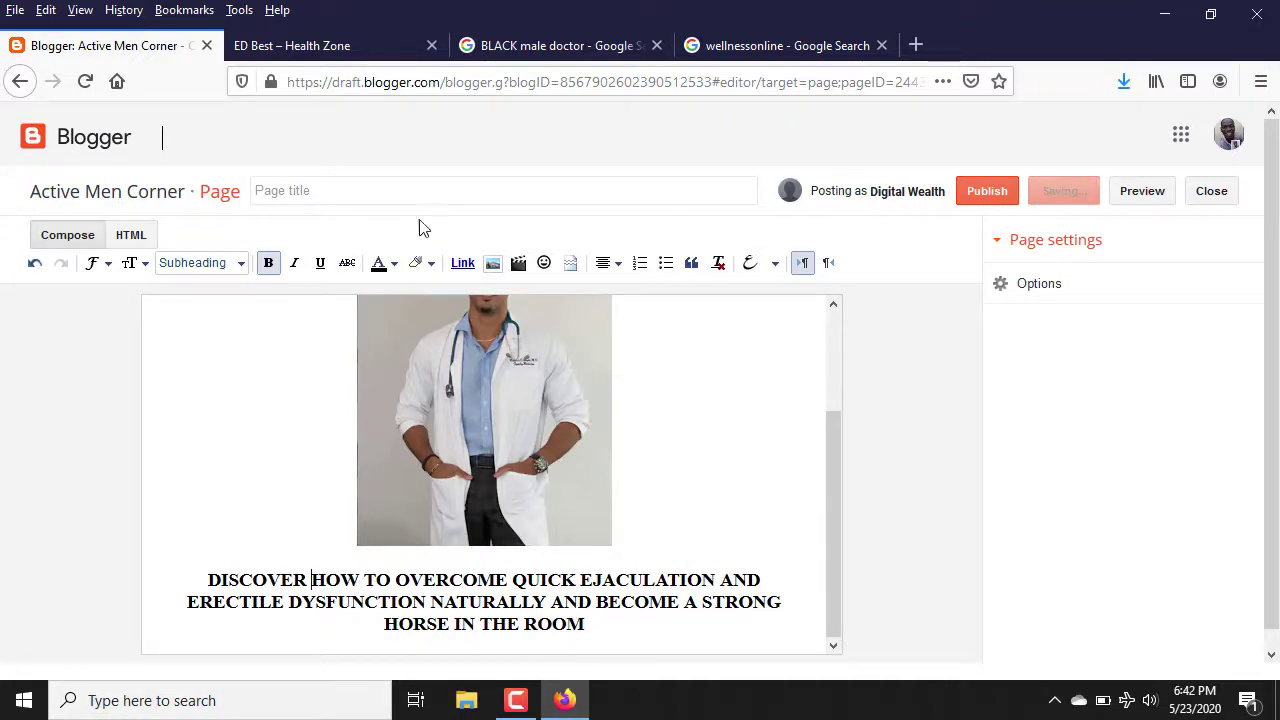
click(314, 47)
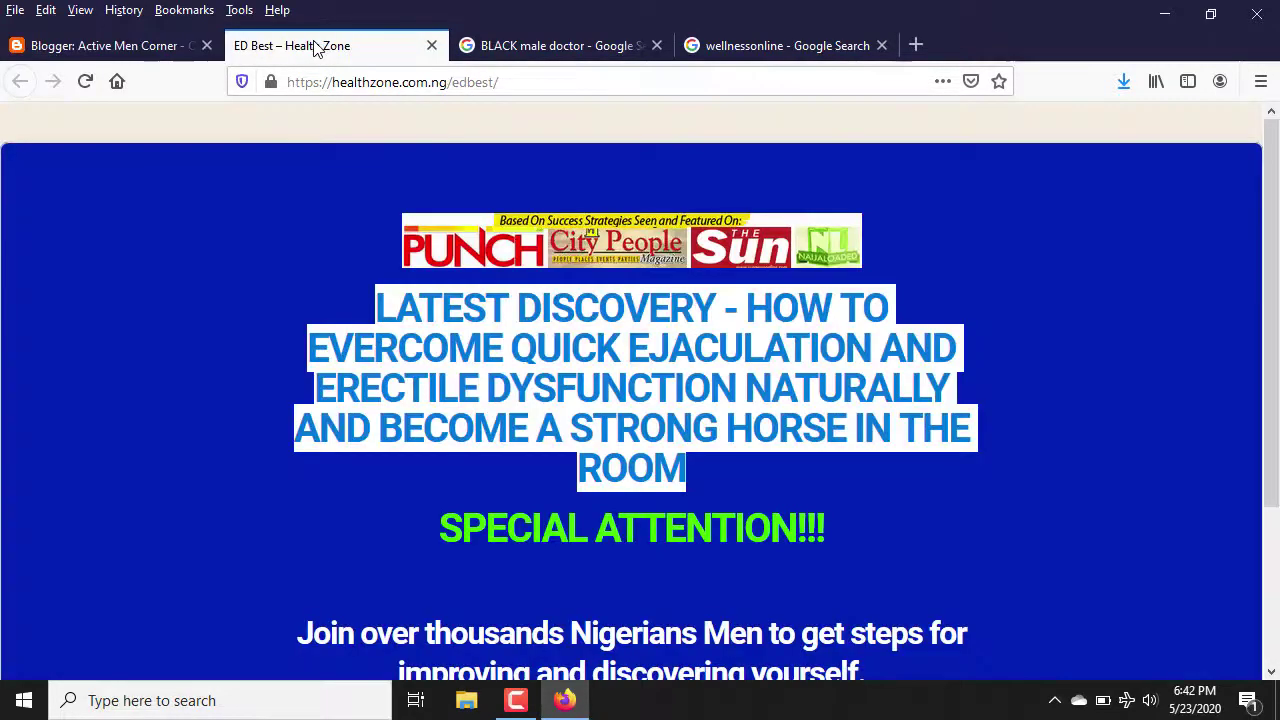
click(790, 491)
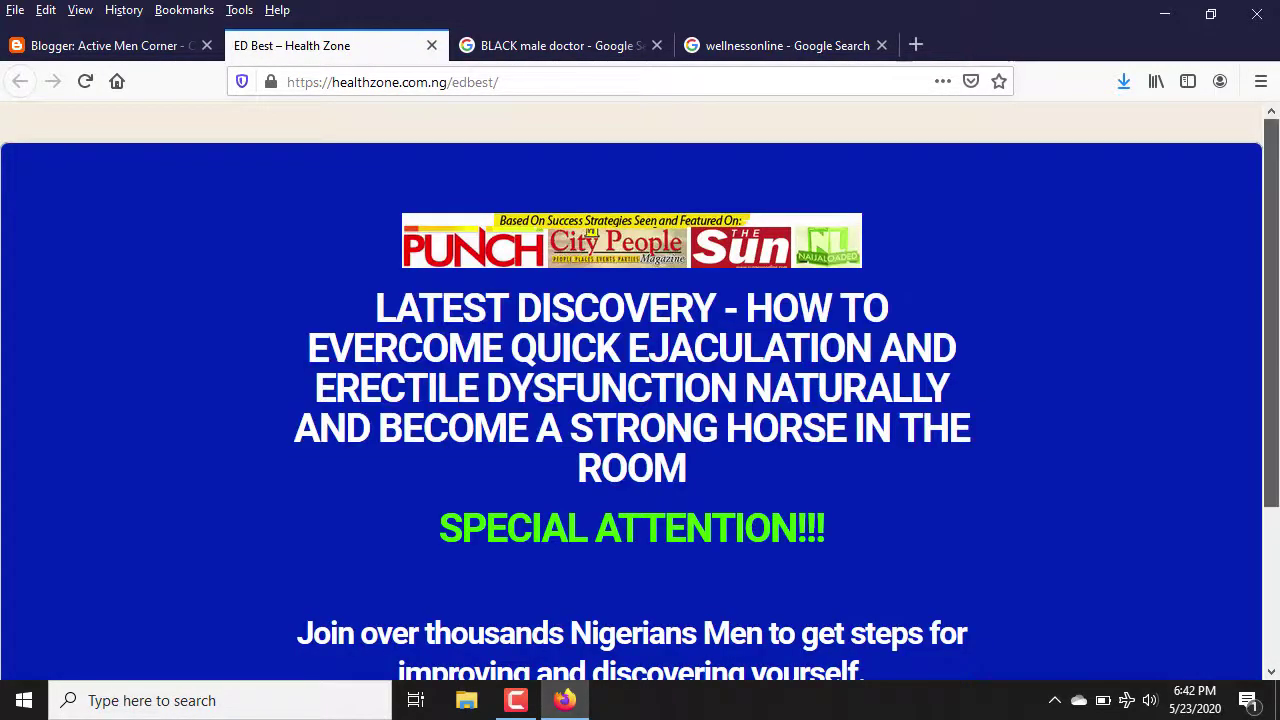
click(1276, 545)
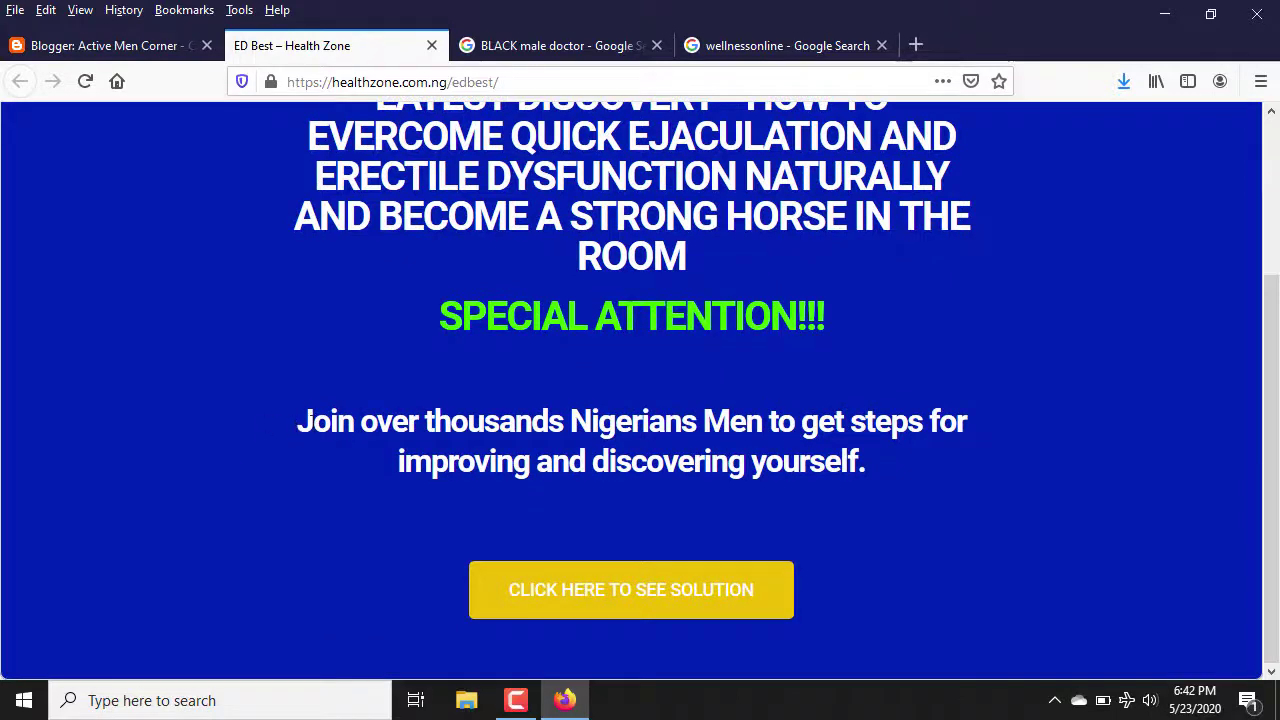
drag(312, 421, 862, 476)
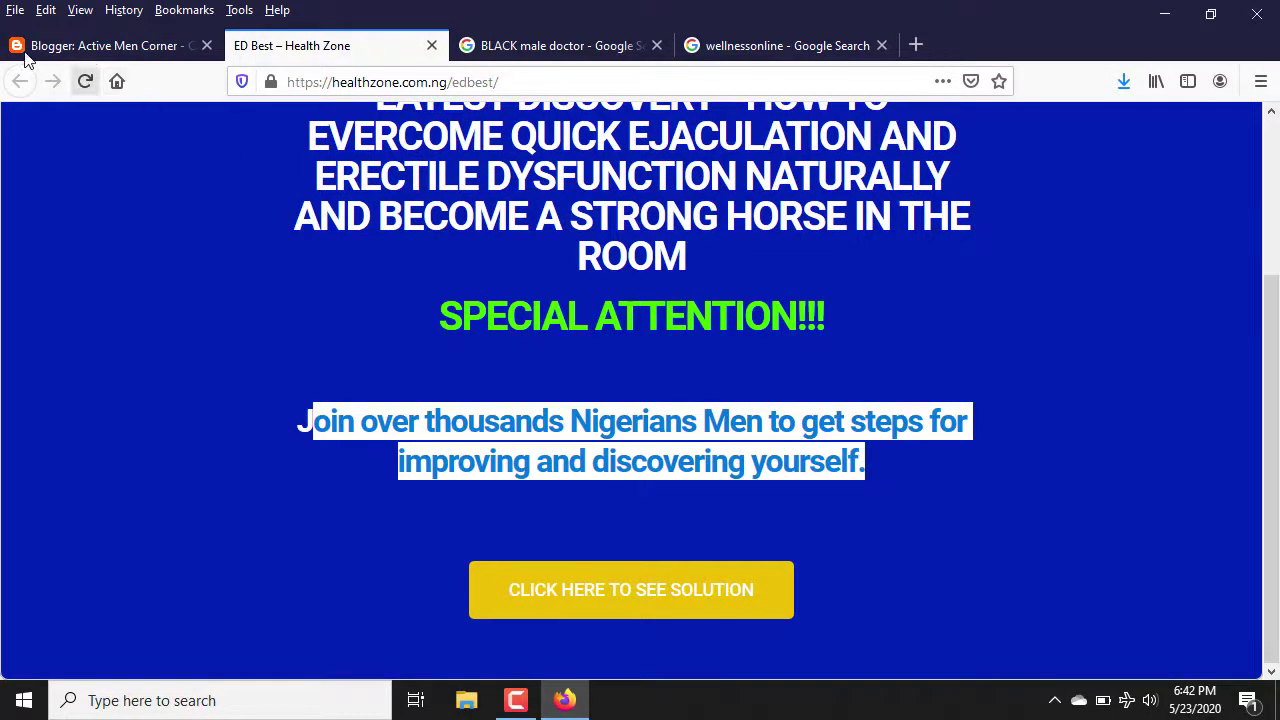
click(100, 45)
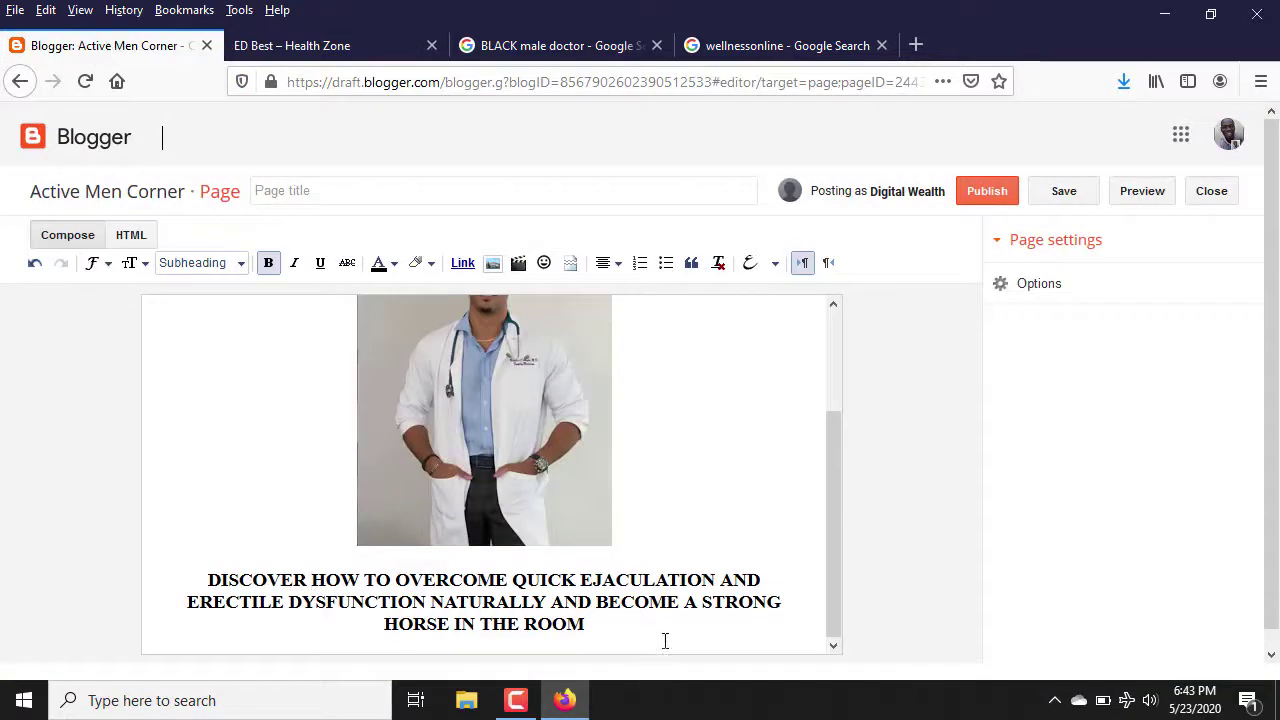
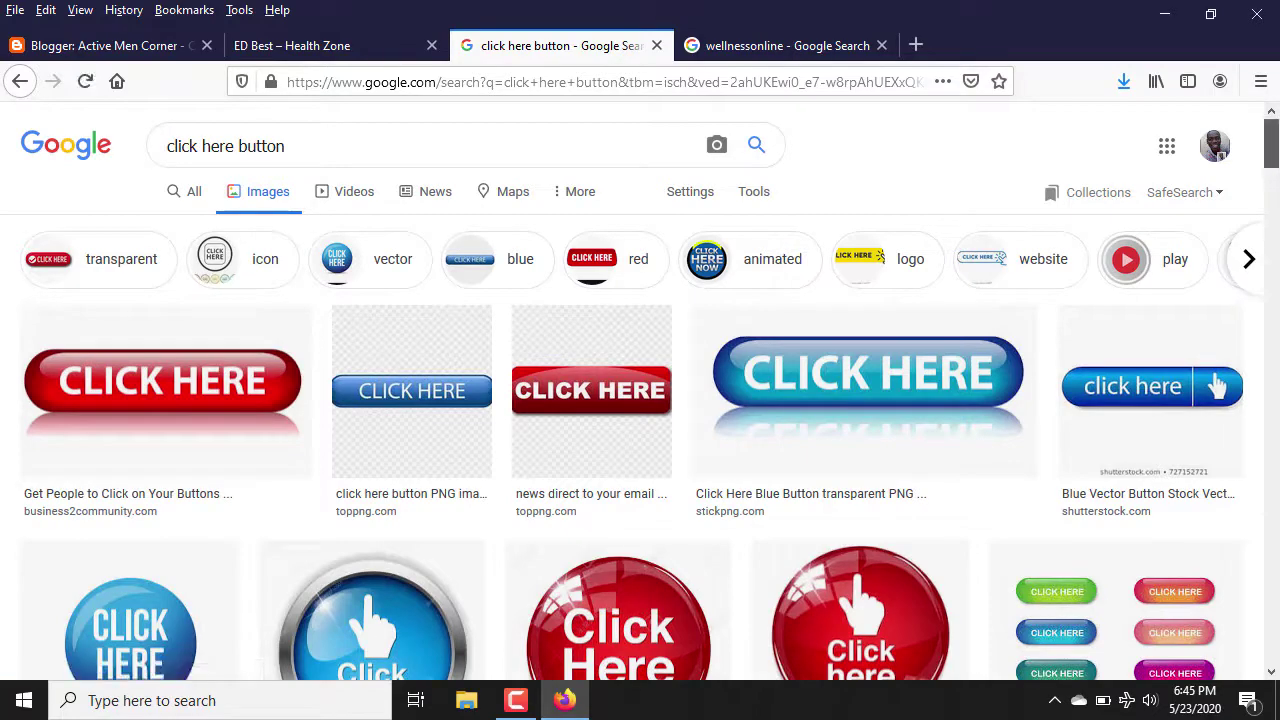
Refine the Google Images search to 'click here to learn more button'
drag(1276, 172, 1274, 110)
click(374, 153)
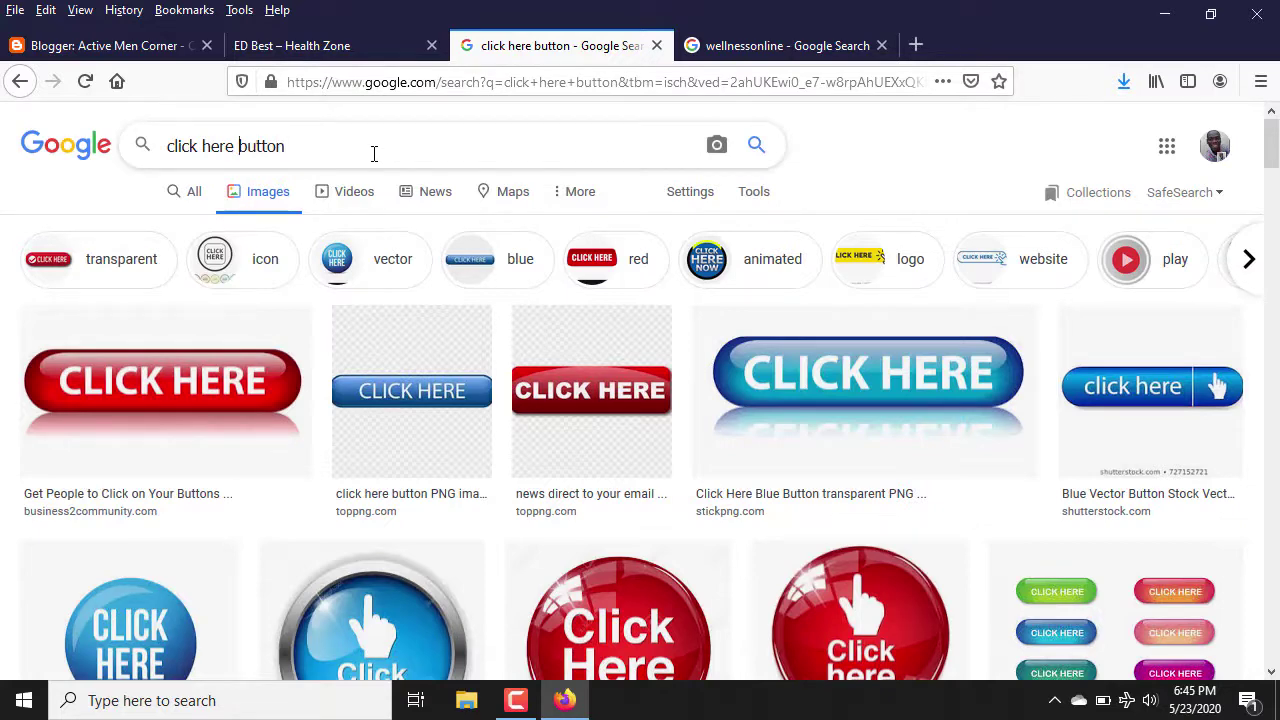
text(to learn)
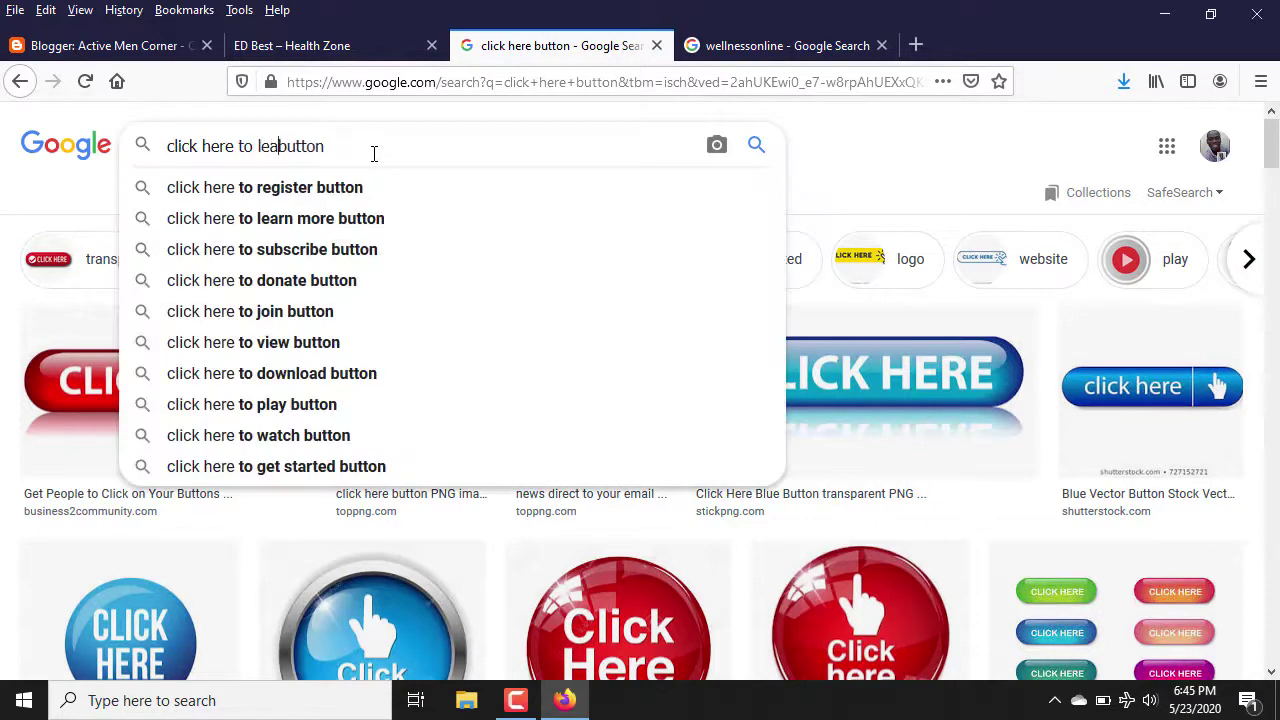
text( m)
text(ore)
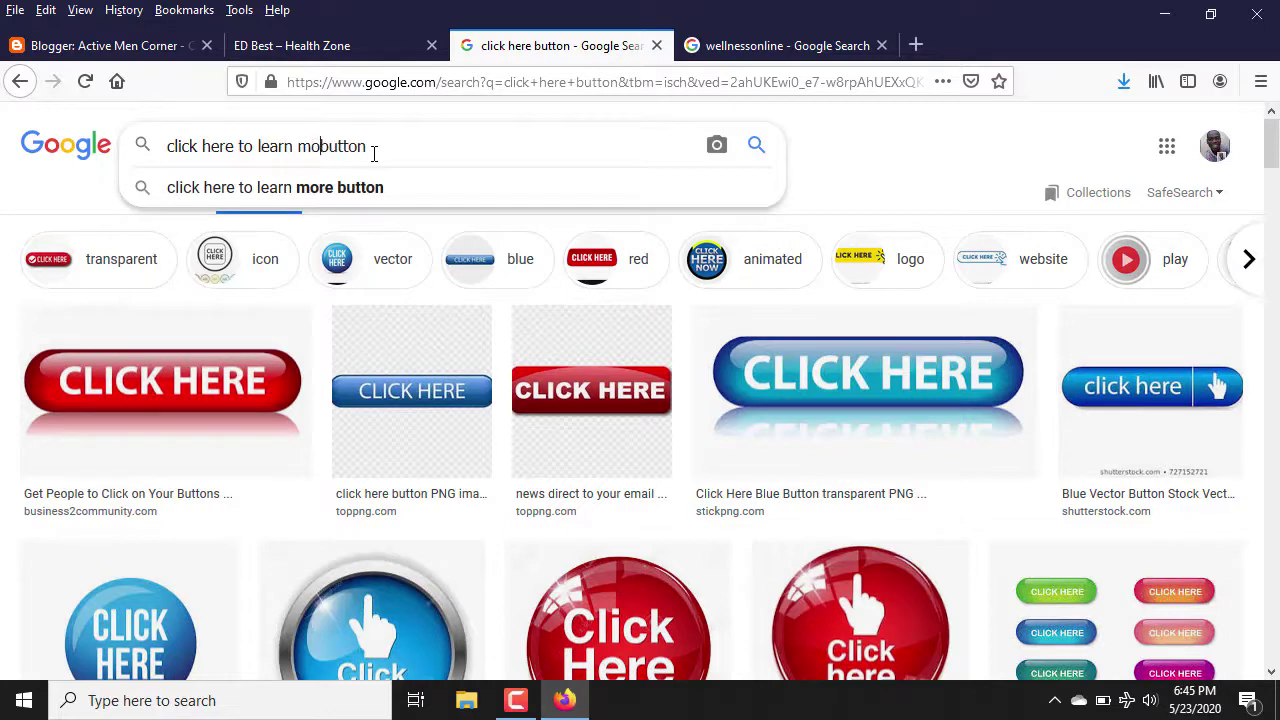
key(Return)
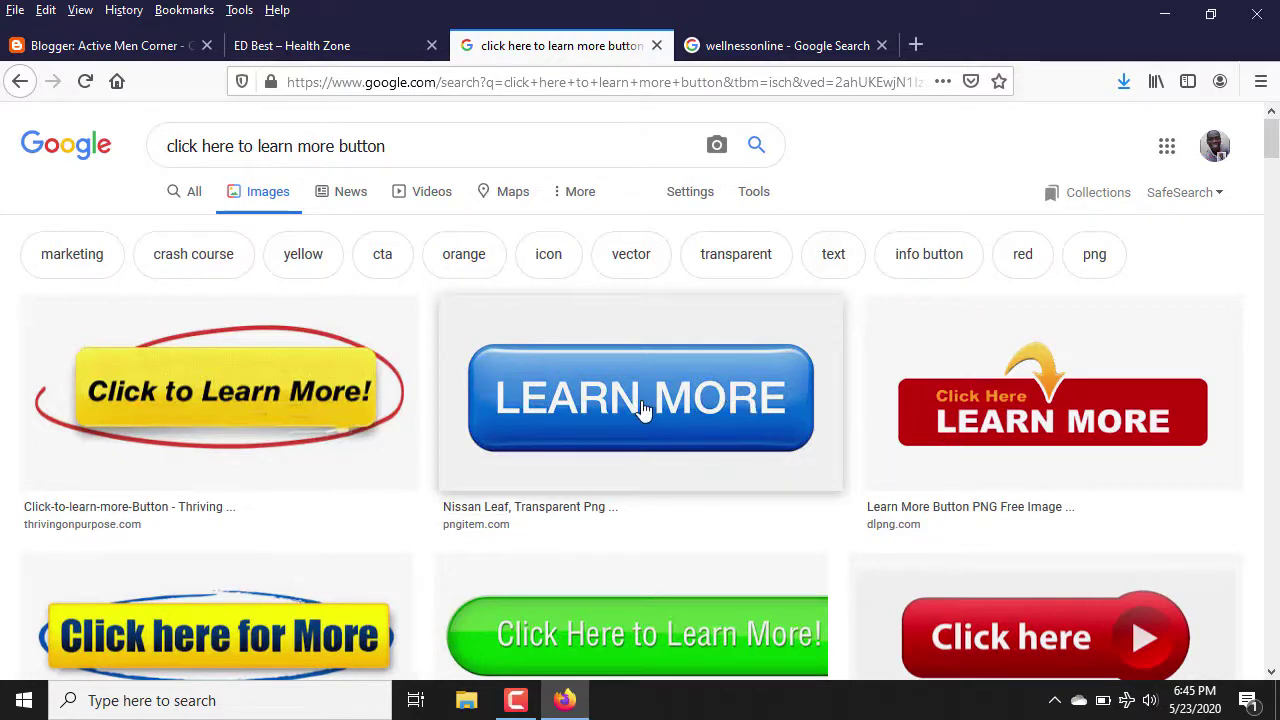
Save the blue LEARN MORE button image to the Desktop as 'learn more', then return to Blogger
click(714, 337)
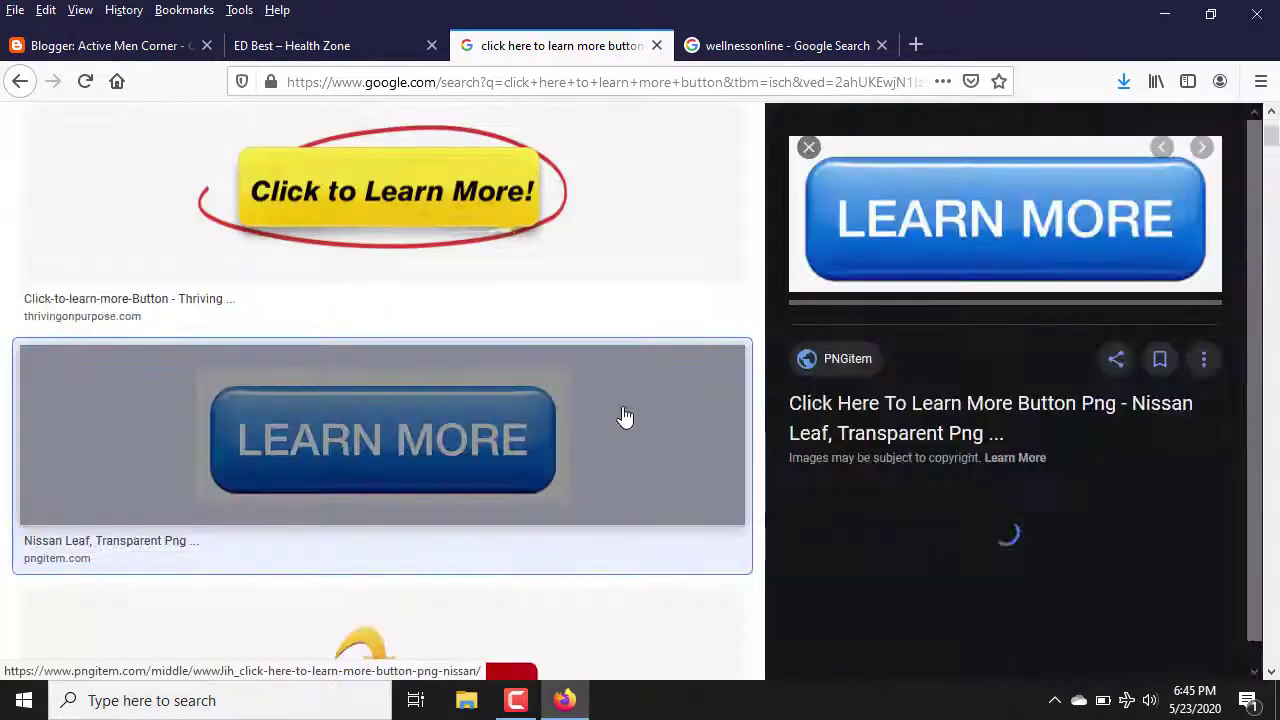
click(809, 148)
right_click(651, 206)
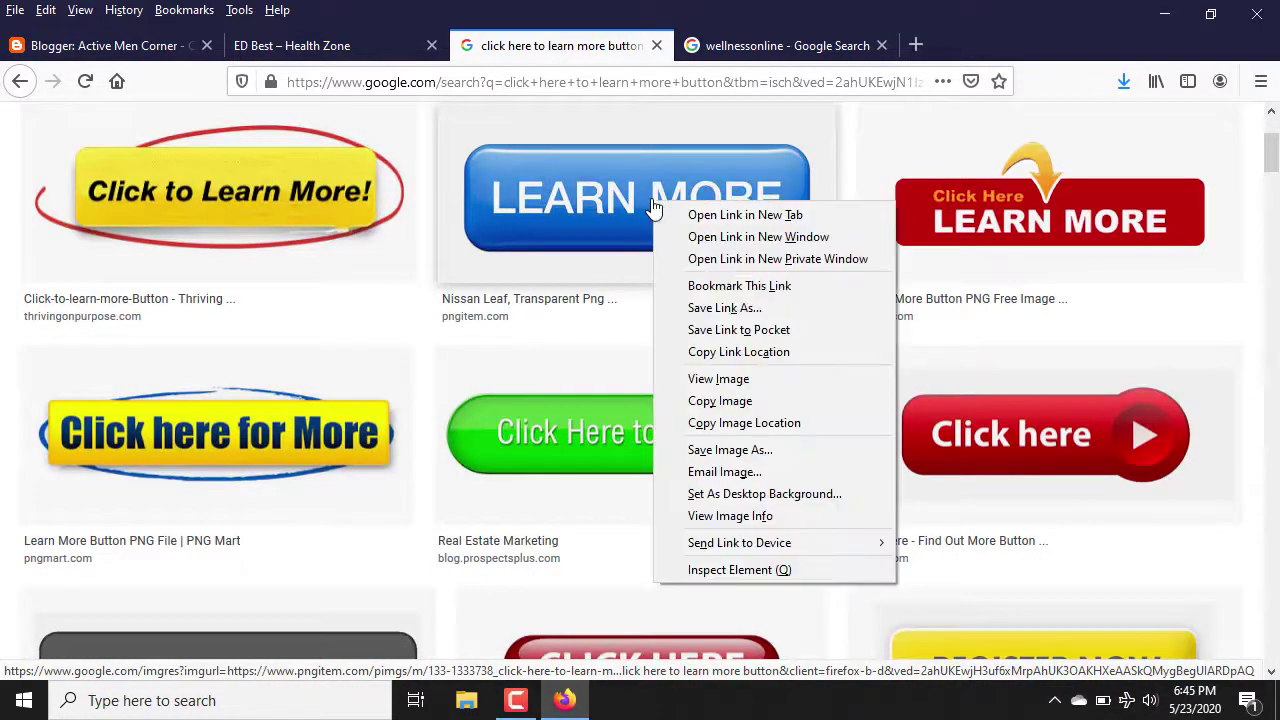
click(743, 452)
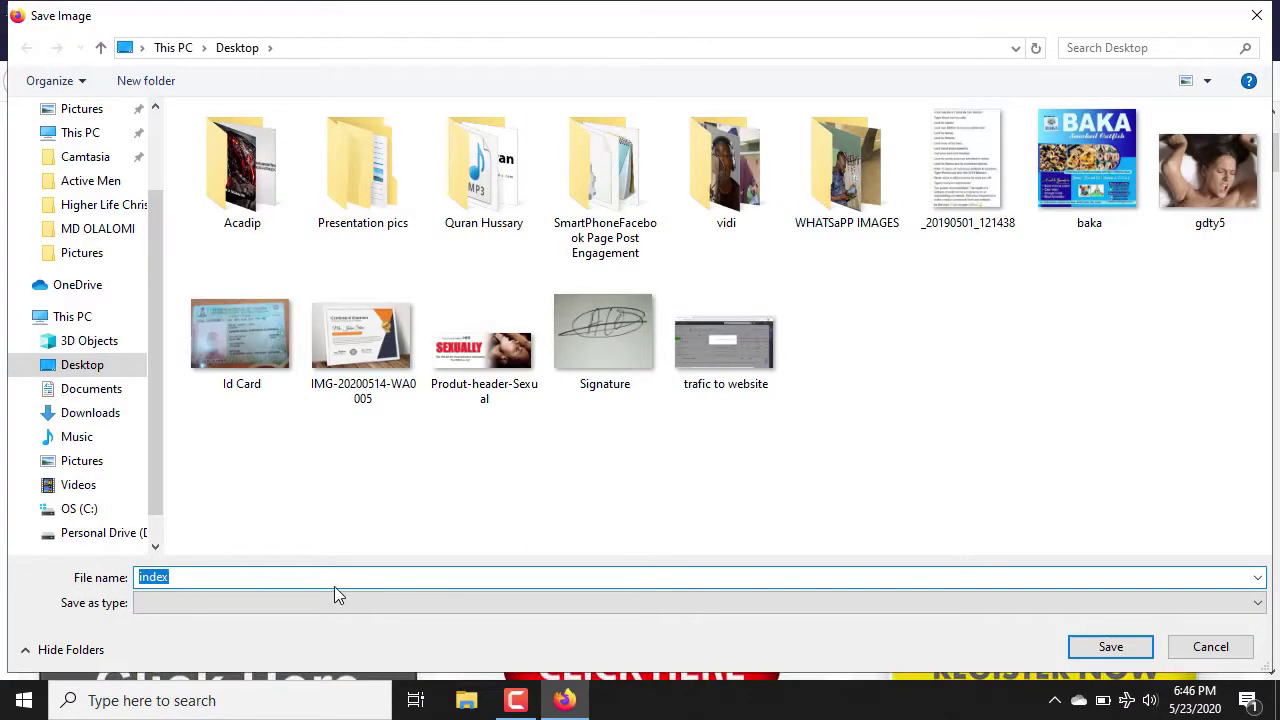
text(learn more)
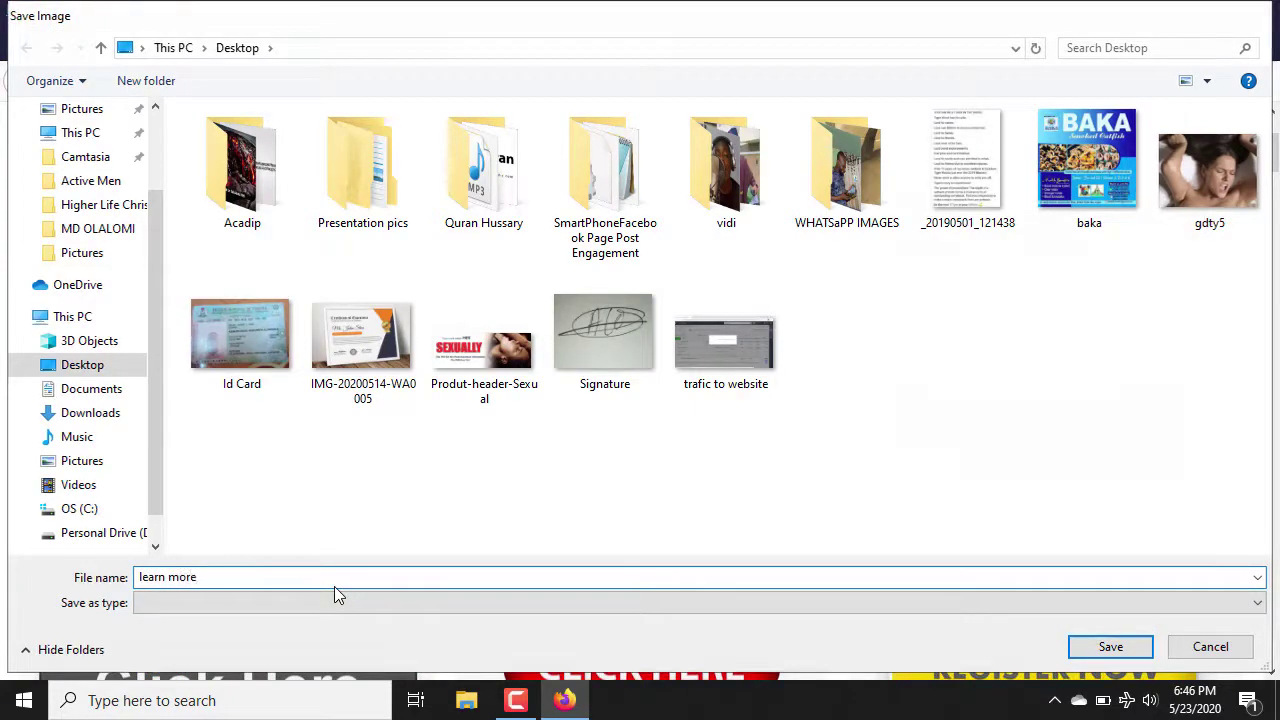
key(Return)
click(145, 46)
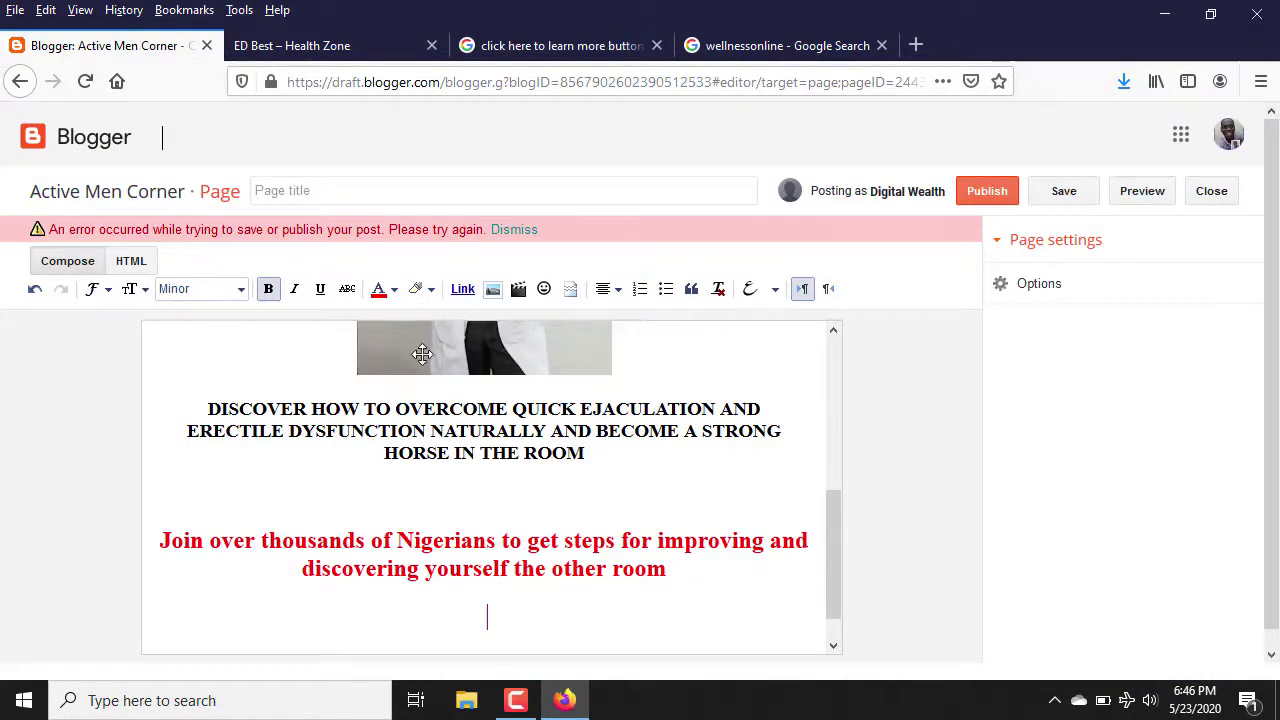
Upload learn more.jfif via Blogger's Insert image, then go back to the Google Images results
click(492, 289)
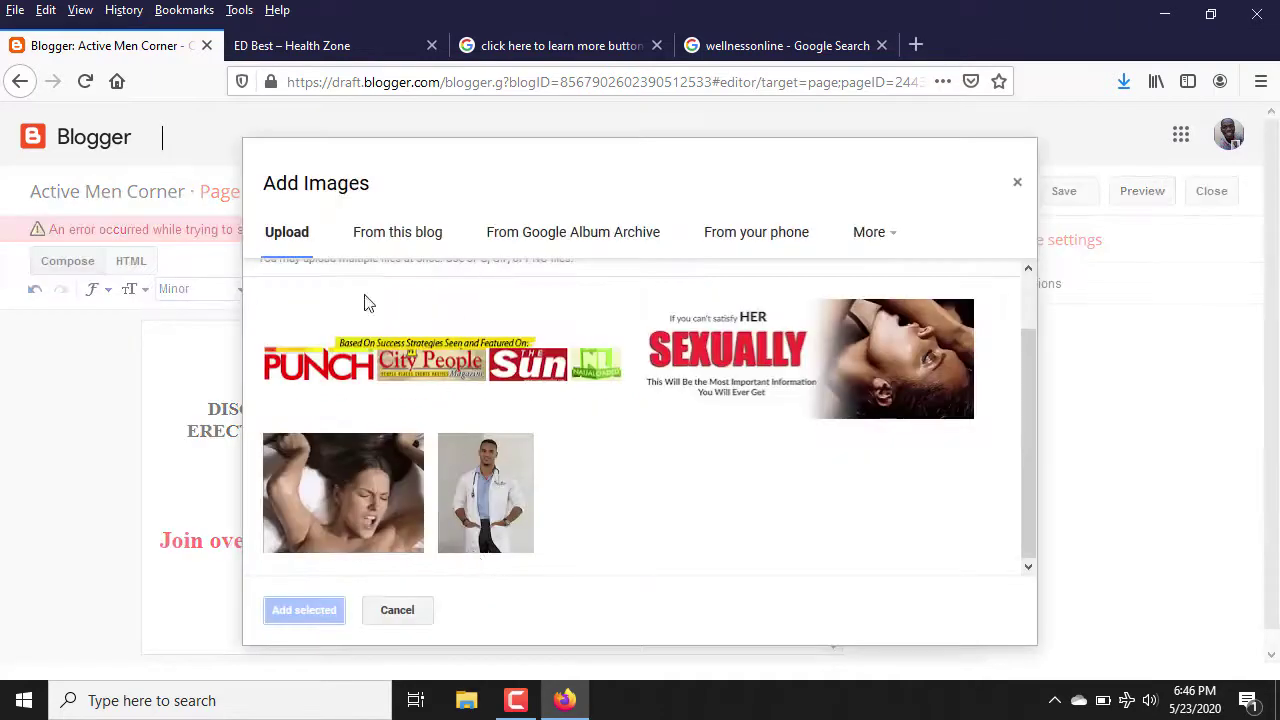
scroll(1027, 292, up, 2)
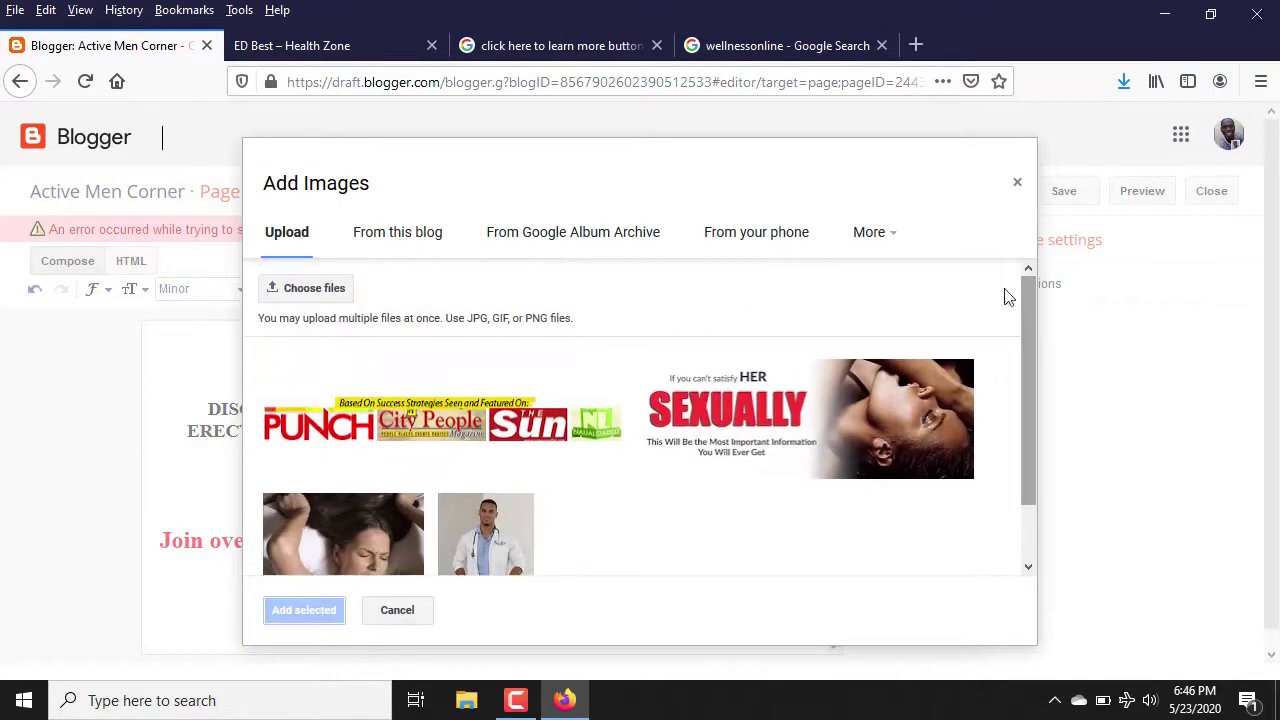
click(330, 289)
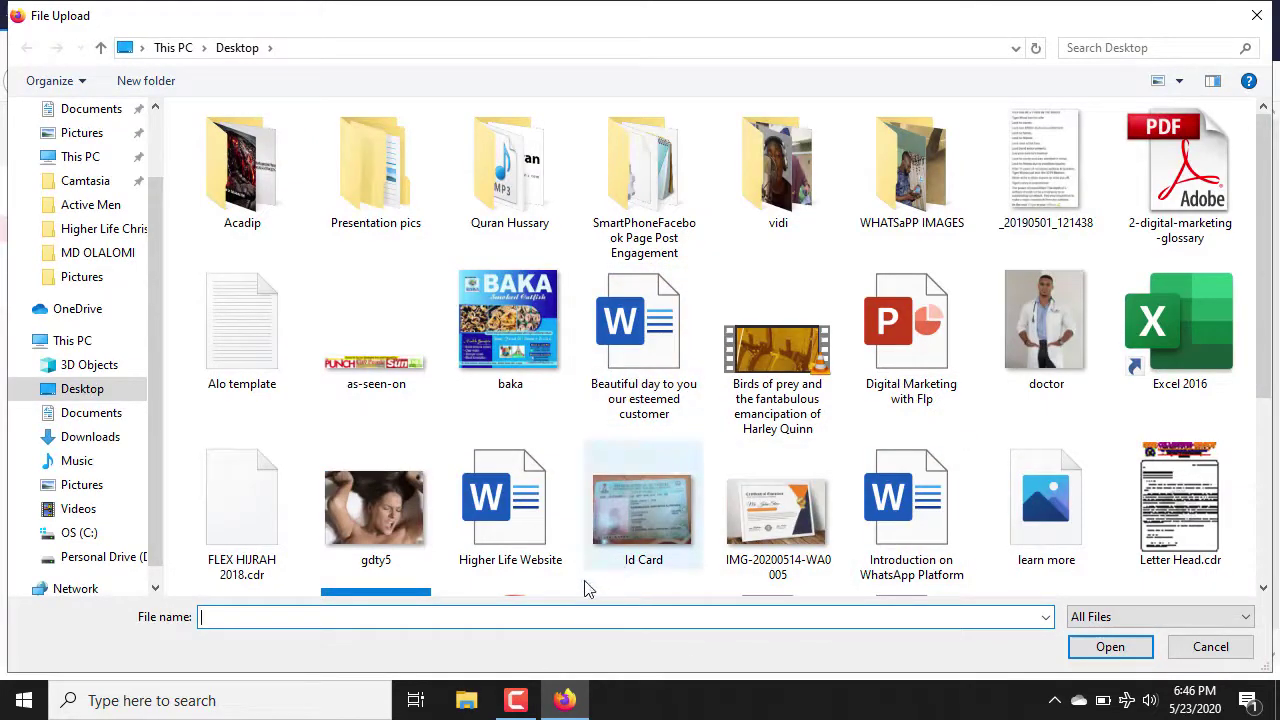
text(lea)
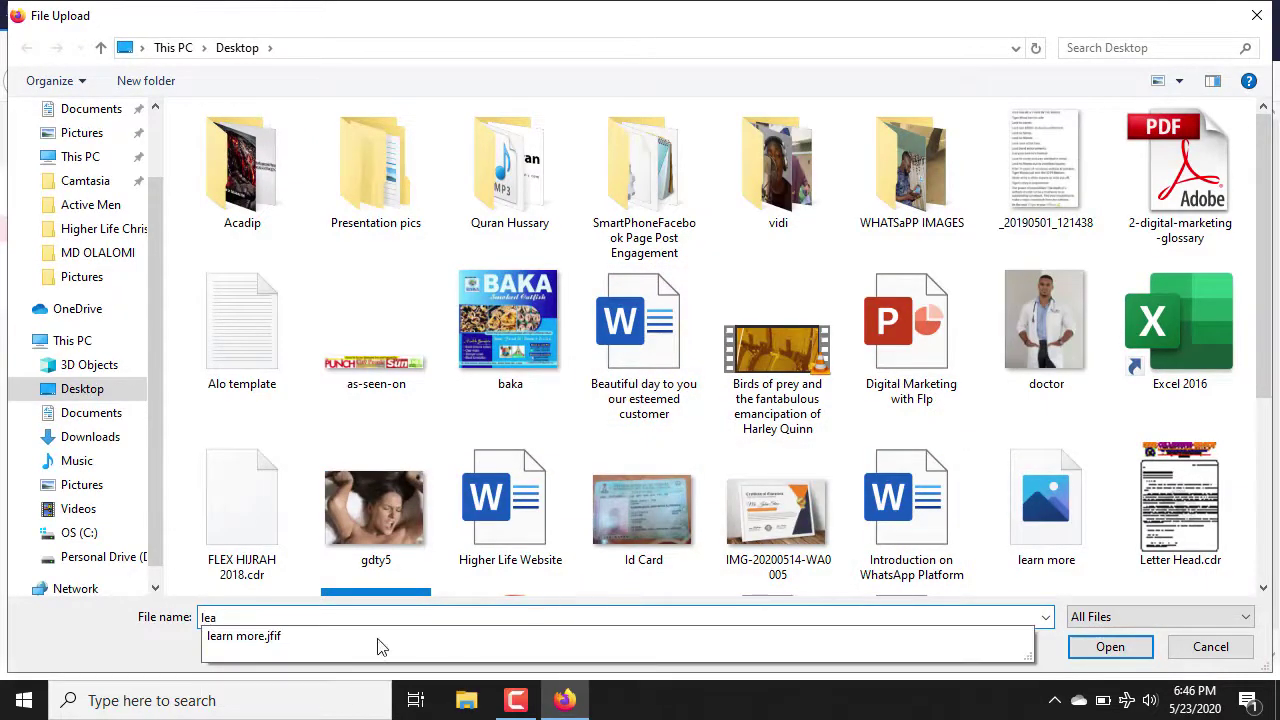
click(362, 640)
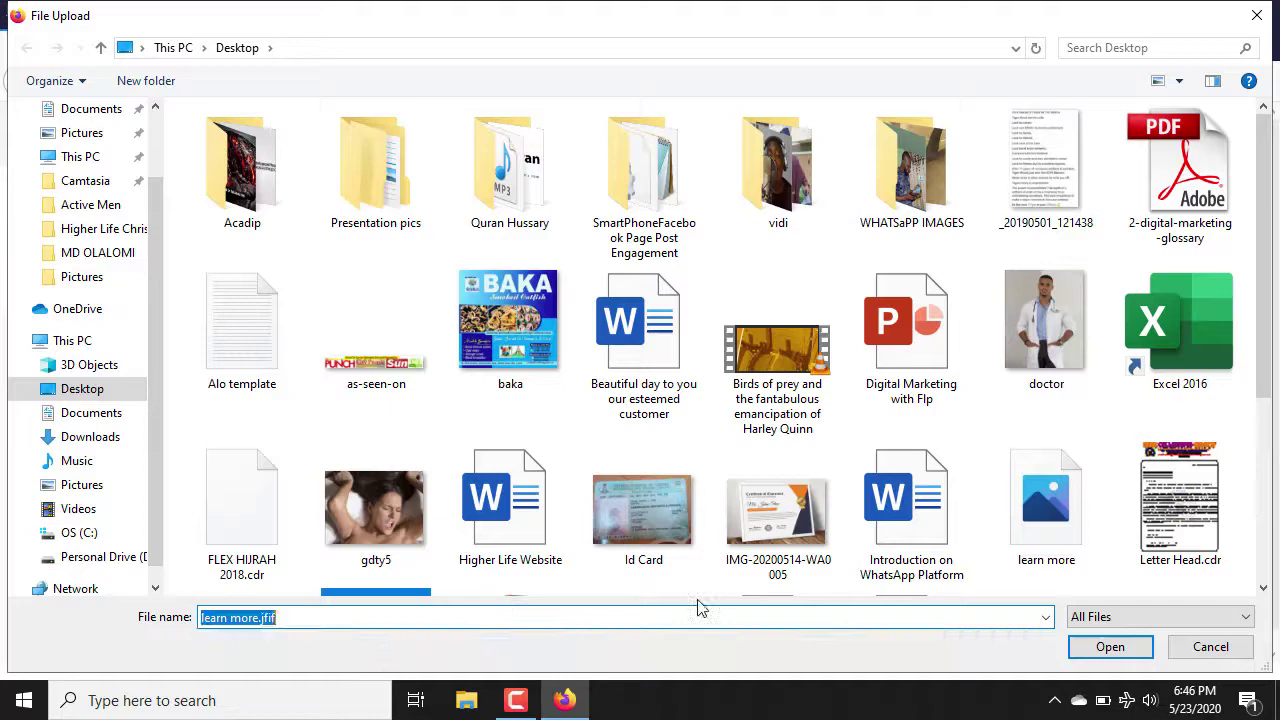
click(1100, 650)
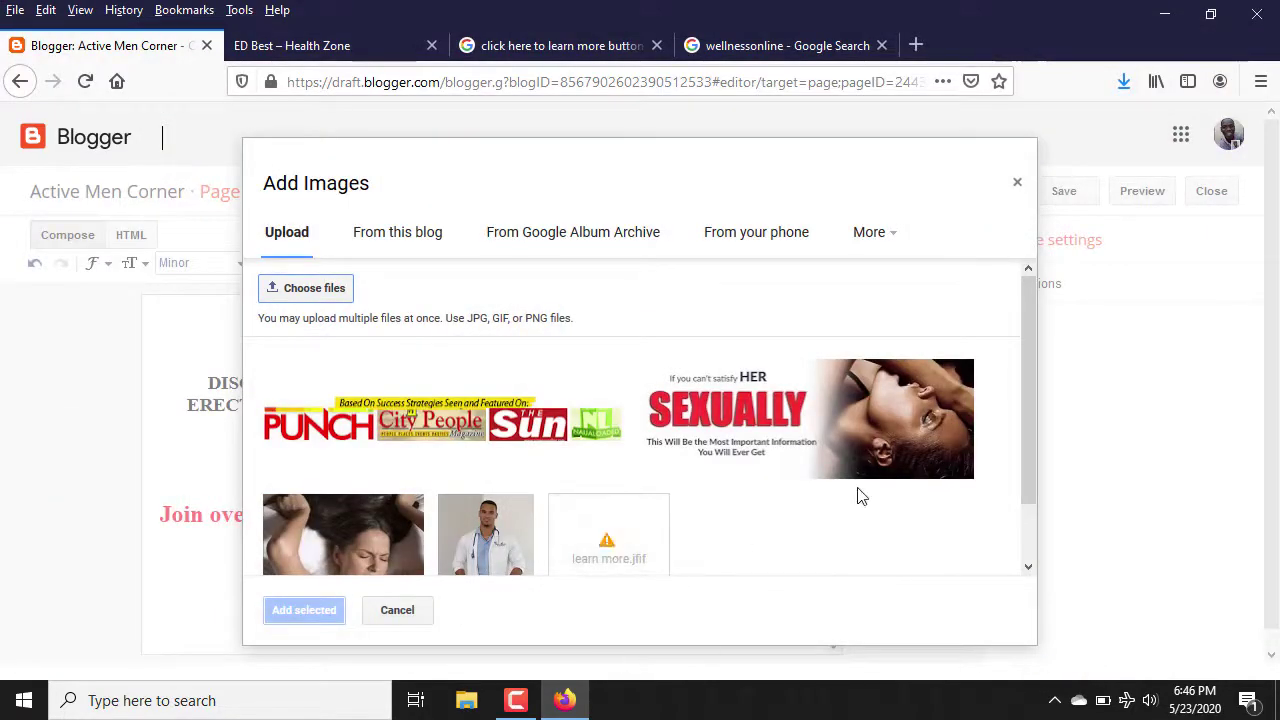
drag(1035, 342, 1017, 480)
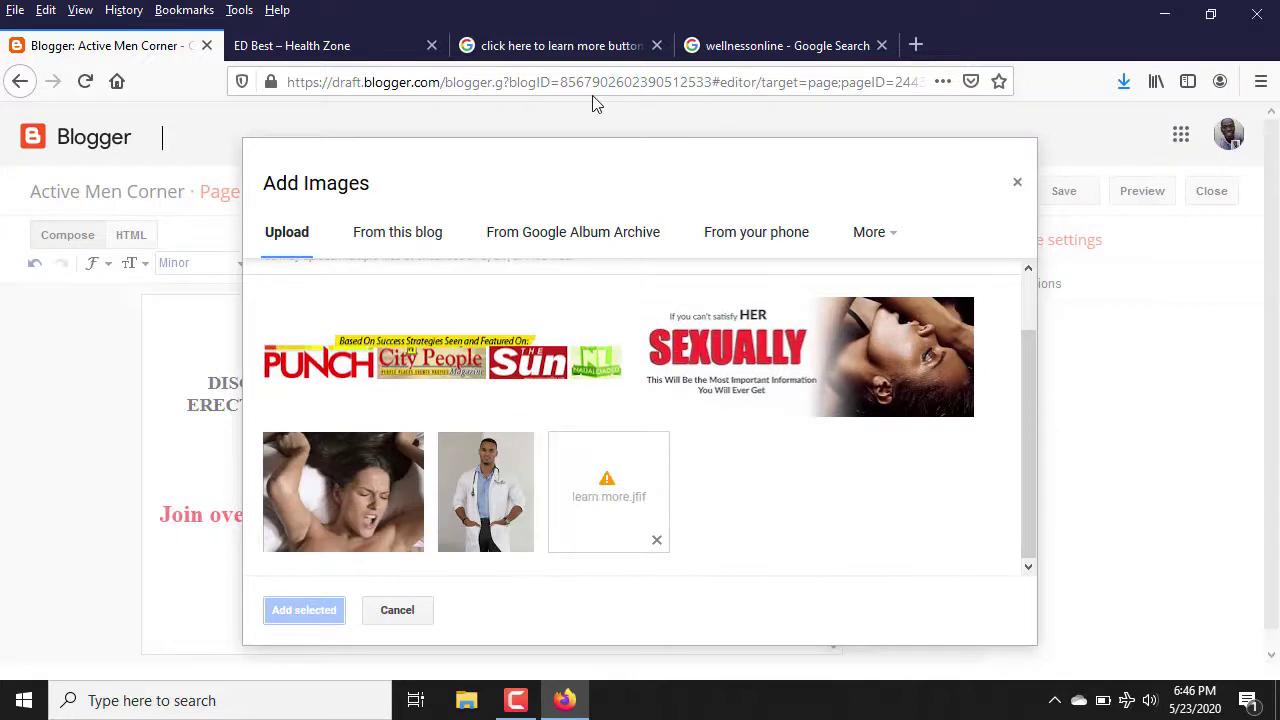
click(493, 45)
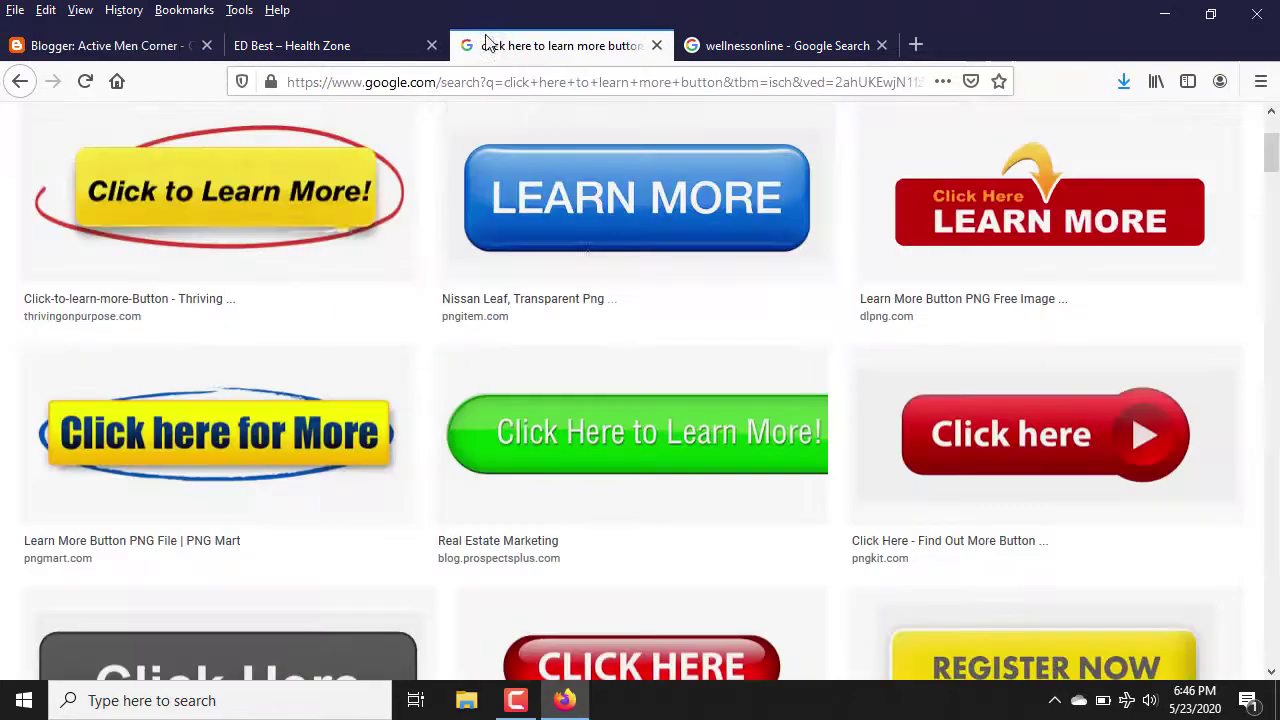
Copy the red LEARN MORE button image and begin saving it to disk
right_click(1066, 233)
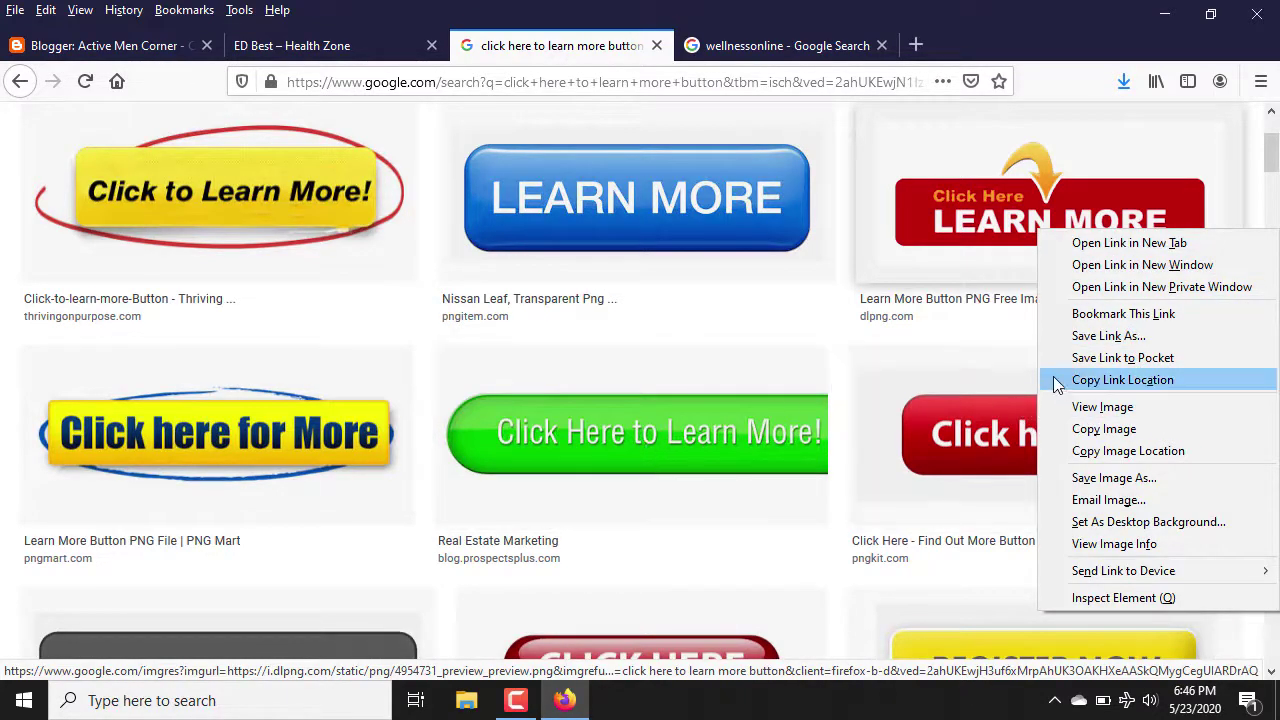
click(1108, 429)
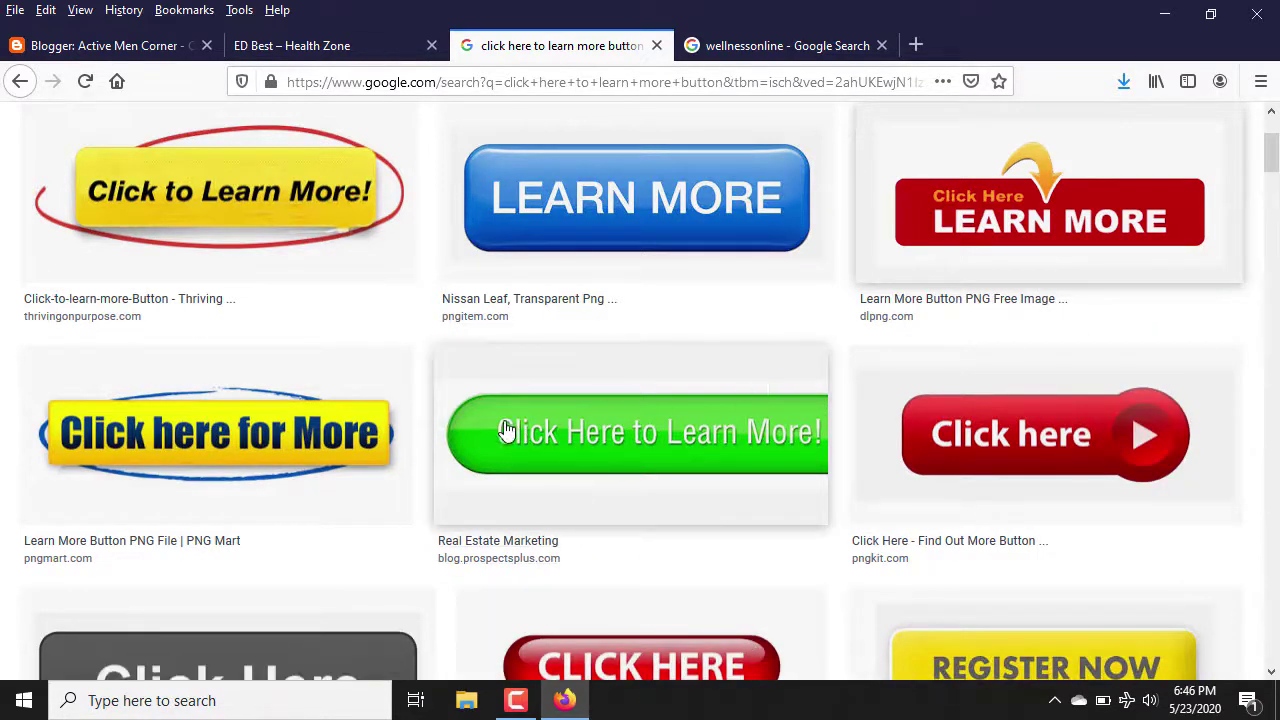
right_click(917, 239)
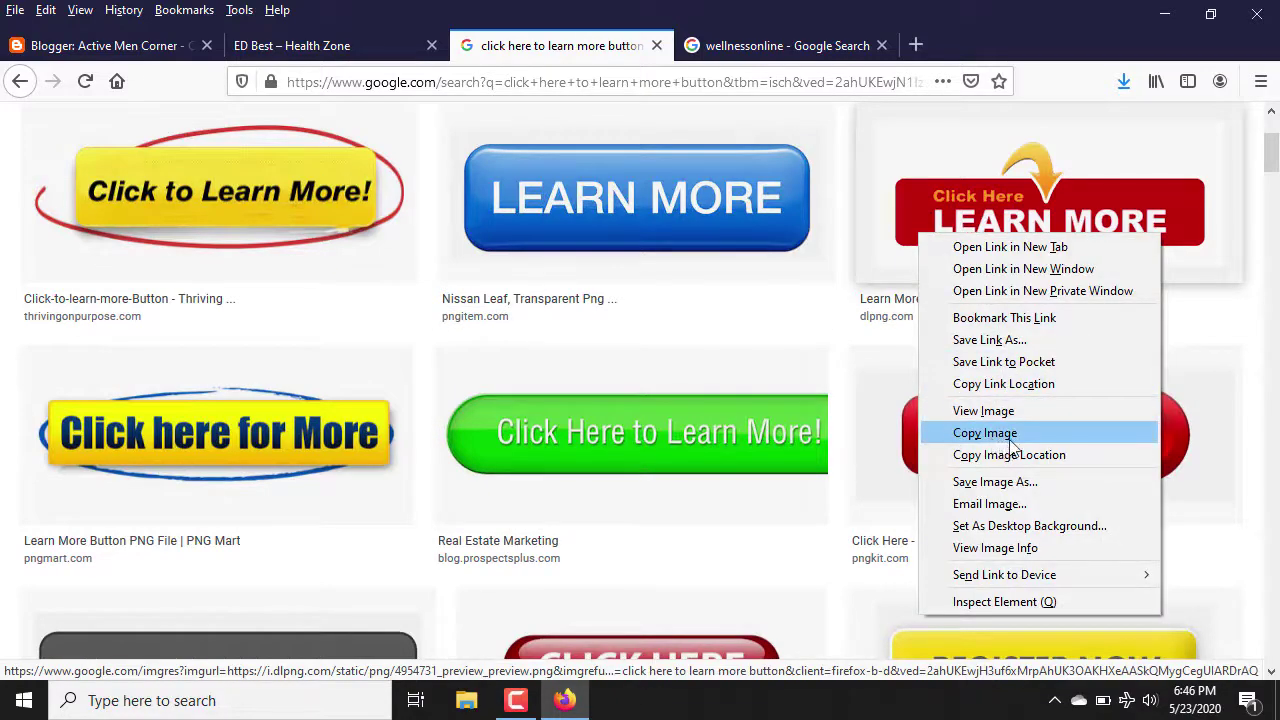
click(1022, 484)
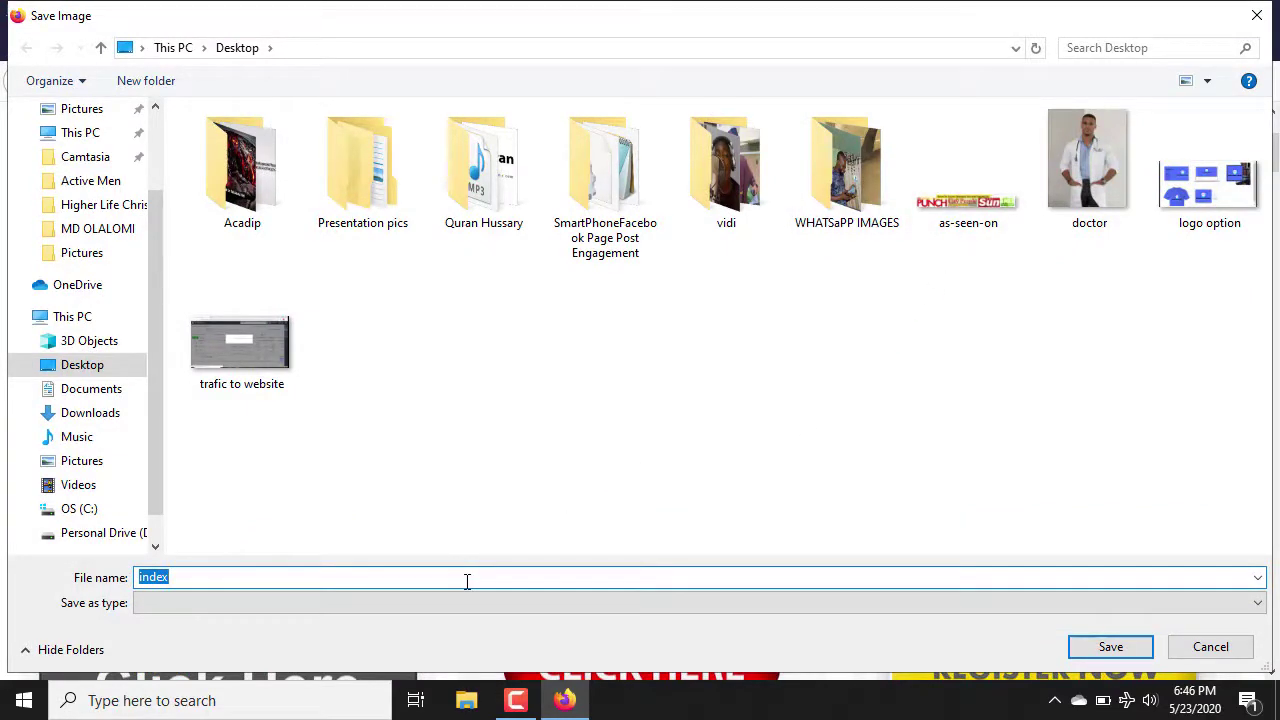
Save the red button image to the Desktop as 'learn more' without .jfif, then return to Blogger
text(lea)
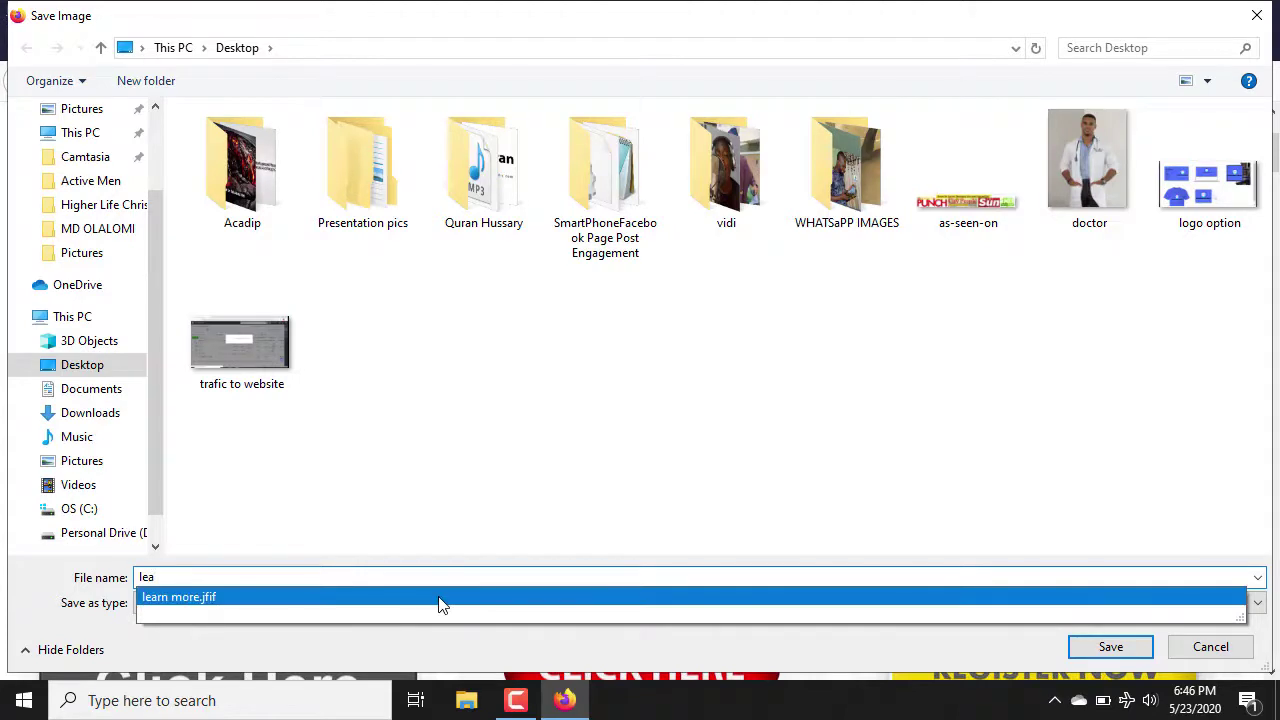
click(438, 598)
click(438, 603)
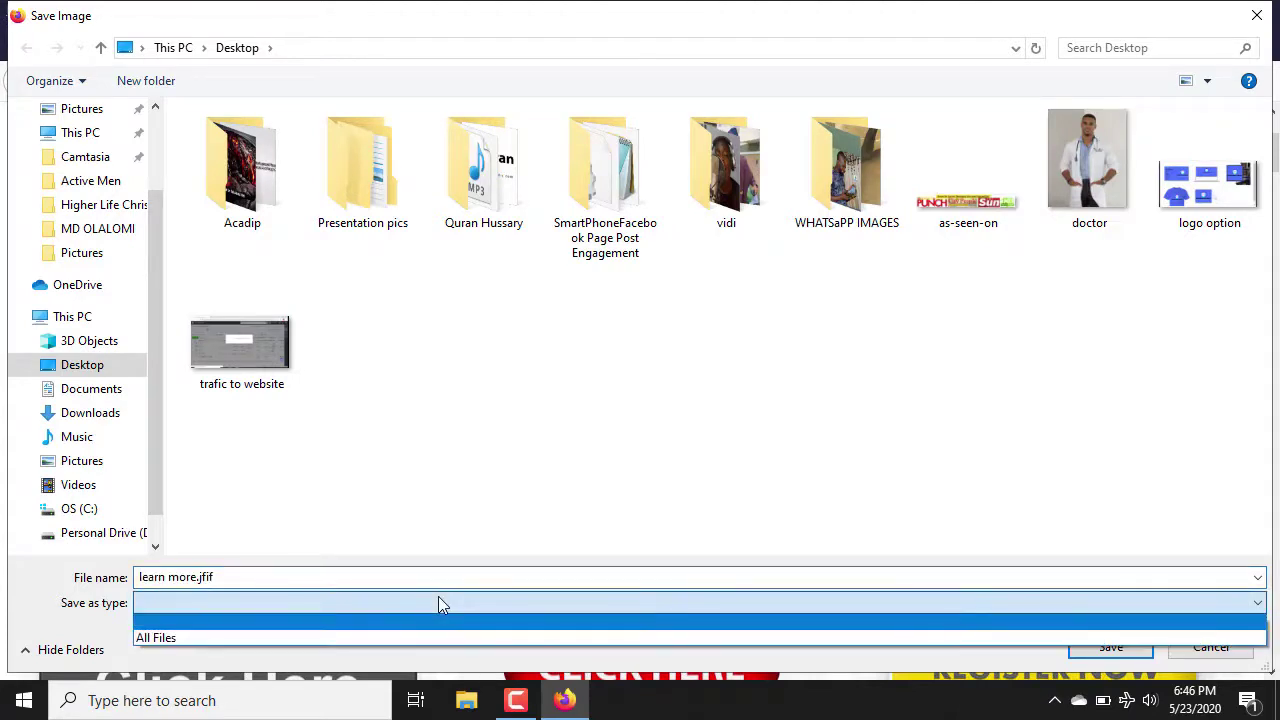
click(389, 575)
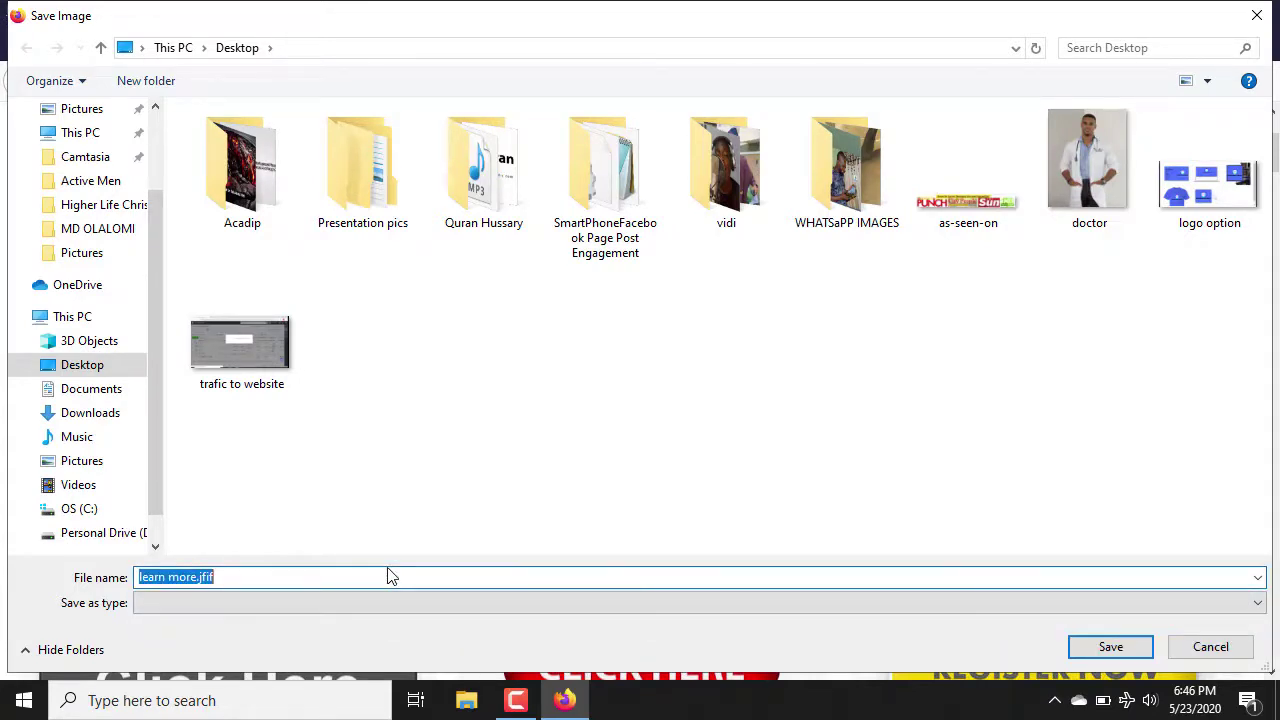
click(405, 578)
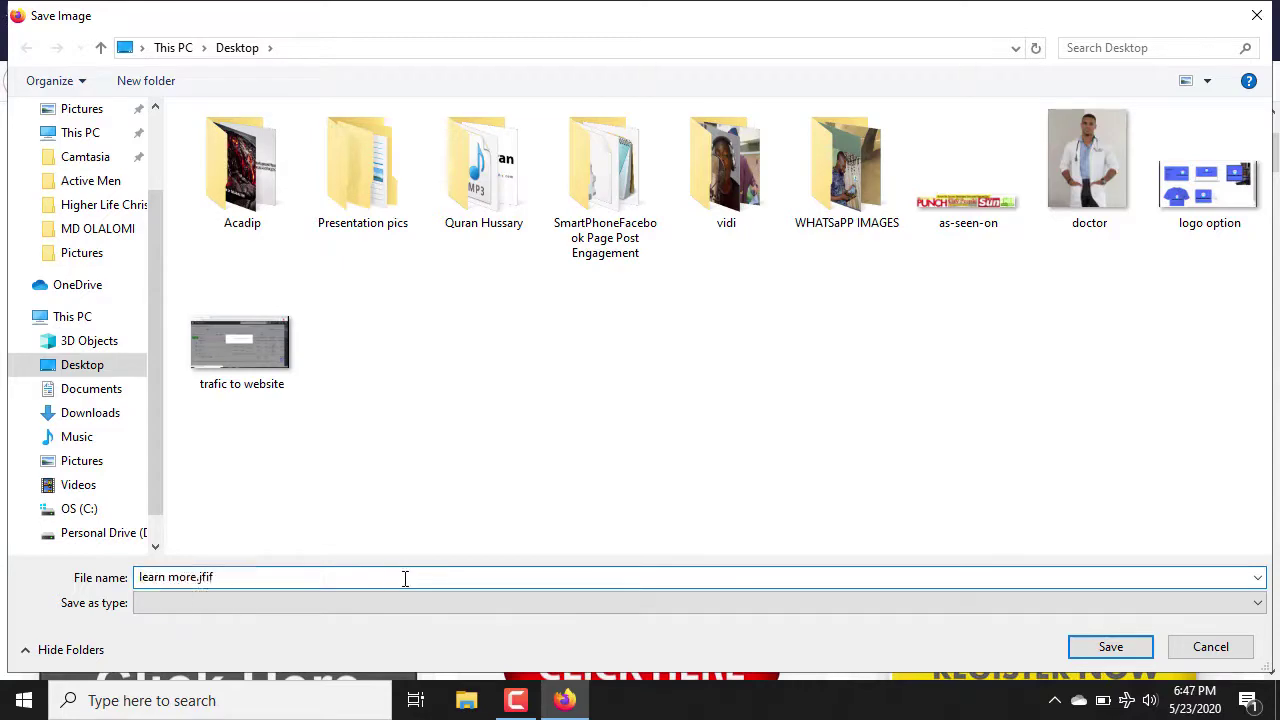
key(BackSpace)
key(BackSpace)
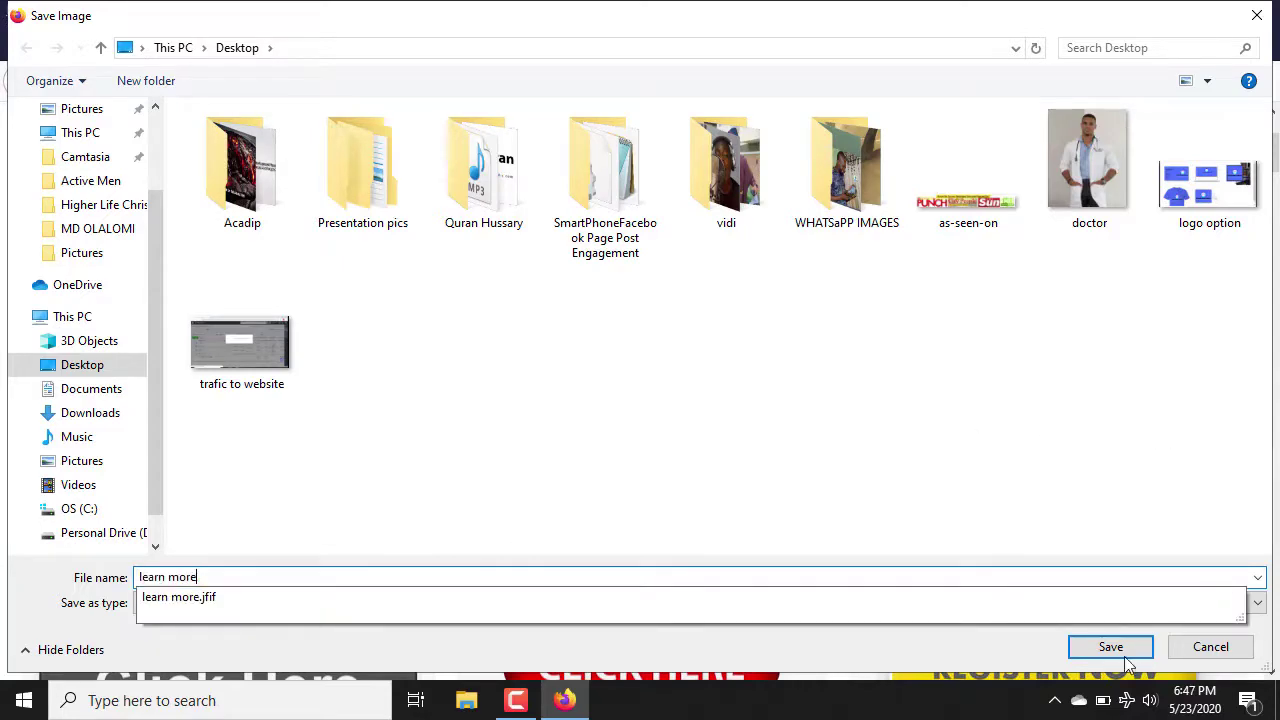
click(1112, 650)
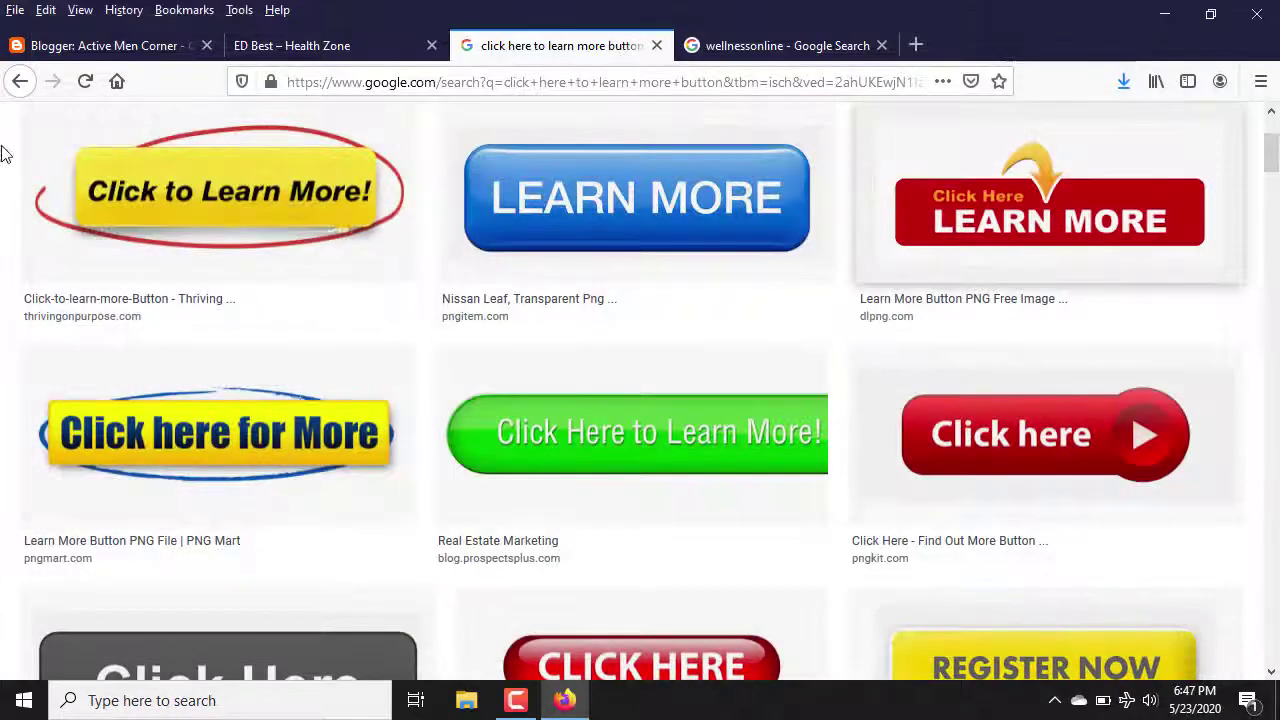
click(290, 45)
click(110, 45)
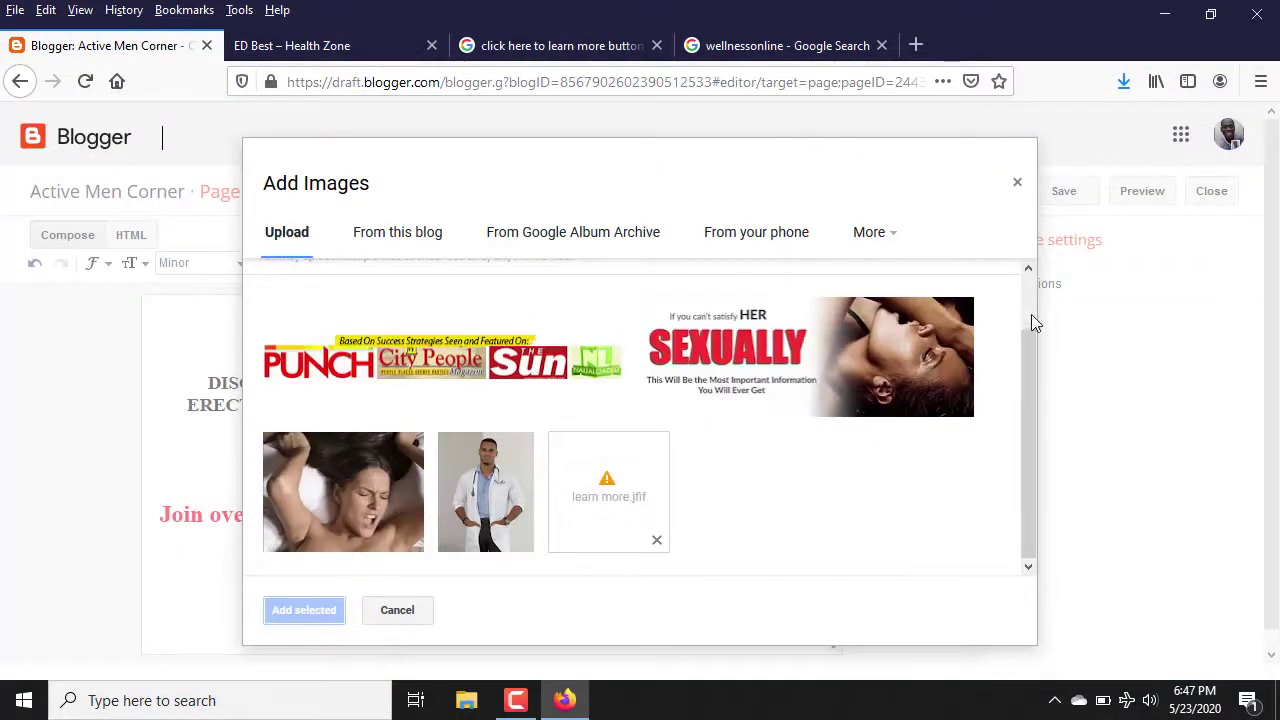
Upload the red learn more image file into Blogger's Add Images window
scroll(1031, 314, up, 2)
click(330, 292)
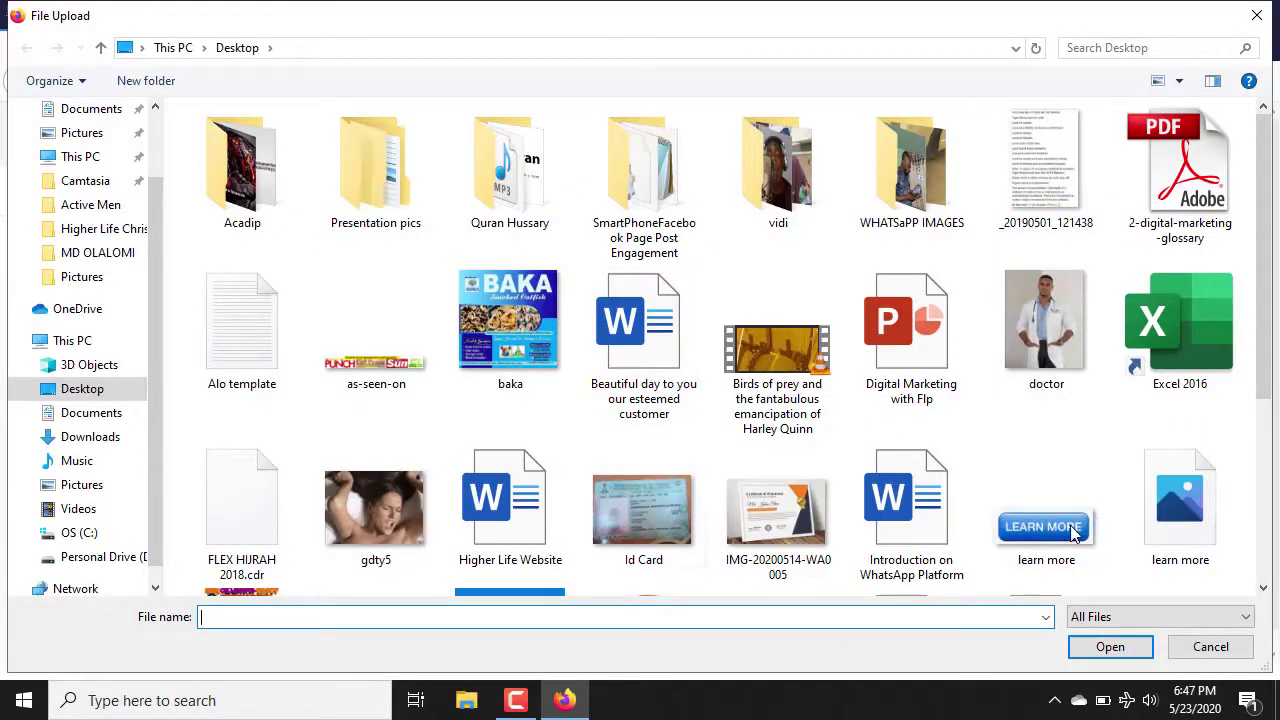
drag(1263, 373, 1276, 526)
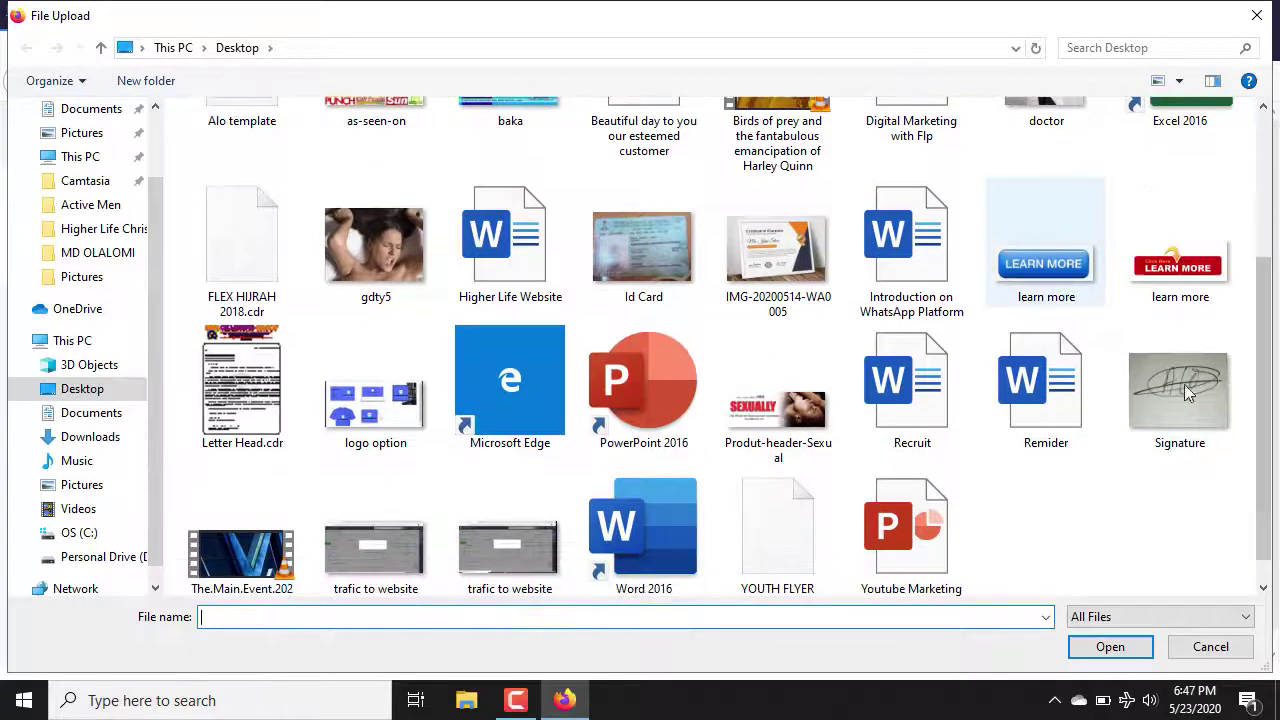
click(1207, 289)
double_click(1207, 289)
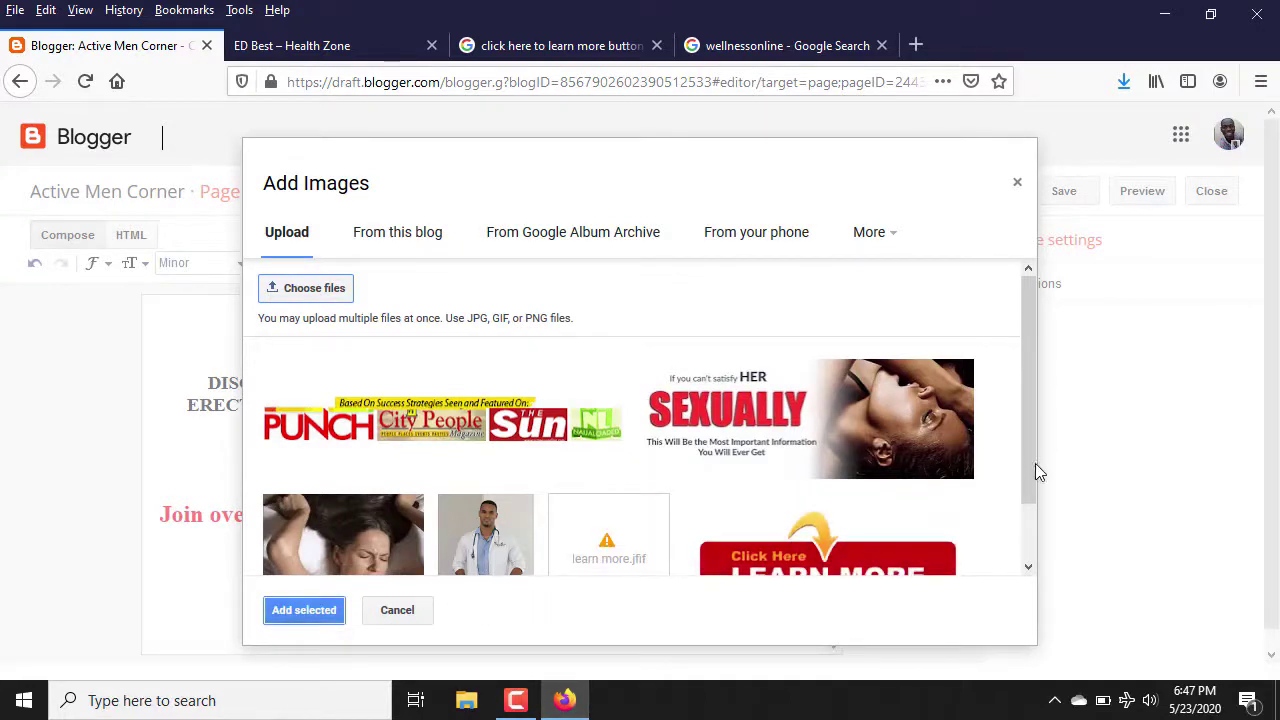
Remove the failed learn more.jfif upload and insert the red Learn More image into the page
scroll(1033, 528, down, 1)
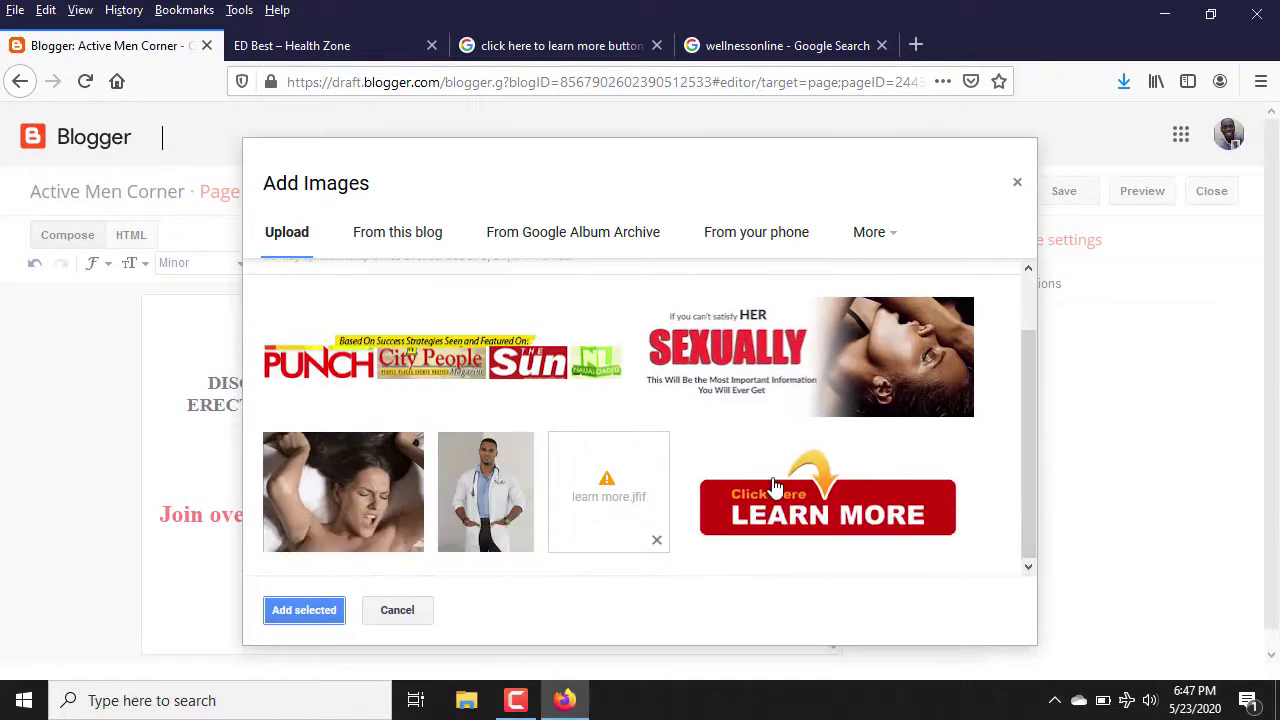
mouse_move(668, 508)
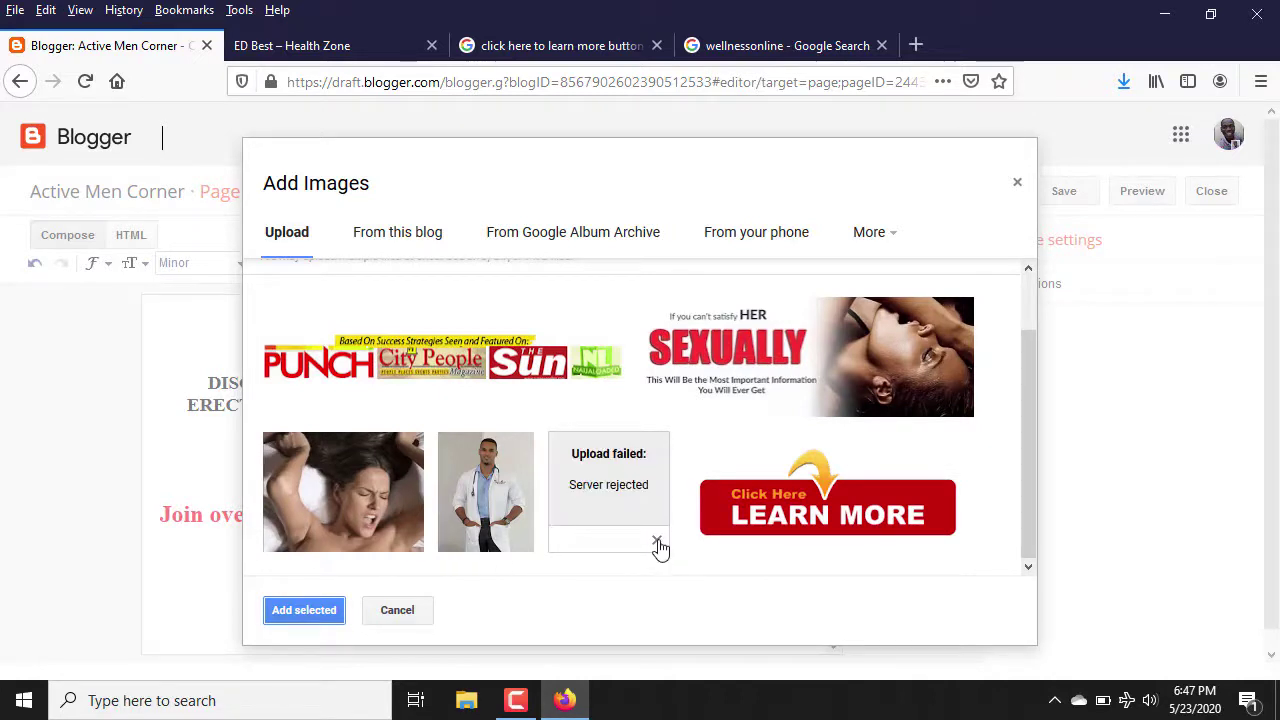
click(657, 541)
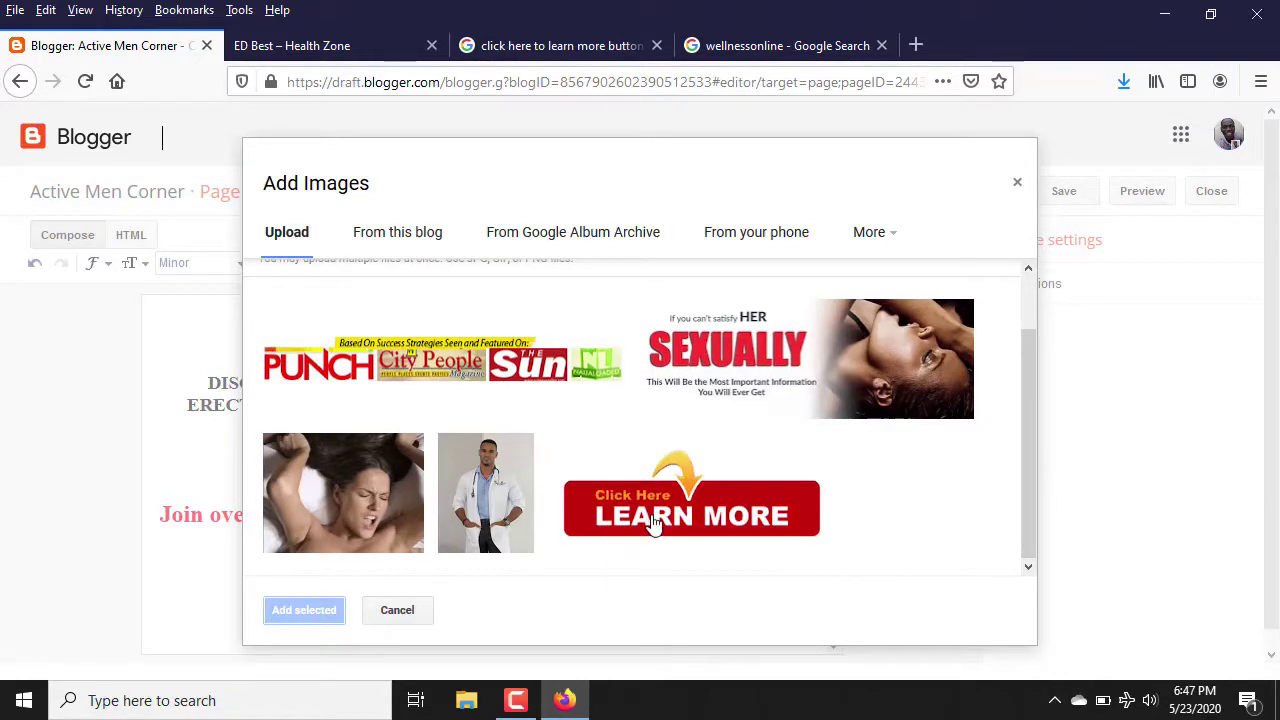
click(654, 518)
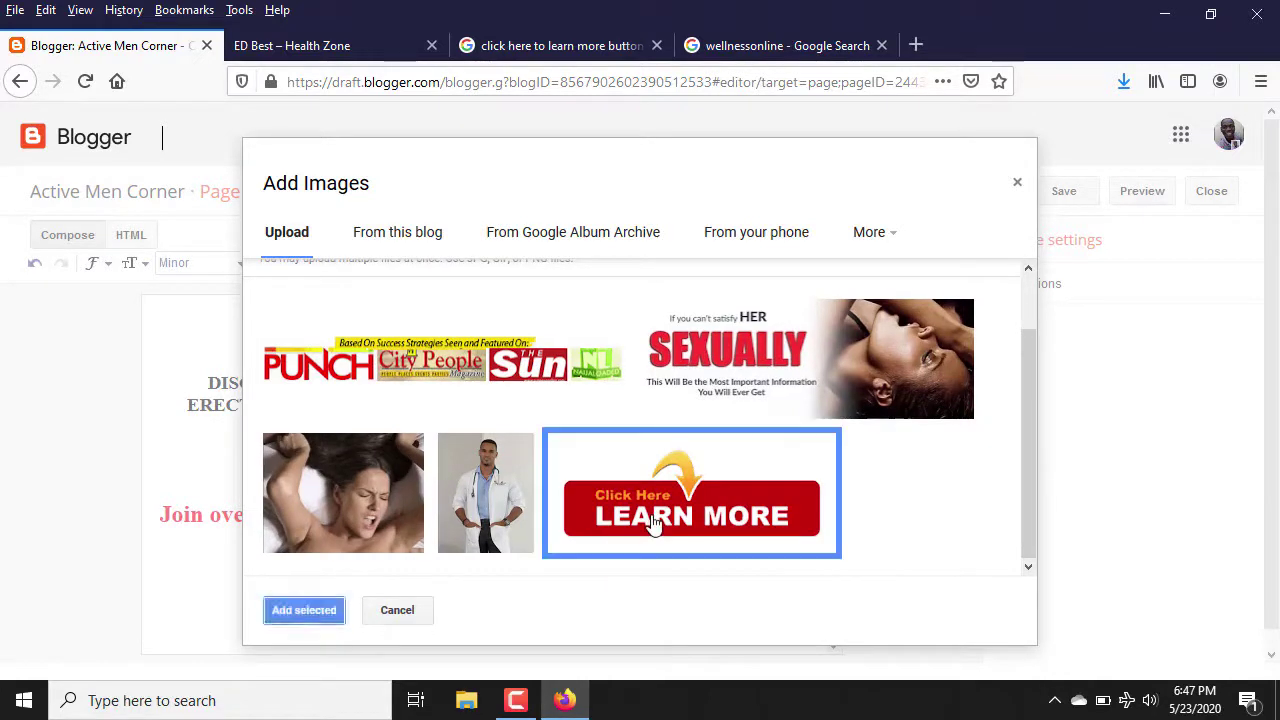
click(304, 610)
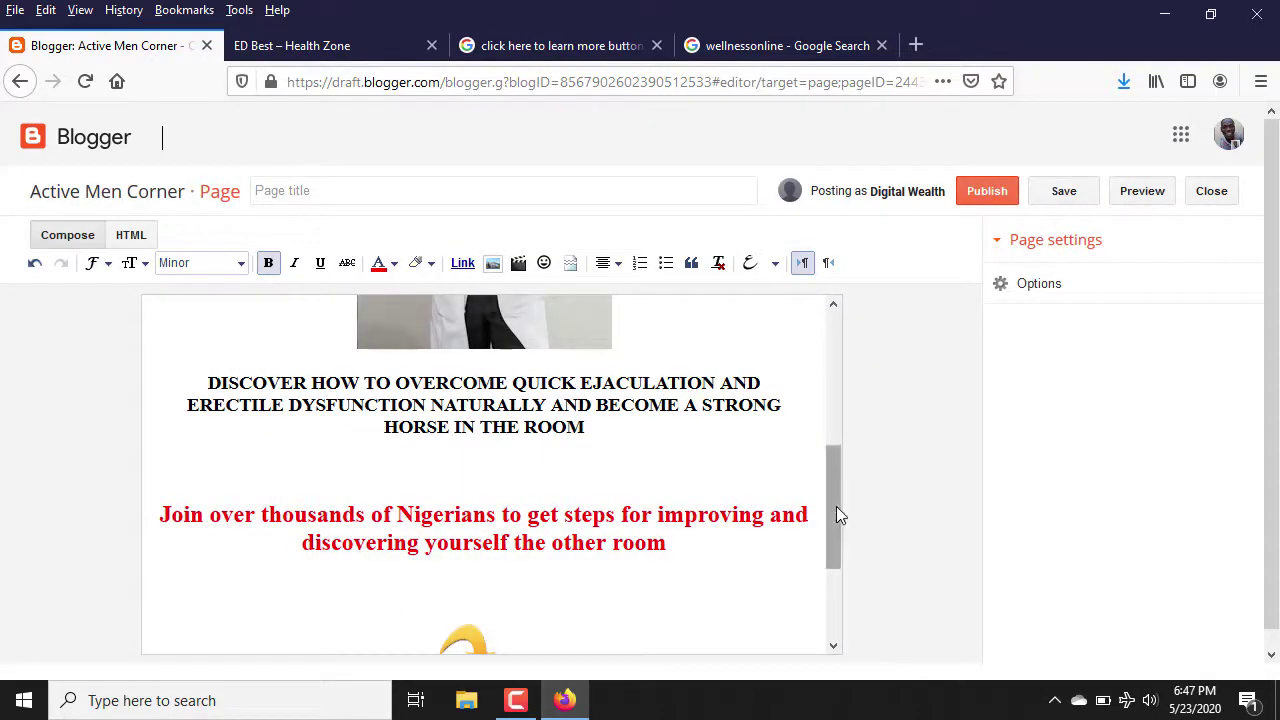
Delete the empty line above the inserted Learn More image
drag(826, 554, 820, 606)
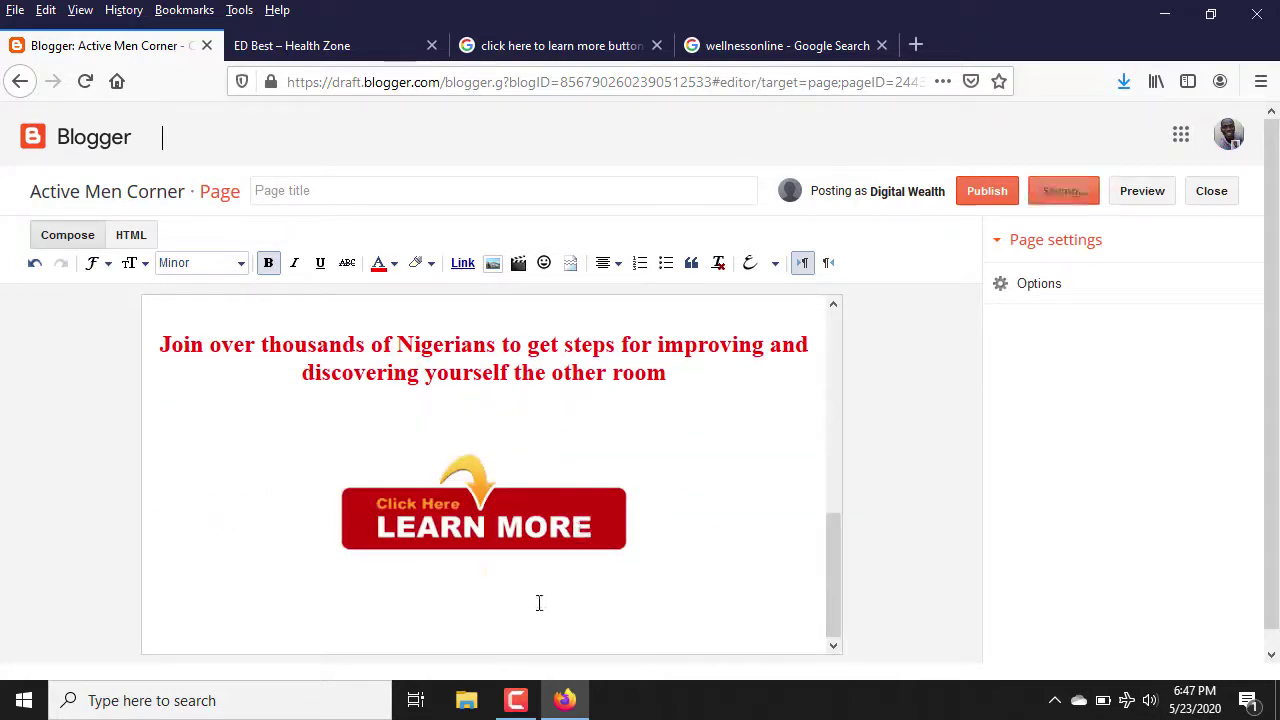
click(530, 469)
click(514, 451)
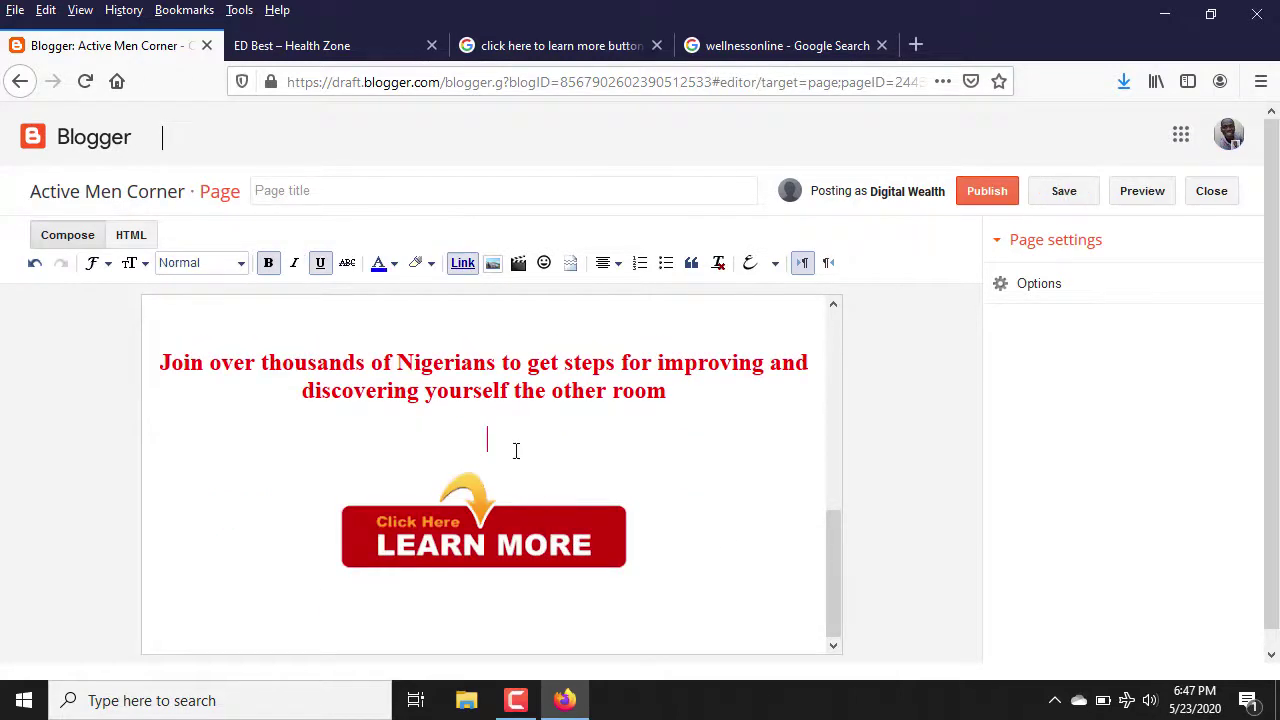
key(BackSpace)
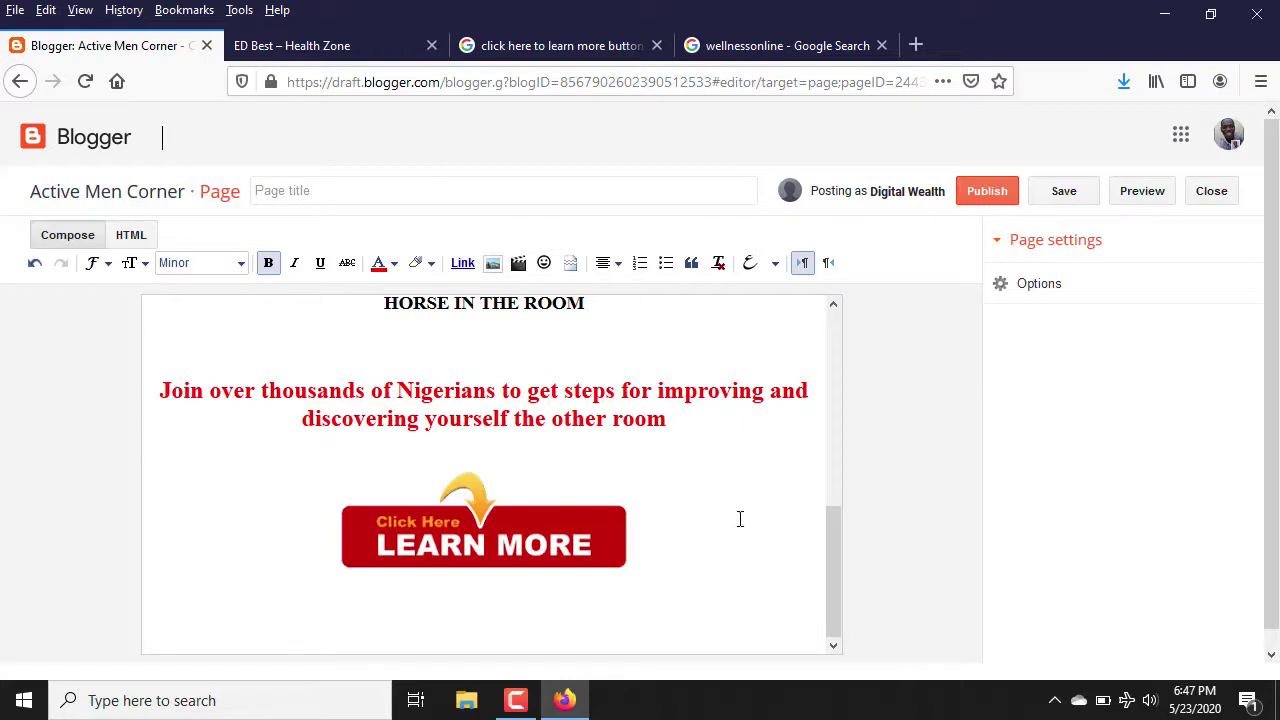
Try dragging the Learn More image to the right, then undo the move
click(560, 529)
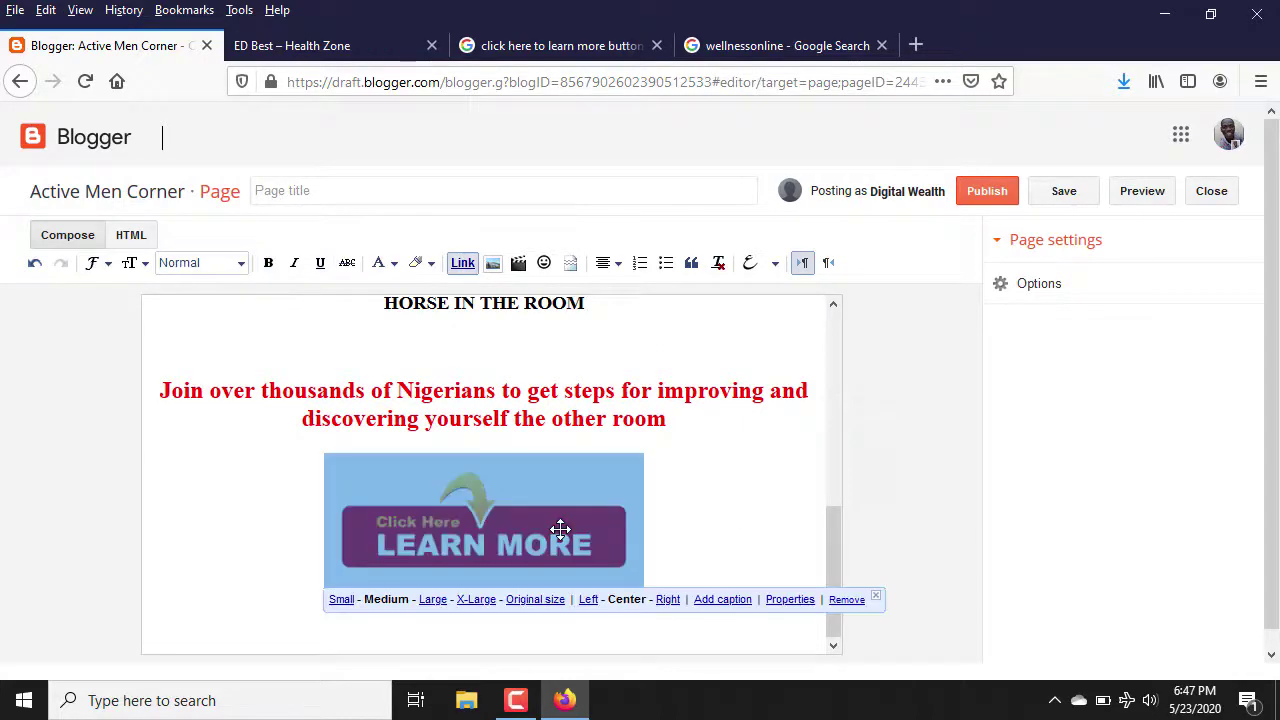
click(680, 476)
click(475, 500)
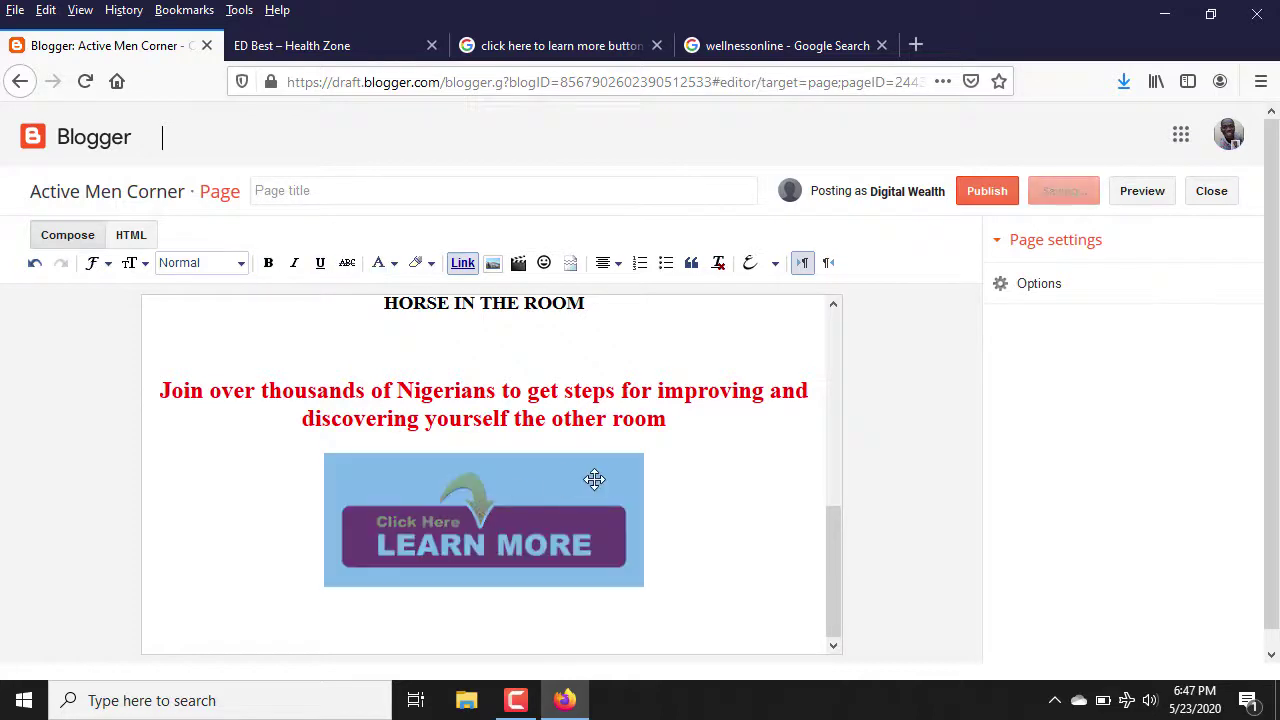
drag(594, 480, 716, 546)
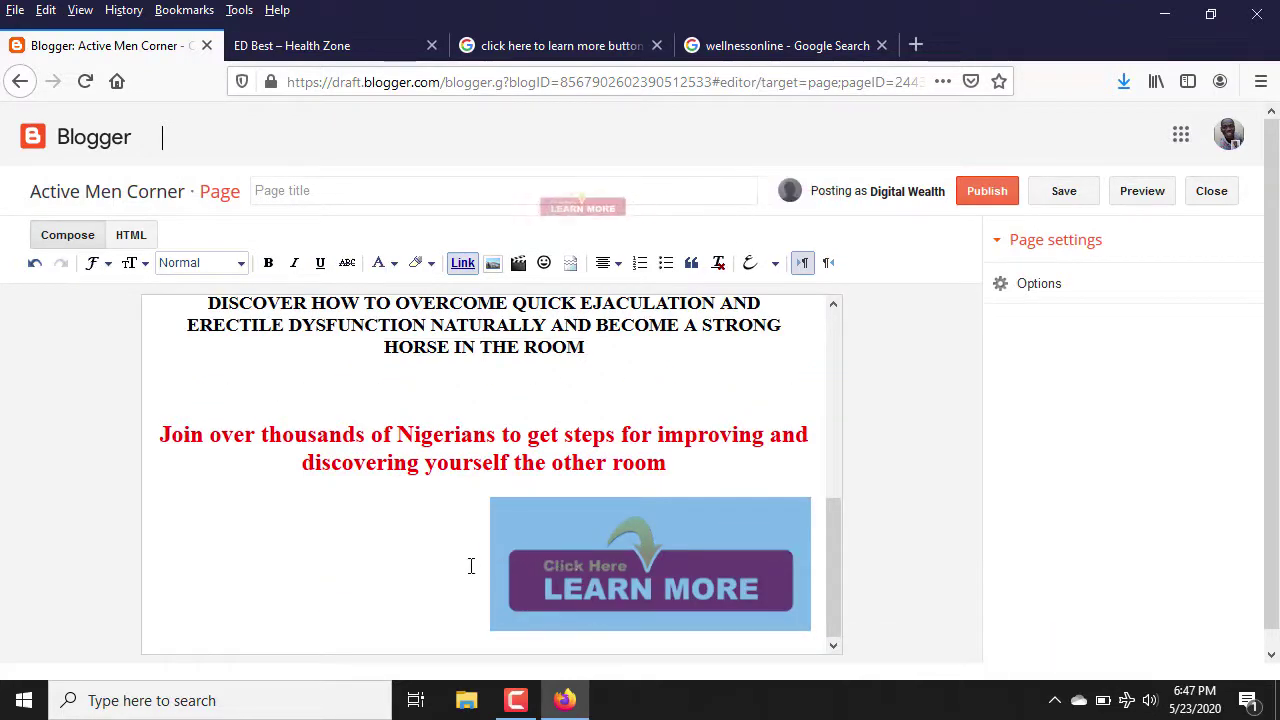
key(ctrl+z)
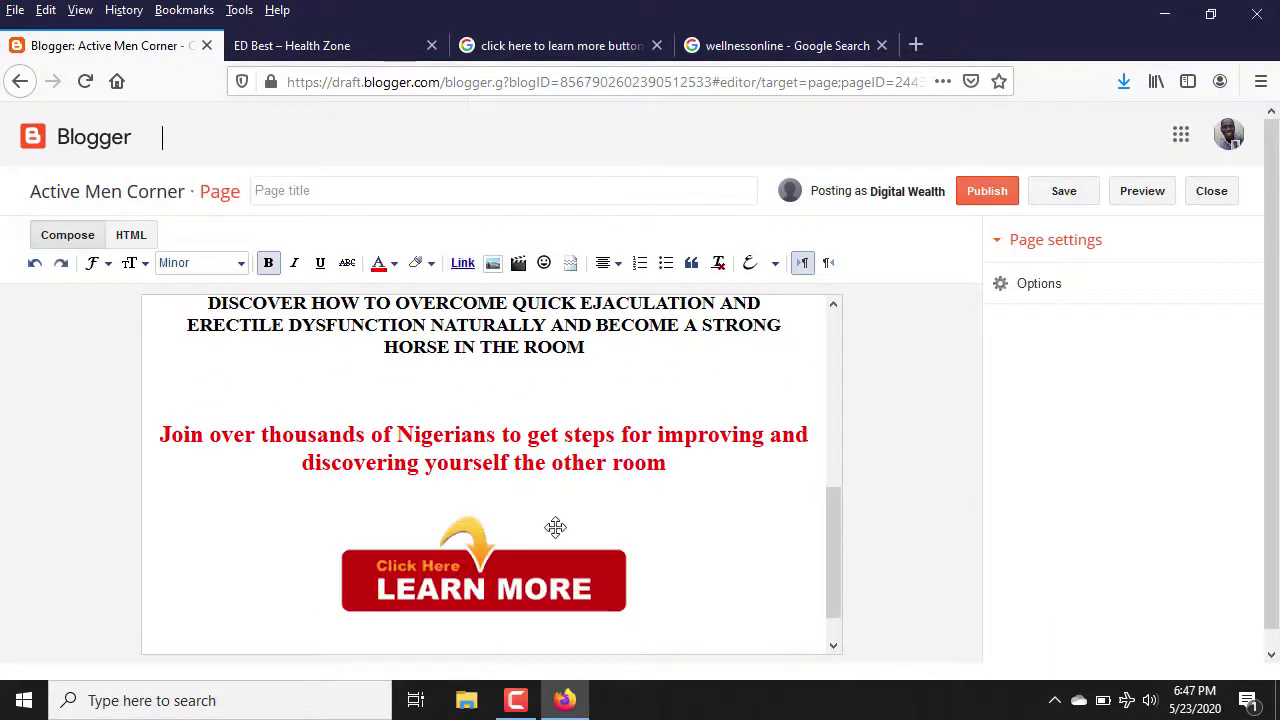
Publish the page with the Learn More image centred below the red text
click(563, 598)
drag(834, 561, 852, 655)
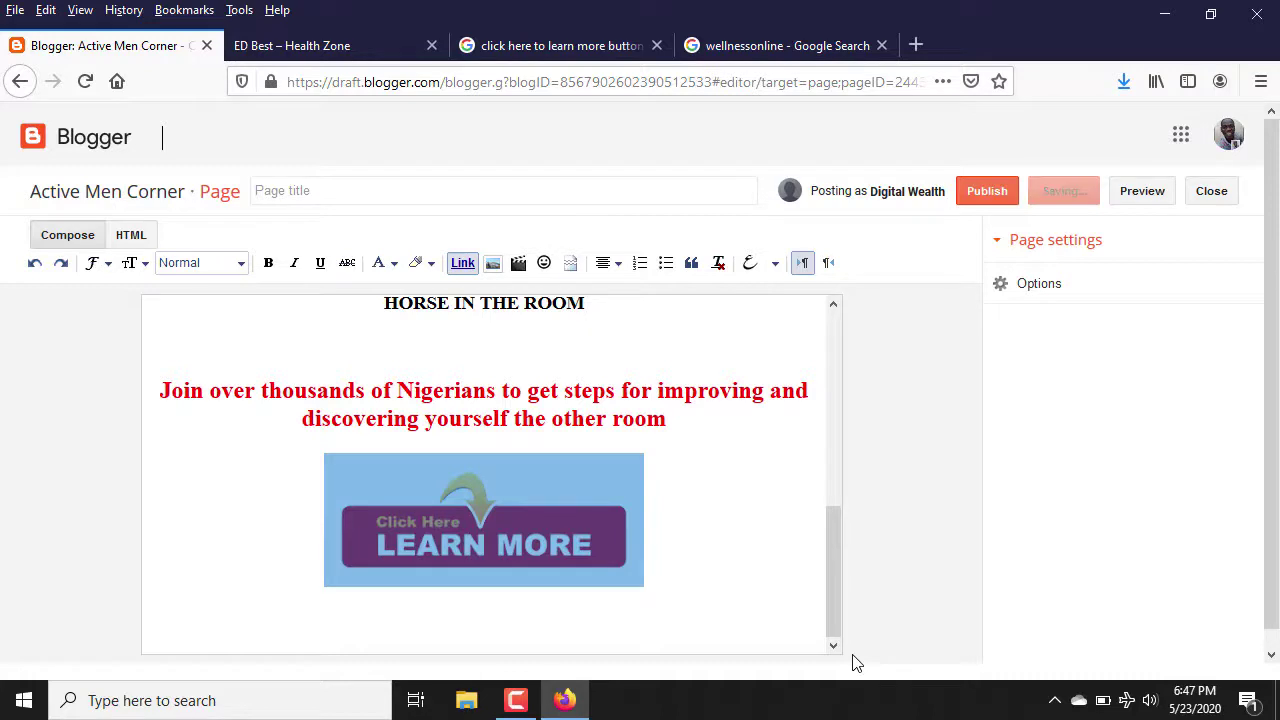
click(981, 192)
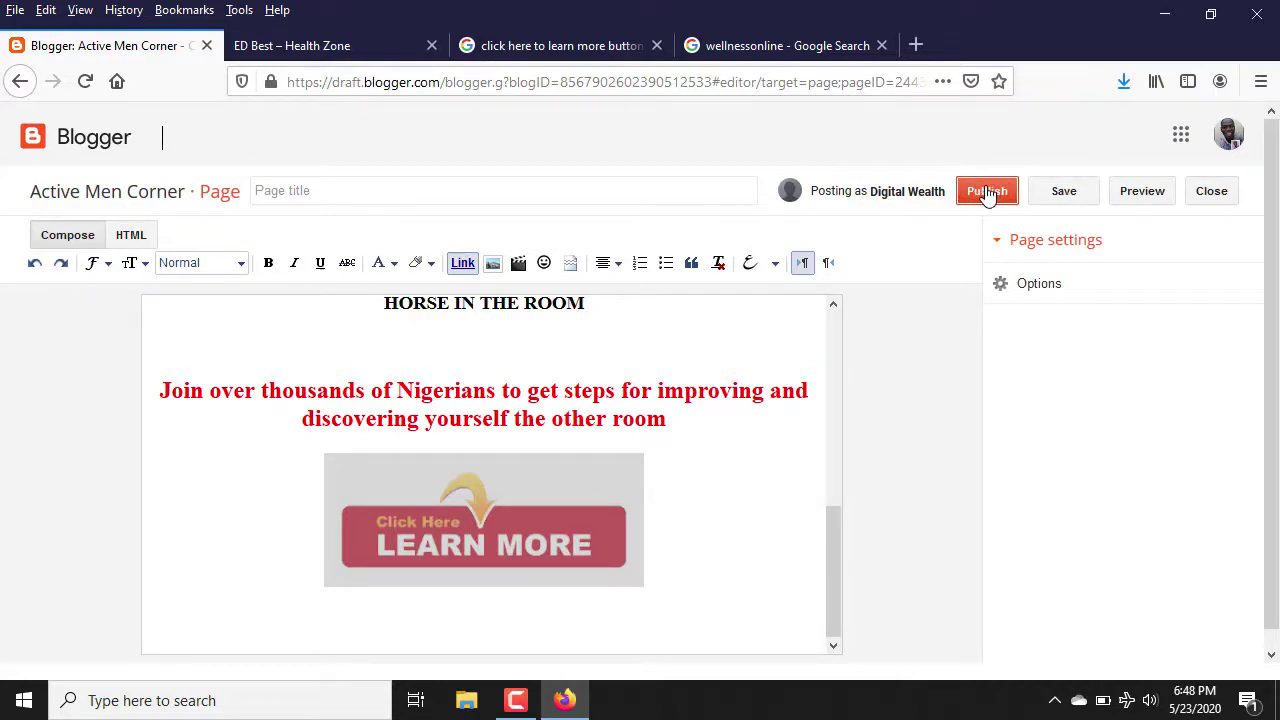
Publish the page again and dismiss the save-error notice
click(987, 192)
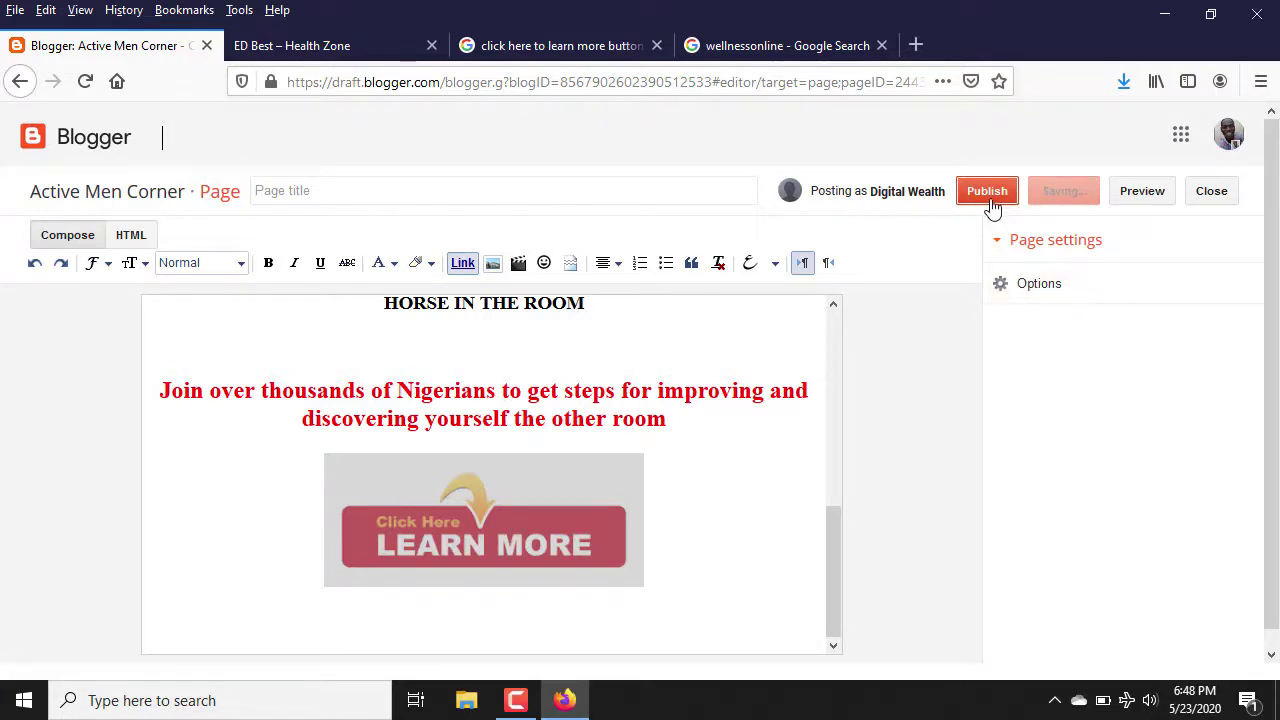
click(531, 233)
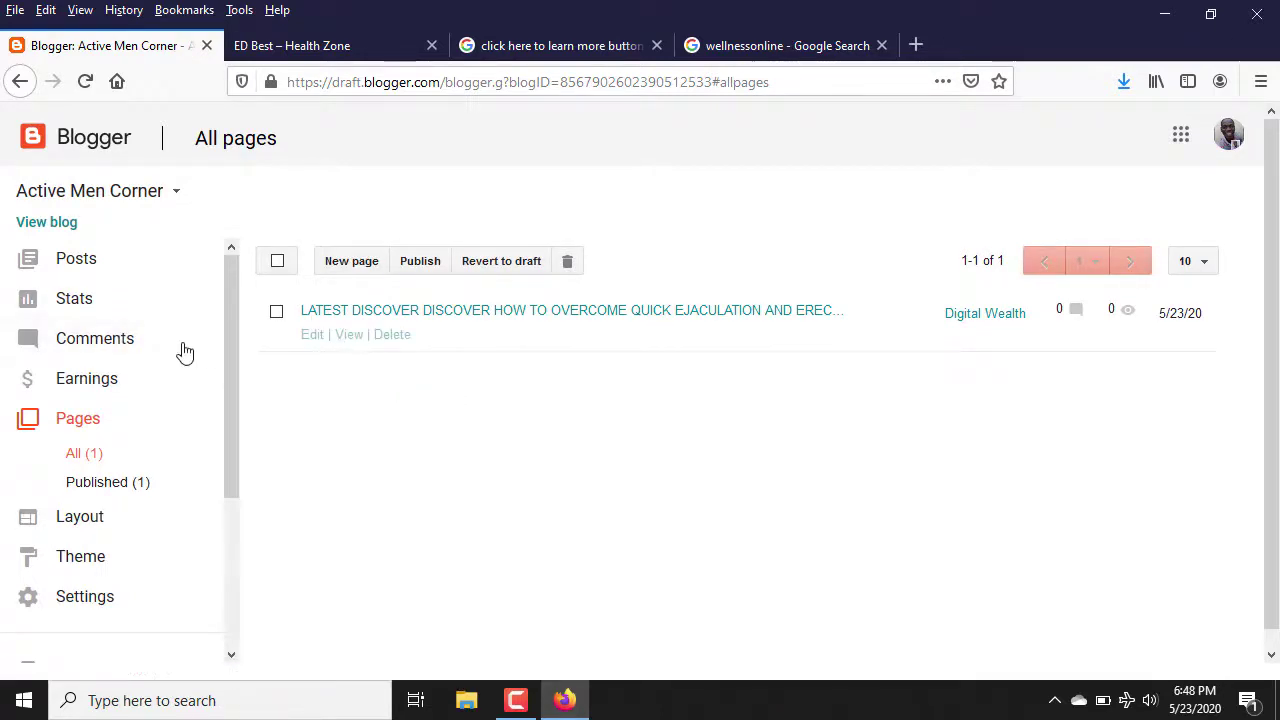
Open the live Active Men Corner post from the Posts list
click(133, 268)
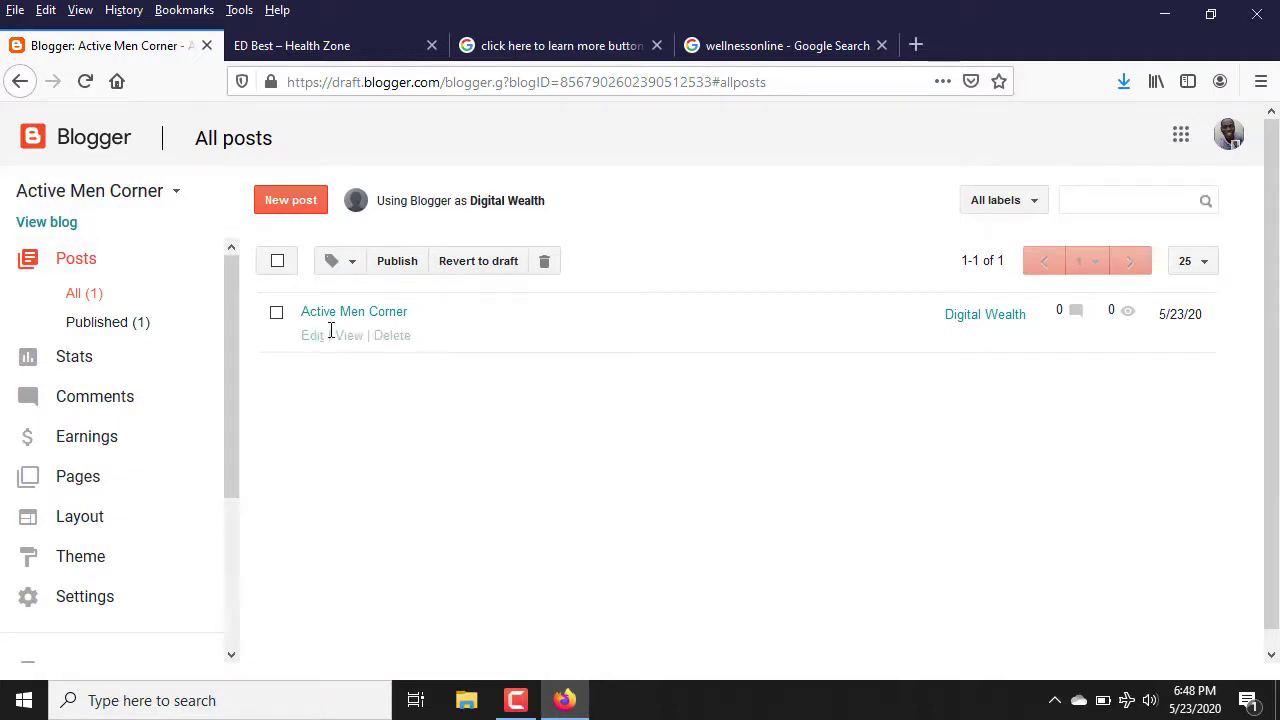
click(346, 340)
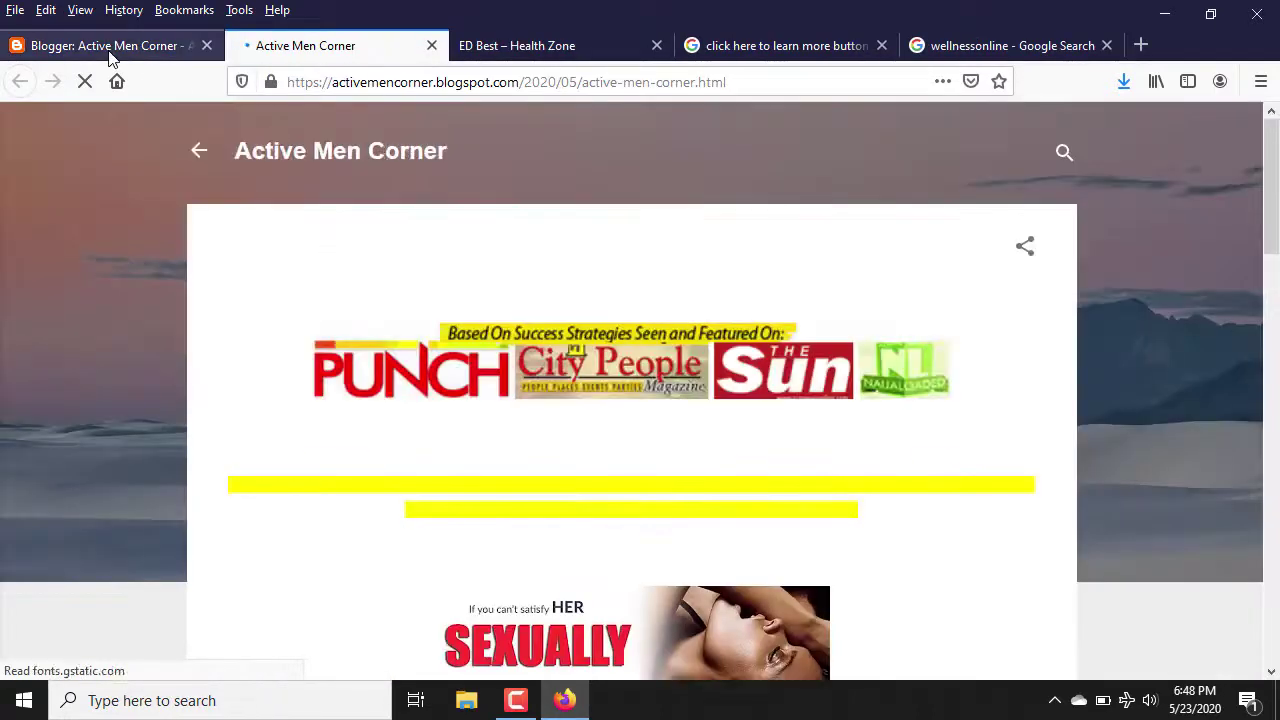
click(108, 46)
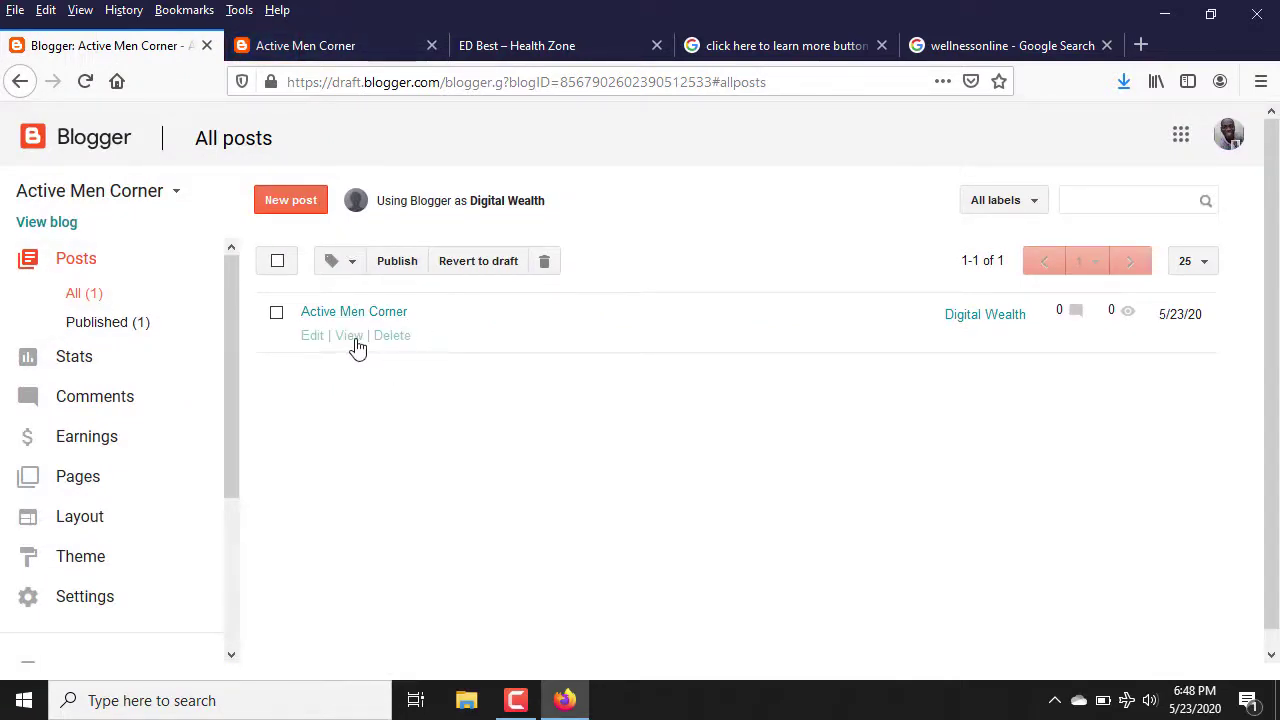
click(372, 52)
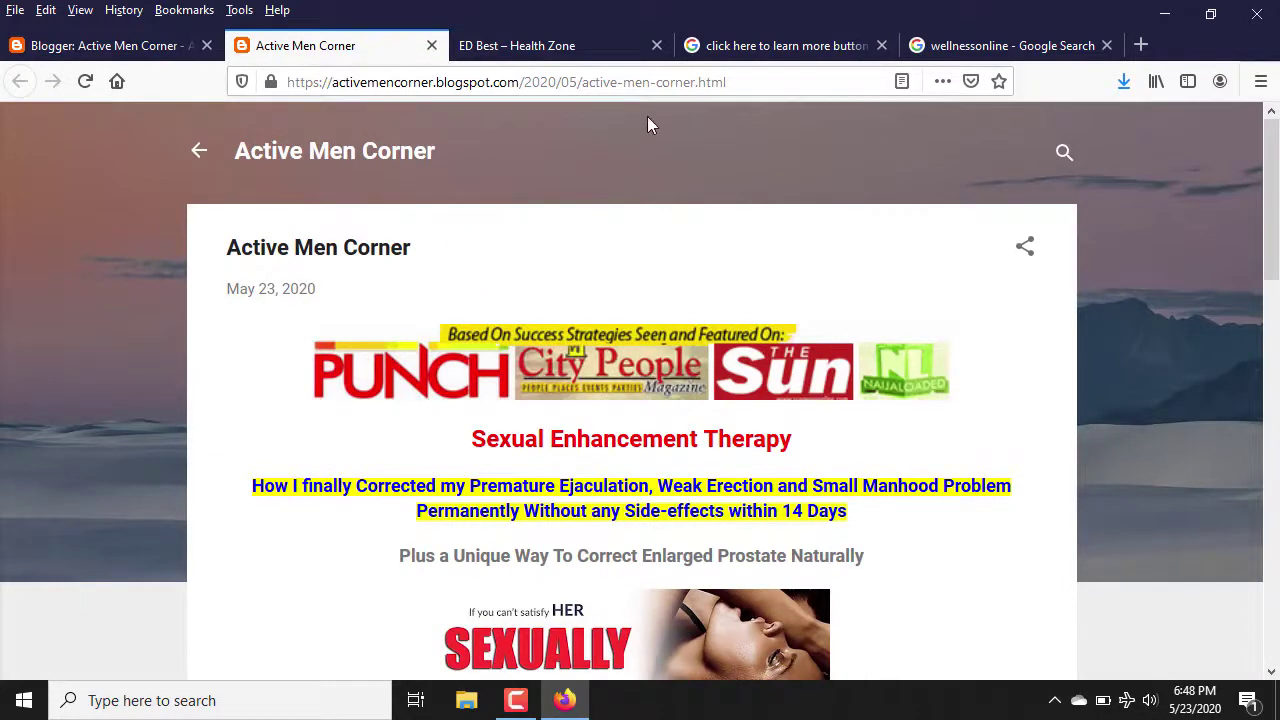
Copy the live post's URL from the address bar and return to Blogger
click(757, 81)
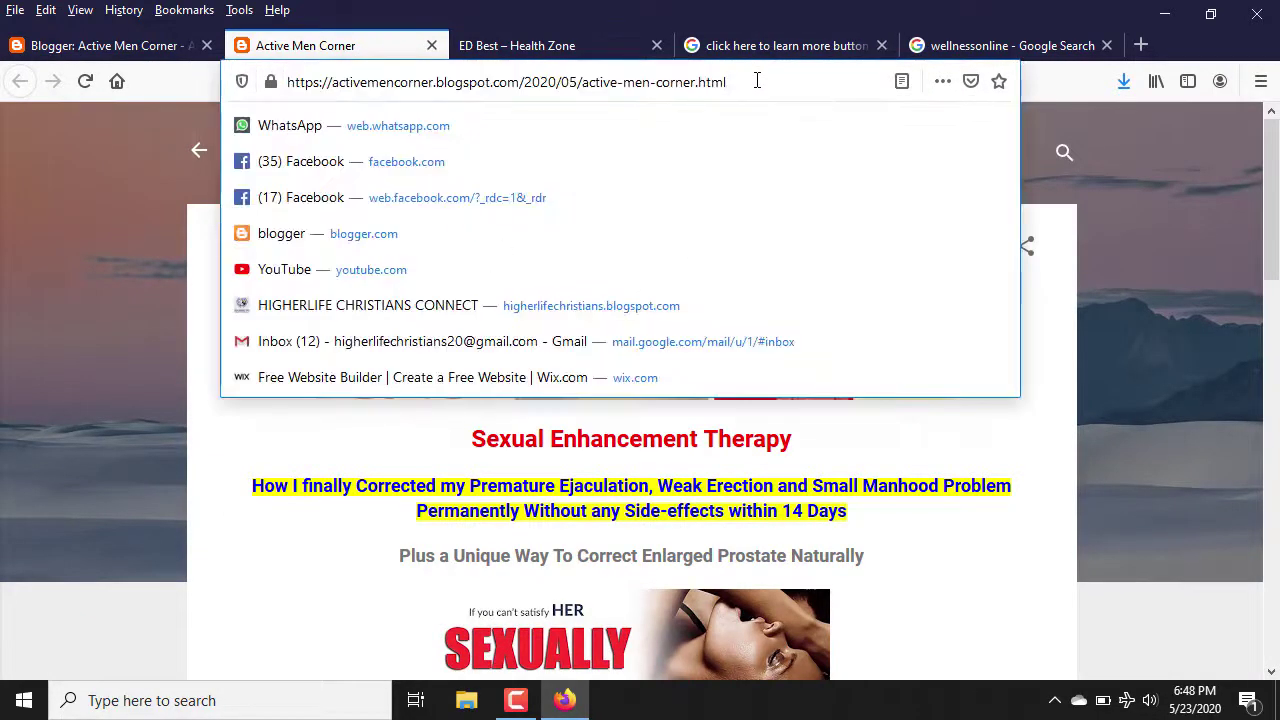
drag(730, 82, 278, 86)
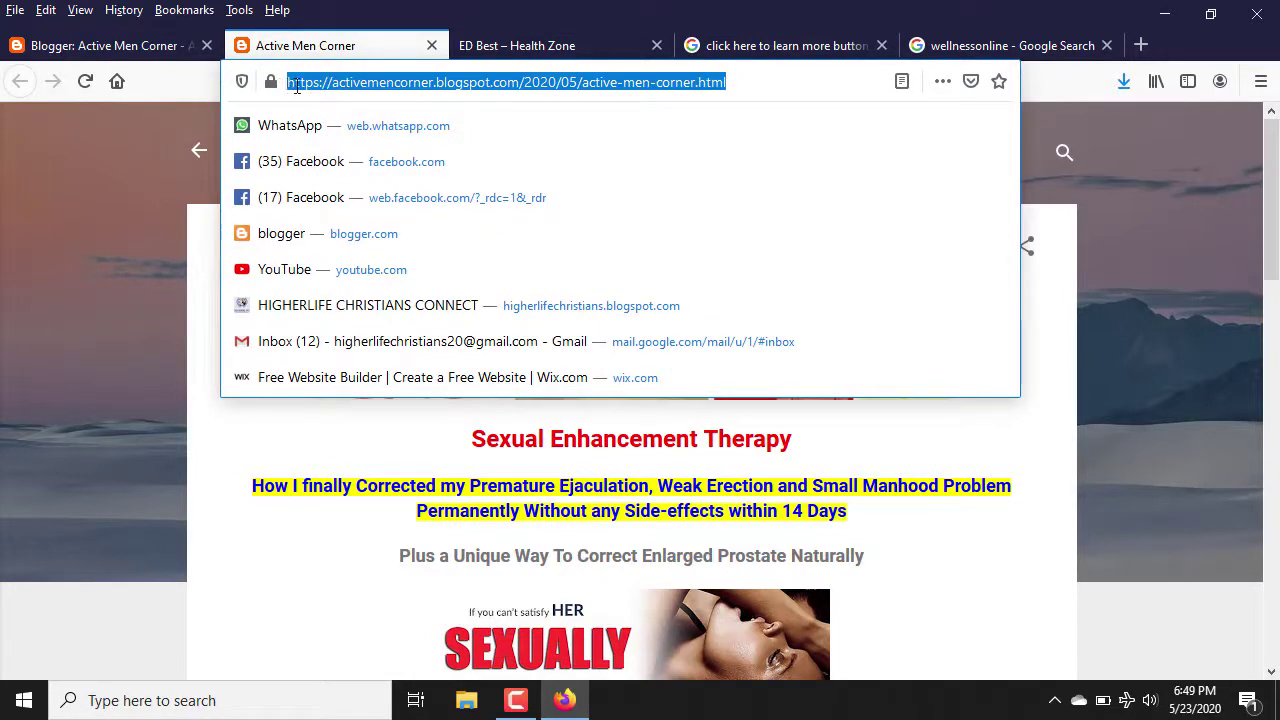
right_click(296, 86)
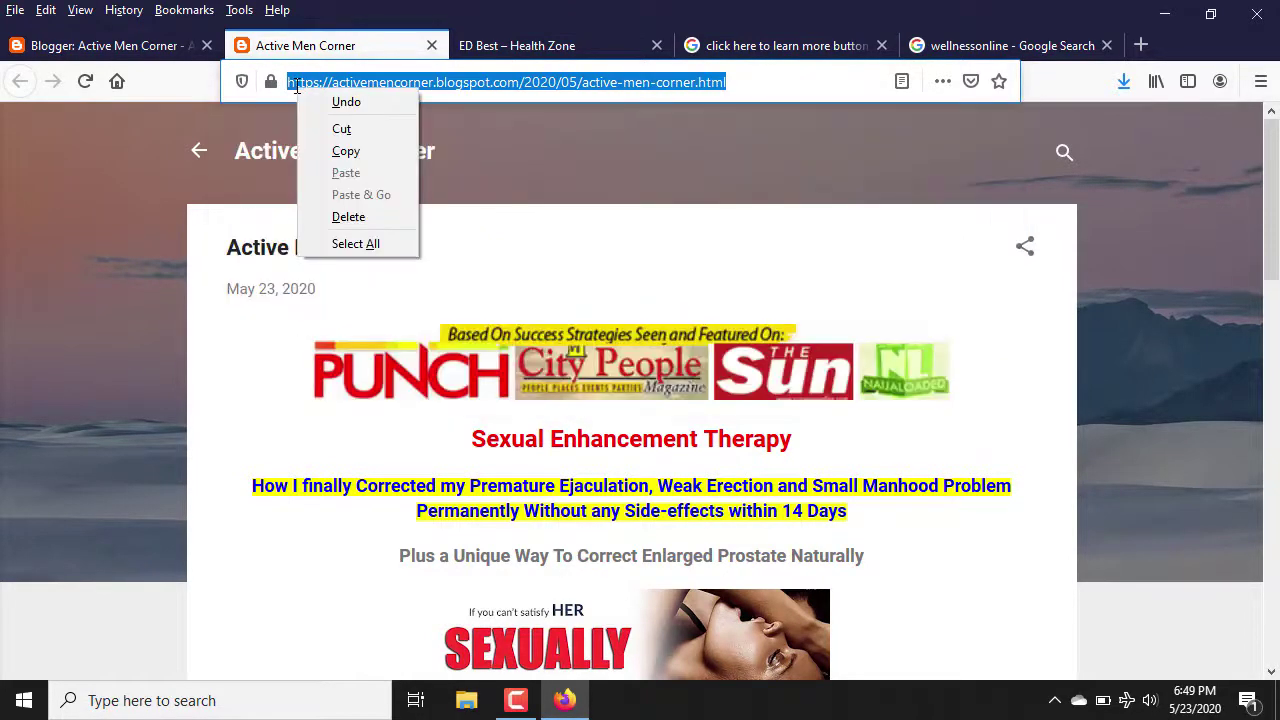
click(353, 155)
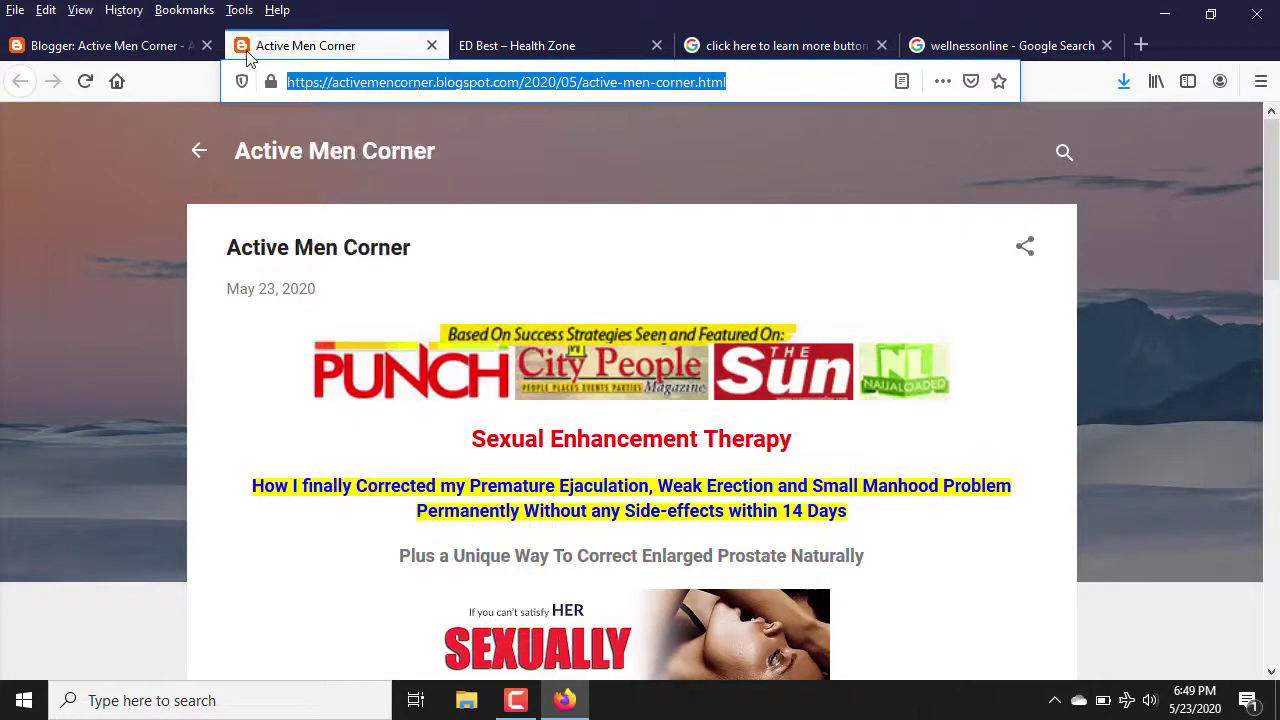
click(170, 50)
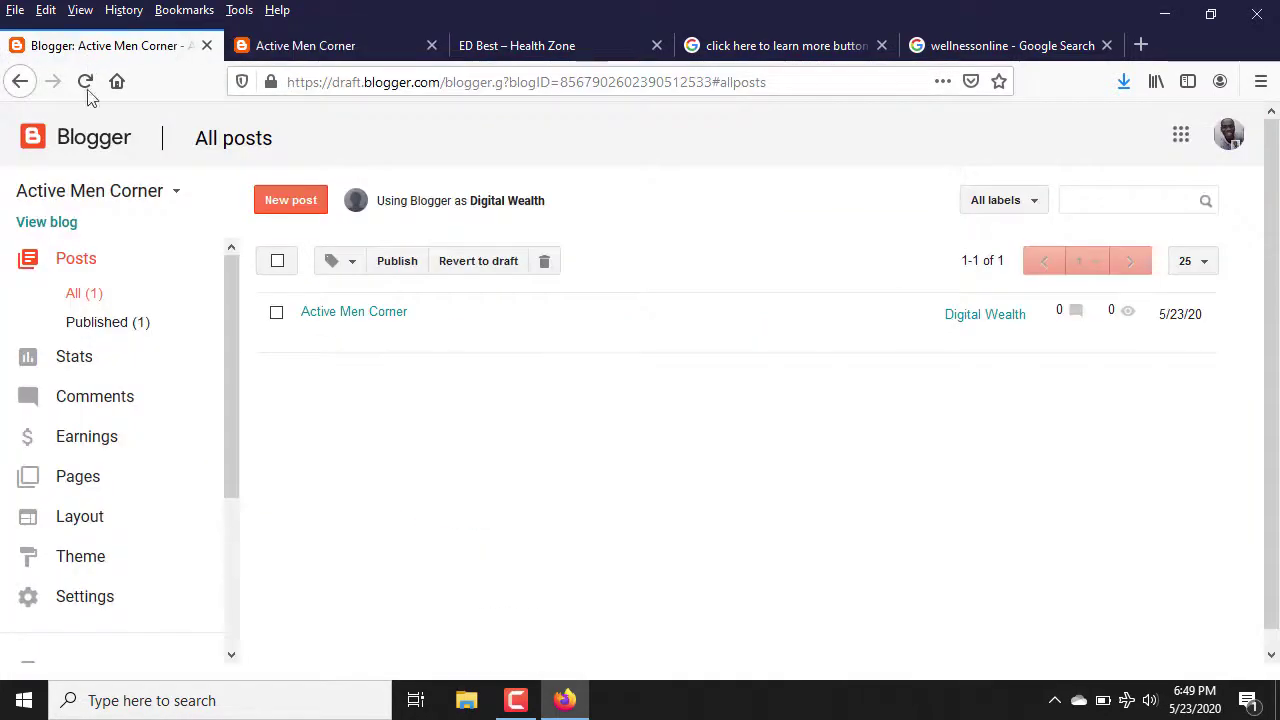
Reopen the Active Men Corner page for editing and open the Learn More image's Properties
click(74, 485)
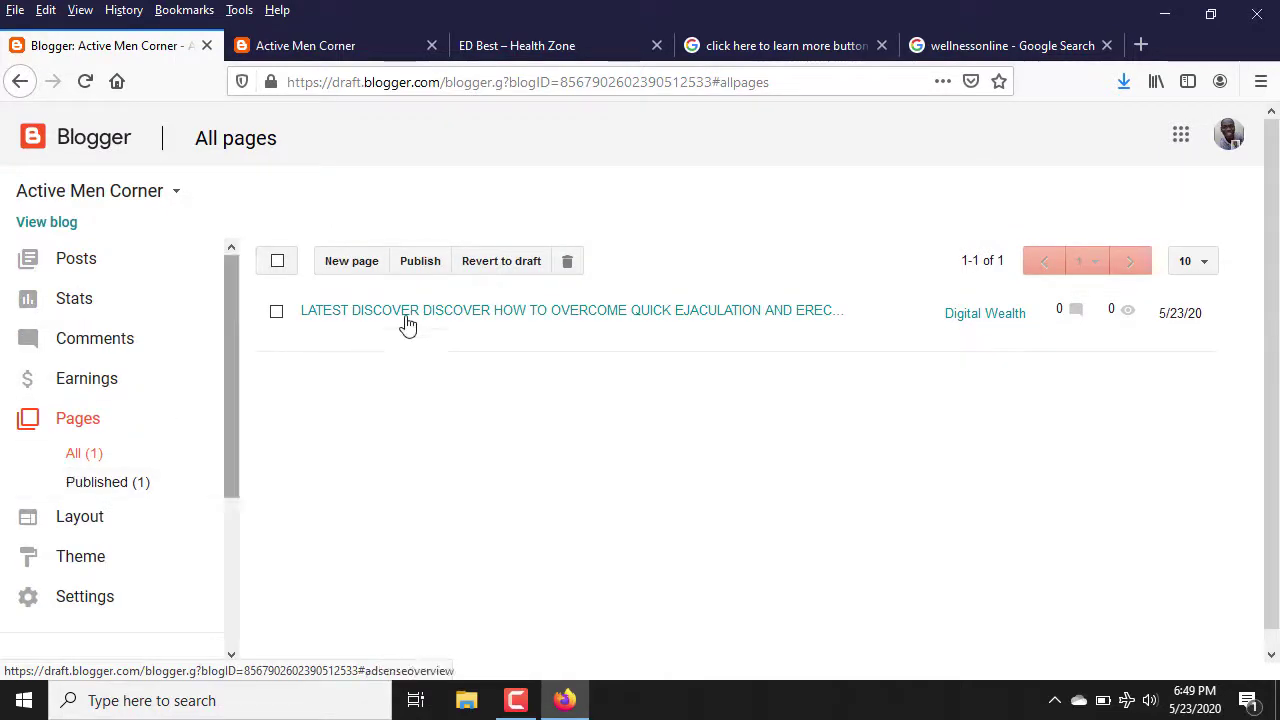
mouse_move(349, 349)
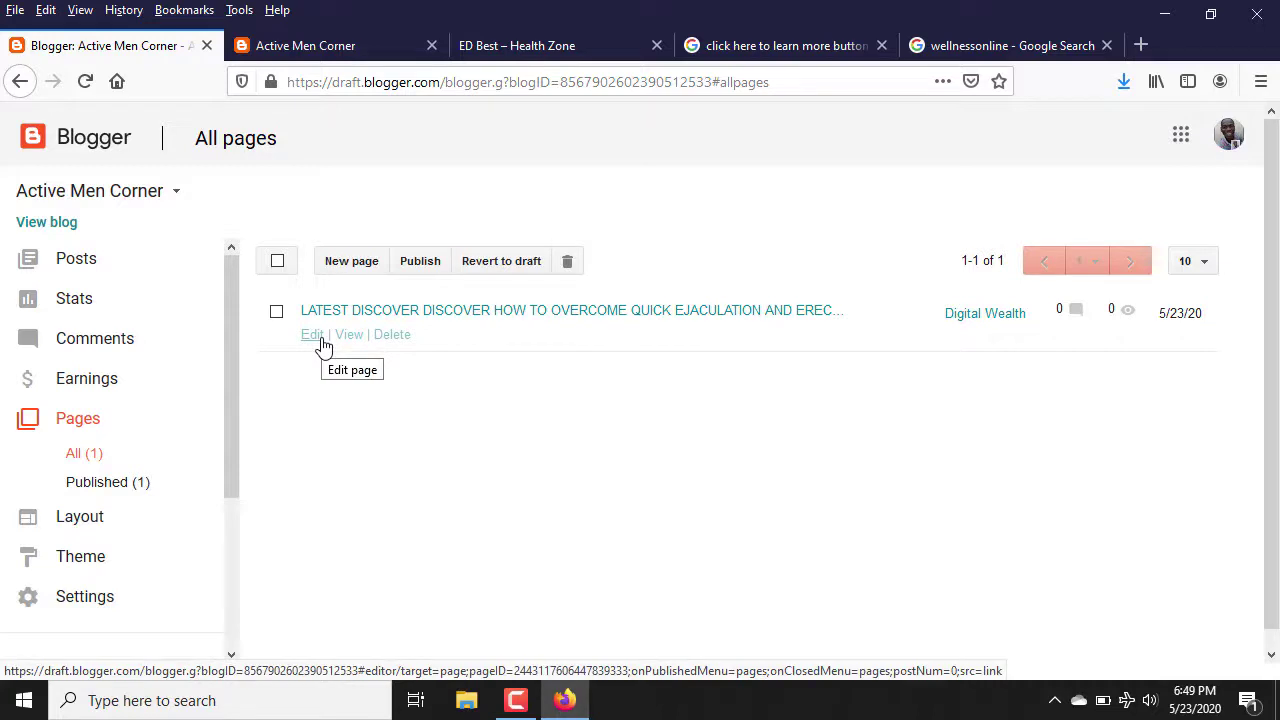
click(322, 340)
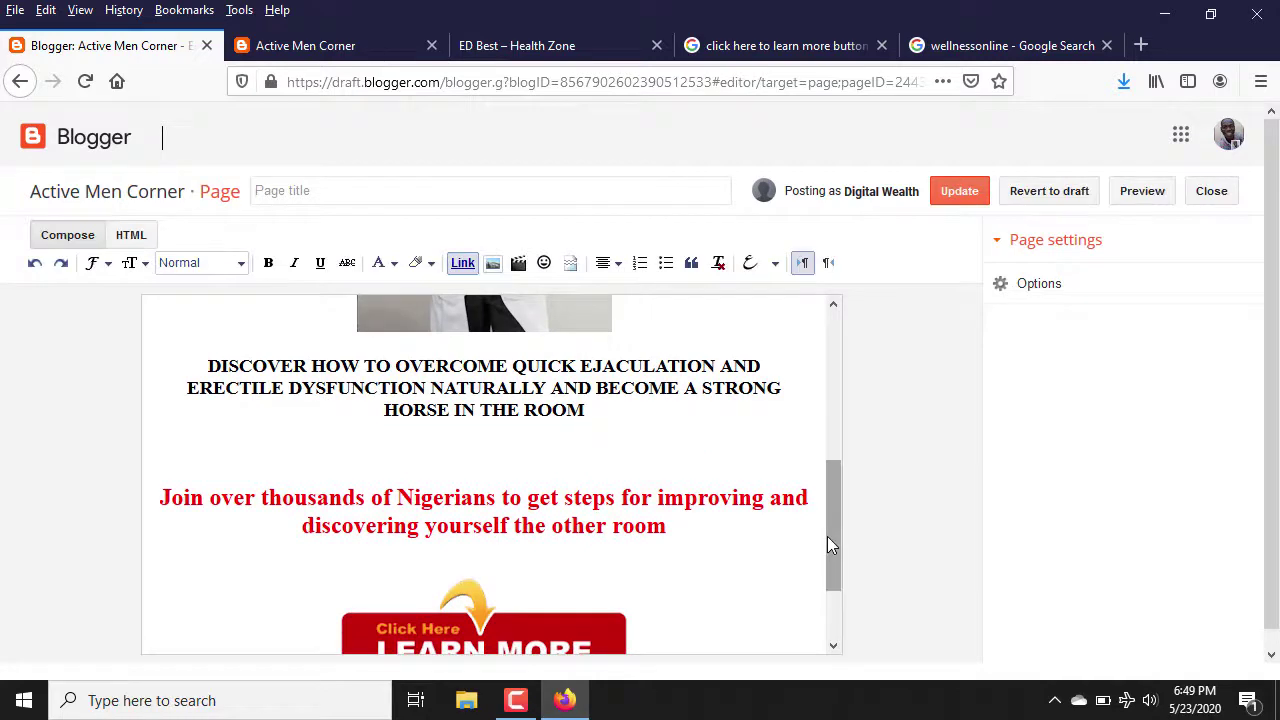
drag(827, 543, 826, 634)
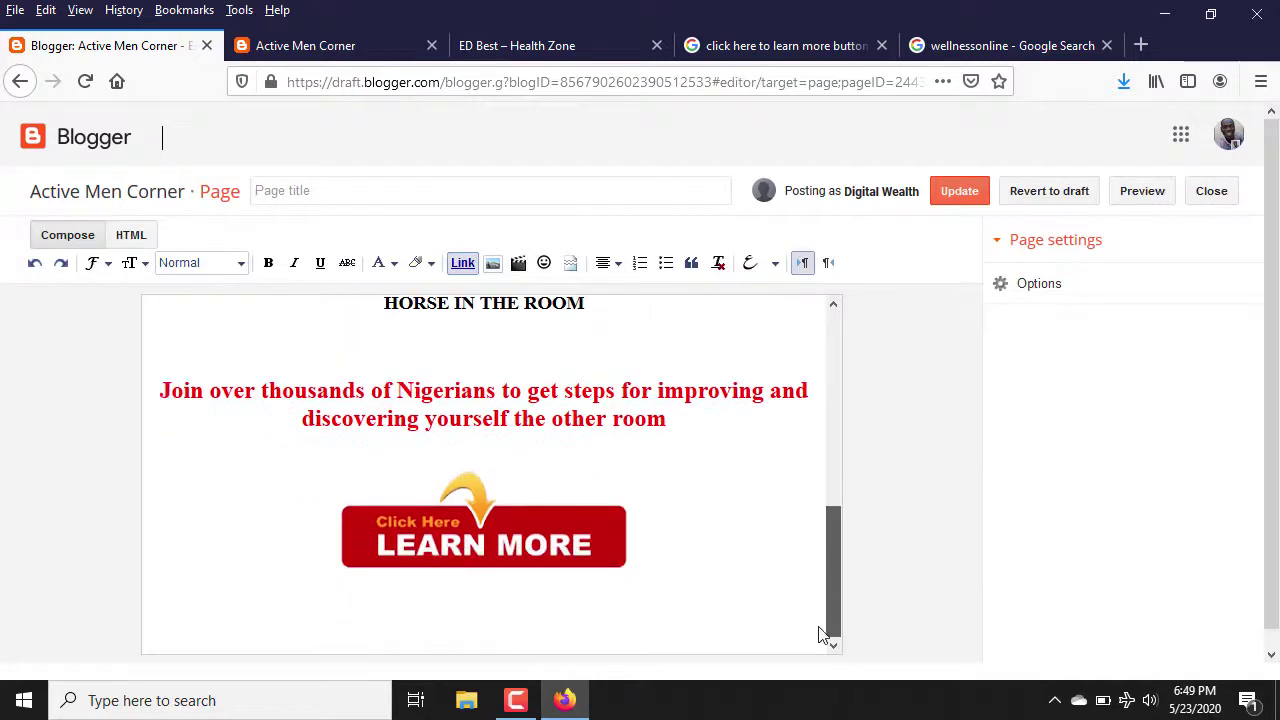
click(536, 540)
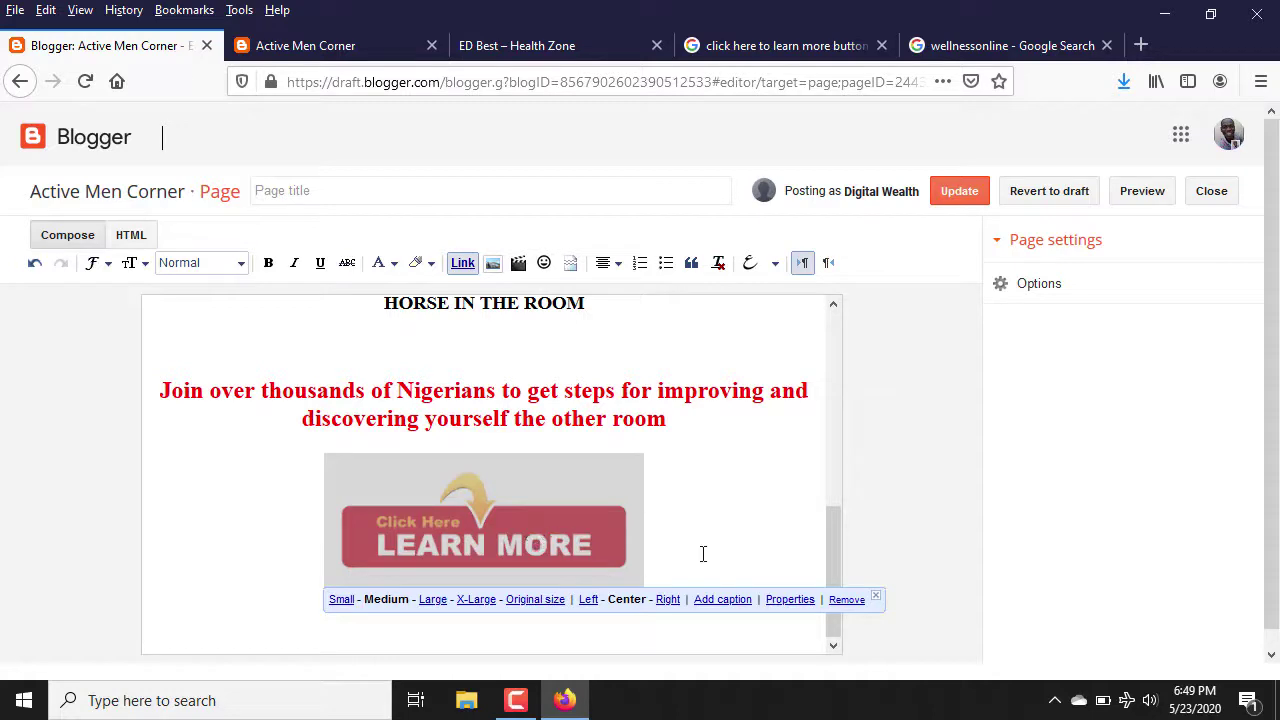
click(803, 601)
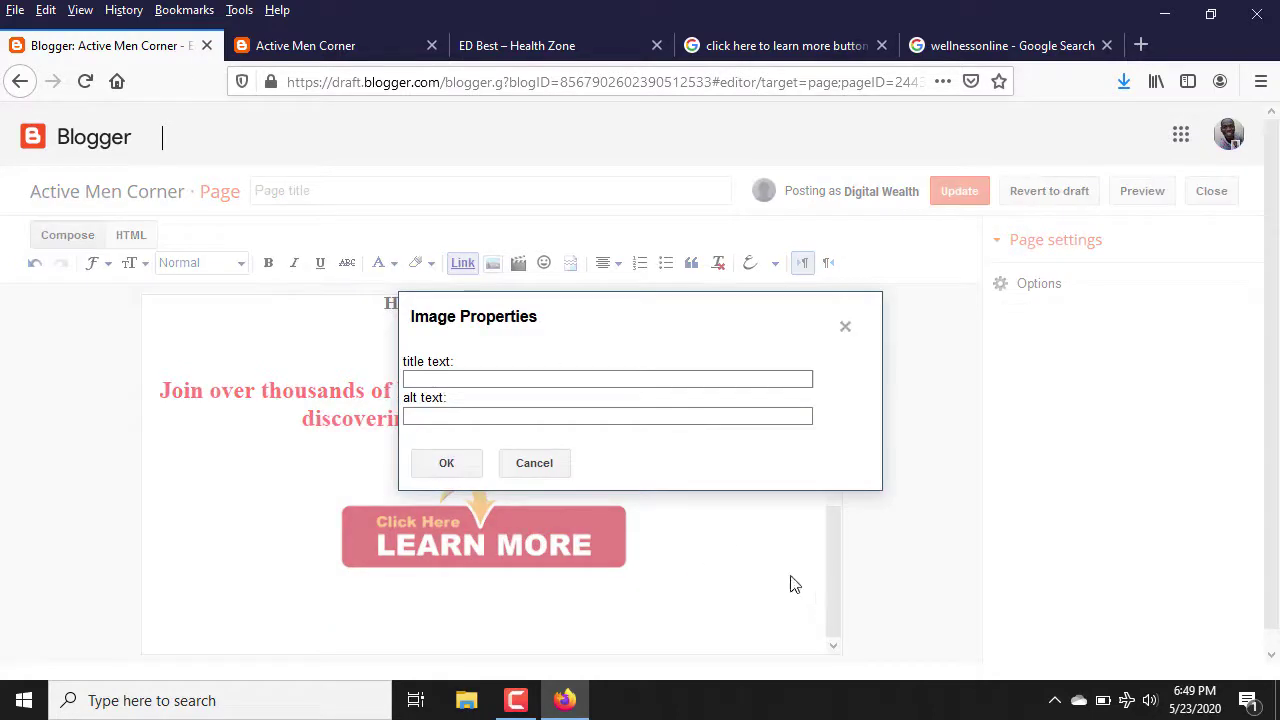
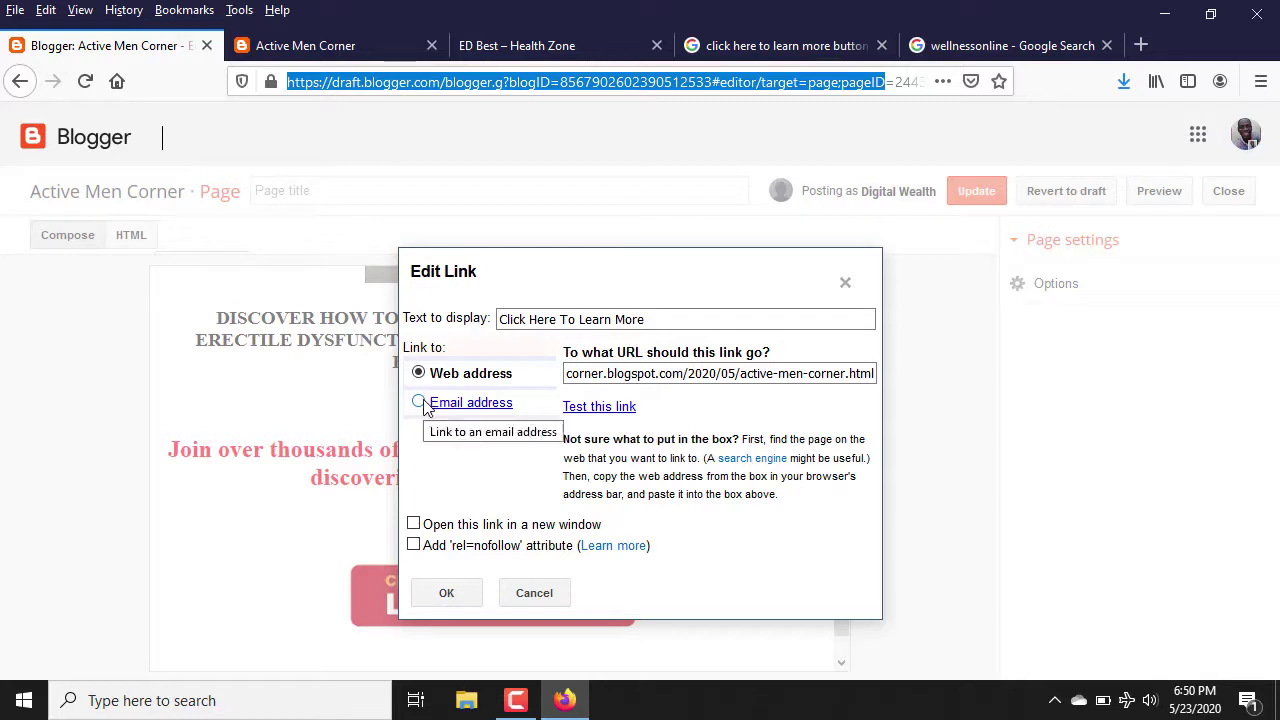
Apply the new link to the LEARN MORE button and update the page
click(472, 593)
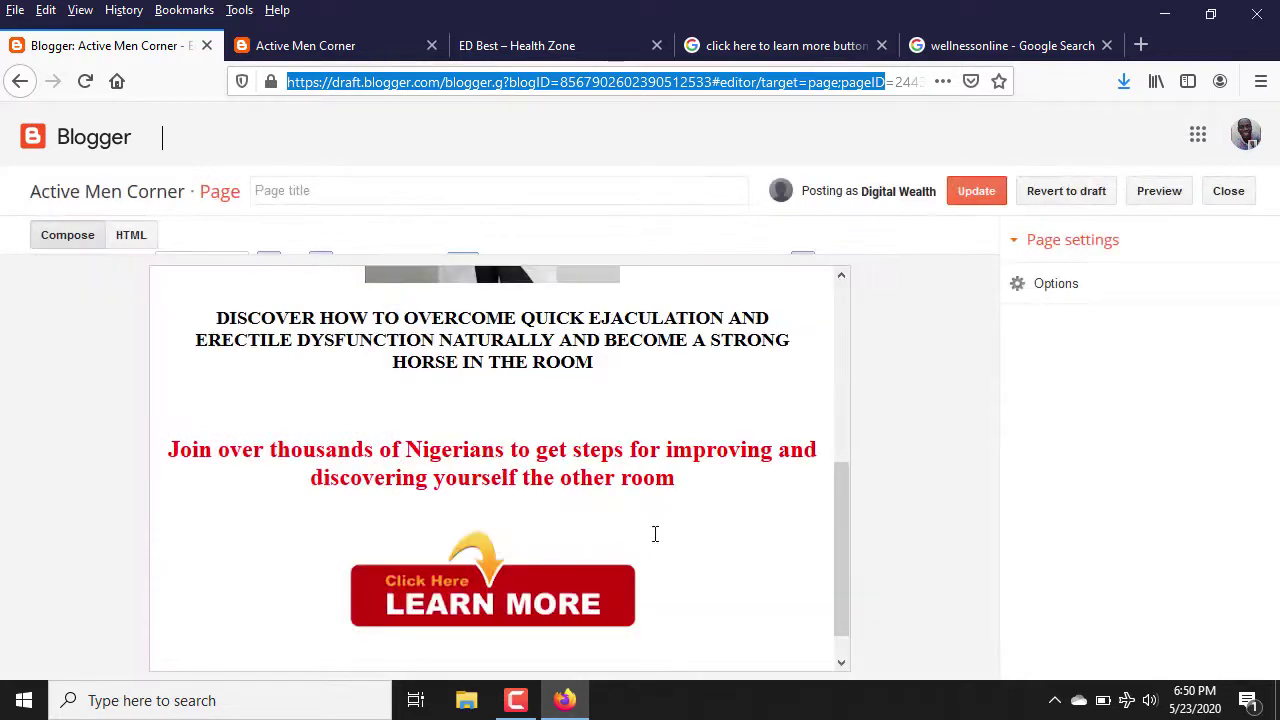
click(980, 194)
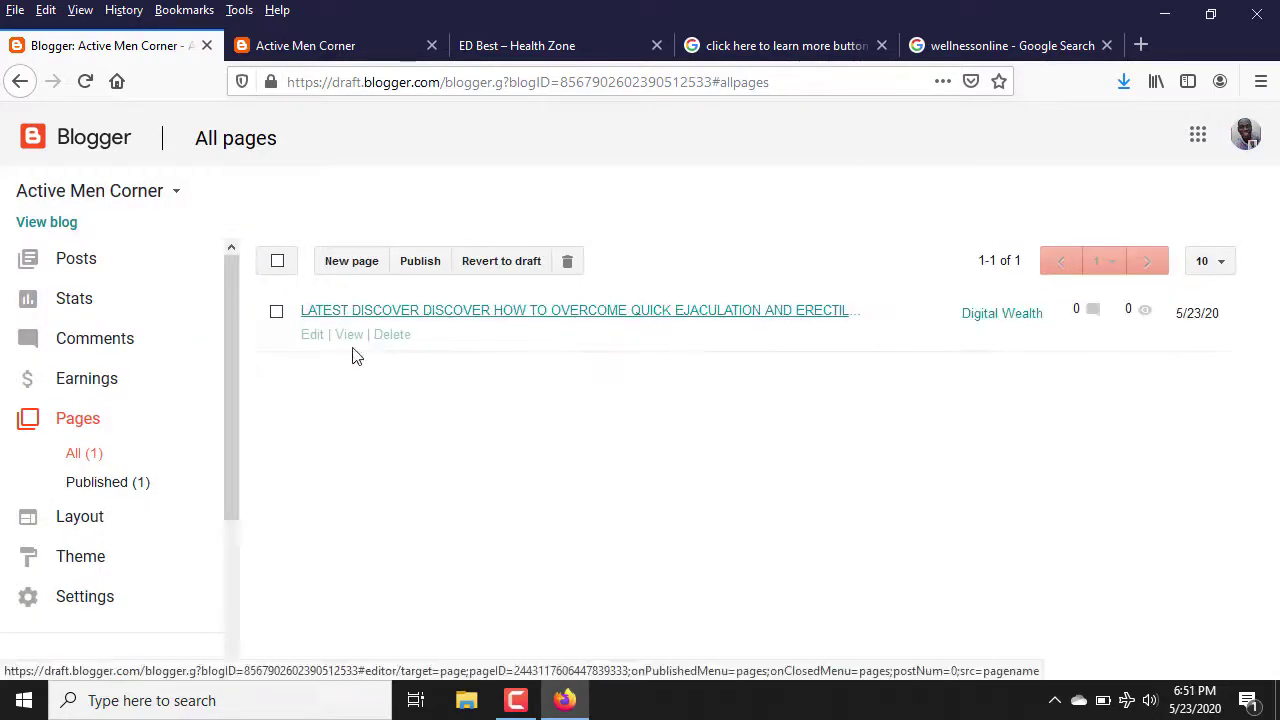
View the published page live and confirm it leads to the Active Men Corner post
mouse_move(349, 331)
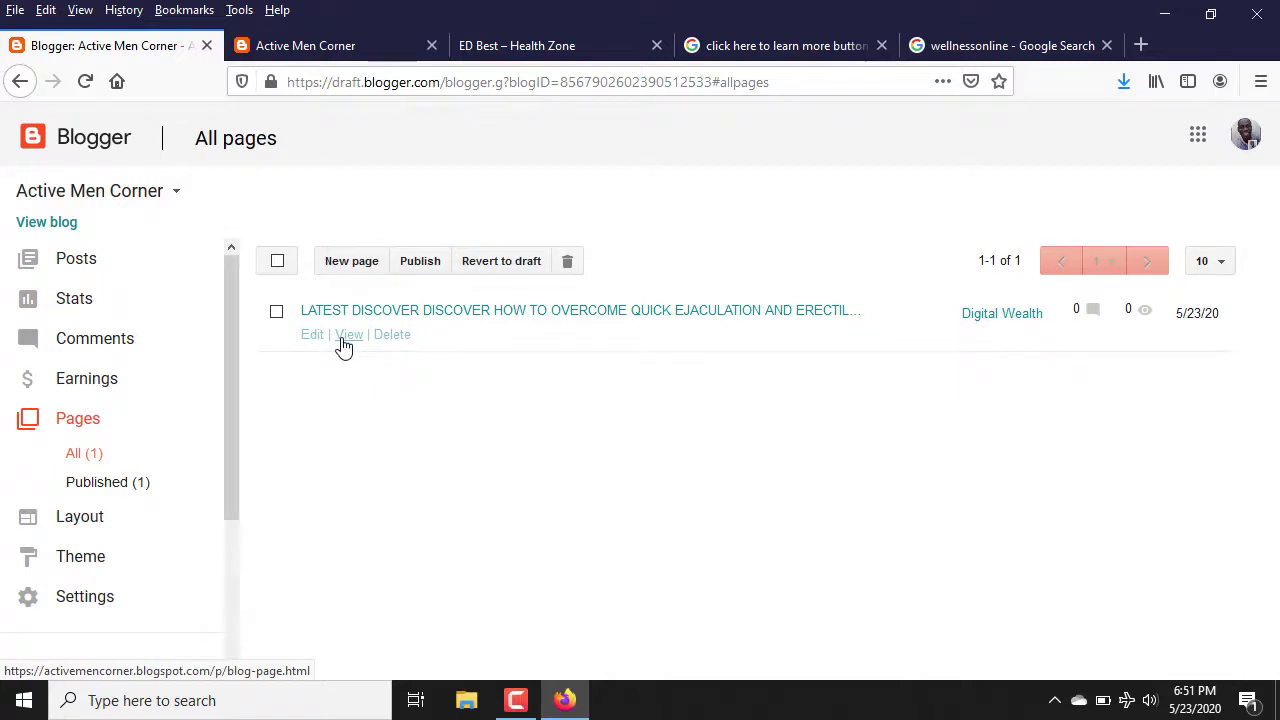
click(349, 334)
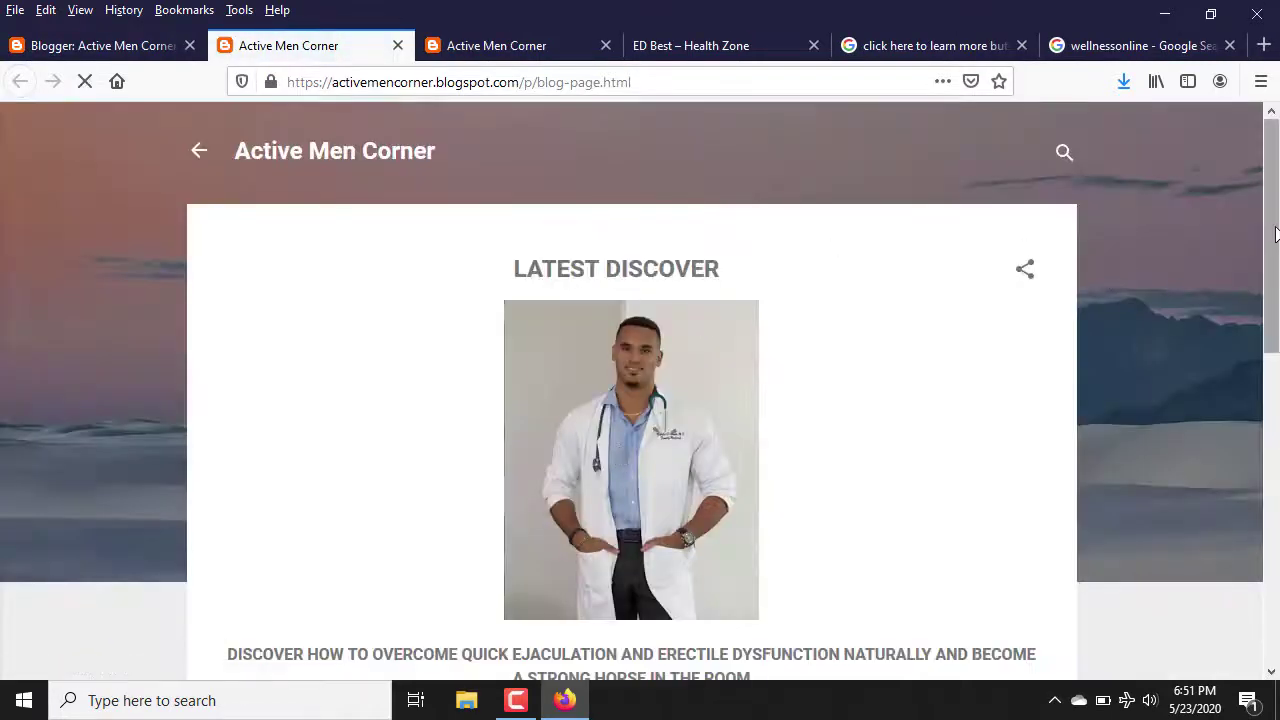
drag(1274, 232, 813, 435)
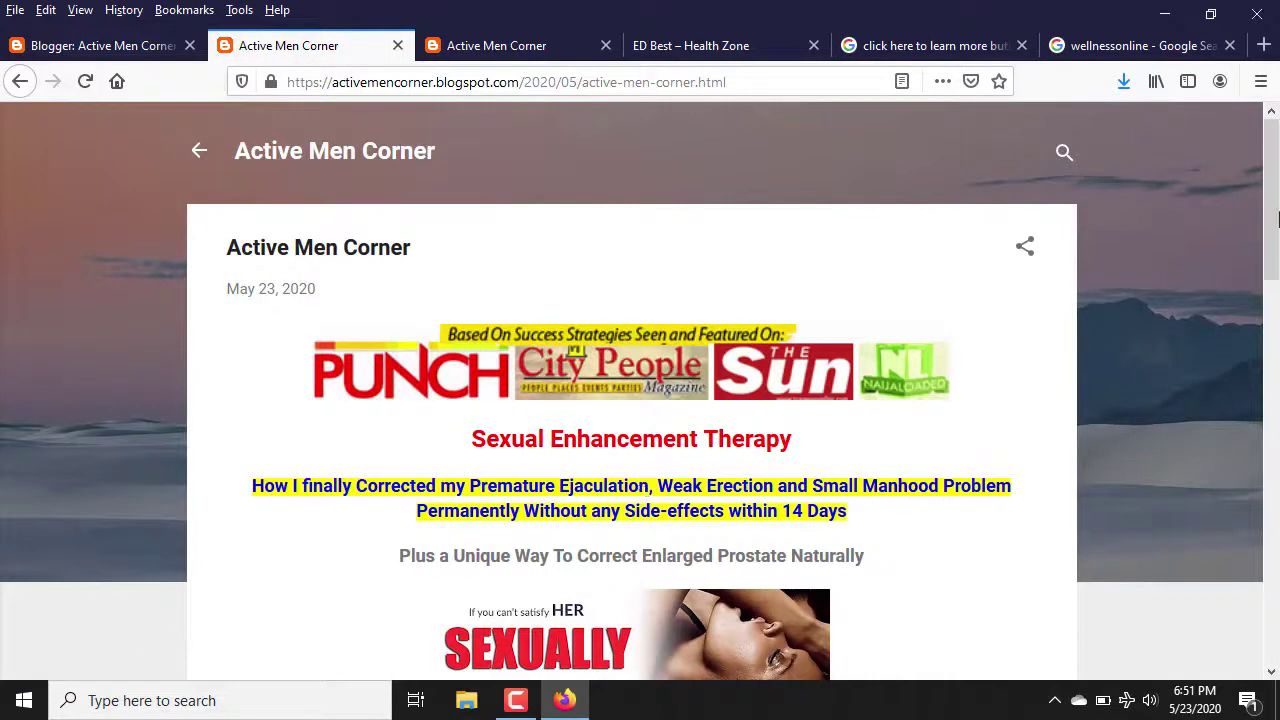
drag(1277, 218, 1211, 143)
key(ctrl+l)
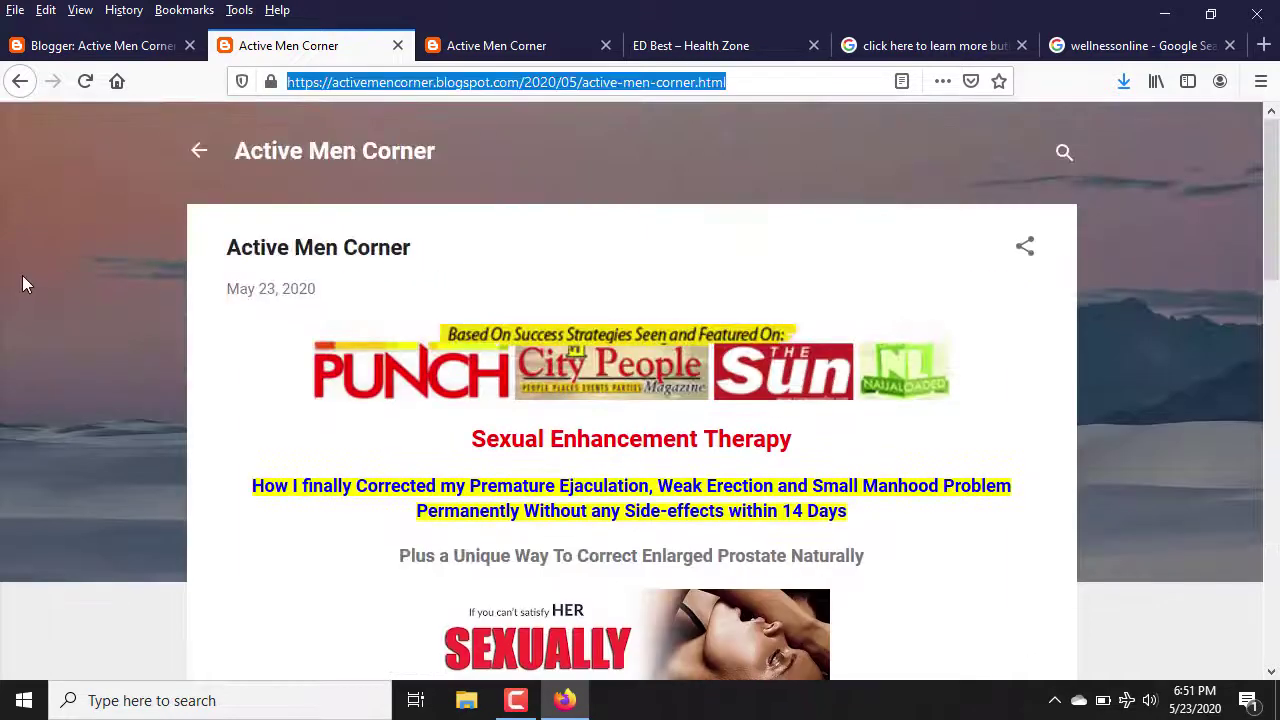
click(157, 47)
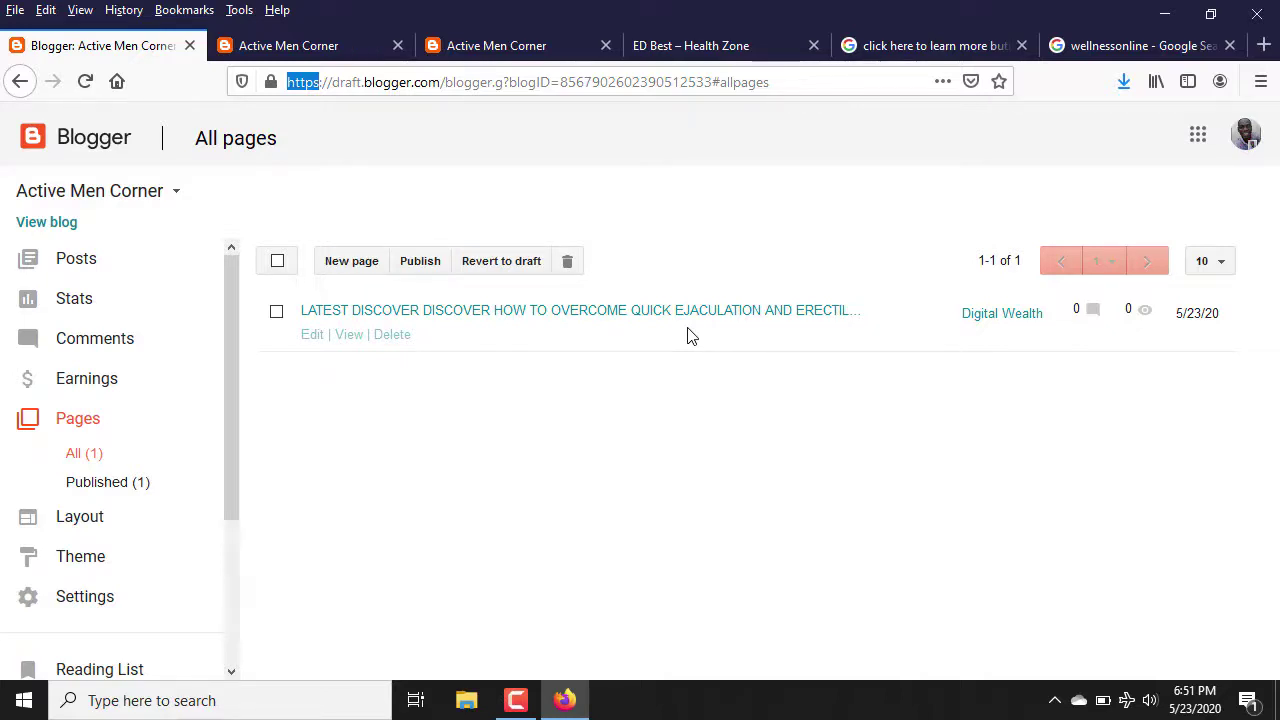
click(76, 258)
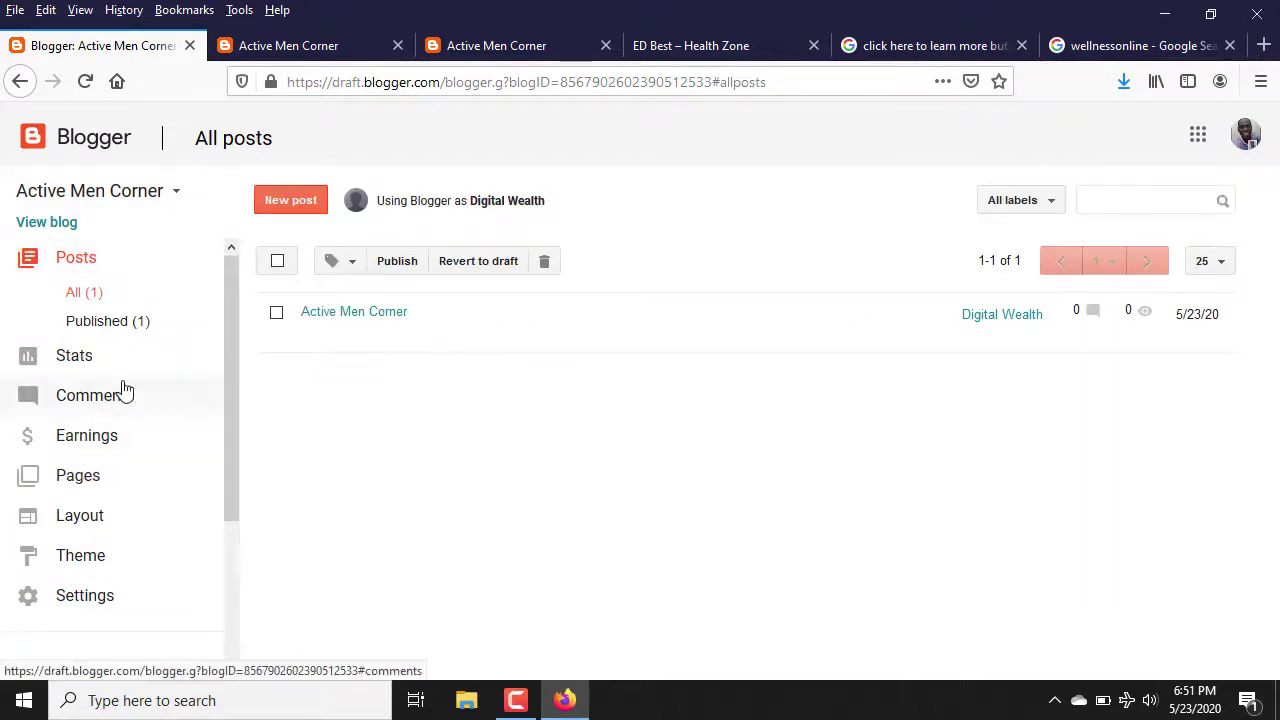
click(90, 485)
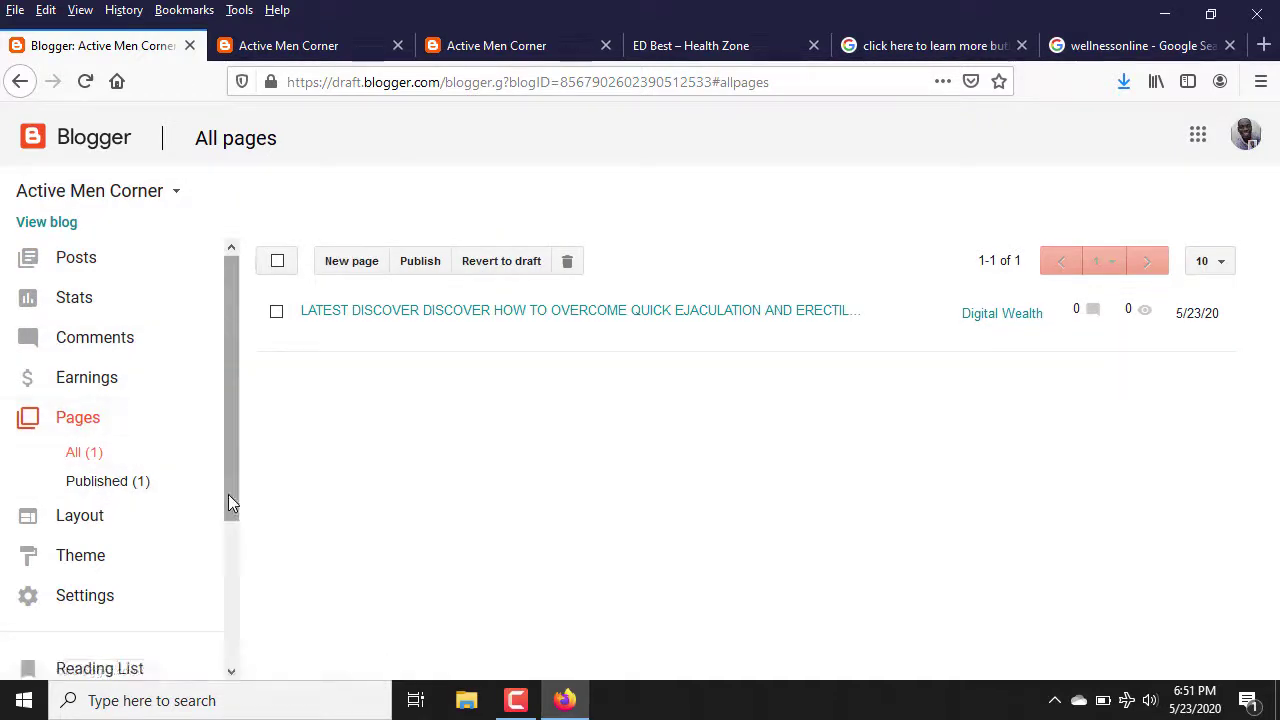
Close the duplicate, ED Best and two search tabs, keeping Blogger and the live post
double_click(303, 82)
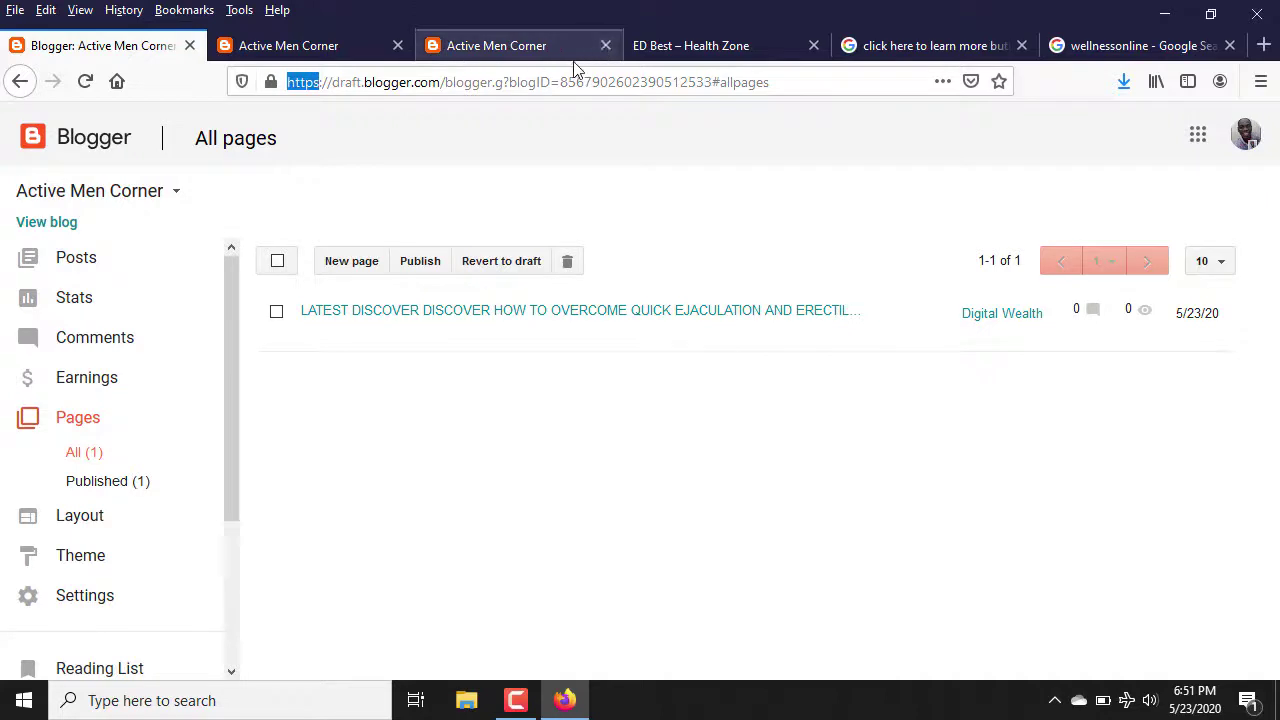
click(605, 46)
click(606, 46)
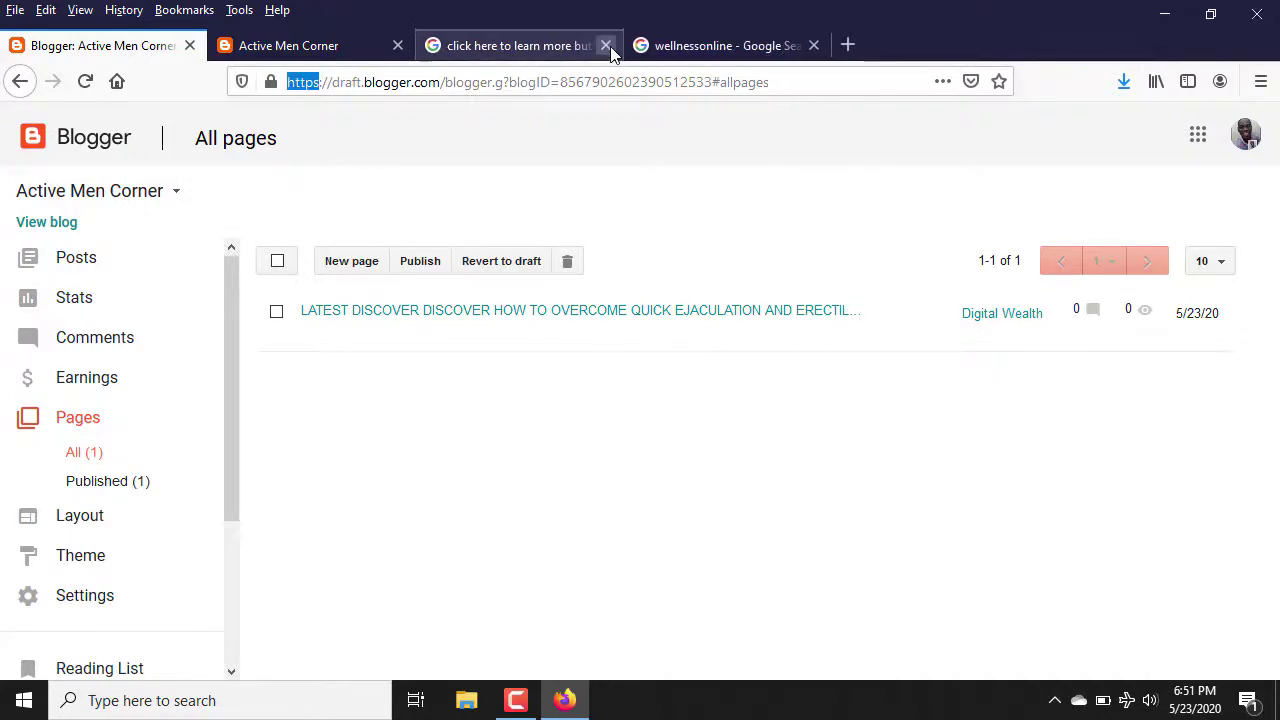
click(606, 46)
click(606, 46)
click(362, 33)
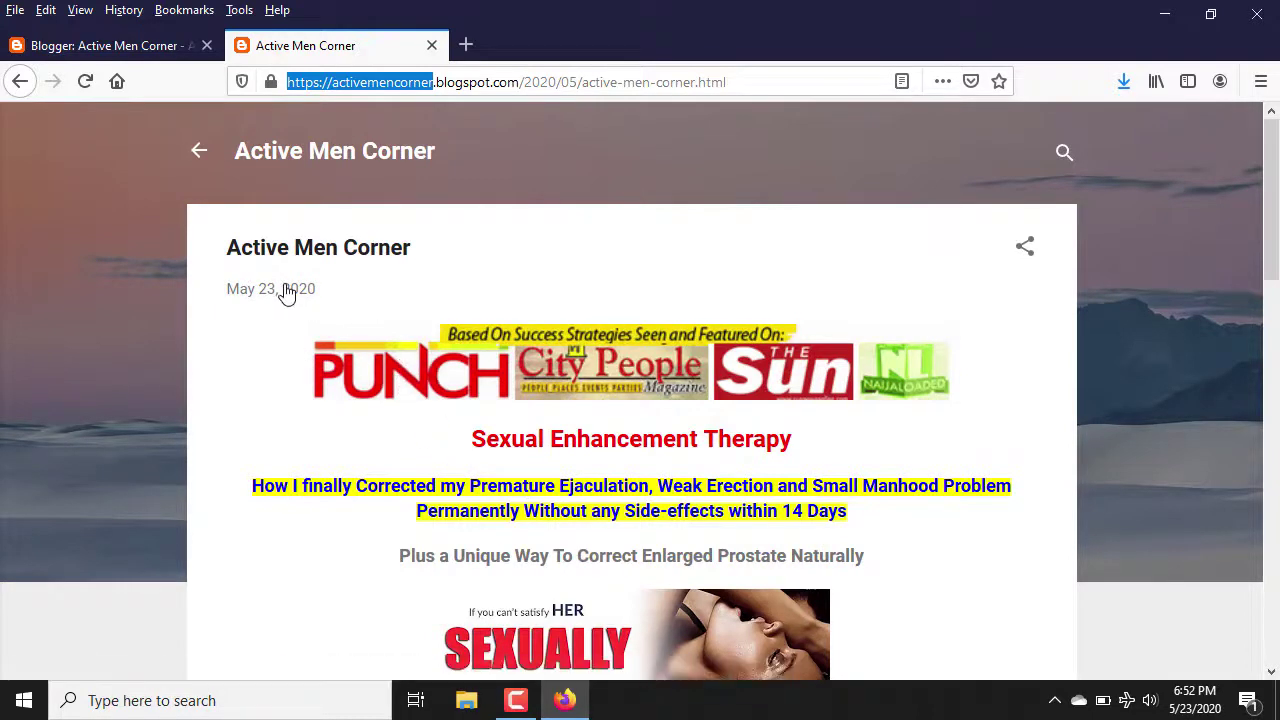
mouse_move(294, 292)
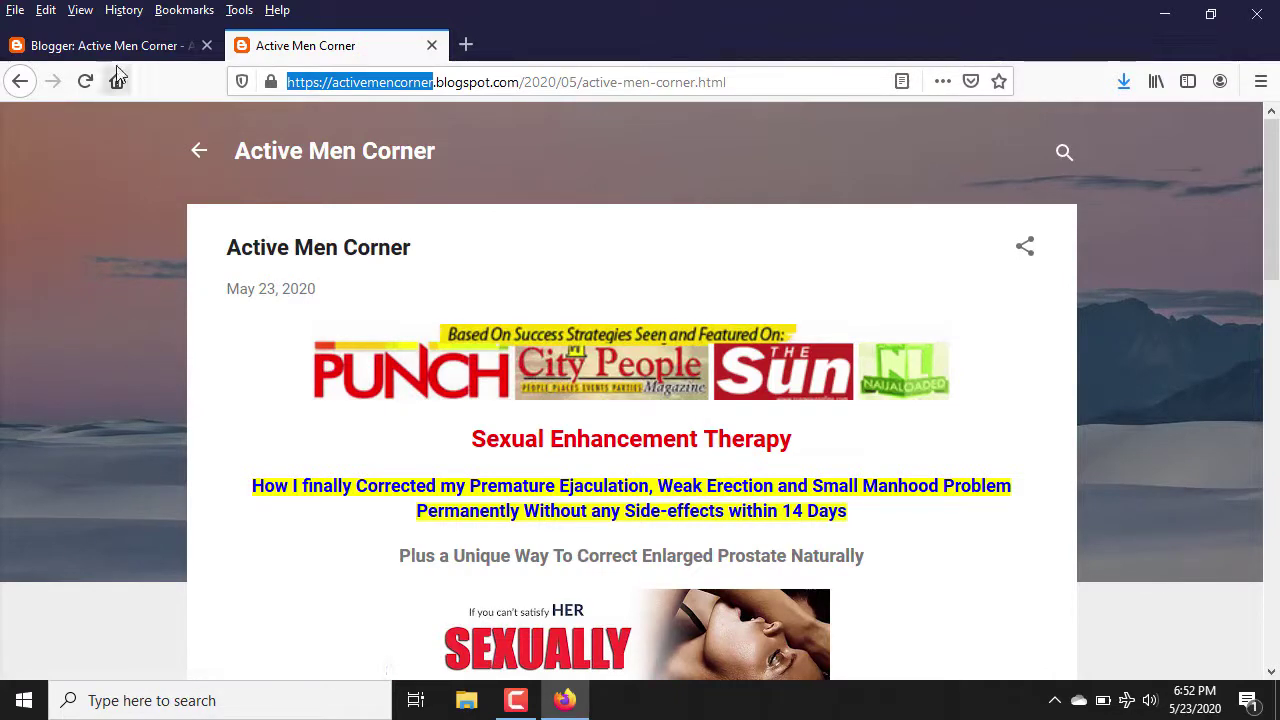
click(150, 50)
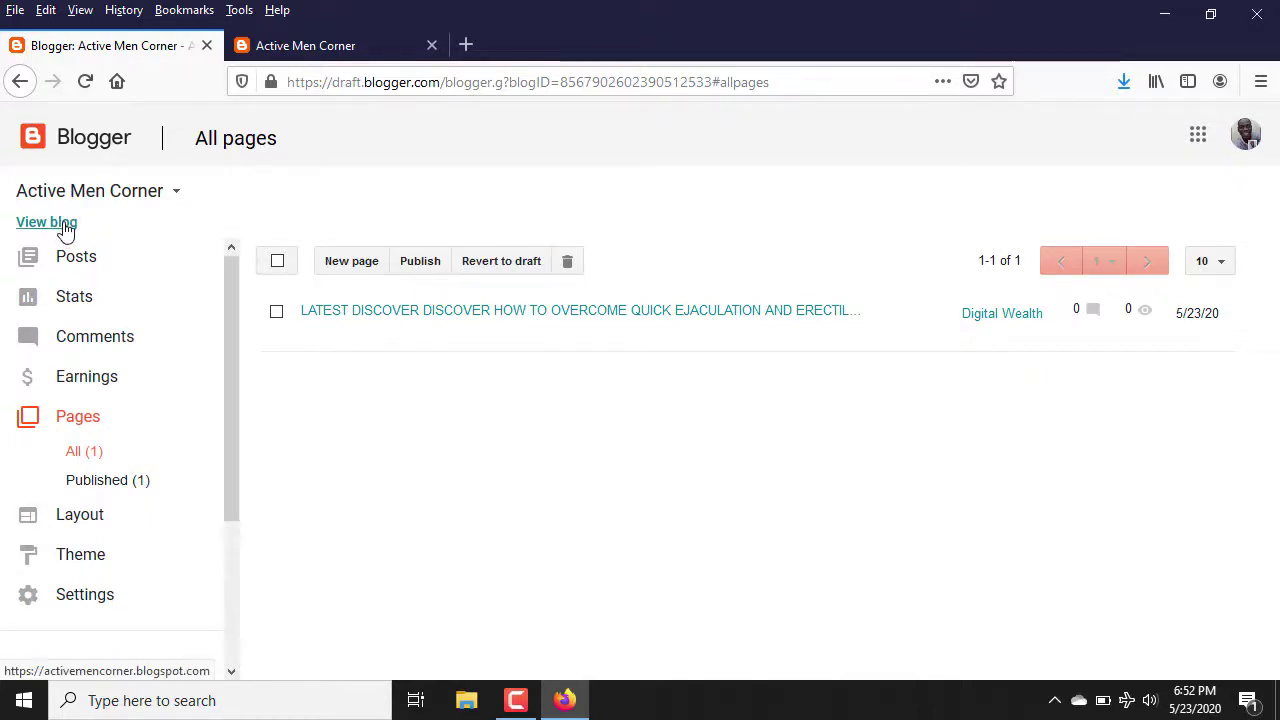
click(65, 228)
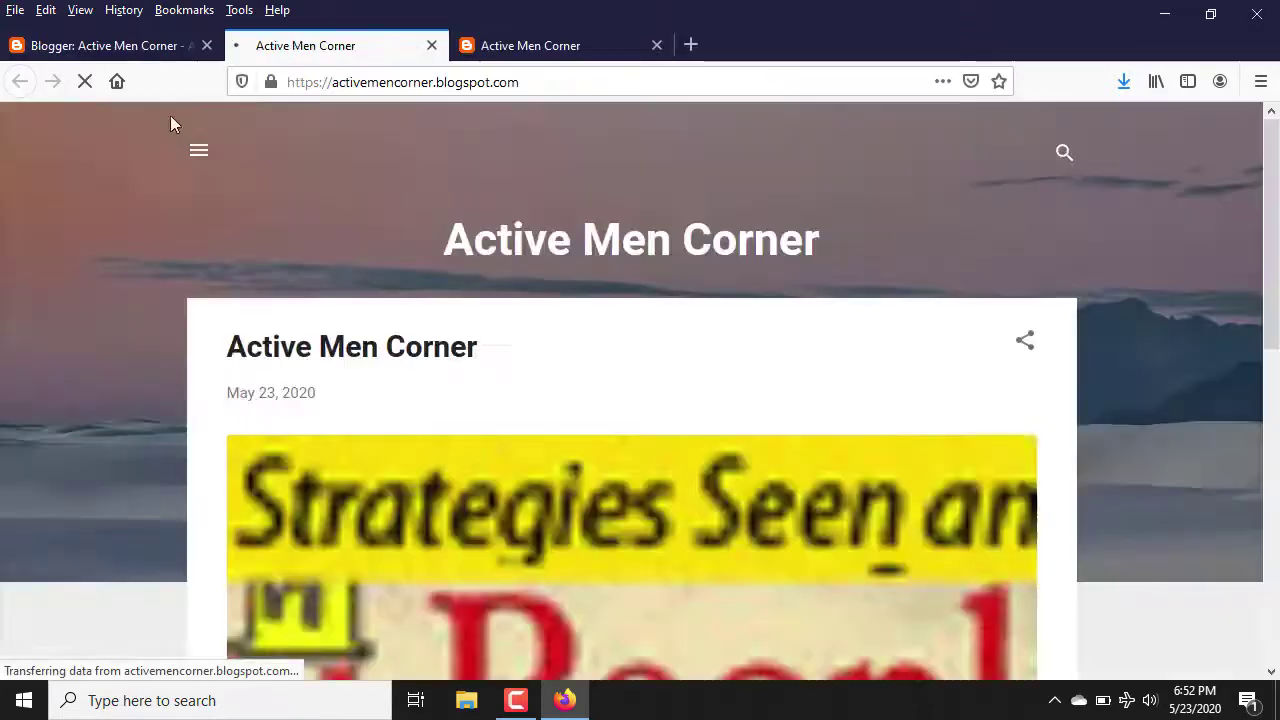
drag(335, 70, 490, 82)
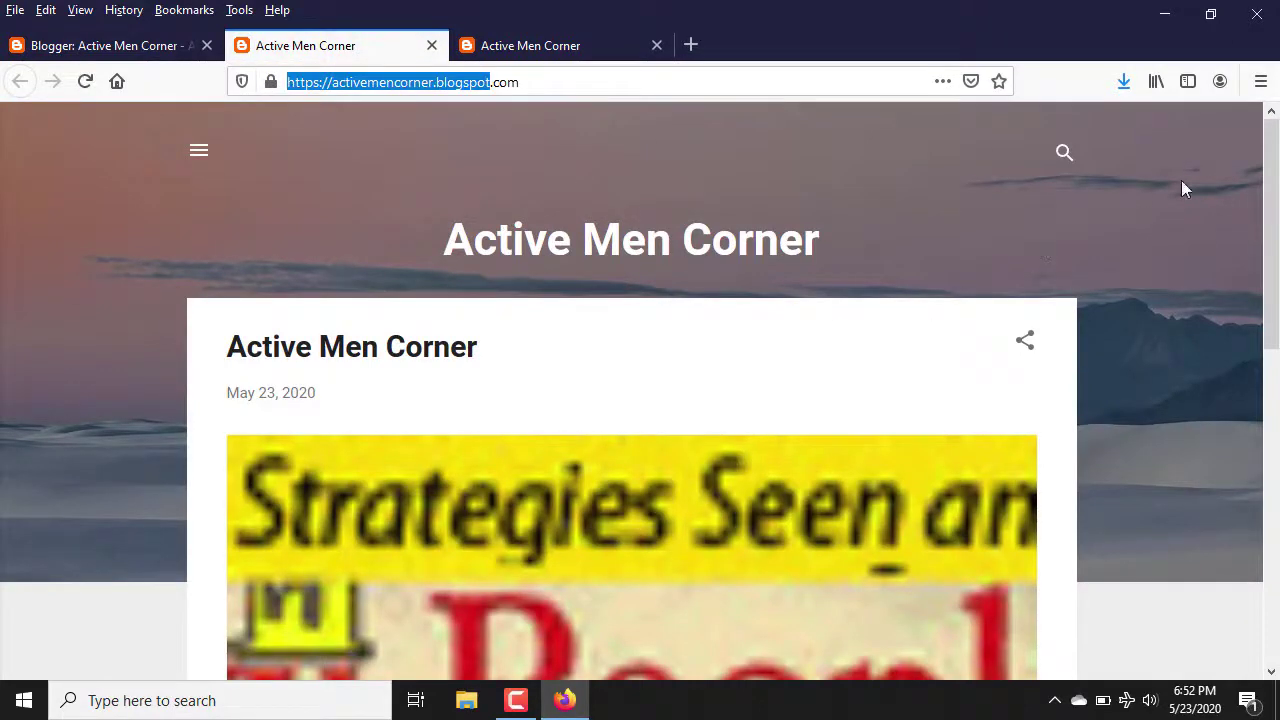
drag(1273, 205, 1241, 175)
click(432, 47)
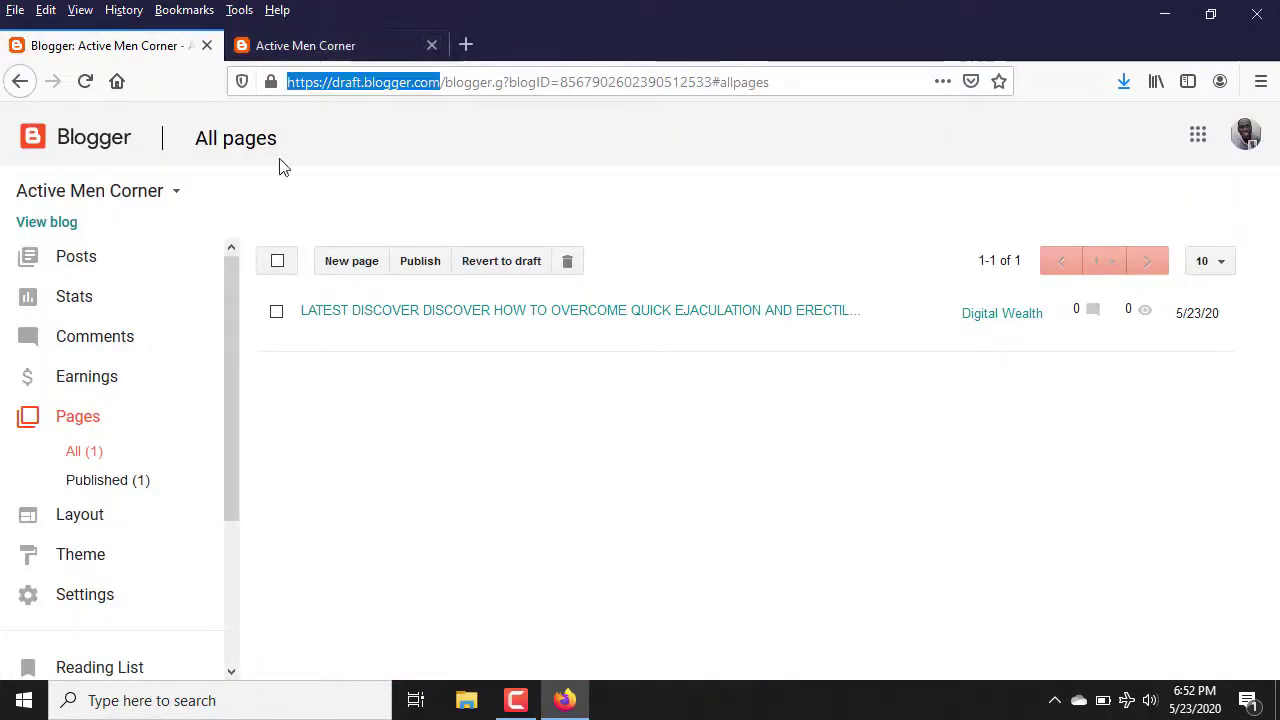
click(345, 47)
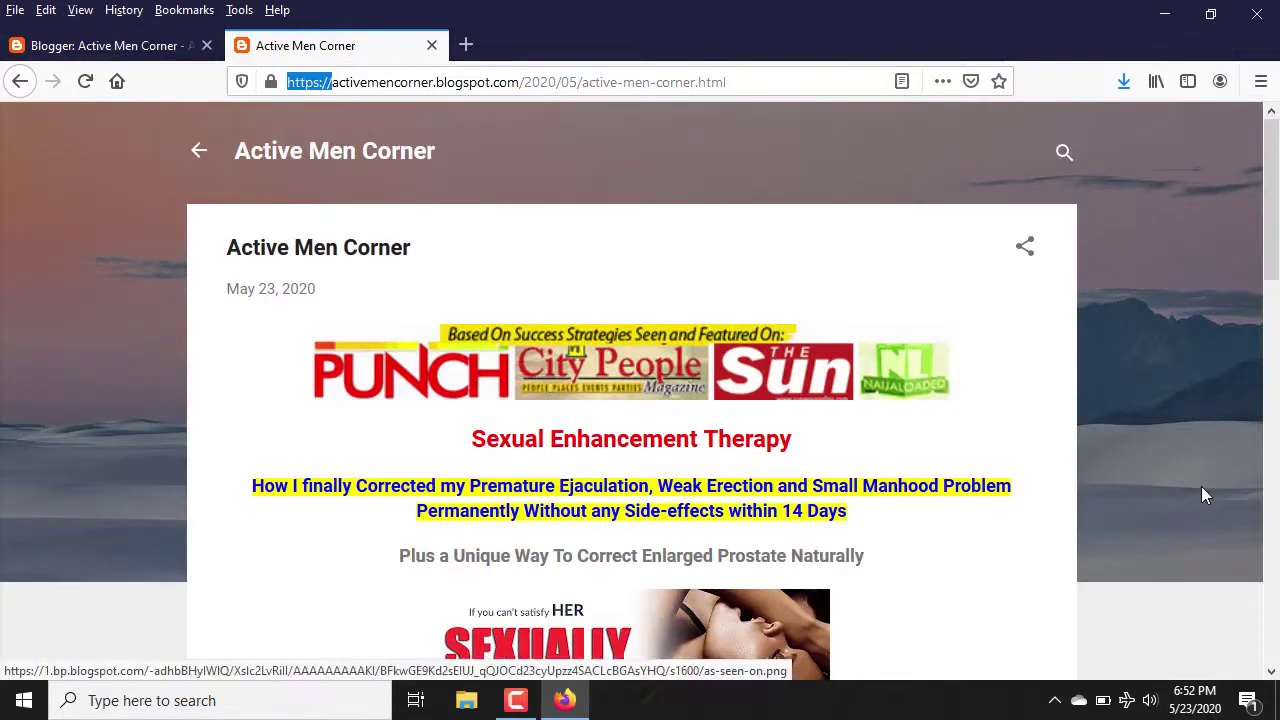
drag(1272, 200, 1169, 143)
drag(578, 82, 432, 70)
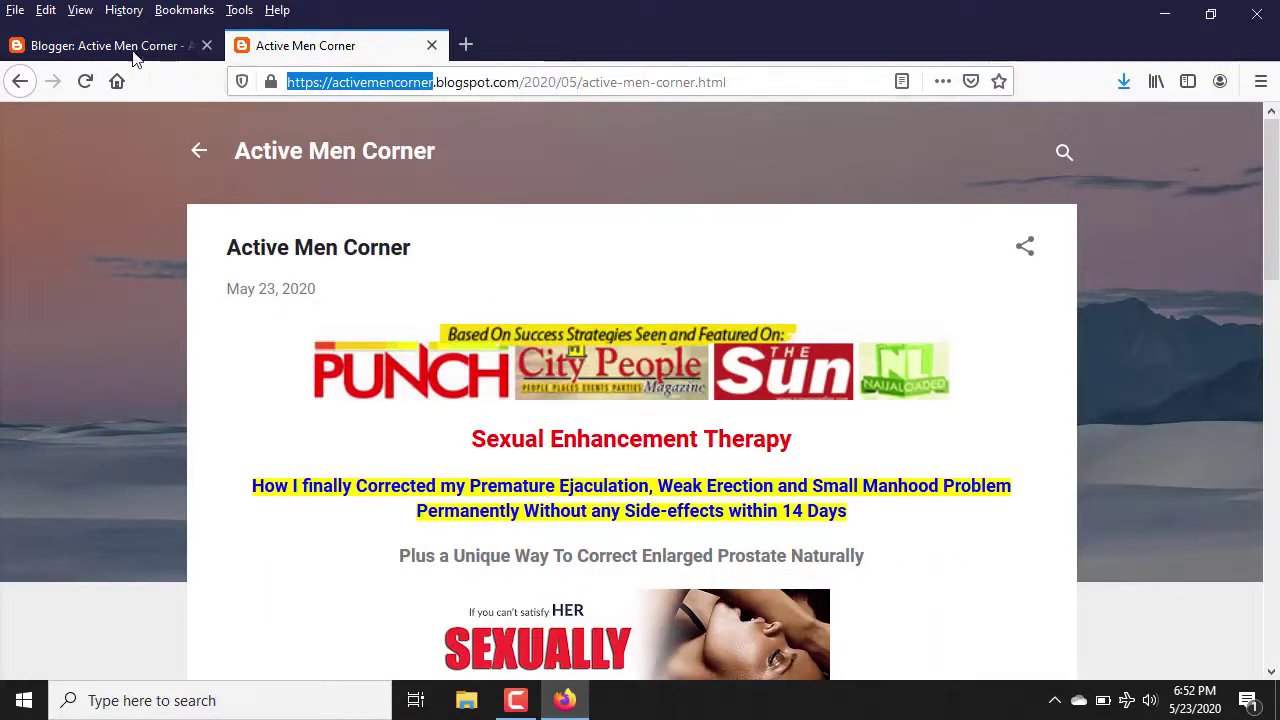
click(123, 46)
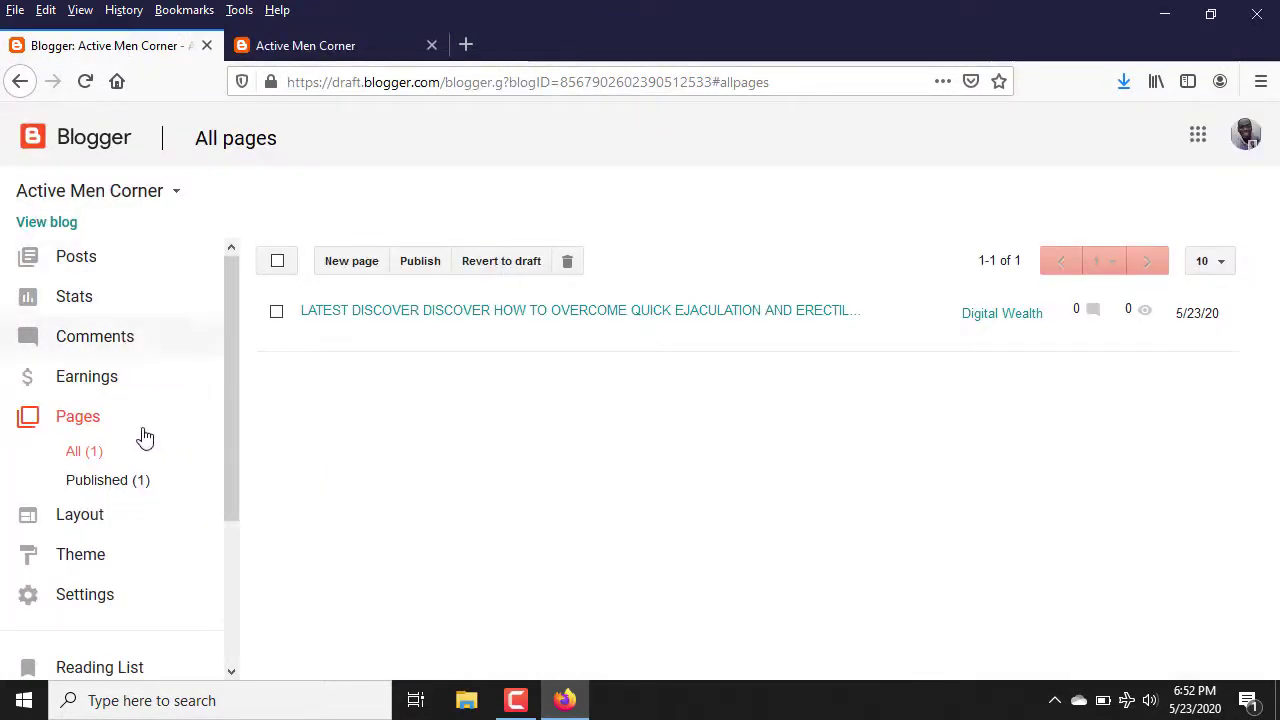
In Layout, save the Search This Blog and page header gadgets as hidden
click(168, 524)
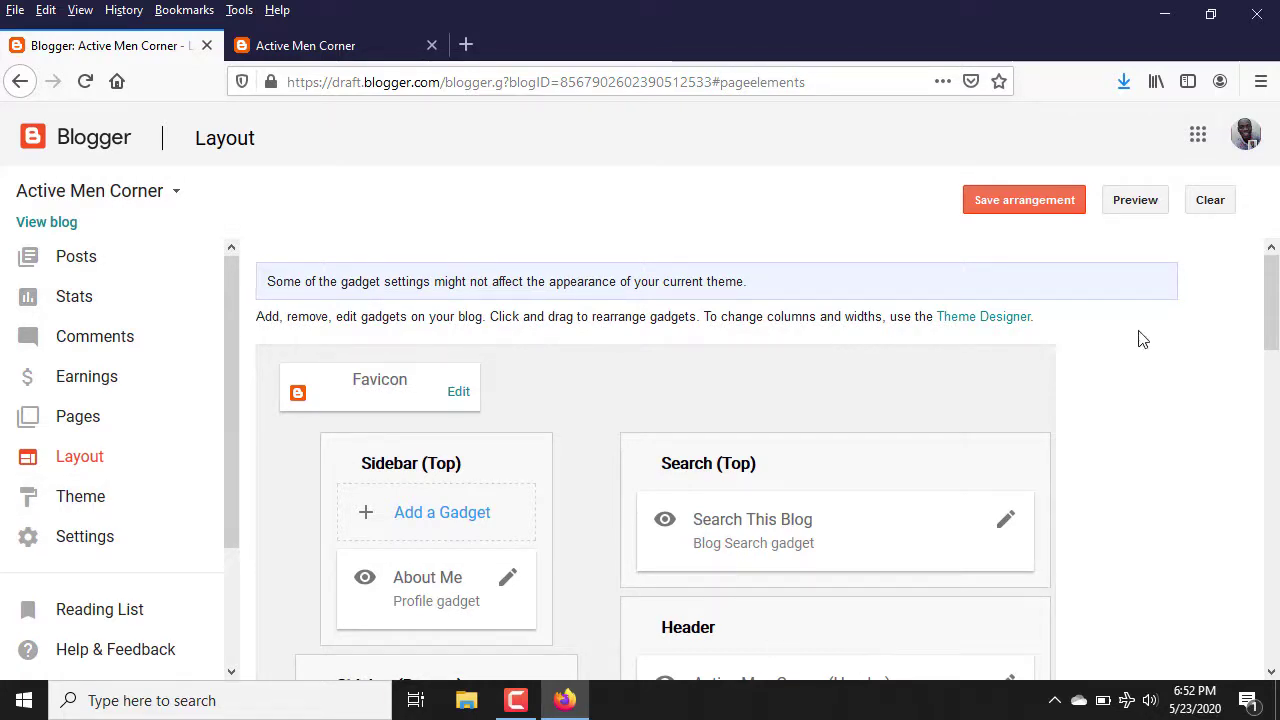
scroll(1263, 391, down, 1)
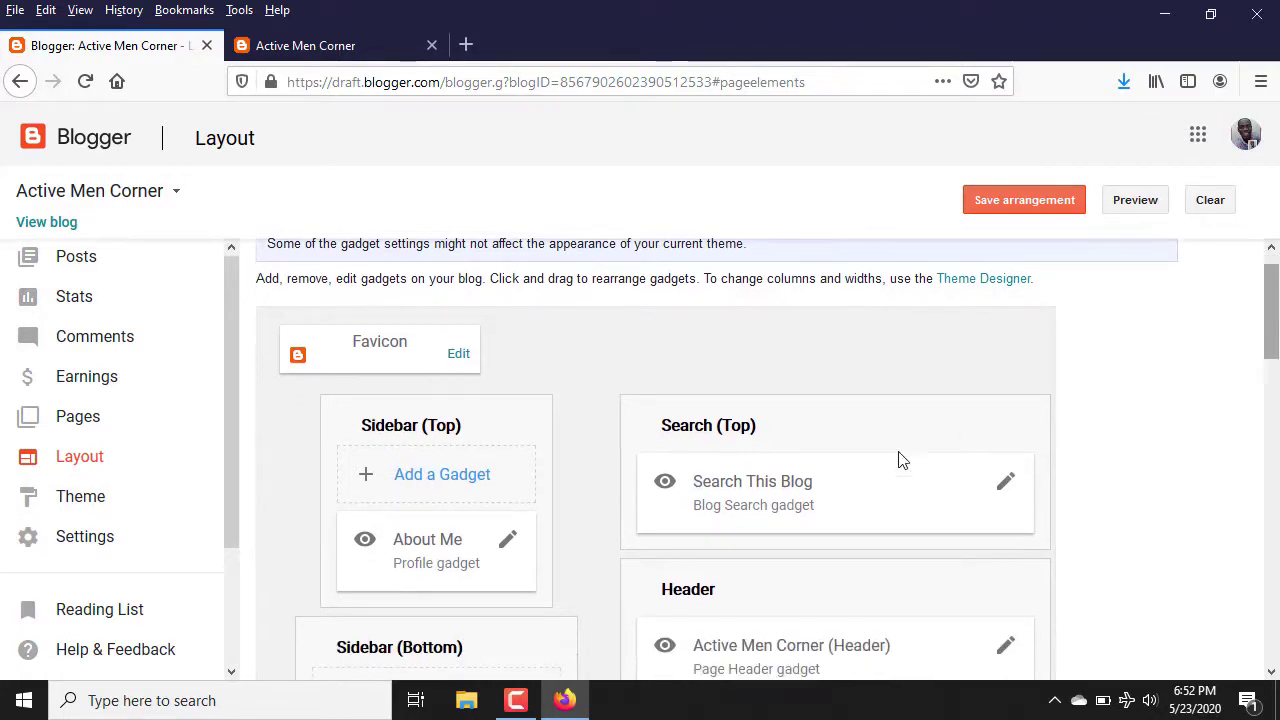
click(1008, 485)
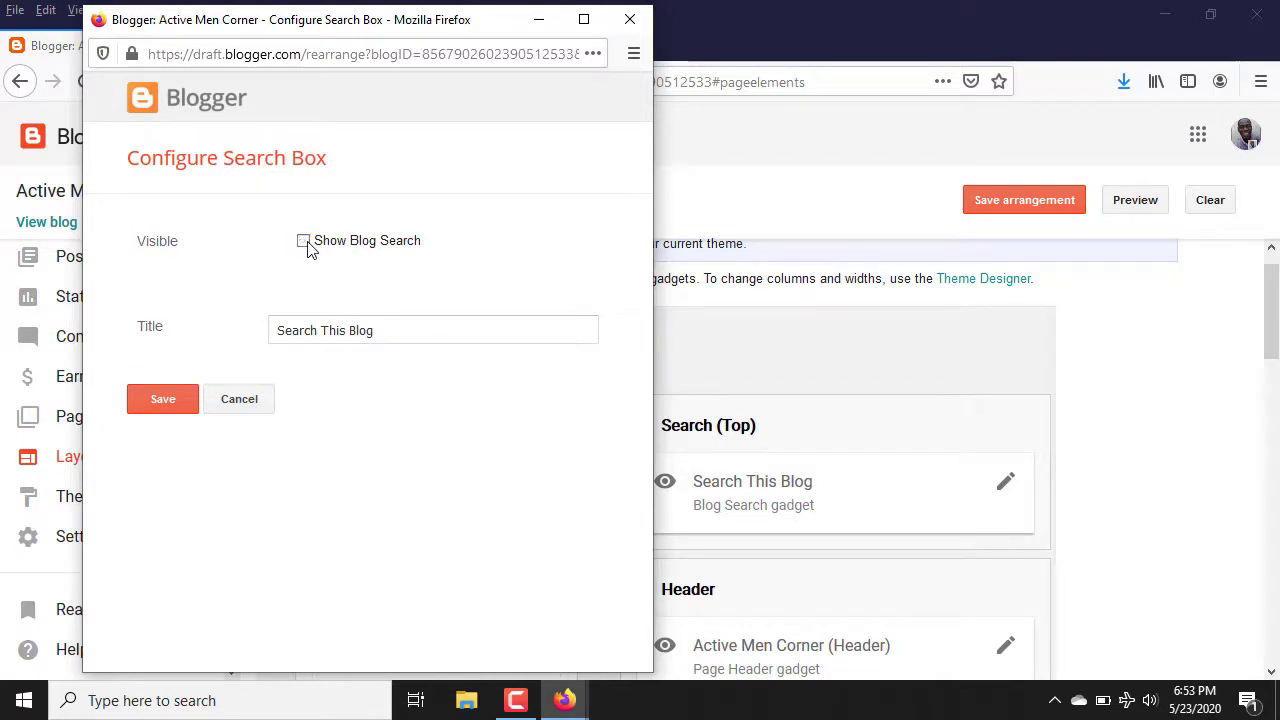
click(165, 399)
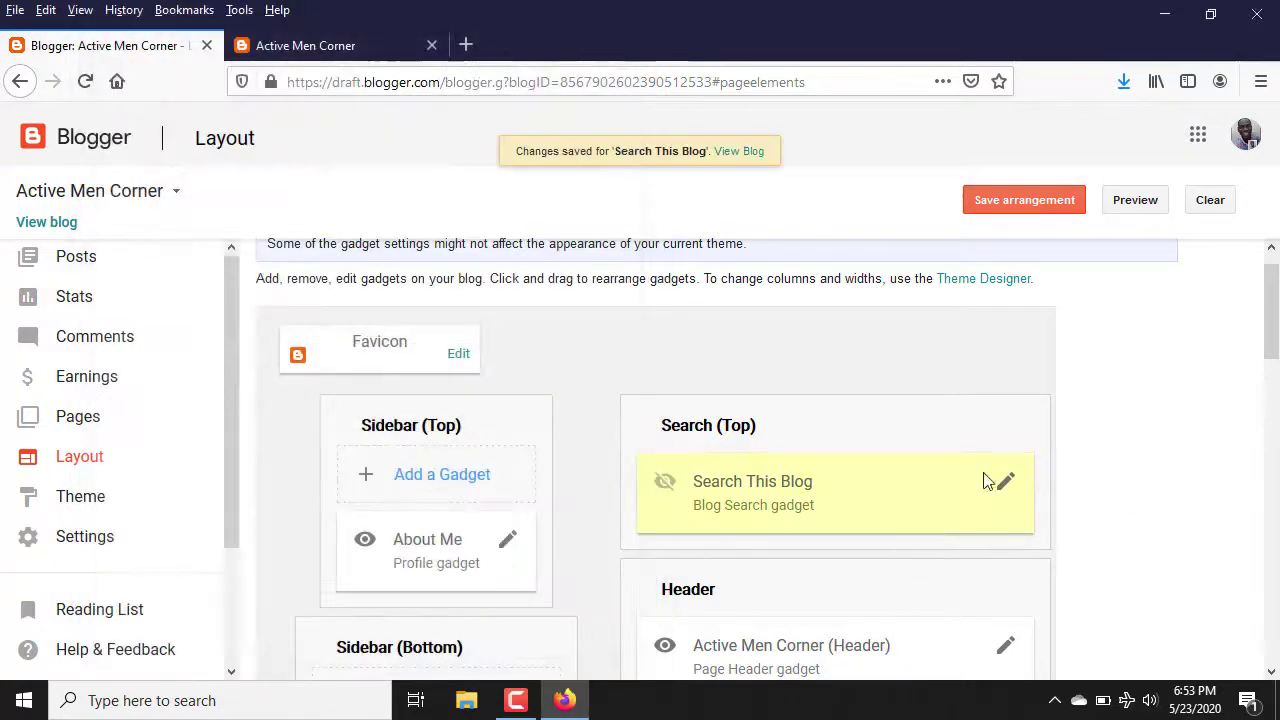
scroll(1040, 451, down, 3)
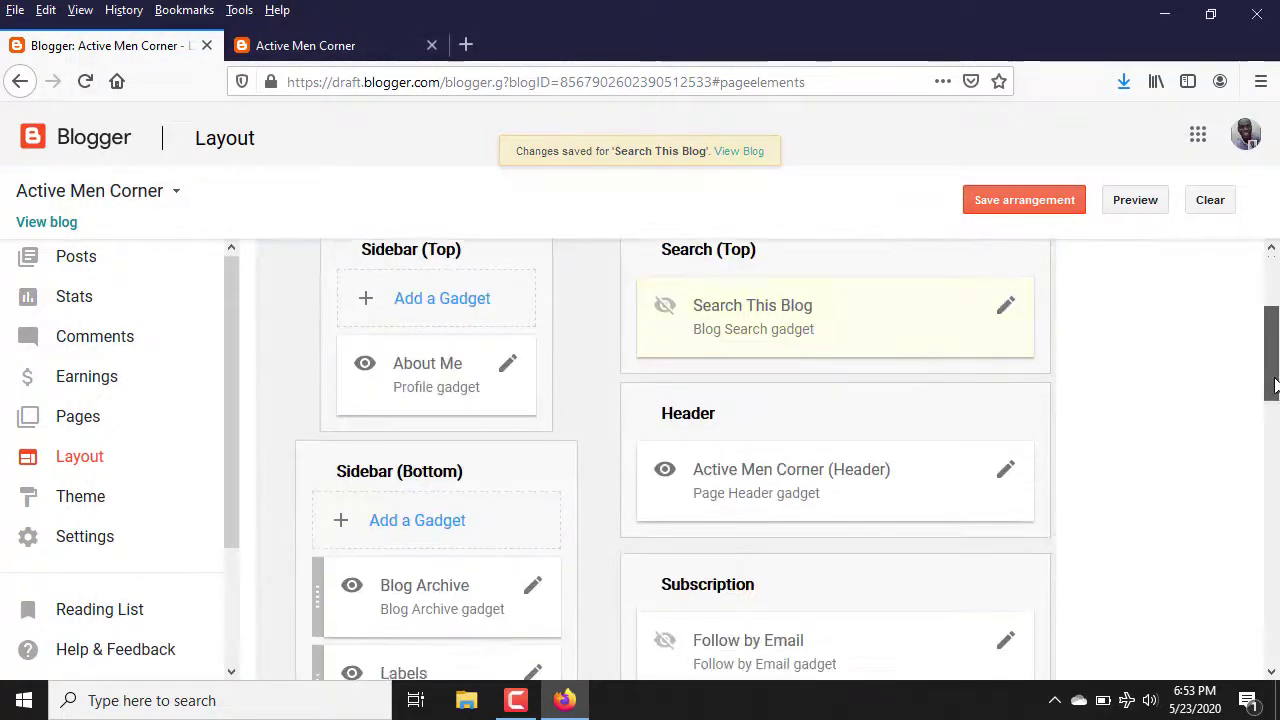
click(1003, 470)
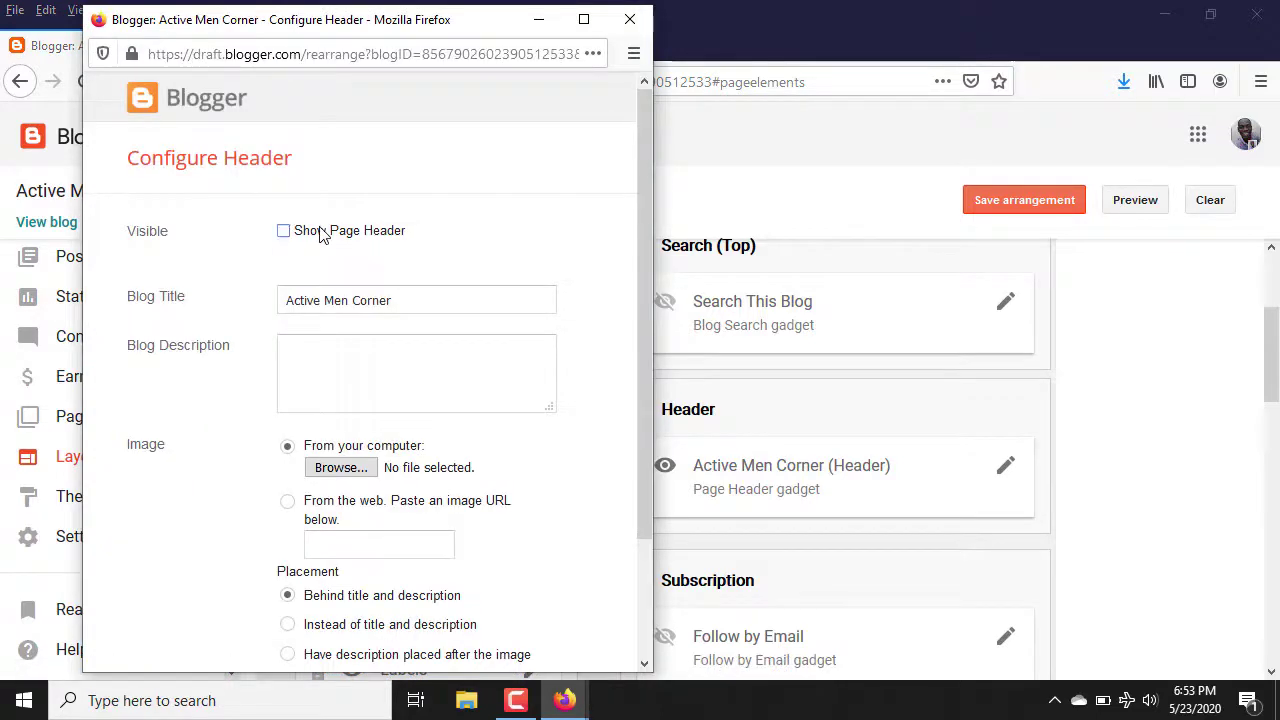
drag(641, 413, 632, 577)
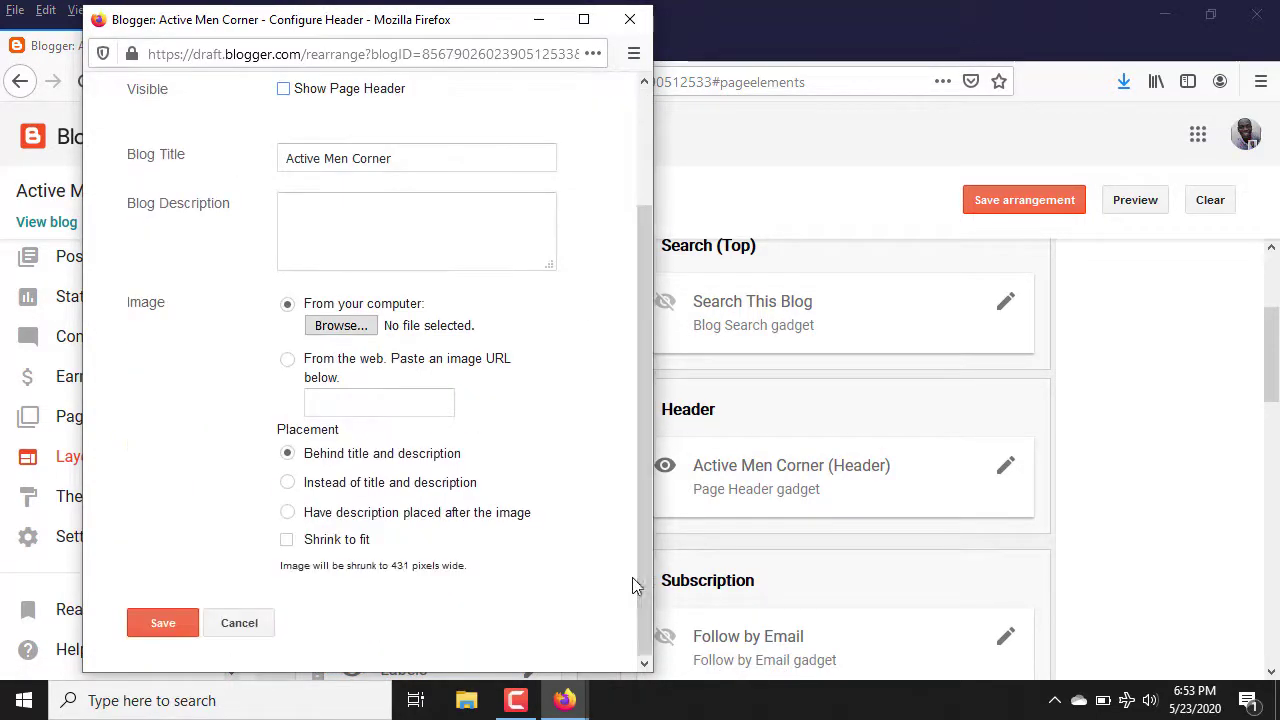
click(165, 622)
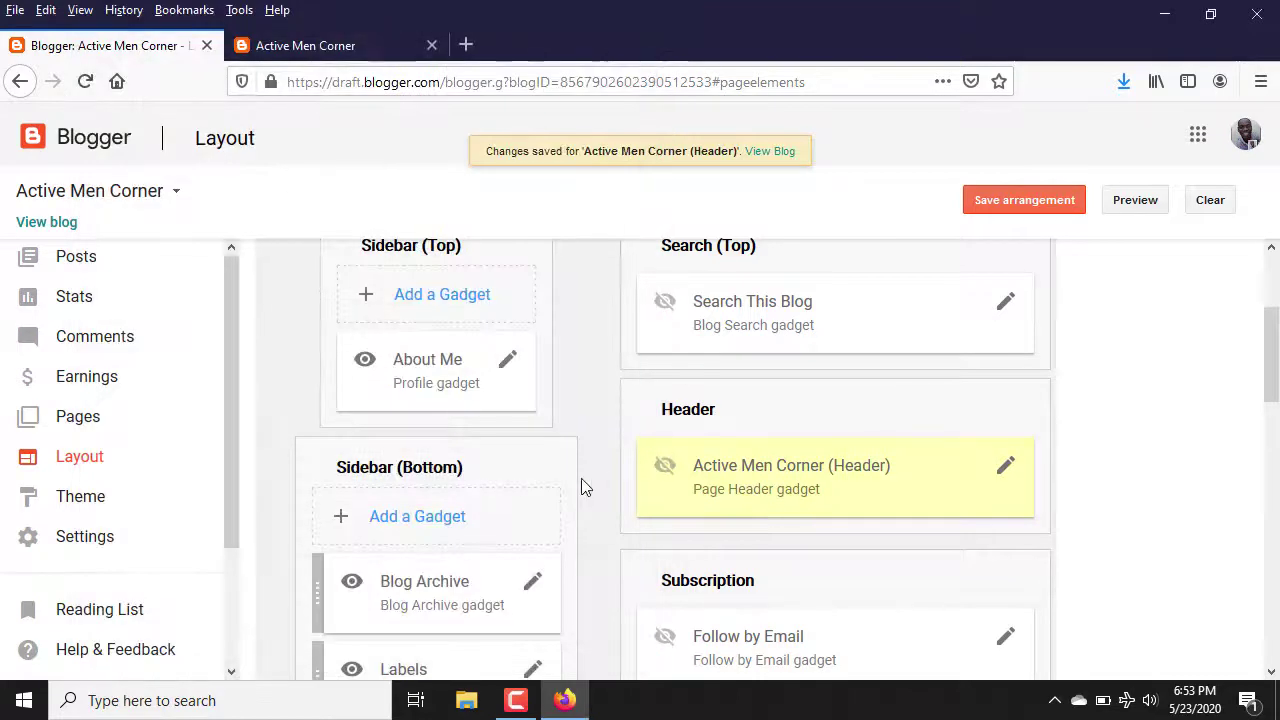
Hide the About Me profile gadget and the Blog Archive gadget
click(508, 362)
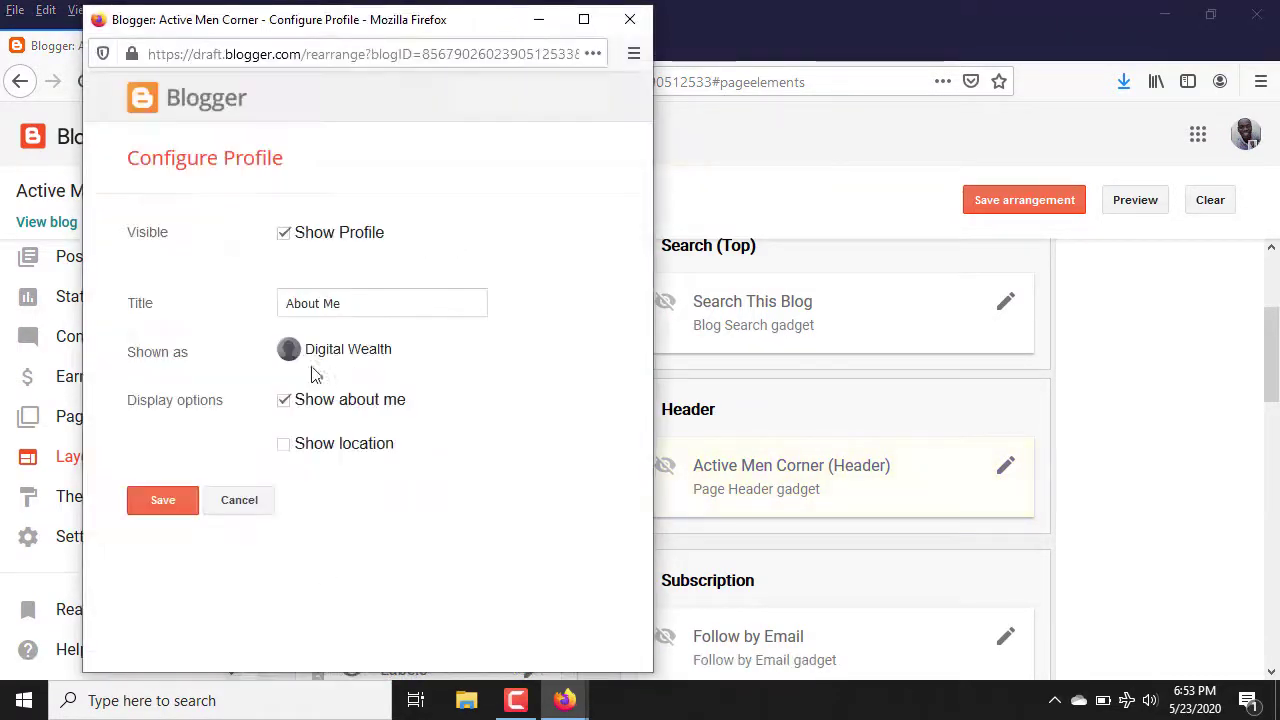
click(314, 232)
click(284, 401)
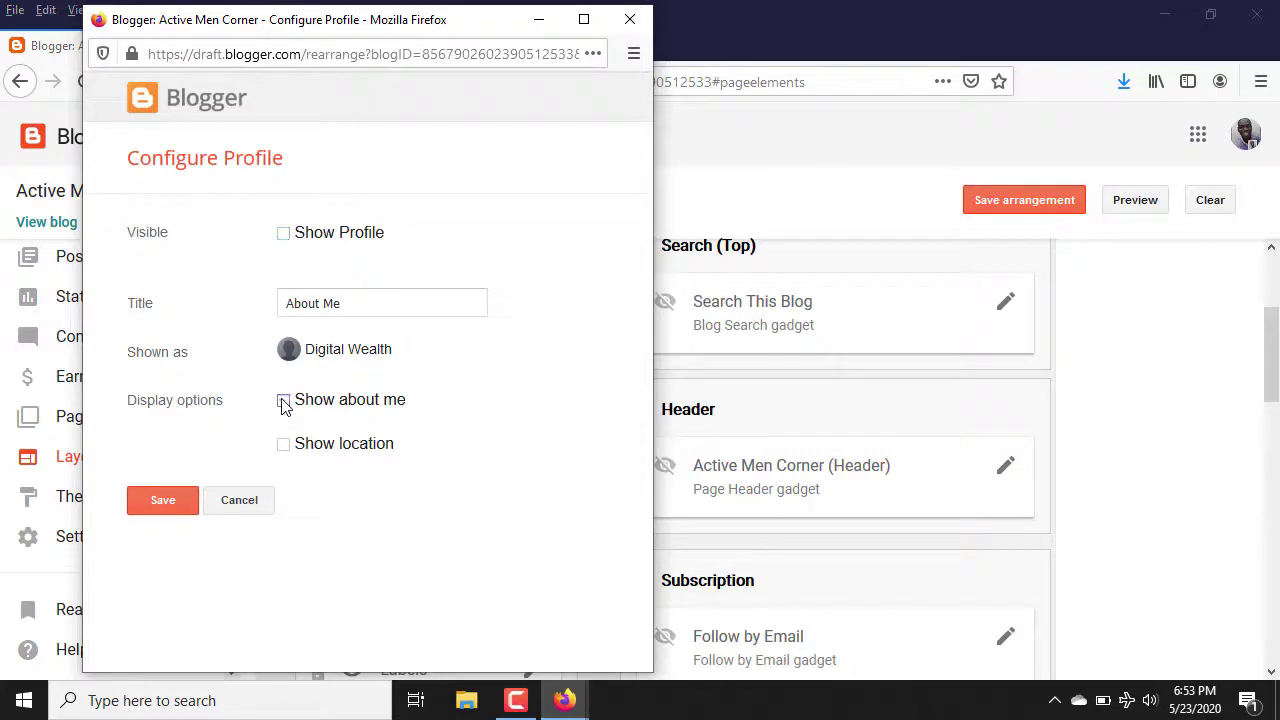
click(158, 508)
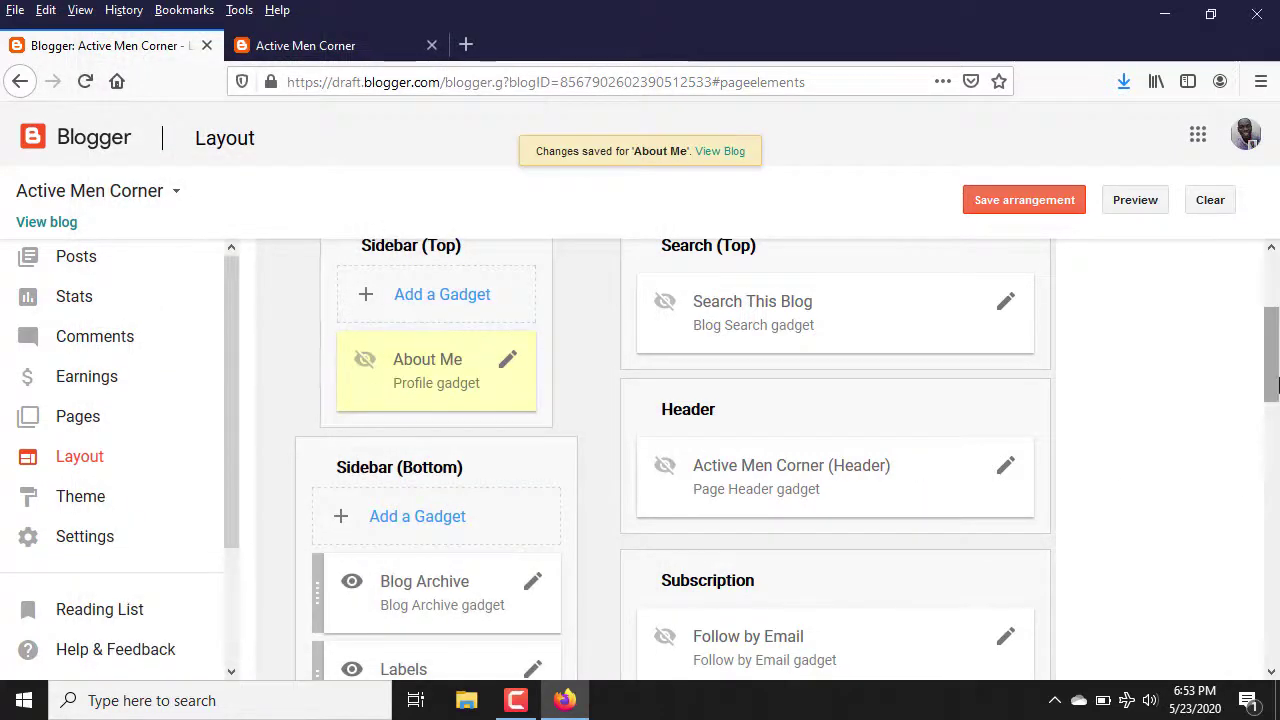
drag(1270, 381, 1270, 443)
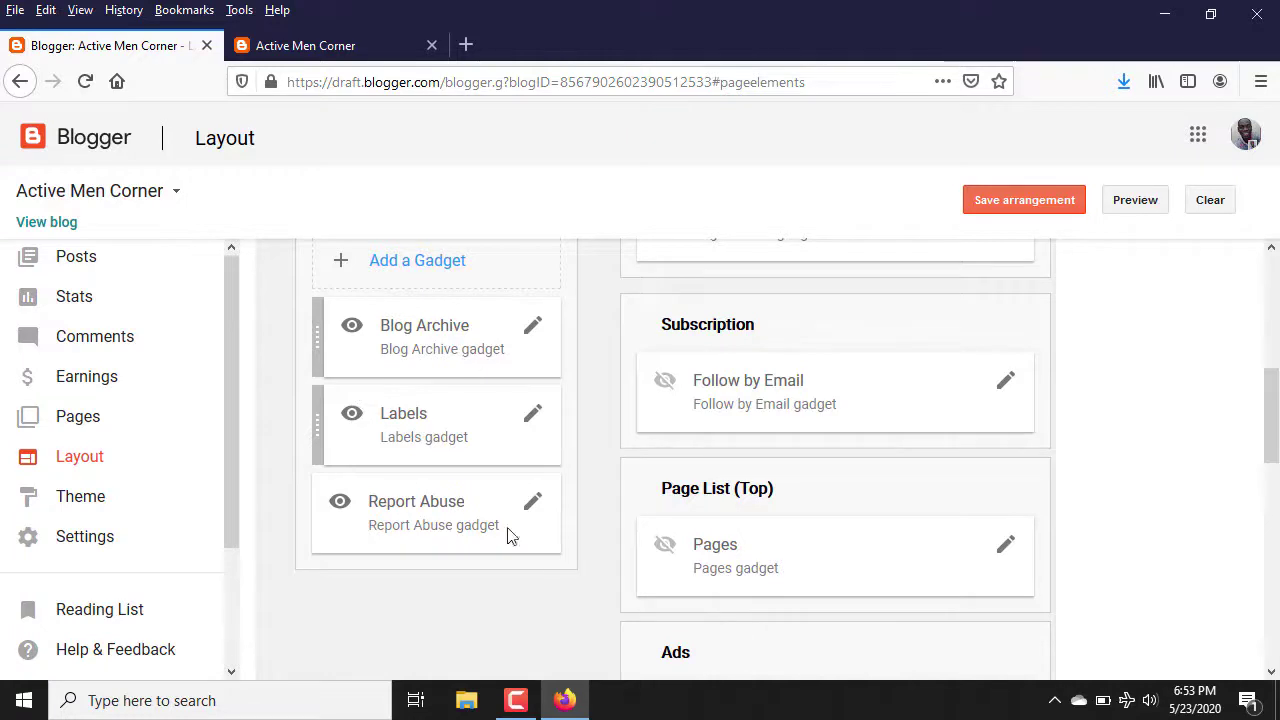
click(535, 333)
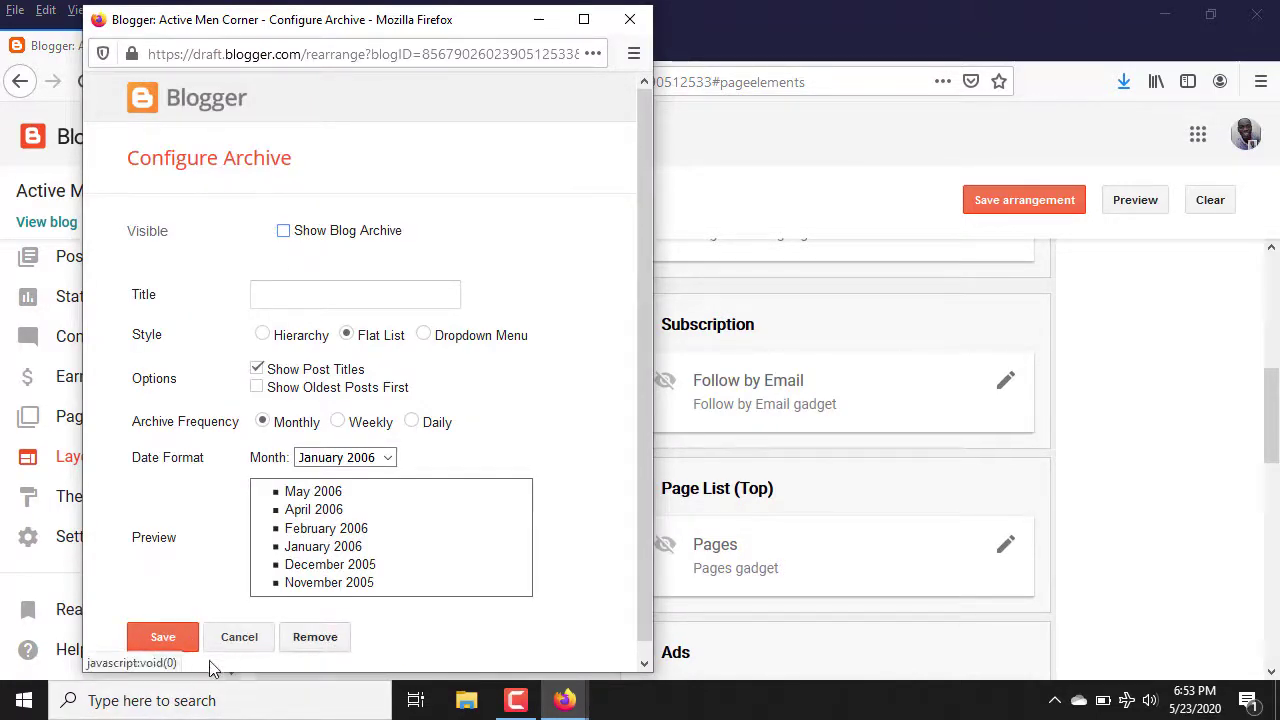
click(161, 647)
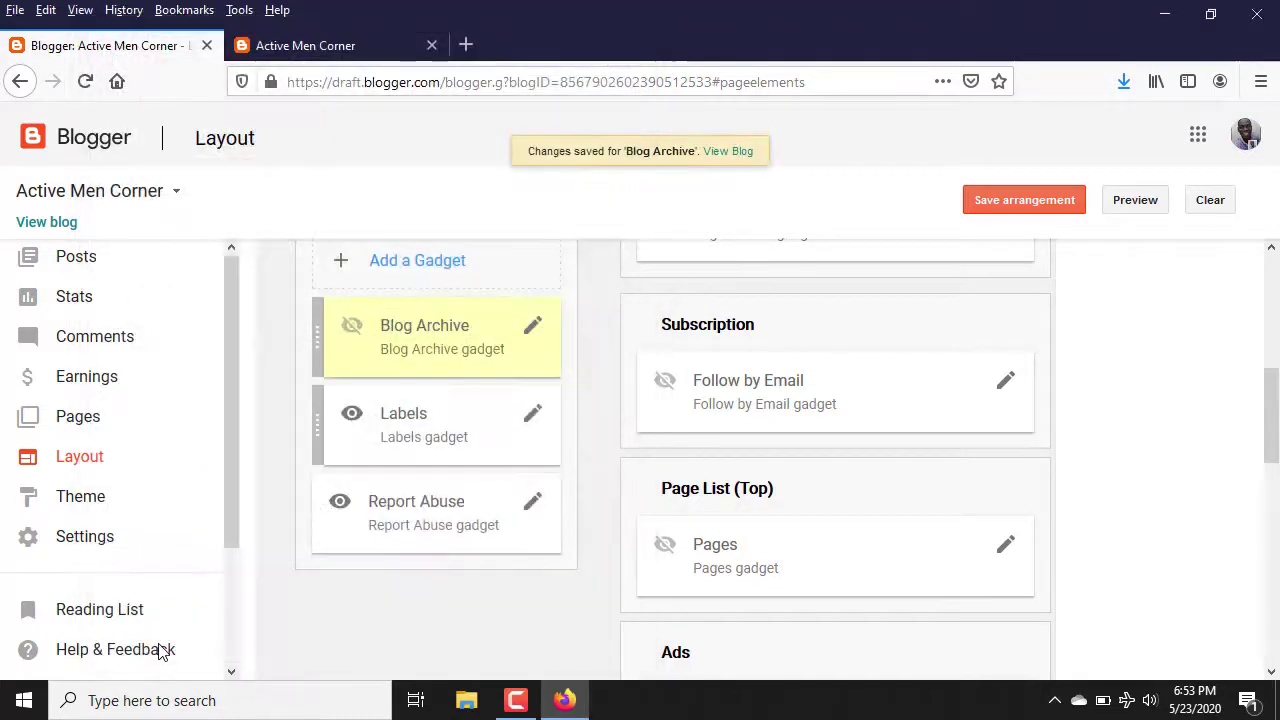
Hide the Labels and Report Abuse gadgets, then return to the live blog tab
click(533, 415)
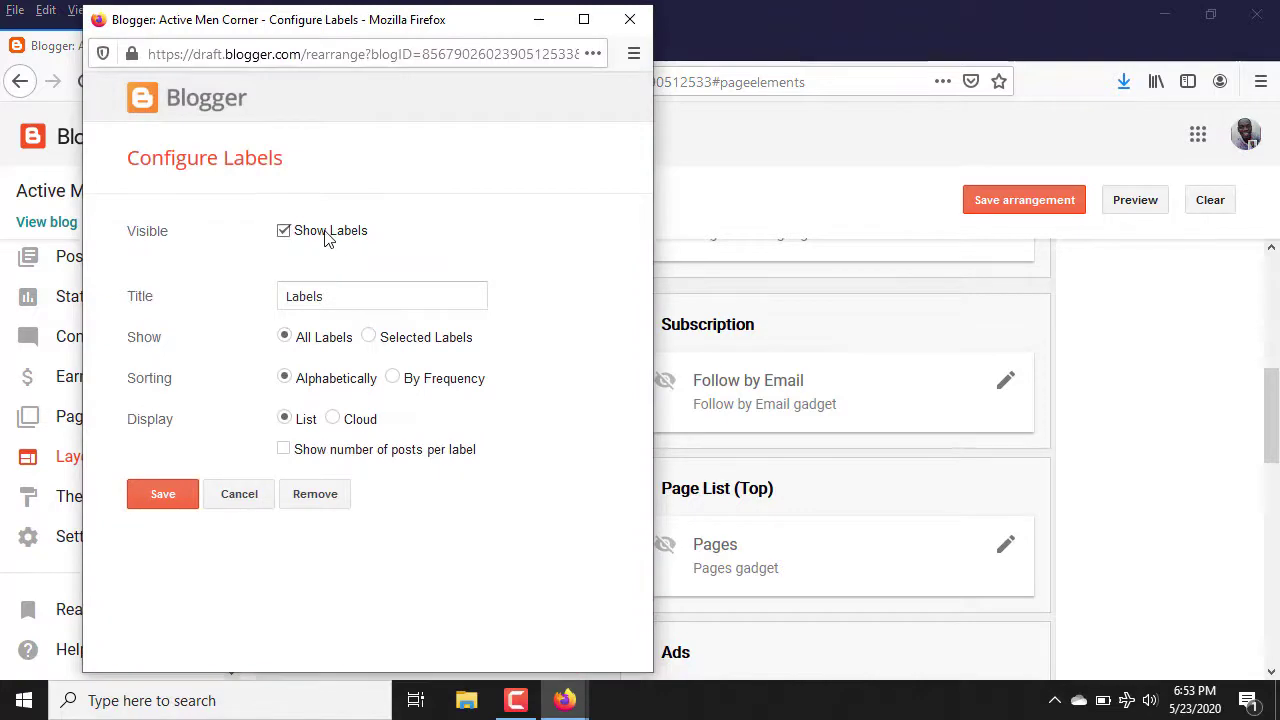
click(284, 231)
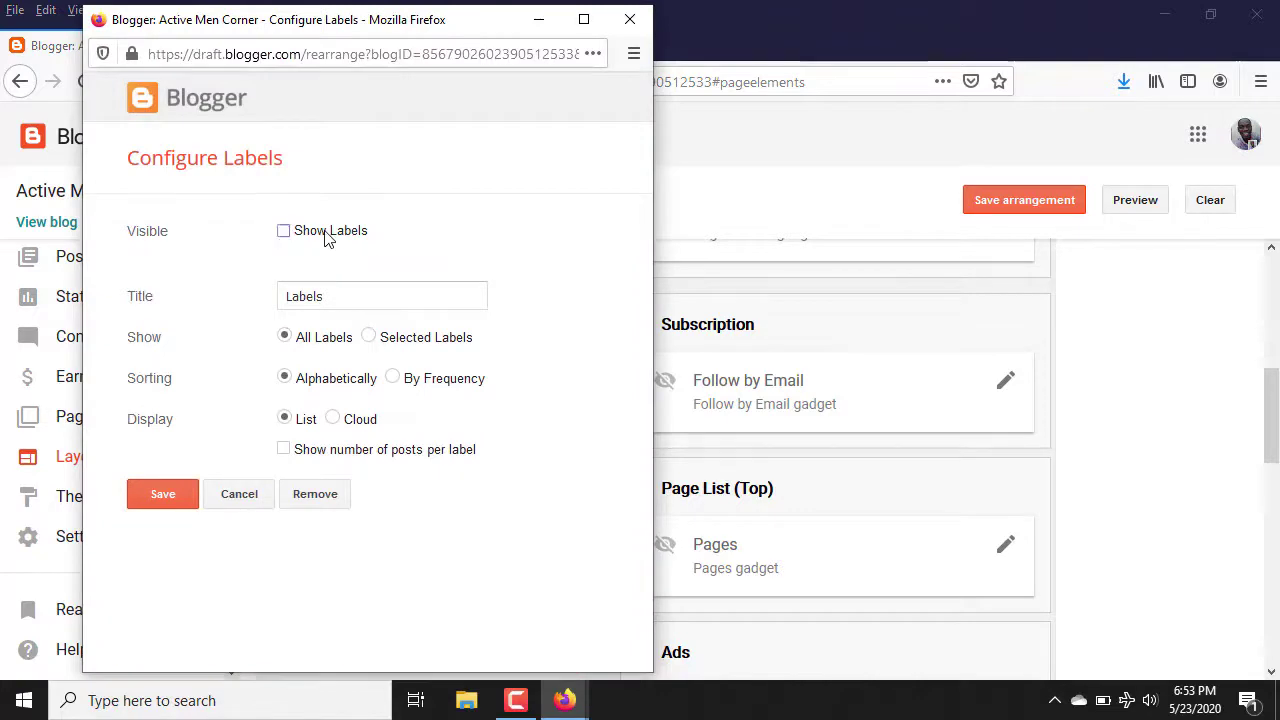
click(163, 494)
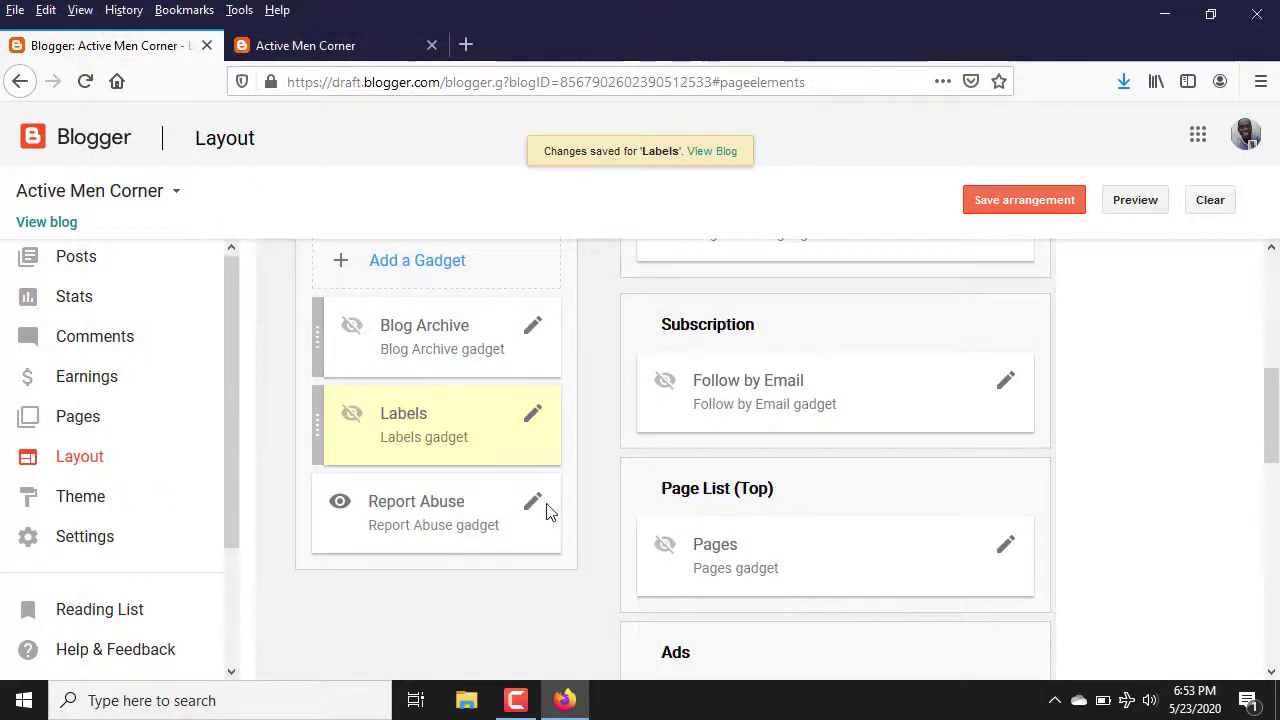
click(533, 504)
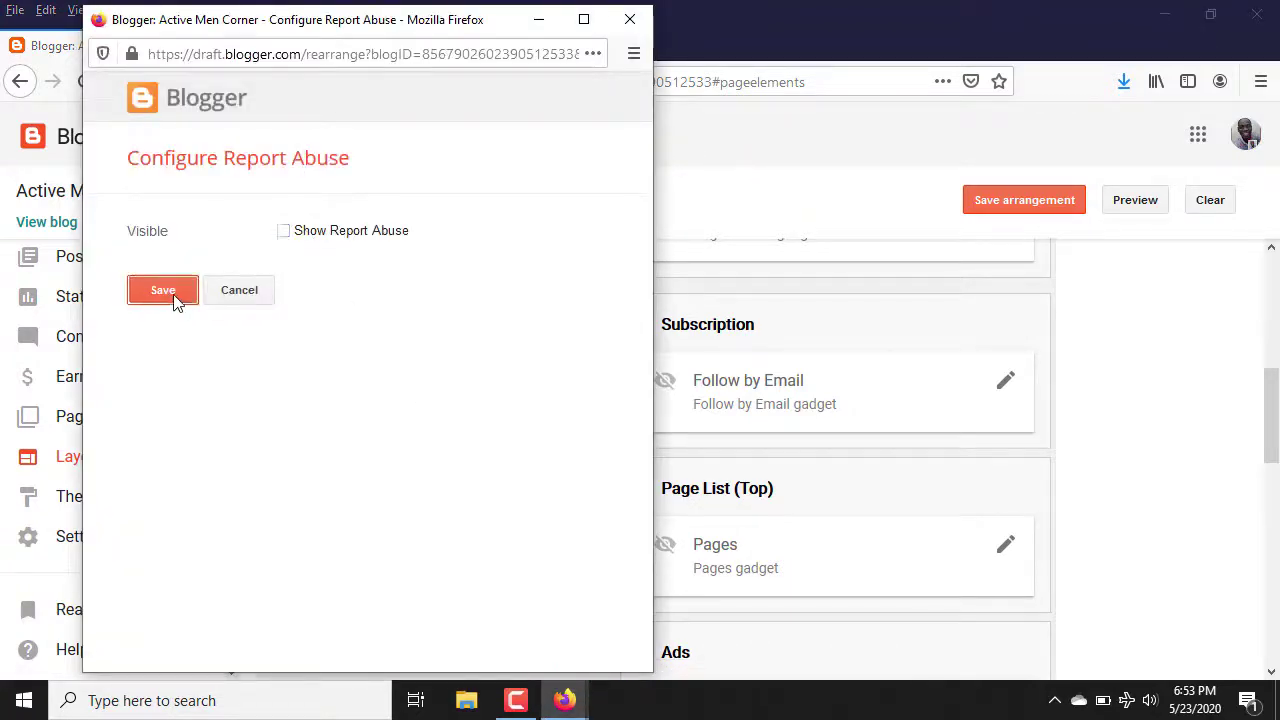
click(171, 297)
drag(1275, 398, 1275, 524)
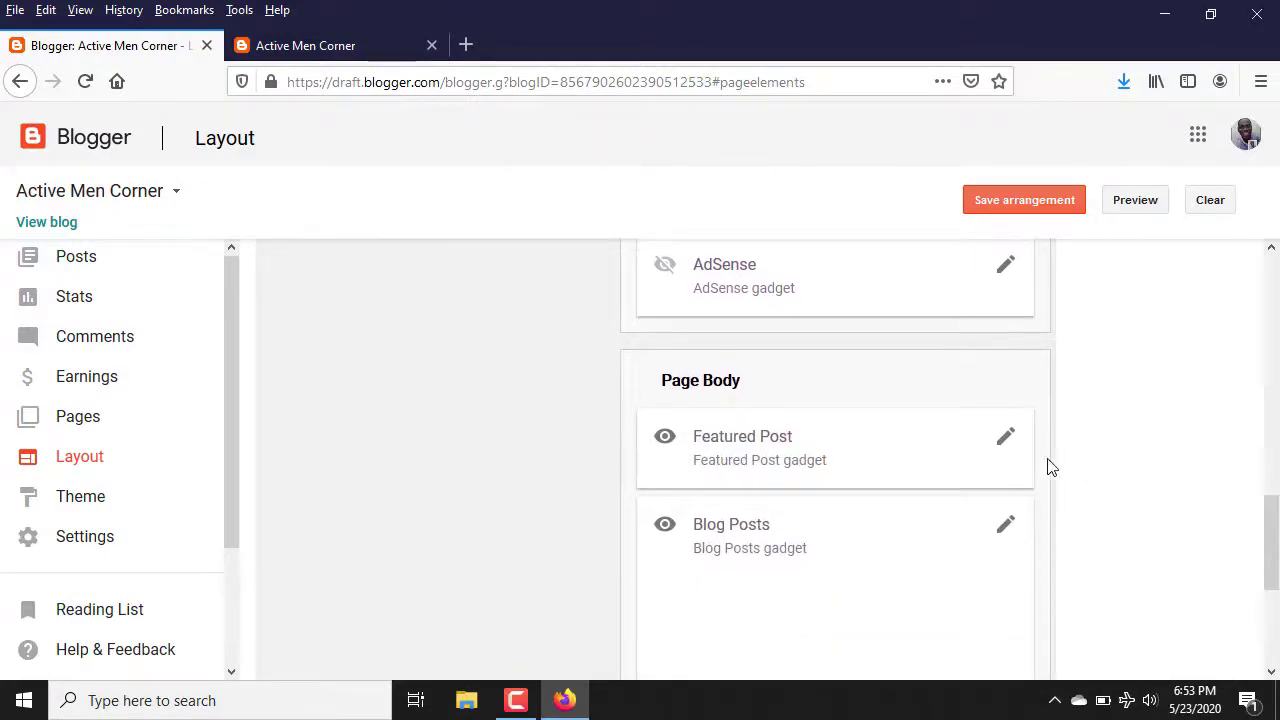
click(372, 50)
click(680, 82)
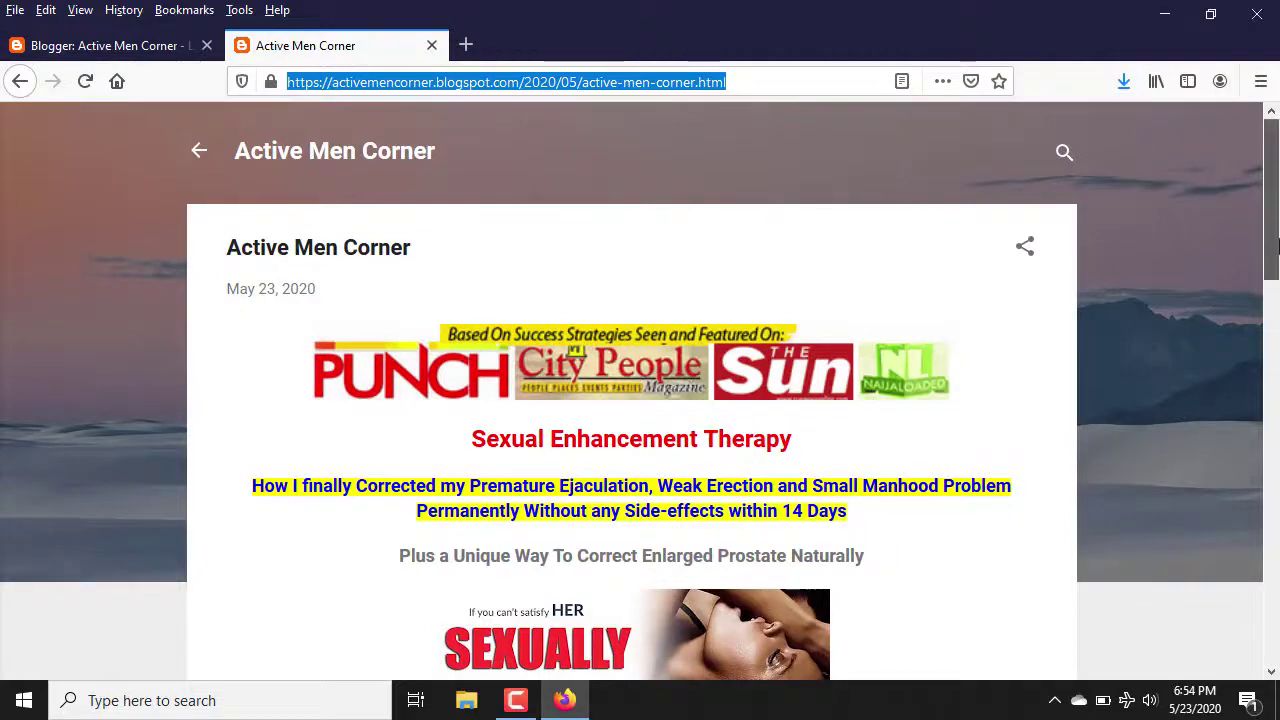
scroll(683, 388, down, 2)
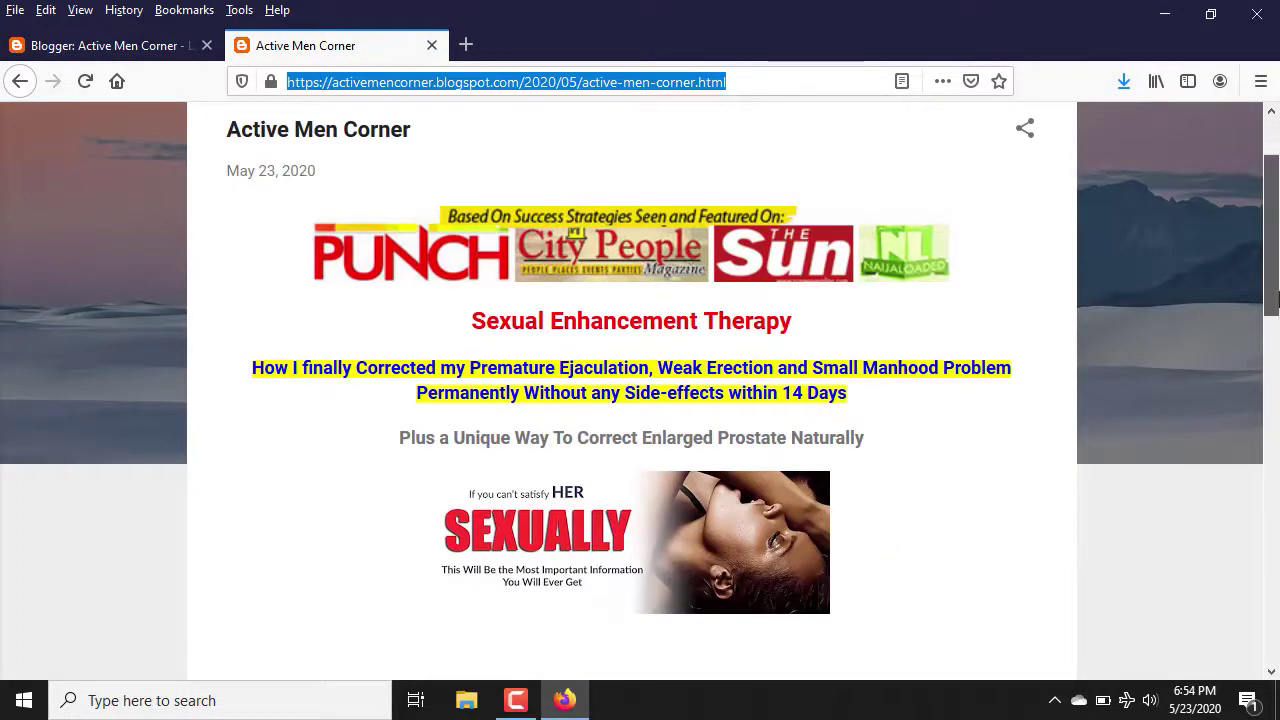
drag(1273, 300, 1230, 200)
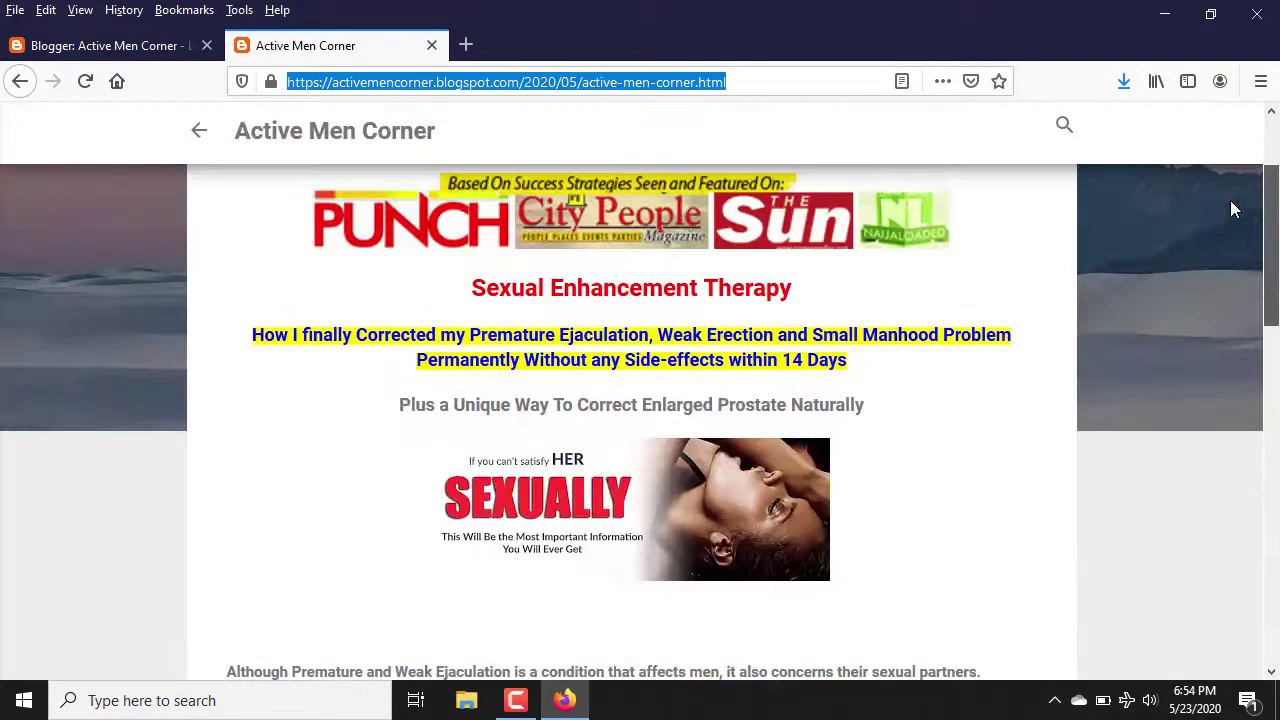
click(196, 133)
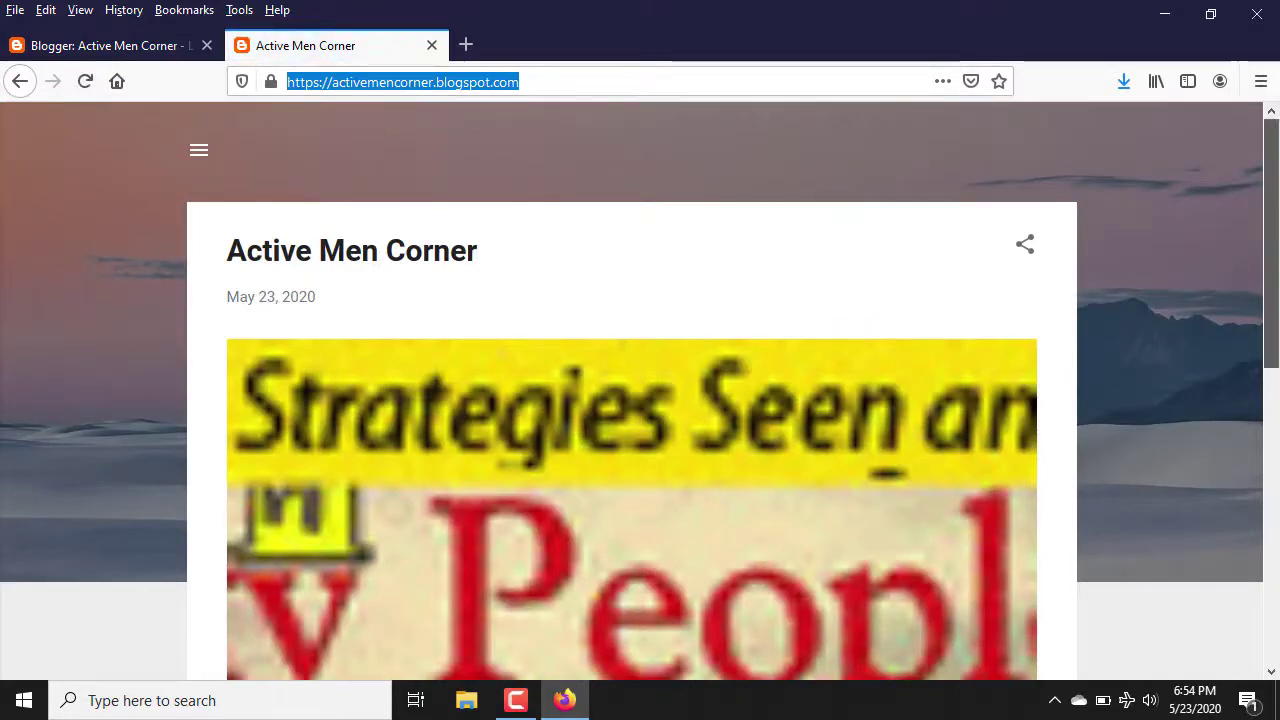
drag(1272, 335, 1274, 627)
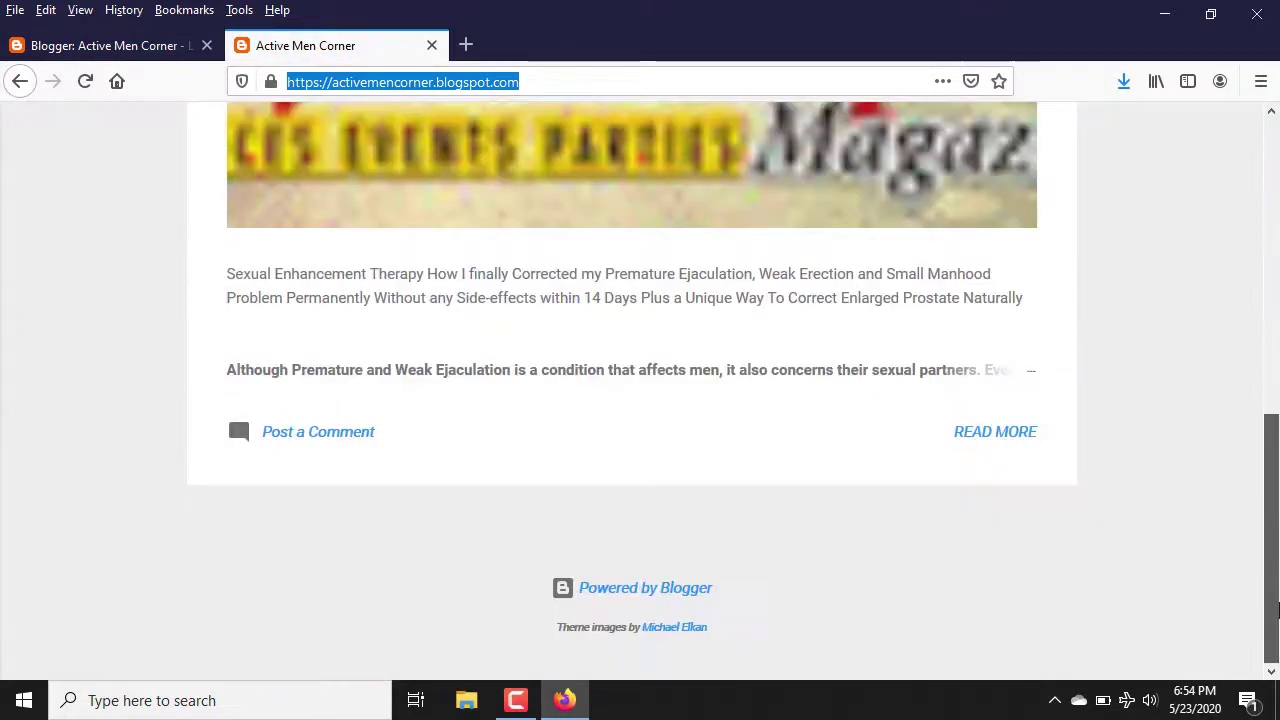
click(963, 449)
drag(1277, 240, 1272, 624)
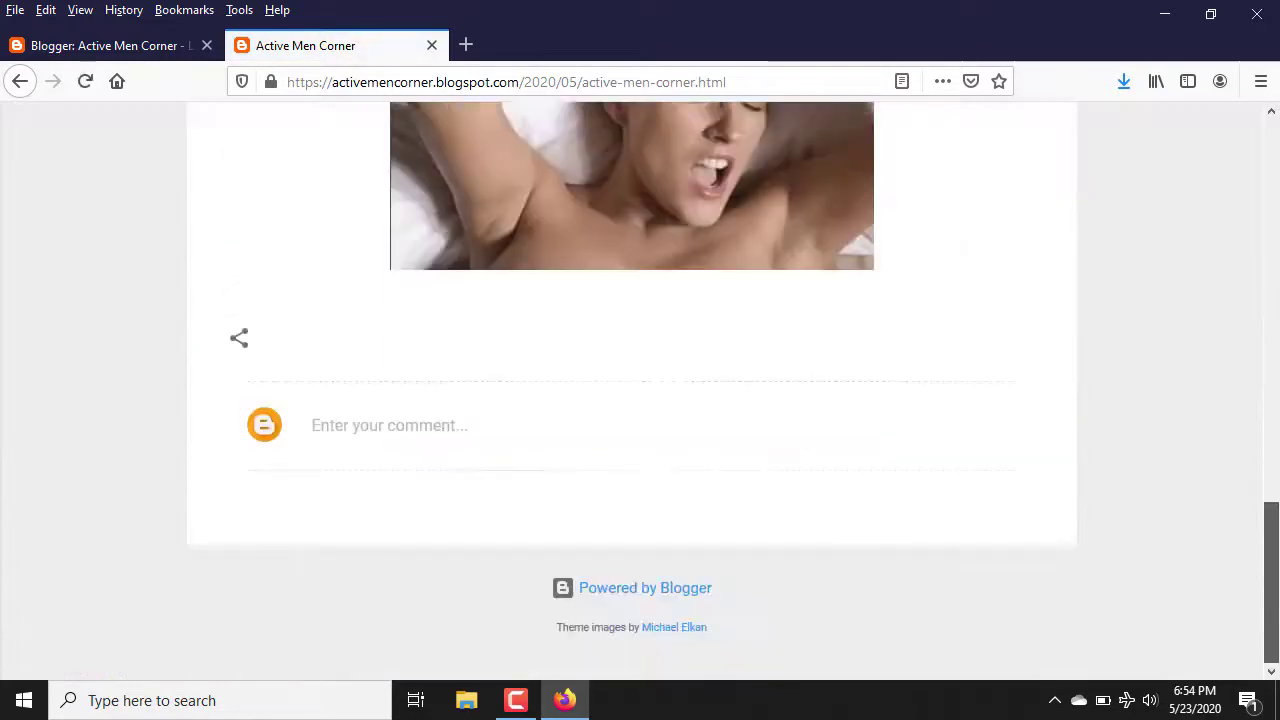
click(110, 46)
Hide the Featured Post gadget's title, snippet and image
click(1005, 438)
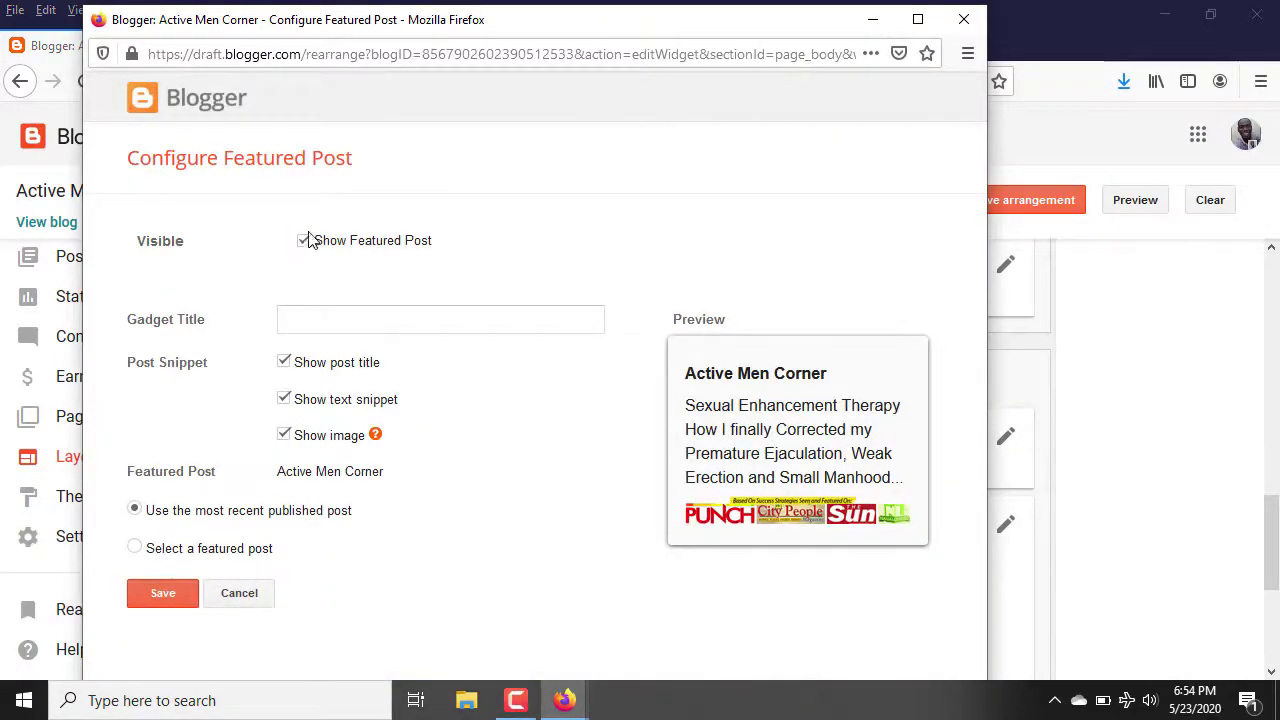
click(284, 362)
click(284, 399)
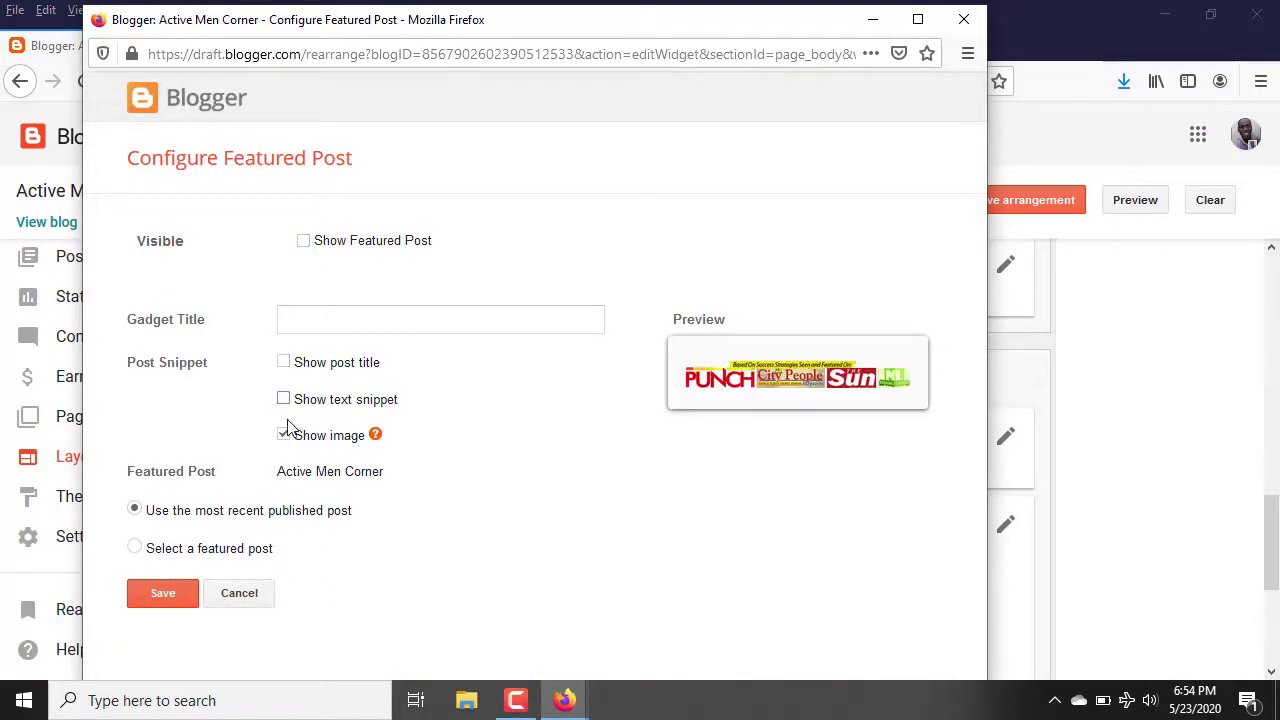
click(285, 435)
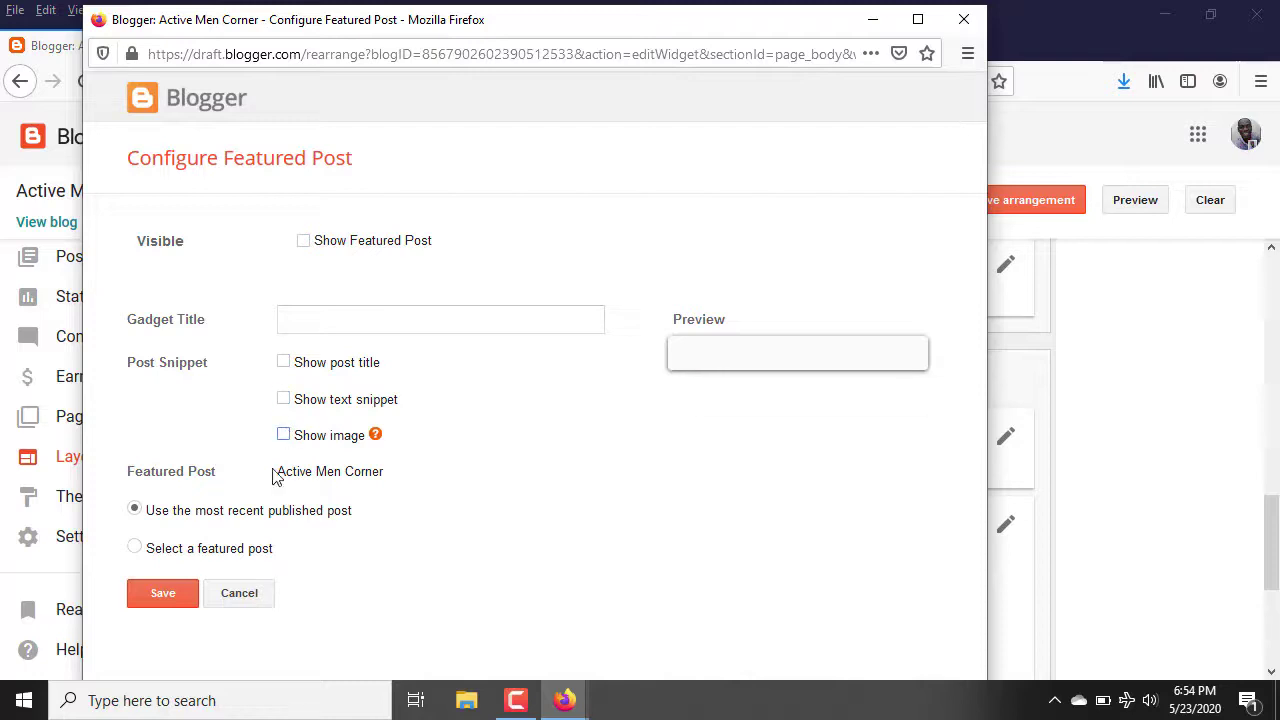
click(162, 603)
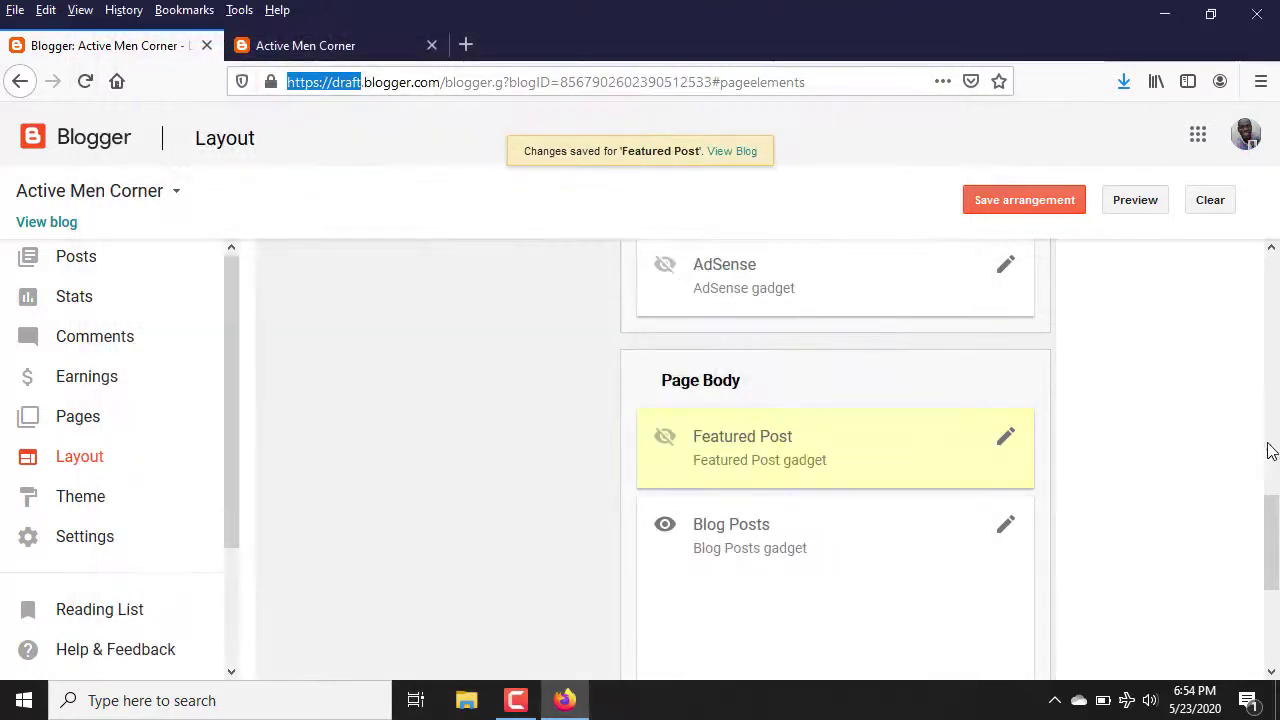
Remove comment count, labels and location from the Blog Posts gadget
drag(1270, 530, 1272, 578)
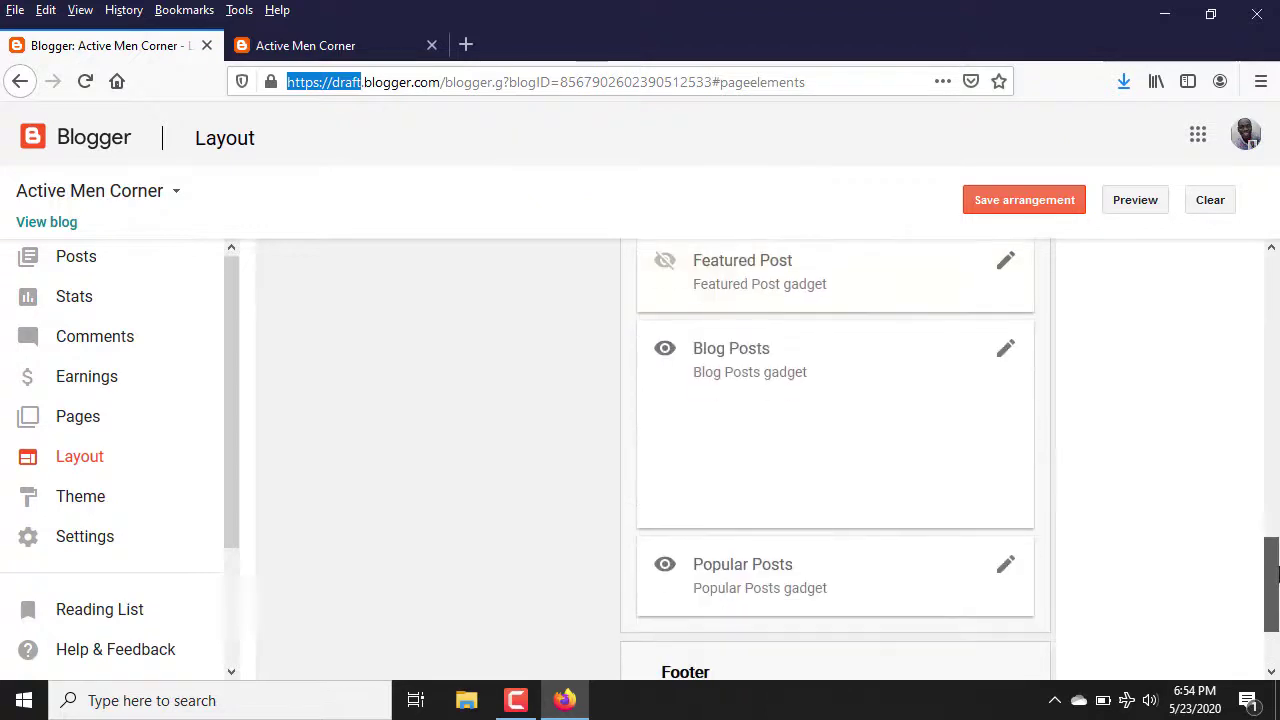
click(1007, 352)
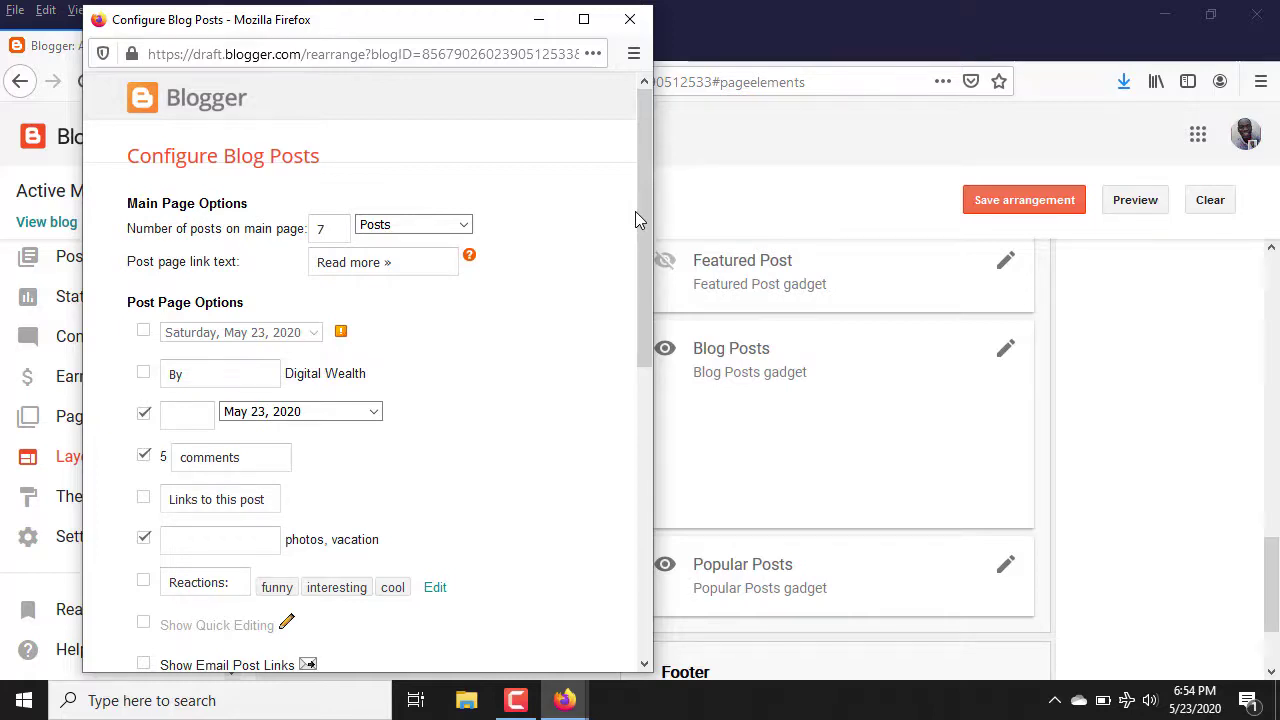
drag(641, 214, 638, 243)
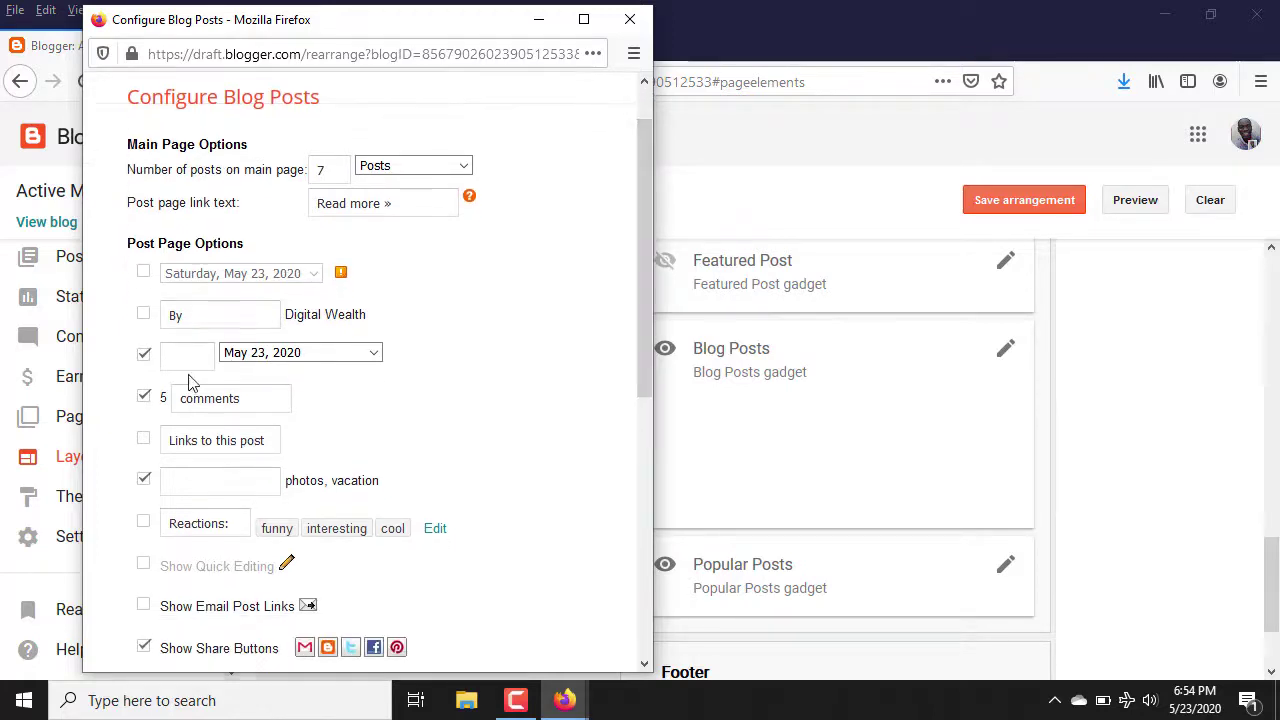
click(144, 397)
click(143, 482)
drag(643, 371, 634, 540)
click(143, 345)
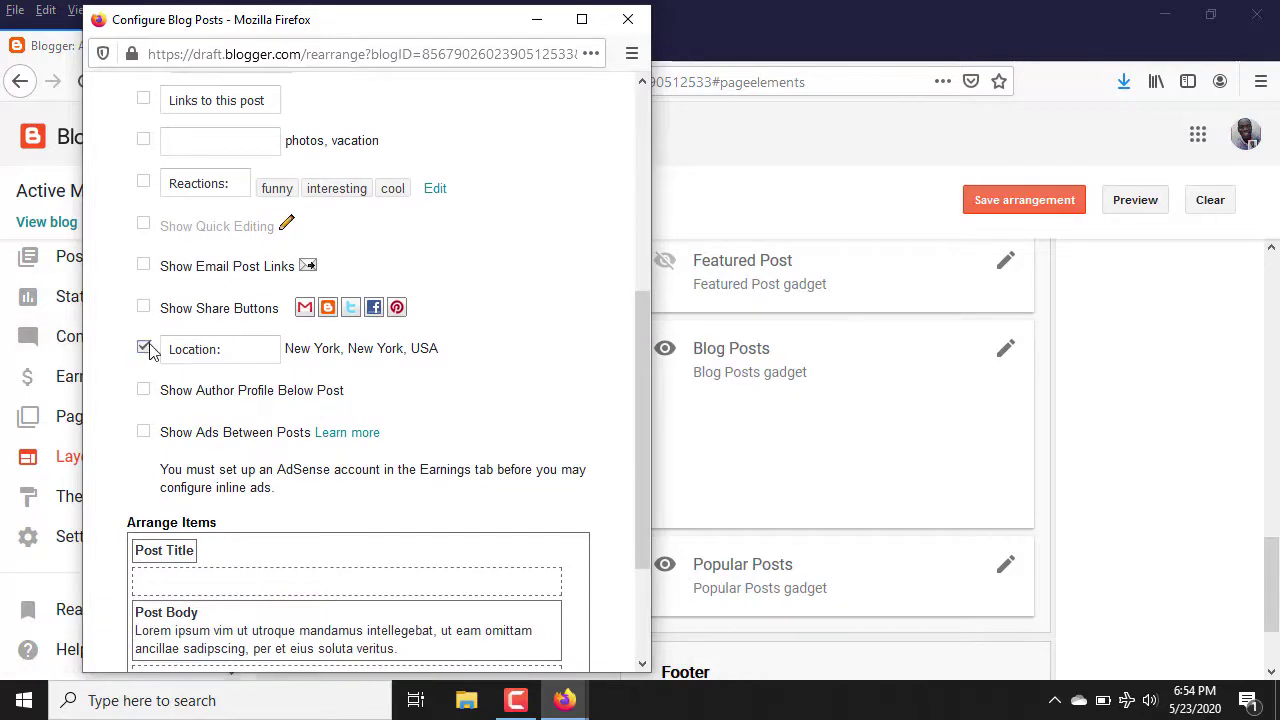
drag(646, 439, 642, 613)
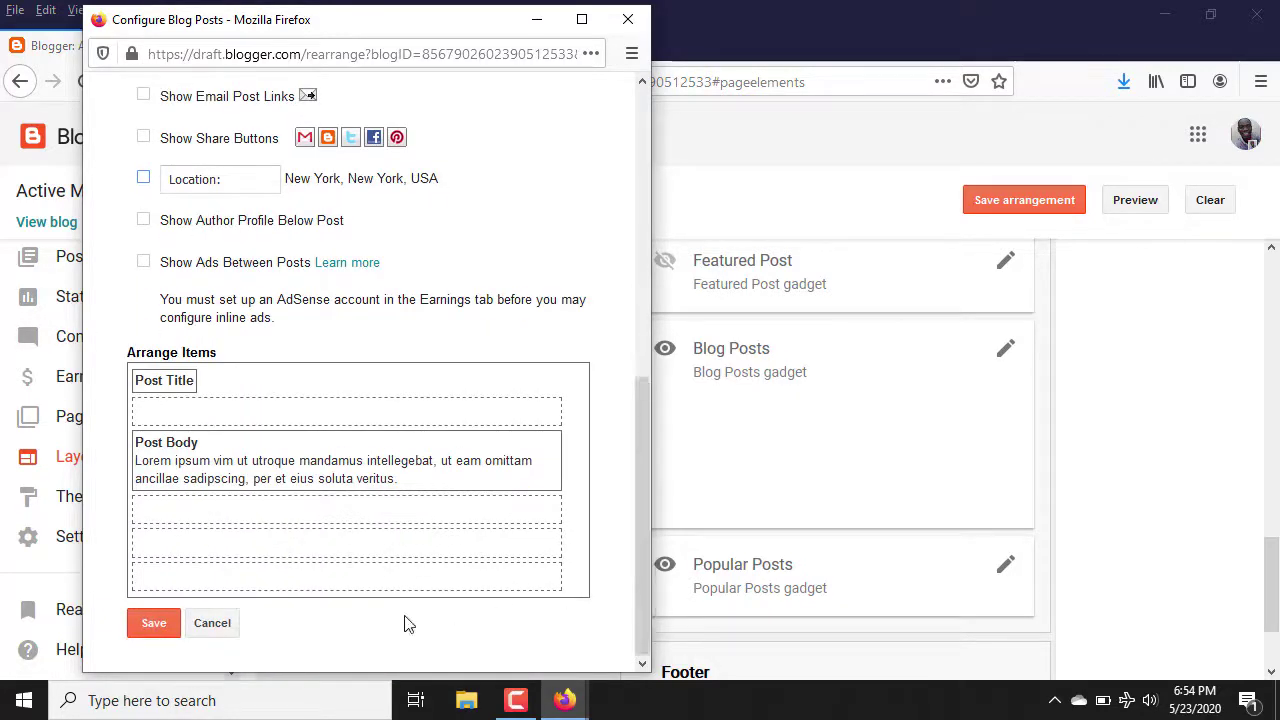
click(147, 627)
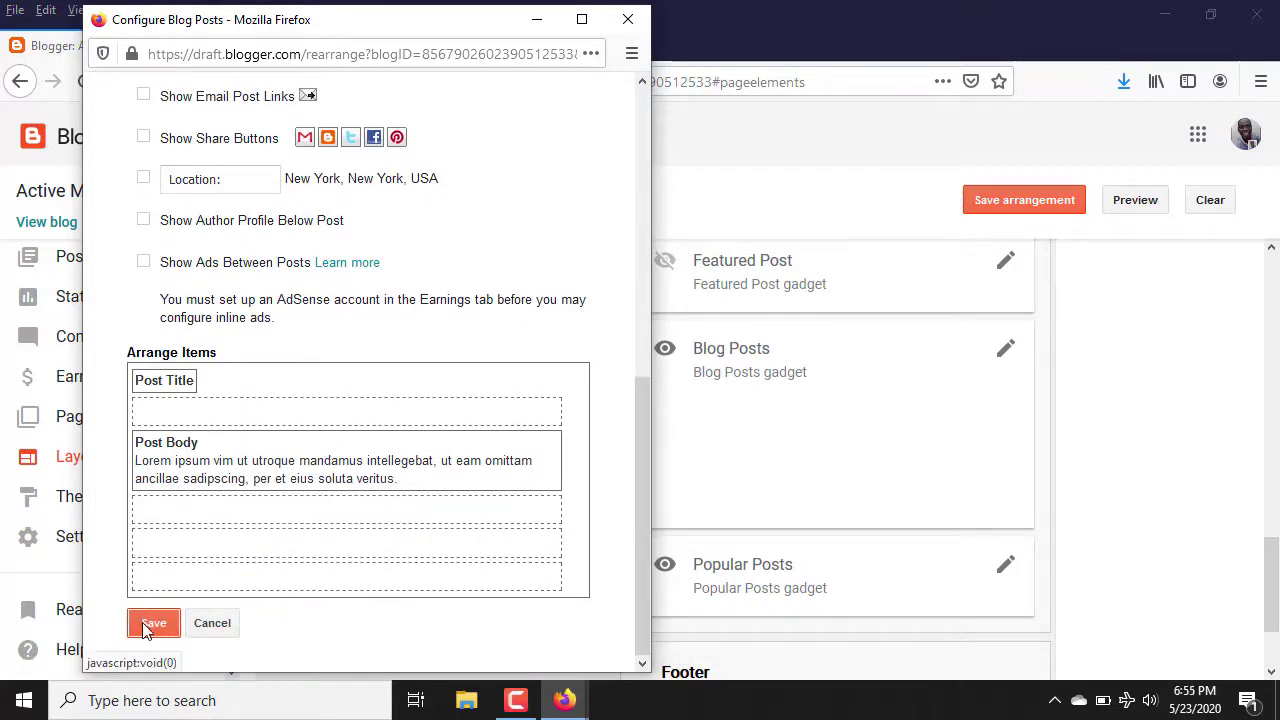
Hide the Popular Posts gadget and save the layout arrangement
drag(1274, 570, 1276, 585)
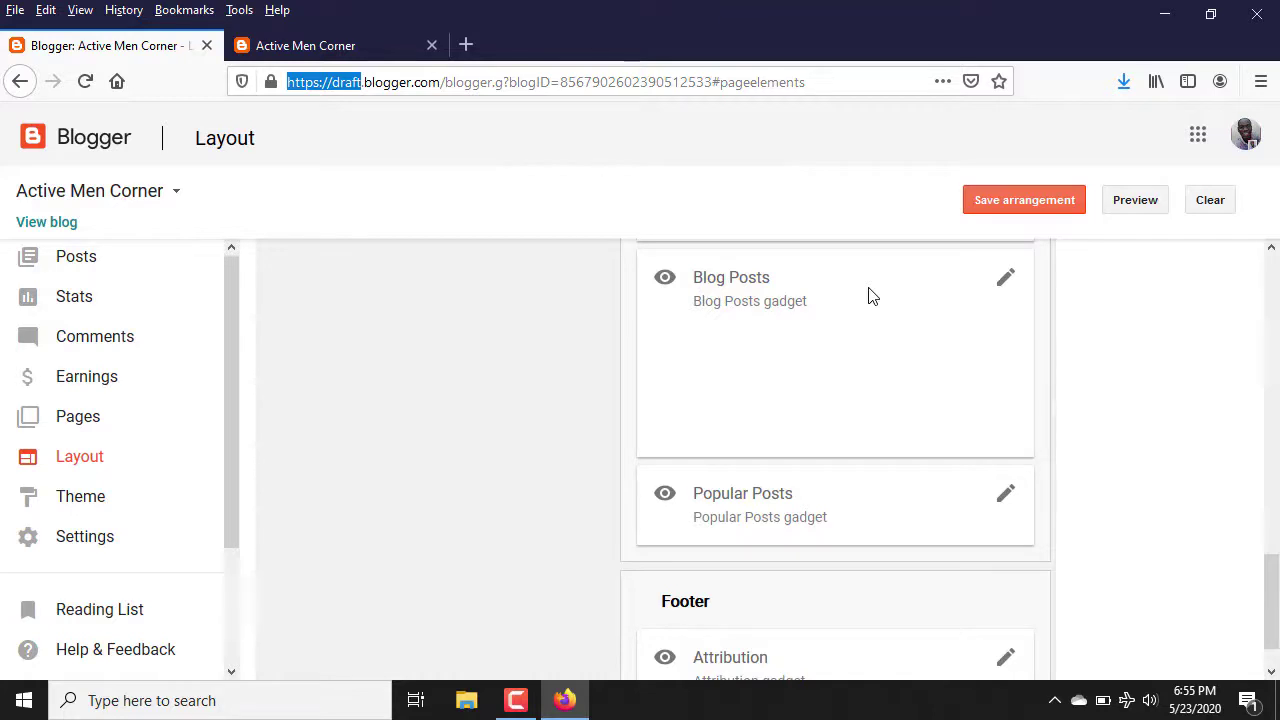
click(1002, 493)
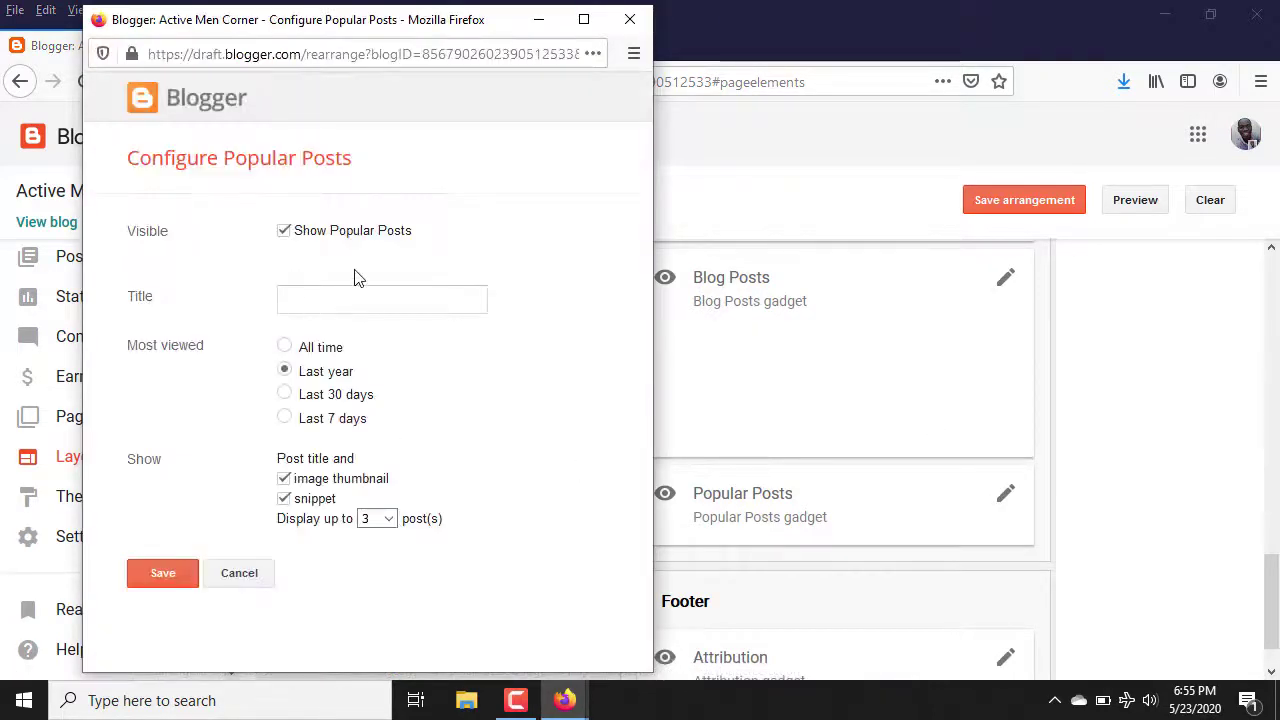
click(311, 236)
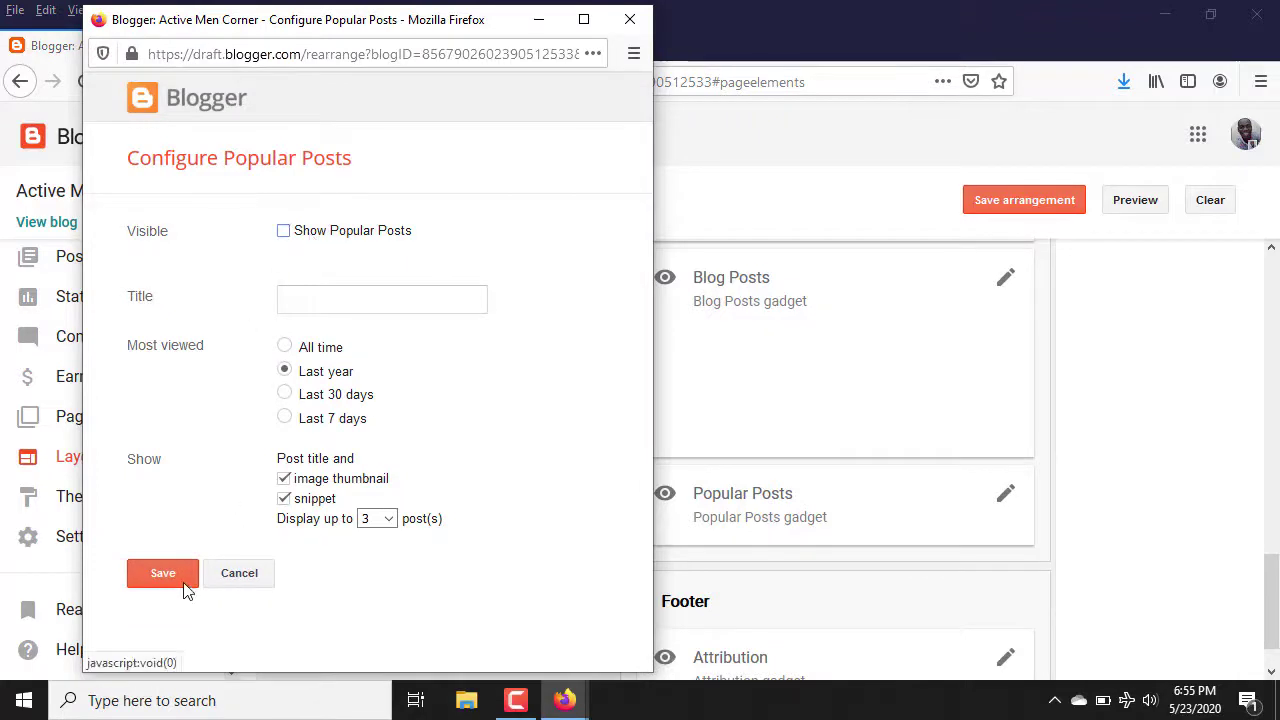
click(185, 580)
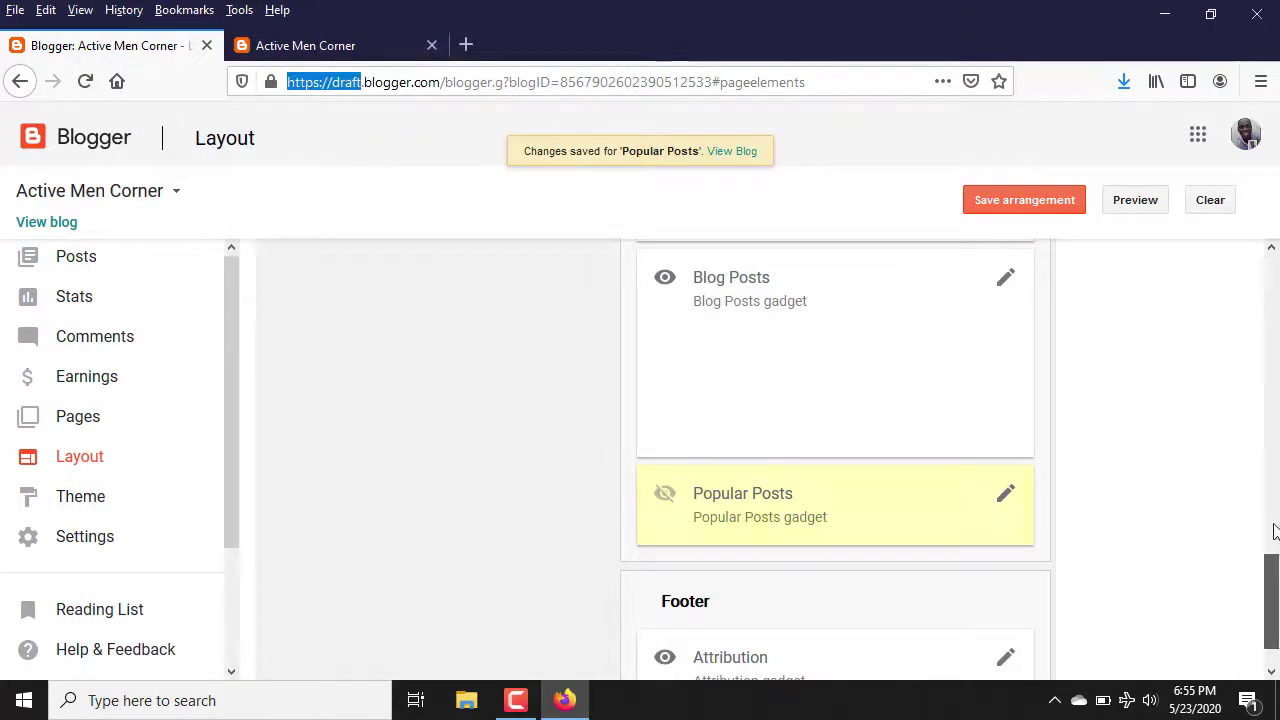
scroll(1133, 377, up, 5)
click(993, 212)
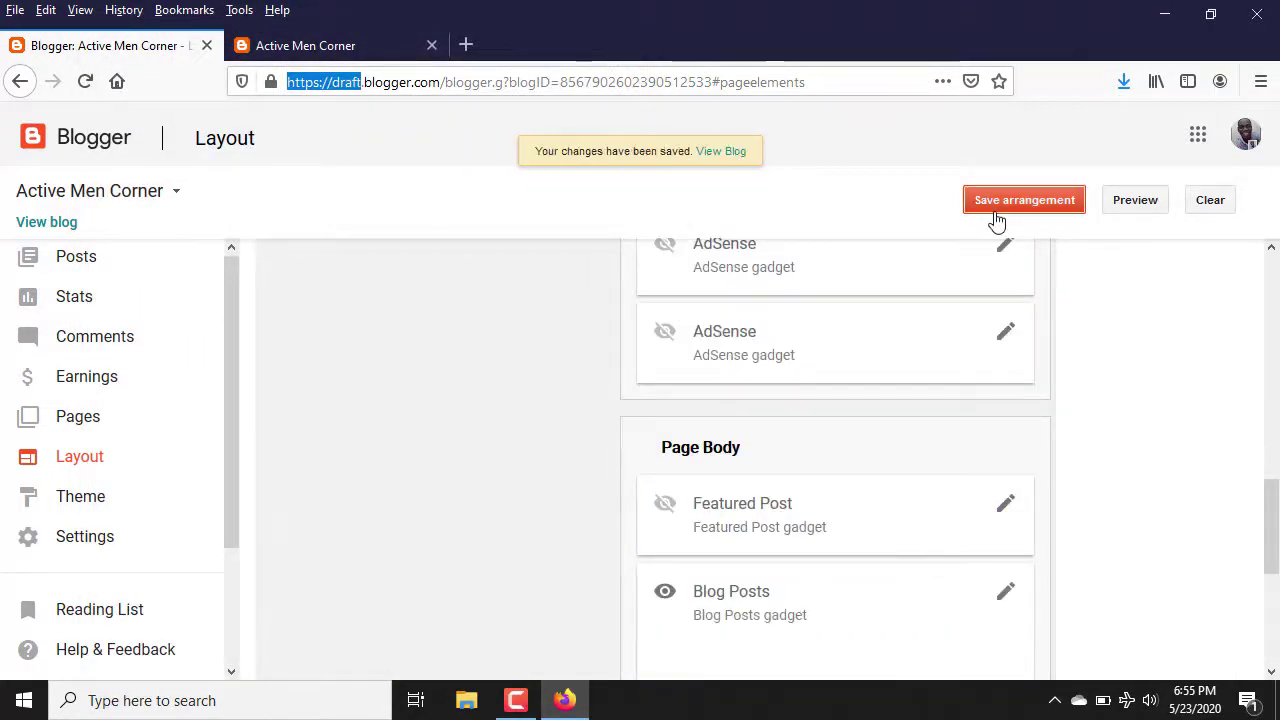
click(312, 45)
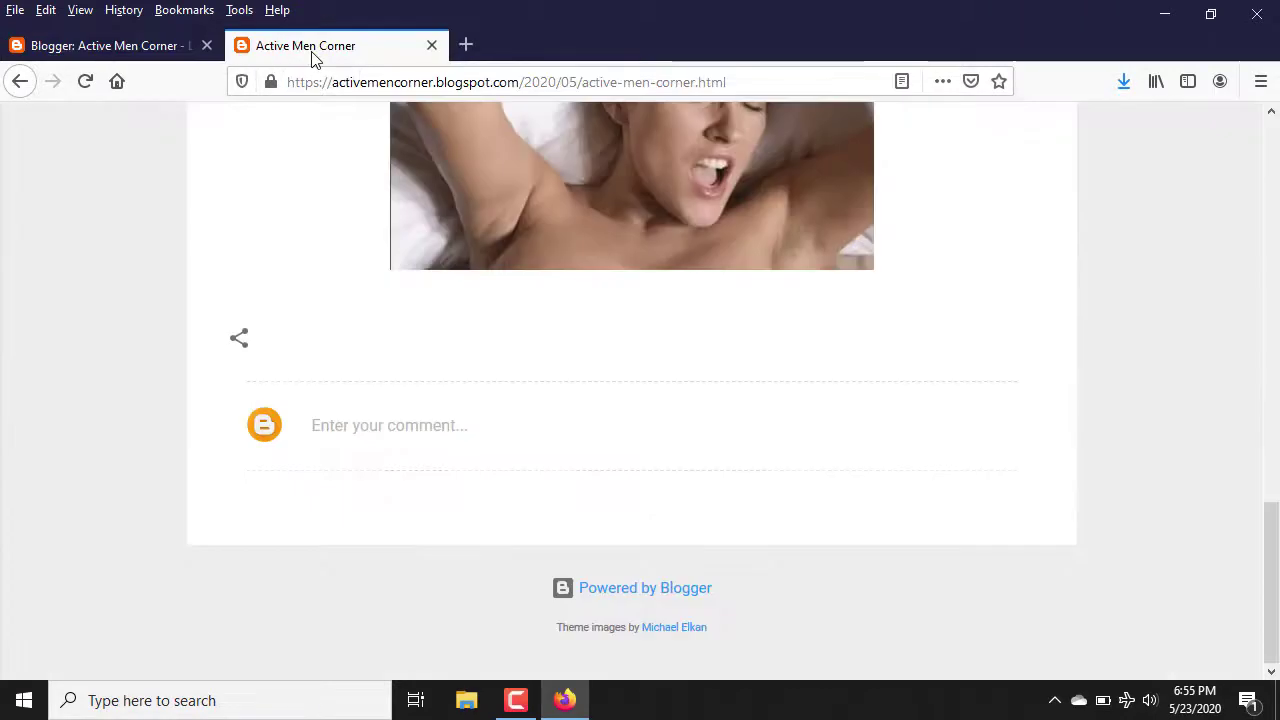
scroll(1259, 316, up, 6)
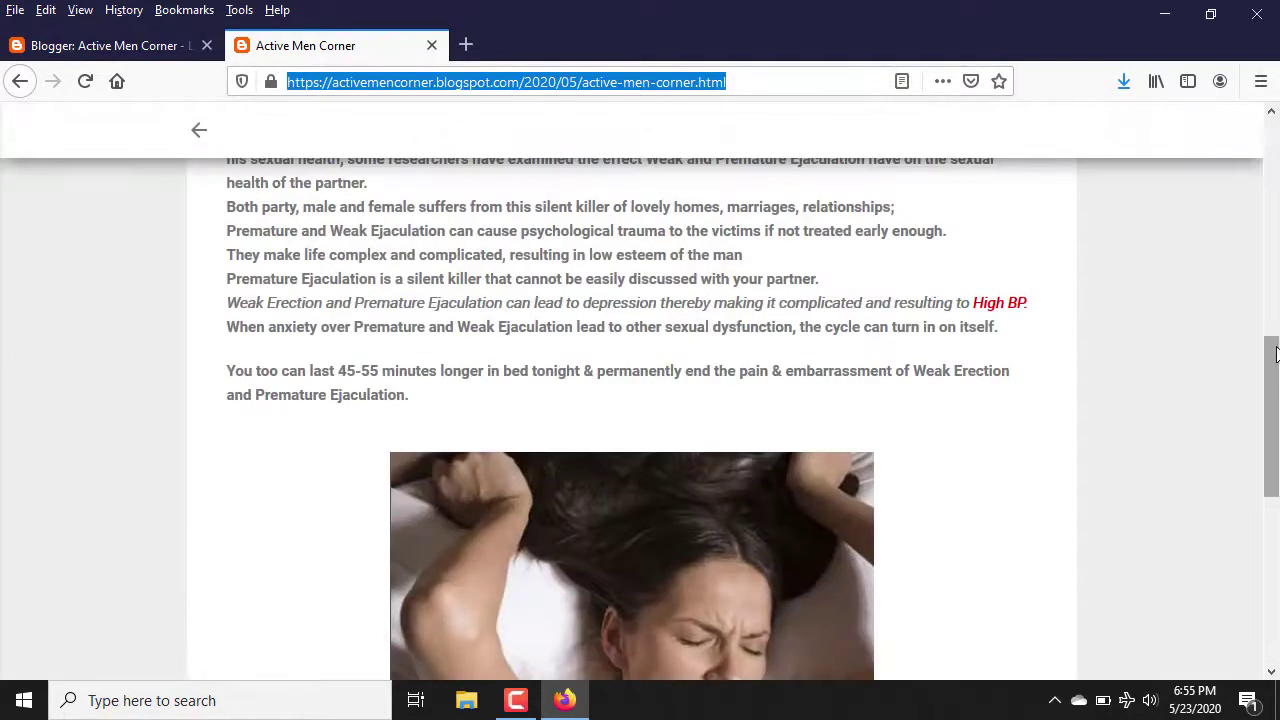
scroll(1259, 316, up, 10)
scroll(1237, 263, up, 3)
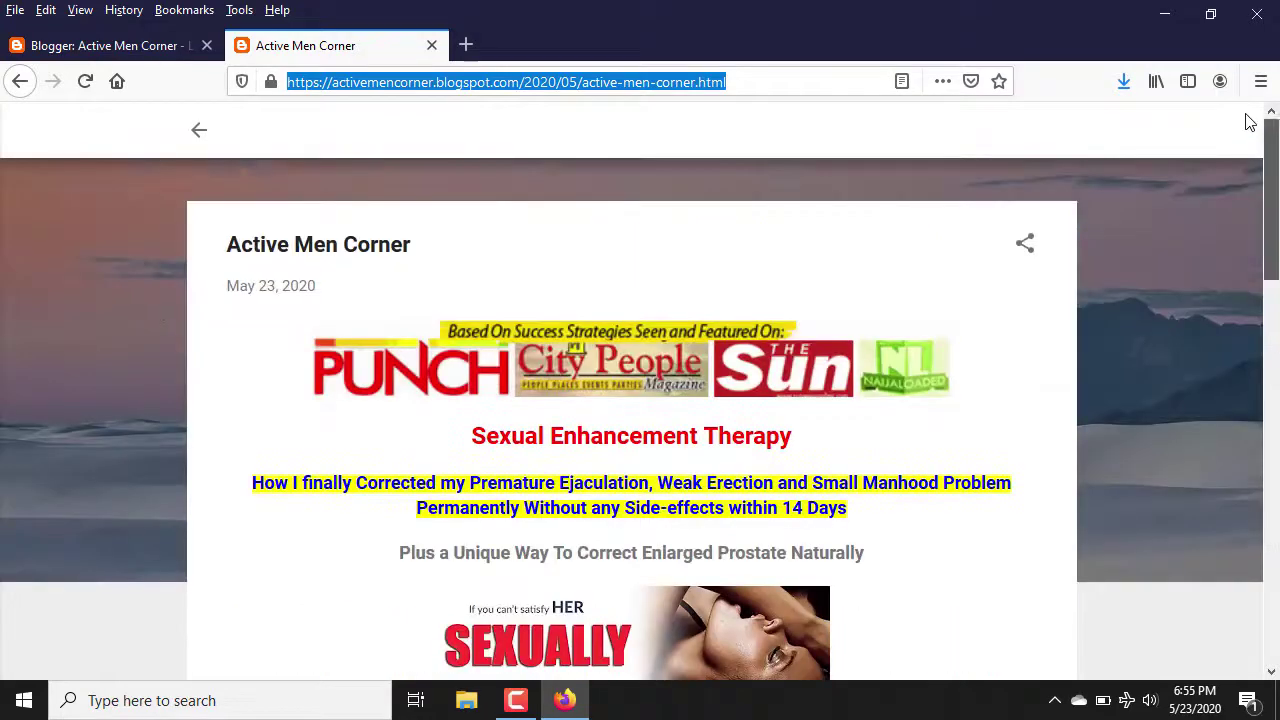
click(84, 84)
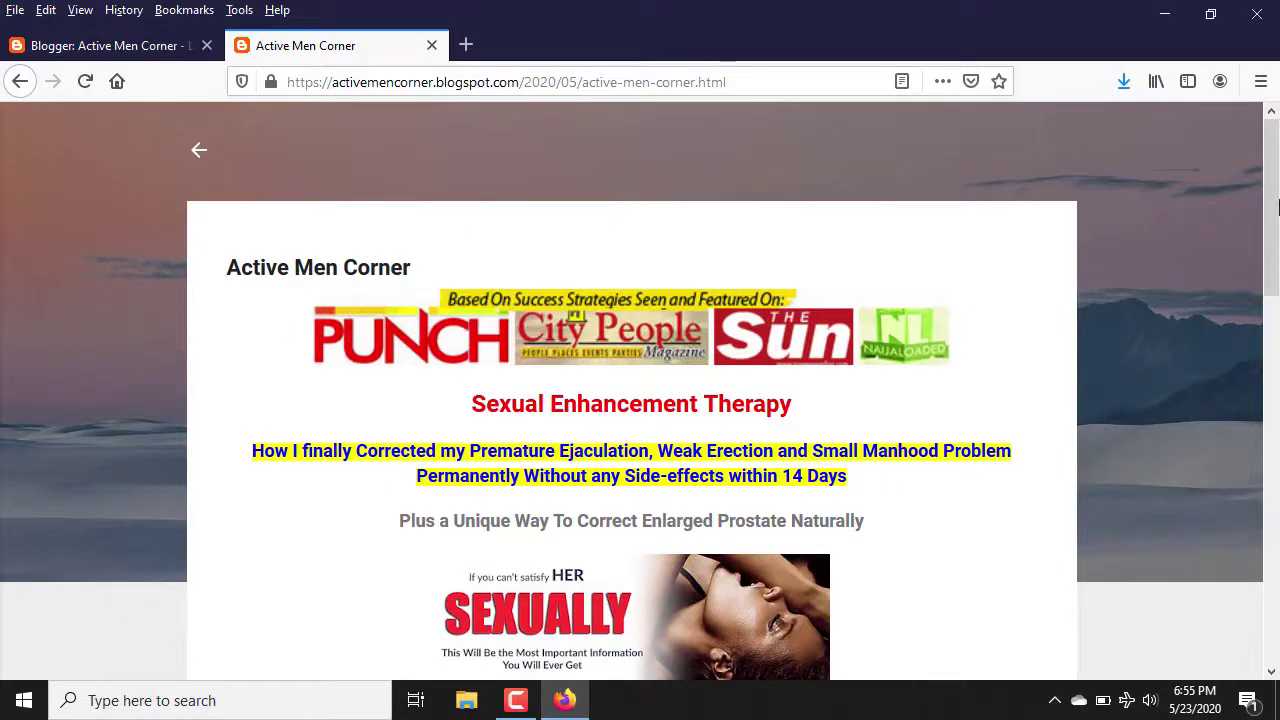
drag(1277, 205, 1272, 150)
click(104, 46)
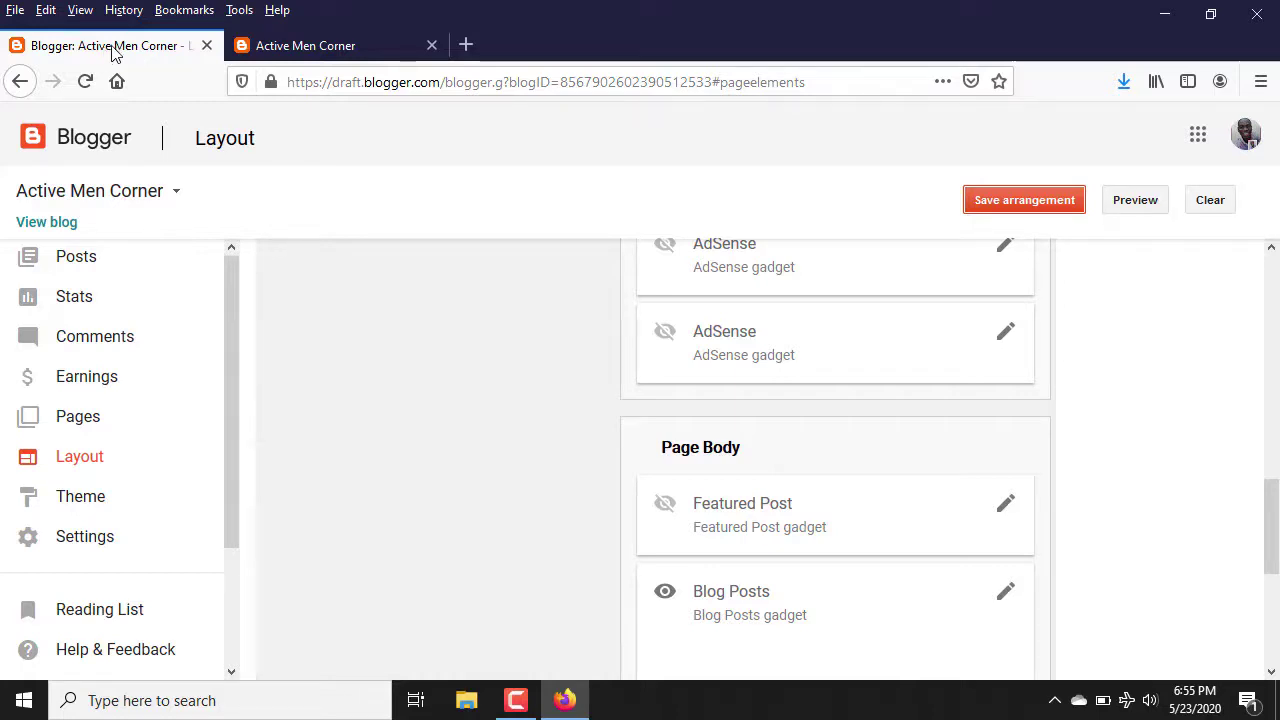
View the published blog page live and examine its DISCOVER heading and address
click(157, 417)
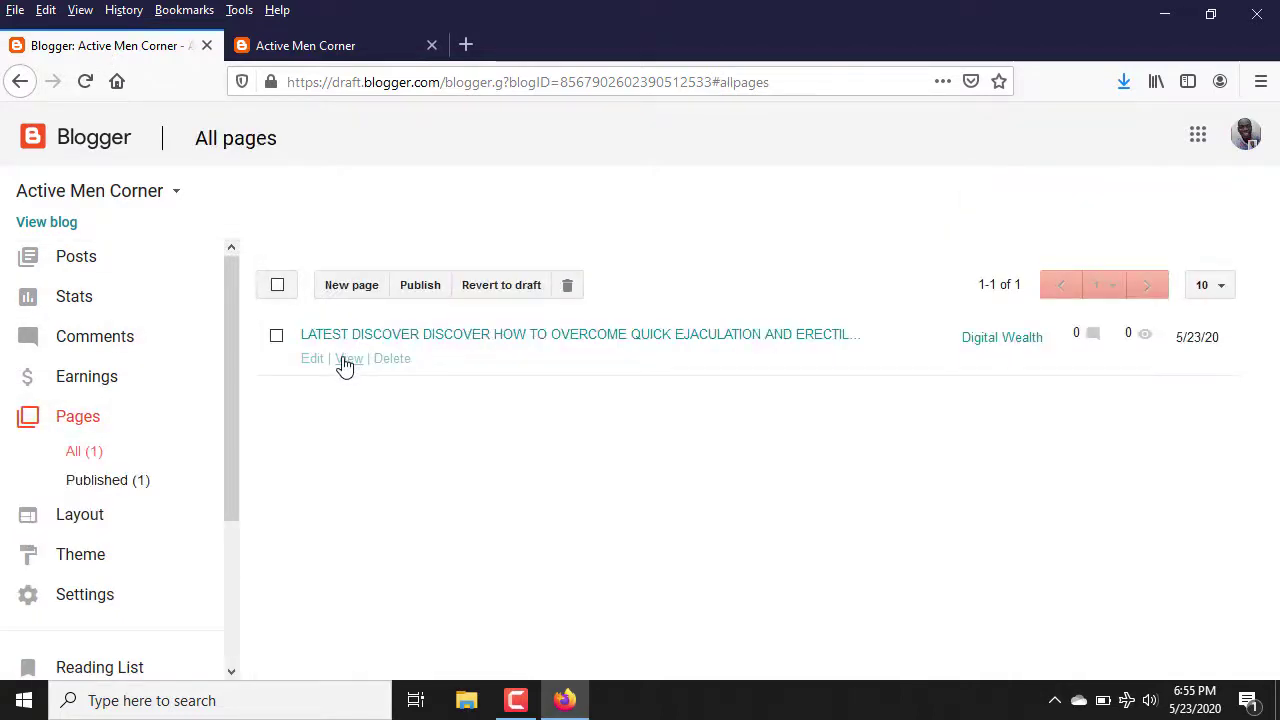
click(343, 364)
click(343, 364)
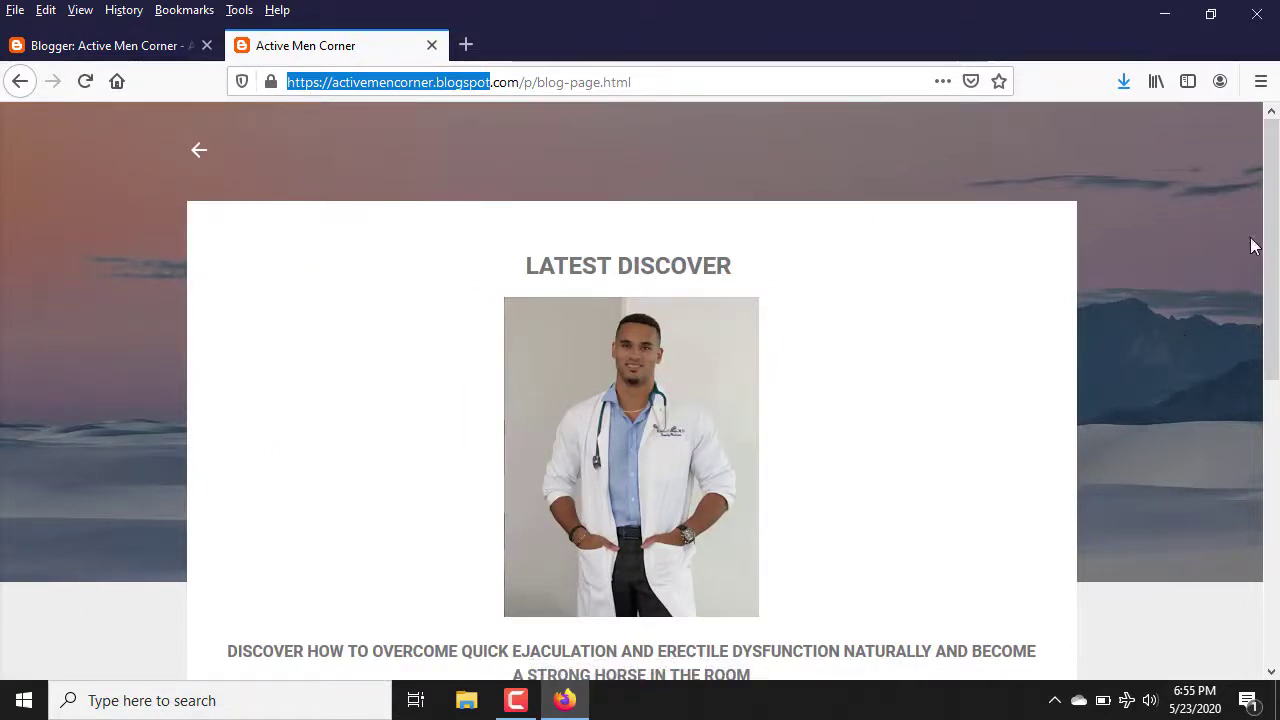
double_click(675, 265)
right_click(1194, 240)
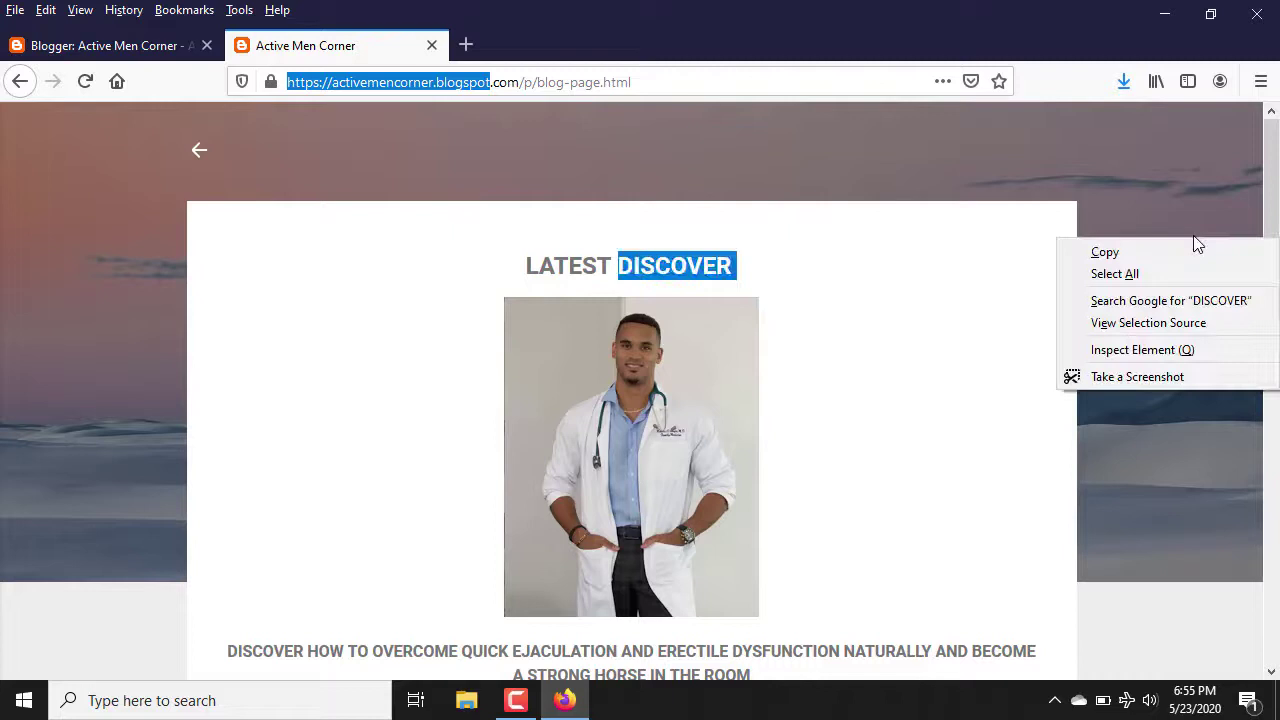
click(970, 282)
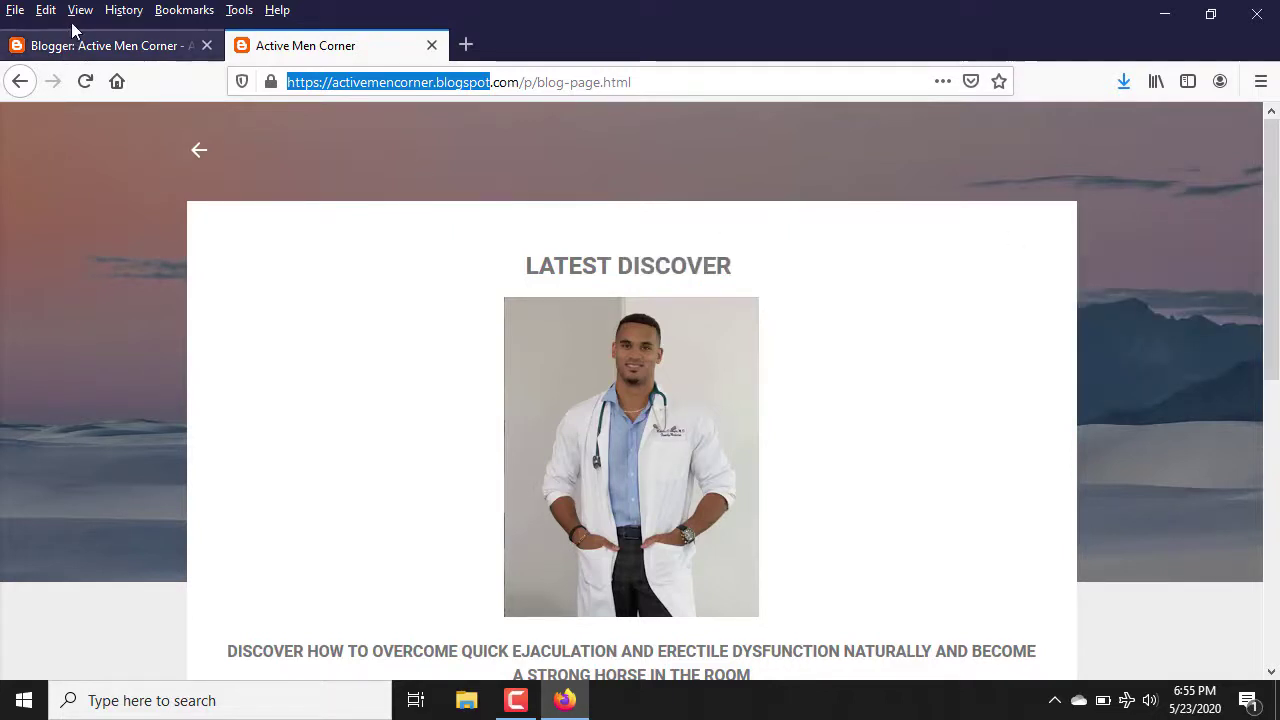
click(93, 48)
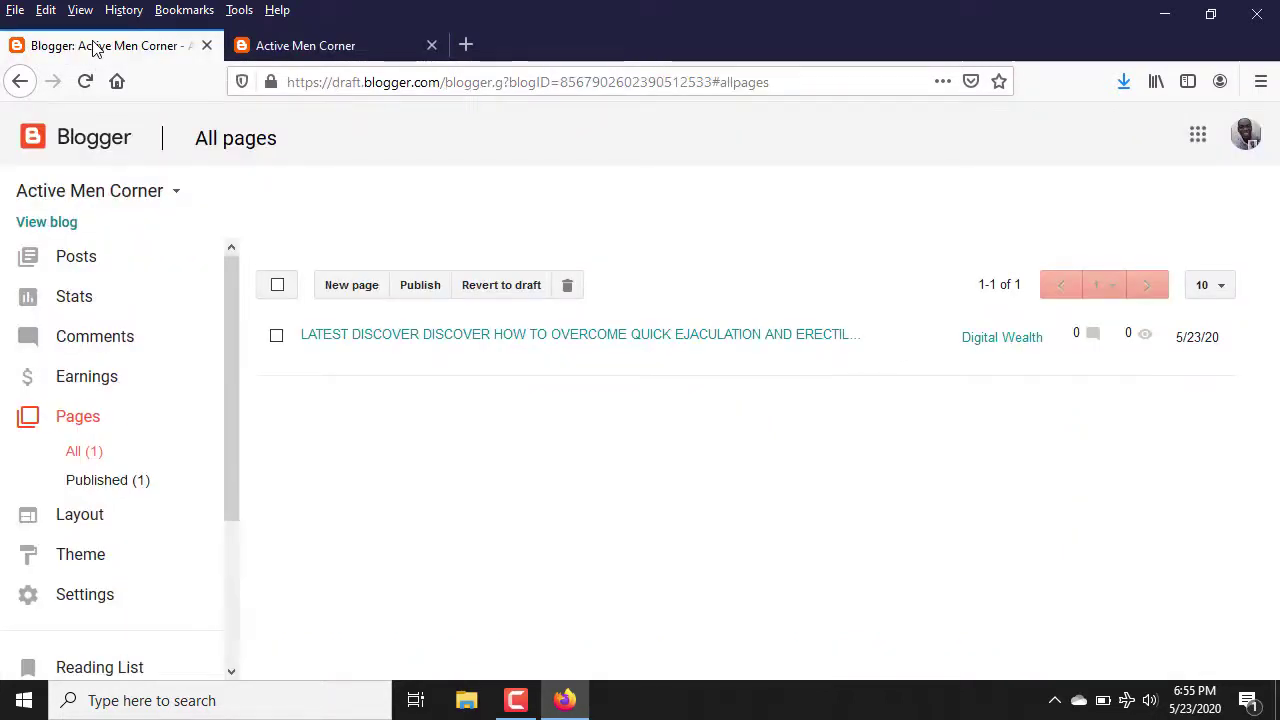
click(317, 51)
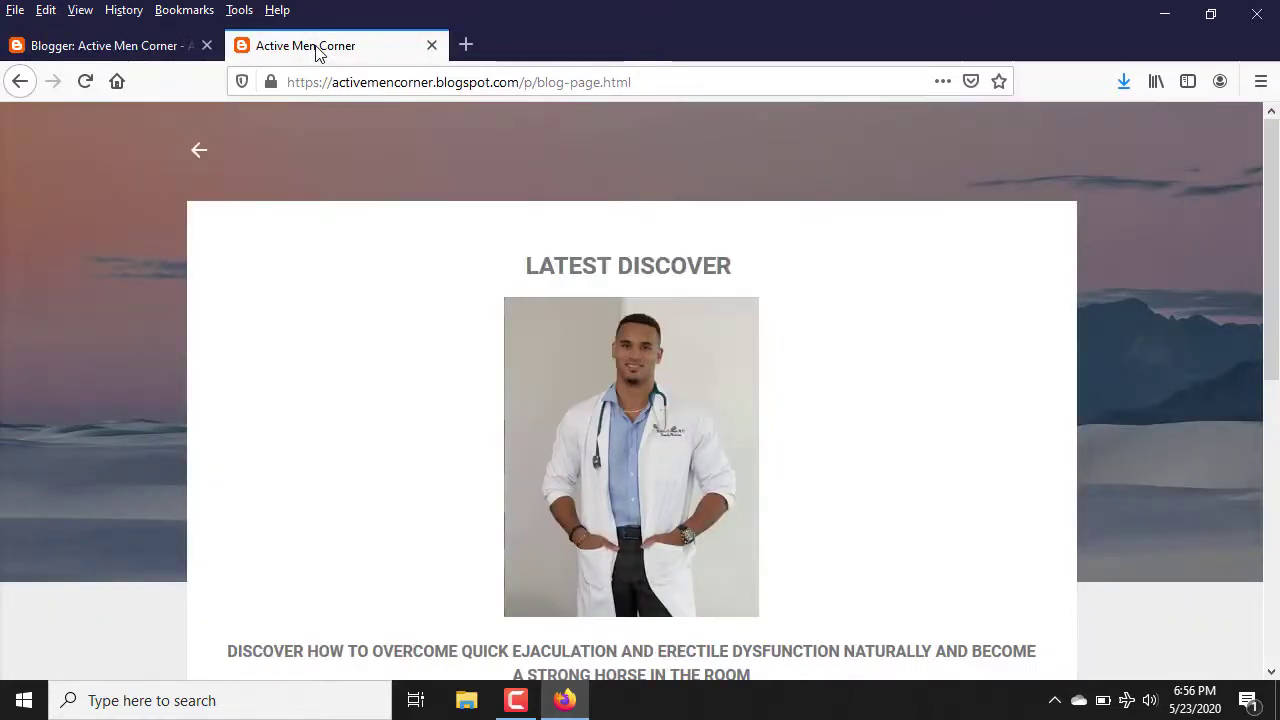
drag(490, 82, 287, 82)
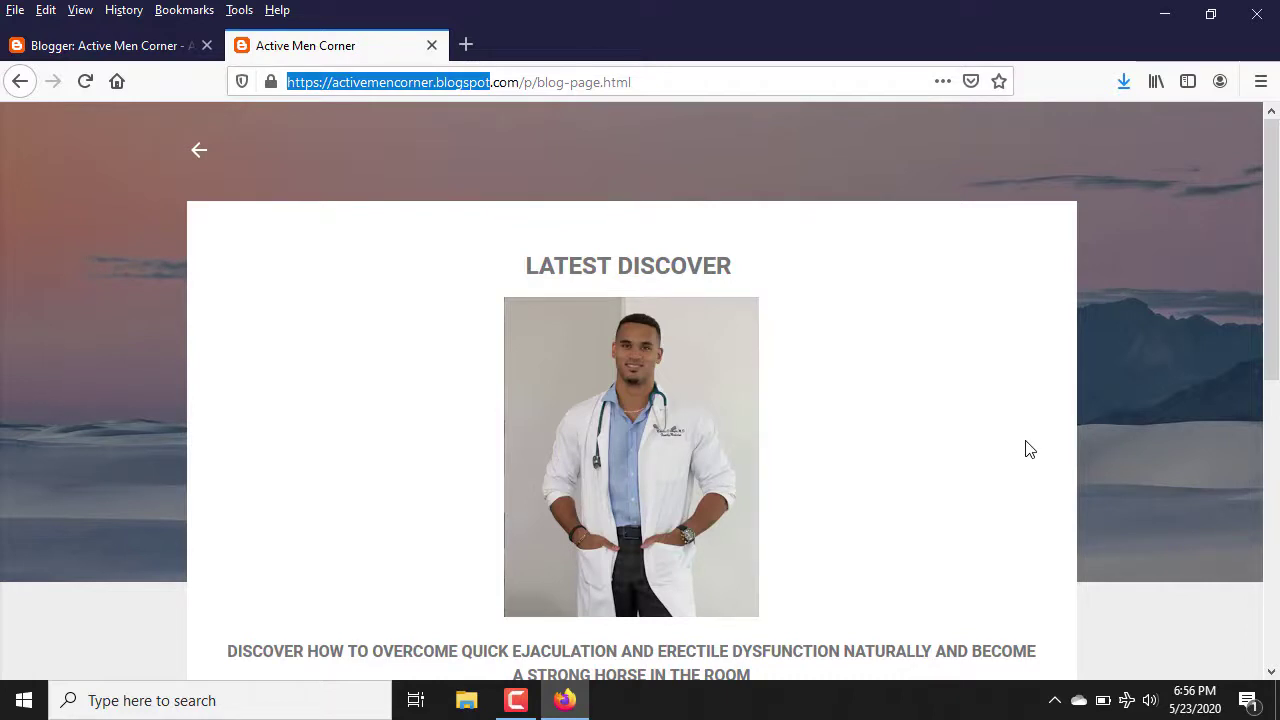
click(97, 46)
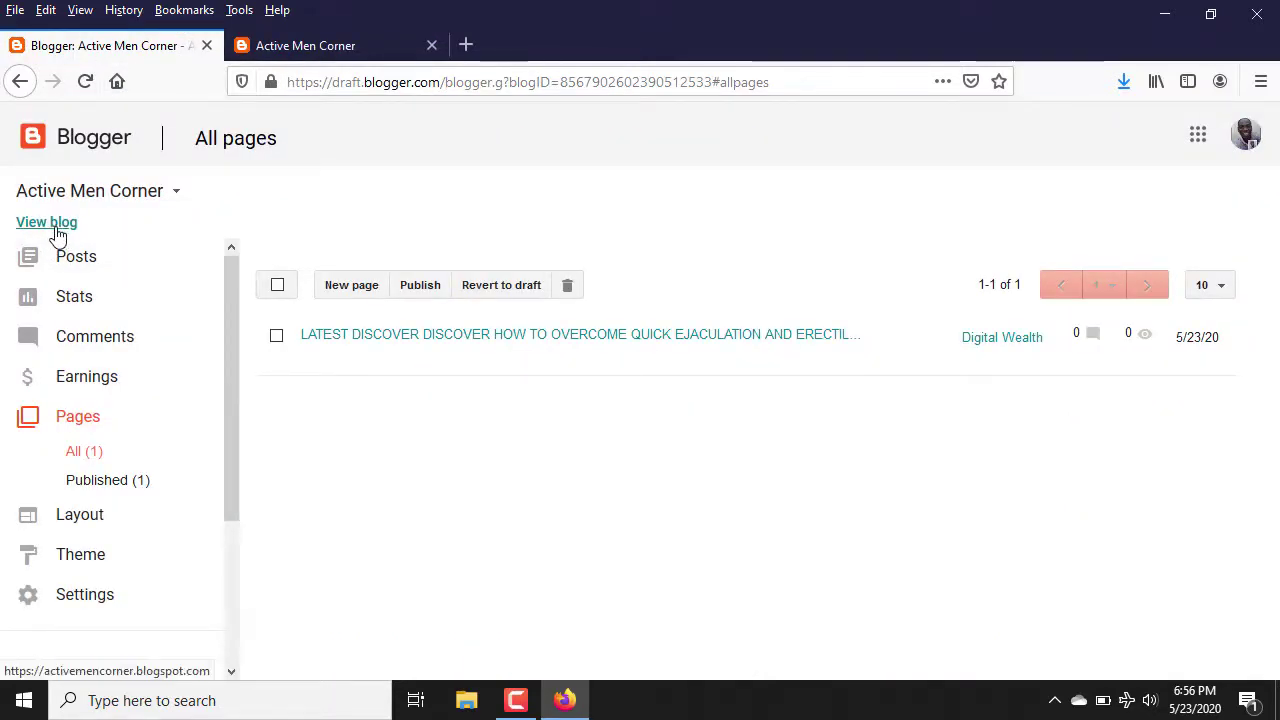
Open the live blog home page in a new tab and compare it with the blog page
click(47, 222)
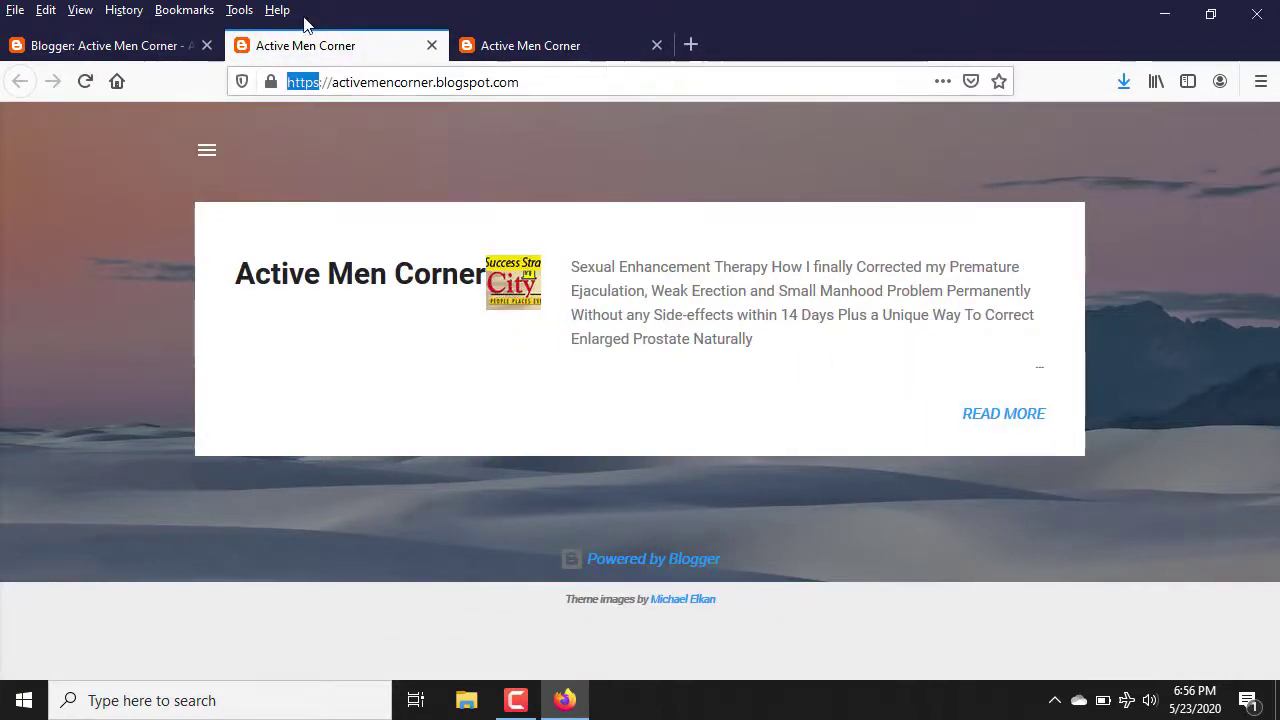
click(595, 60)
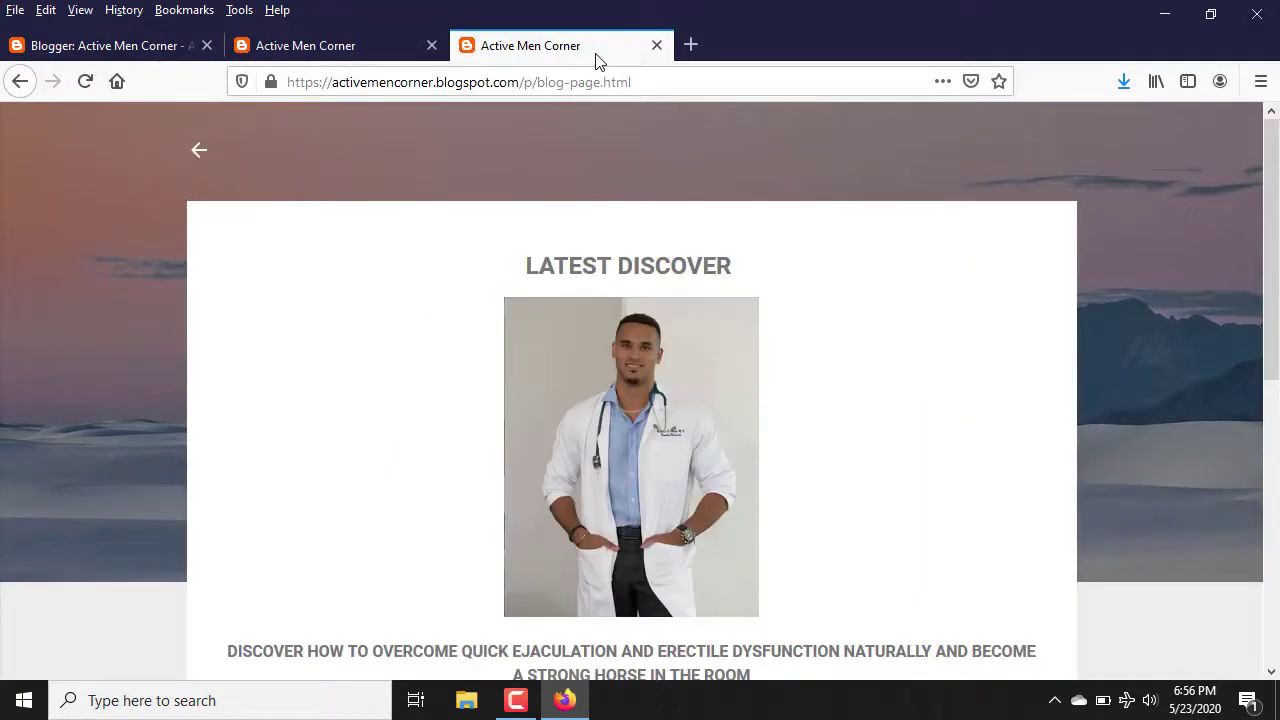
click(366, 49)
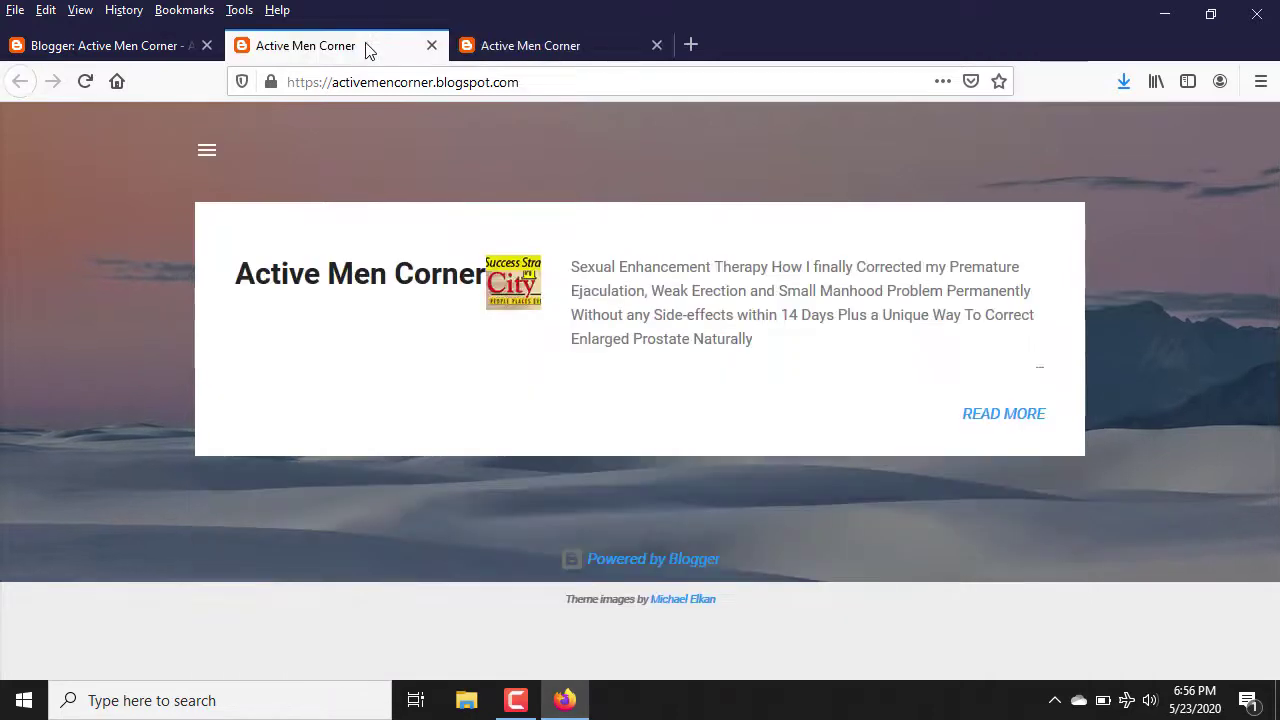
click(523, 49)
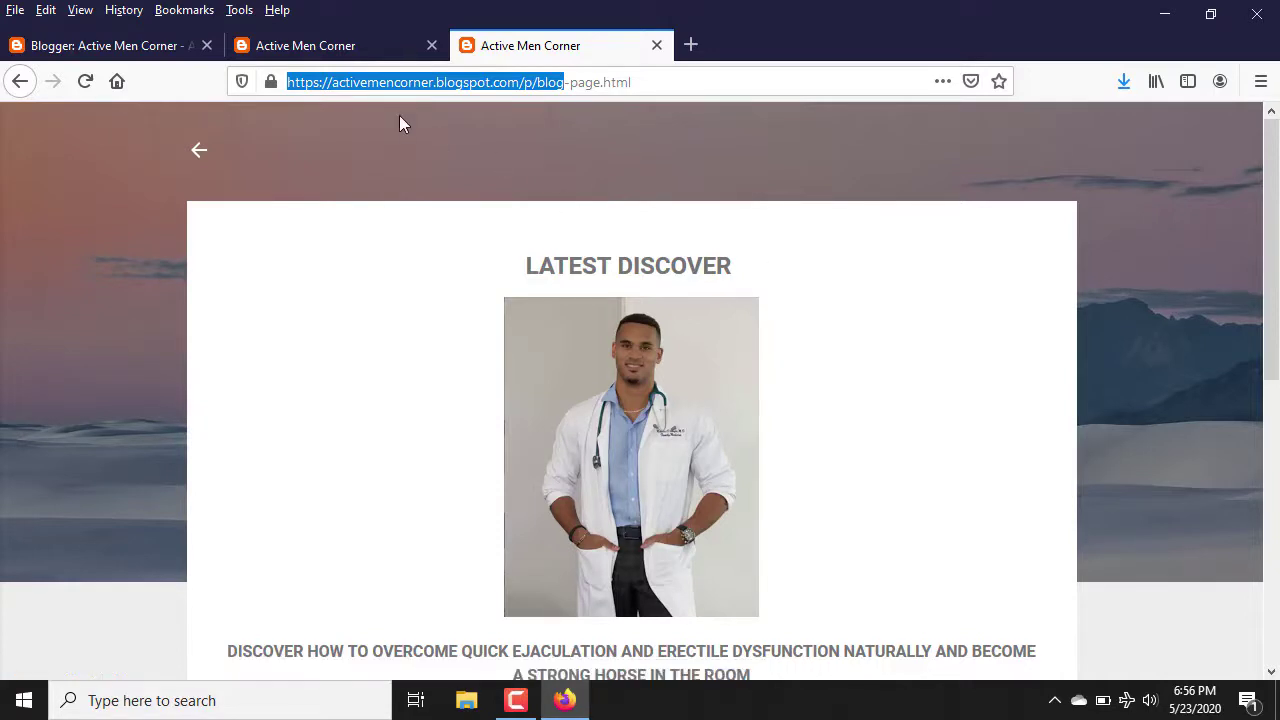
Bring up the blog's Basic settings from the Blogger dashboard
click(86, 46)
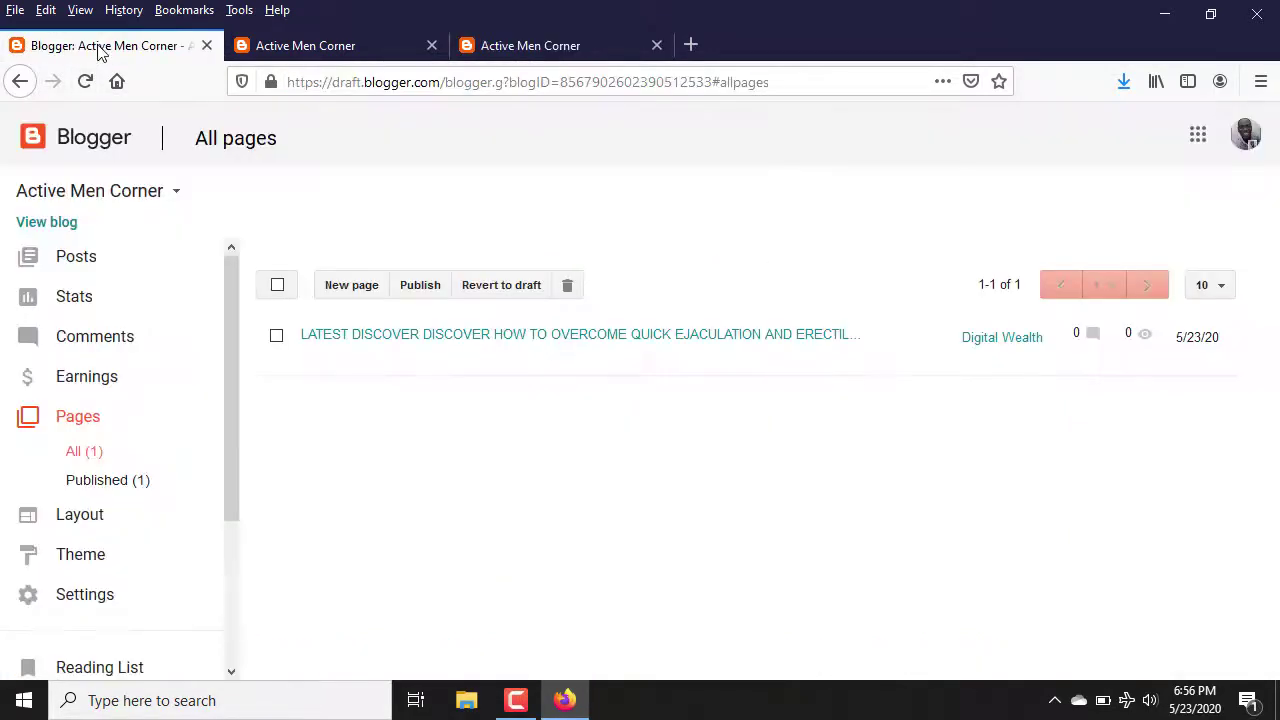
click(220, 333)
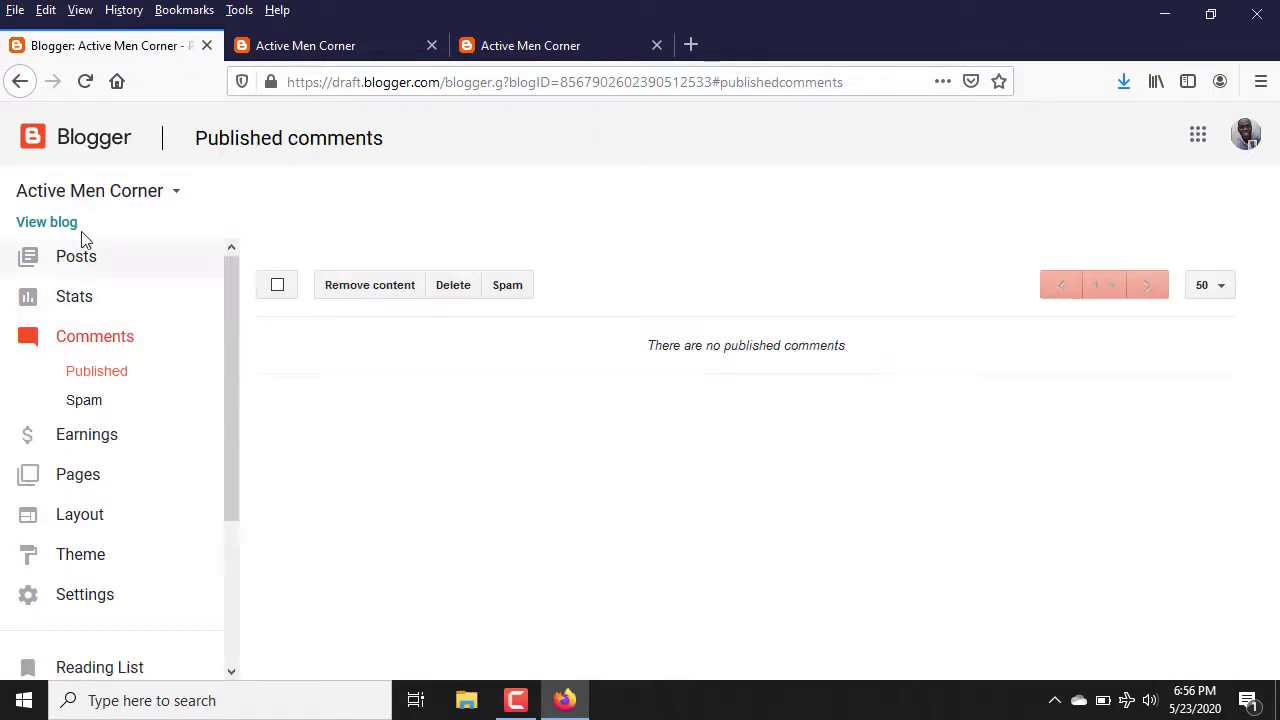
click(86, 594)
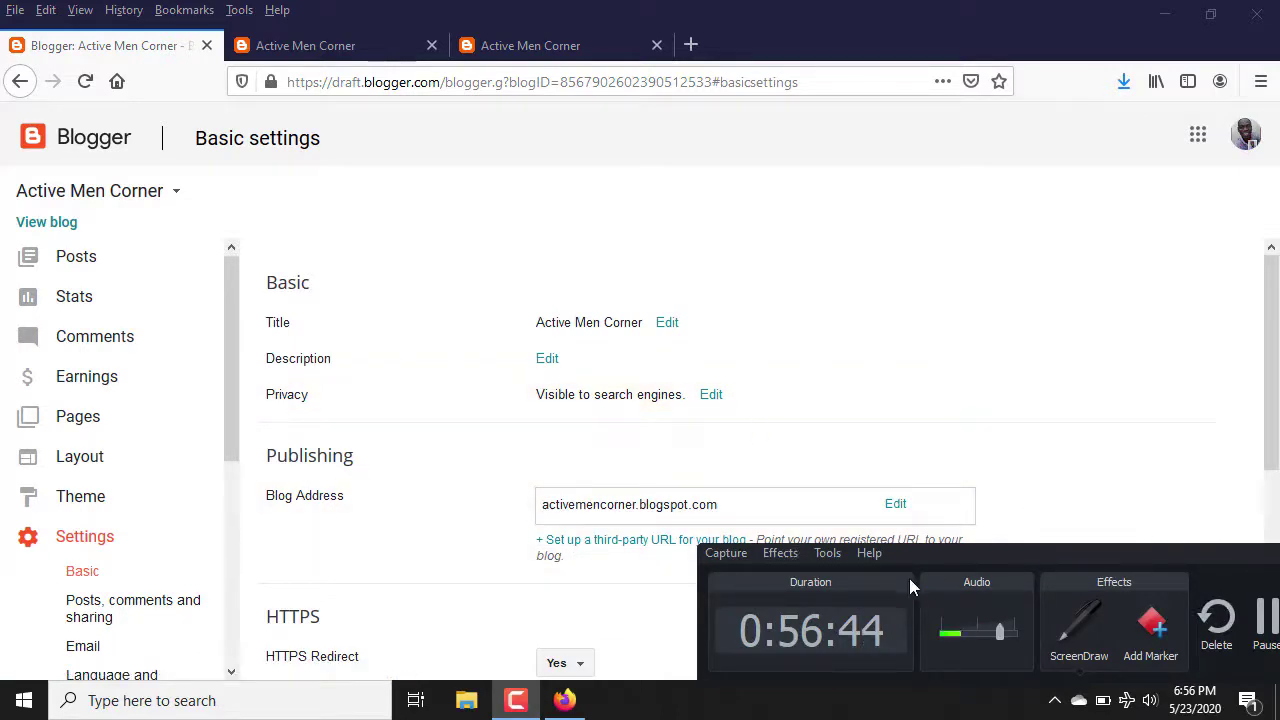
drag(1202, 554, 1135, 548)
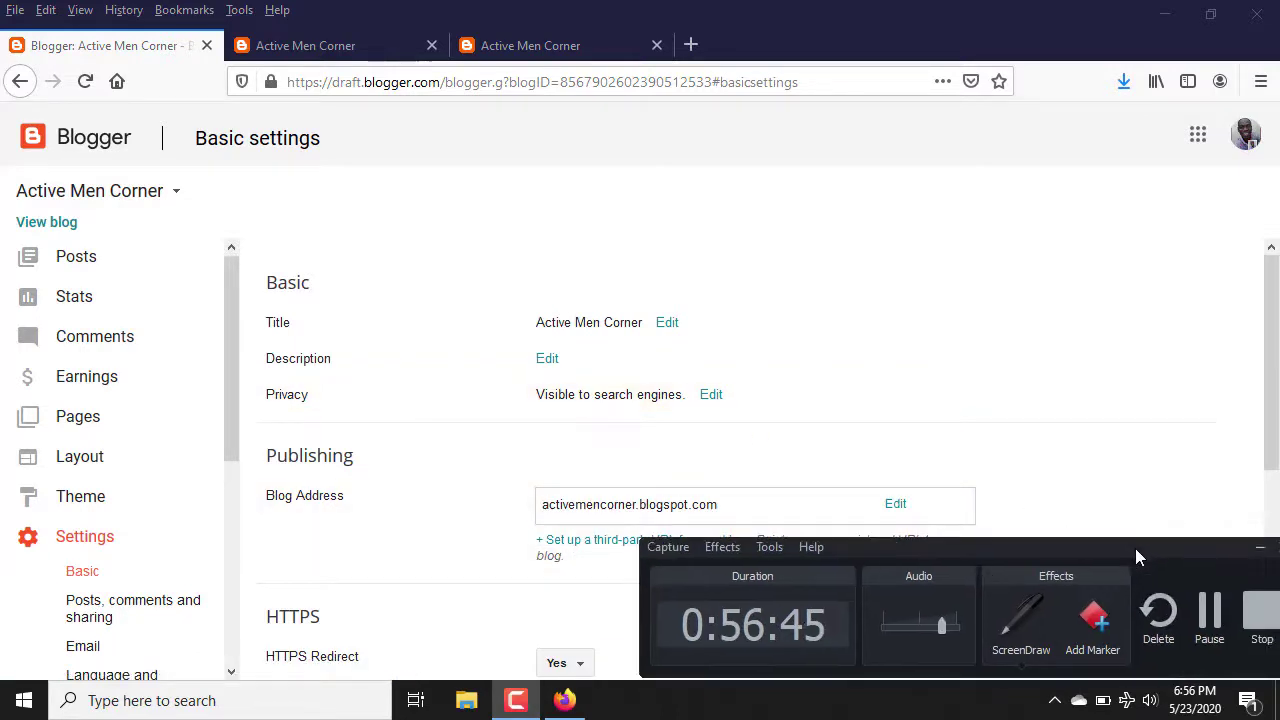
click(1241, 547)
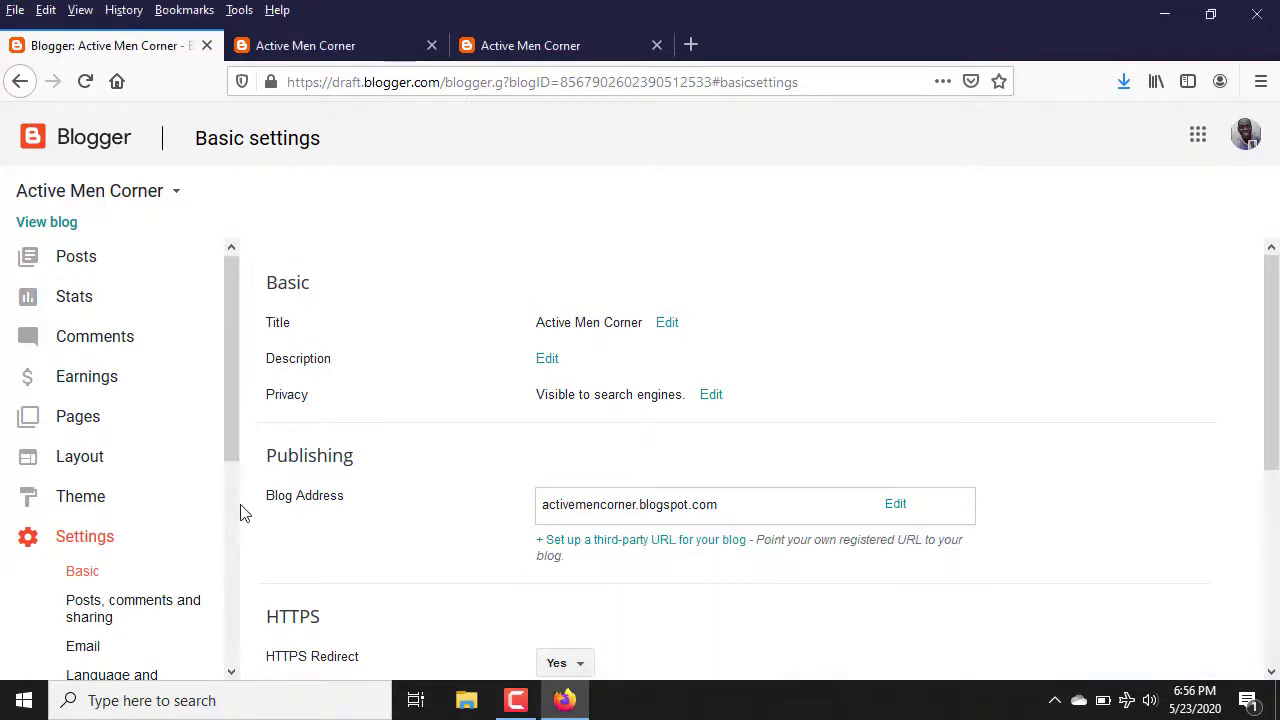
drag(229, 443, 243, 551)
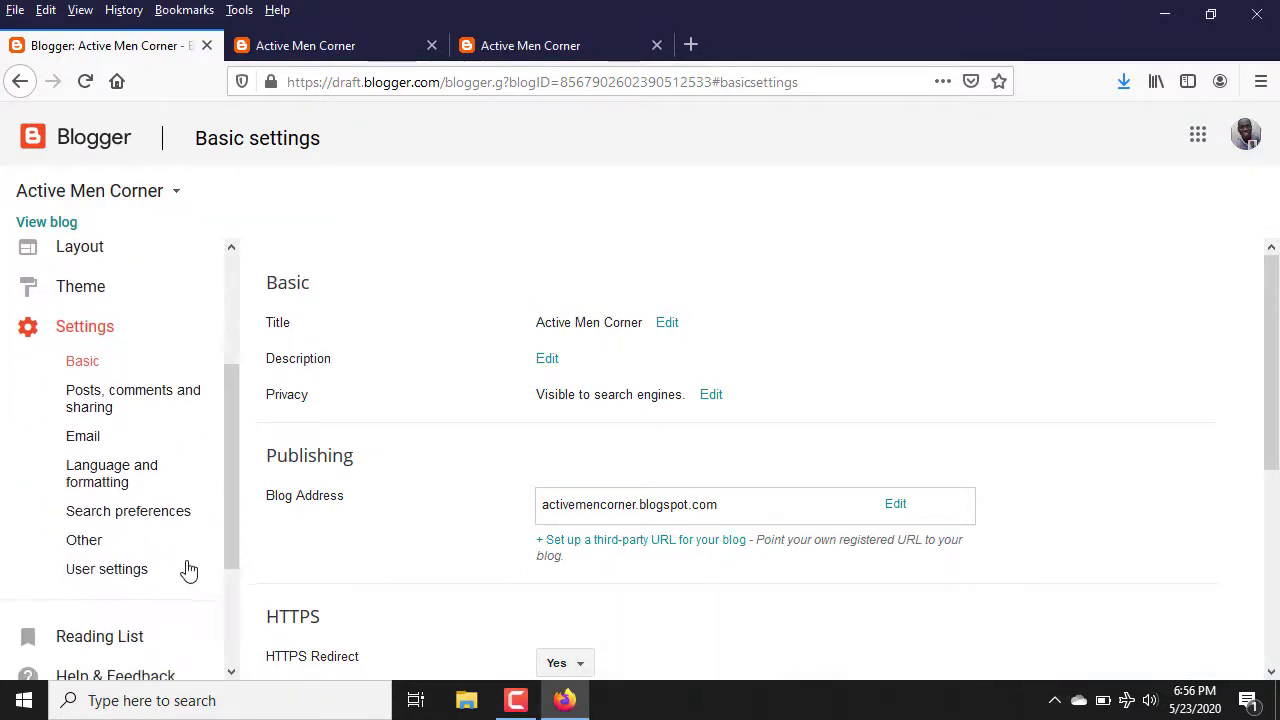
In Search preferences, add a new custom redirect with From path /
click(125, 512)
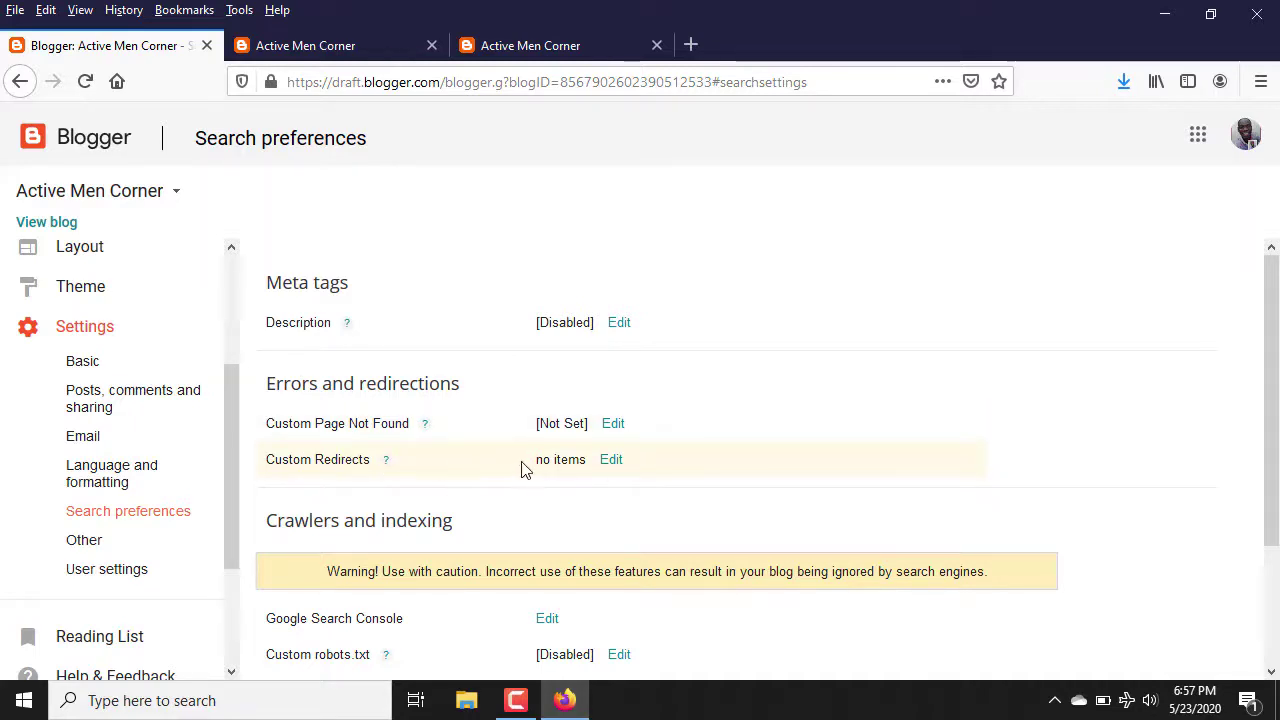
click(611, 461)
click(616, 470)
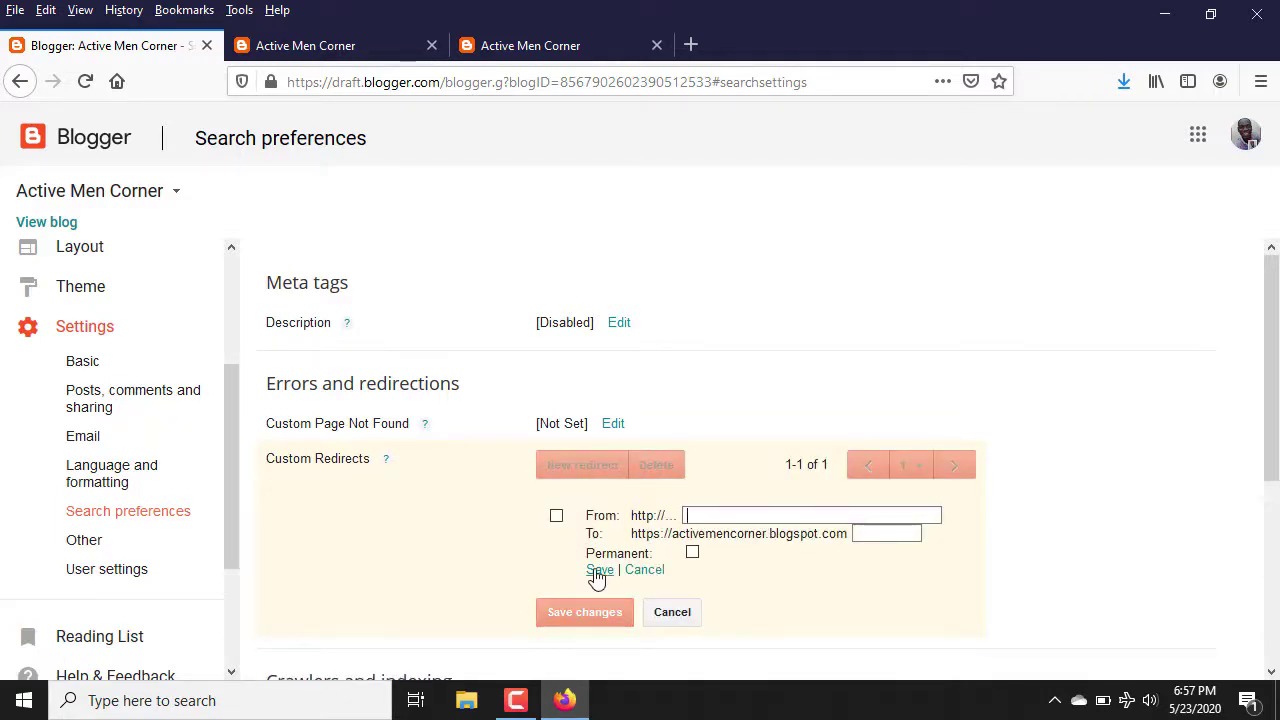
click(704, 518)
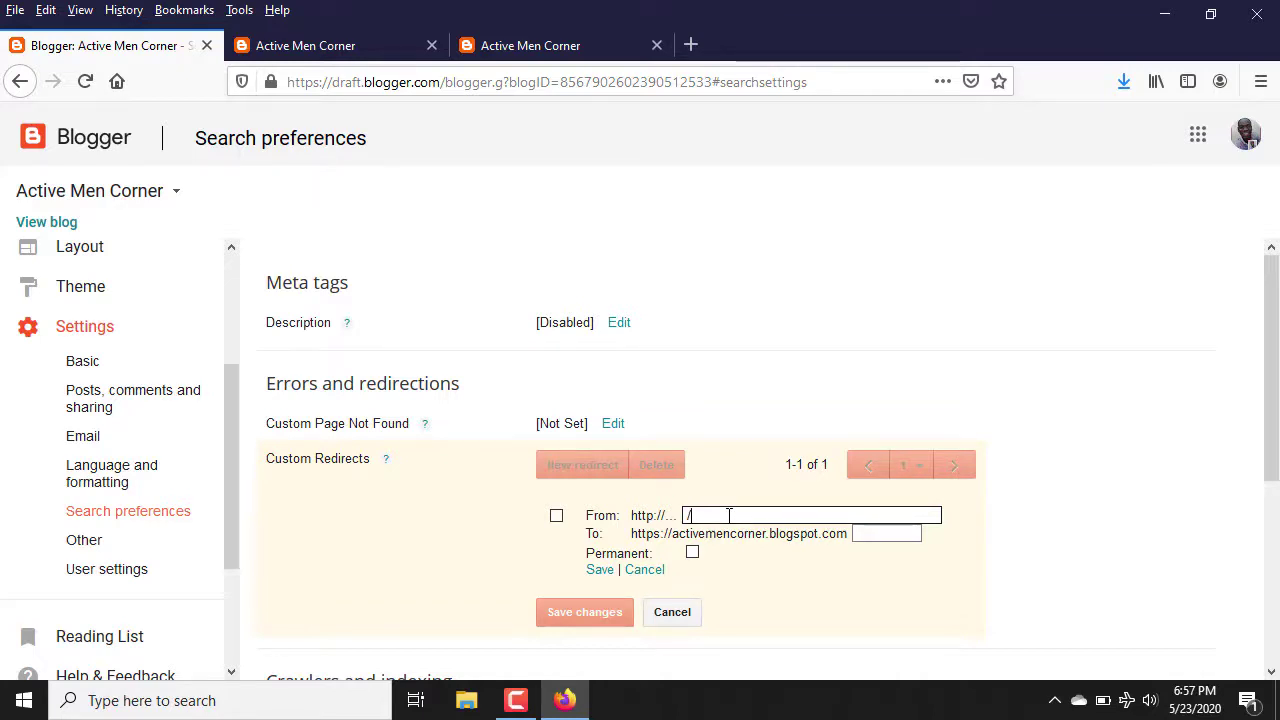
click(845, 537)
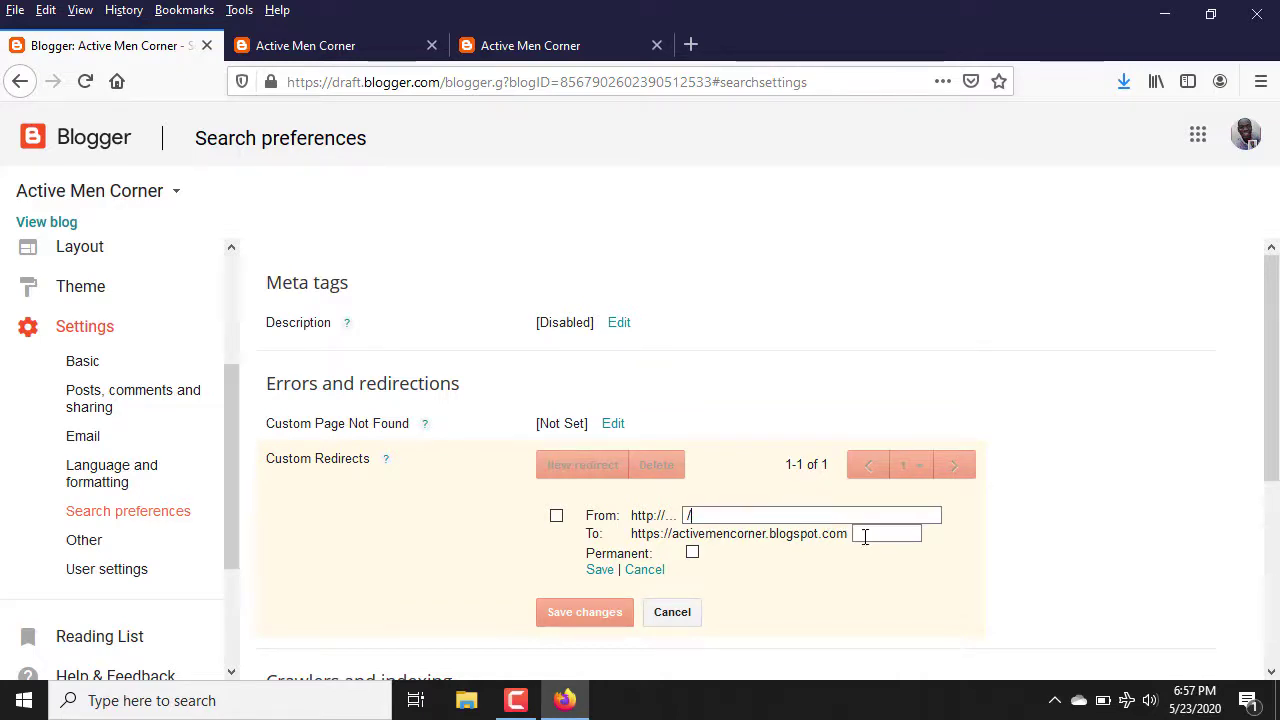
click(500, 48)
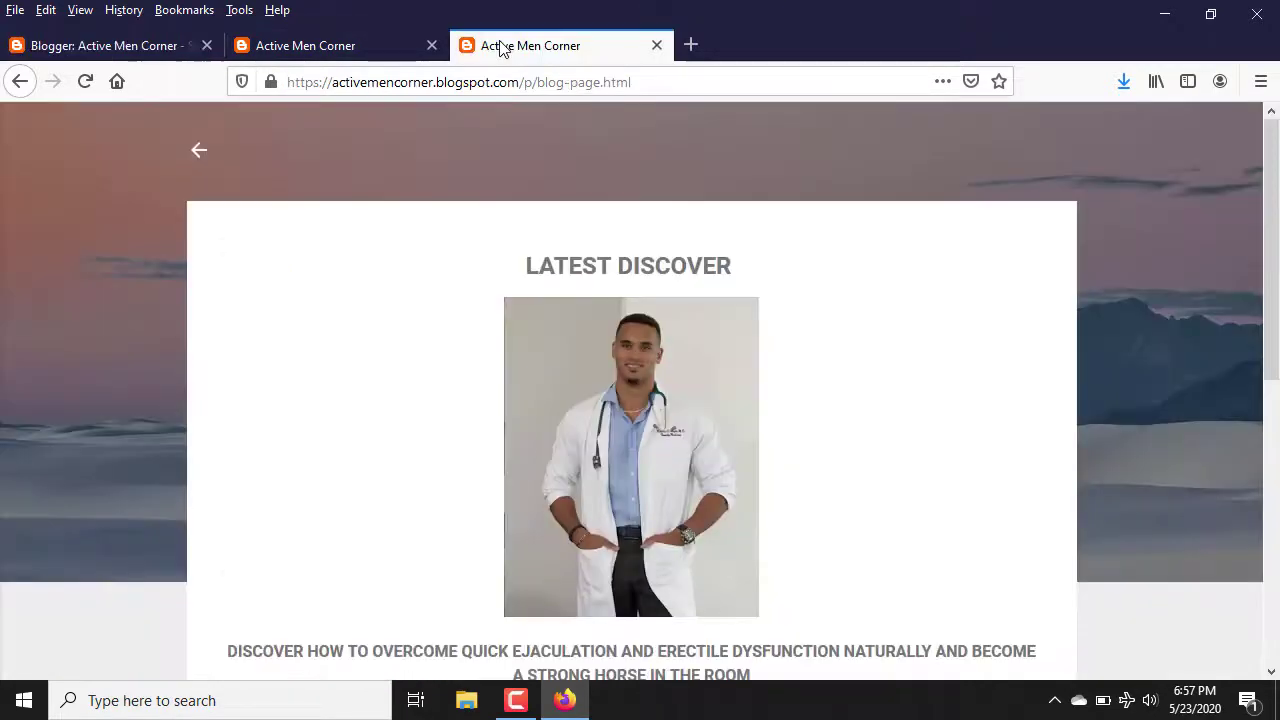
Copy the live blog page's full address from its tab
drag(288, 82, 433, 82)
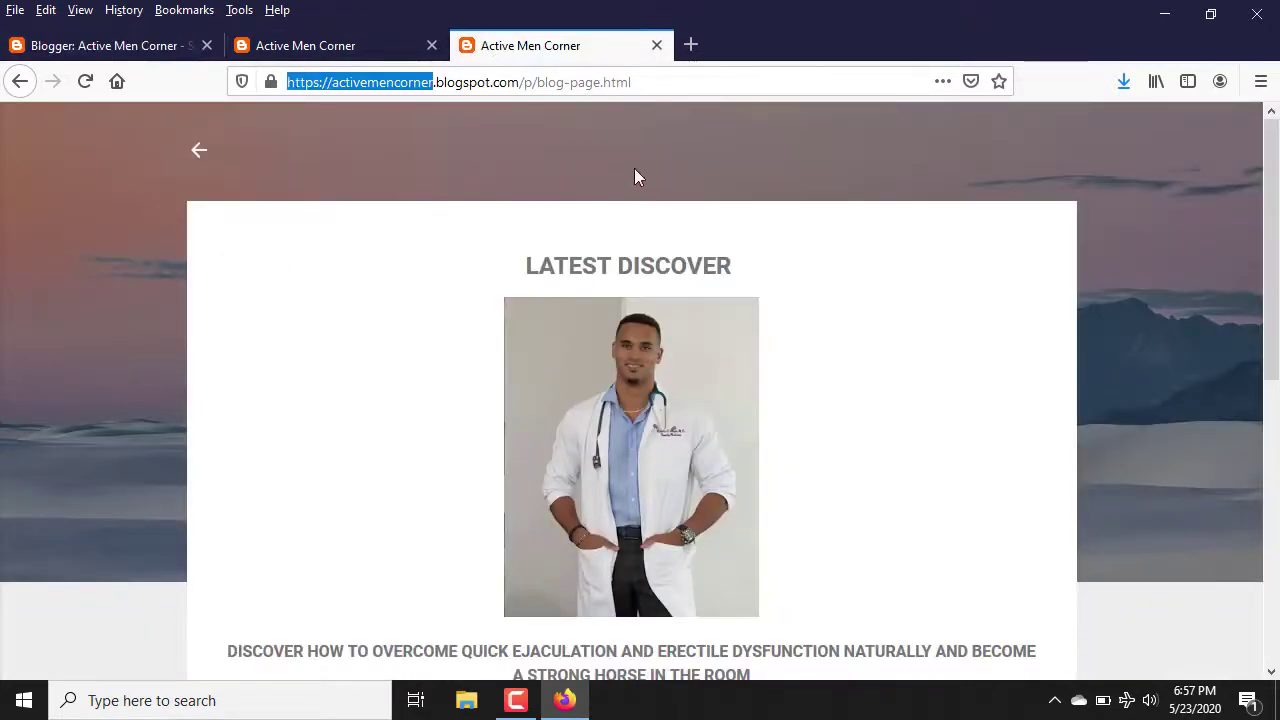
drag(591, 160, 670, 84)
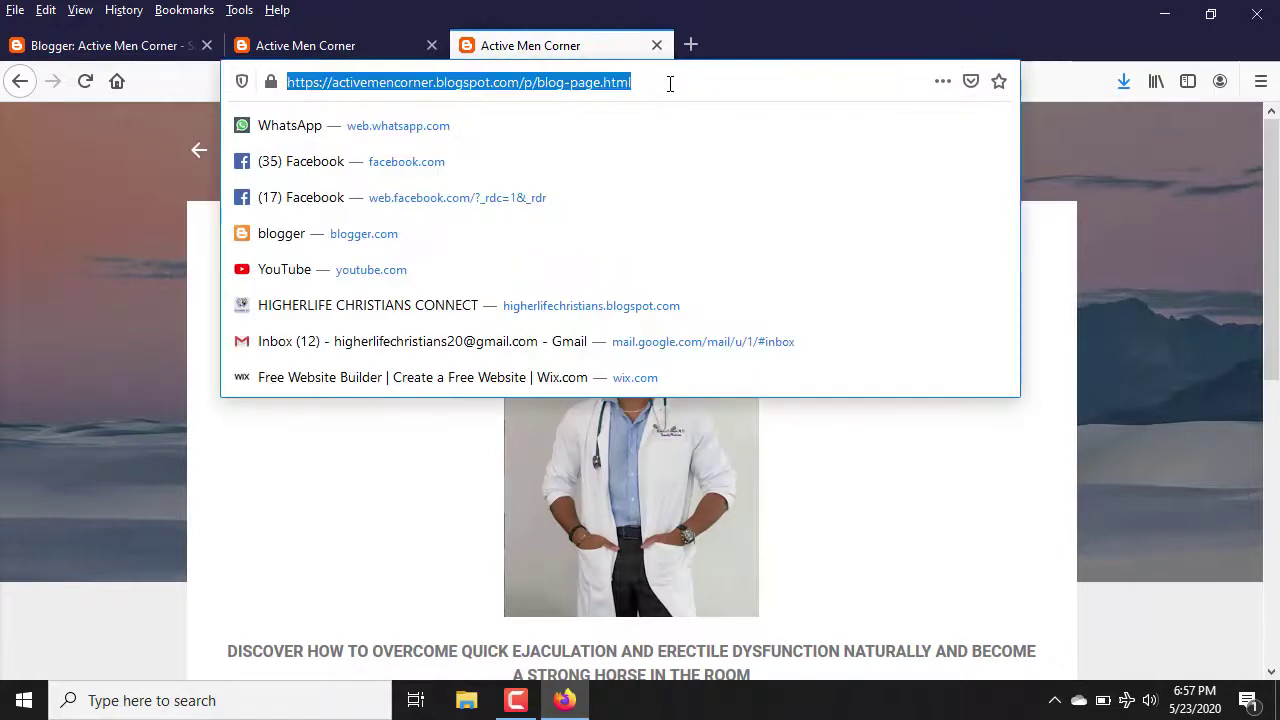
click(670, 84)
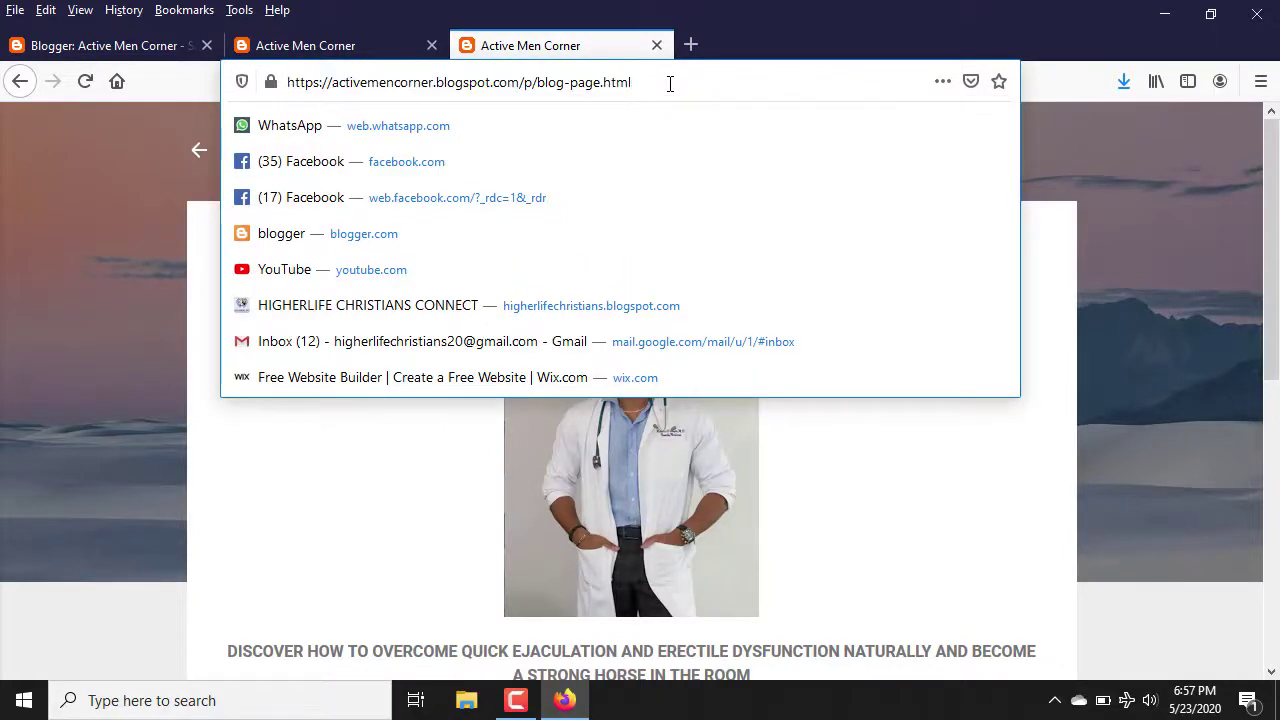
key(ctrl+a)
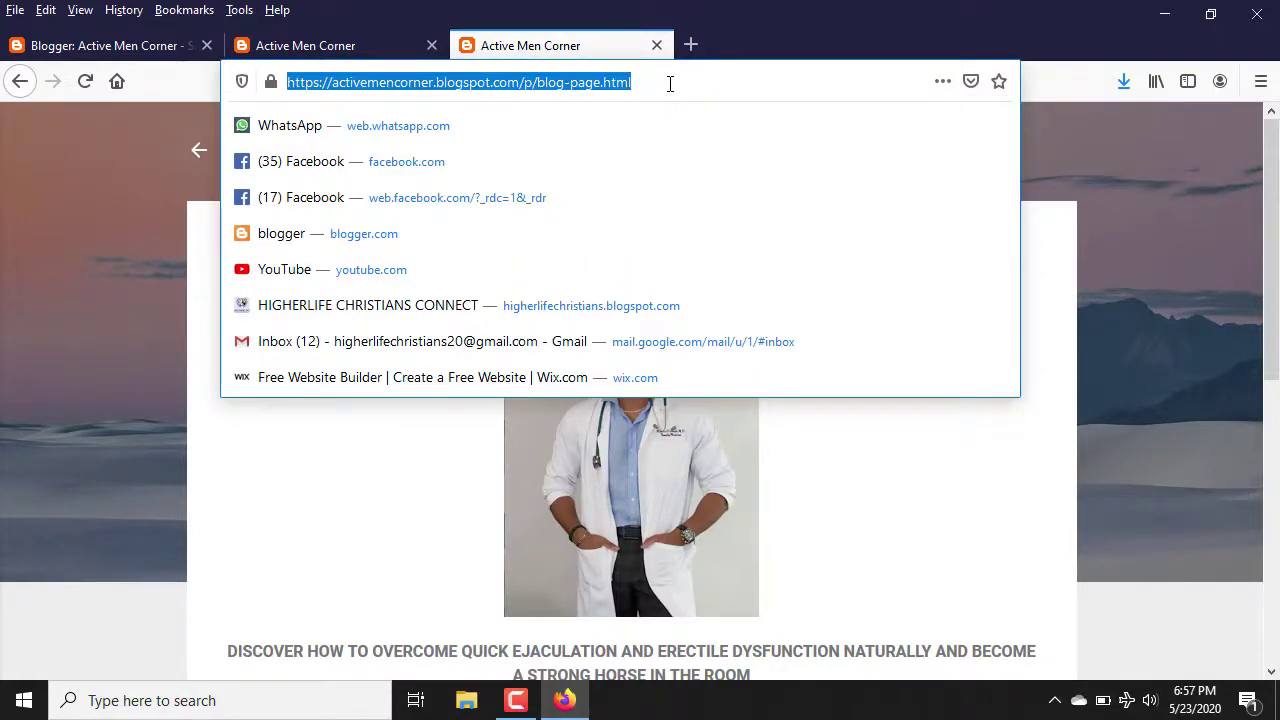
click(148, 41)
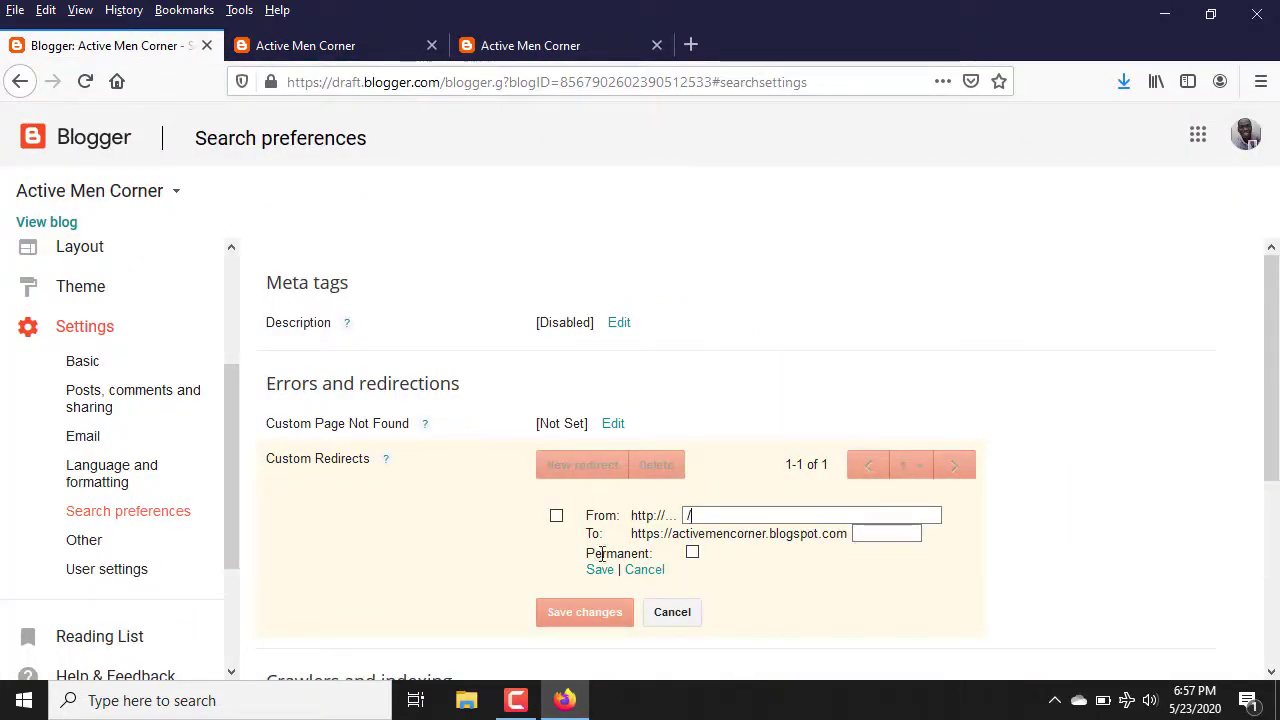
Set the redirect To /p/blog-page.html/p/blog-page.html, mark it Permanent, and save
click(878, 533)
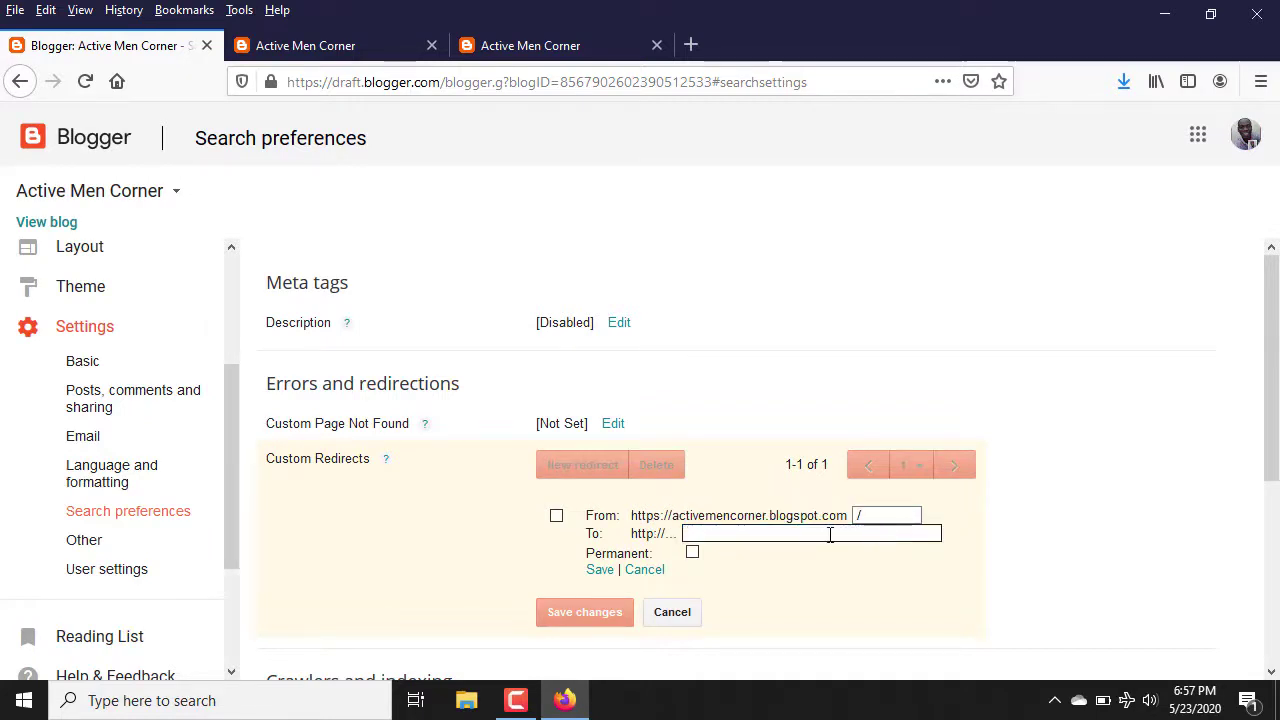
key(ctrl+v)
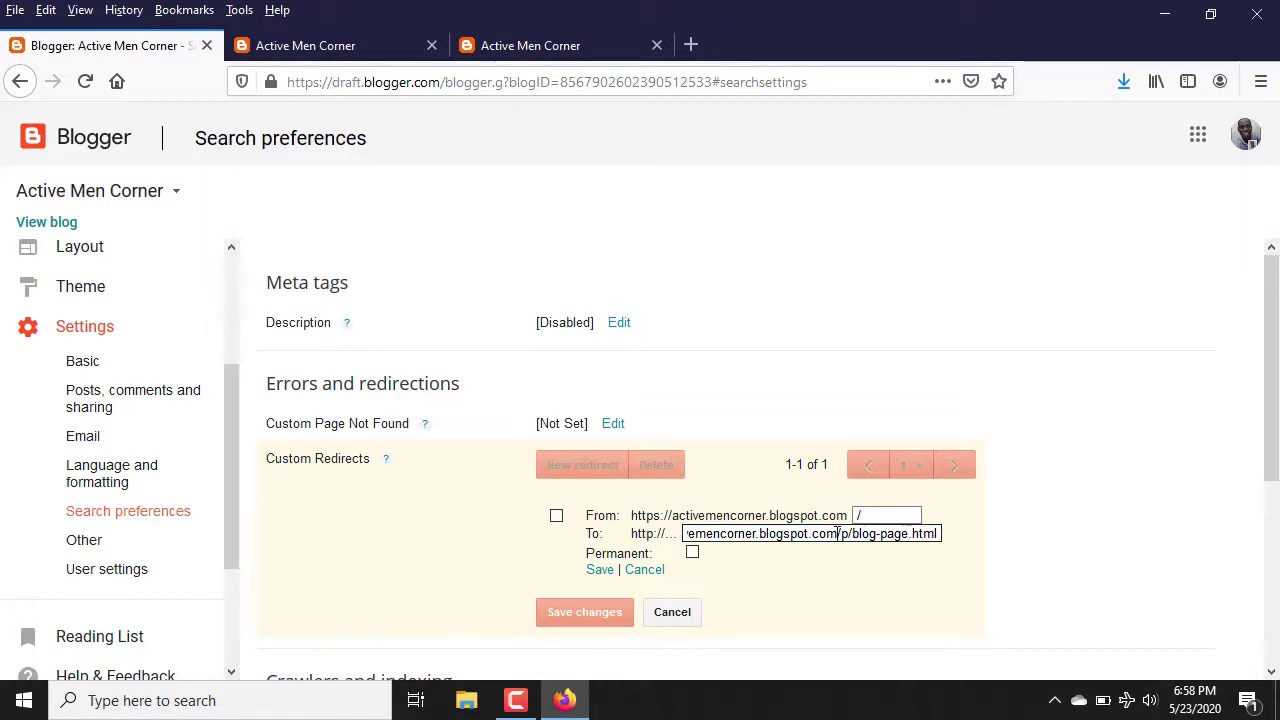
drag(836, 533, 686, 533)
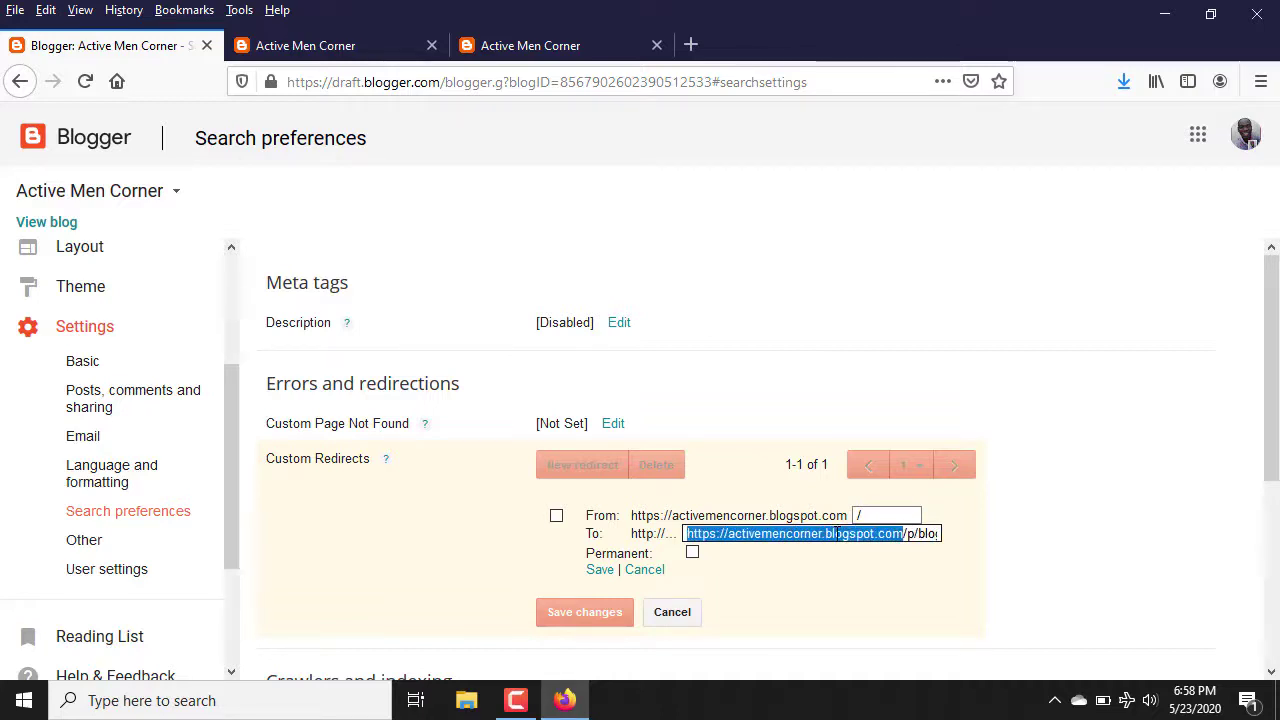
key(BackSpace)
key(ctrl+v)
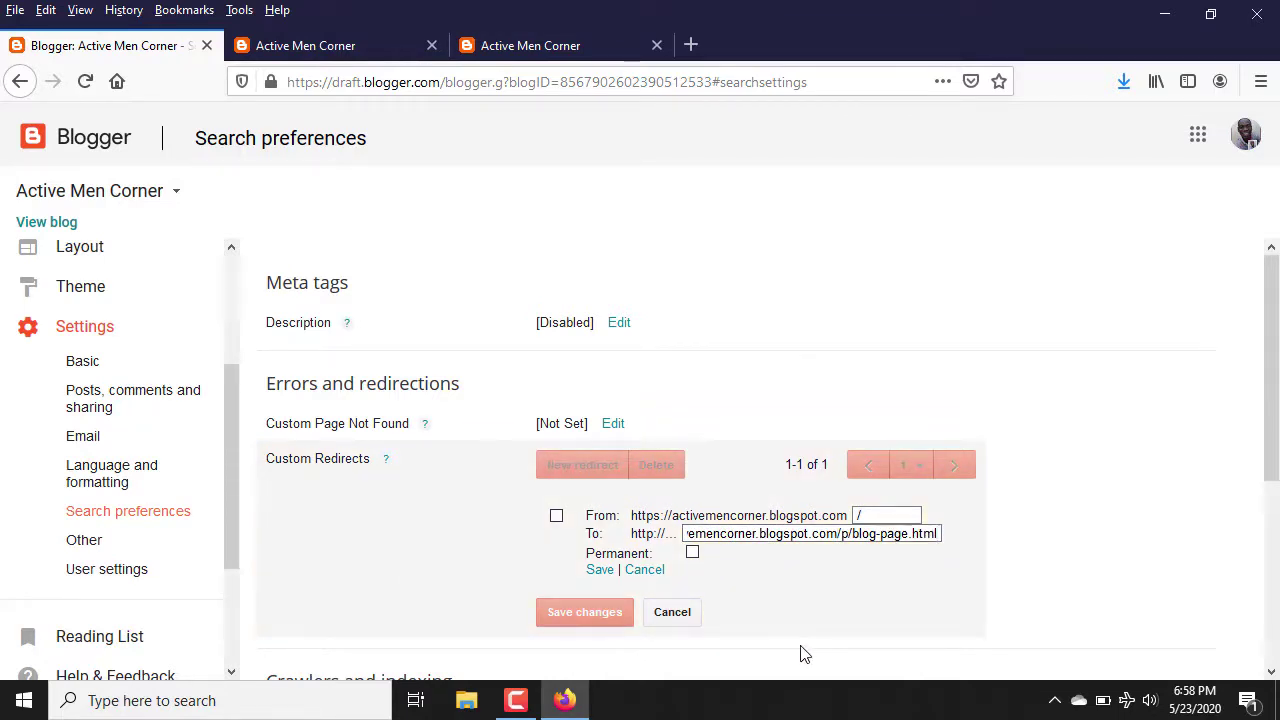
click(838, 534)
key(BackSpace)
key(BackSpace)
key(BackSpace)
key(BackSpace)
key(BackSpace)
key(BackSpace)
key(BackSpace)
key(BackSpace)
key(BackSpace)
key(BackSpace)
key(BackSpace)
key(BackSpace)
key(BackSpace)
key(BackSpace)
key(BackSpace)
key(BackSpace)
key(BackSpace)
key(BackSpace)
key(BackSpace)
key(BackSpace)
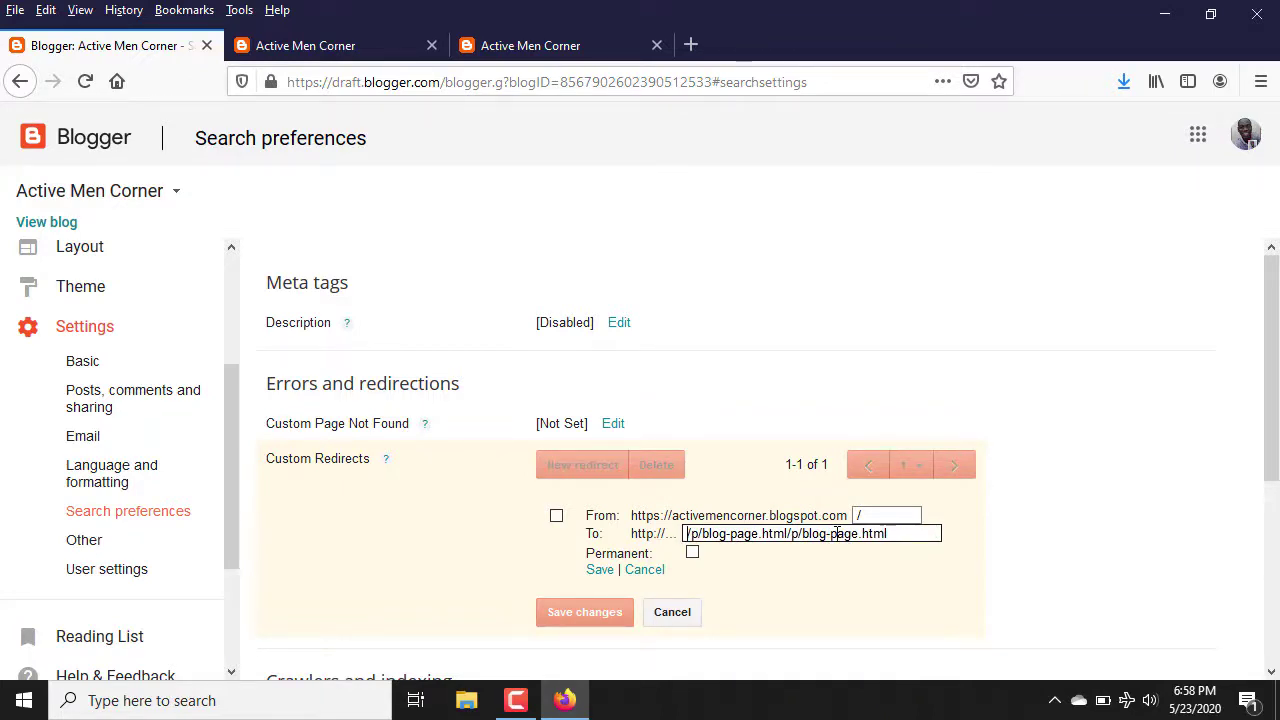
click(680, 553)
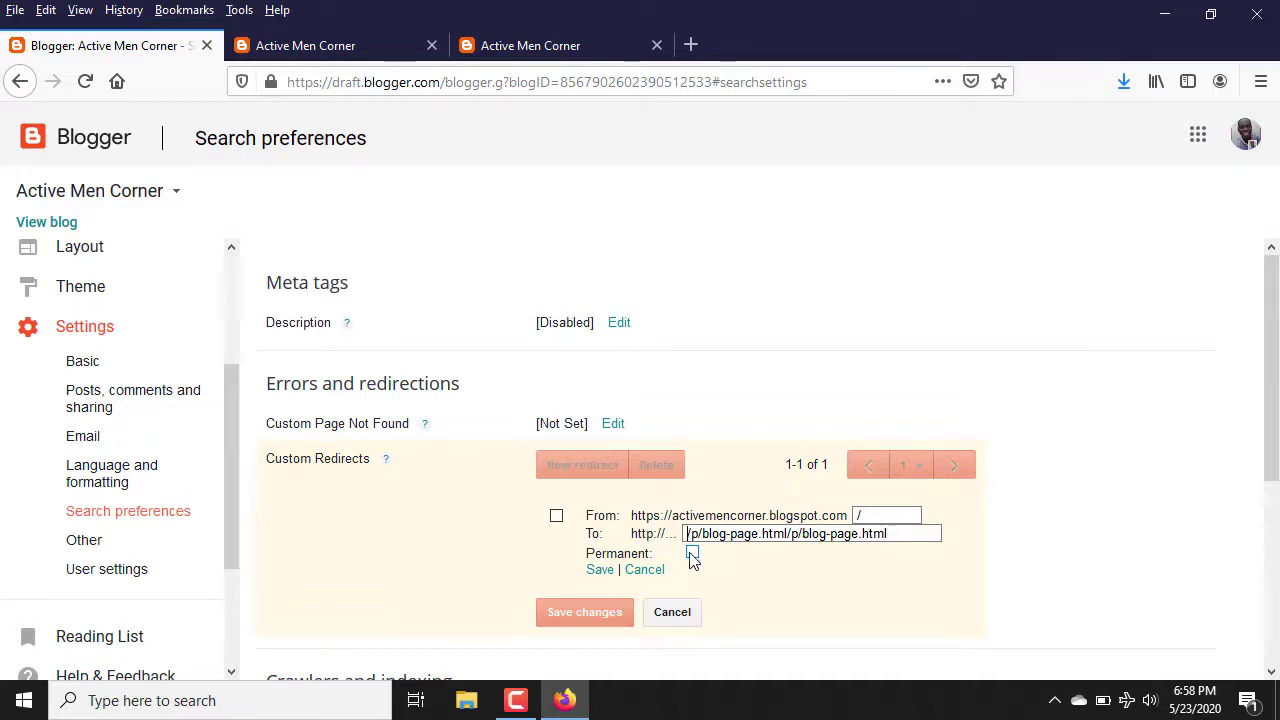
click(692, 555)
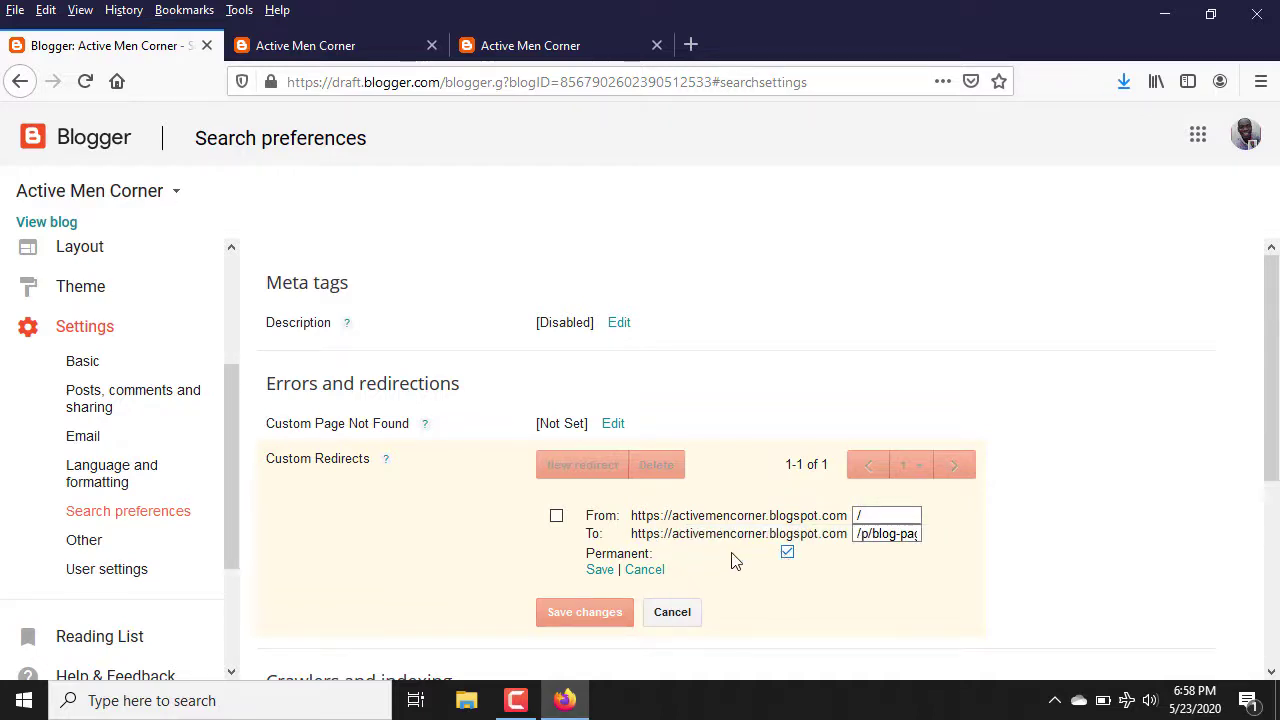
click(599, 570)
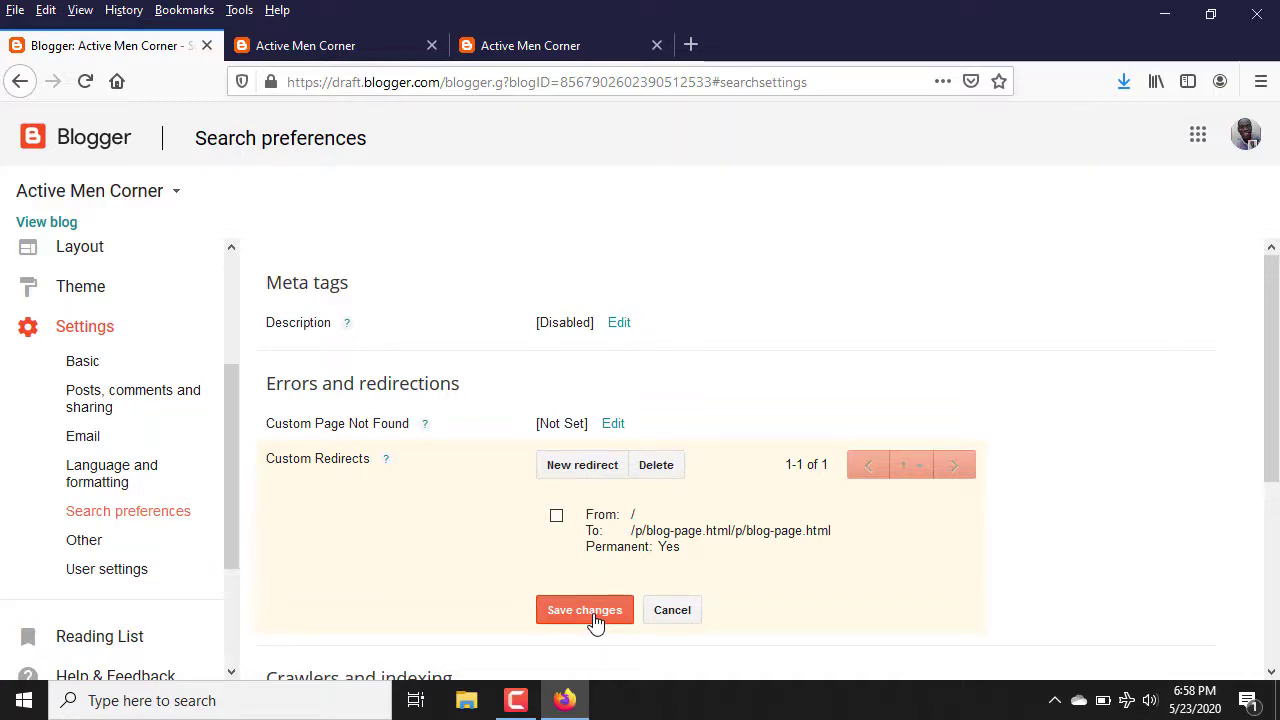
click(594, 618)
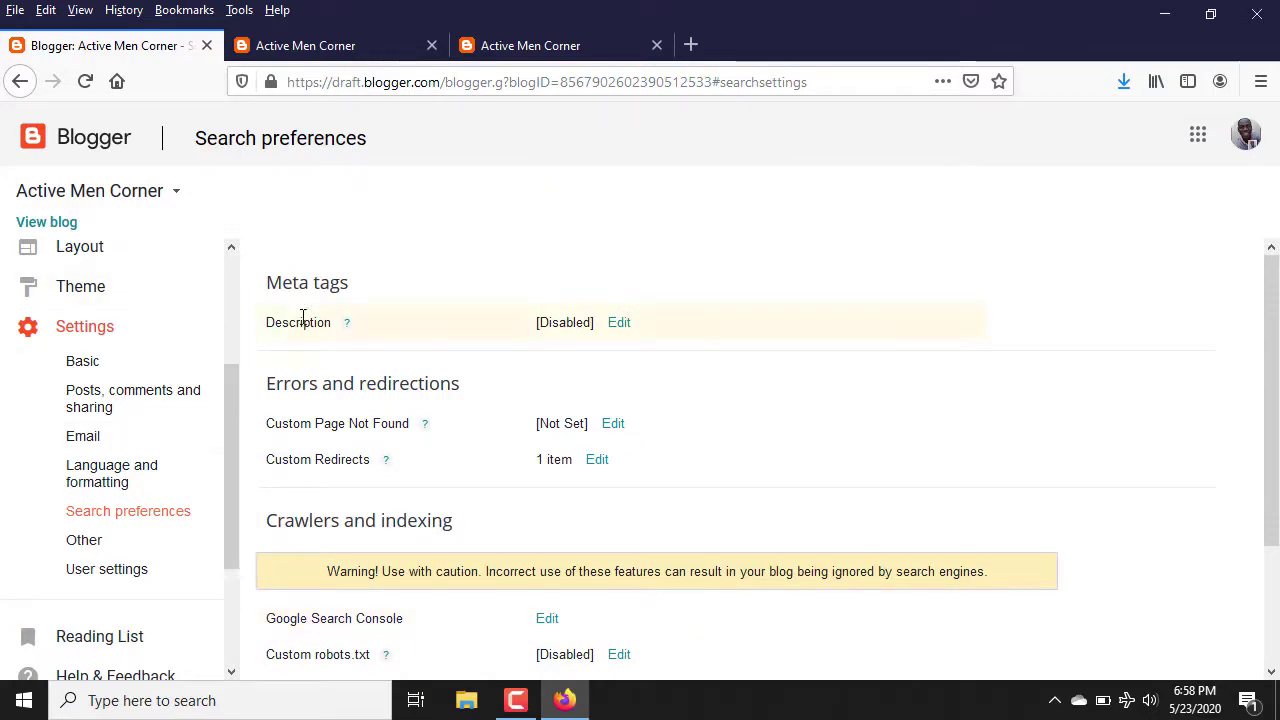
Close the two extra Active Men Corner tabs
scroll(238, 288, up, 1)
scroll(236, 283, up, 4)
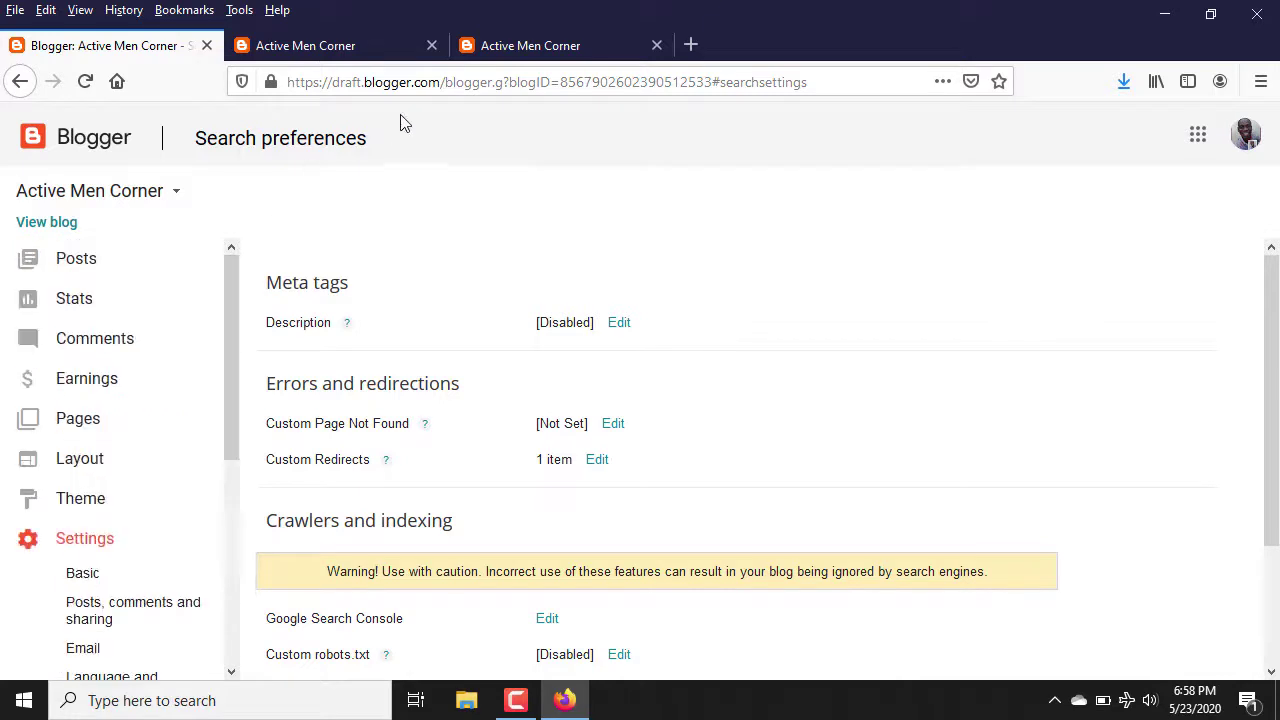
click(433, 46)
click(434, 44)
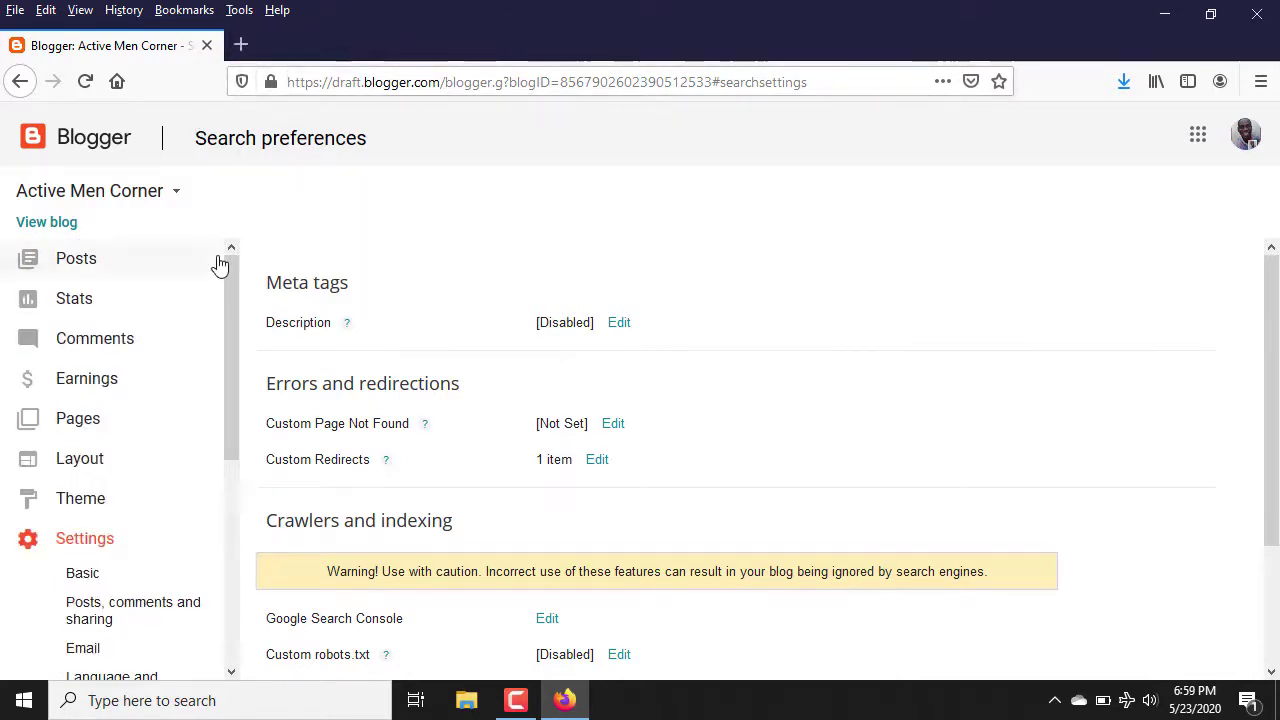
Open the live blog to test the redirect, then close the three extra blog tabs
click(46, 222)
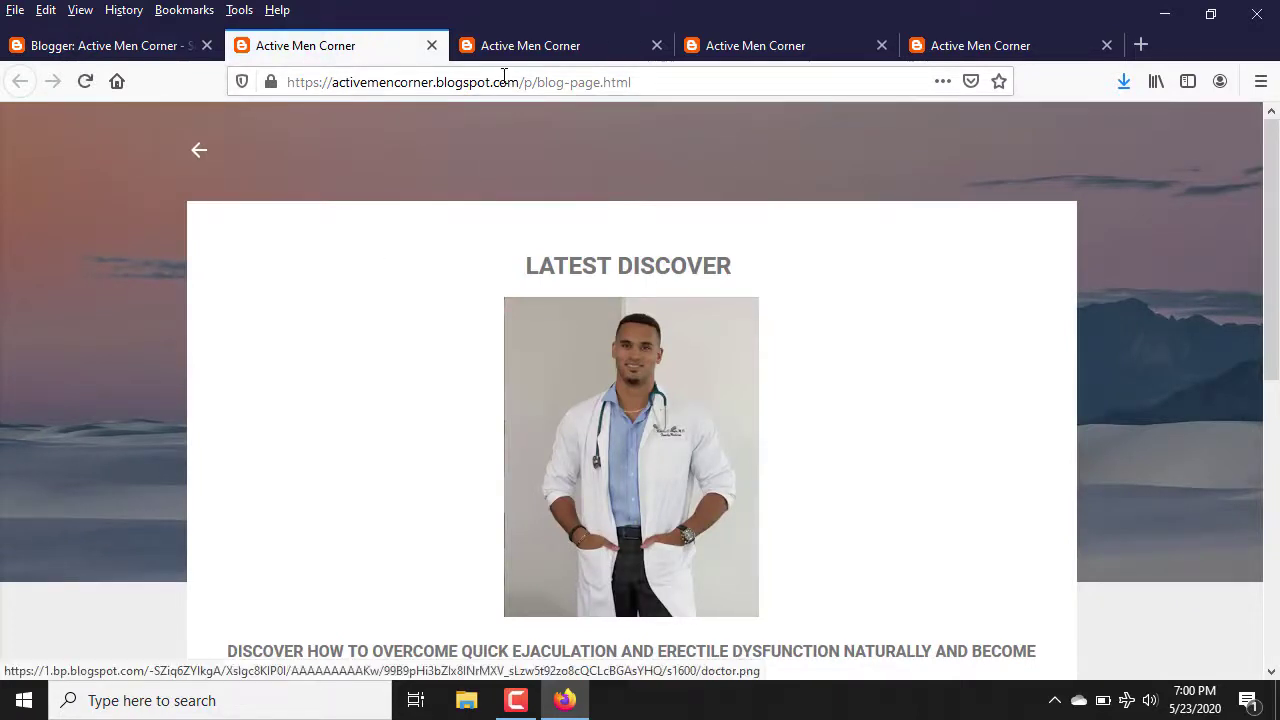
click(640, 48)
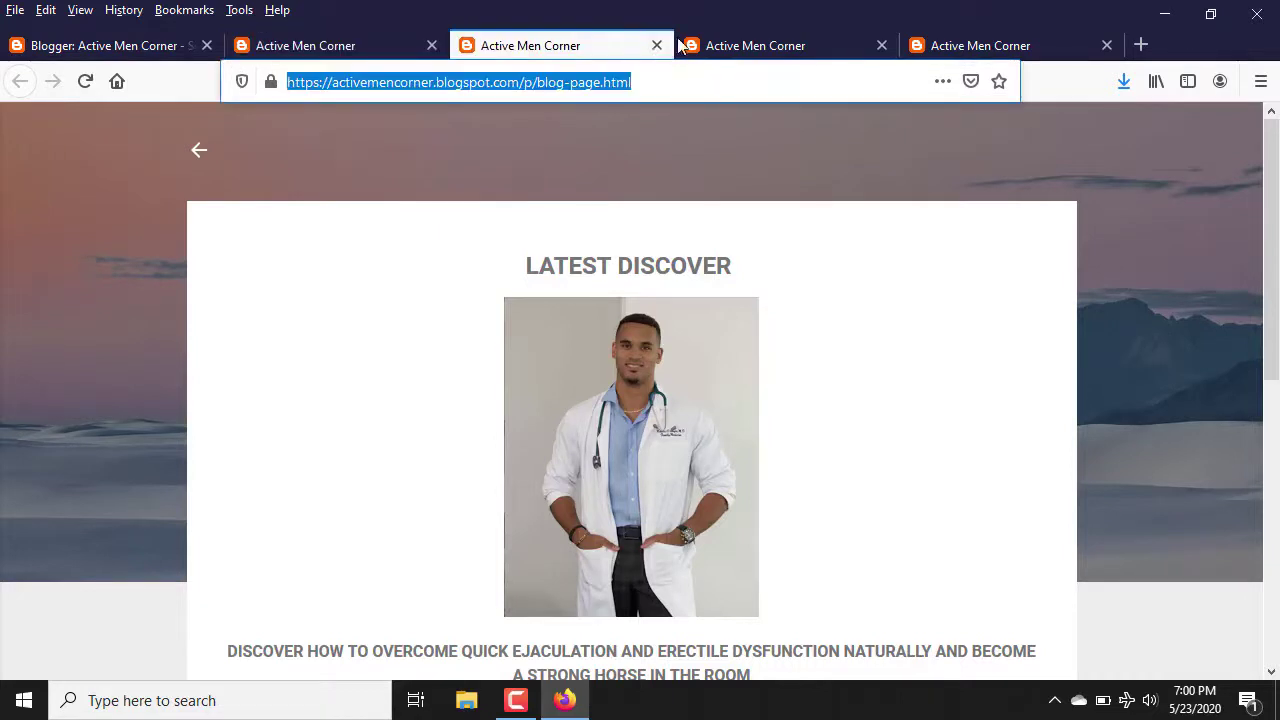
click(657, 45)
click(657, 45)
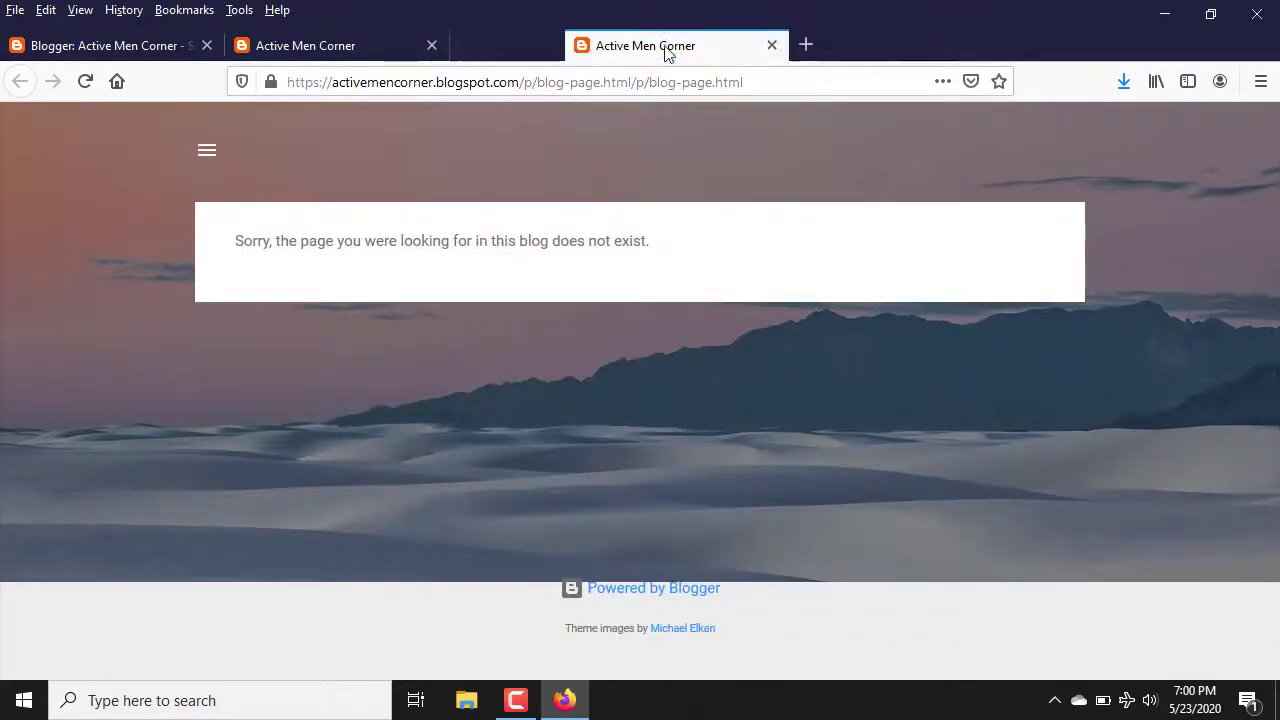
click(657, 45)
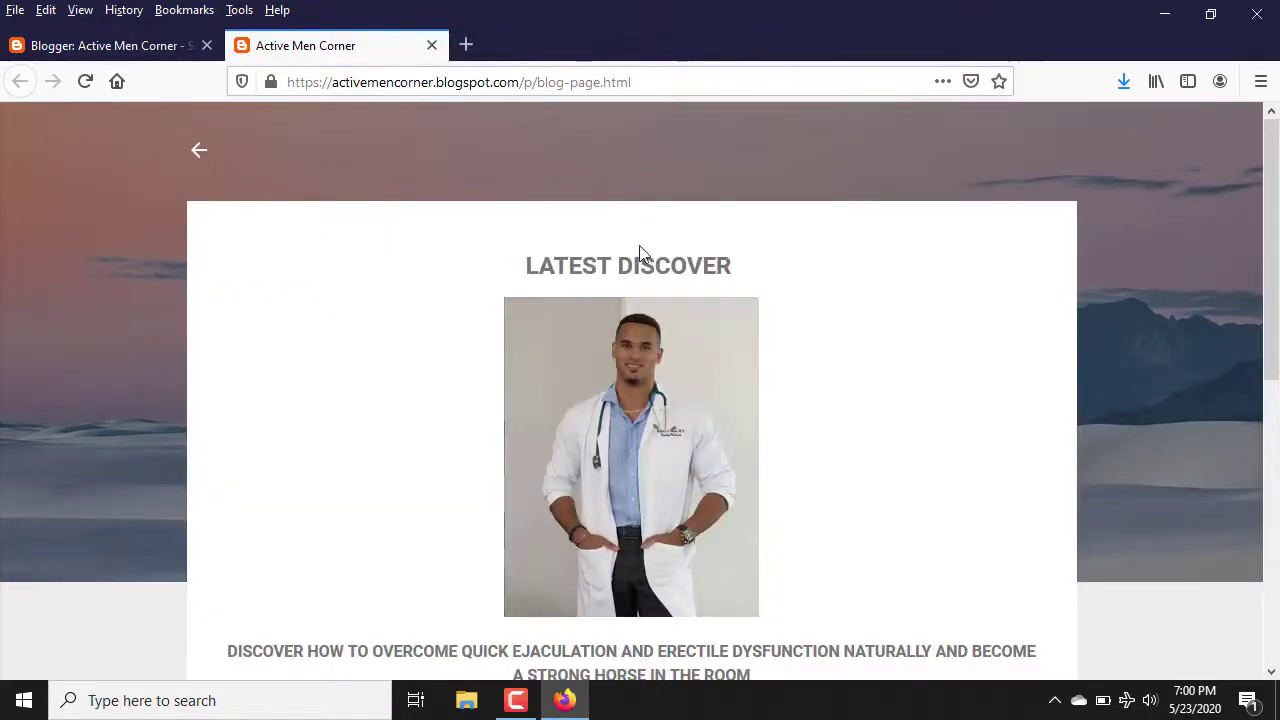
scroll(1275, 165, down, 5)
scroll(1226, 294, up, 5)
From Blogger's Pages list, open blog-page.html live in a new tab
click(152, 35)
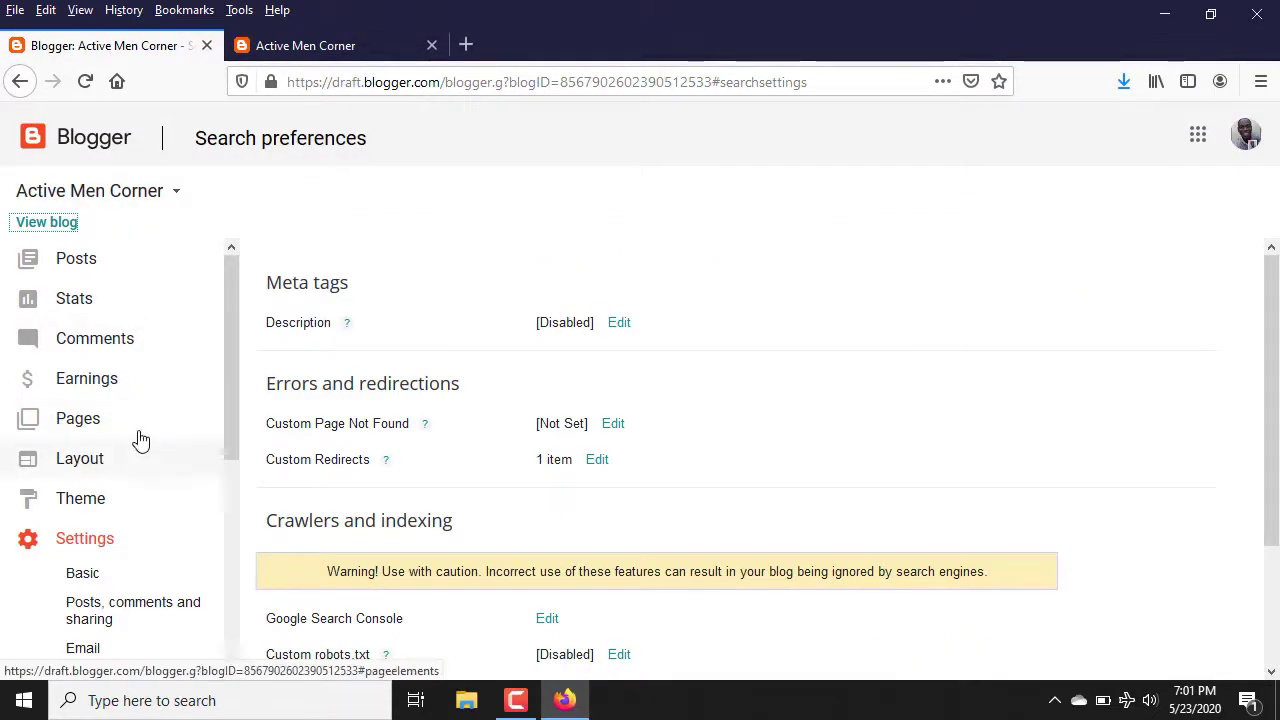
click(97, 437)
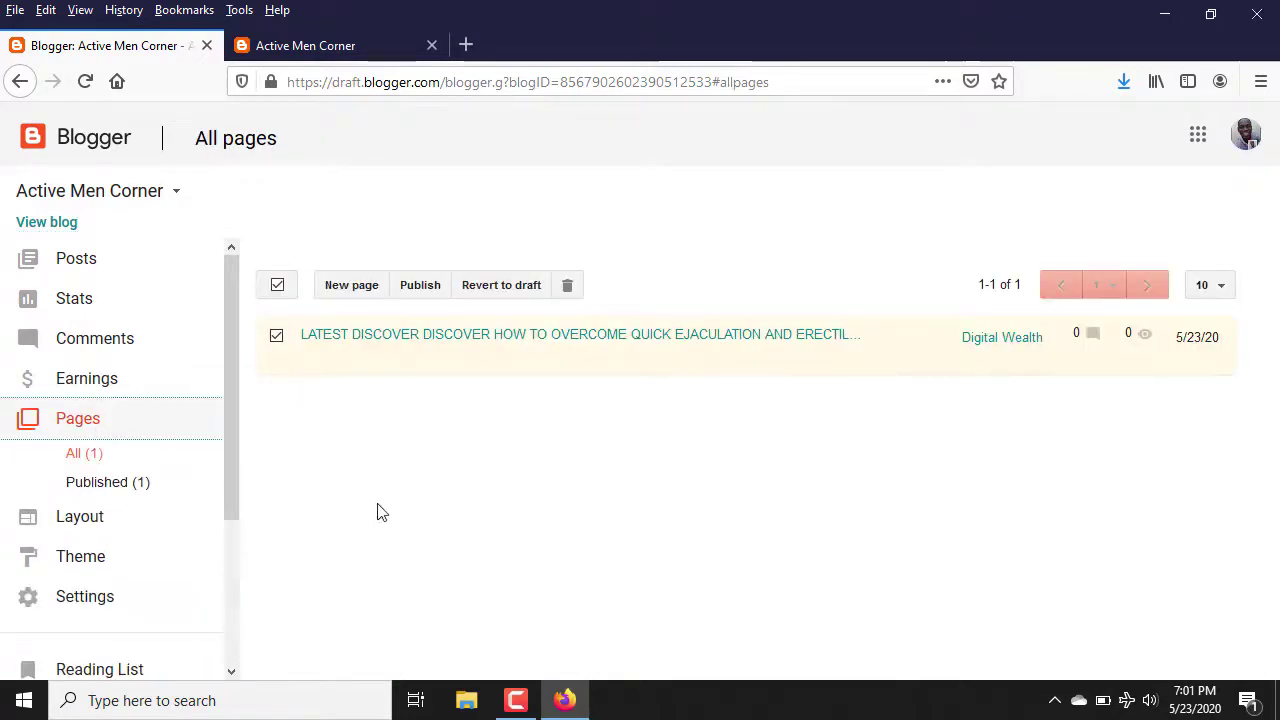
click(279, 292)
mouse_move(334, 359)
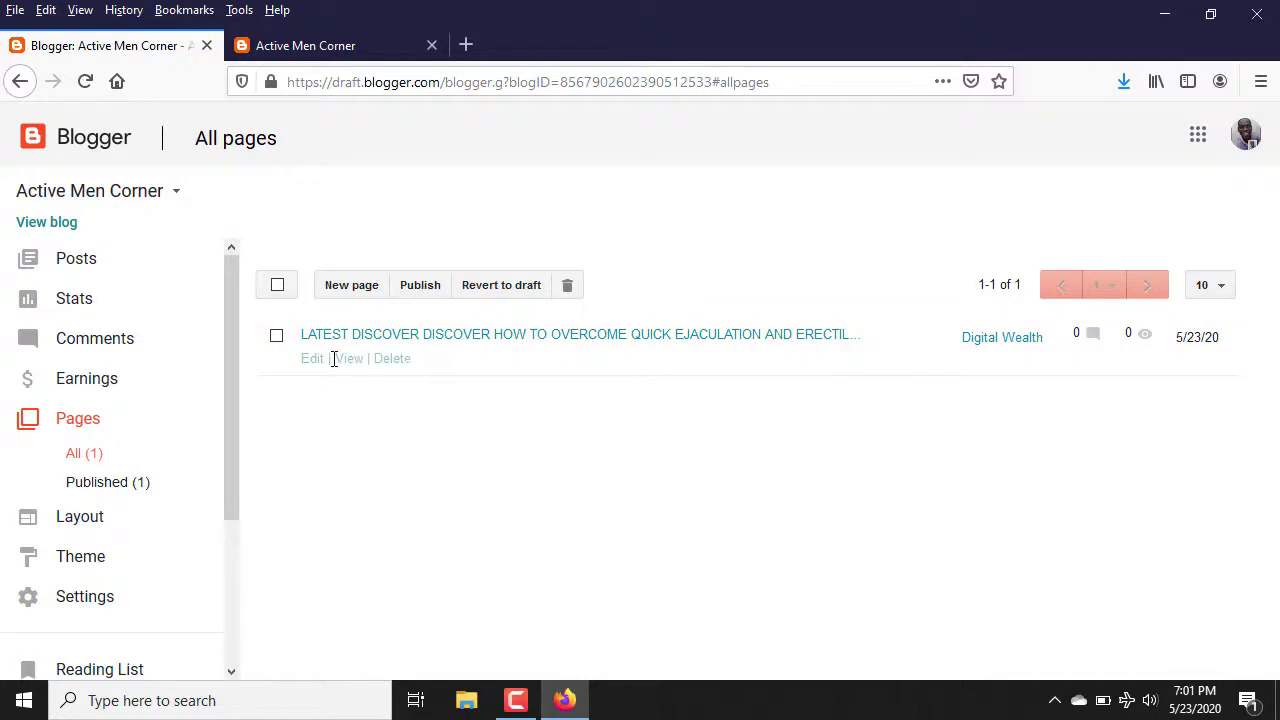
click(349, 359)
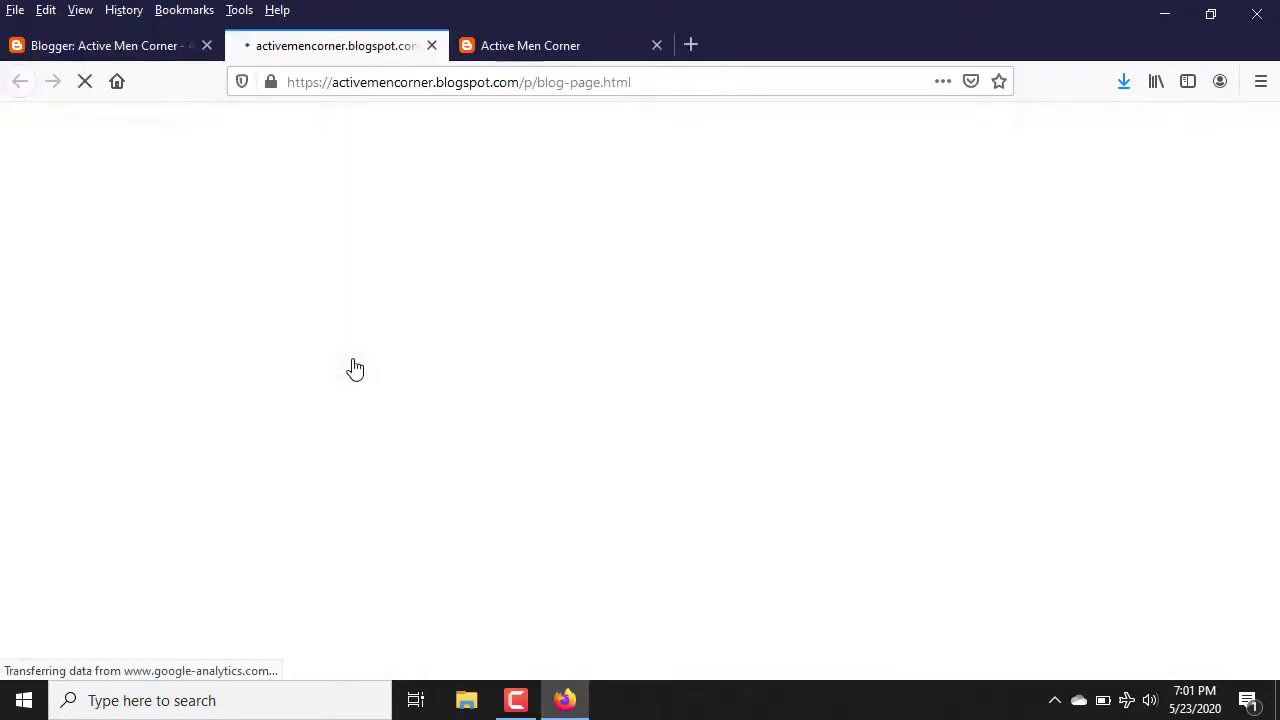
Check the live page address, then reopen the Custom Redirects editor in Search preferences
click(651, 84)
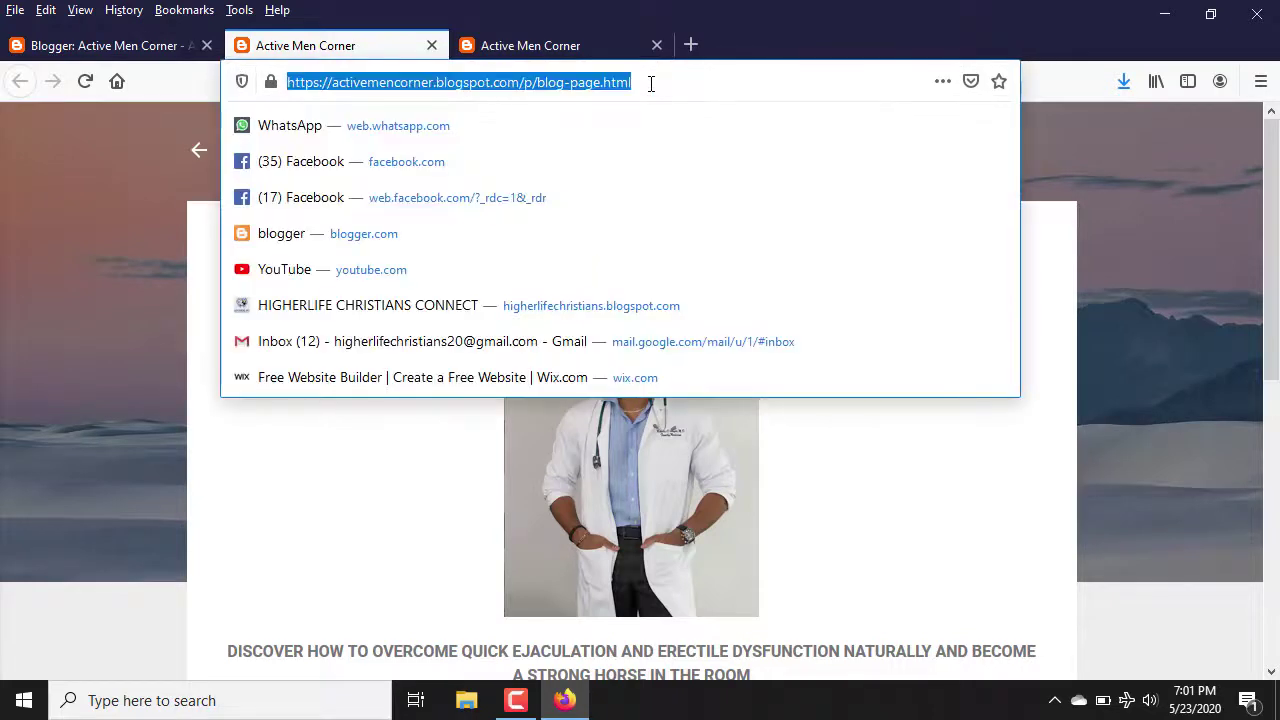
click(170, 46)
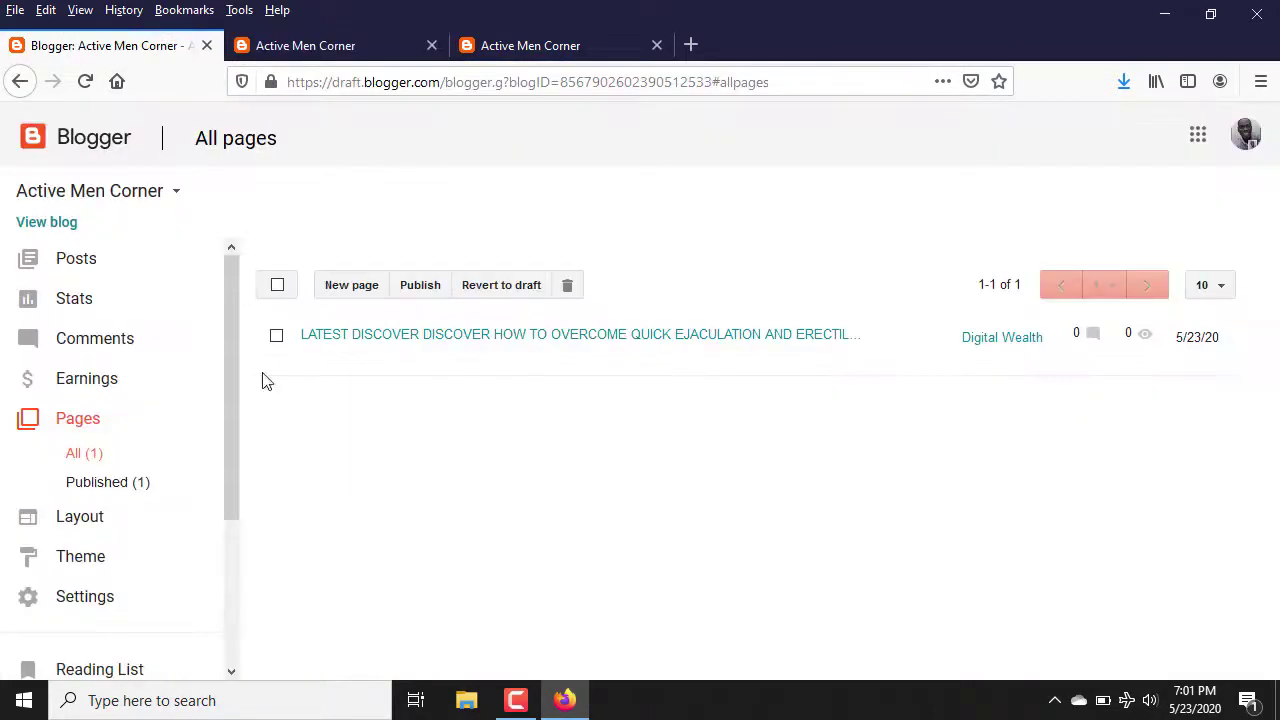
click(95, 598)
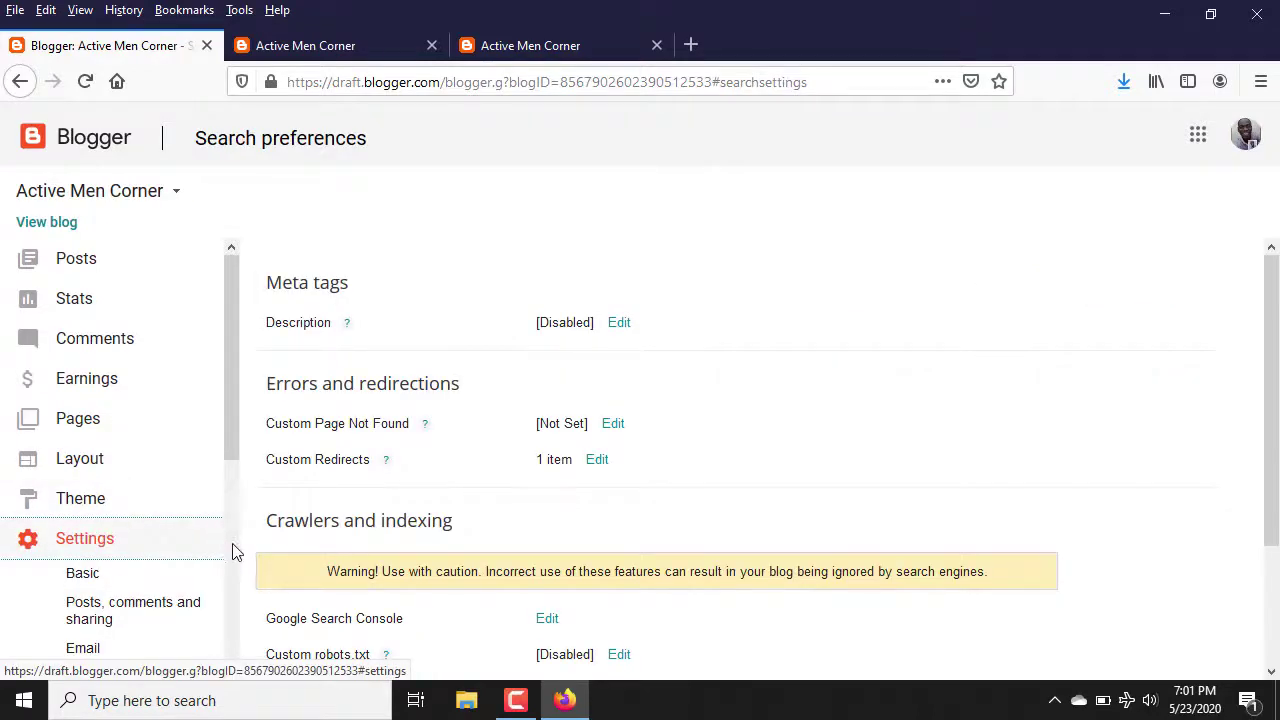
scroll(233, 548, down, 4)
click(128, 333)
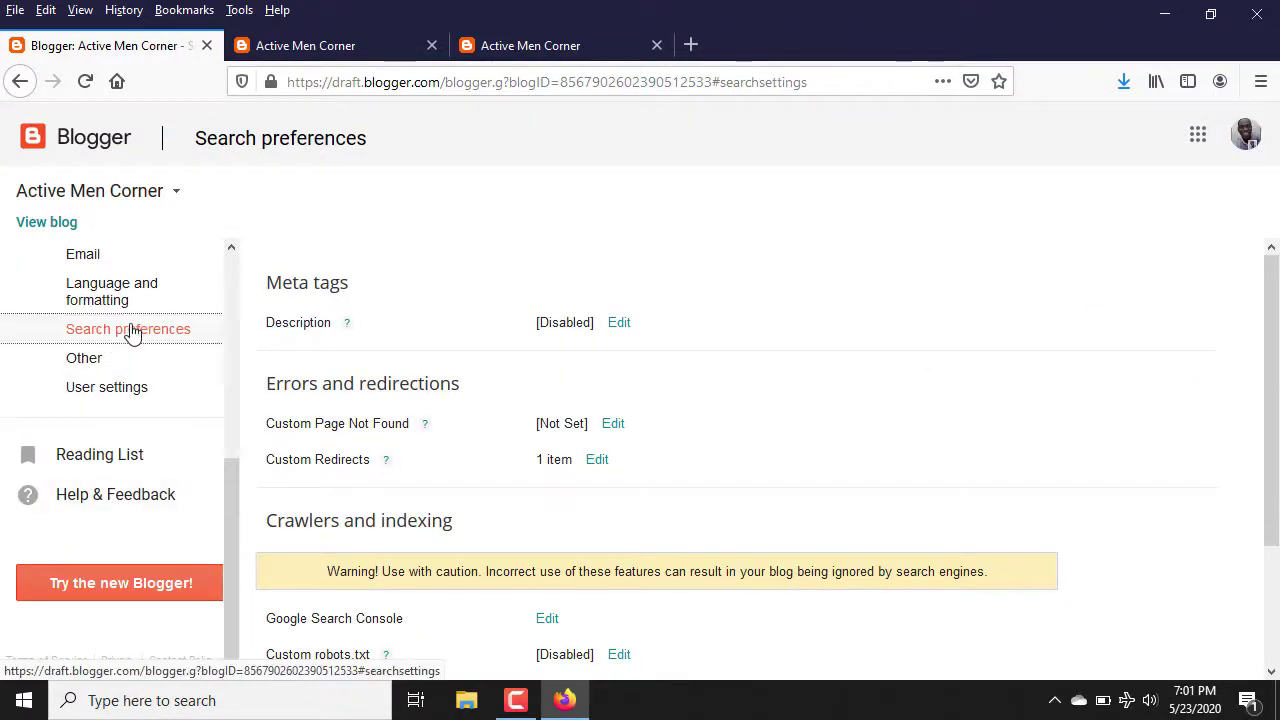
click(594, 461)
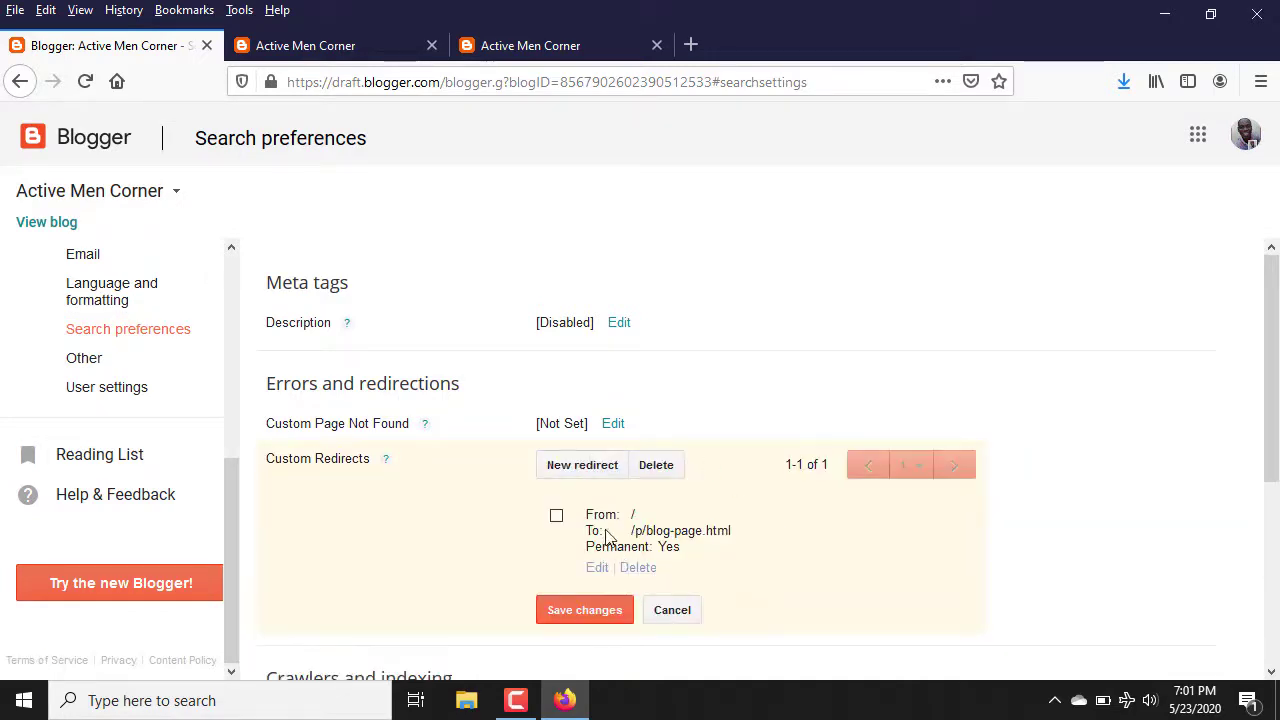
Delete the old custom redirect, save the settings, and reopen the Custom Redirects editor
click(658, 467)
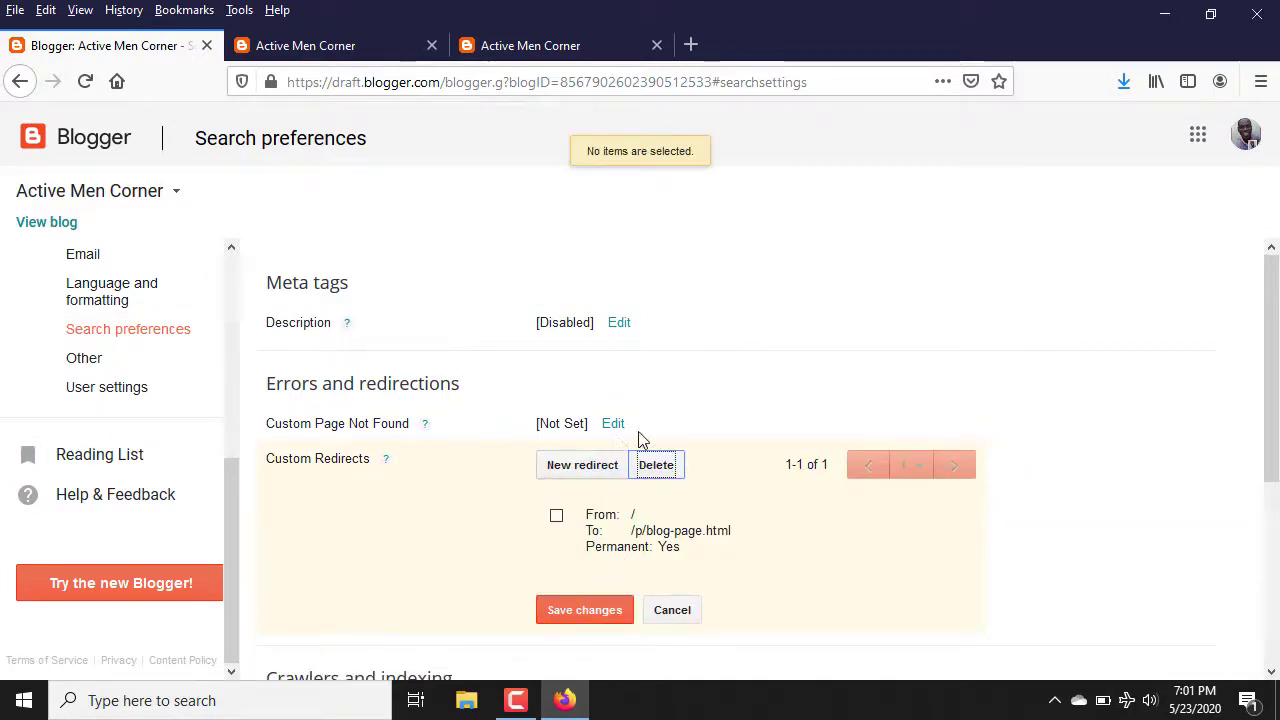
click(656, 470)
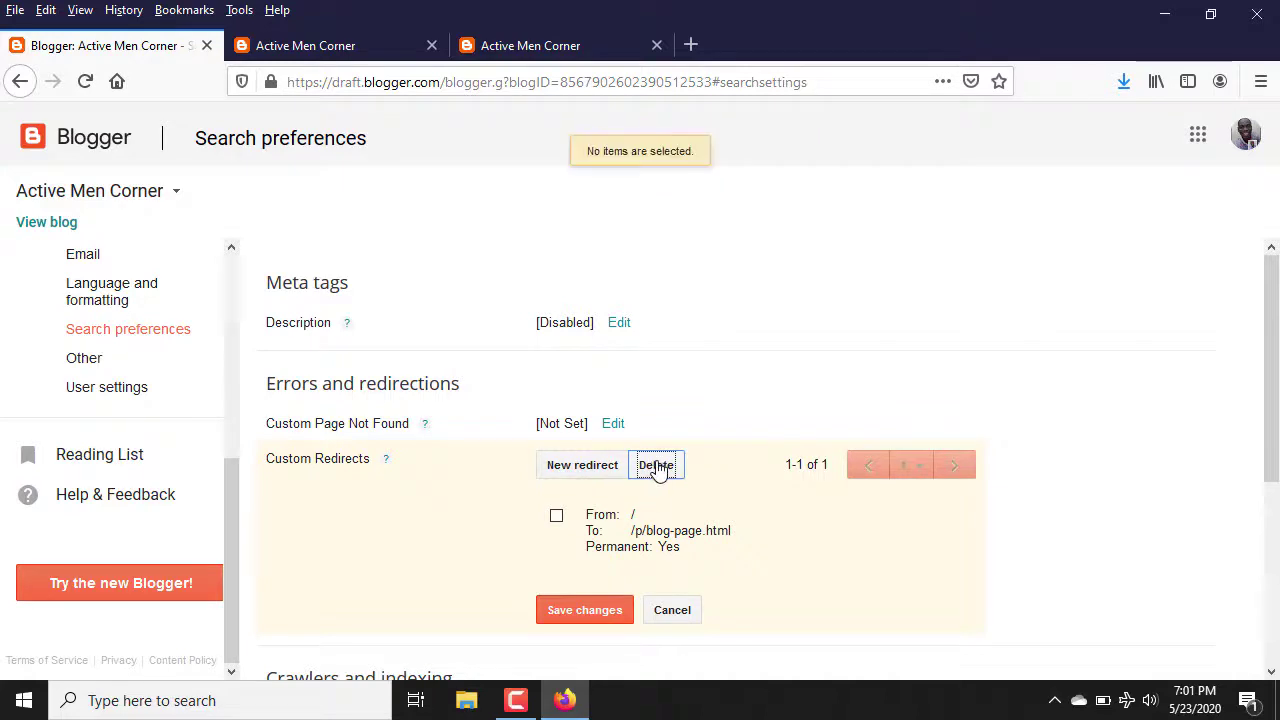
click(585, 609)
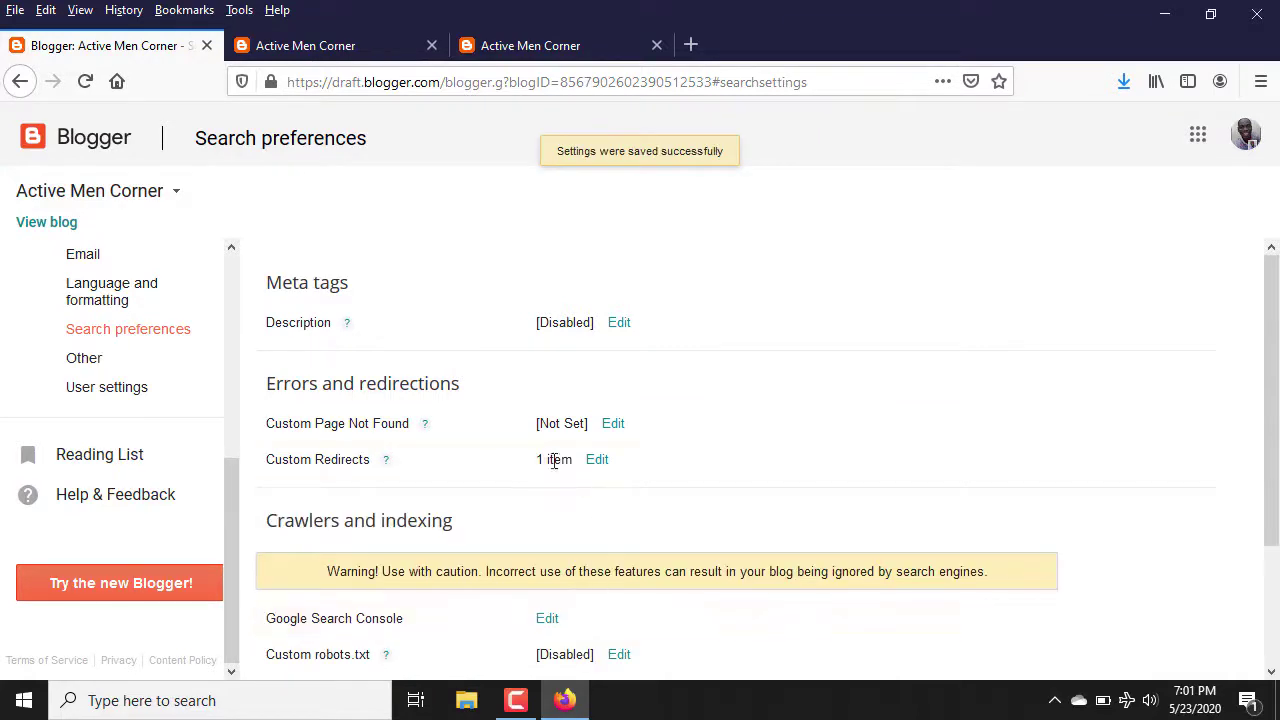
click(592, 462)
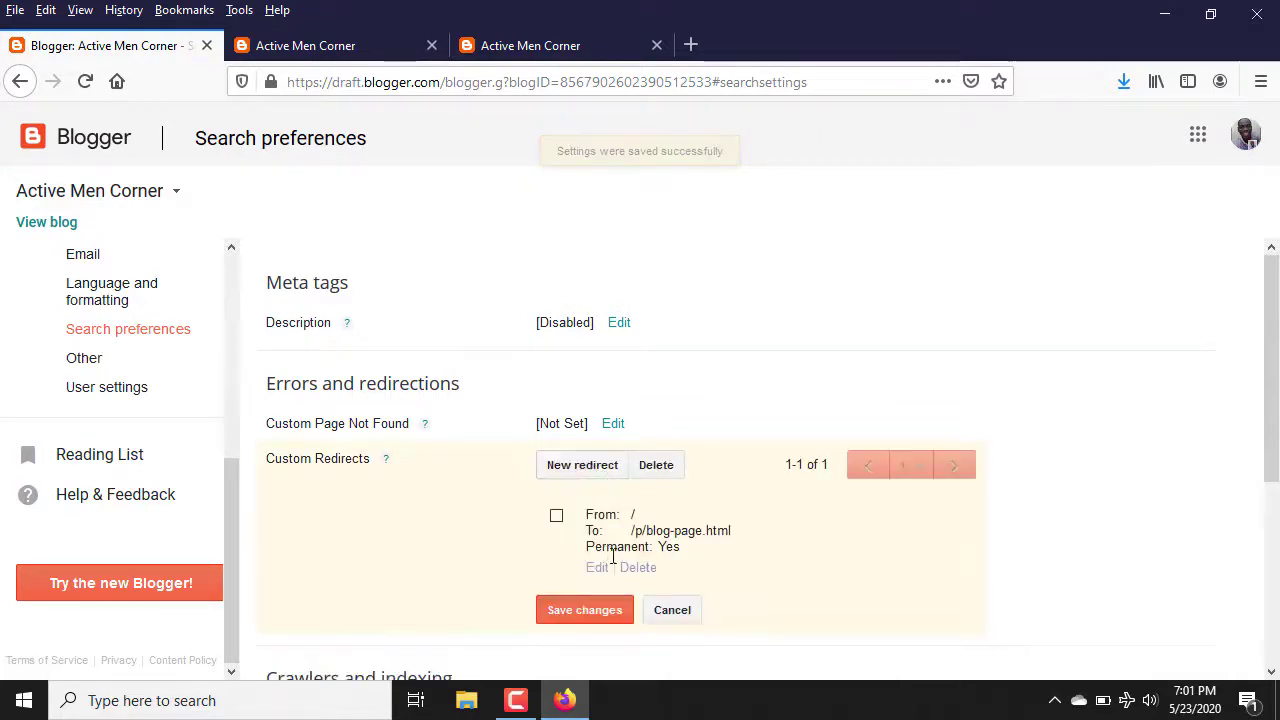
click(640, 568)
click(594, 550)
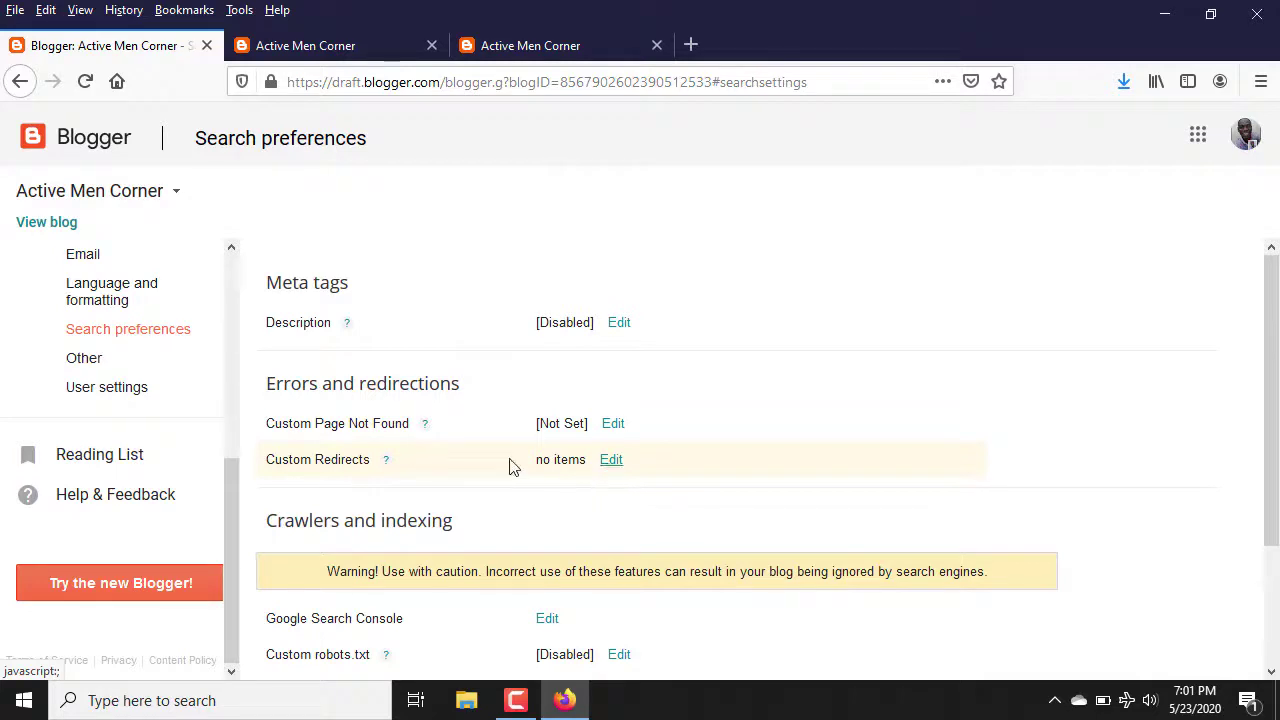
click(609, 462)
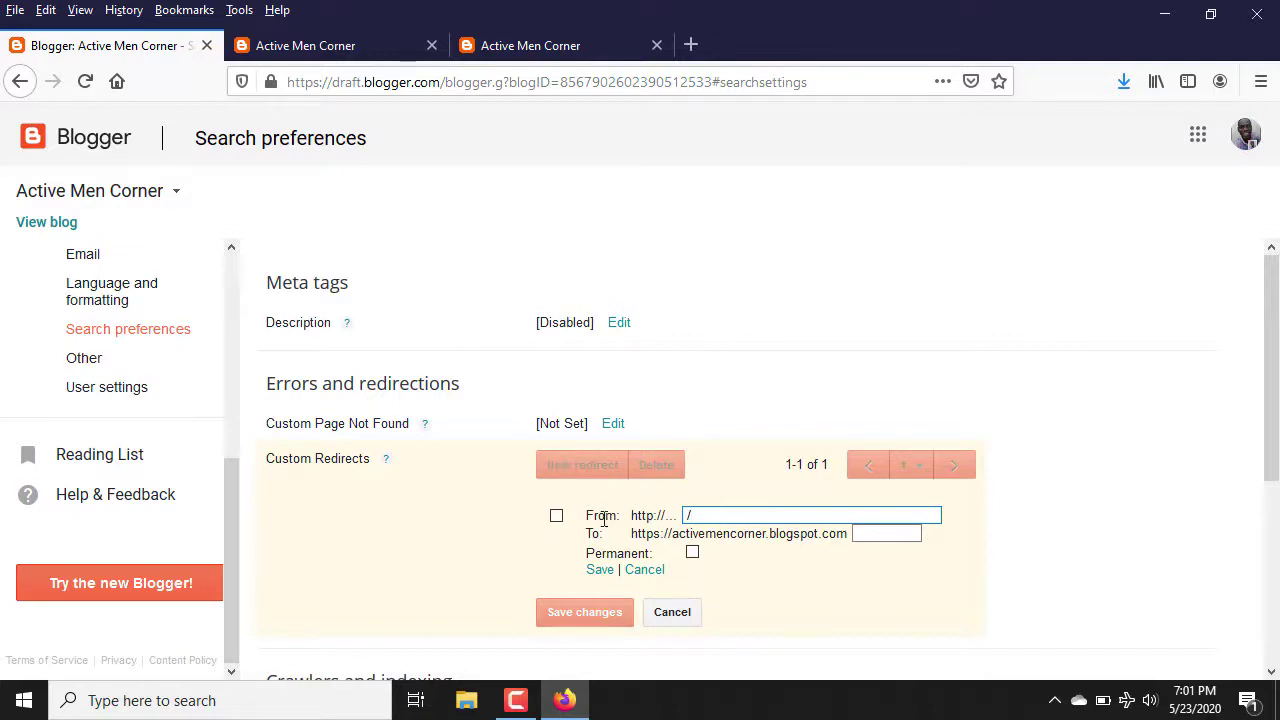
Copy the blog page's address from the other tab and paste it into the redirect's To field
click(880, 535)
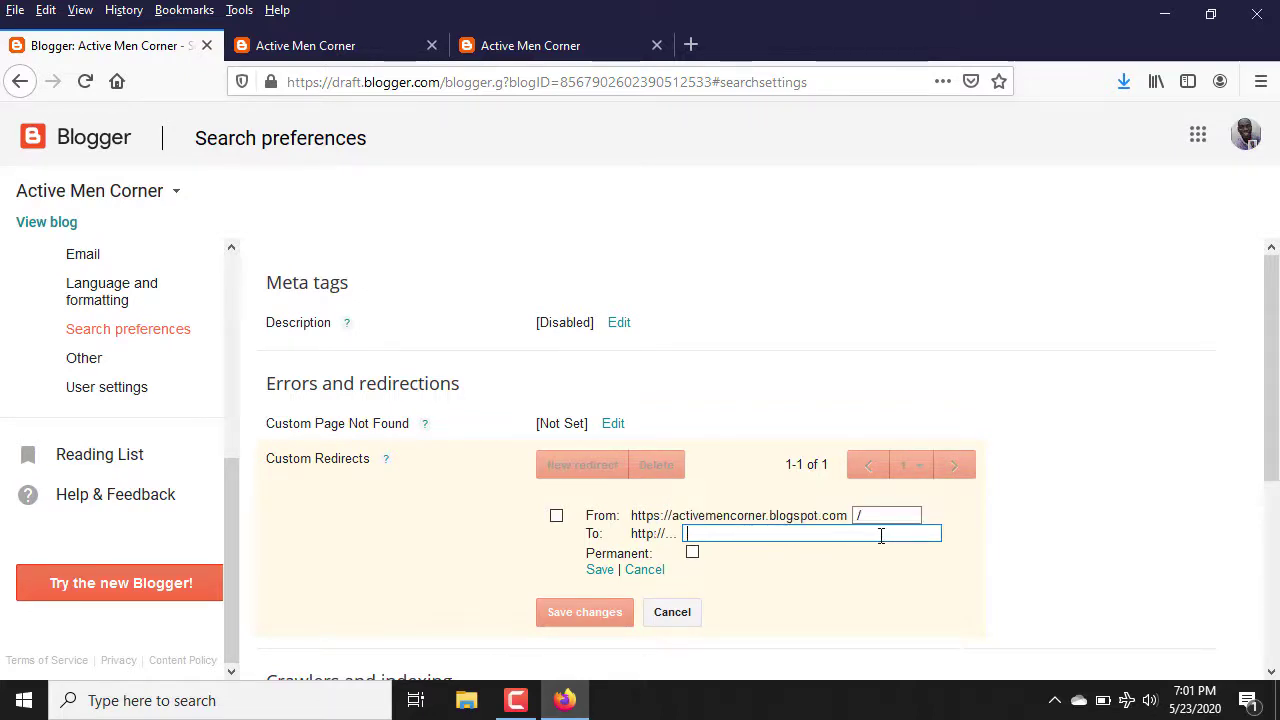
click(352, 45)
click(469, 81)
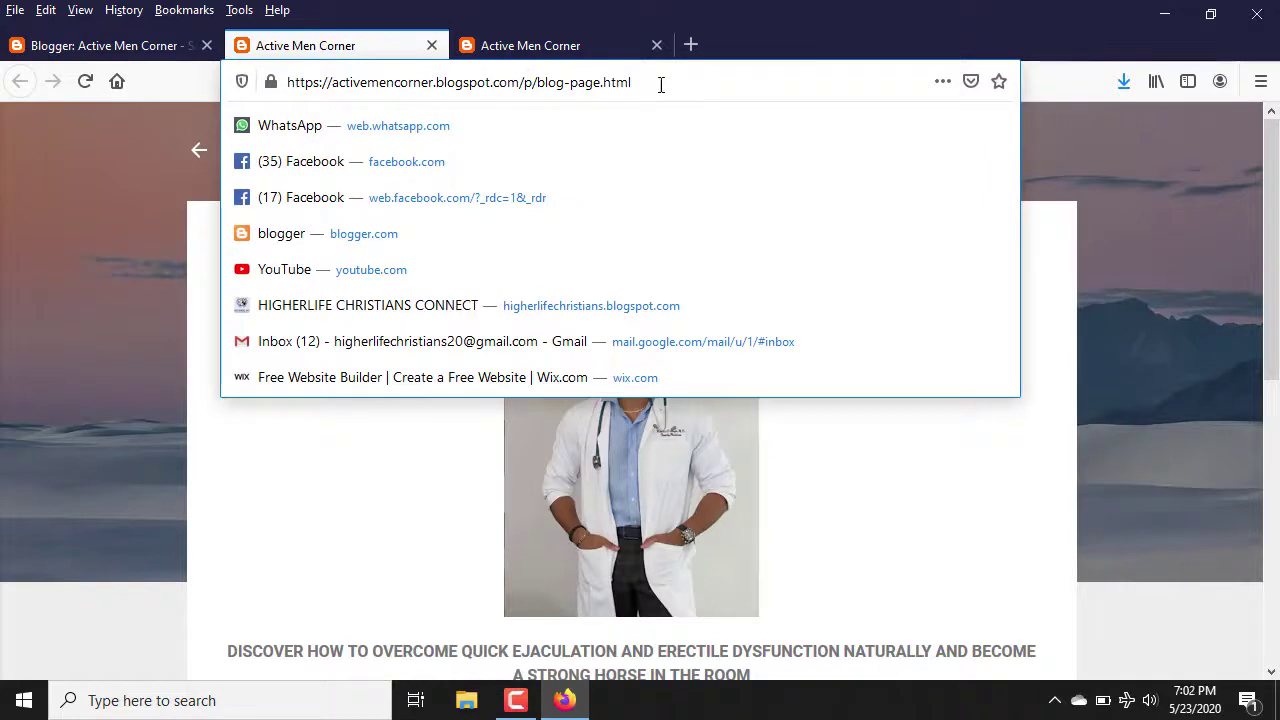
drag(660, 82, 199, 86)
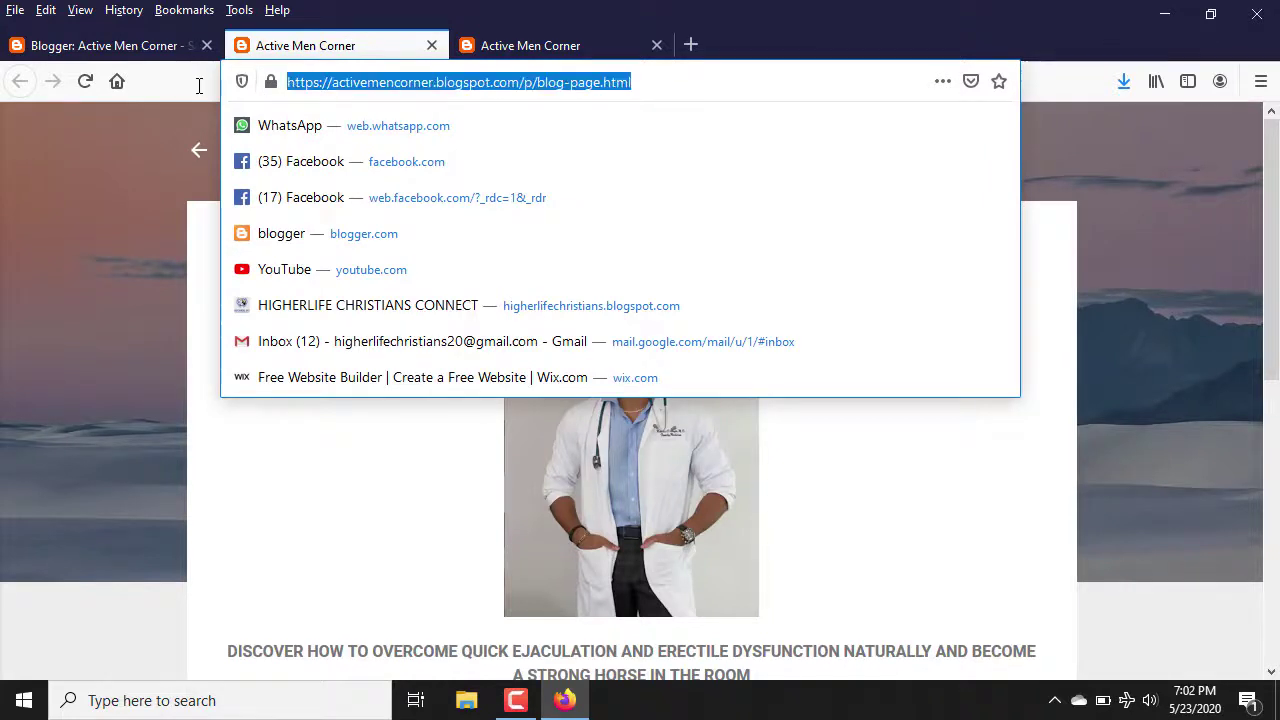
right_click(424, 88)
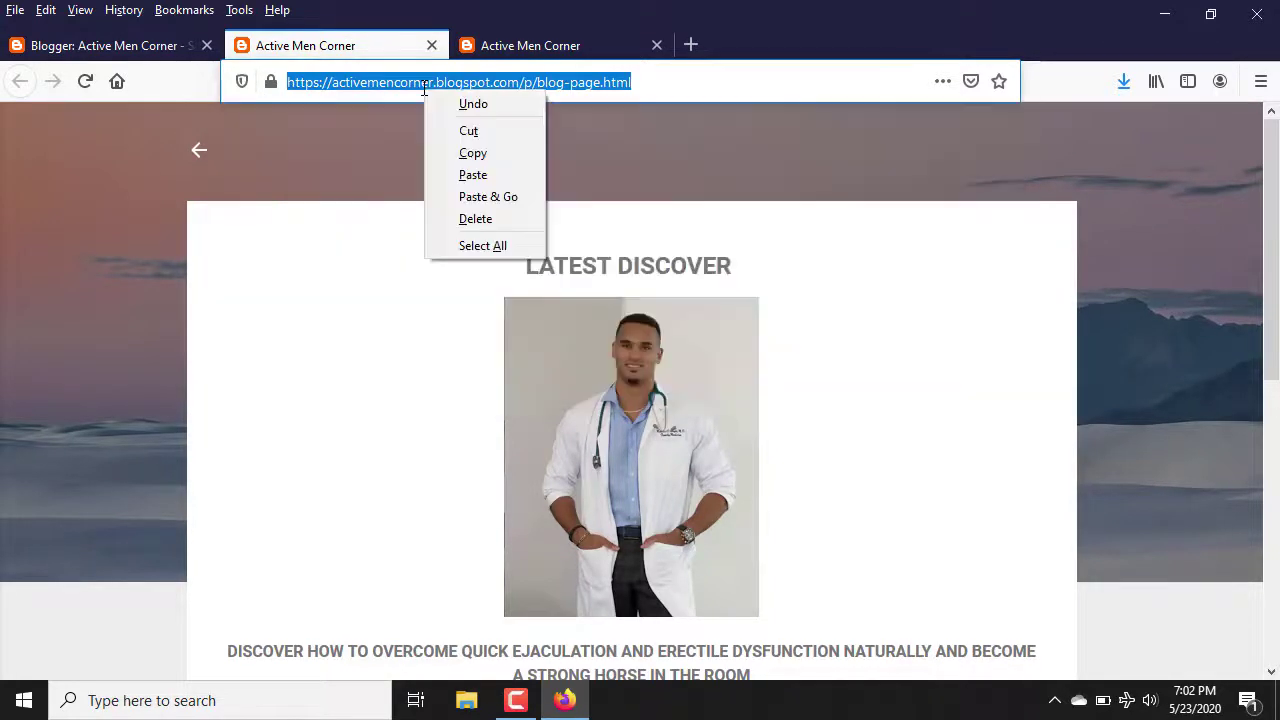
click(503, 154)
click(166, 58)
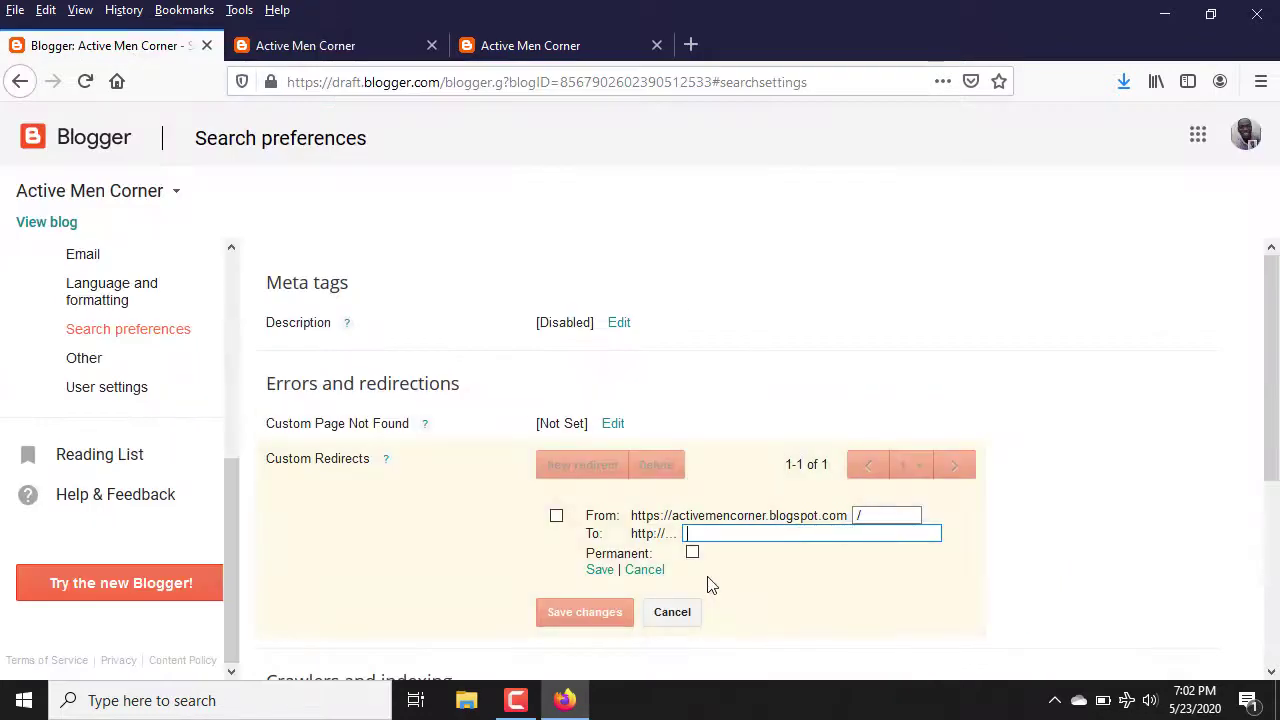
key(ctrl+v)
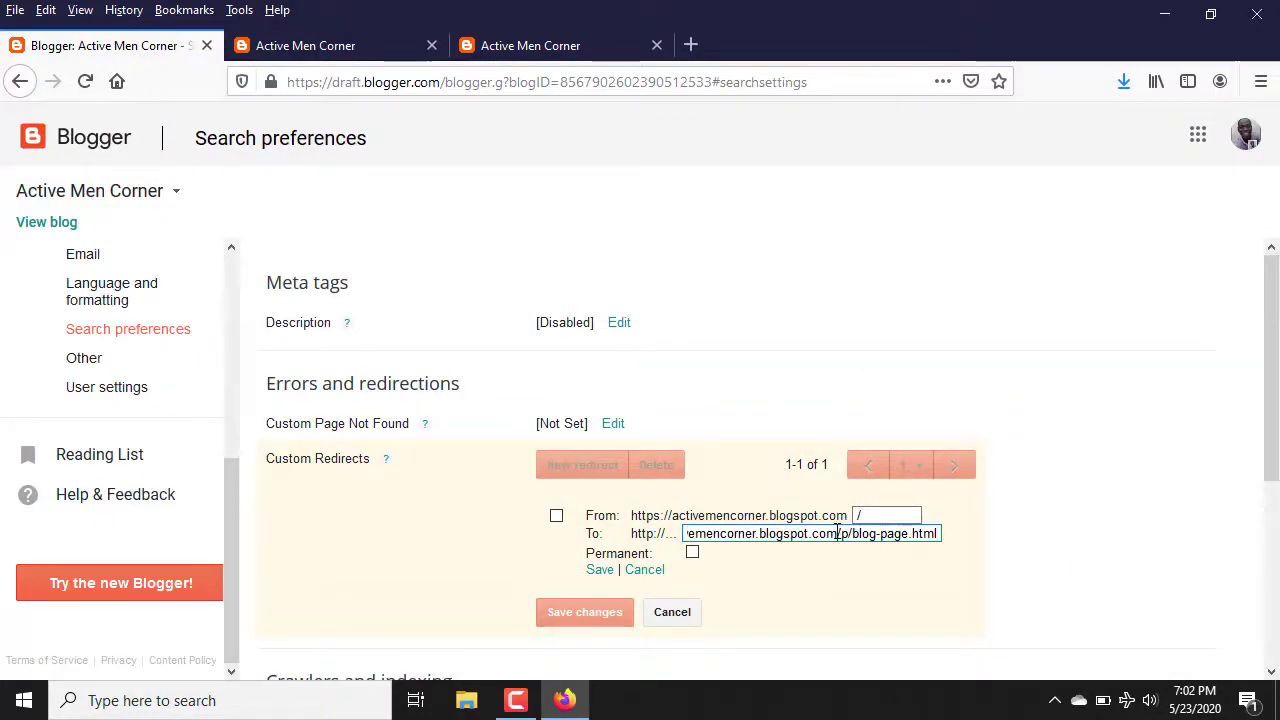
Trim the destination to /p/blog-page.html, make the redirect permanent, and save the settings
drag(837, 533, 587, 542)
key(BackSpace)
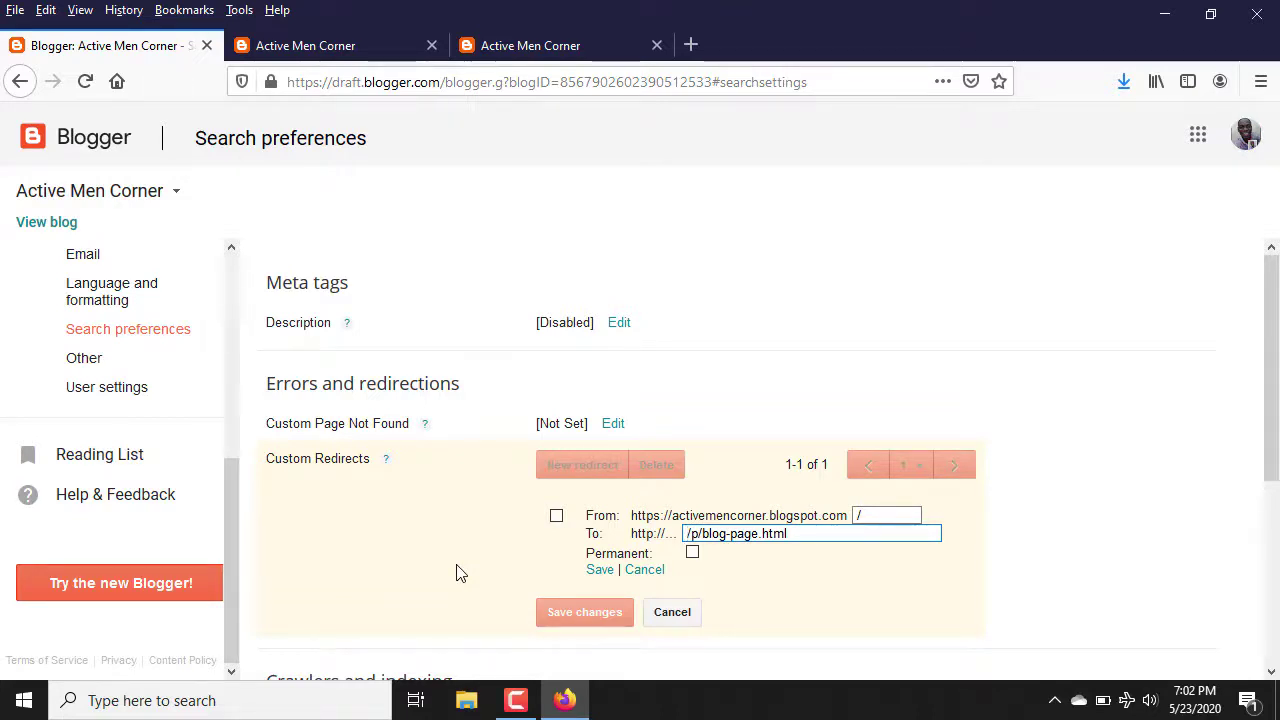
click(692, 553)
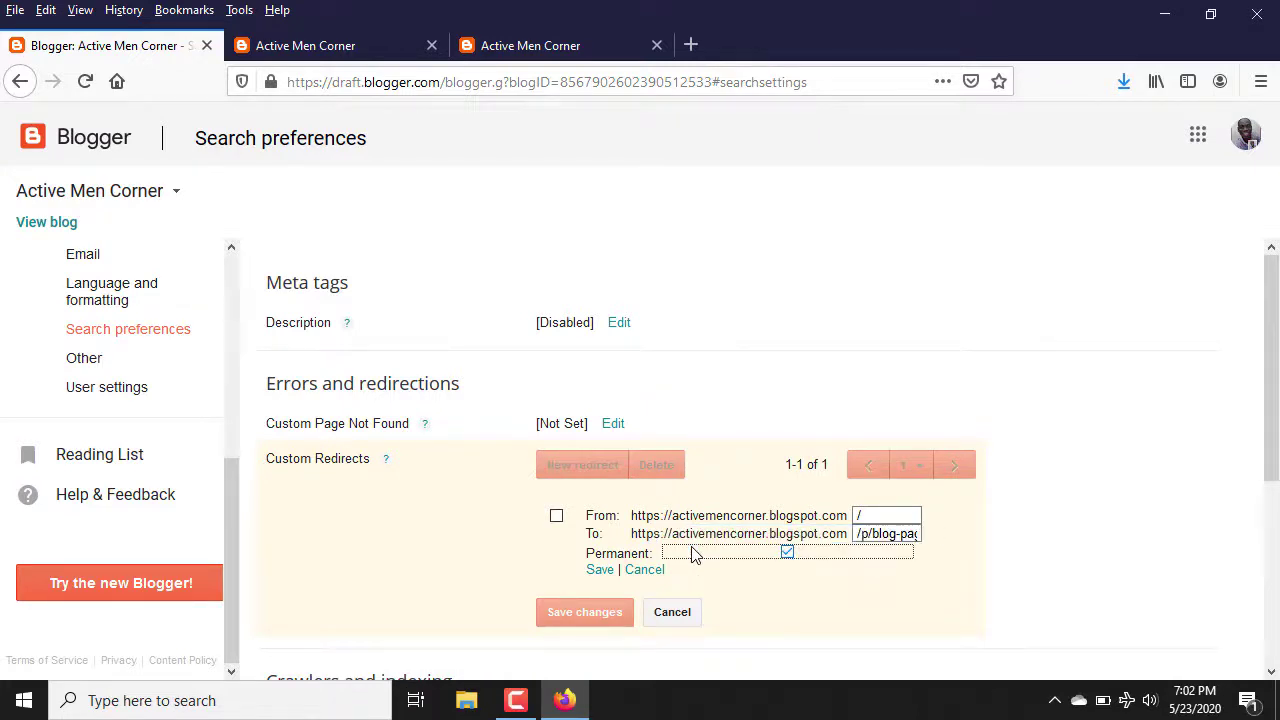
click(598, 572)
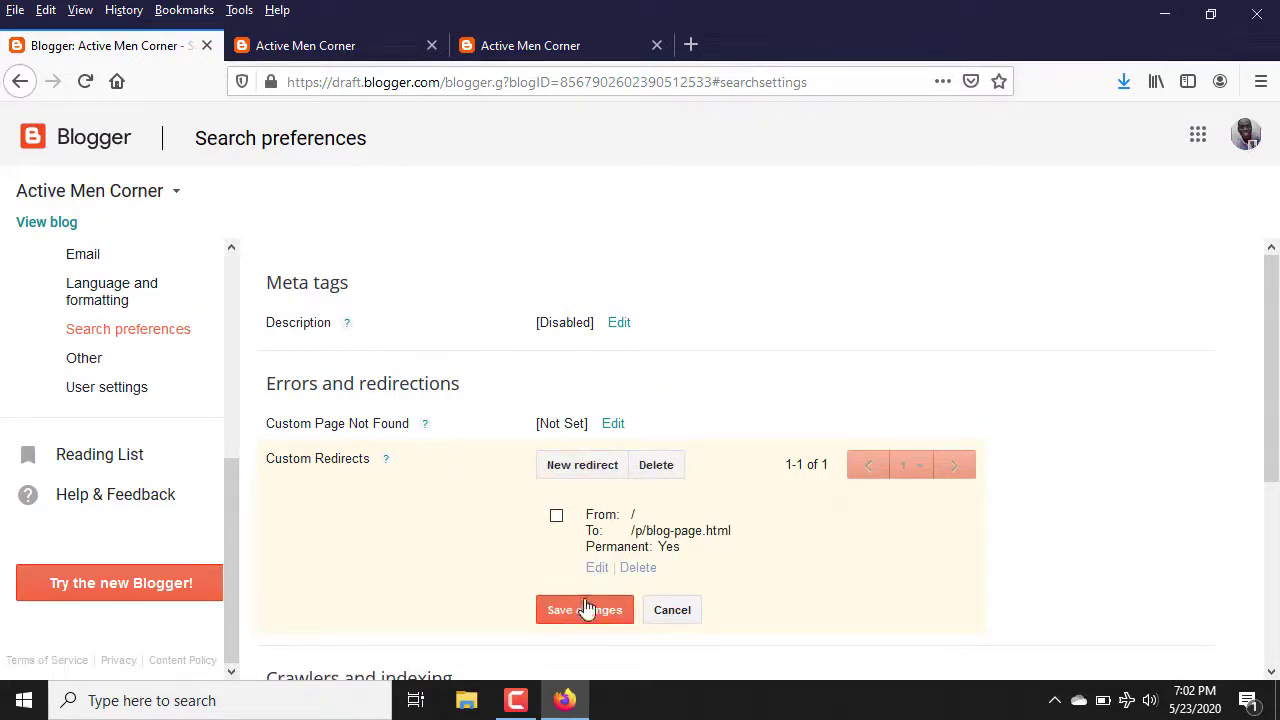
click(591, 610)
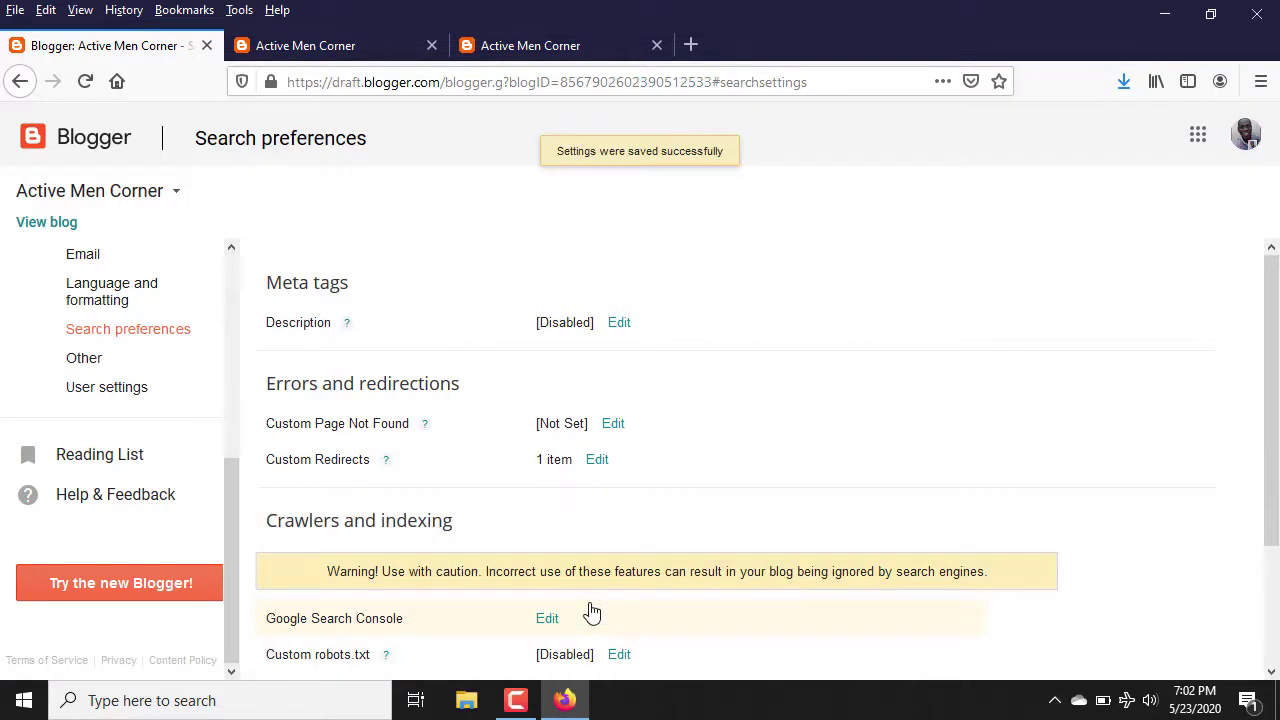
View the live blog, close the duplicate Active Men Corner tabs, and open an empty tab
click(72, 226)
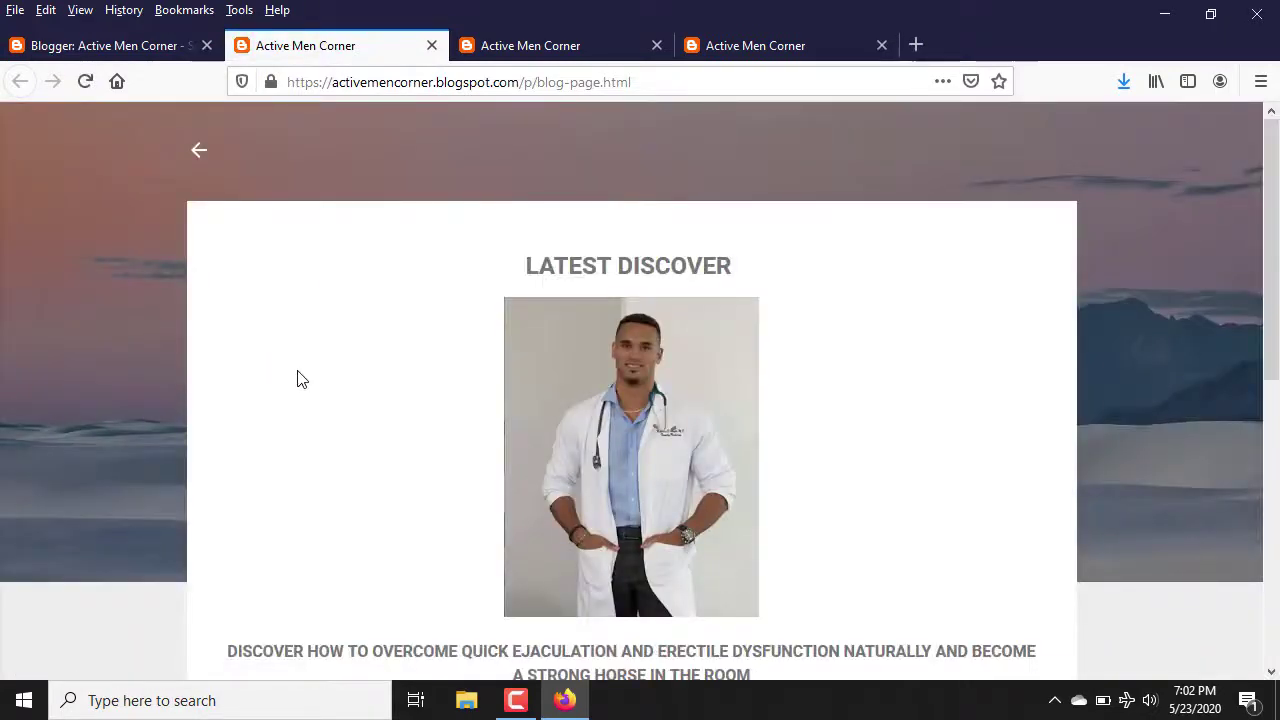
click(648, 44)
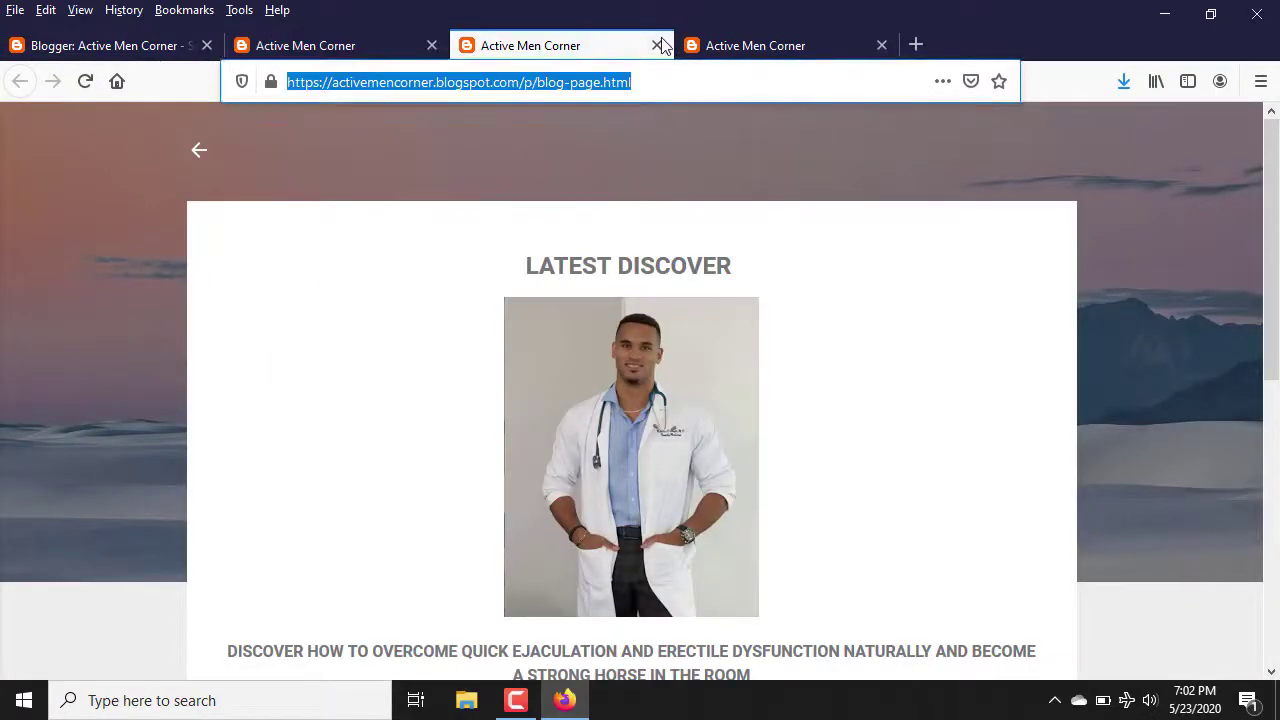
click(658, 45)
click(658, 45)
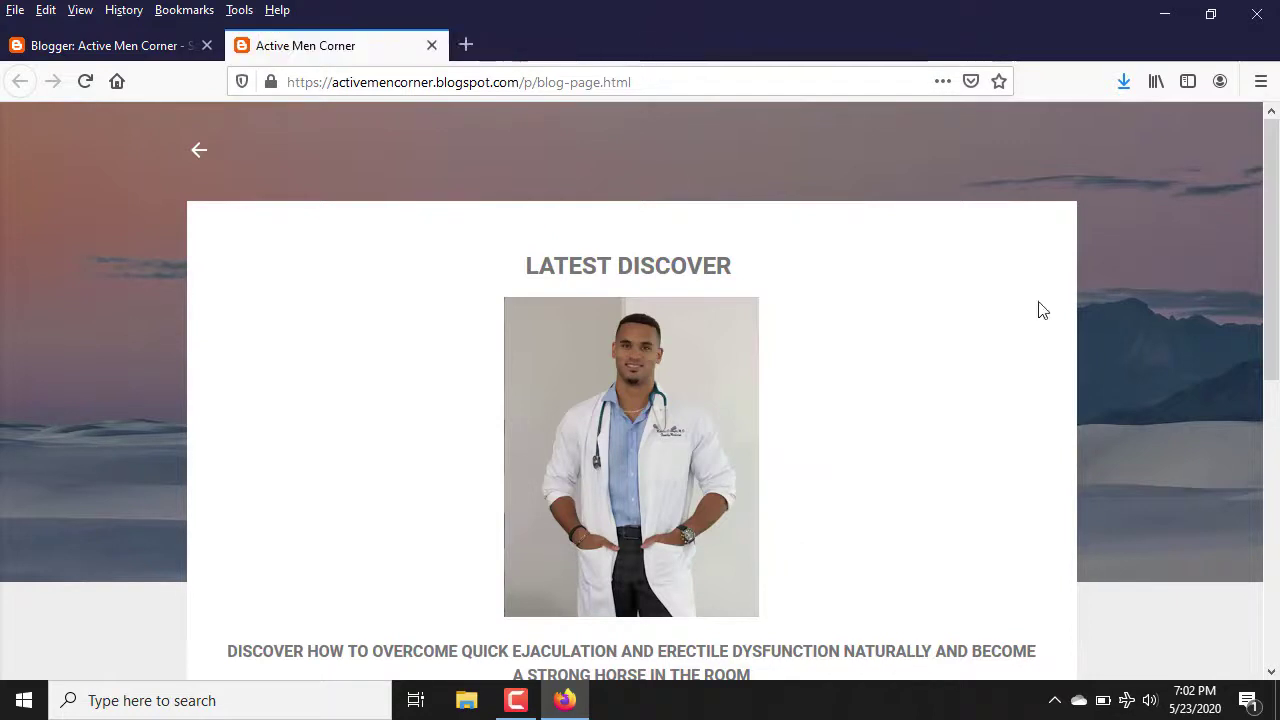
scroll(631, 400, down, 4)
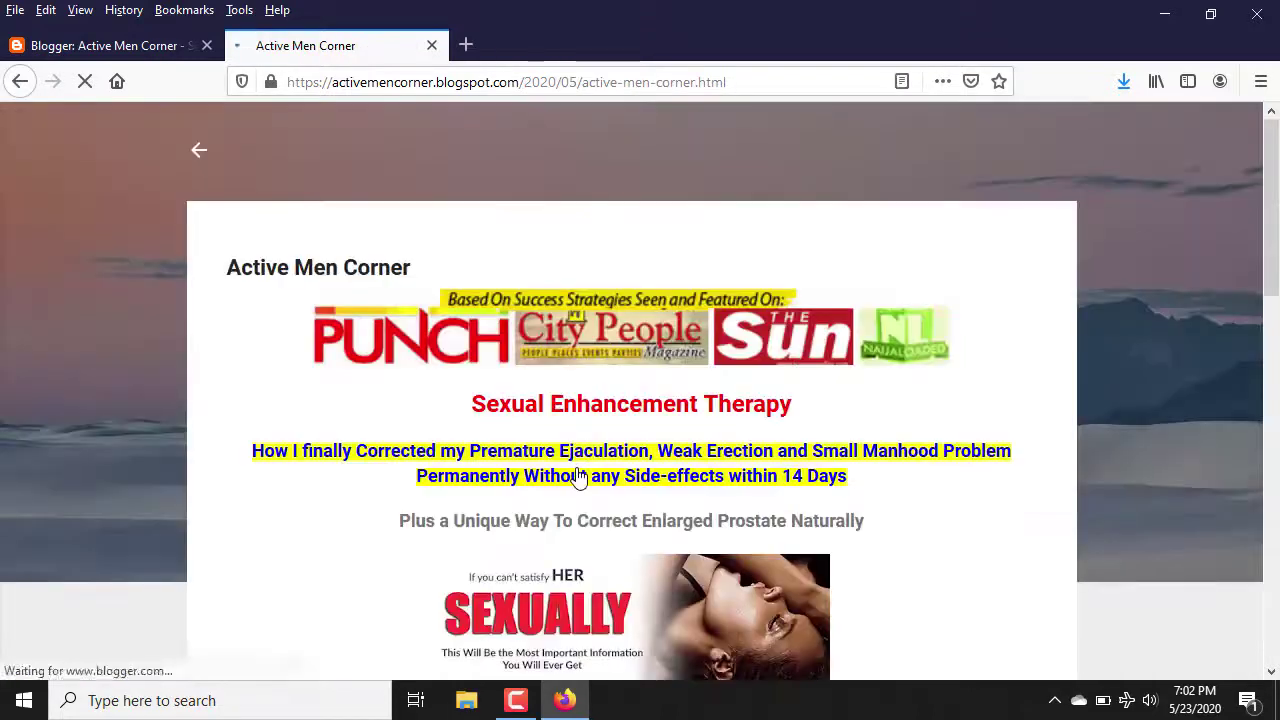
click(431, 45)
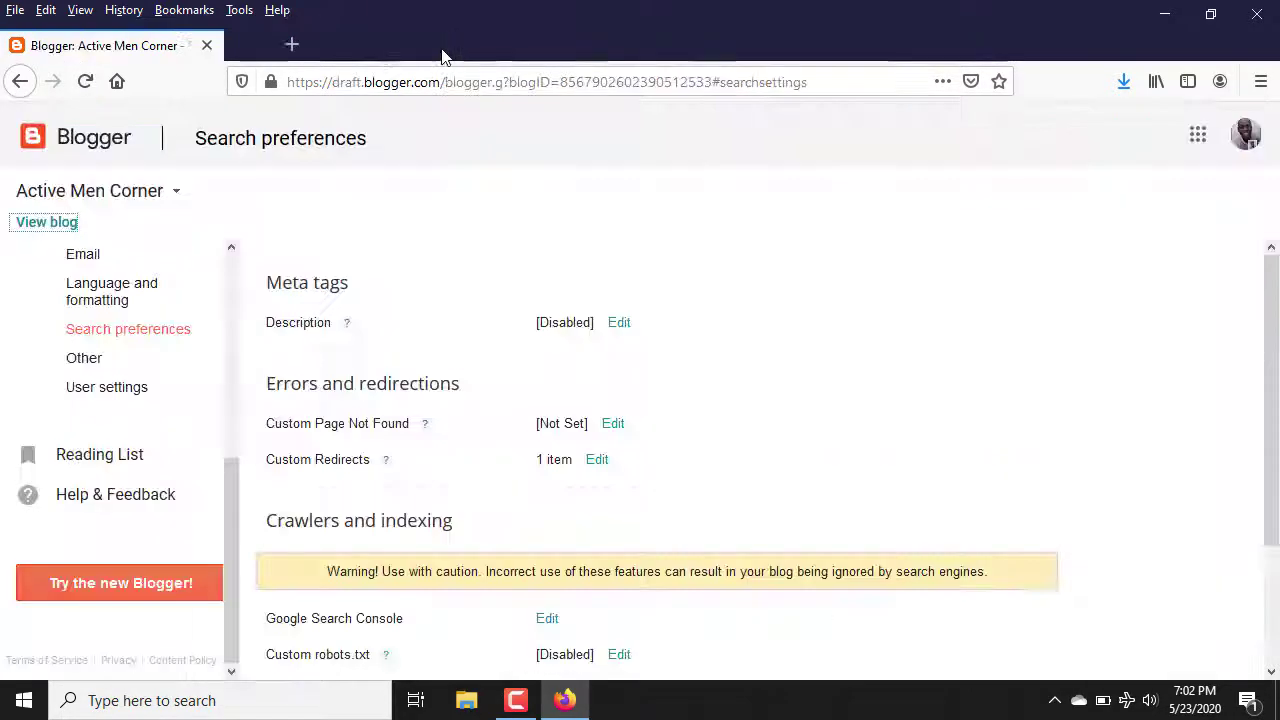
click(245, 46)
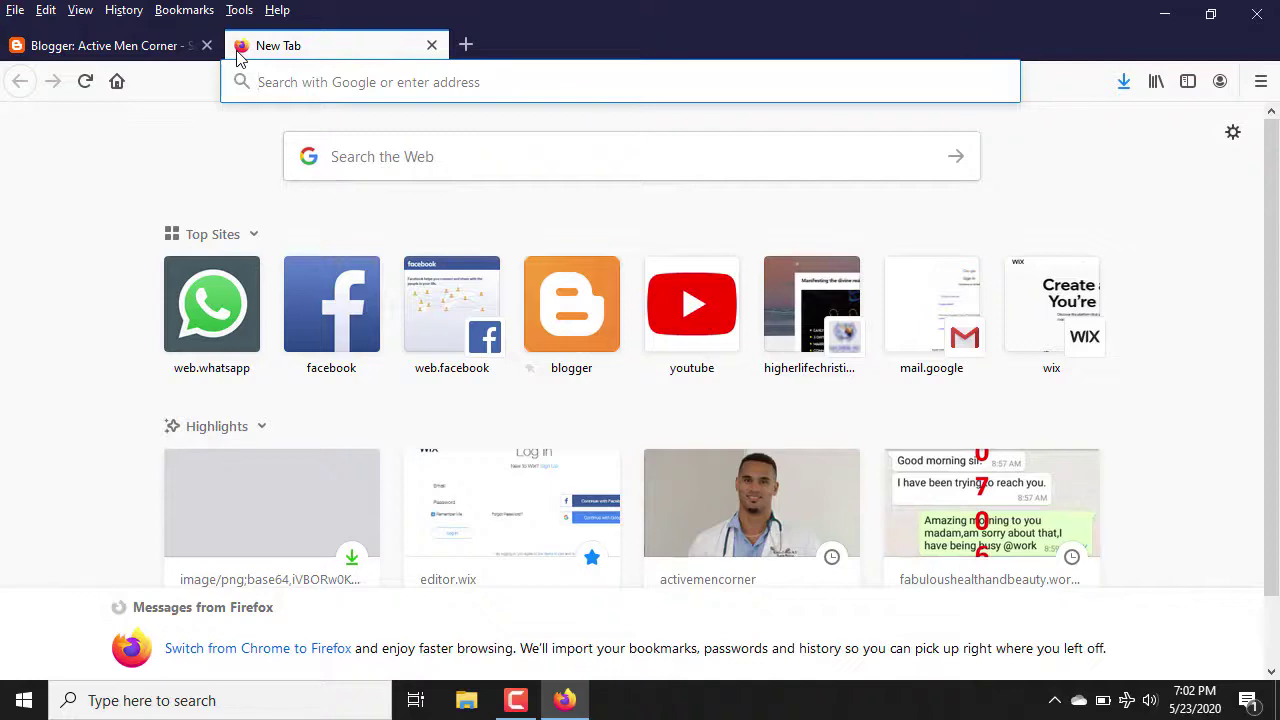
Go to activemencorner.blogspot.com and check that it redirects to /p/blog-page.html
text(act)
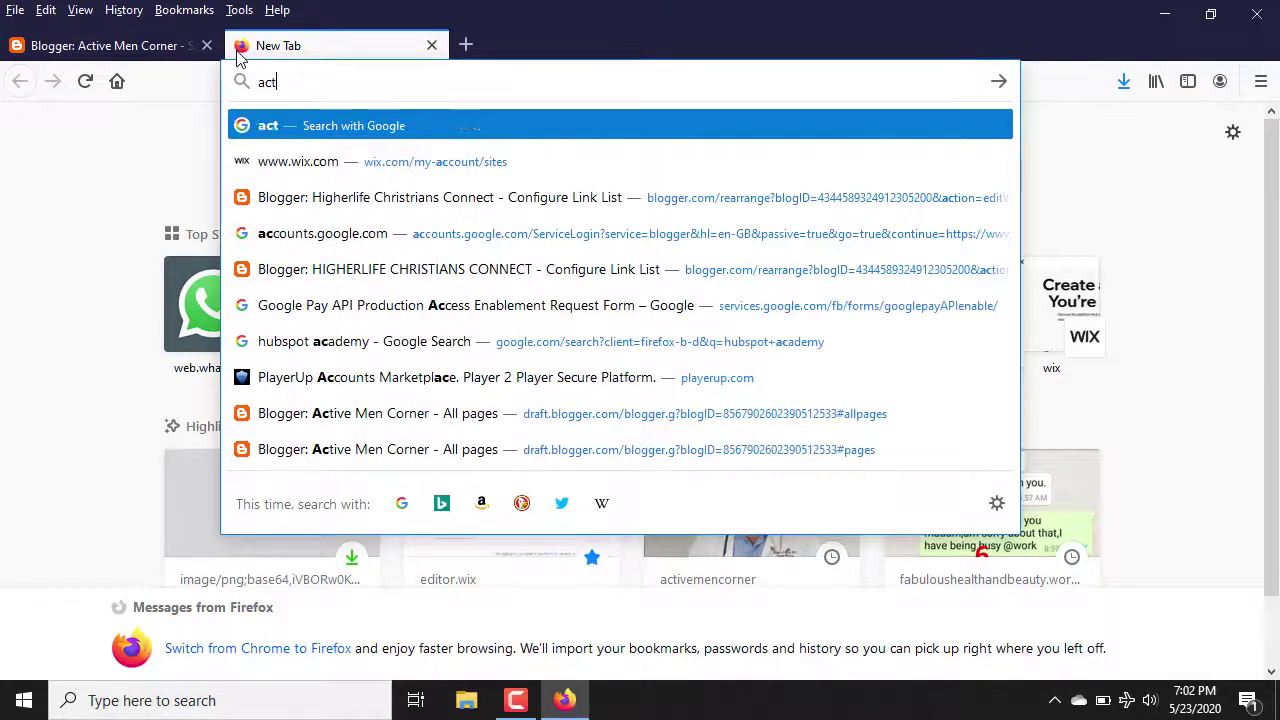
text(ivem)
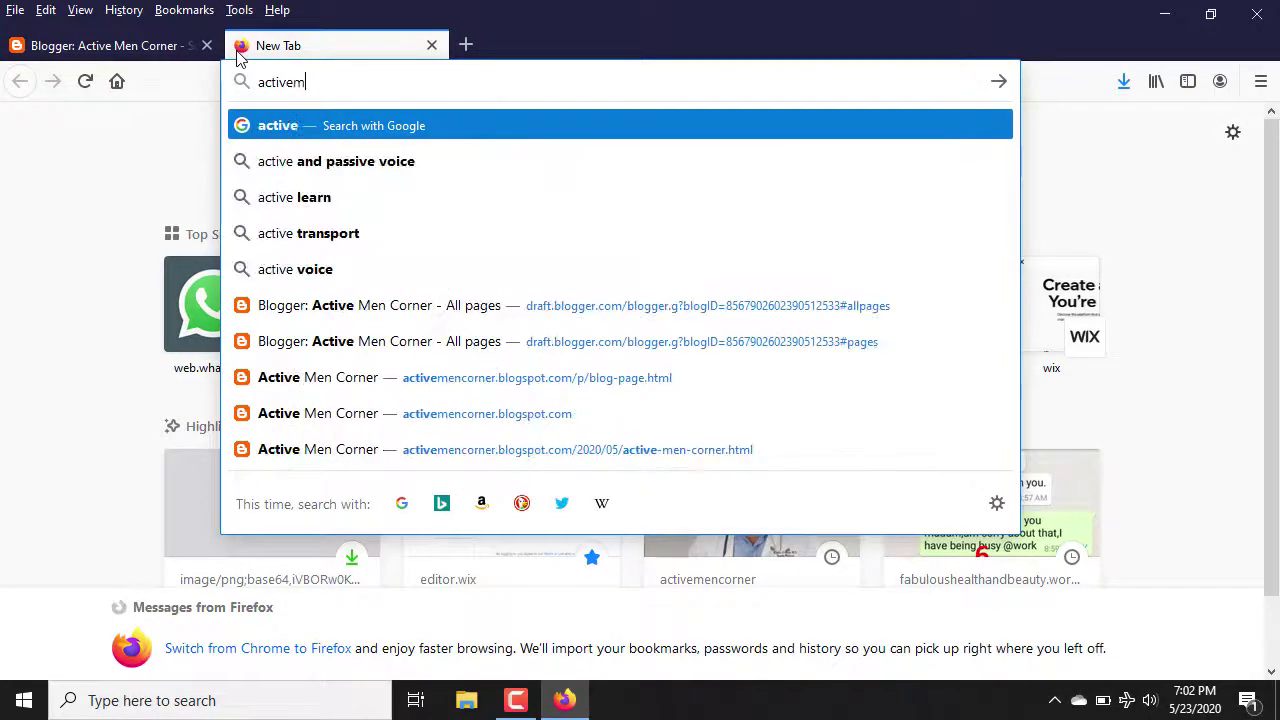
text(encorner)
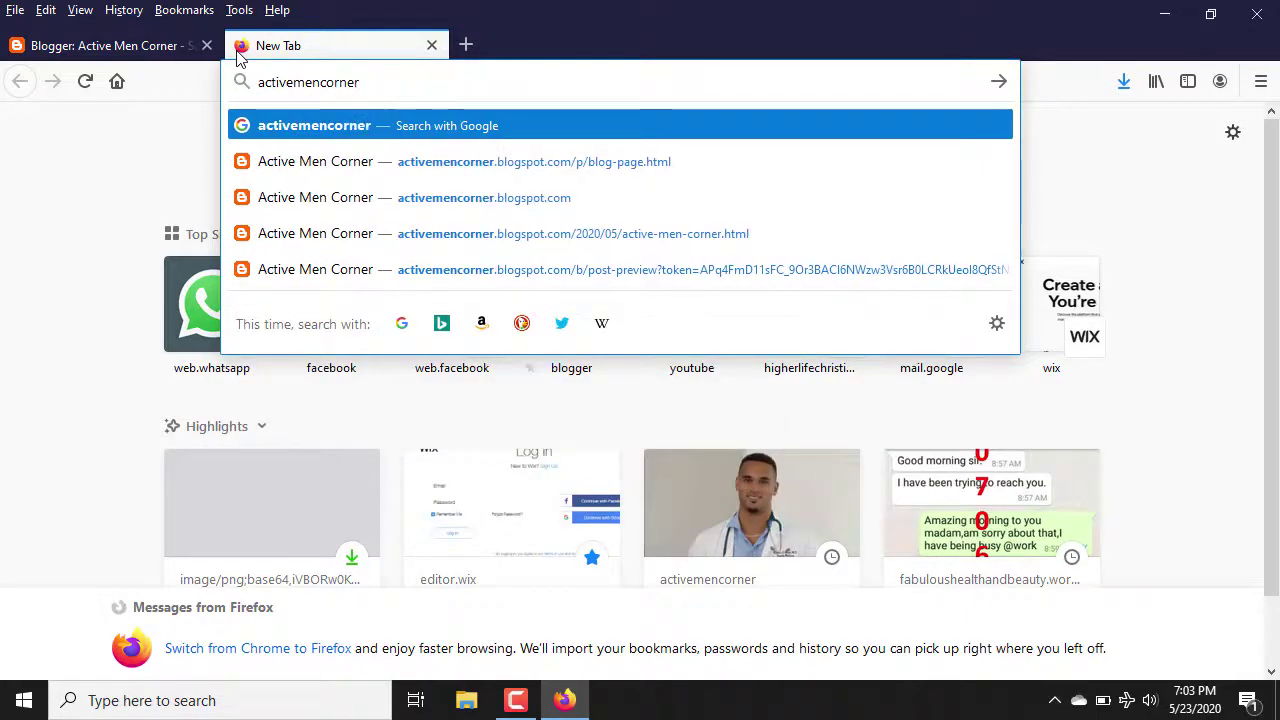
text(.blo)
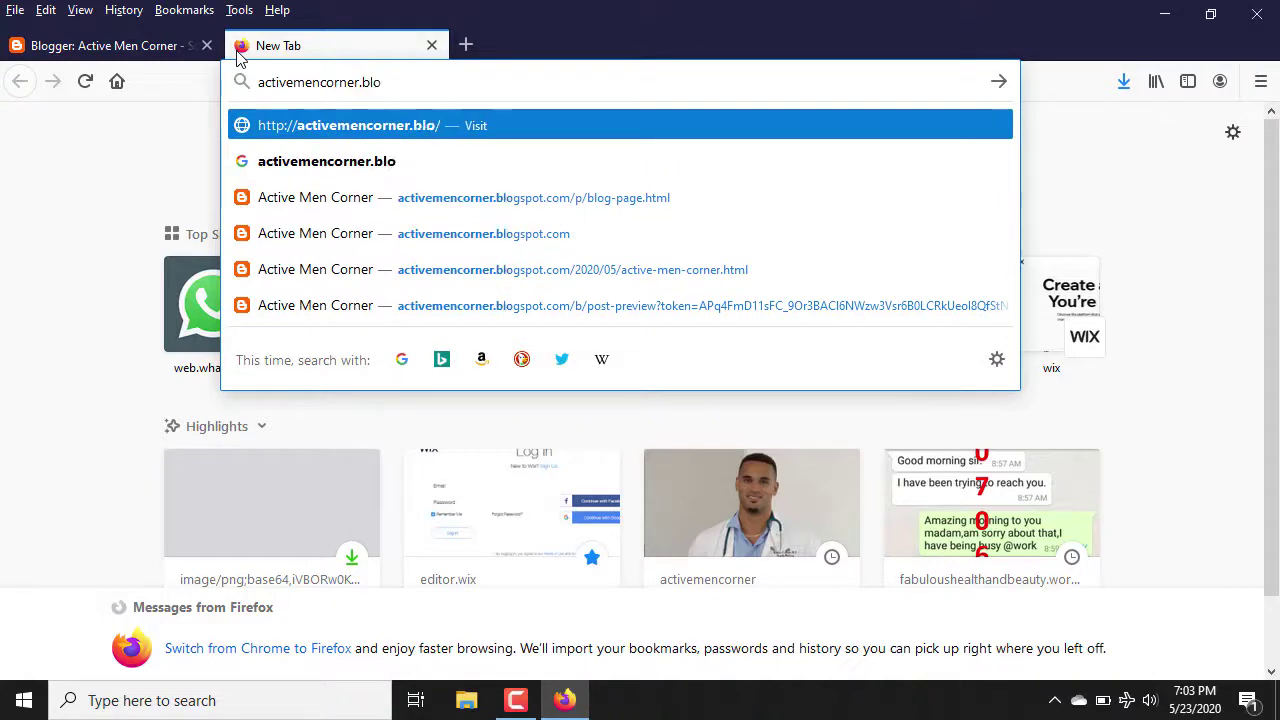
text(gspot.)
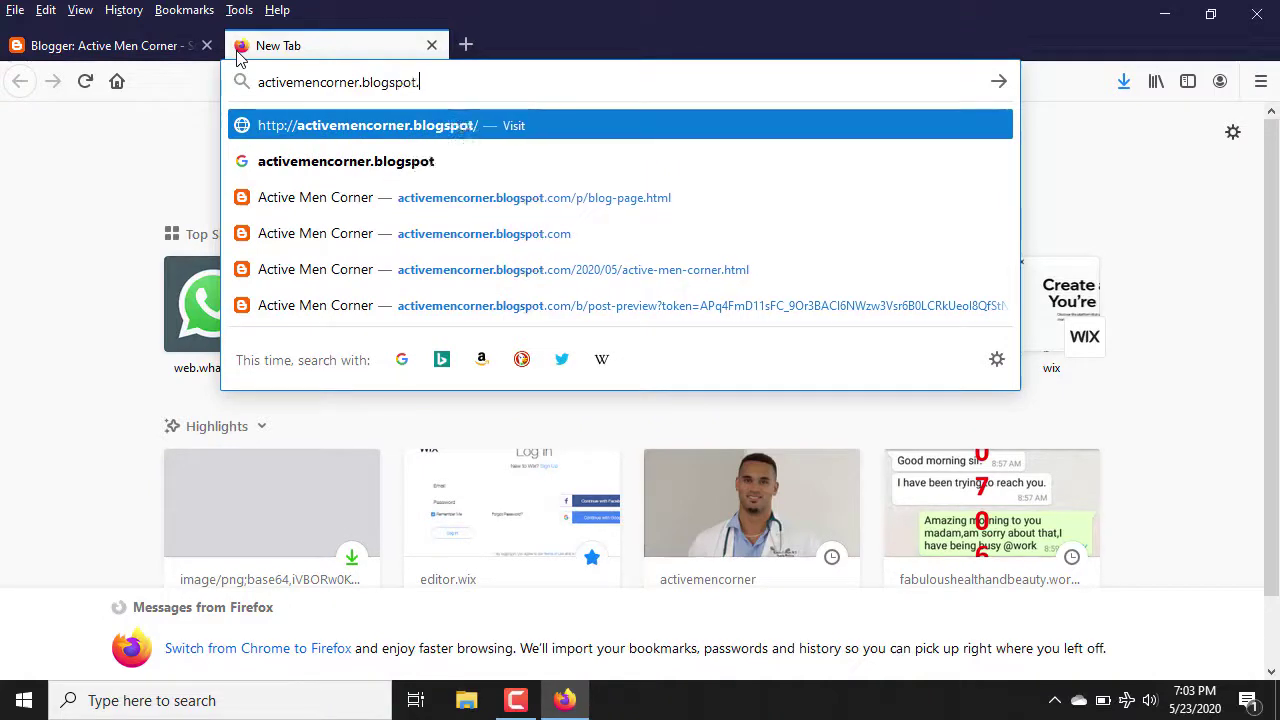
text(com)
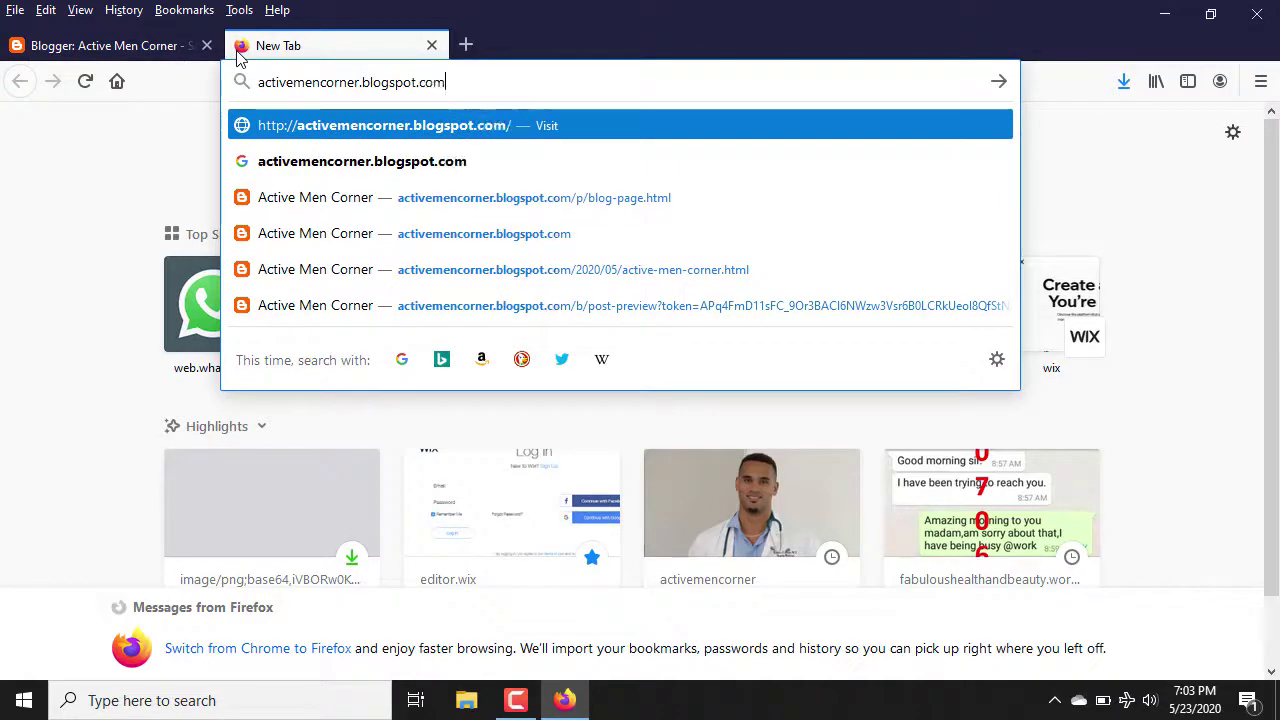
key(Return)
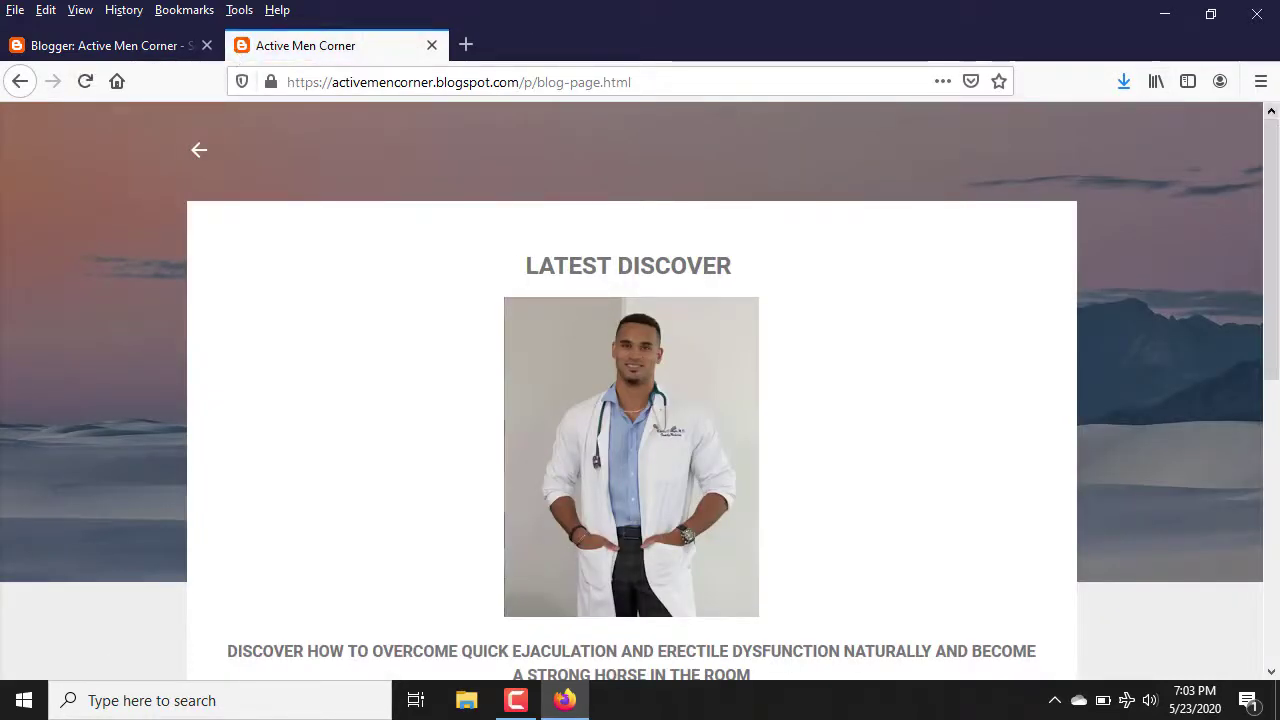
drag(1271, 230, 1199, 180)
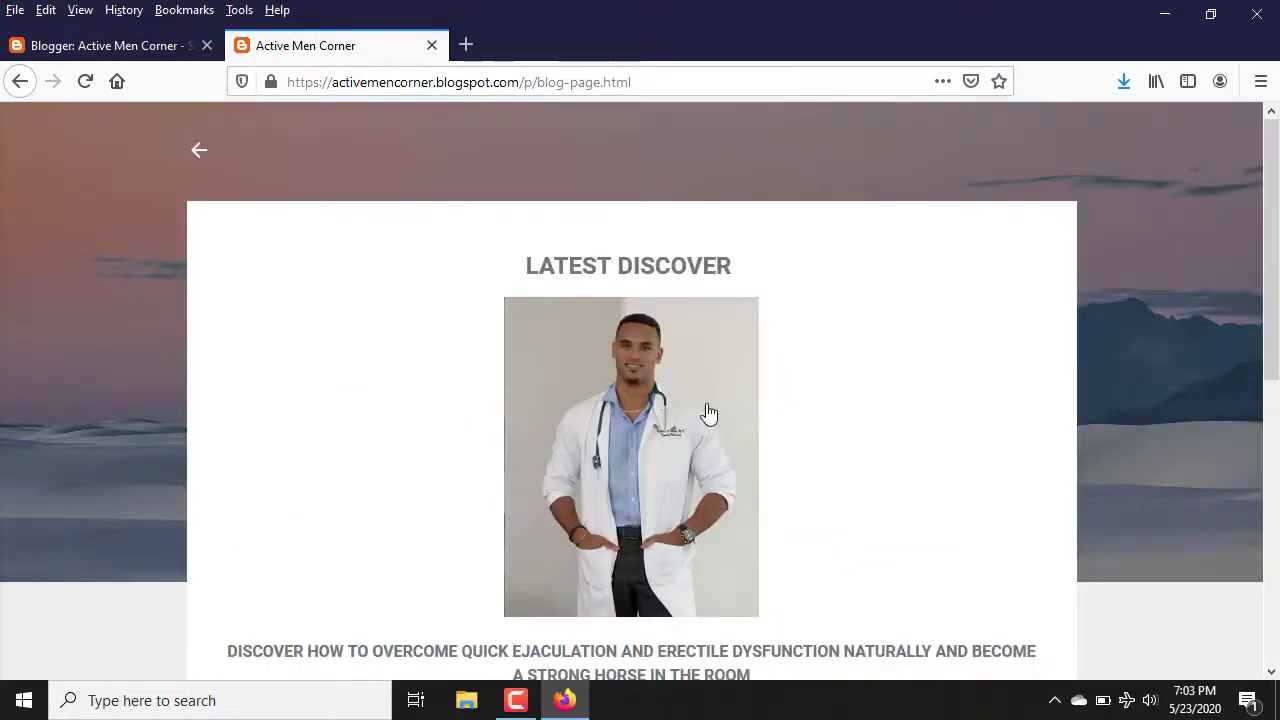
drag(1271, 250, 1276, 187)
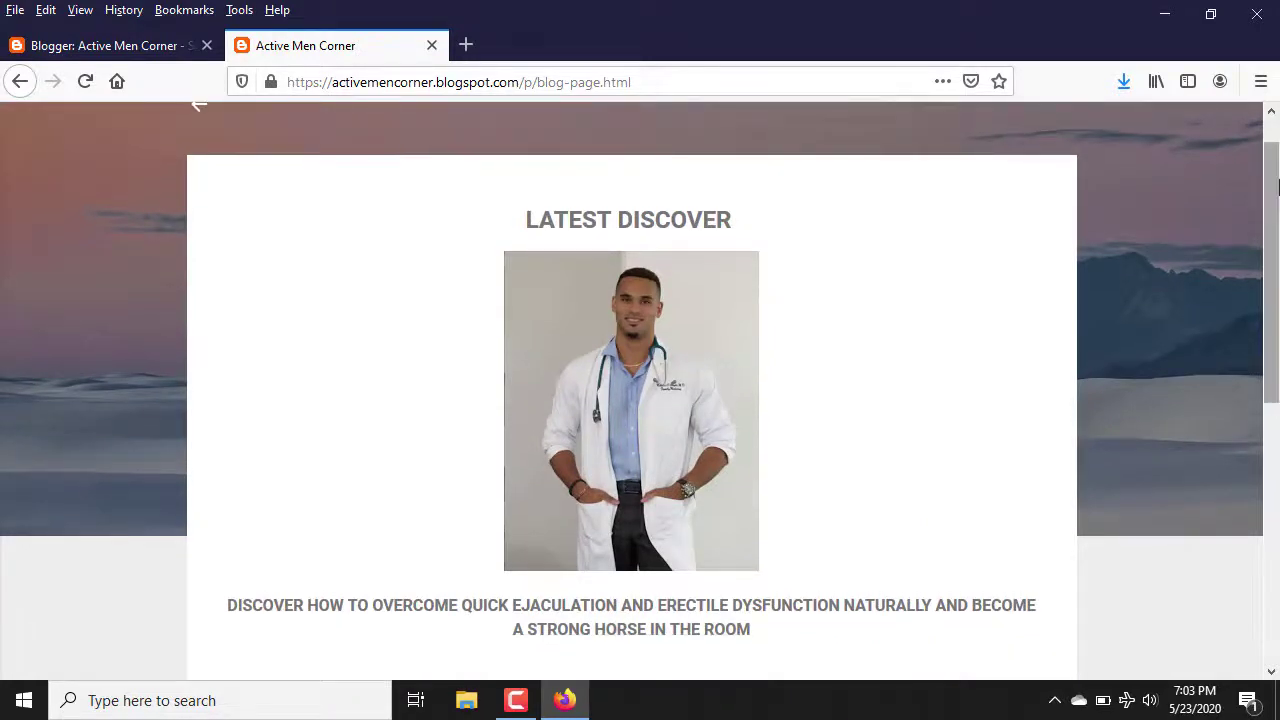